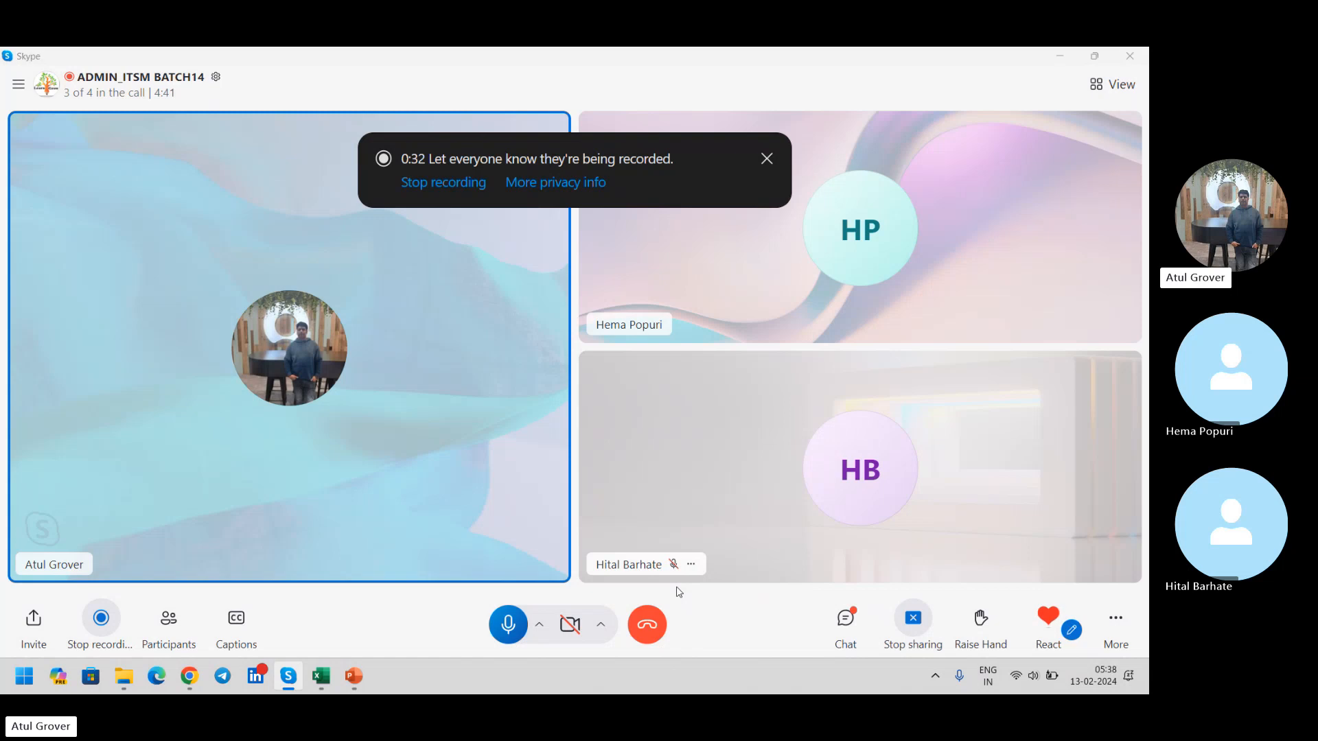
# Step: Switch to Chrome and load the ServiceNow instance at dev181379.service-now.com
pyautogui.hotkey('alt', 'Tab')
pyautogui.hotkey('alt', 'Tab')
pyautogui.hotkey('alt', 'Tab')
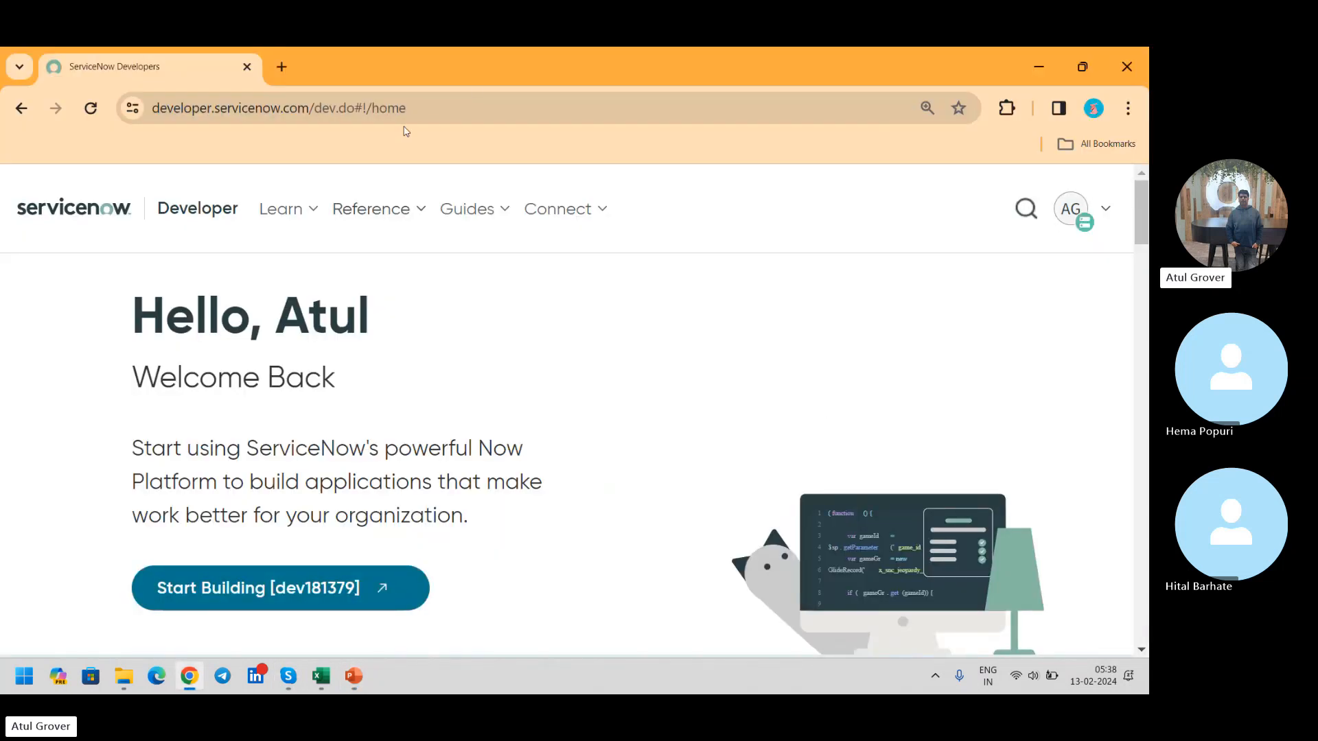
pyautogui.click(444, 114)
pyautogui.write('dev')
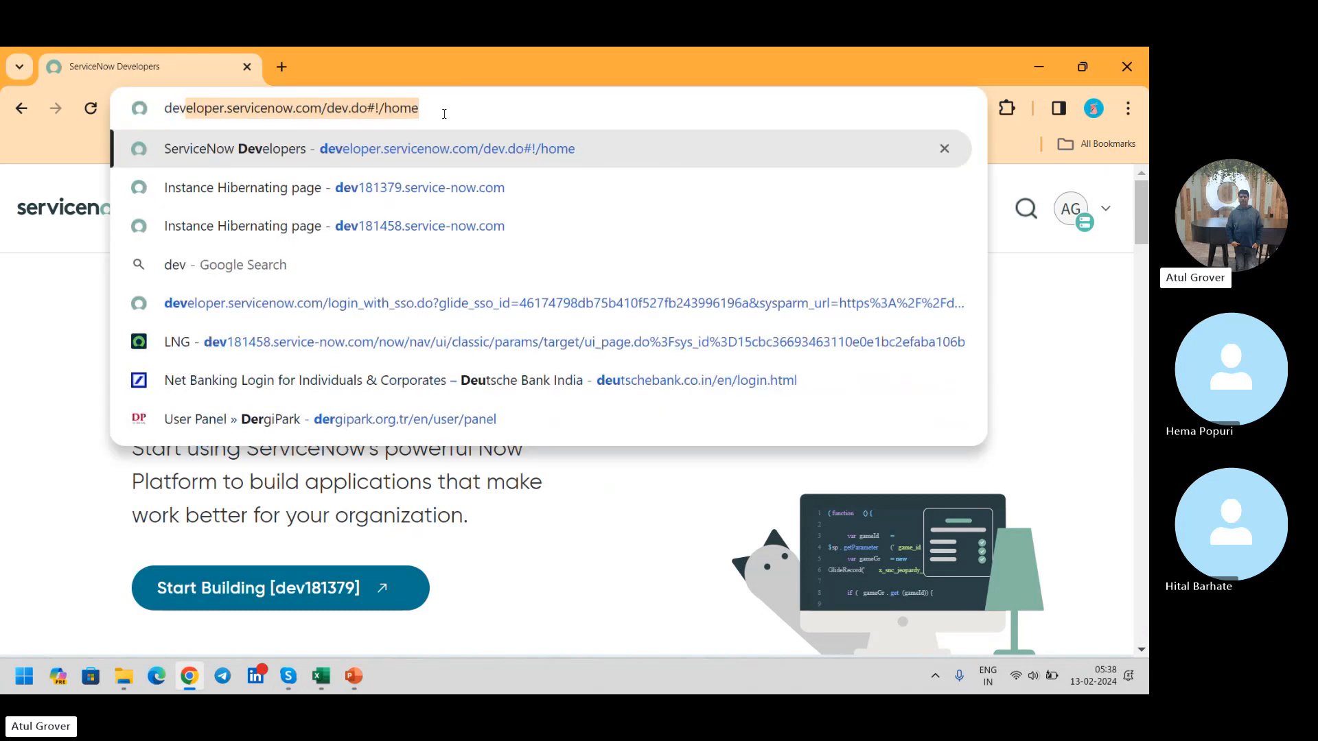
pyautogui.write('v')
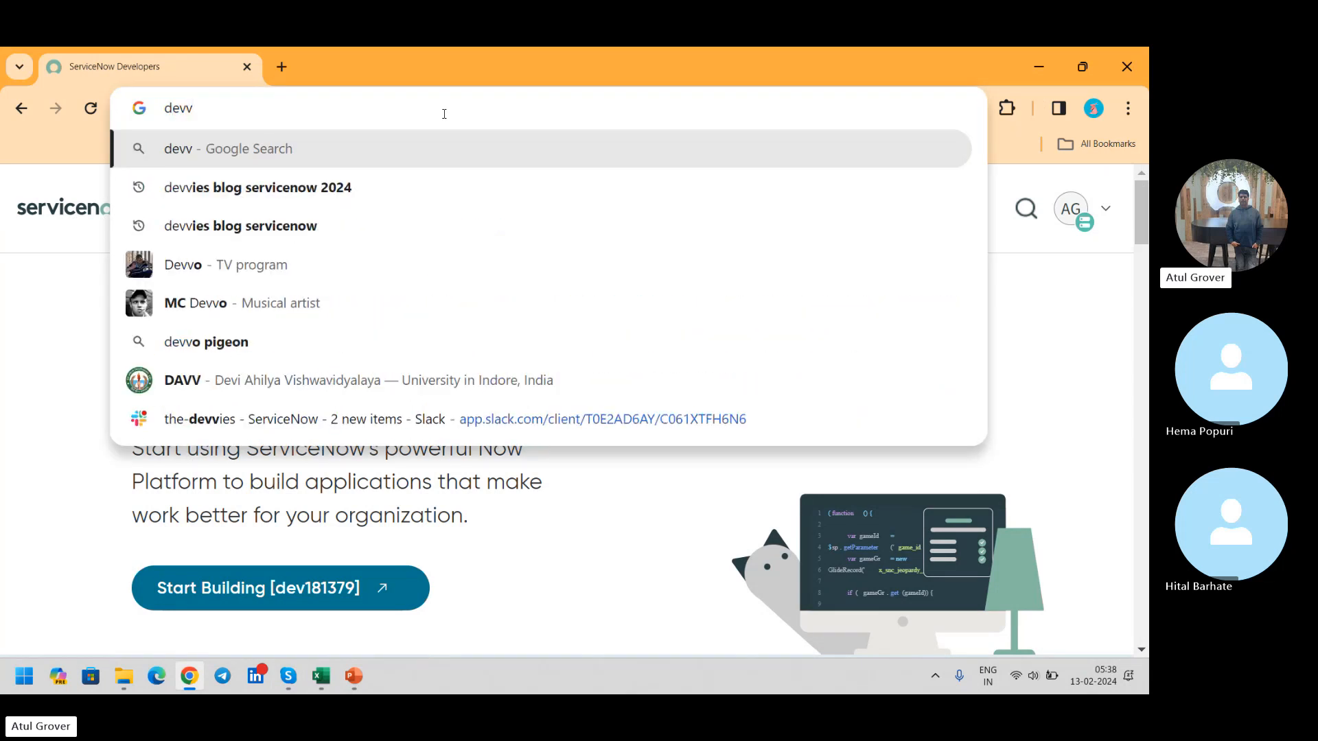
pyautogui.press('BackSpace')
pyautogui.write('1')
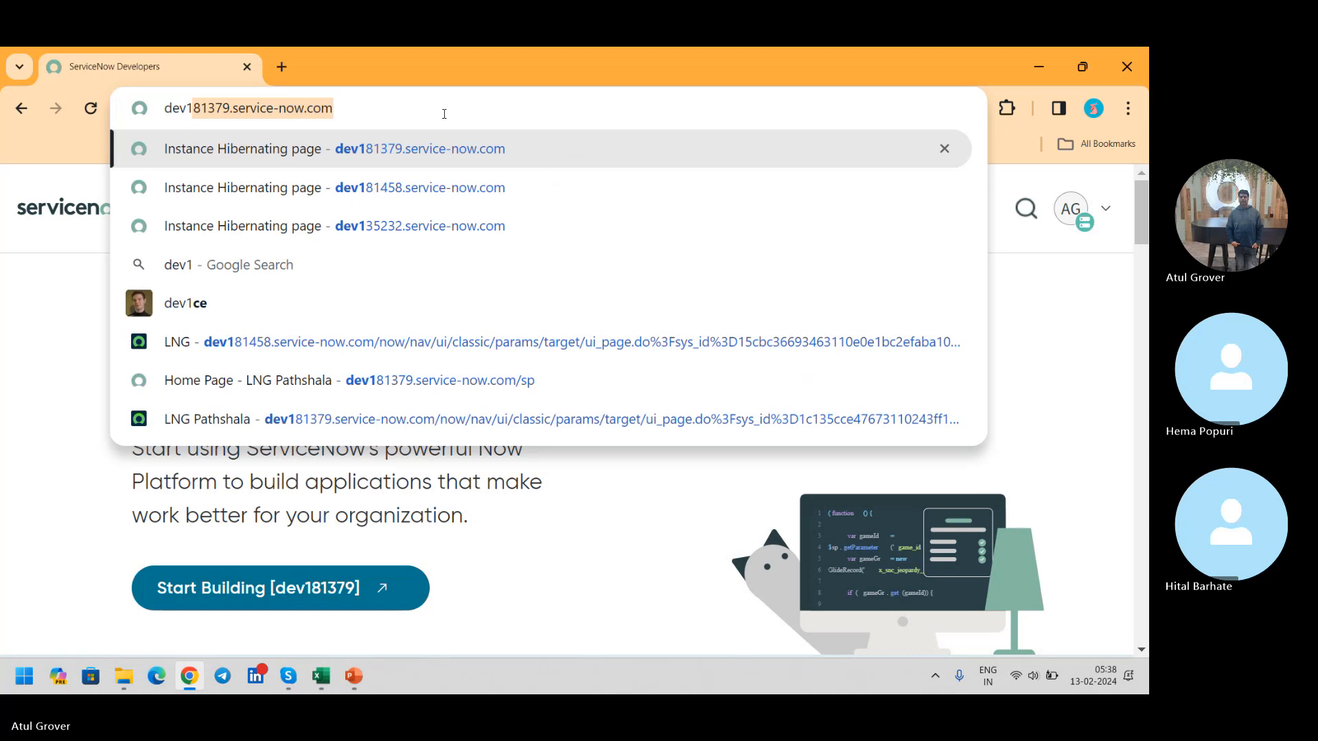
pyautogui.press('Return')
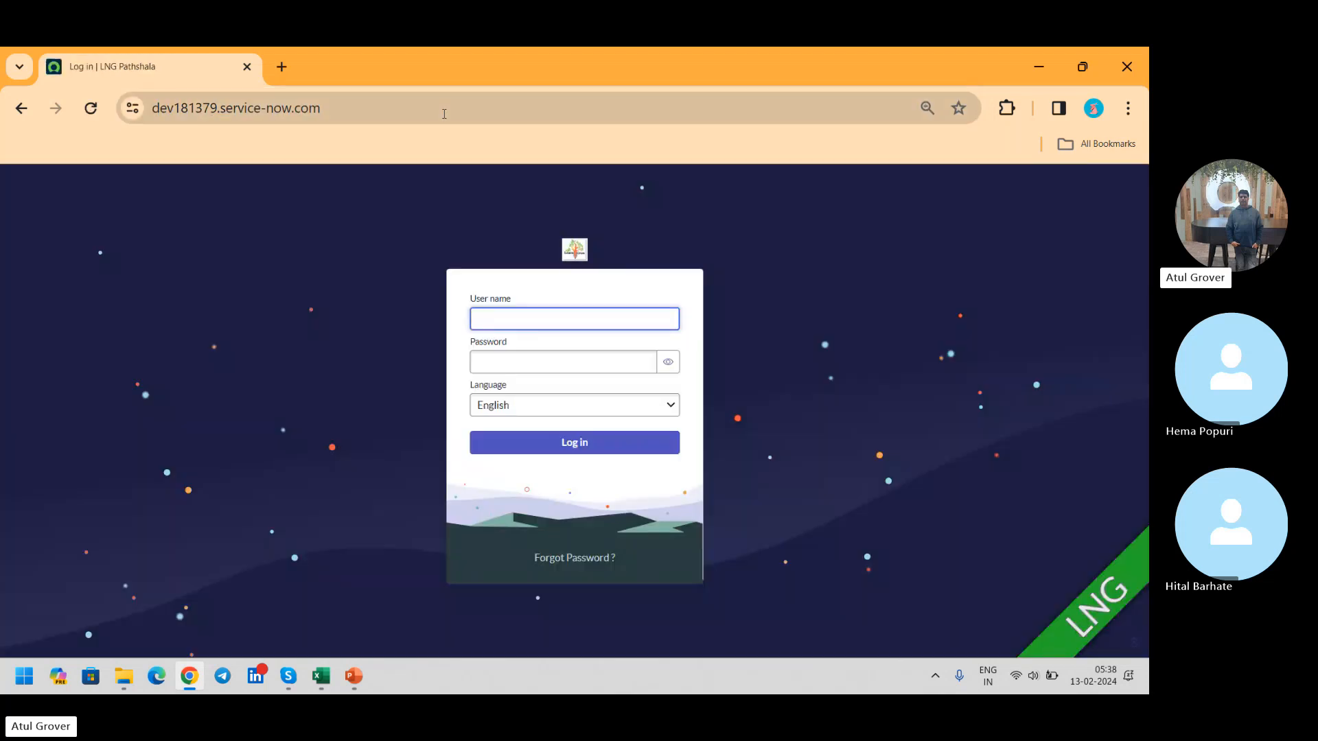
# Step: Log in to the instance as admin, entering the account password
pyautogui.write('admin')
pyautogui.press('Tab')
pyautogui.write('•••••••')
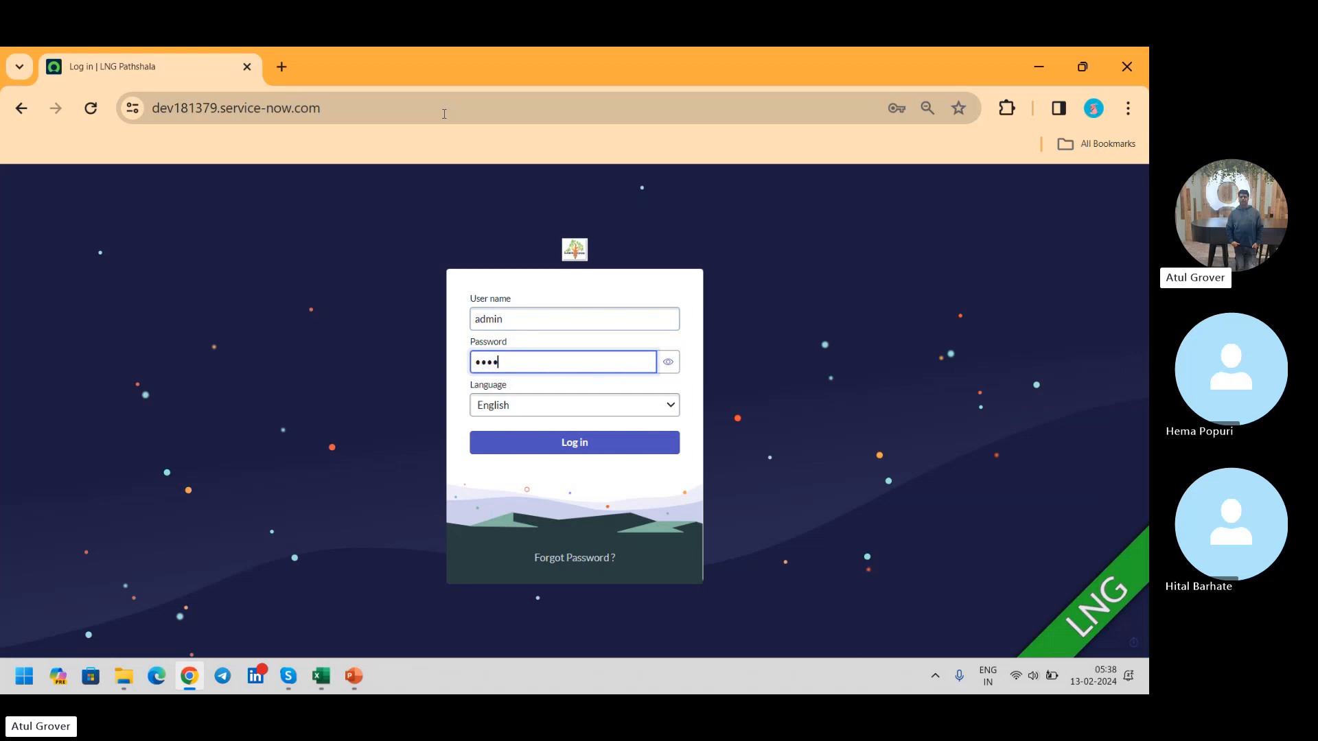
pyautogui.write('••••')
pyautogui.press('Return')
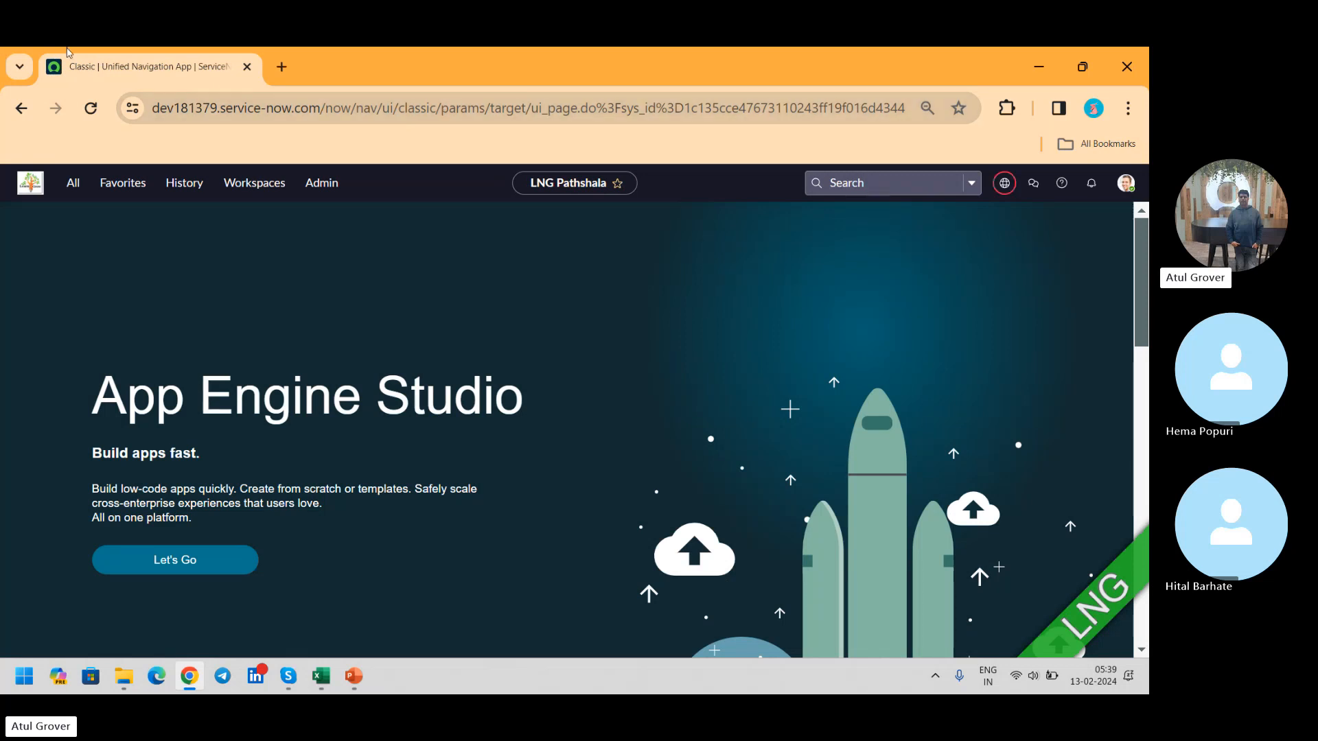
# Step: Find the Maintain Items module under Catalog Definitions and open its catalog items list
pyautogui.click(81, 192)
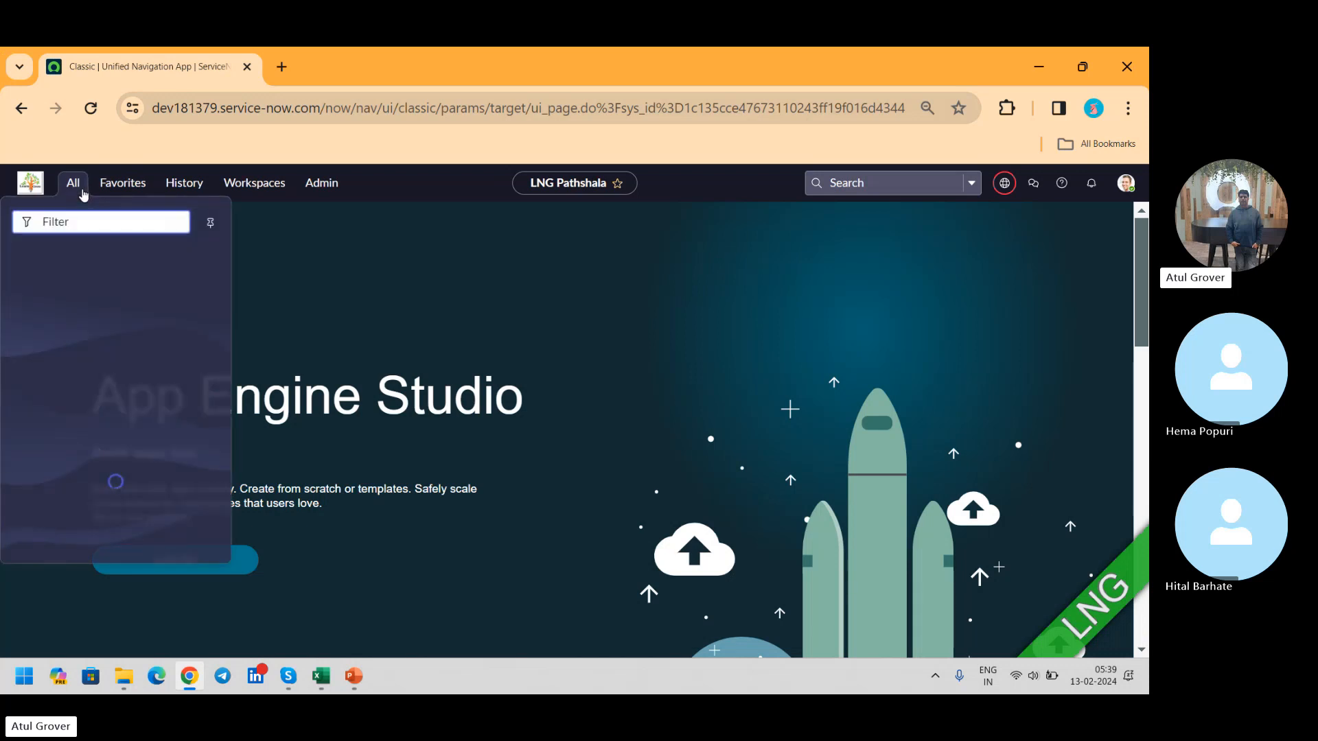
pyautogui.write('maintain i')
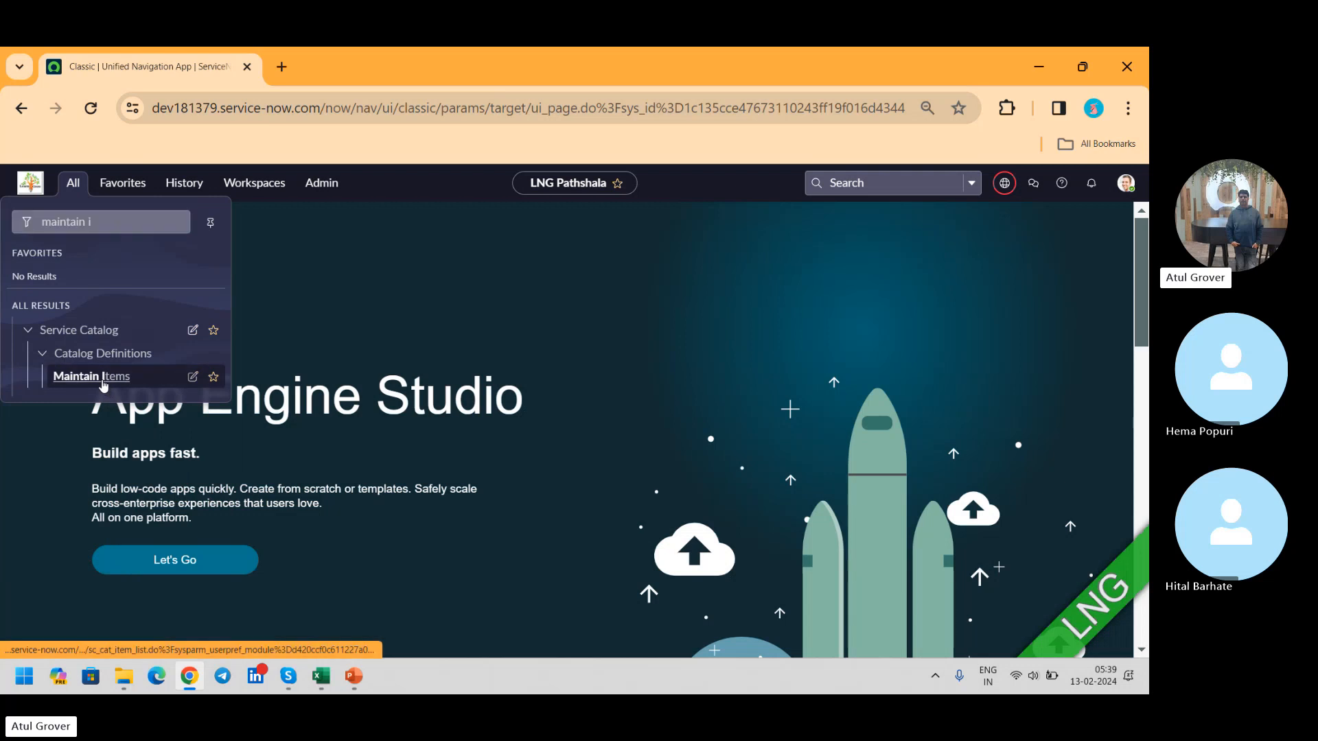
pyautogui.click(101, 377)
# Step: Open the instance's service portal at dev181379.service-now.com/sp in a new browser tab
pyautogui.click(281, 67)
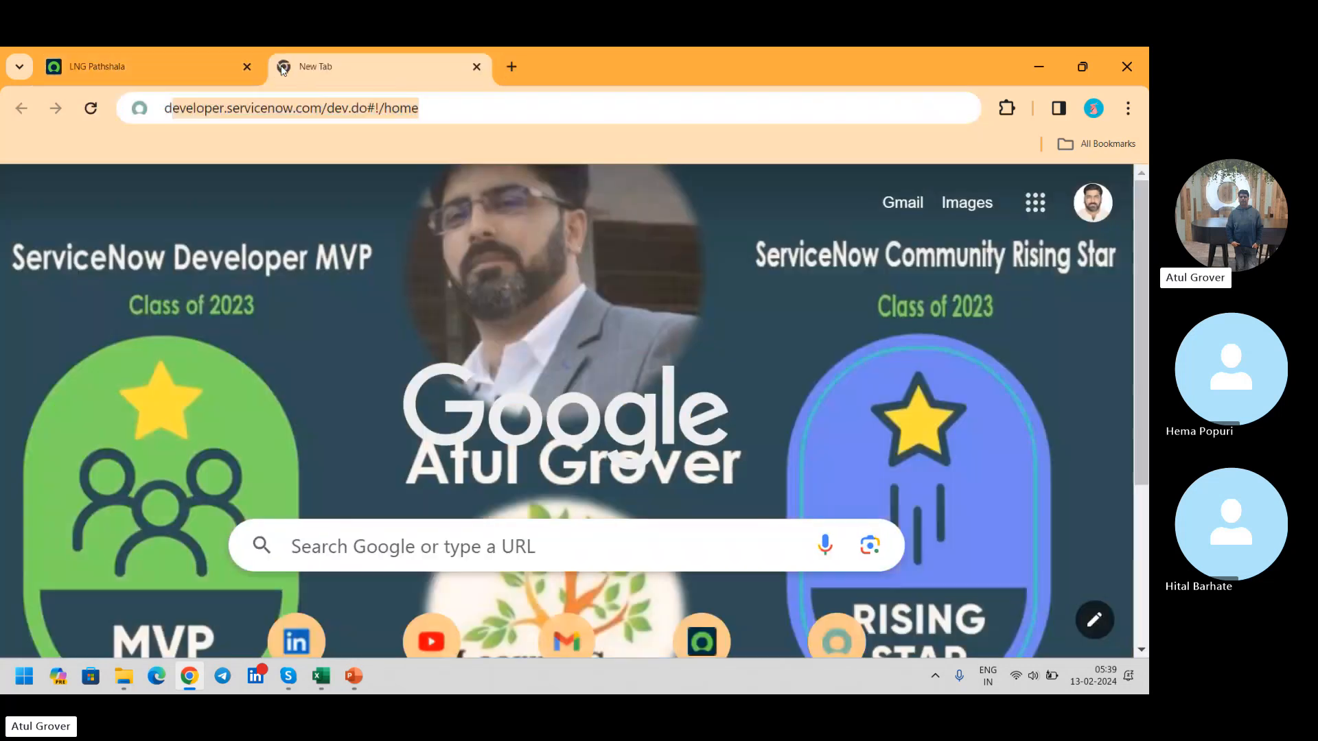
pyautogui.write('de')
pyautogui.press('Right')
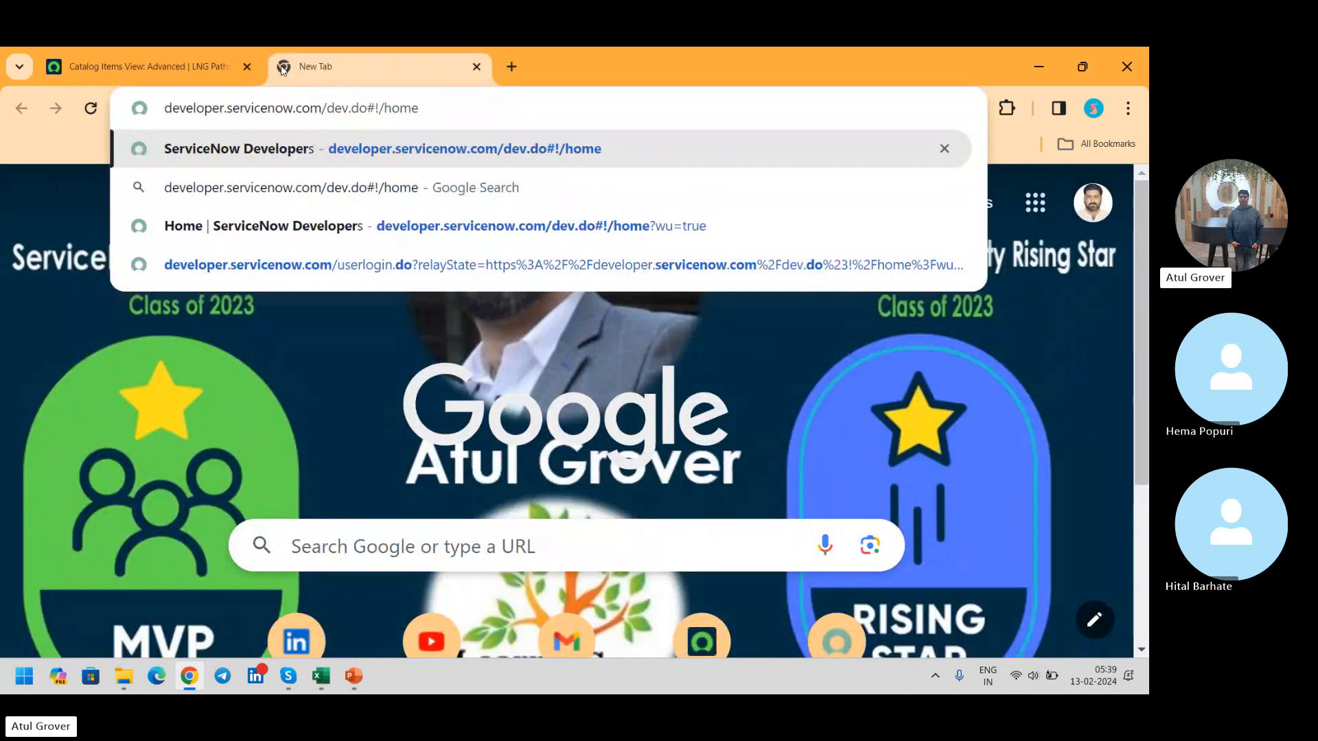
pyautogui.hotkey('ctrl', 'a')
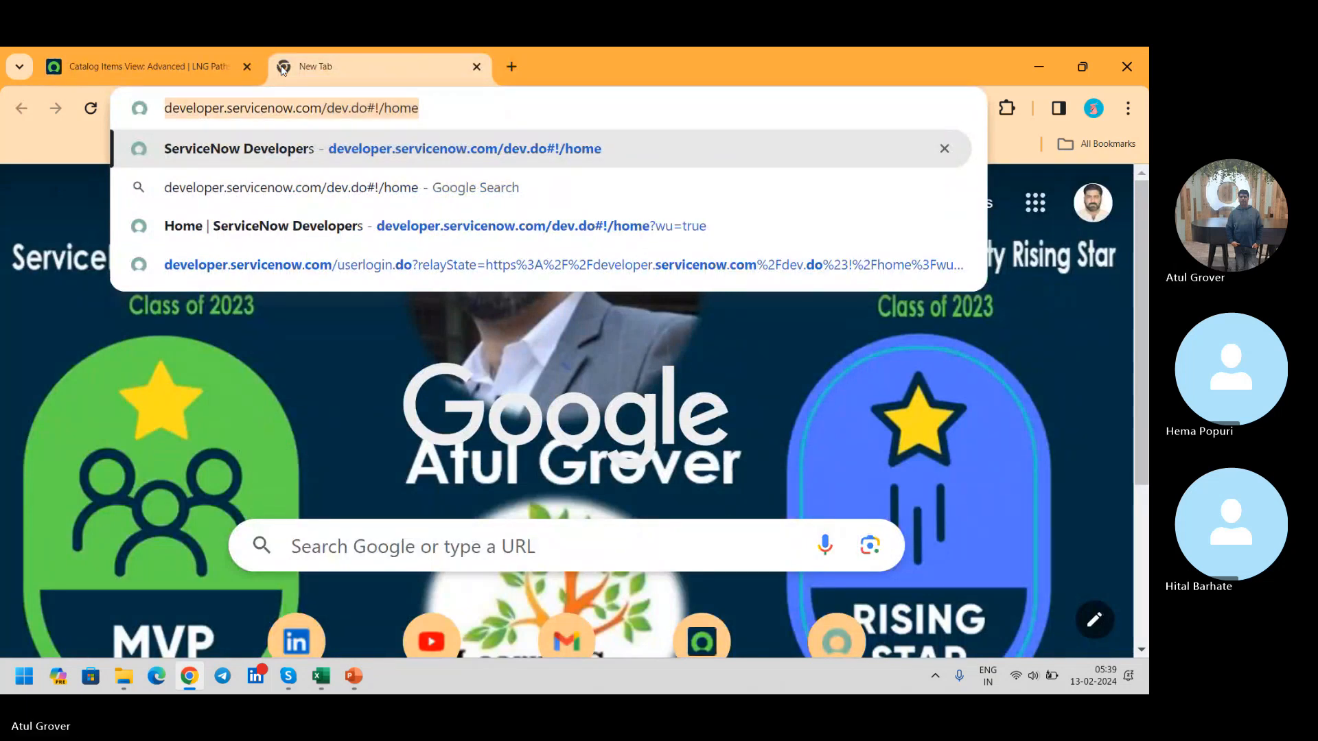
pyautogui.write('dev181379.service-now.com')
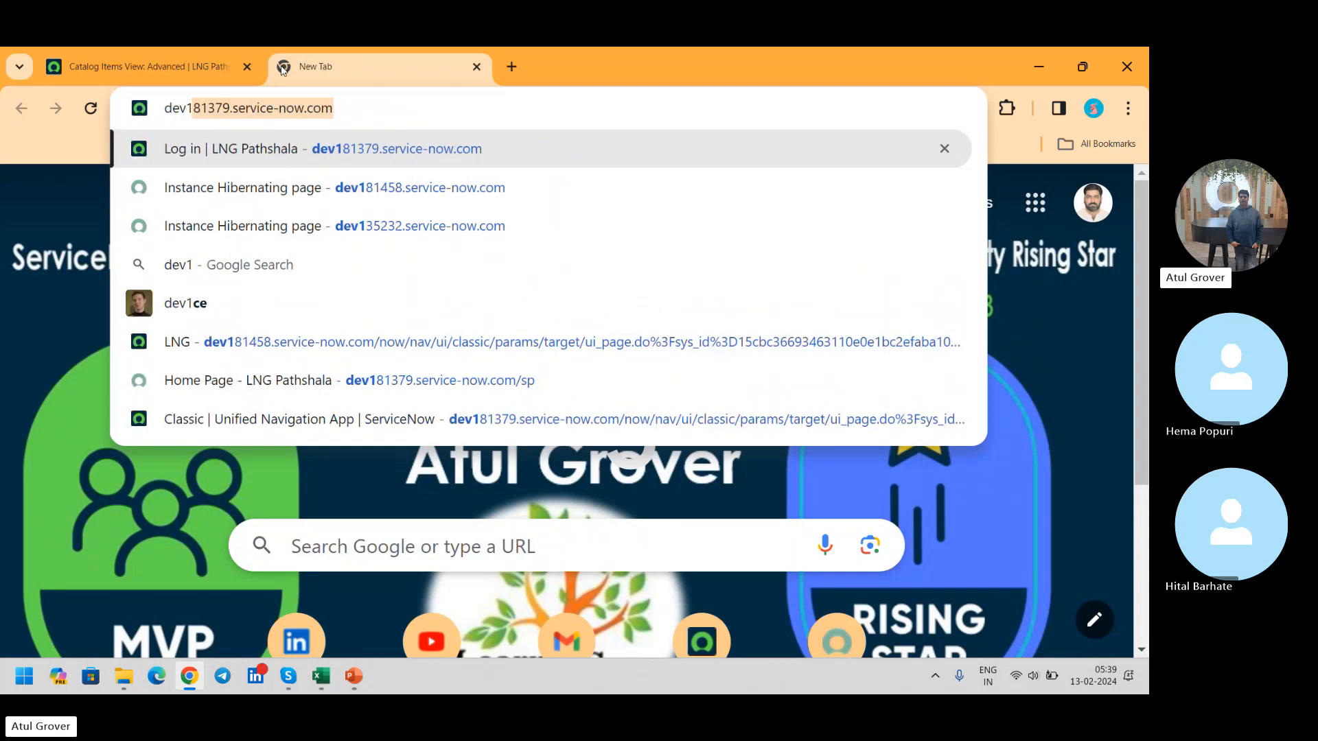
pyautogui.press('Right')
pyautogui.write('/')
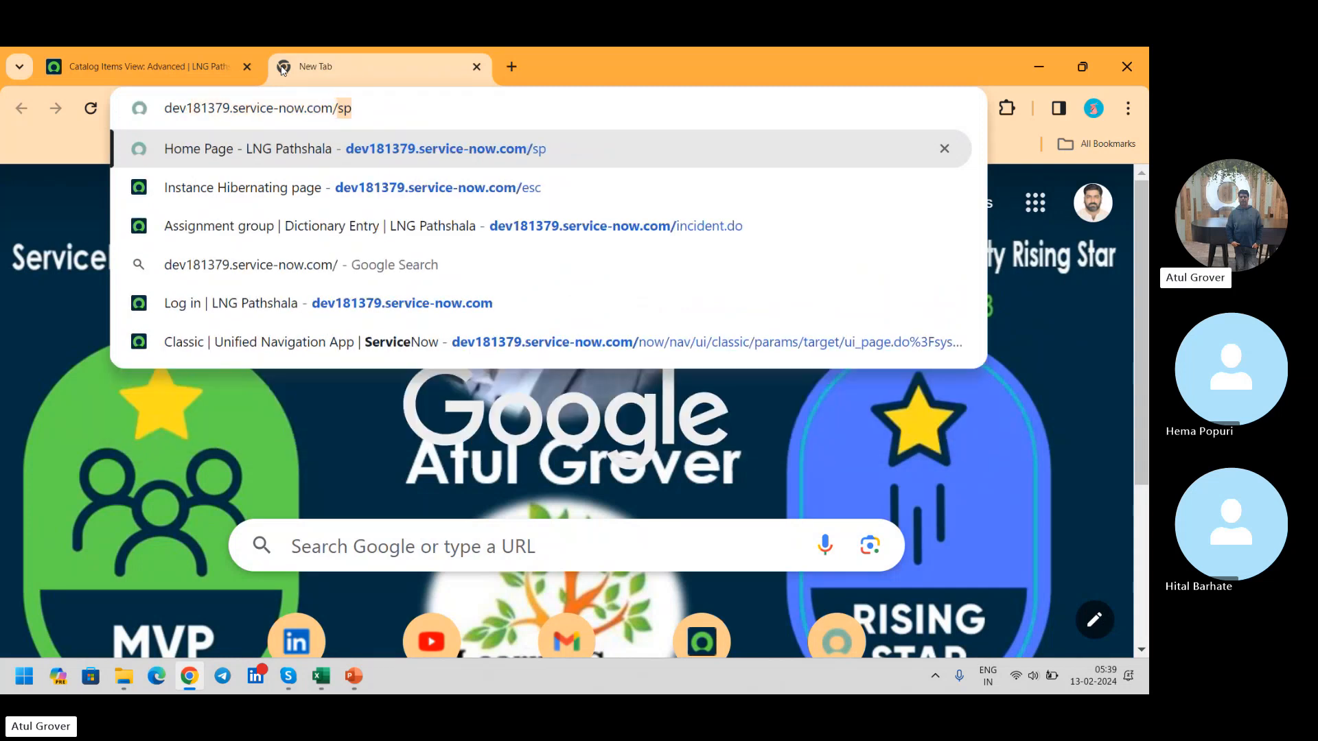
pyautogui.press('Return')
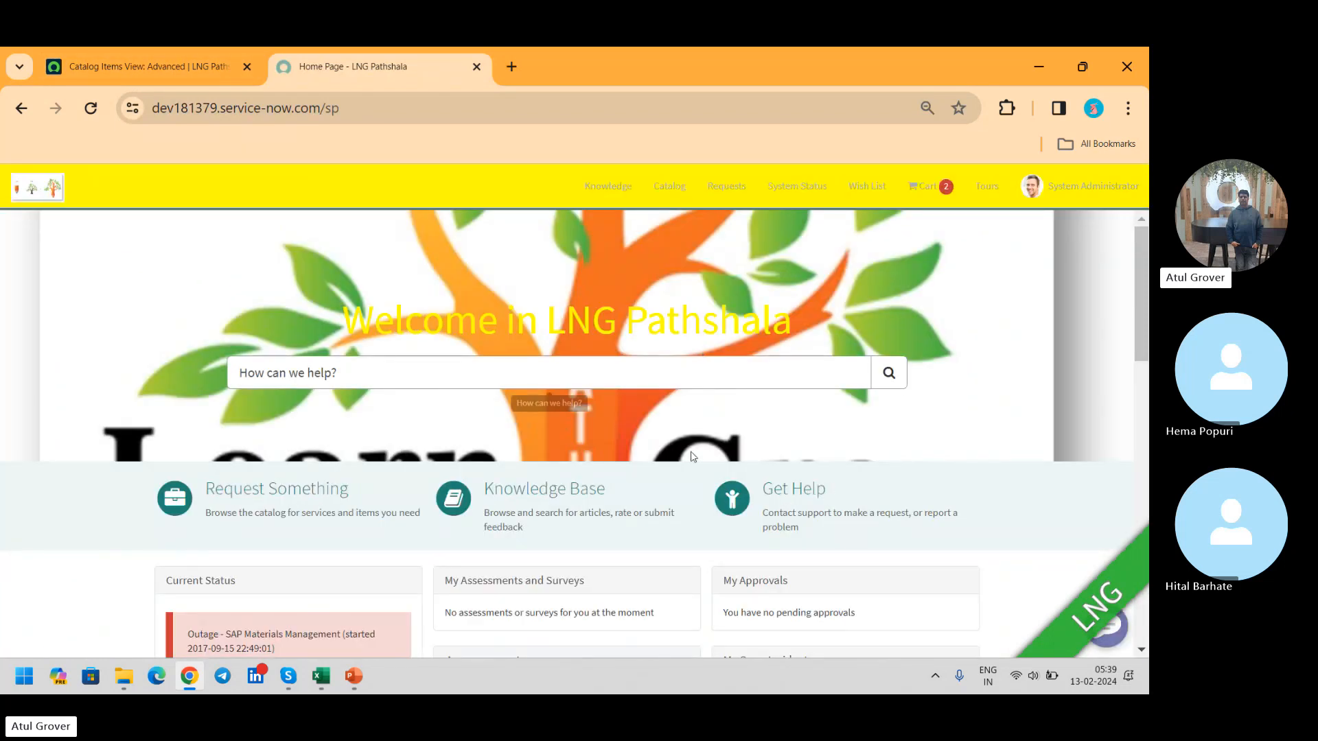
# Step: Browse the portal's LNG Pathshala catalog to the ServiceNow Trainings category and open the Admin Techno Functaiuonal item
pyautogui.click(312, 489)
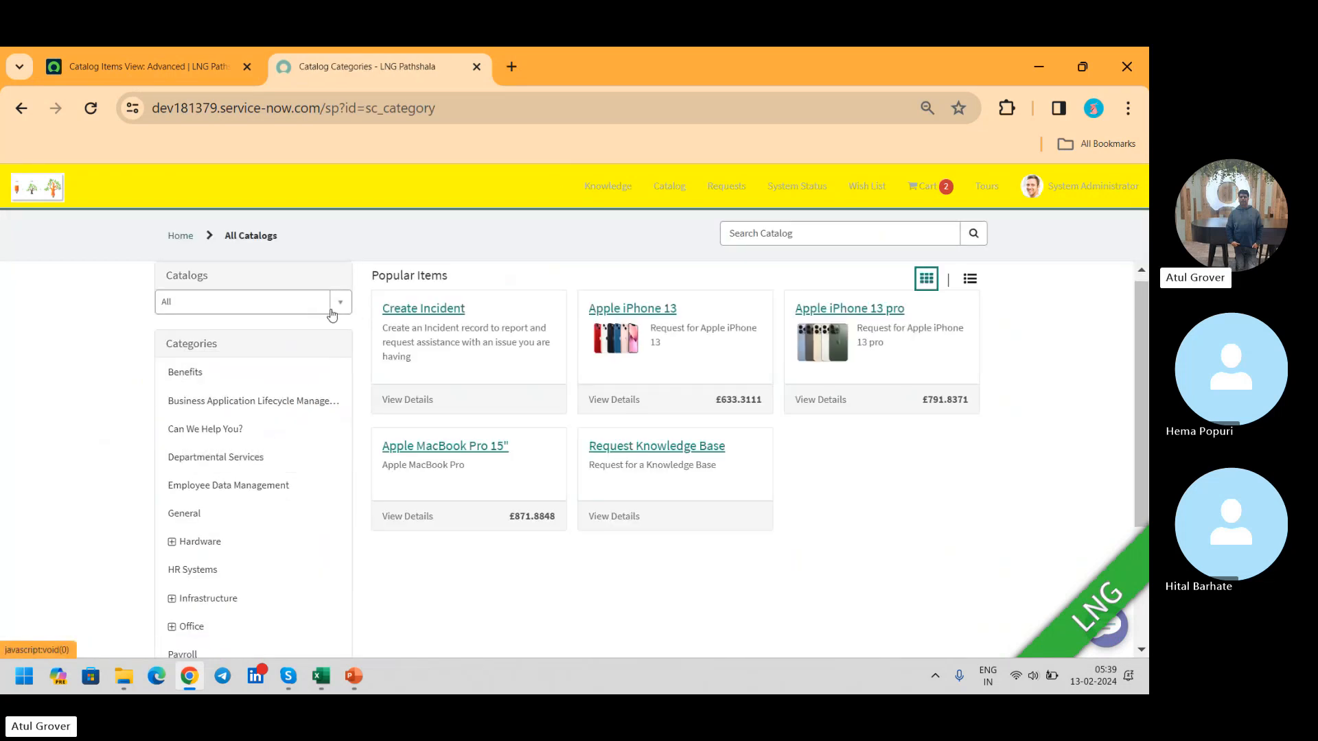
pyautogui.click(335, 314)
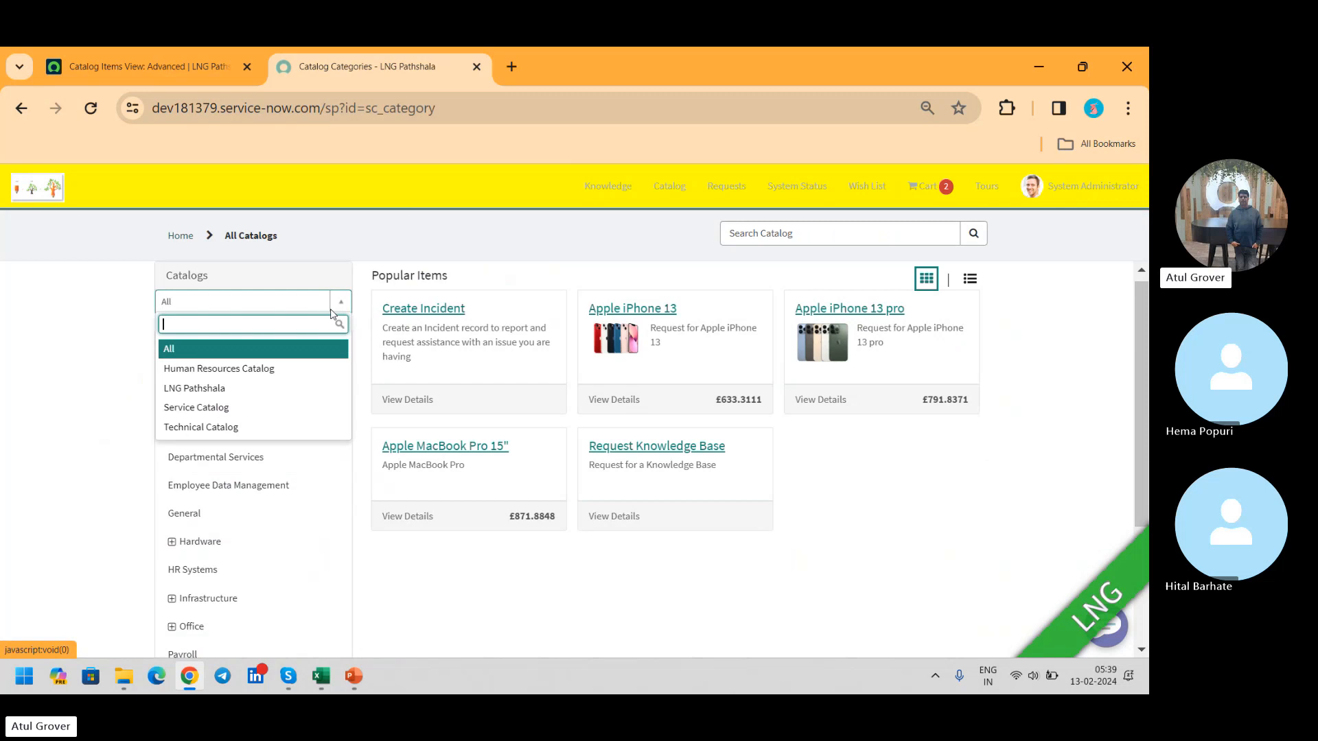
pyautogui.click(198, 389)
pyautogui.click(207, 384)
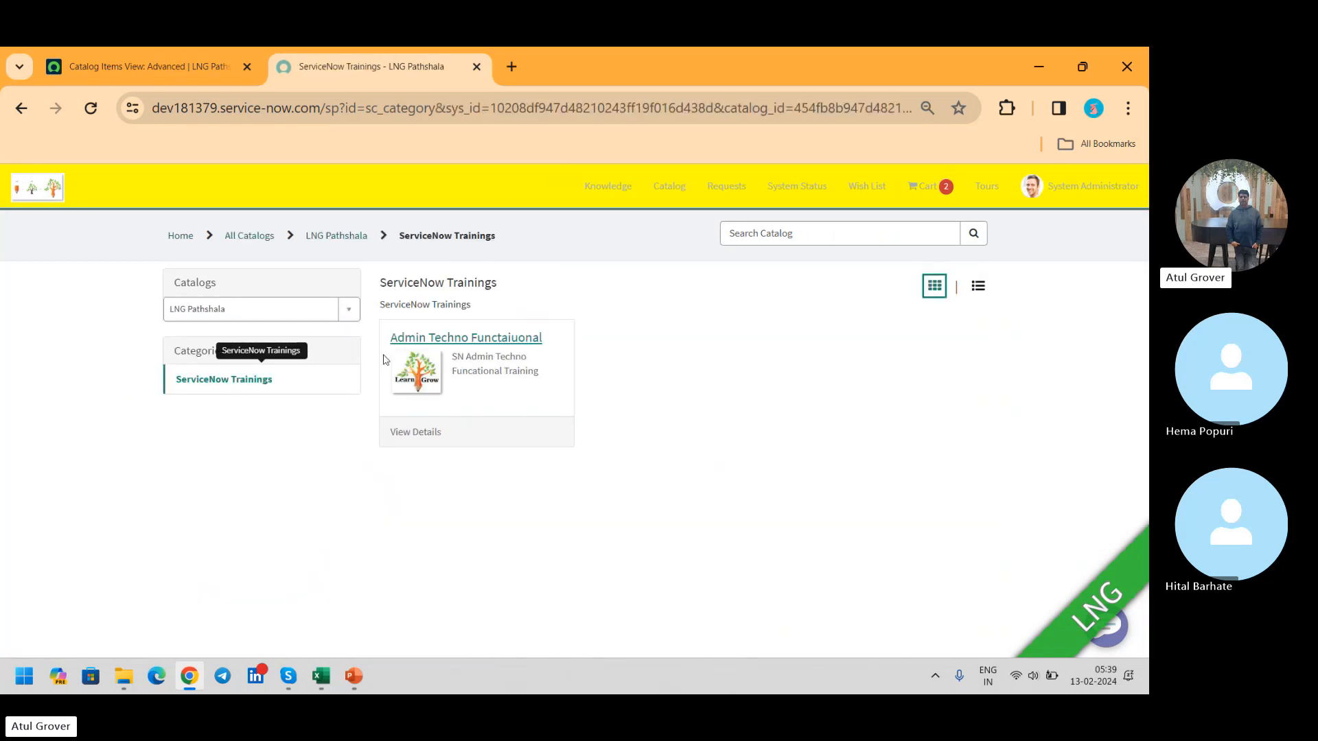
pyautogui.click(496, 343)
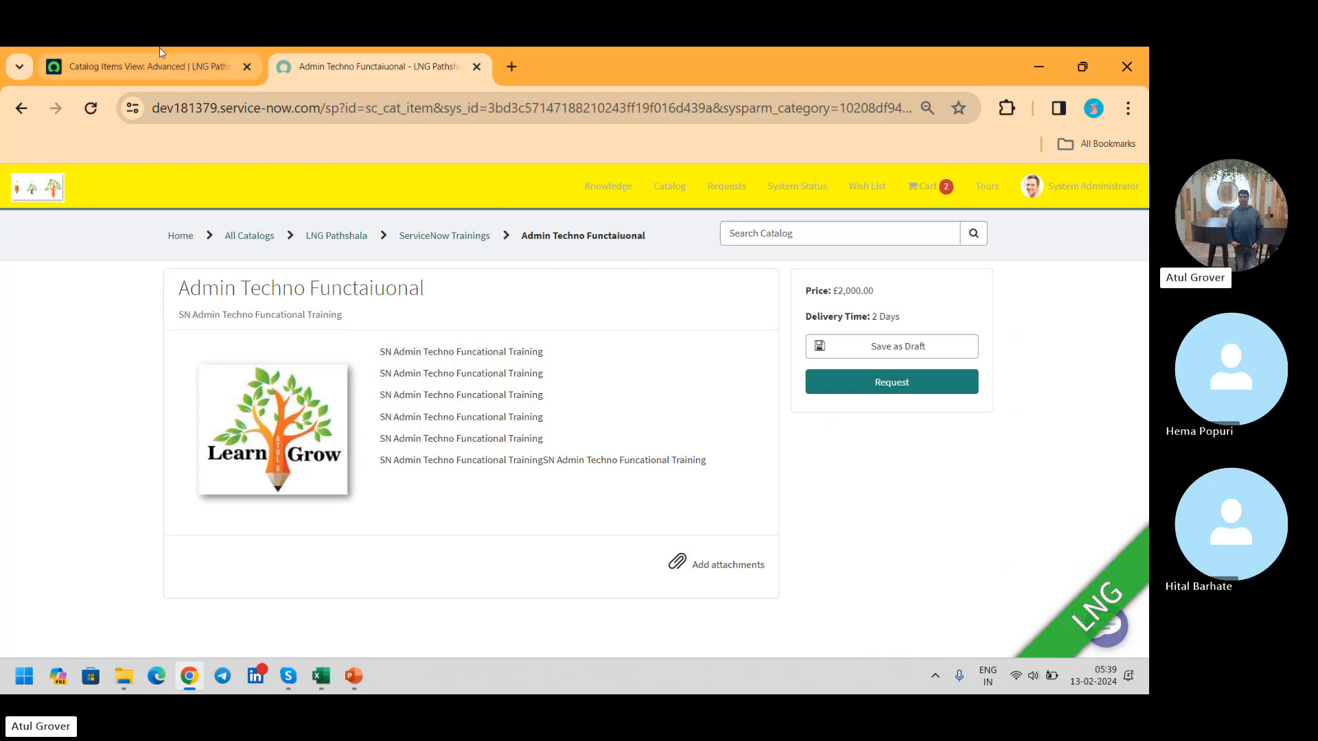
# Step: Return to the catalog items list, filter names containing "Admin", and open the Admin Techno Functaiuonal record
pyautogui.click(129, 64)
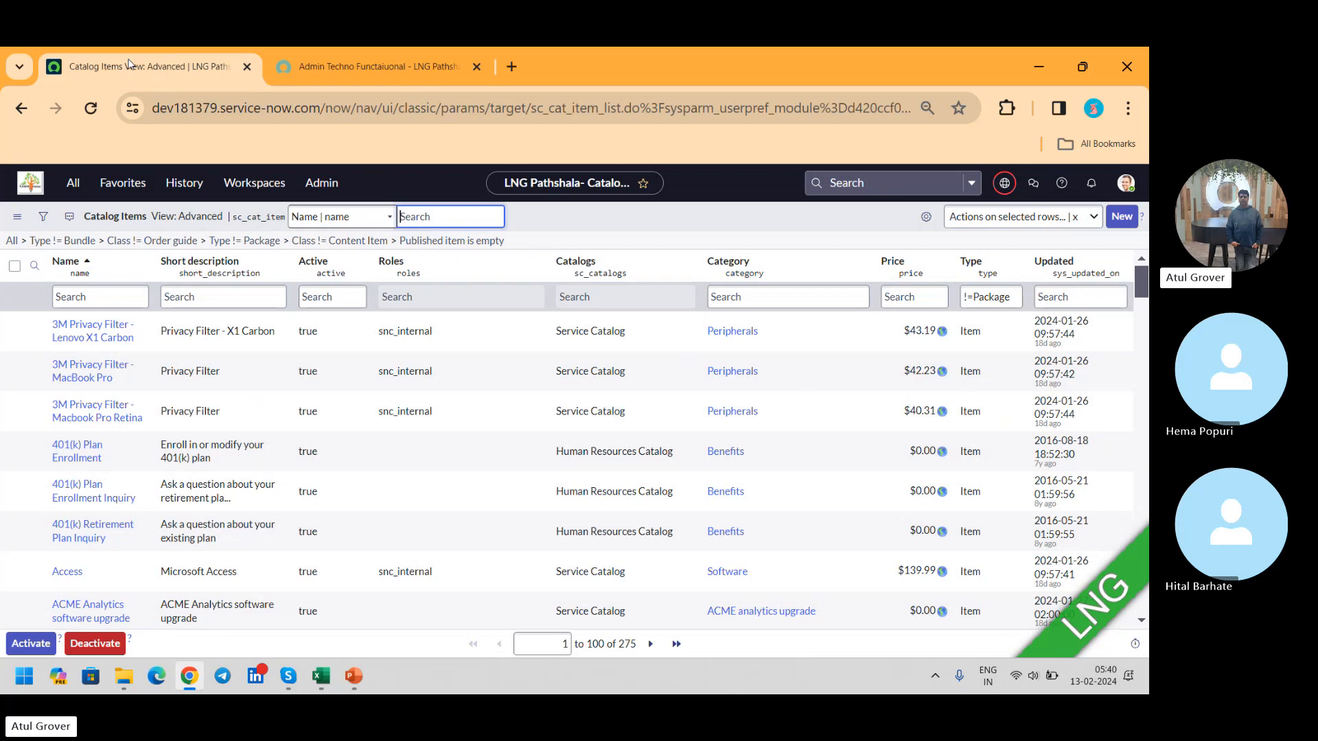
pyautogui.click(121, 300)
pyautogui.write('*')
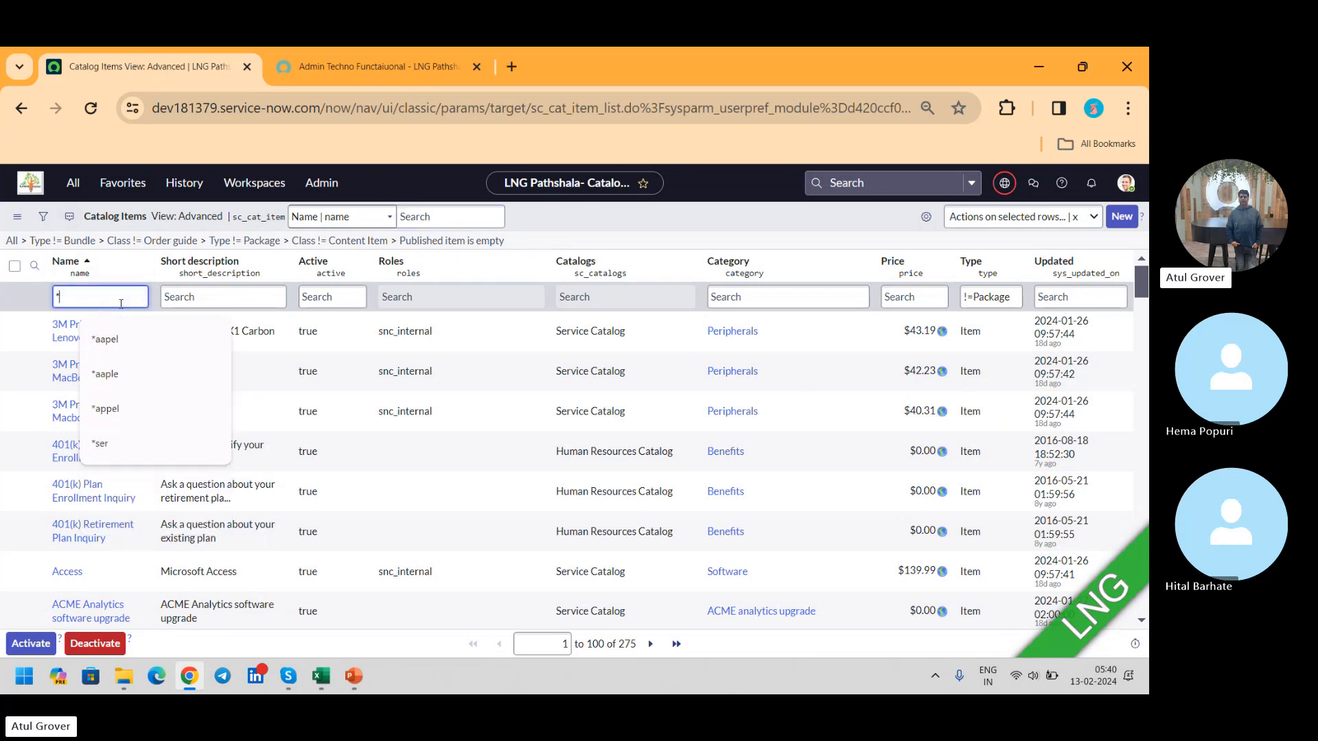
pyautogui.write('Admin')
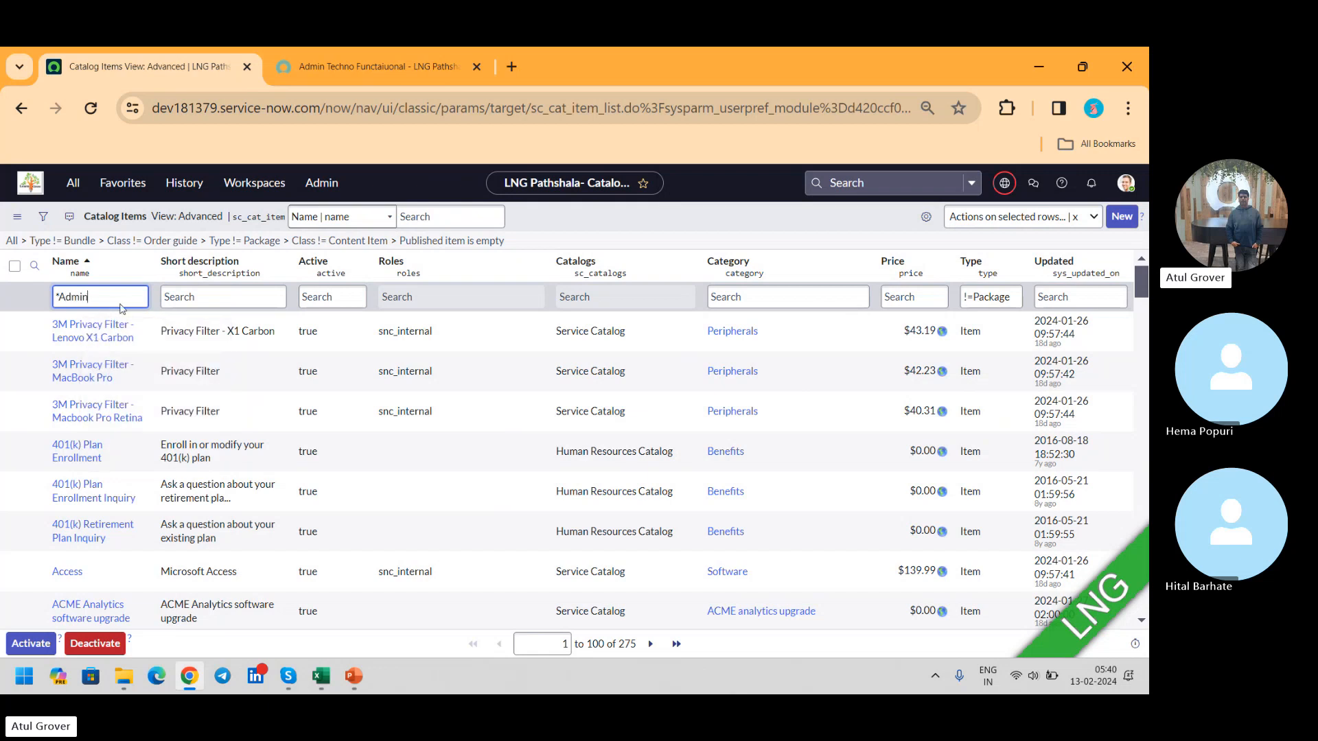
pyautogui.press('Return')
pyautogui.click(91, 340)
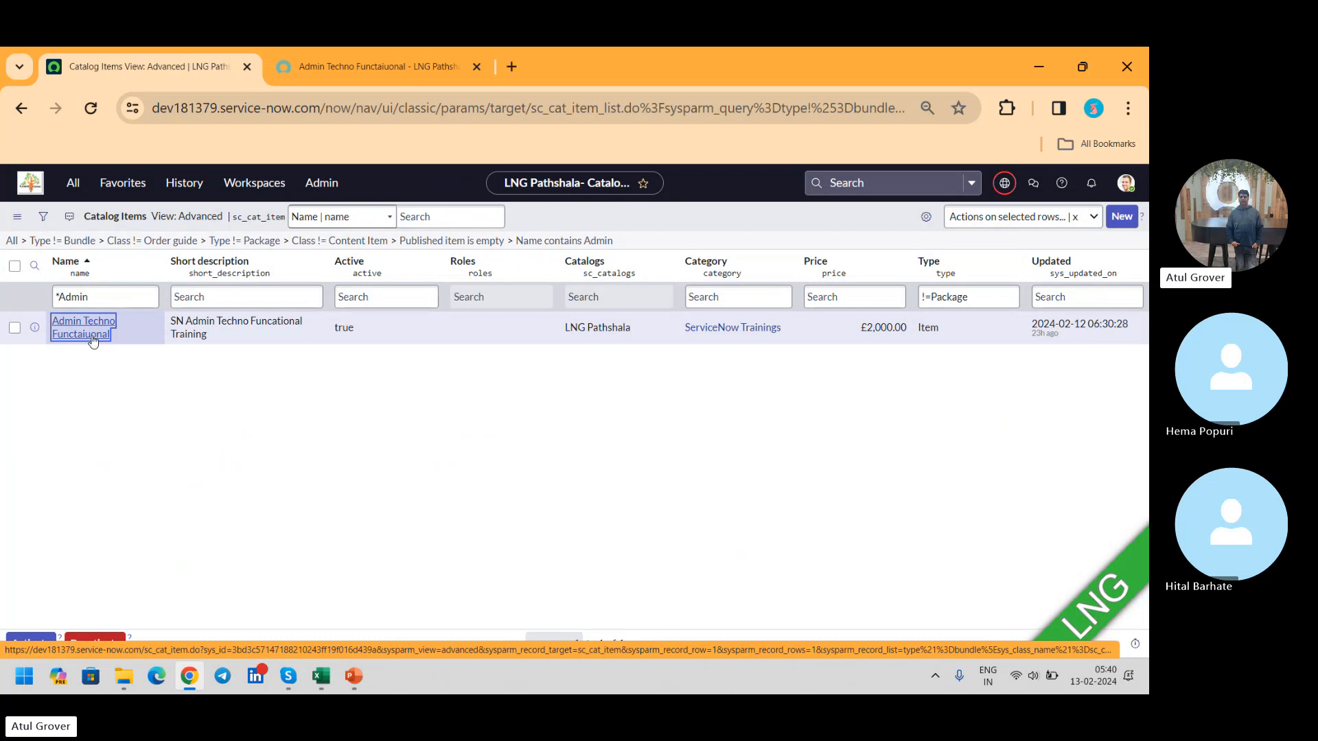
# Step: Switch to Notepad and add the lines "Variable" and "Variable Set" below "iems" in the SC & RM notes
pyautogui.press('super')
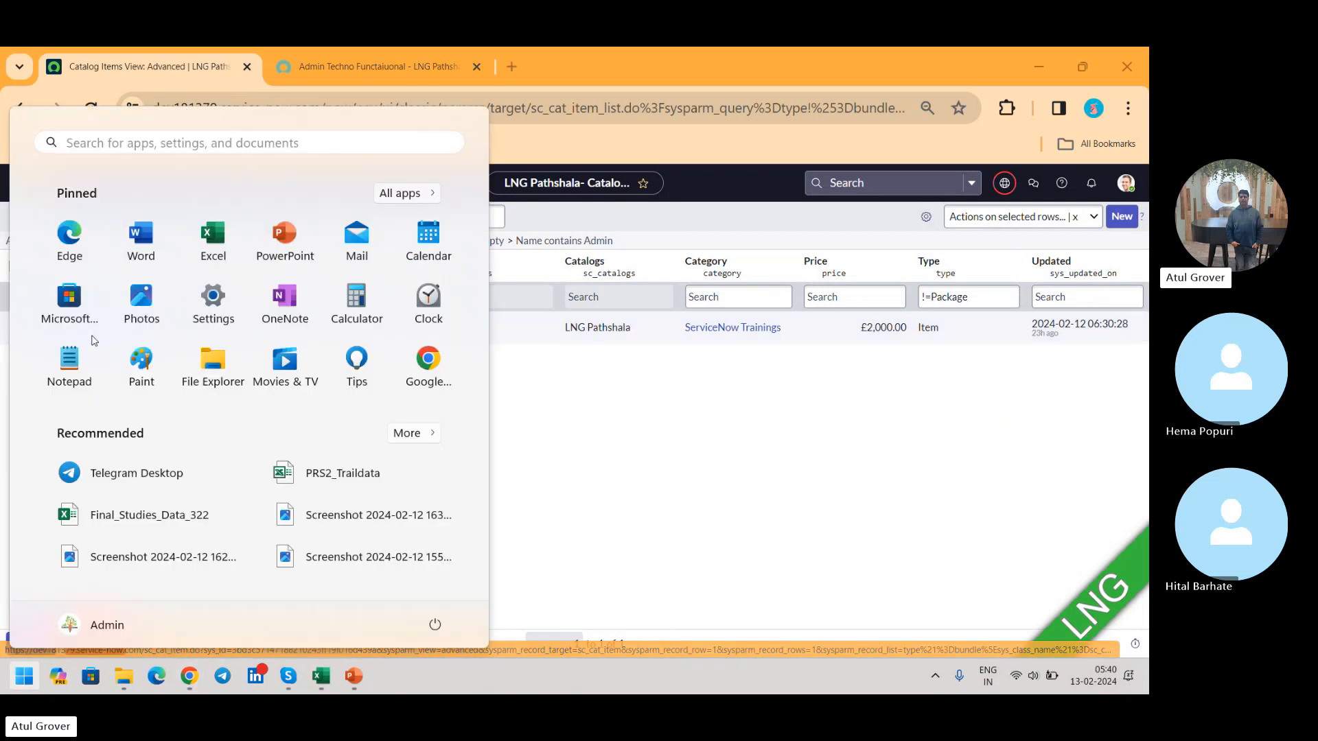
pyautogui.write('note')
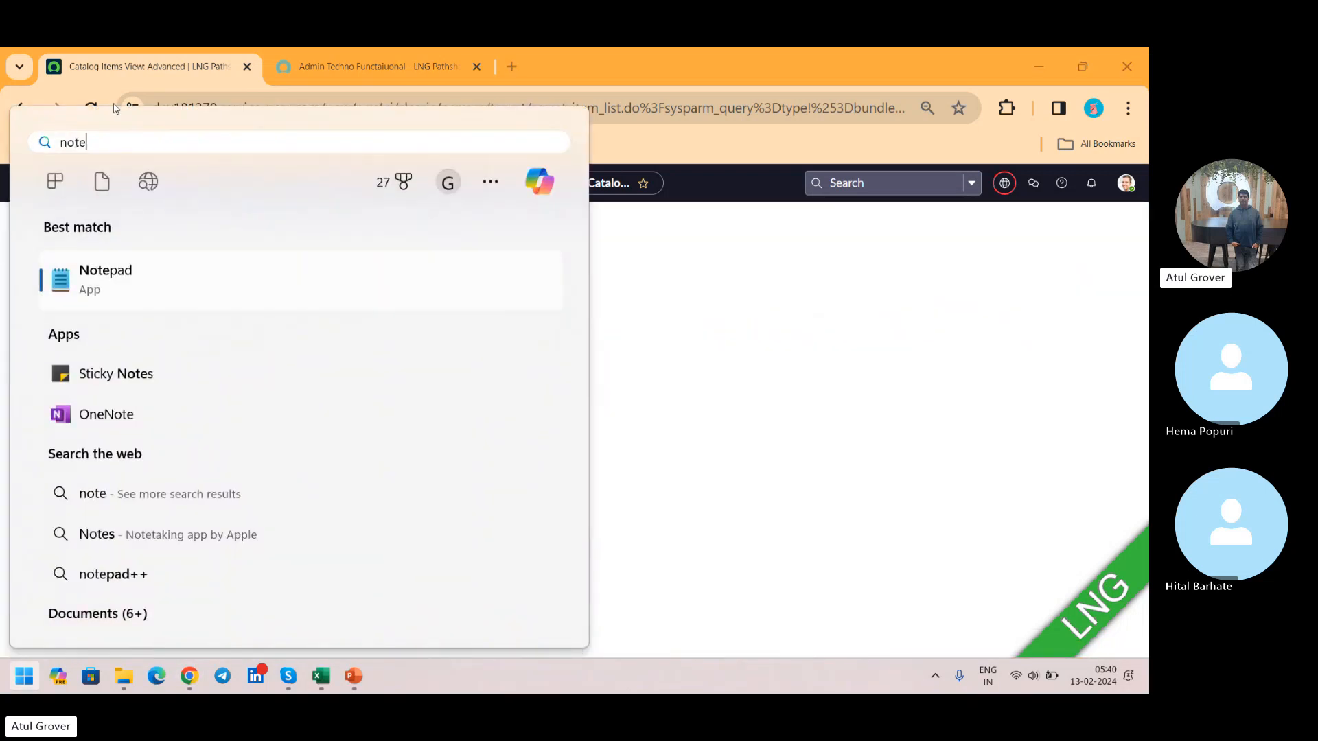
pyautogui.click(90, 278)
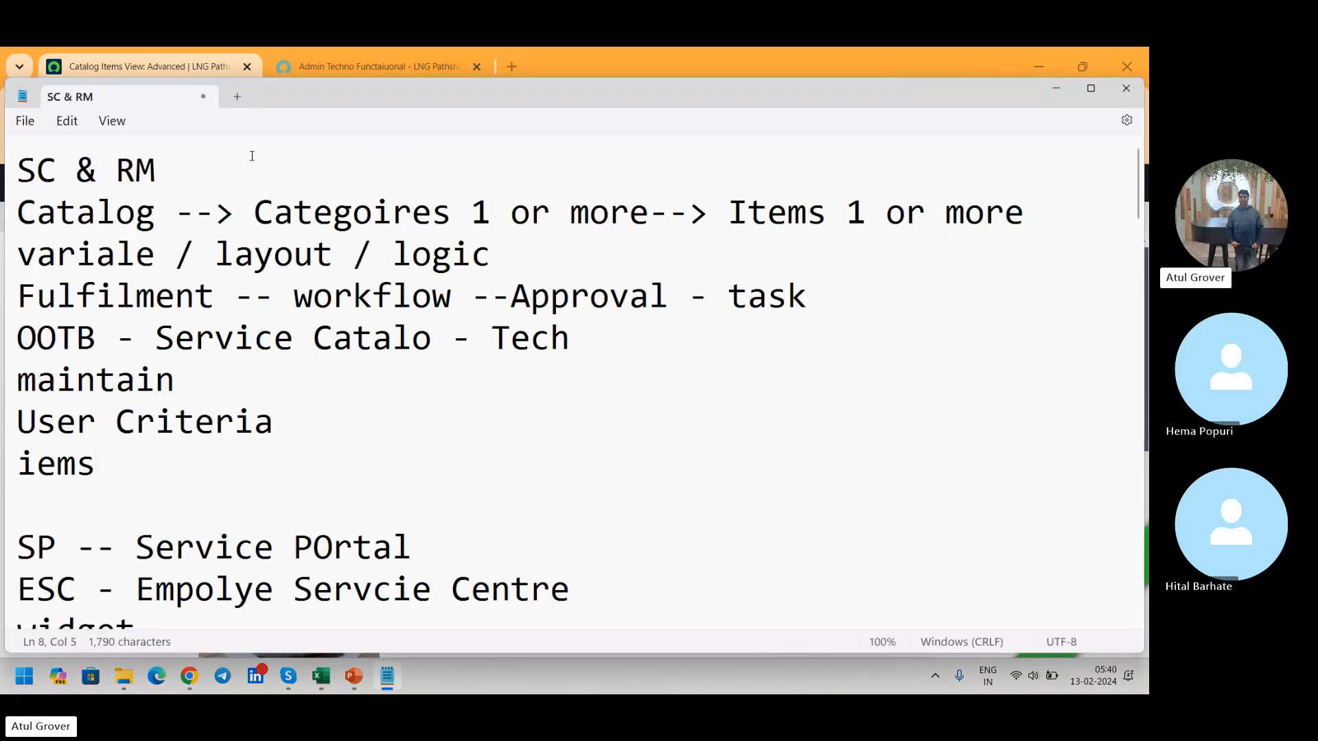
pyautogui.press('Return')
pyautogui.press('Return')
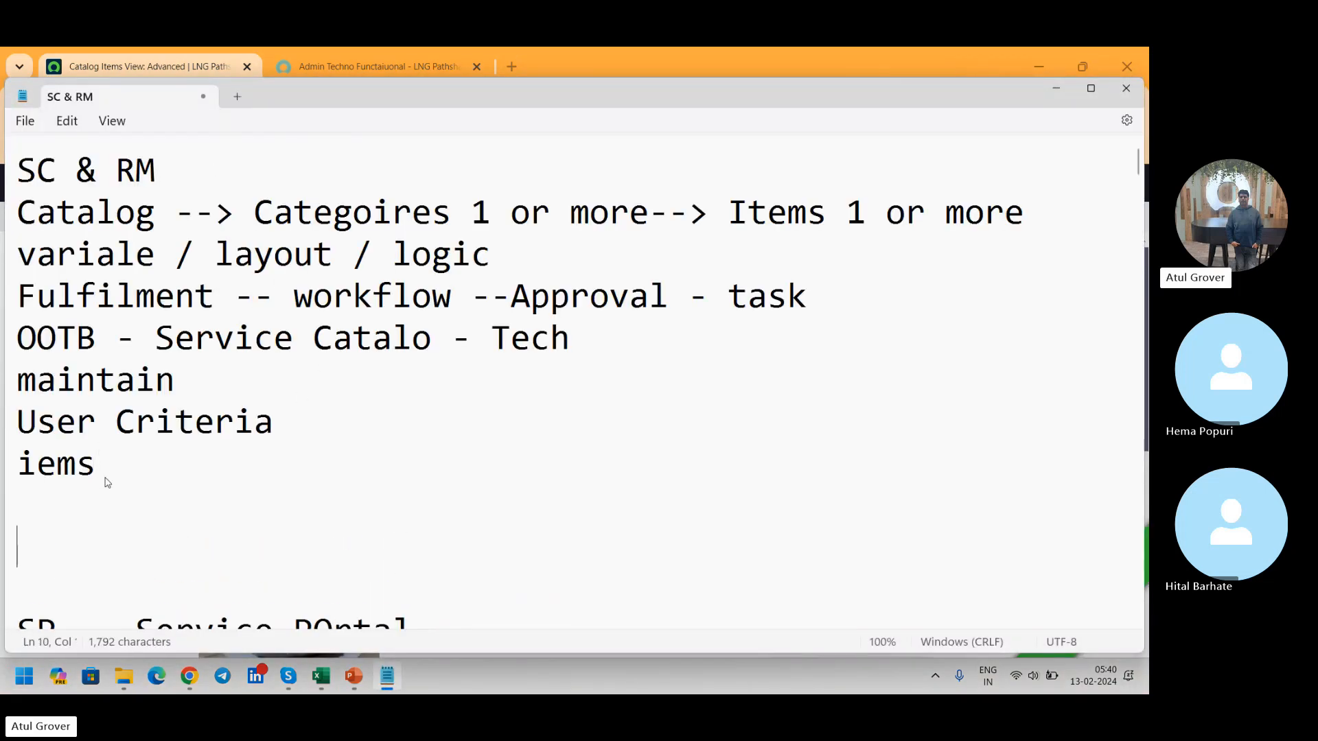
pyautogui.write('Variabke')
pyautogui.press('BackSpace')
pyautogui.press('BackSpace')
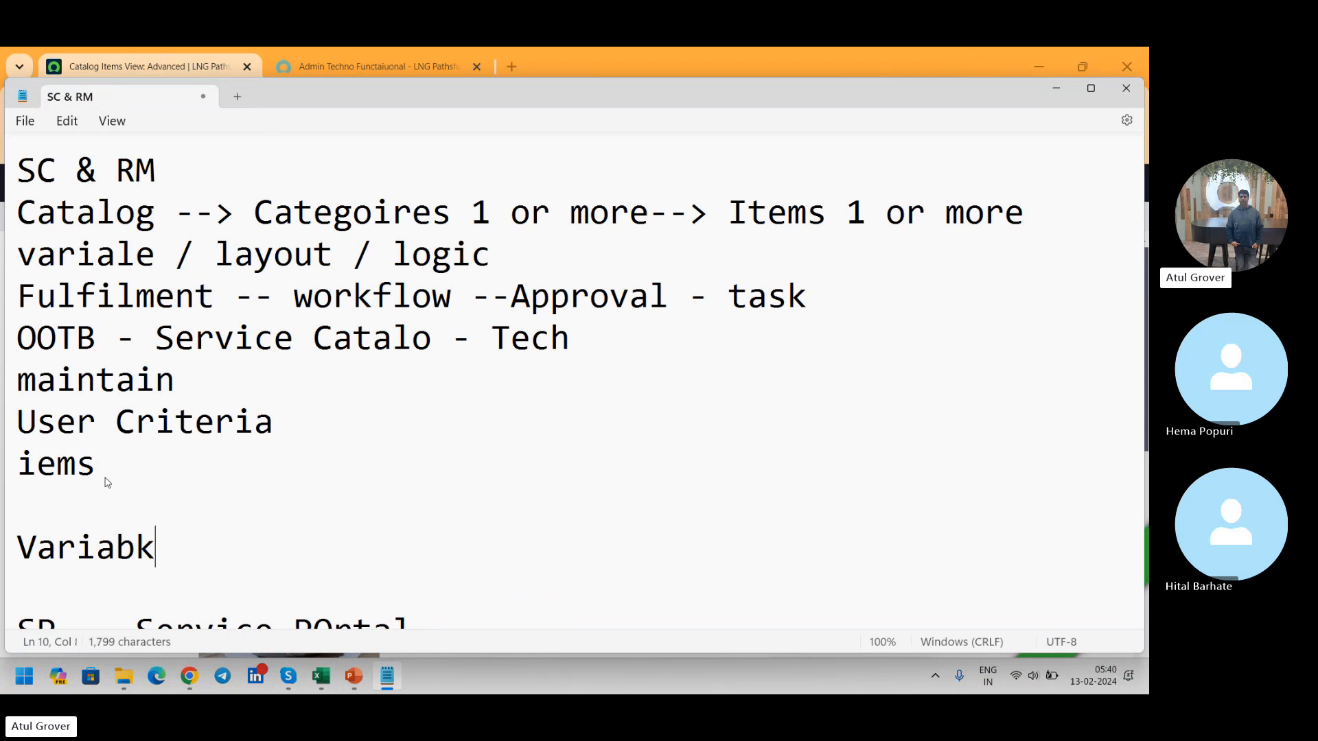
pyautogui.write('le')
pyautogui.press('Return')
pyautogui.write('V')
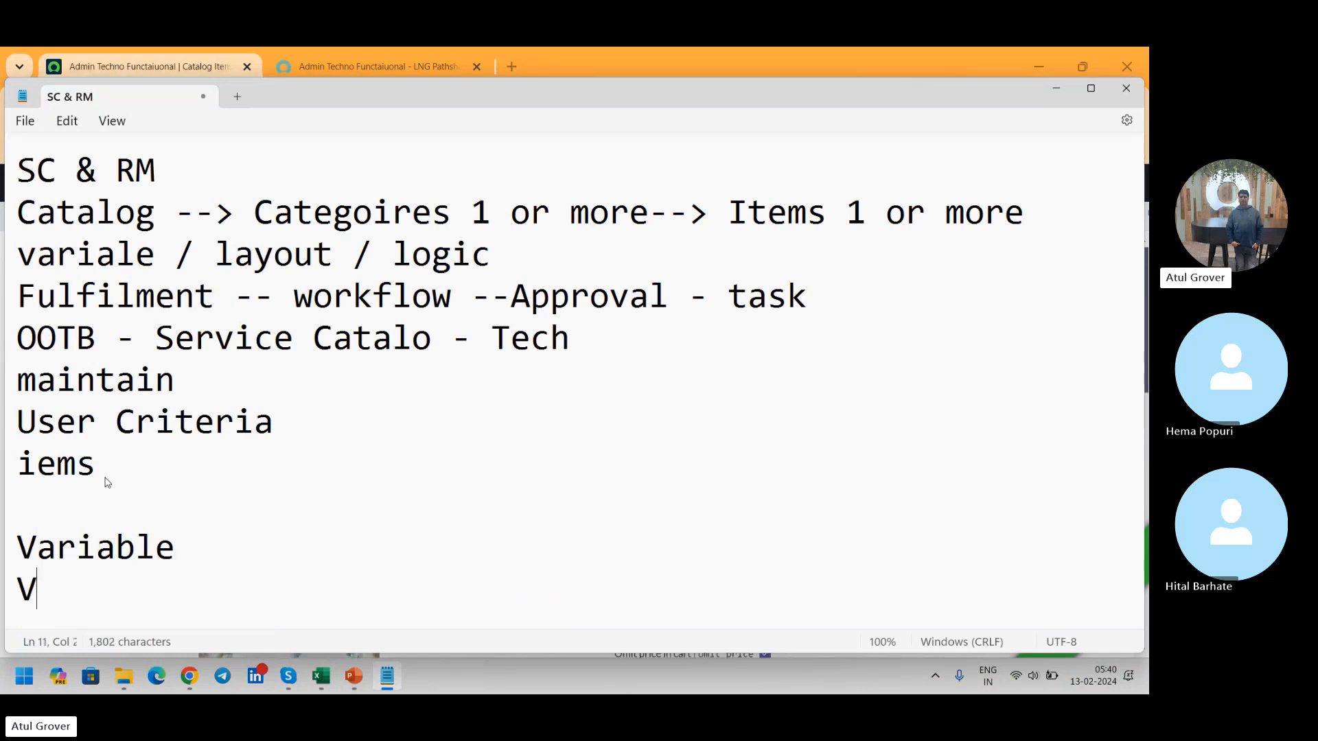
pyautogui.write('ariable Set')
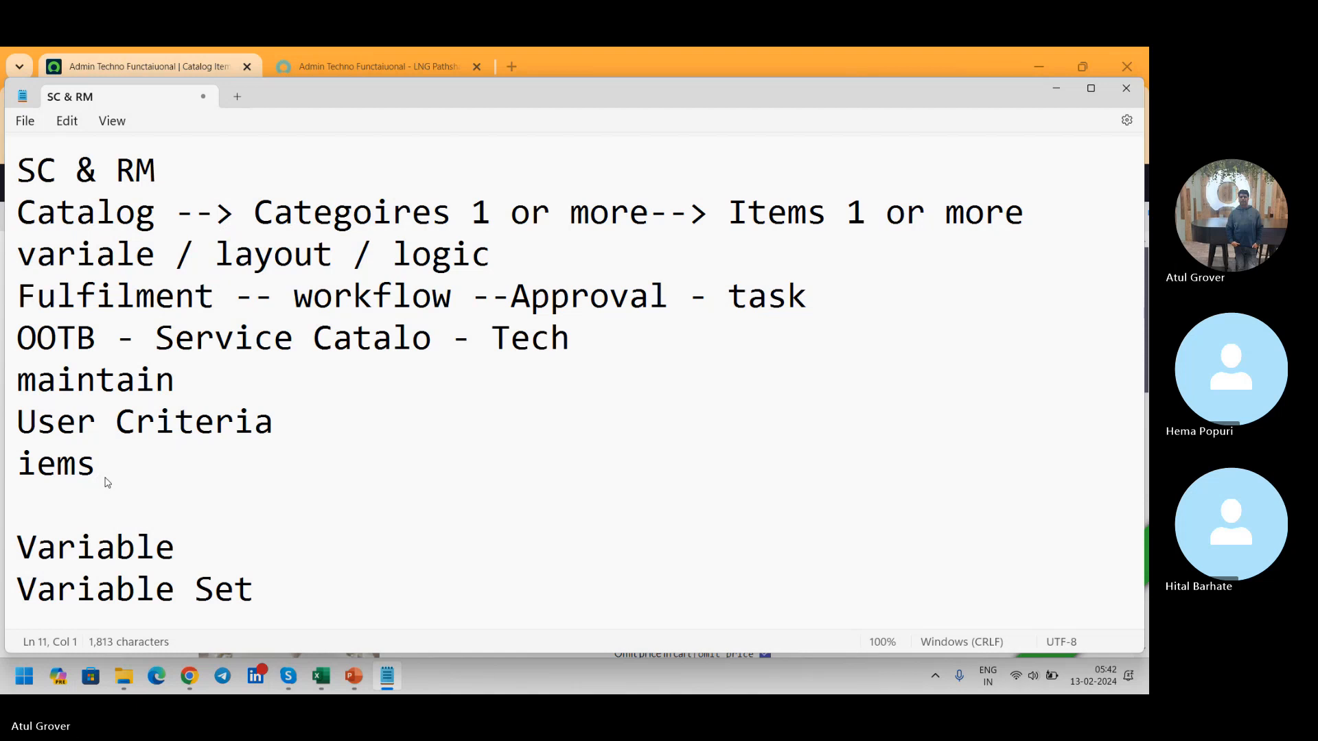
pyautogui.click(178, 546)
pyautogui.click(271, 591)
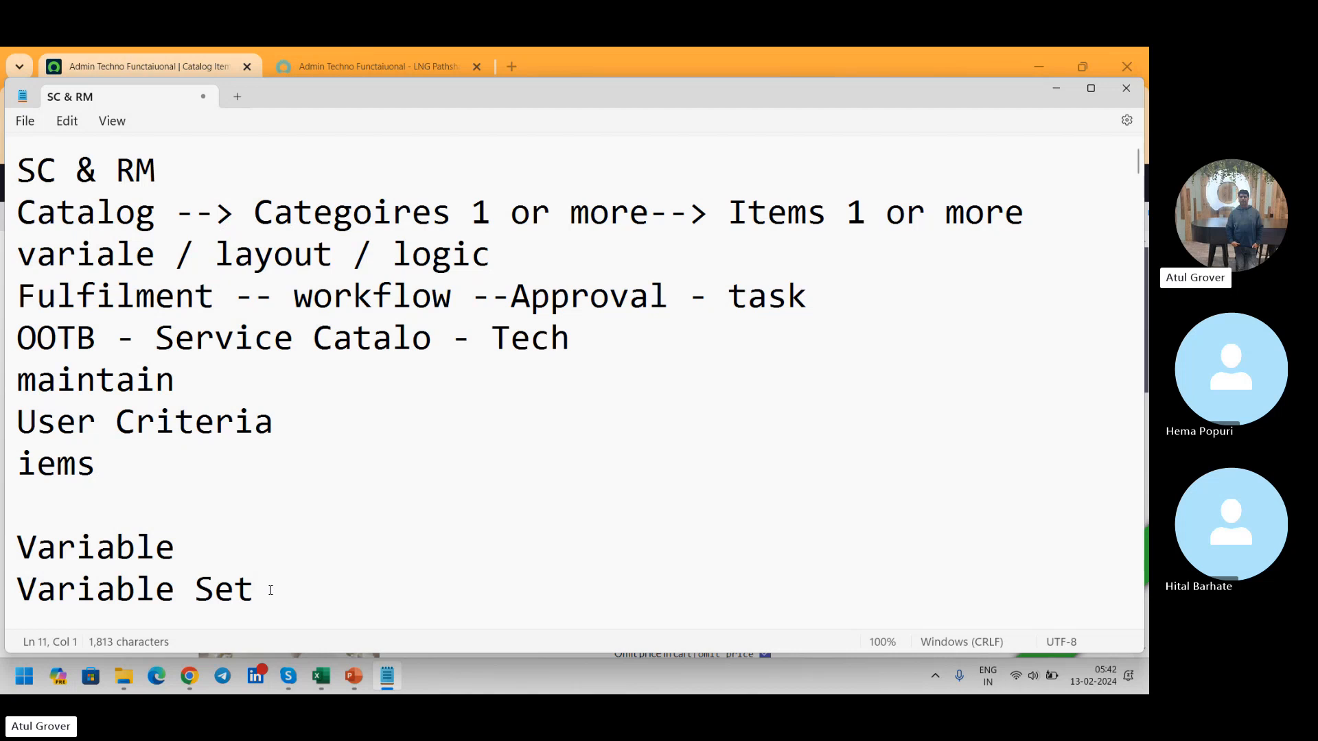
# Step: Switch back to Chrome and change the Admin Techno Functaiuonal catalog item form to the Default view
pyautogui.hotkey('alt', 'Tab')
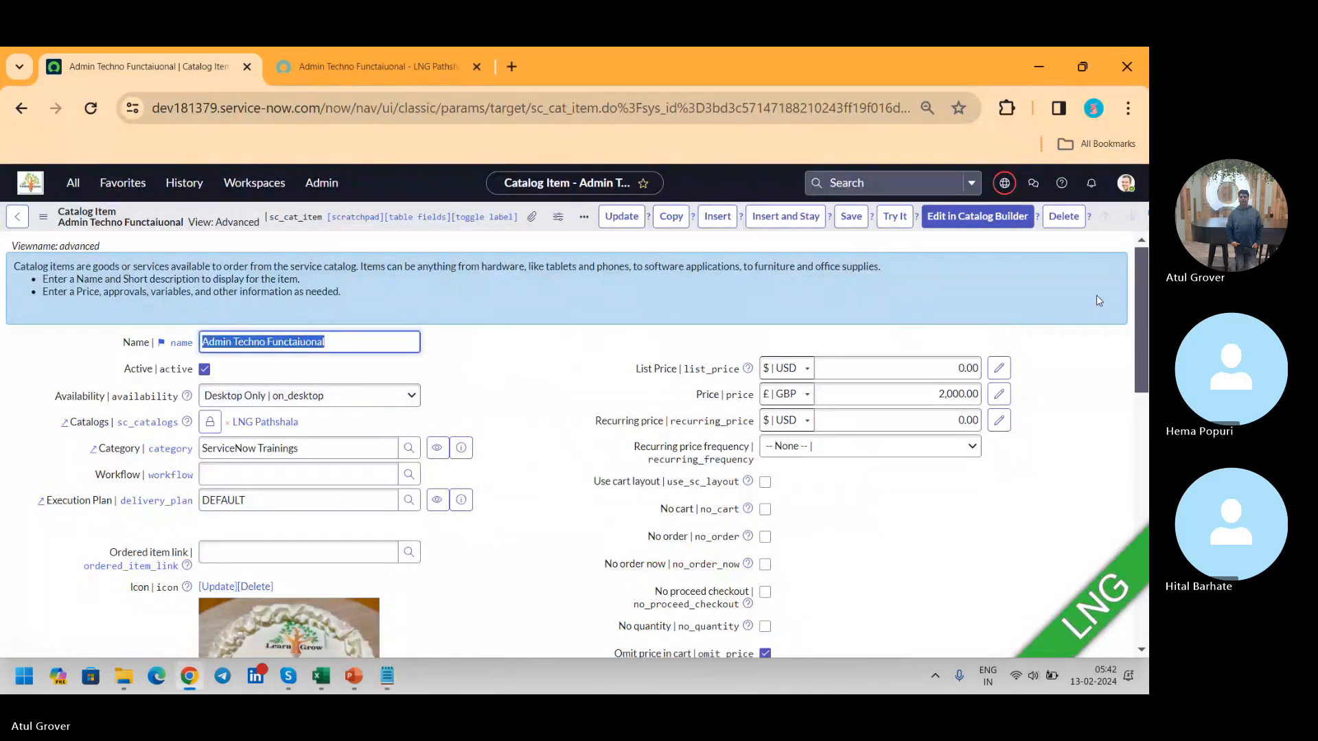
pyautogui.moveTo(1145, 274); pyautogui.dragTo(1146, 530)
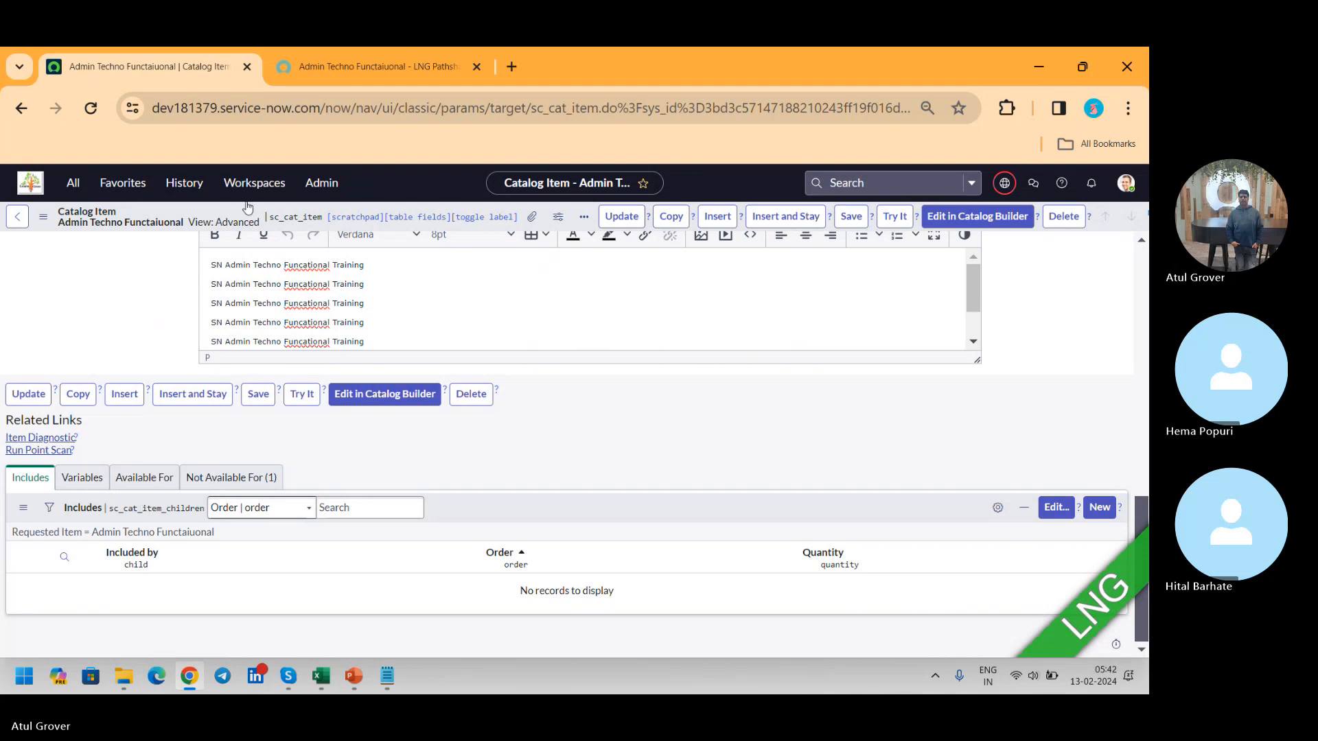
pyautogui.click(41, 227)
pyautogui.moveTo(145, 409)
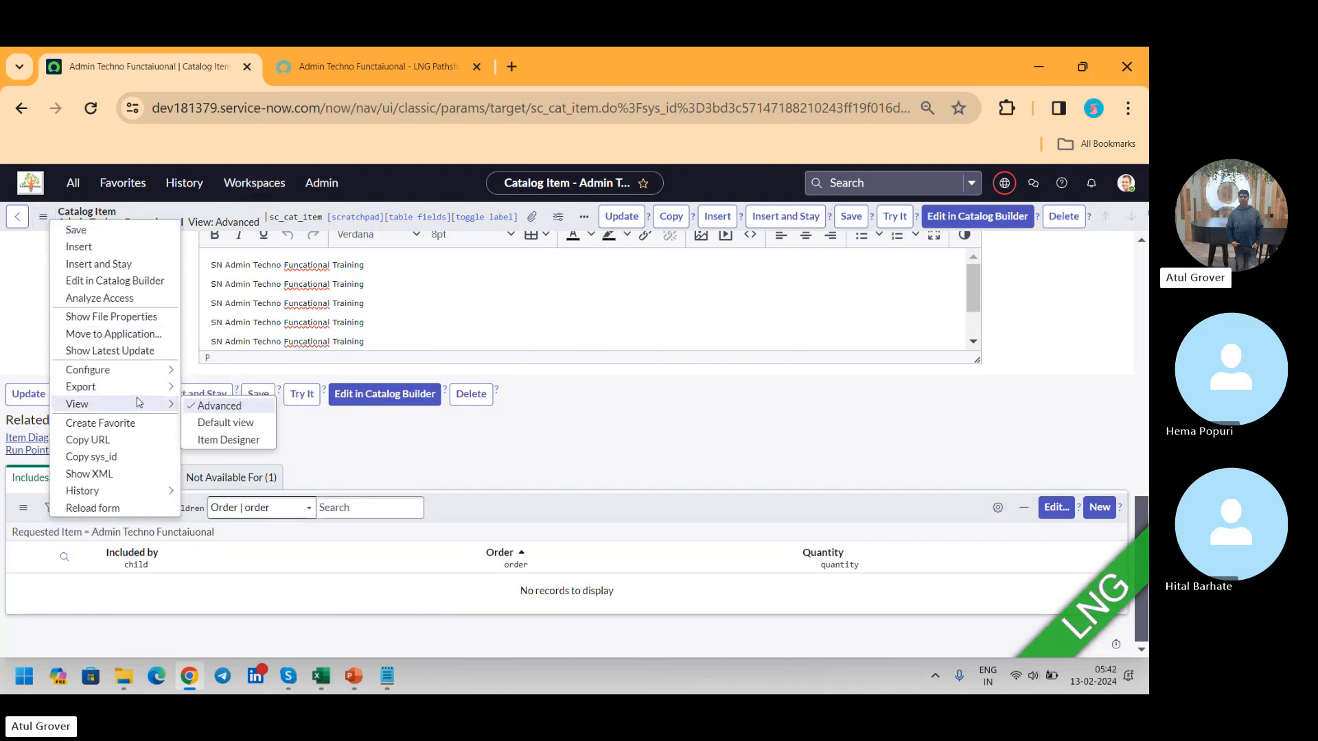
pyautogui.click(222, 423)
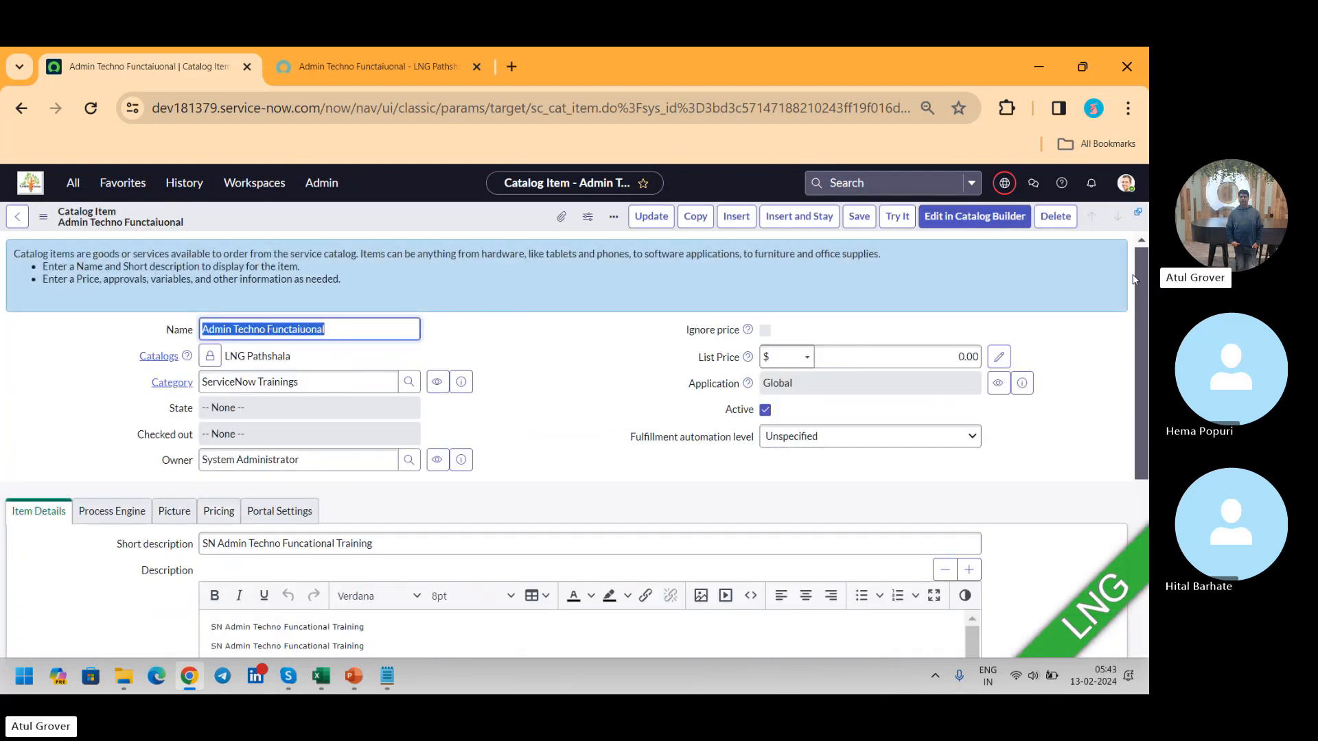
# Step: Examine the catalog item's Variables list and search the application navigator for "variable" to look through the Service Catalog modules
pyautogui.scroll(-10, 1143, 269)
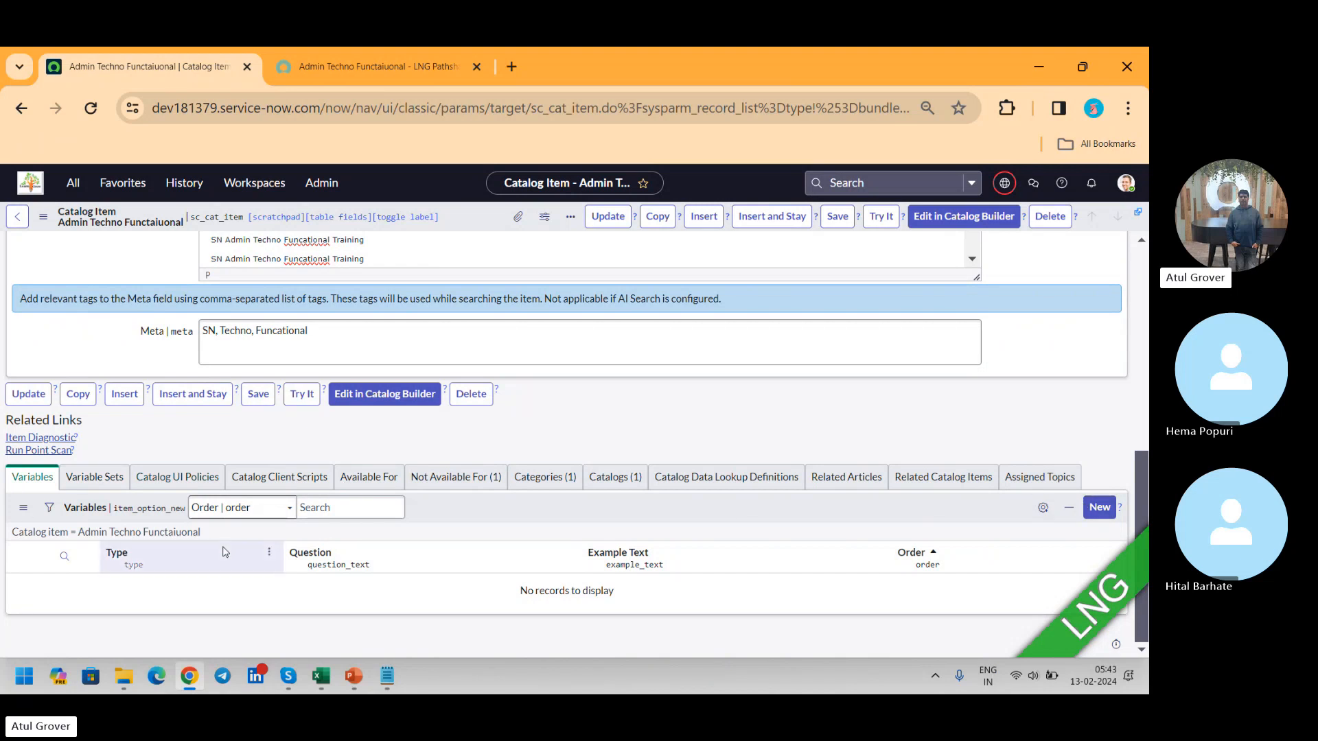
pyautogui.click(74, 183)
pyautogui.write('variable')
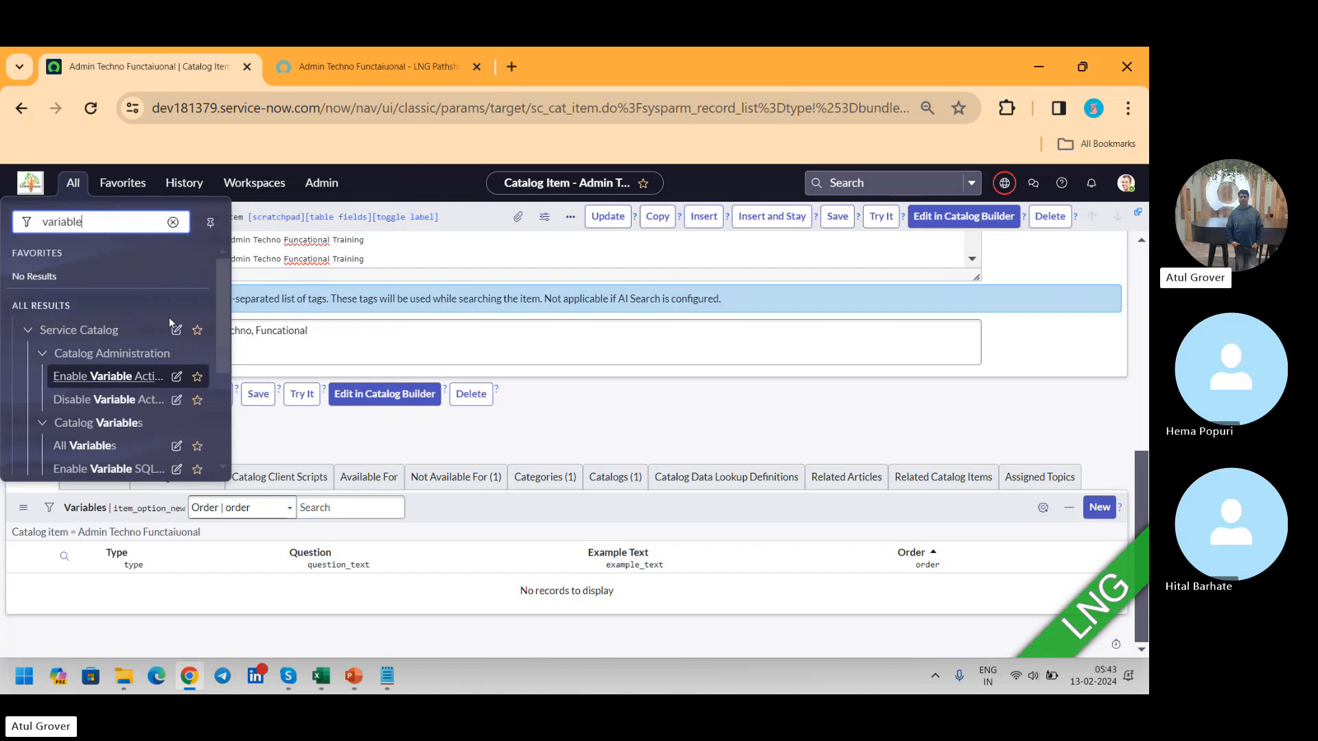
pyautogui.moveTo(221, 336); pyautogui.dragTo(221, 342)
pyautogui.scroll(-1, 221, 341)
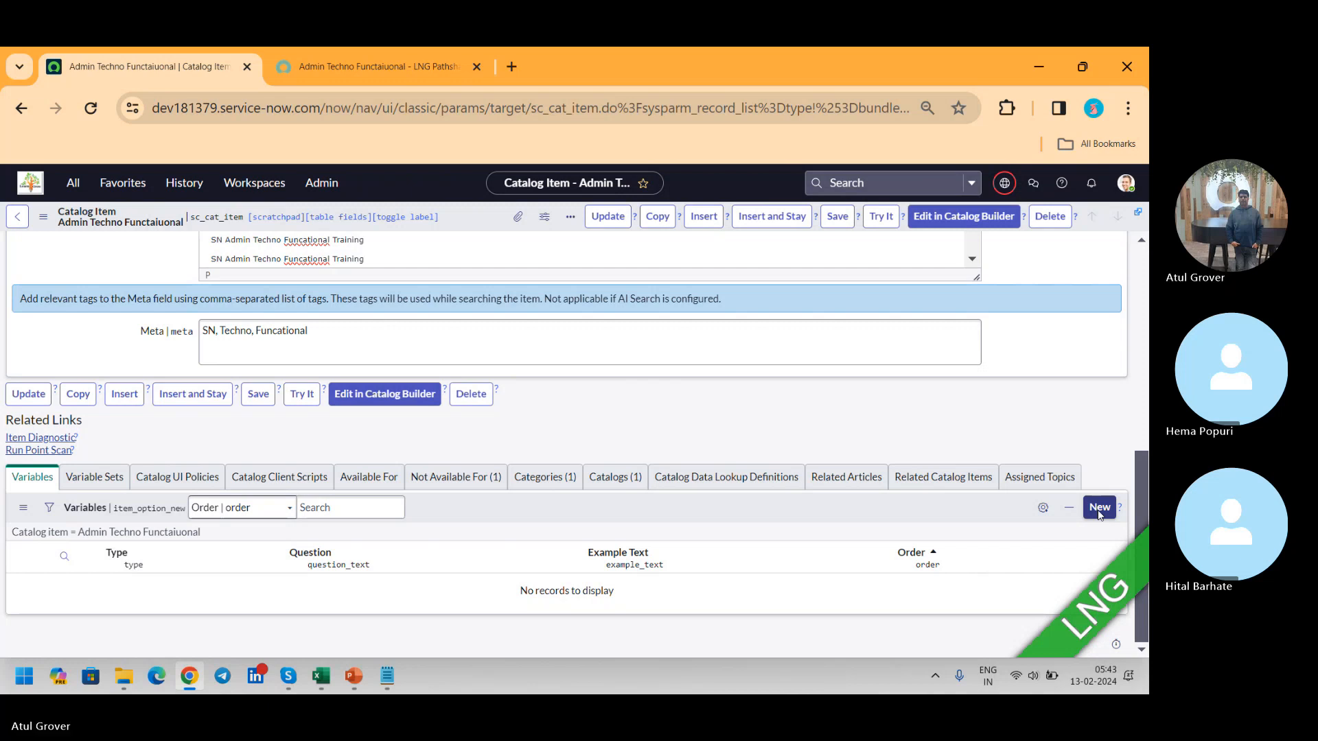
# Step: Start a new variable for the Admin Techno Functaiuonal catalog item and set its type to Date
pyautogui.click(1099, 508)
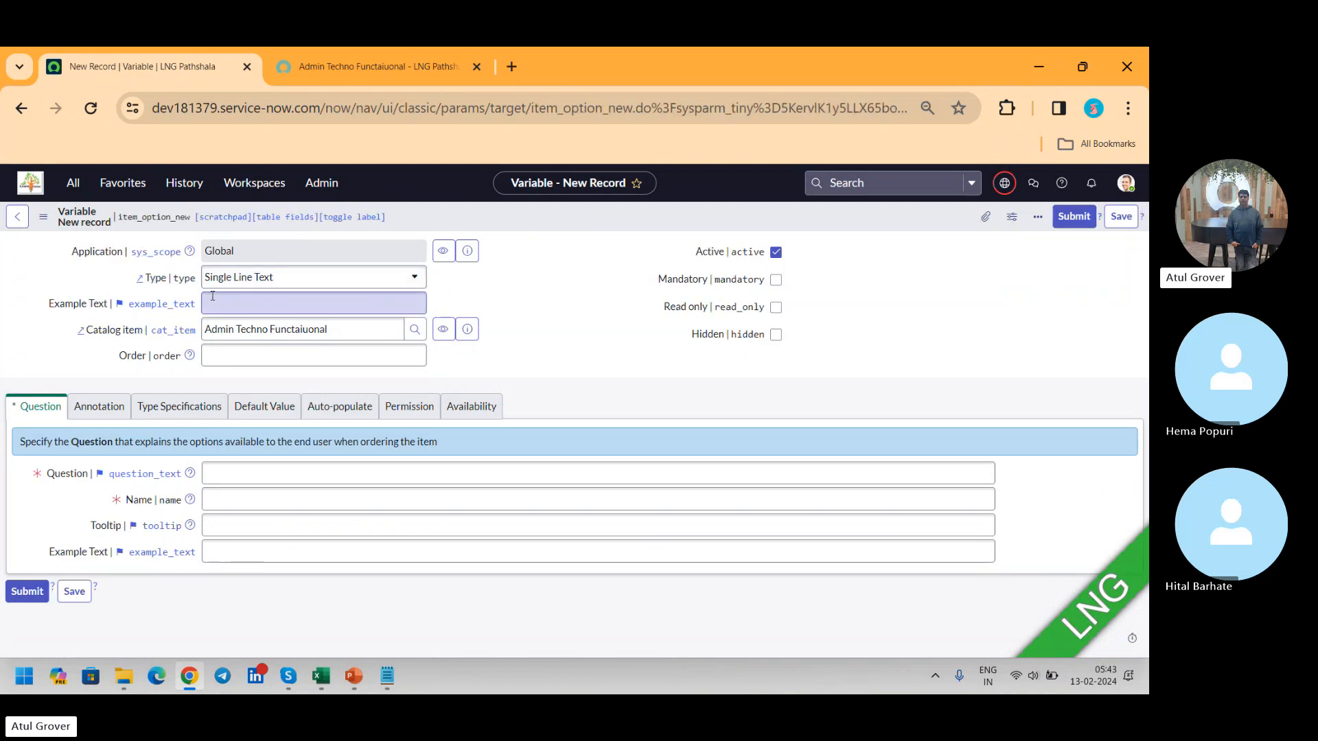
pyautogui.click(270, 286)
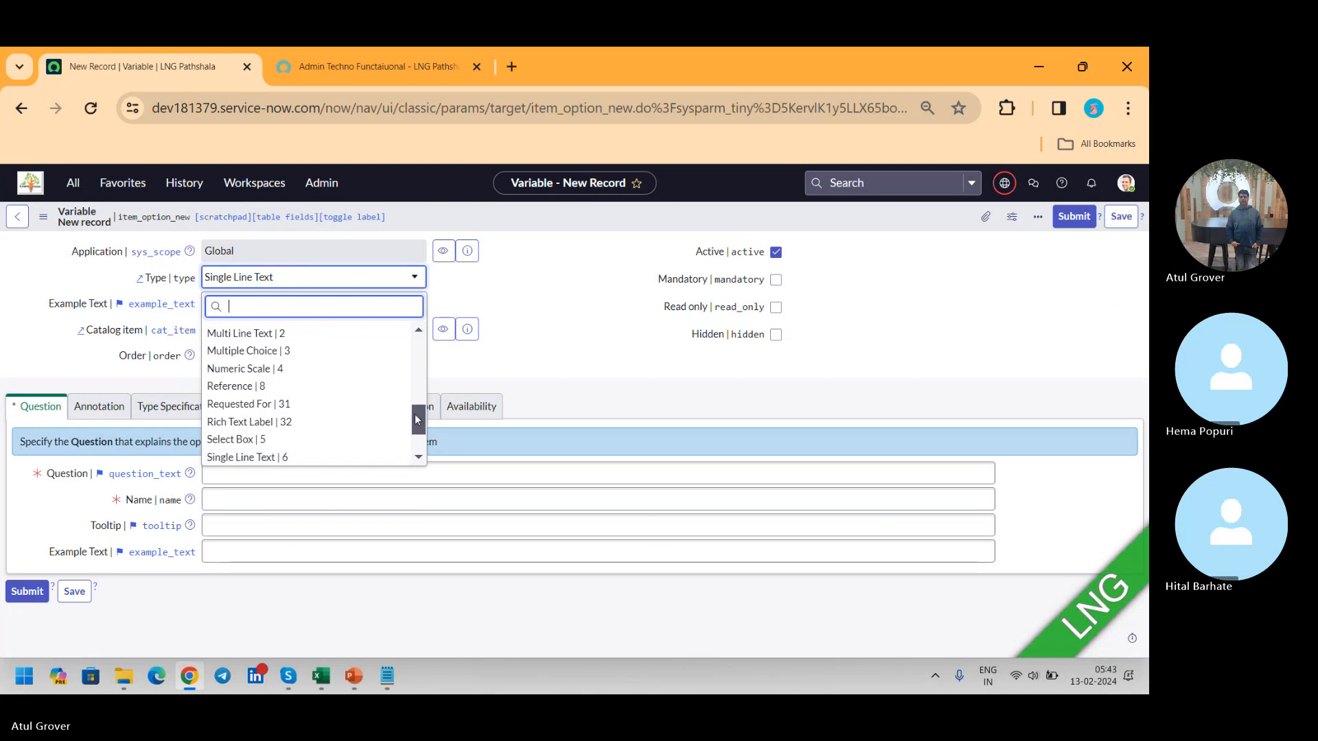
pyautogui.moveTo(416, 420); pyautogui.dragTo(419, 304)
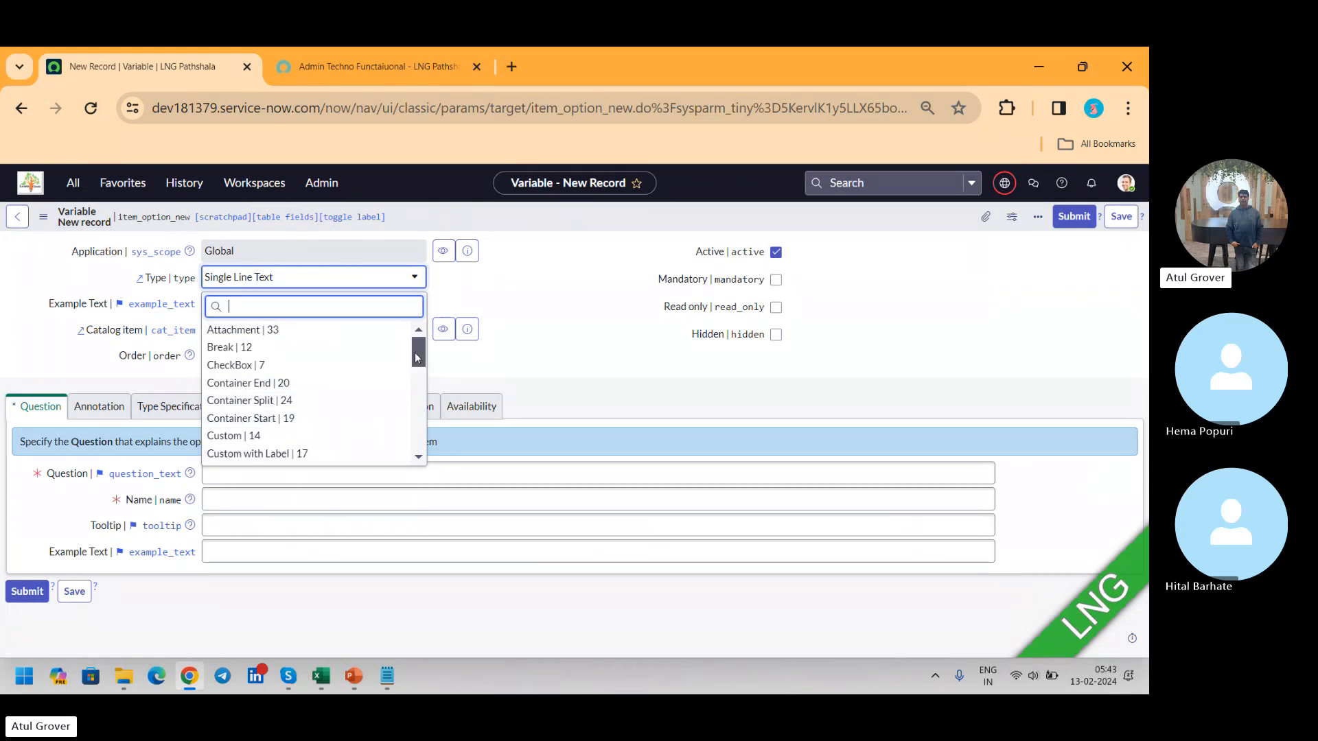
pyautogui.moveTo(416, 358); pyautogui.dragTo(417, 394)
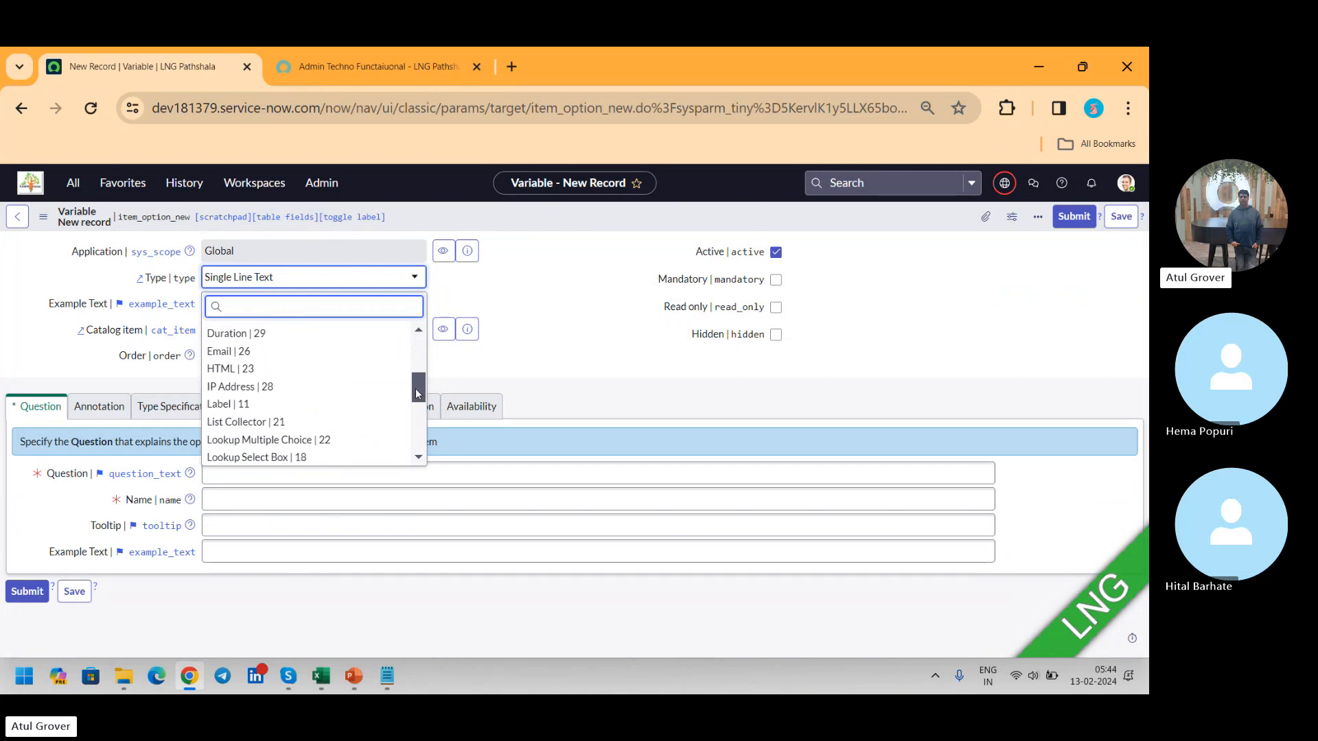
pyautogui.click(275, 307)
pyautogui.write('date')
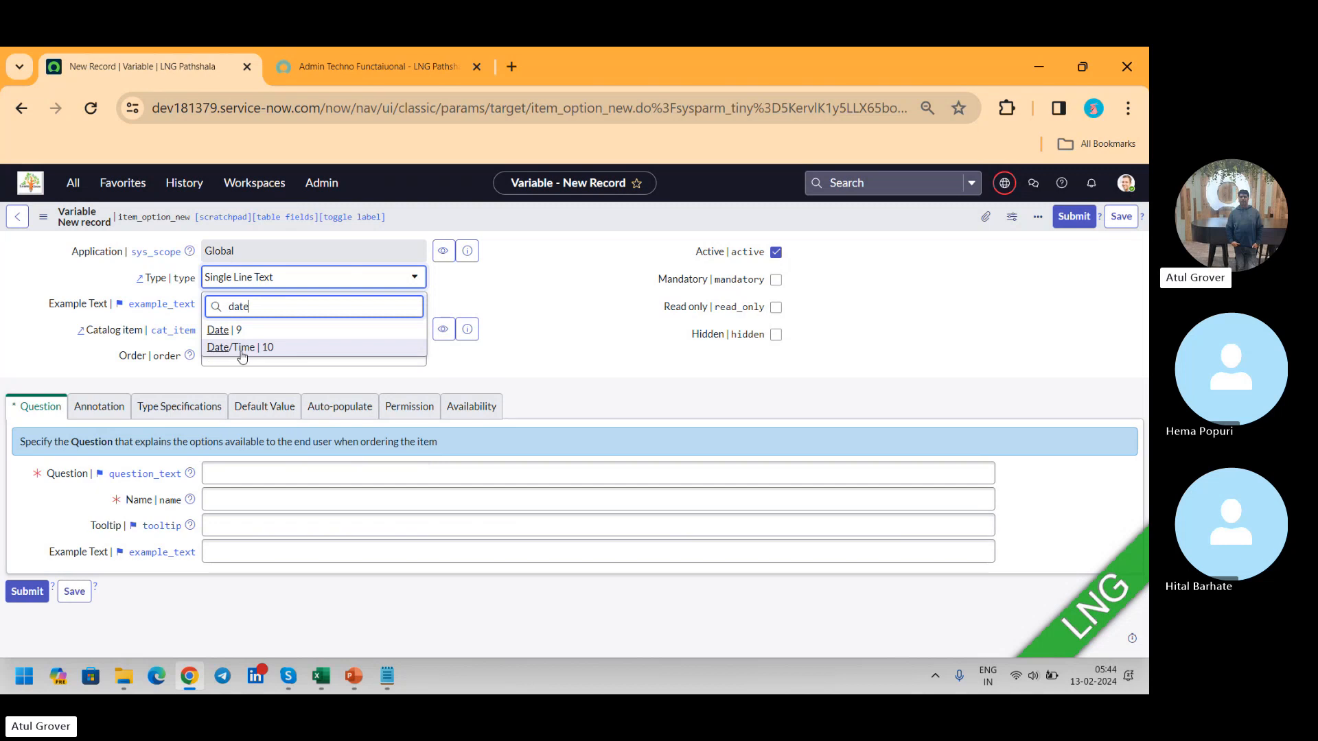
pyautogui.click(227, 330)
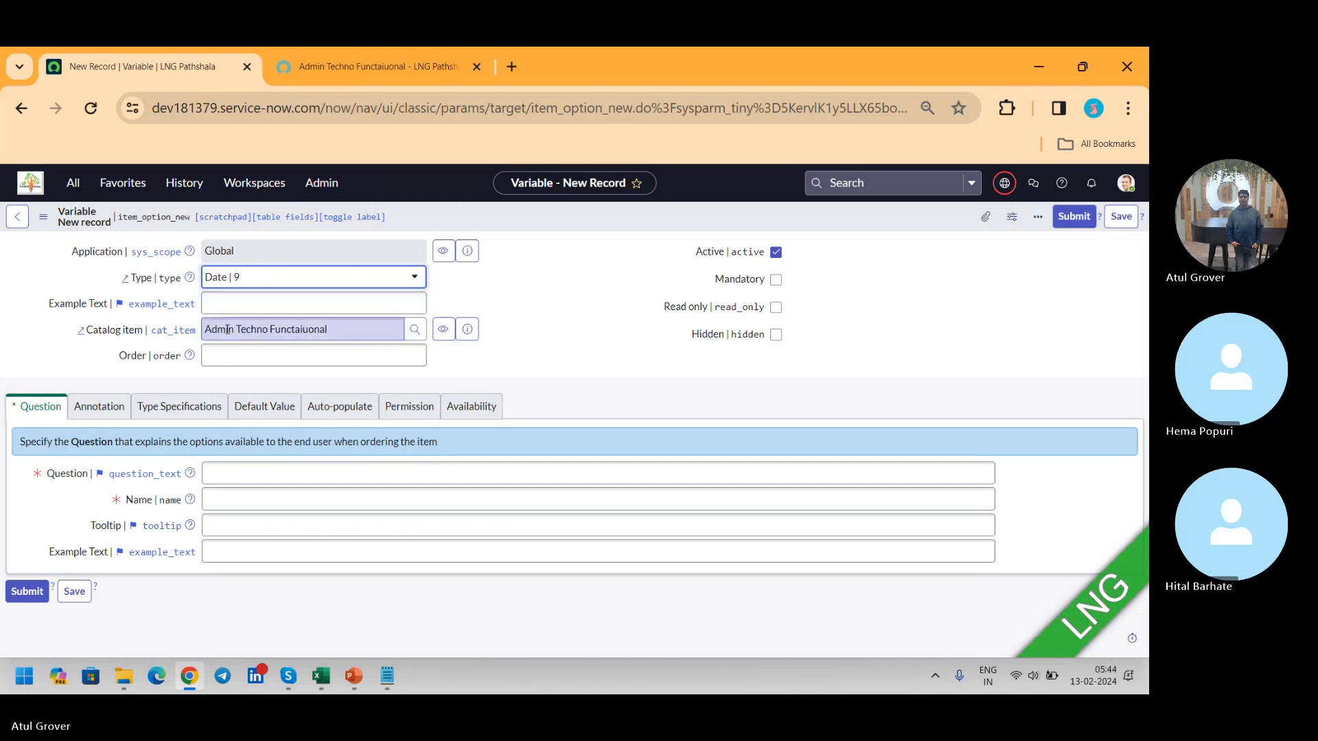
# Step: Set the new variable's order to 100 and enter DOB as its question so that the name becomes dob
pyautogui.click(278, 306)
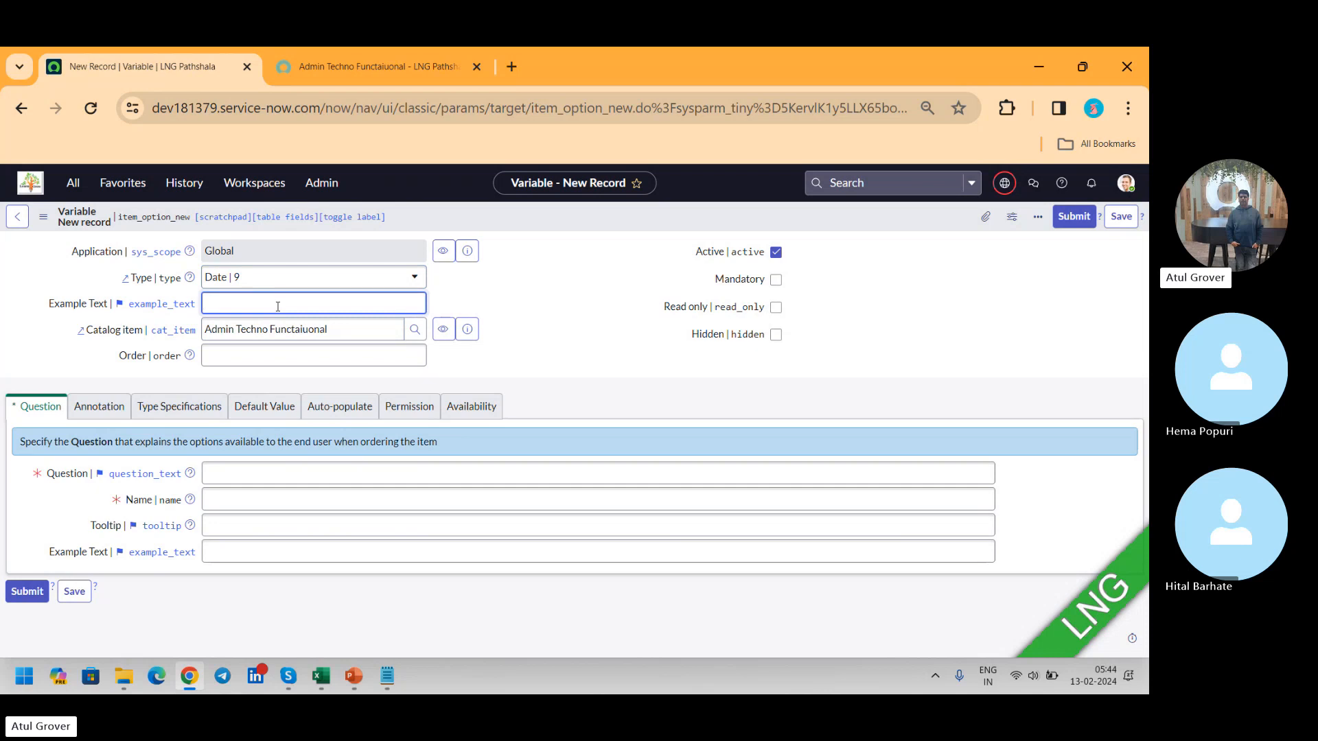
pyautogui.click(307, 358)
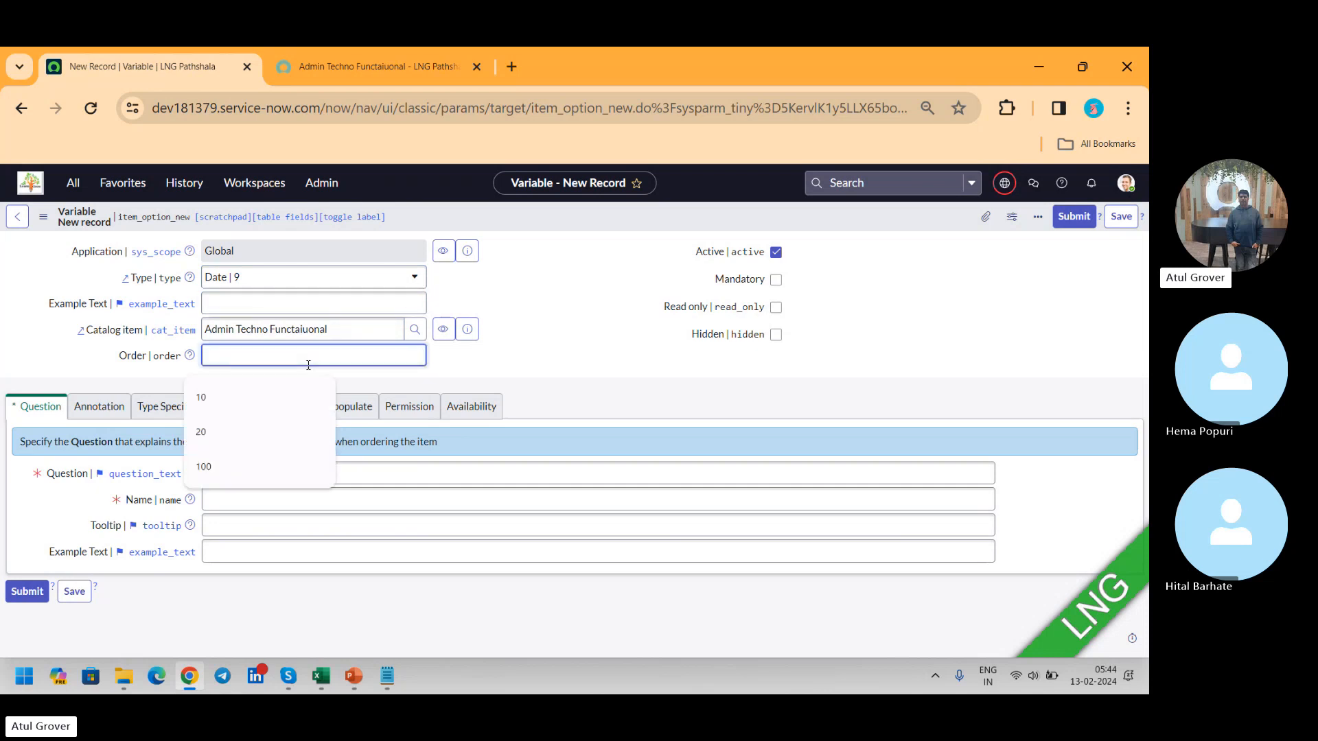
pyautogui.write('100')
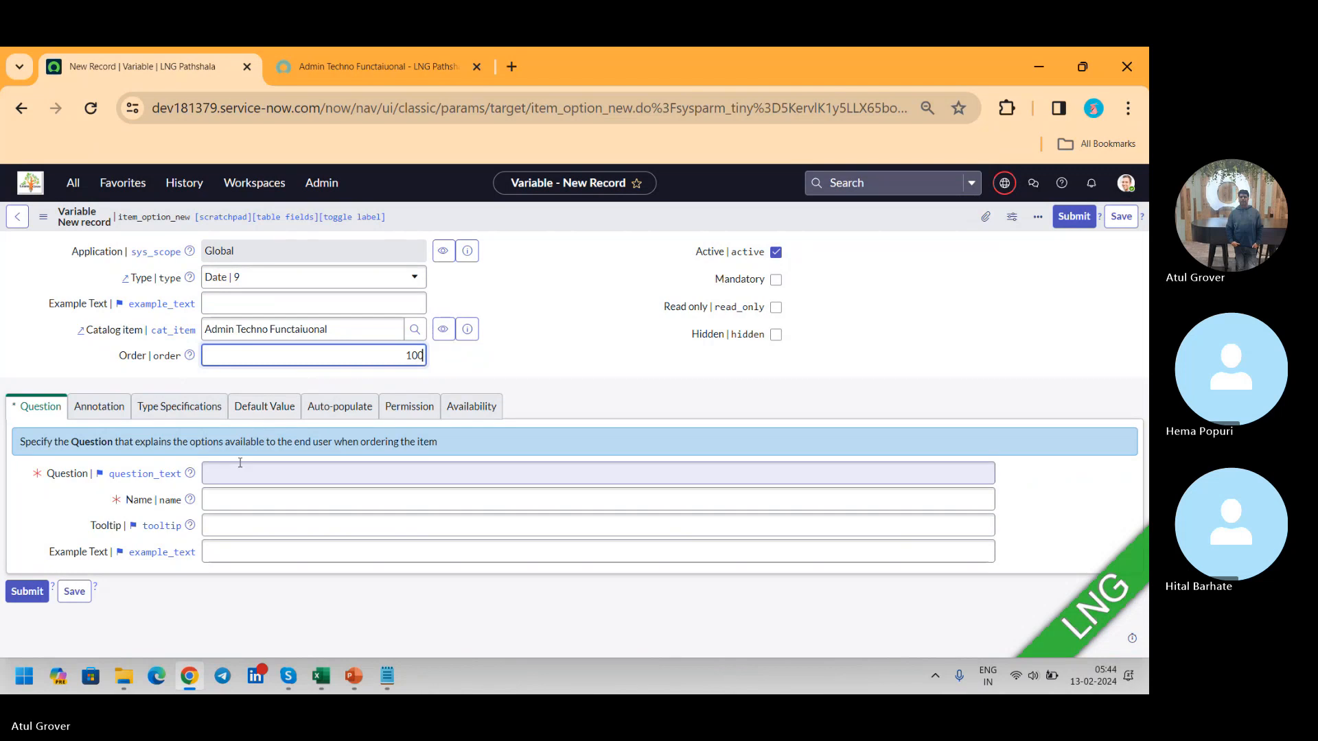
pyautogui.click(232, 465)
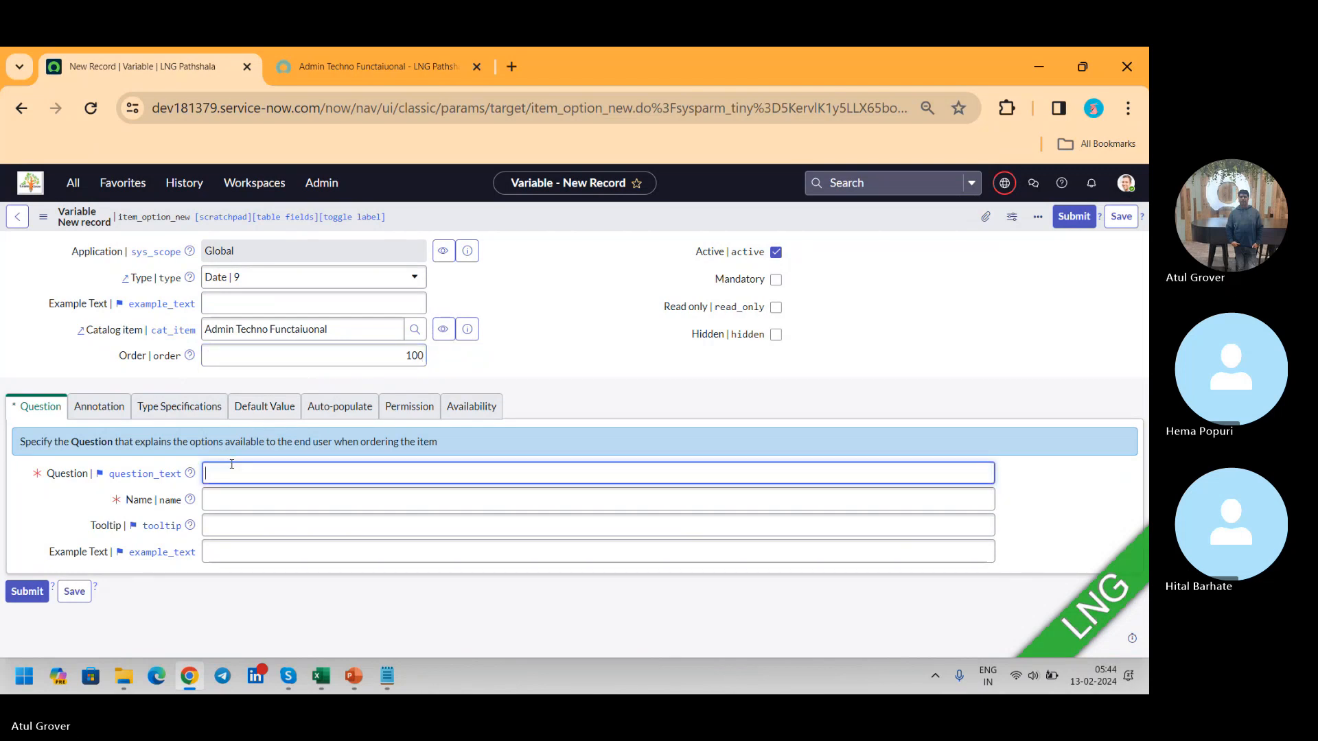
pyautogui.write('Date')
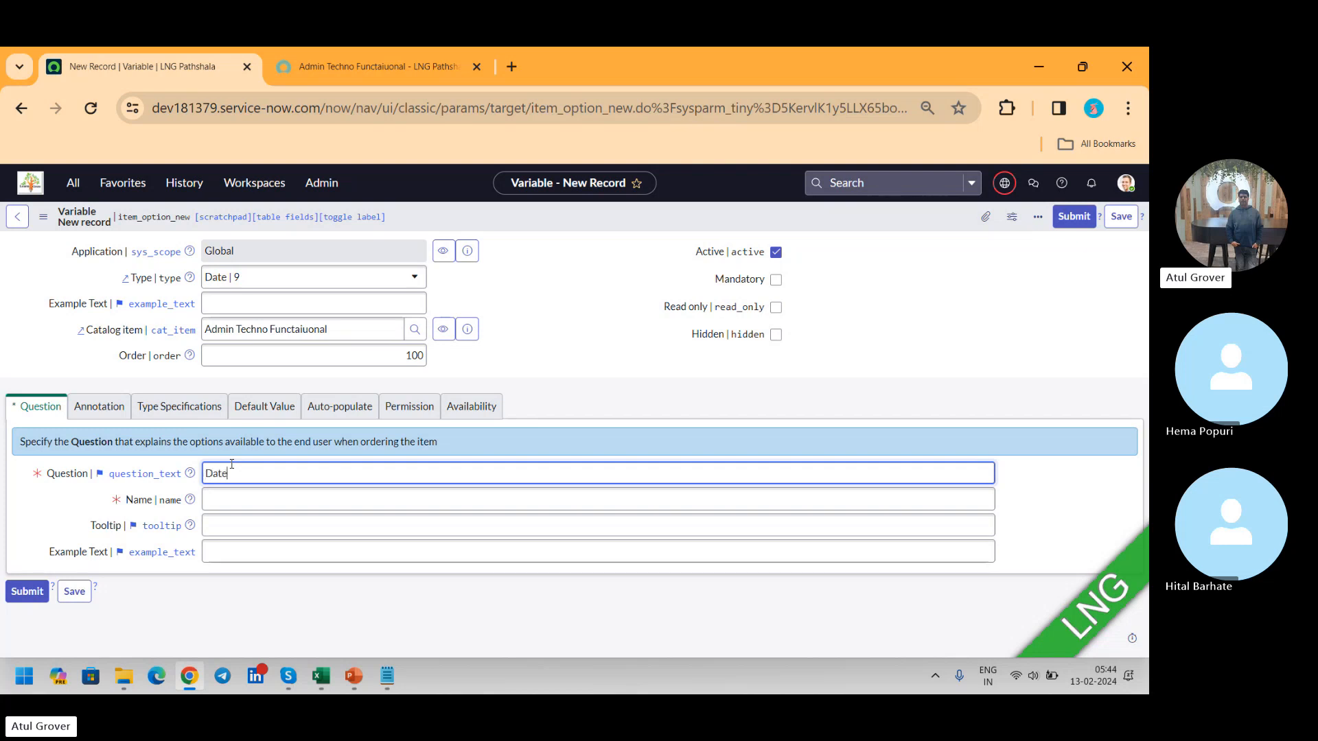
pyautogui.press('BackSpace')
pyautogui.press('BackSpace')
pyautogui.press('BackSpace')
pyautogui.write('OB')
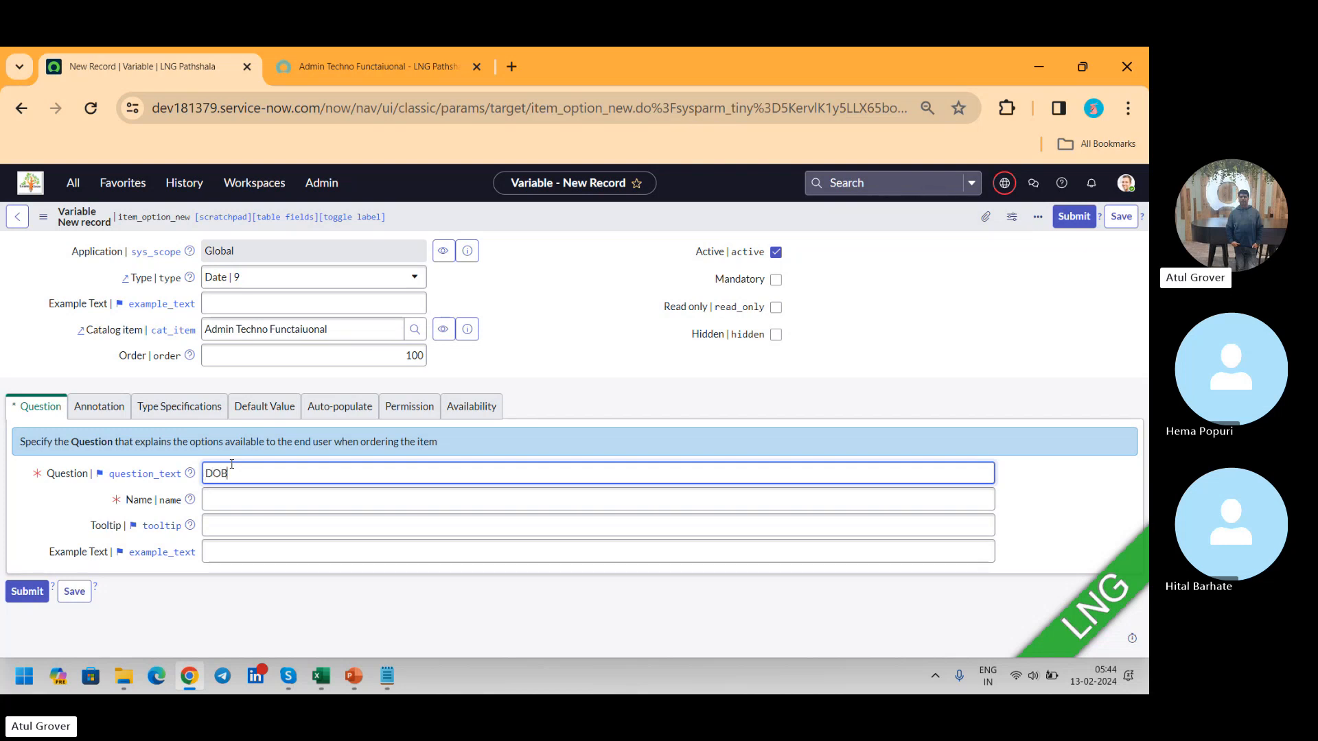
pyautogui.press('Tab')
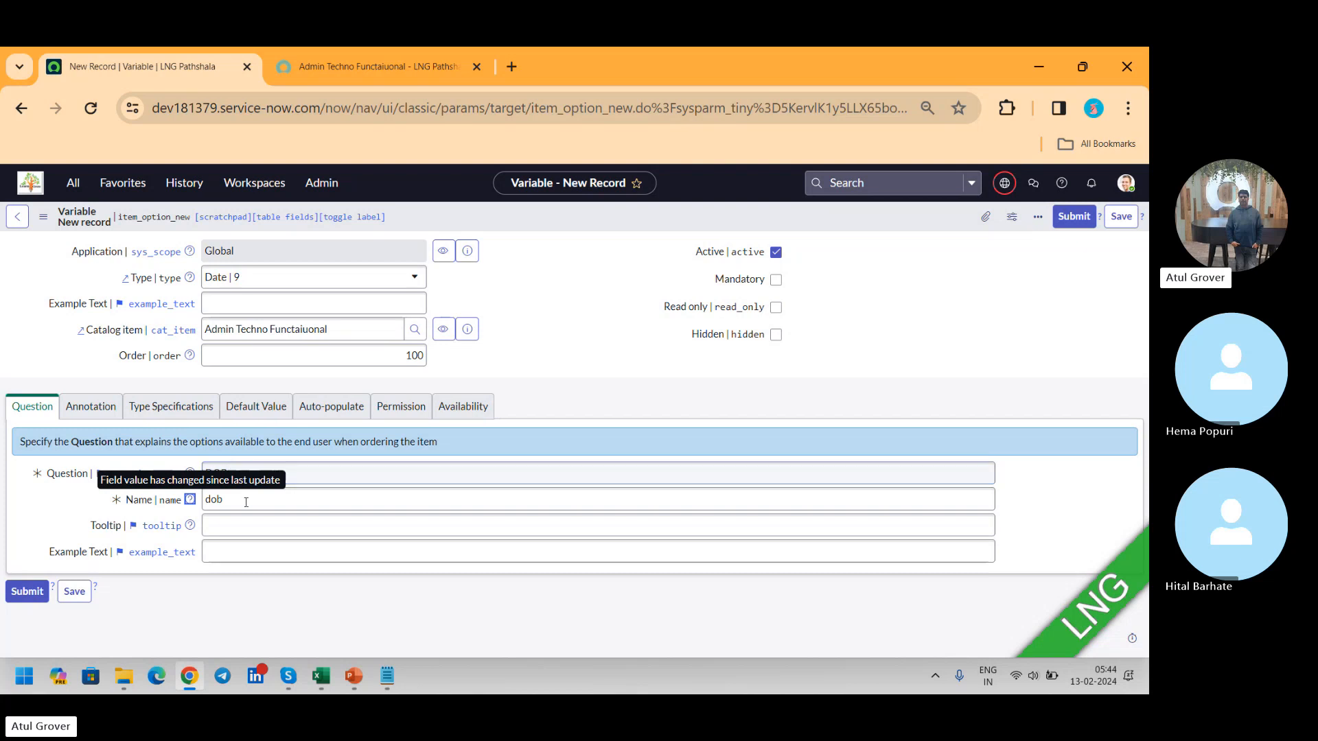
# Step: Replace the variable's question text with "Date of birth", keeping dob as the name
pyautogui.click(246, 500)
pyautogui.click(262, 476)
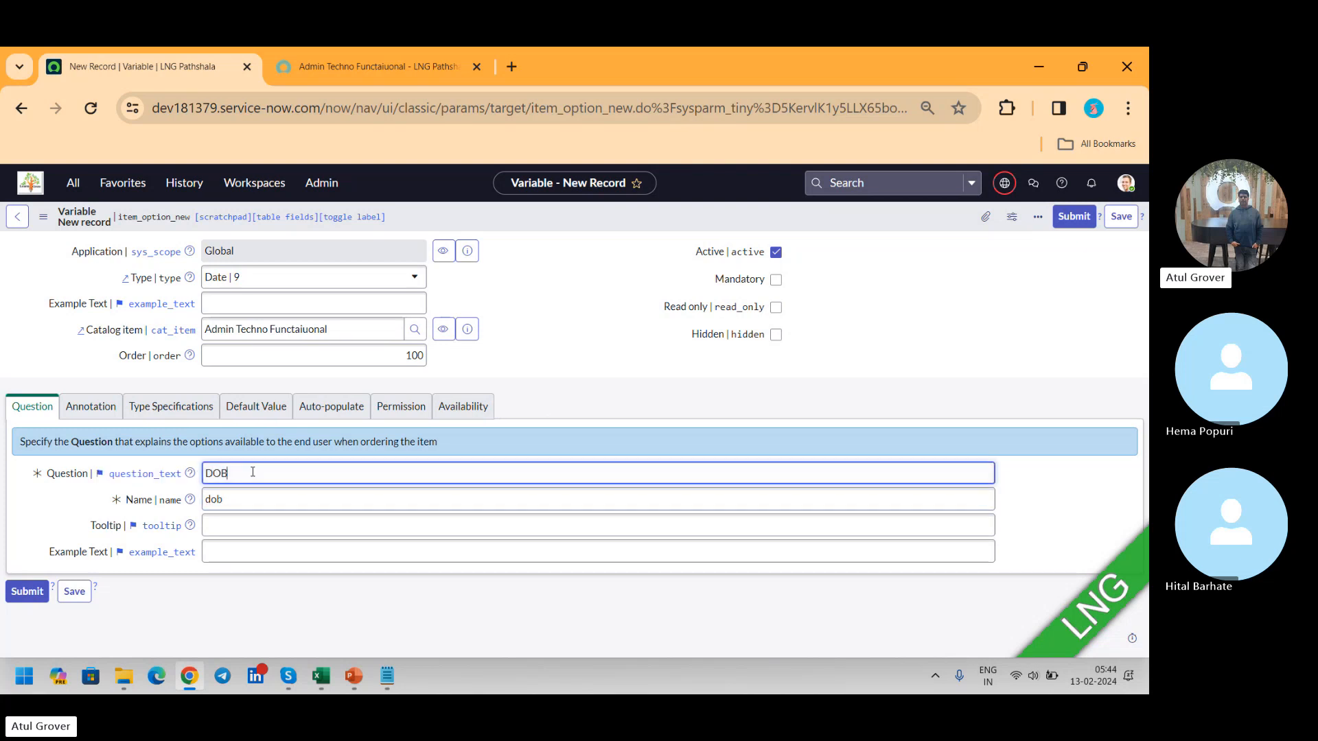
pyautogui.hotkey('ctrl', 'a')
pyautogui.write('Date')
pyautogui.write('_of')
pyautogui.write(' of birth')
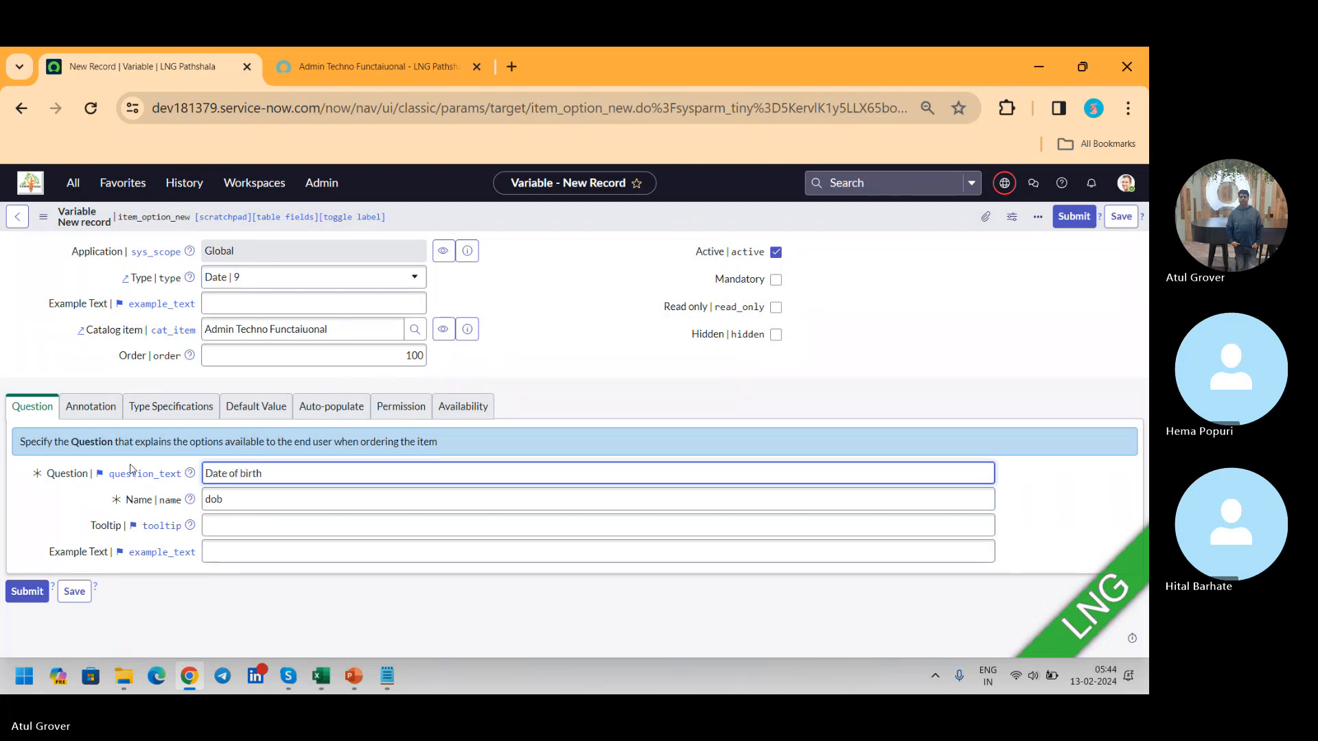
pyautogui.press('Tab')
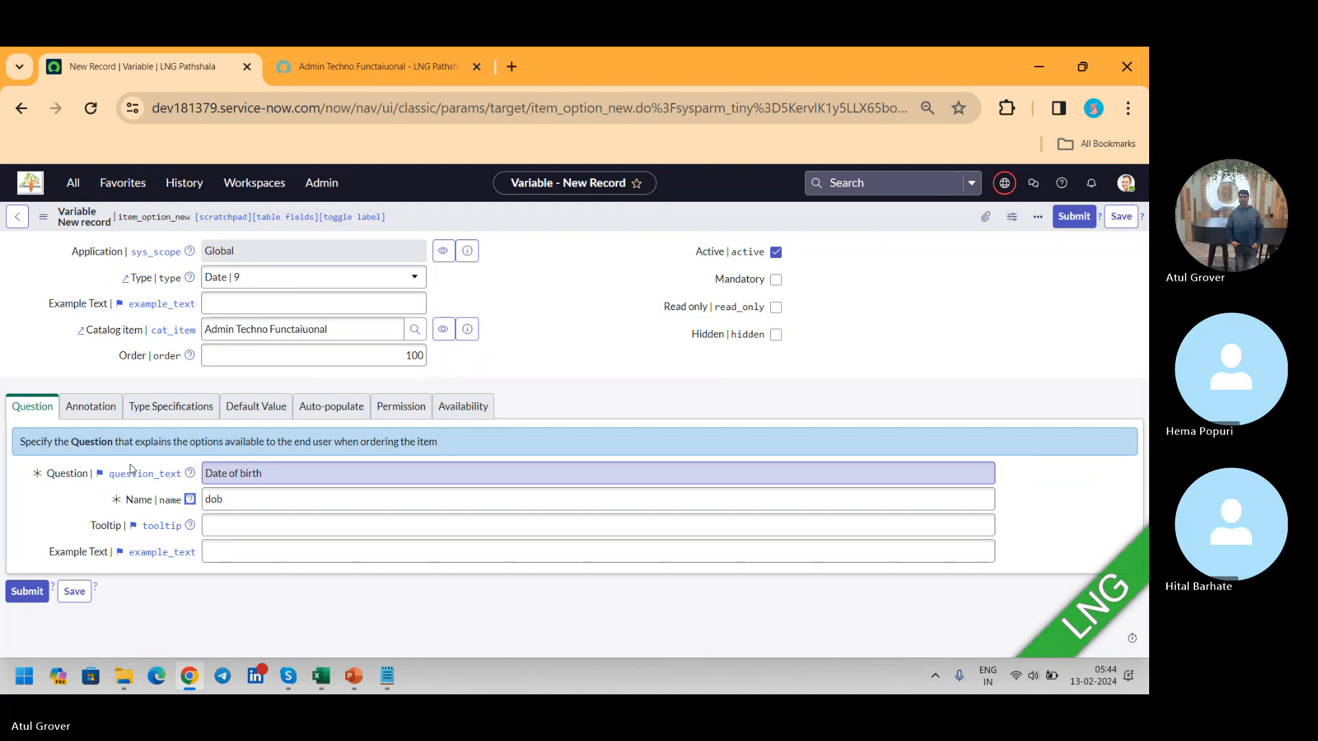
pyautogui.click(231, 527)
pyautogui.write('LNG DOB')
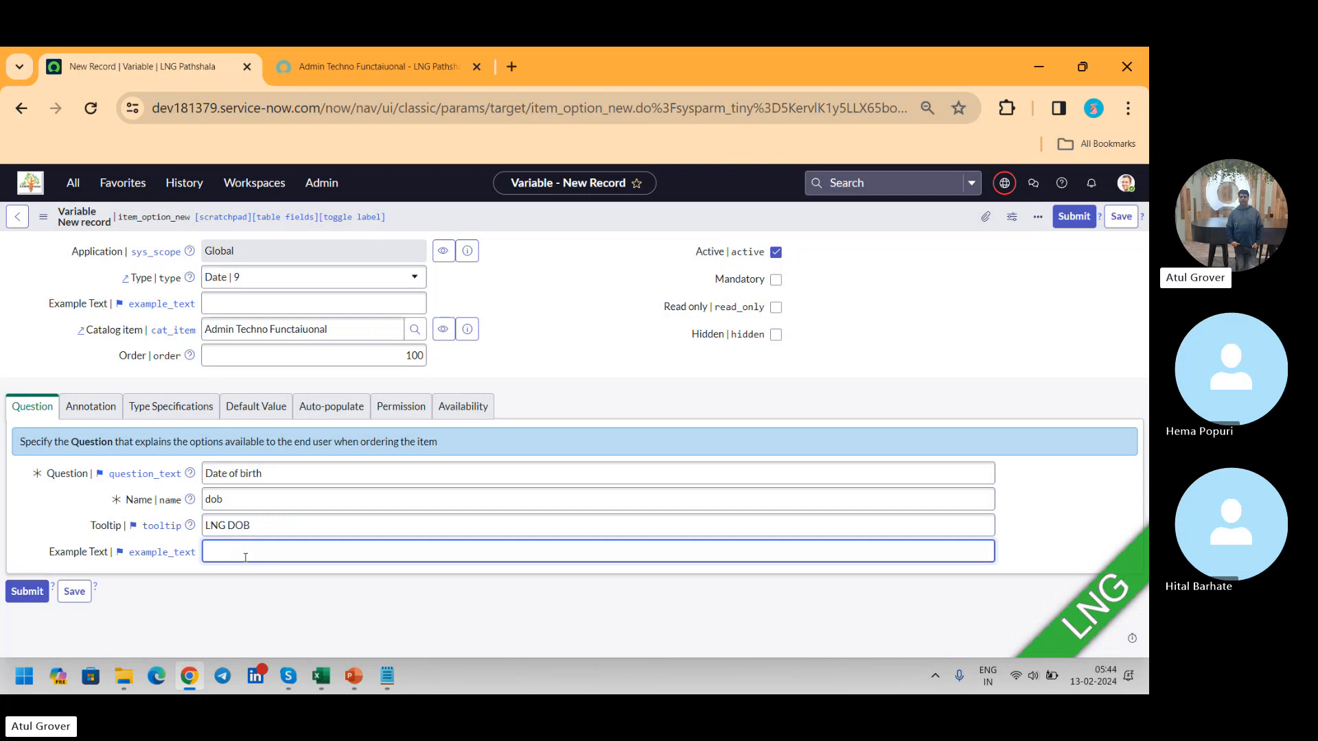
pyautogui.write('1111')
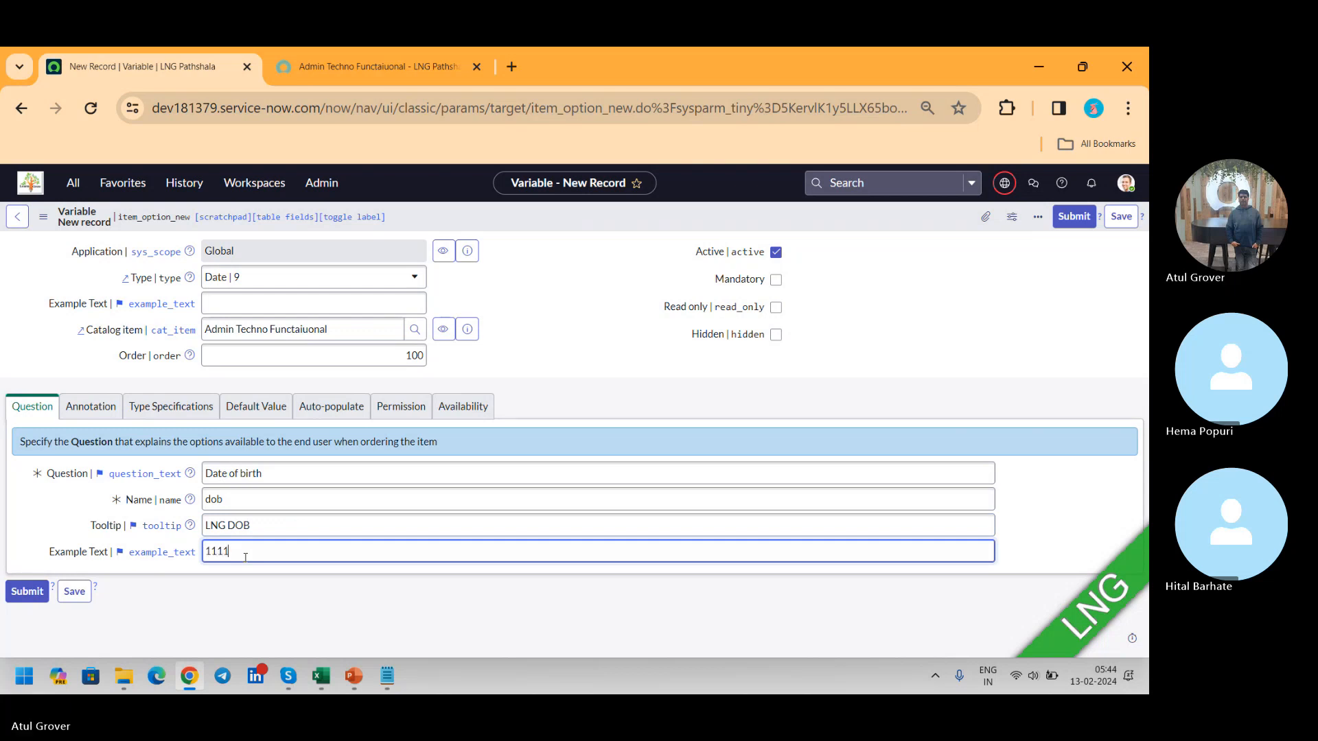
pyautogui.write('-2222-2222')
pyautogui.click(89, 412)
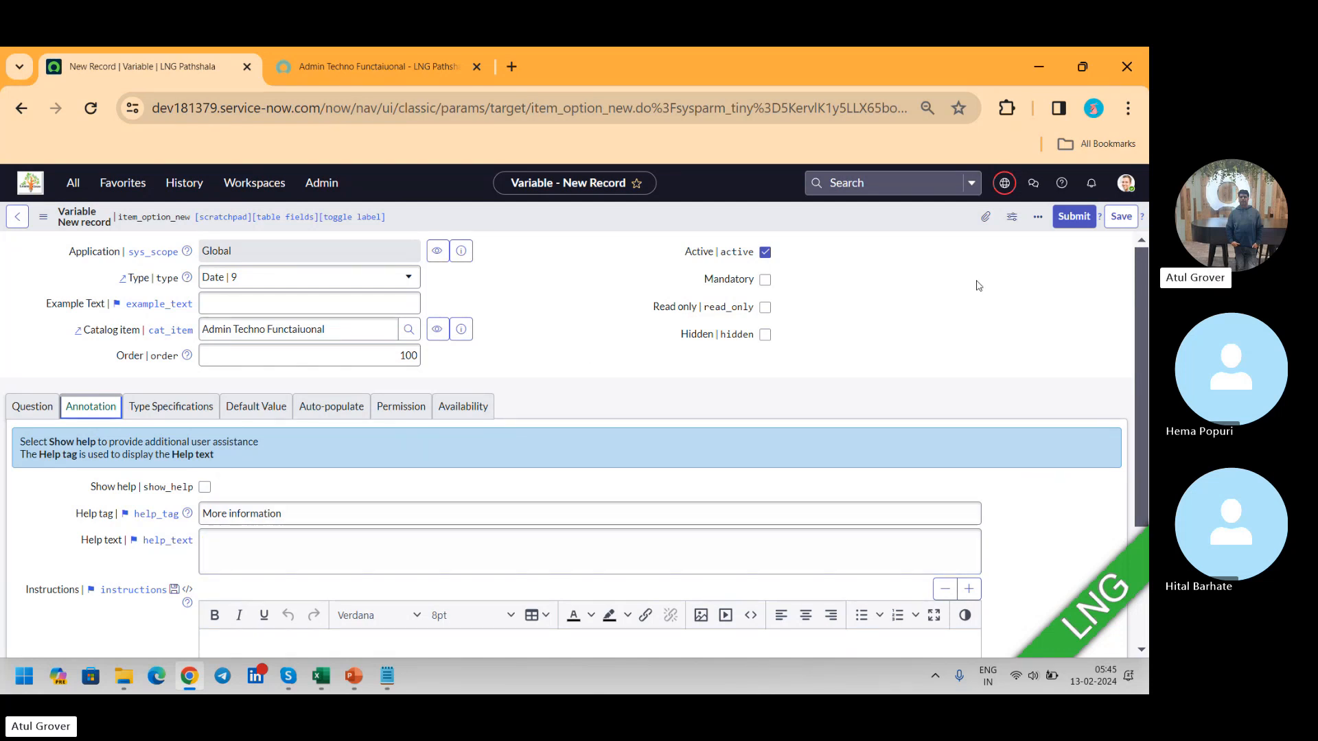
pyautogui.click(1109, 220)
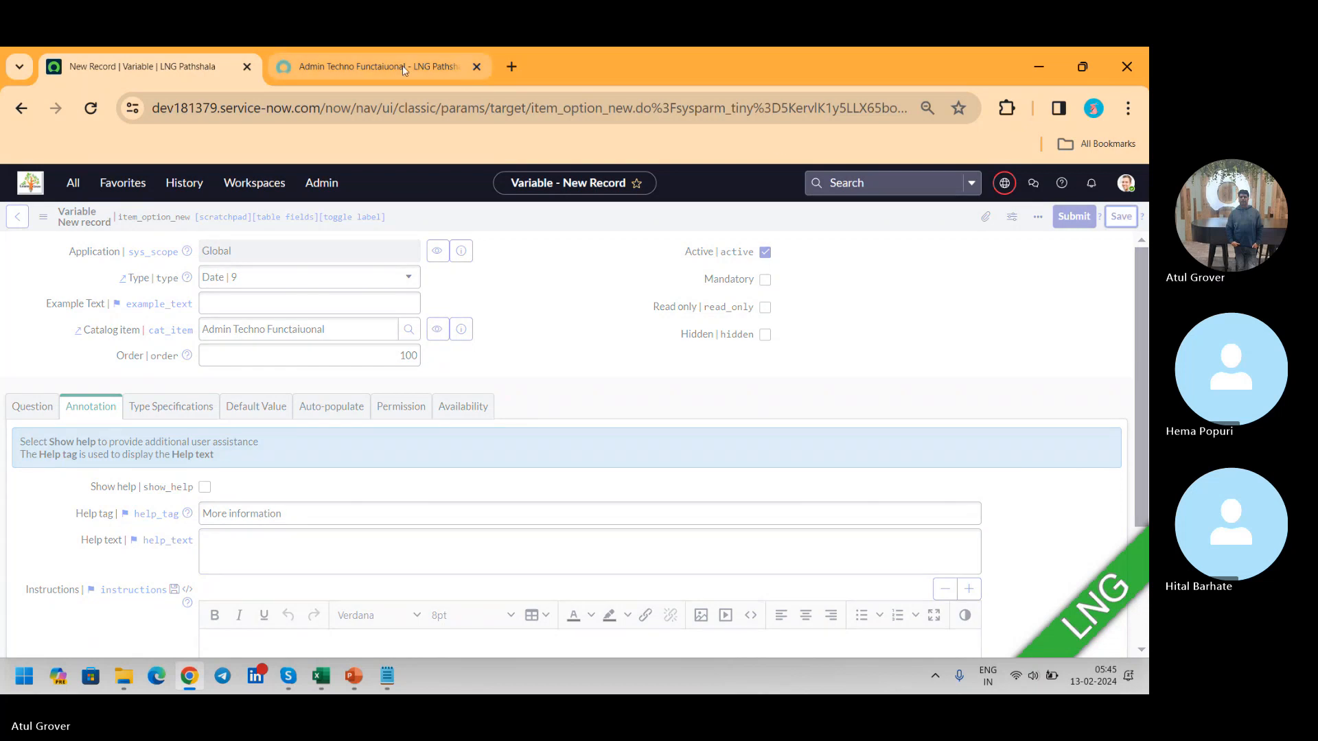
# Step: Reload the catalog item's portal page and test the Date of birth field by choosing a date from its calendar
pyautogui.click(349, 56)
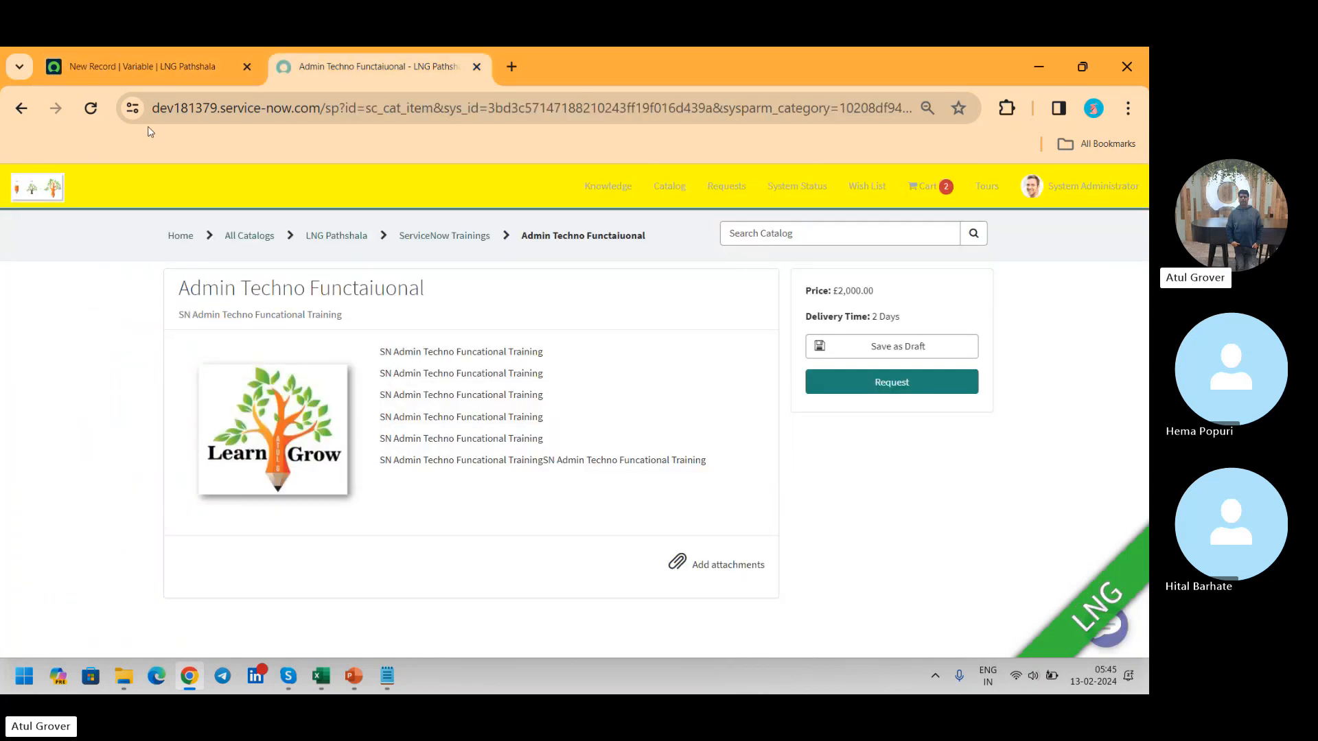
pyautogui.click(88, 108)
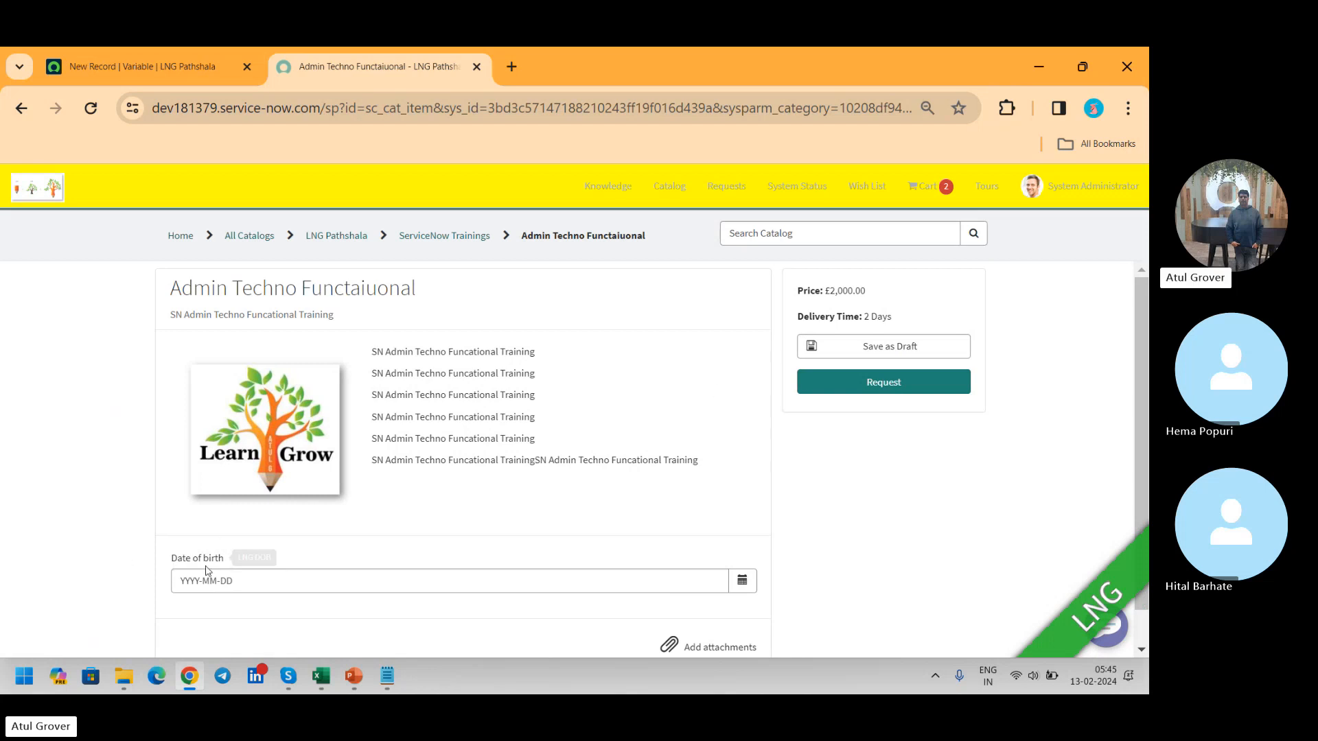
pyautogui.moveTo(213, 561)
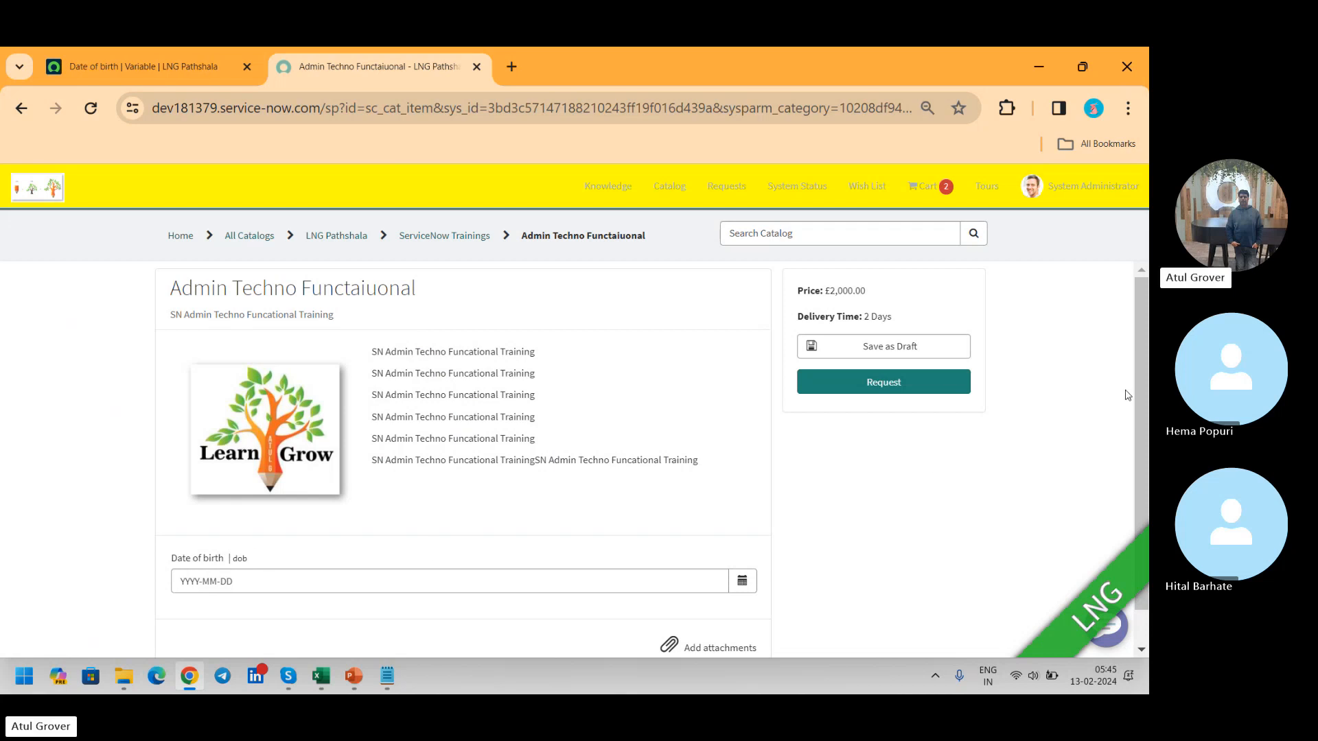
pyautogui.scroll(-2, 1145, 452)
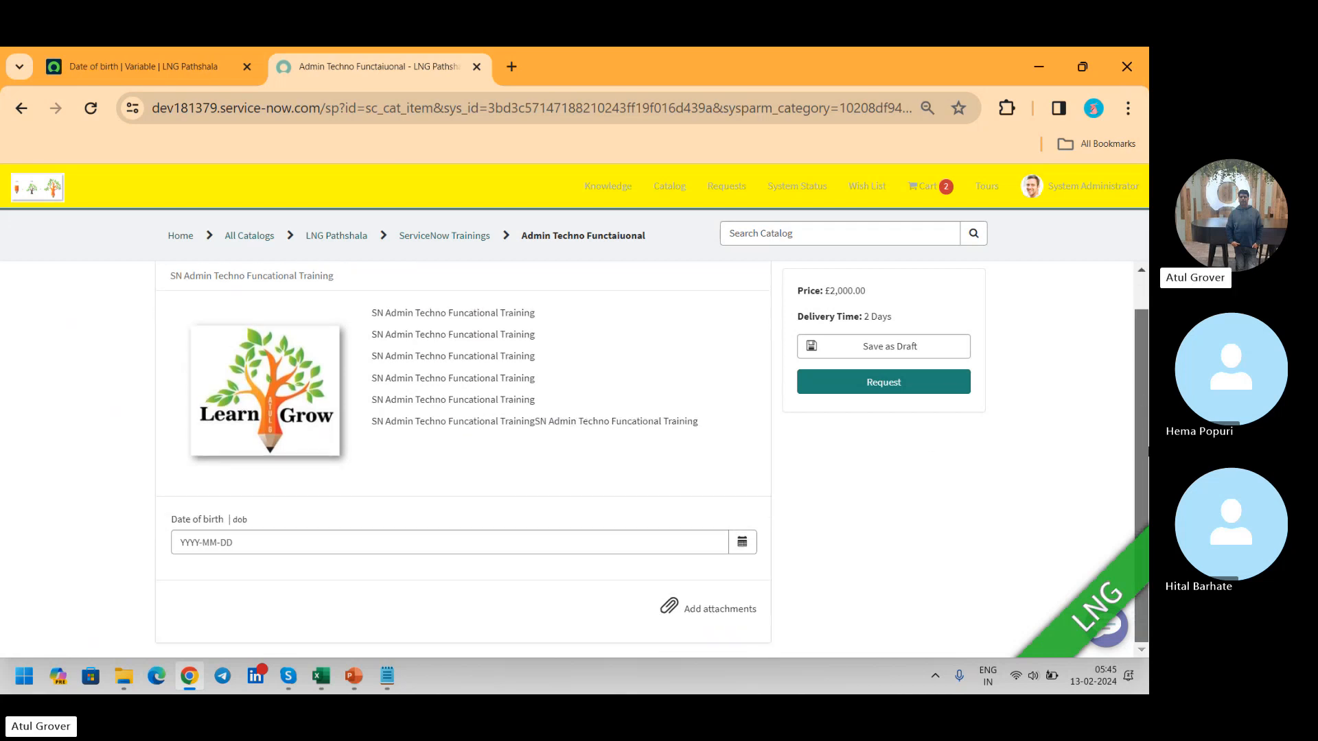
pyautogui.click(744, 544)
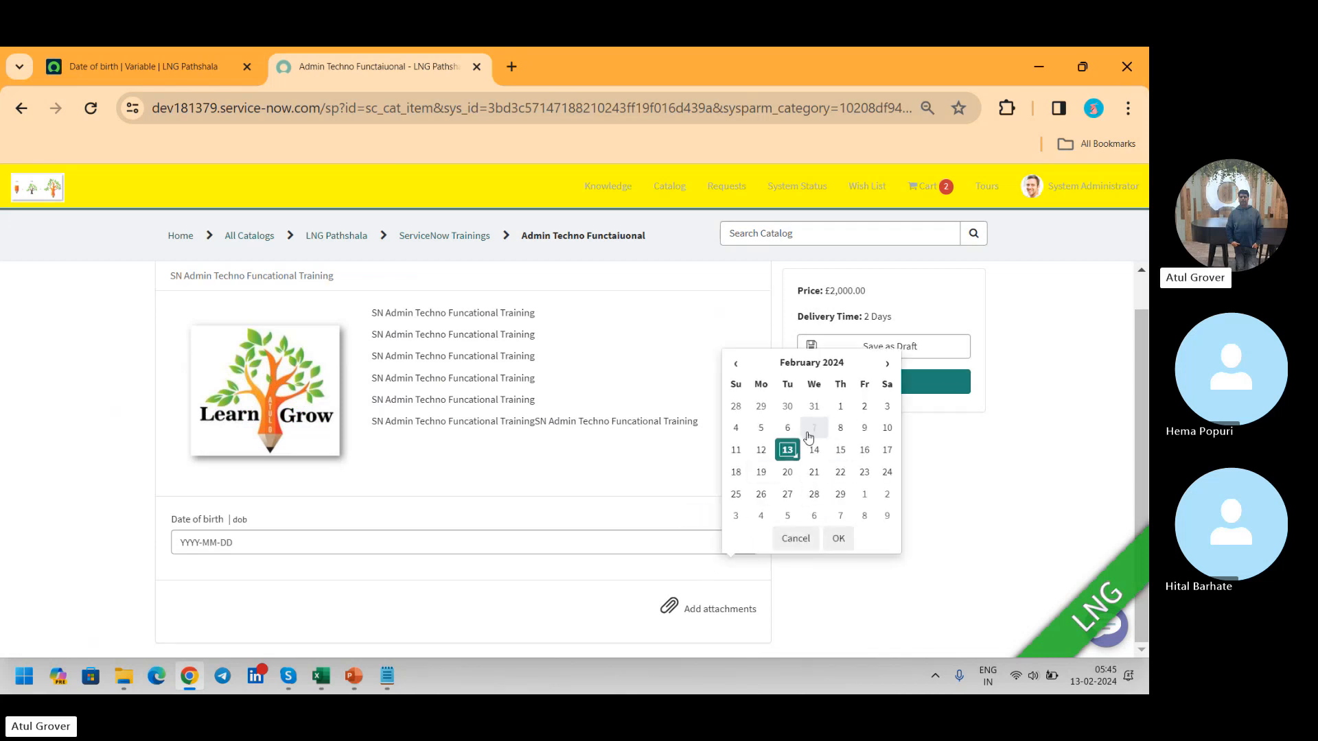
pyautogui.click(863, 472)
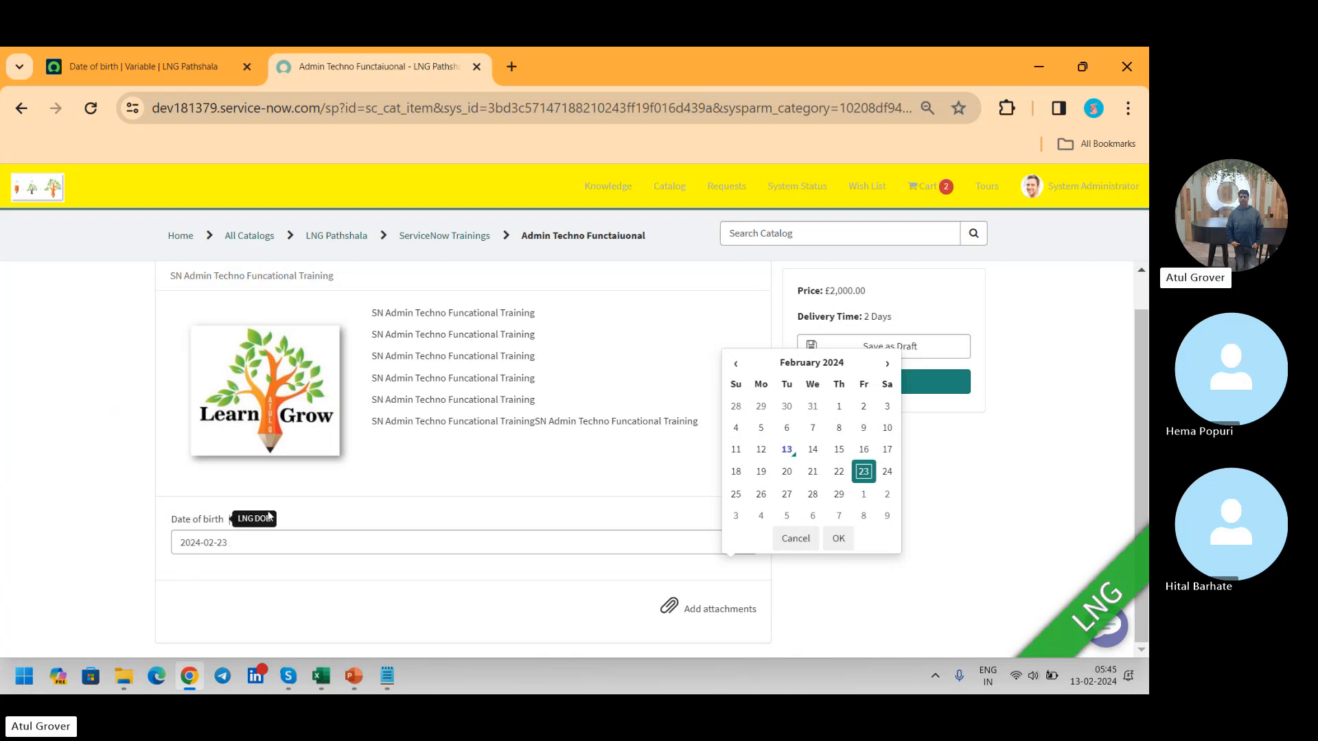
# Step: Update the Date of birth variable and start a new Multiple Choice variable on the Admin Techno Functaiuonal catalog item
pyautogui.click(154, 76)
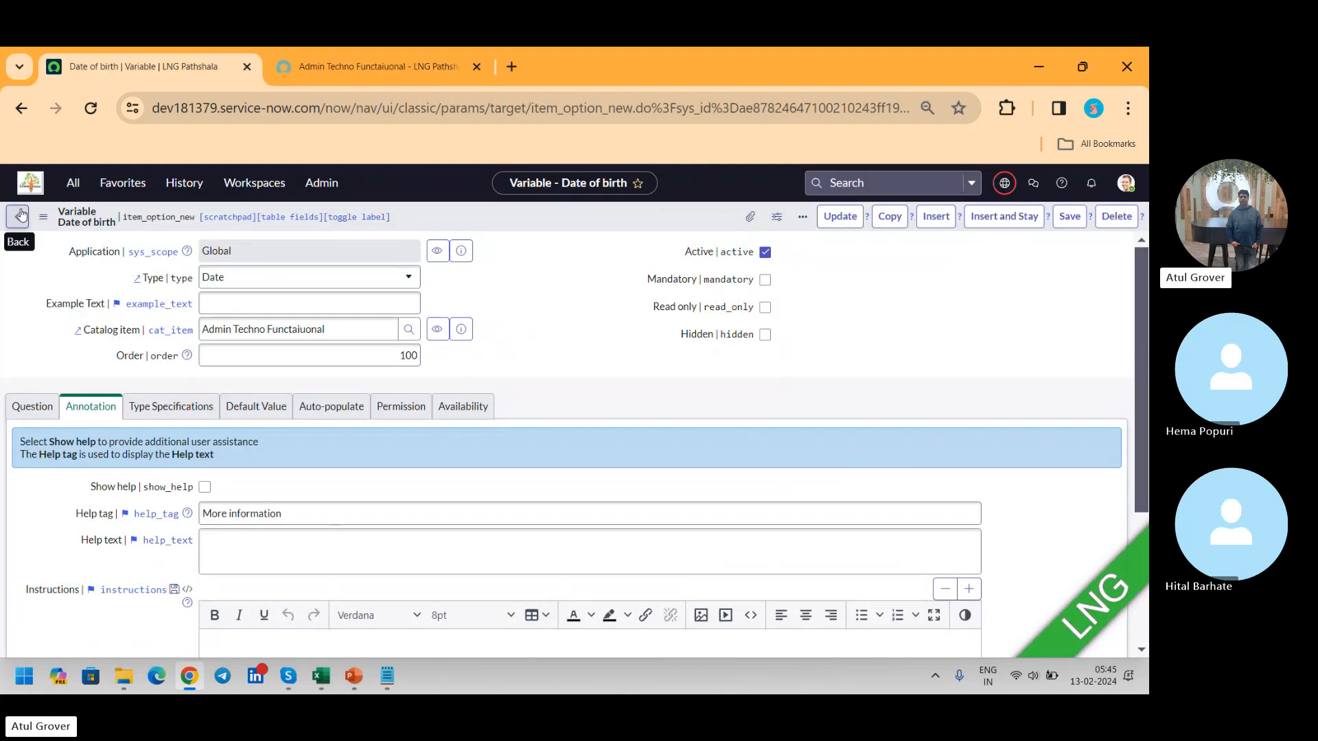
pyautogui.click(840, 217)
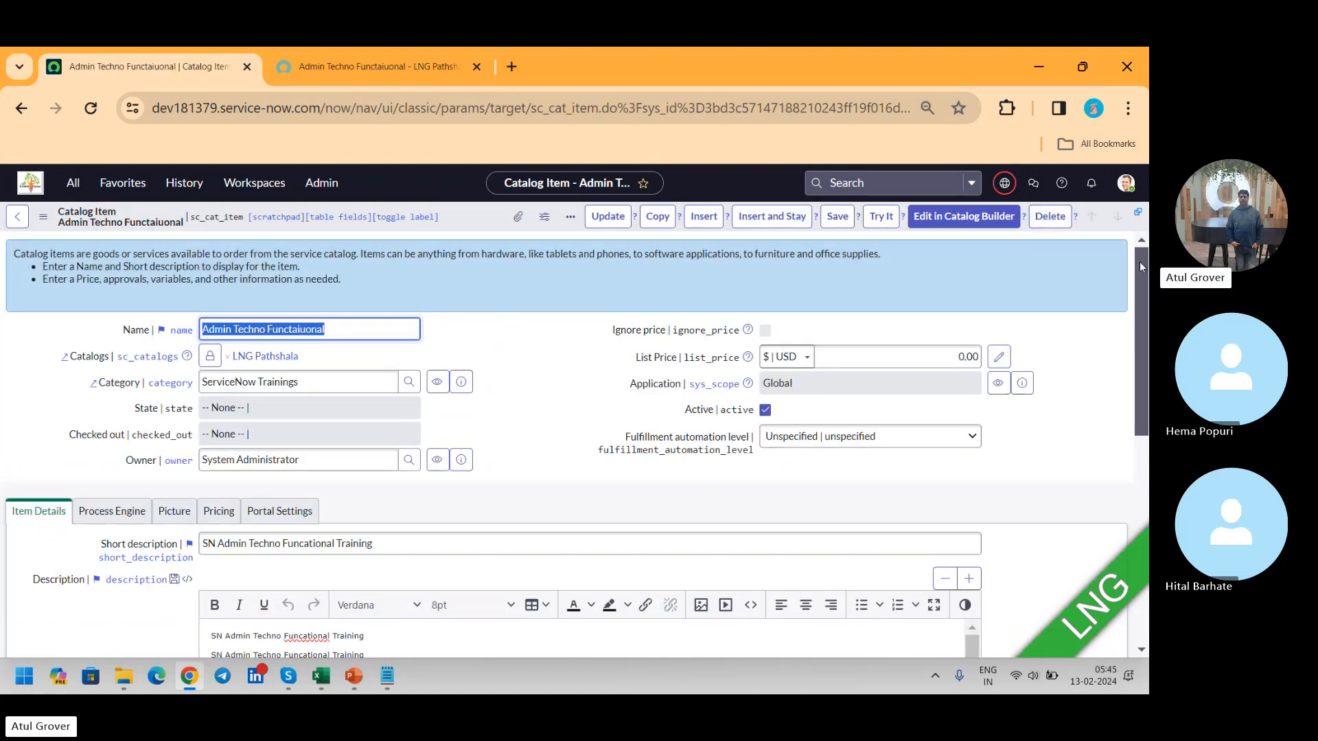
pyautogui.moveTo(1139, 262); pyautogui.dragTo(1148, 453)
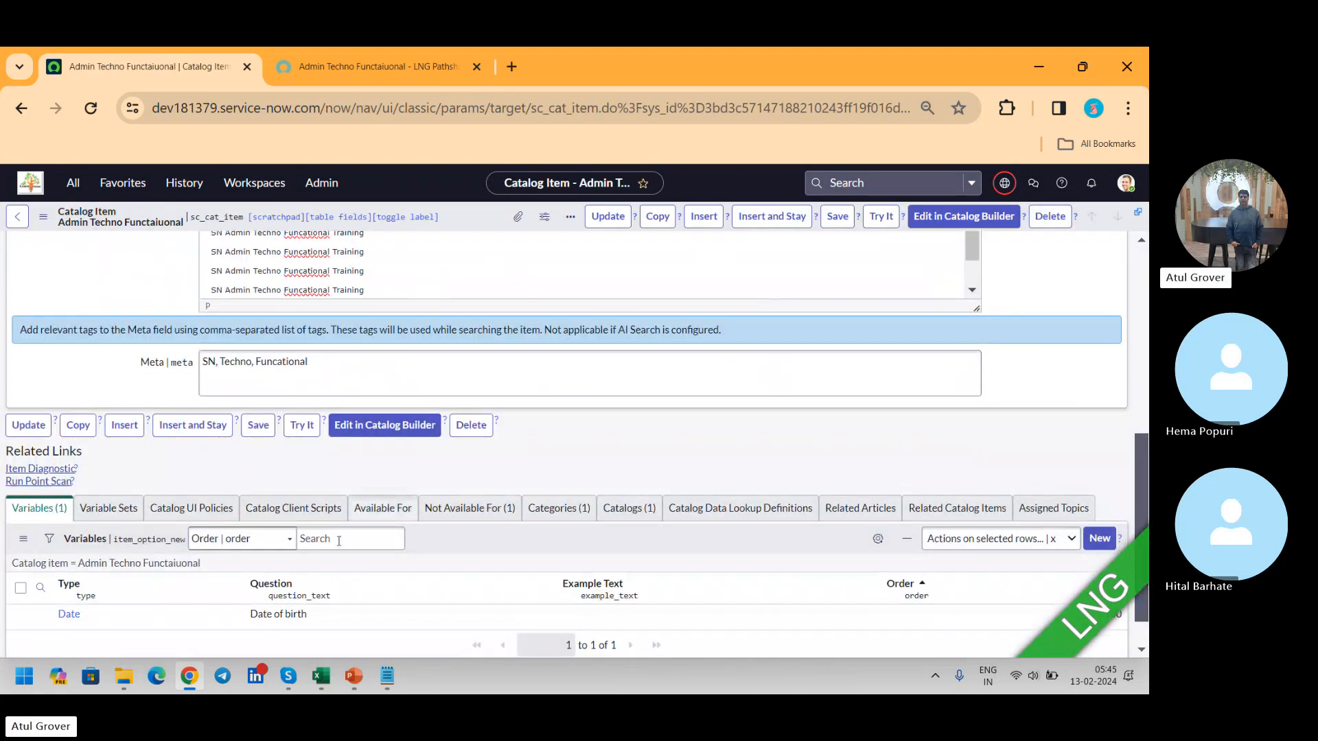
pyautogui.click(1099, 539)
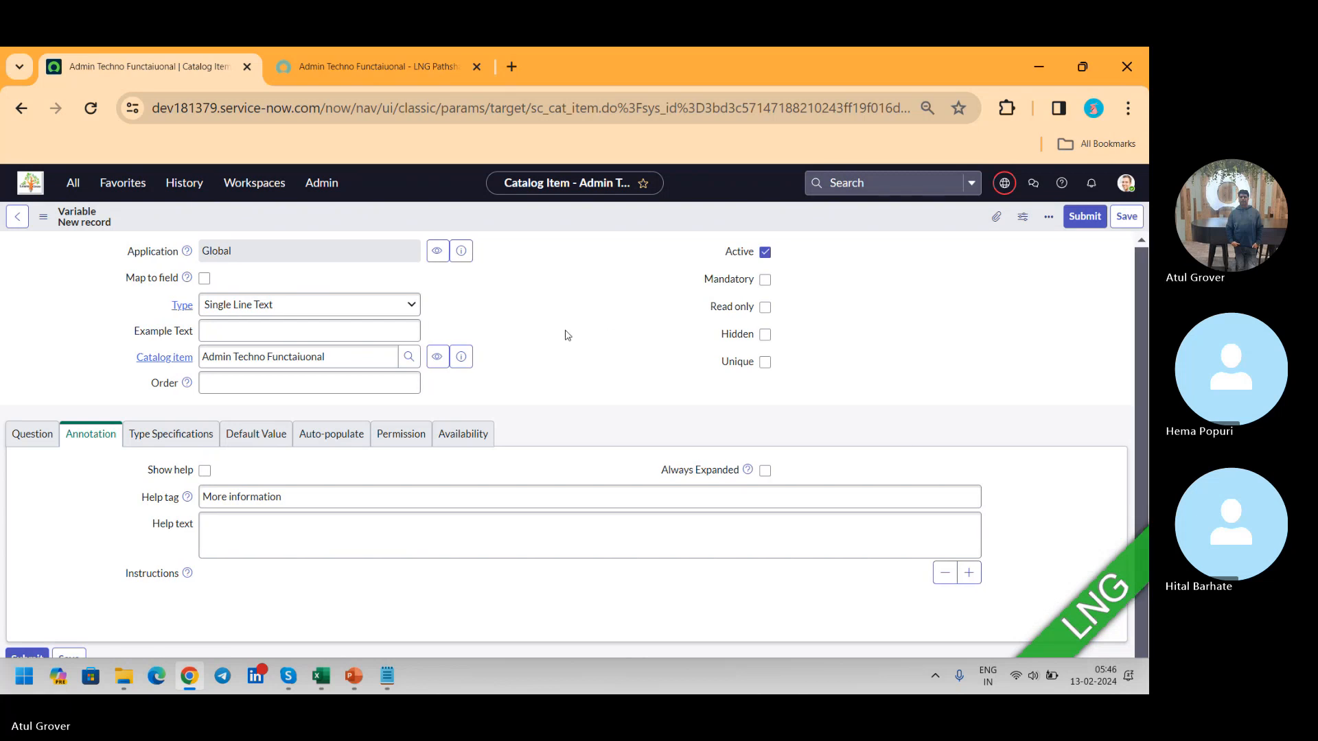
pyautogui.click(352, 285)
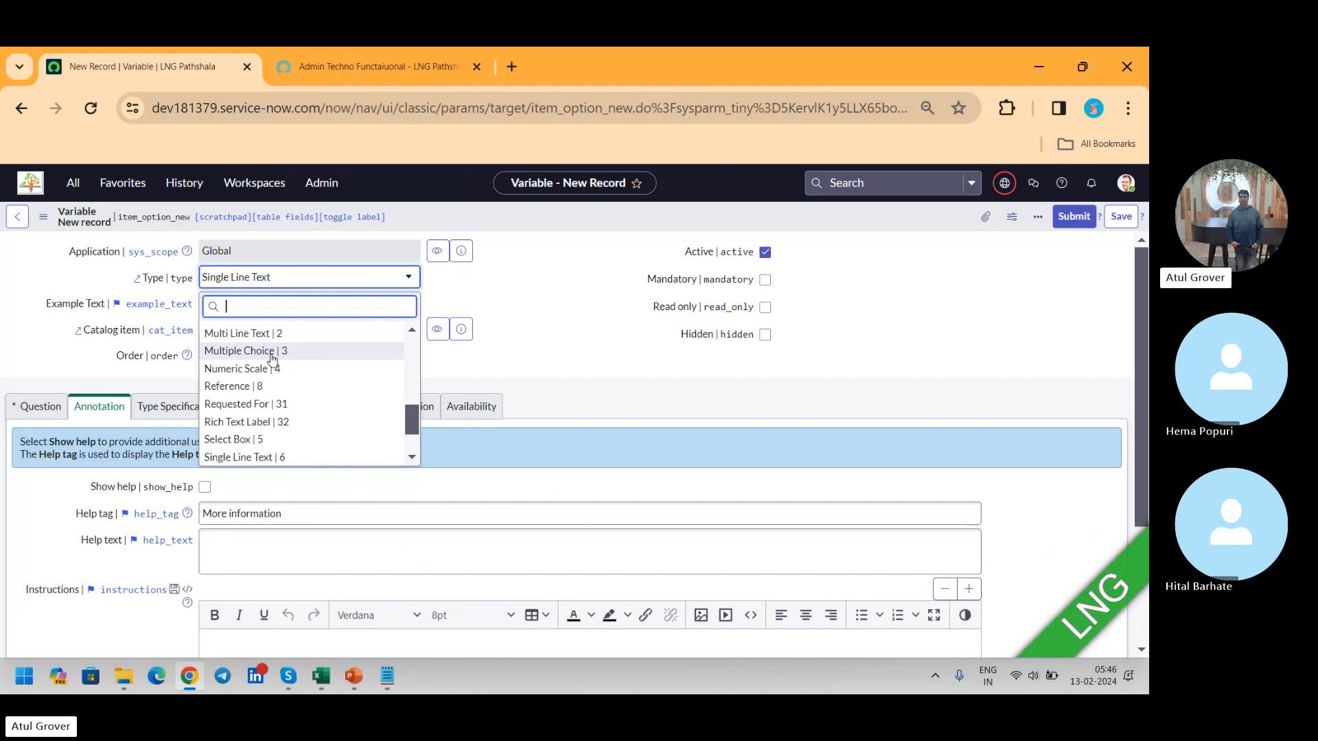
pyautogui.click(271, 358)
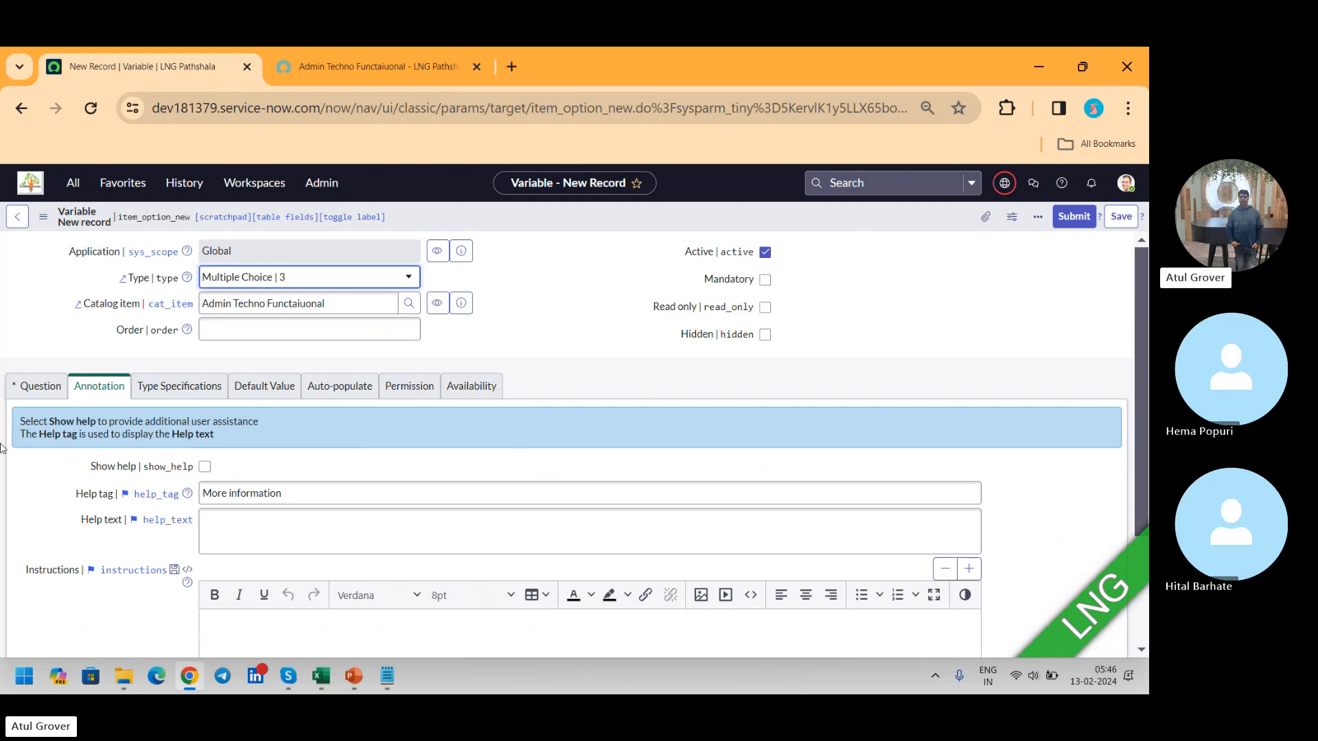
# Step: Enter Gneder as the new variable's question so that the name becomes gneder
pyautogui.click(38, 386)
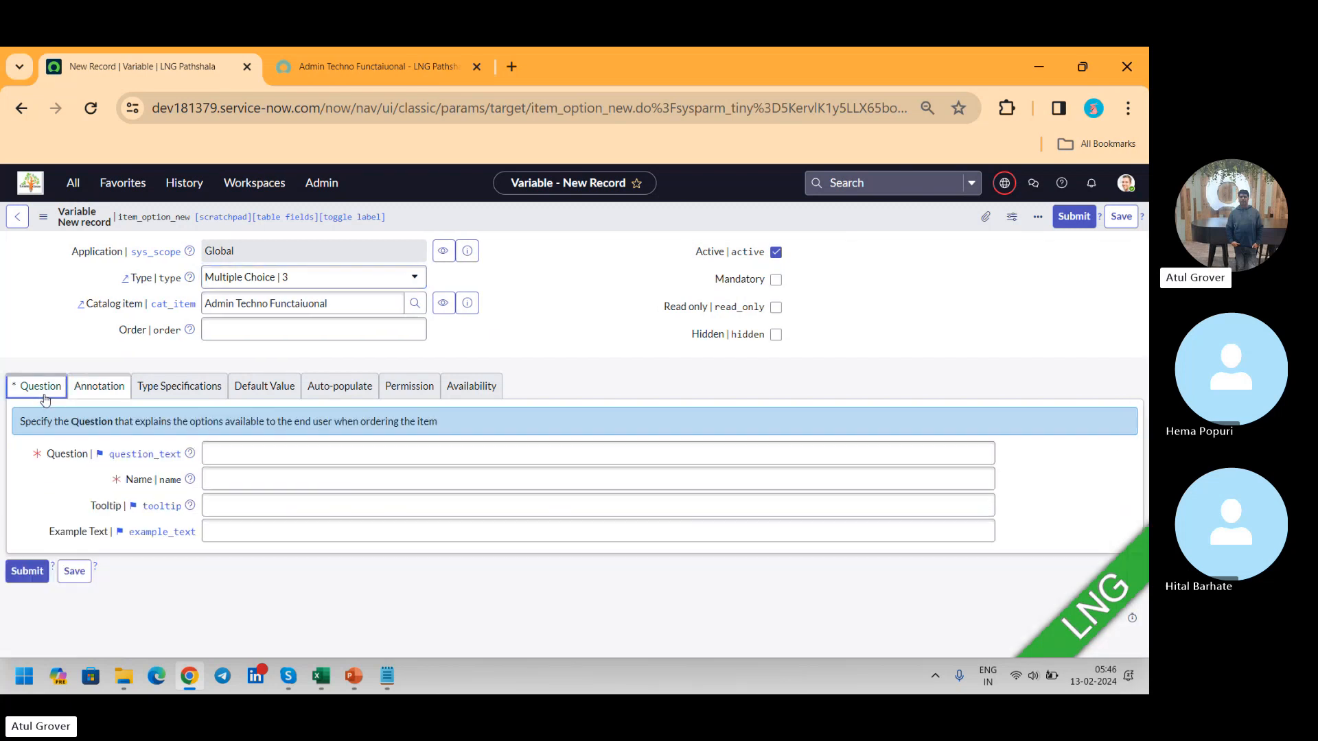
pyautogui.click(243, 459)
pyautogui.write('Gneder')
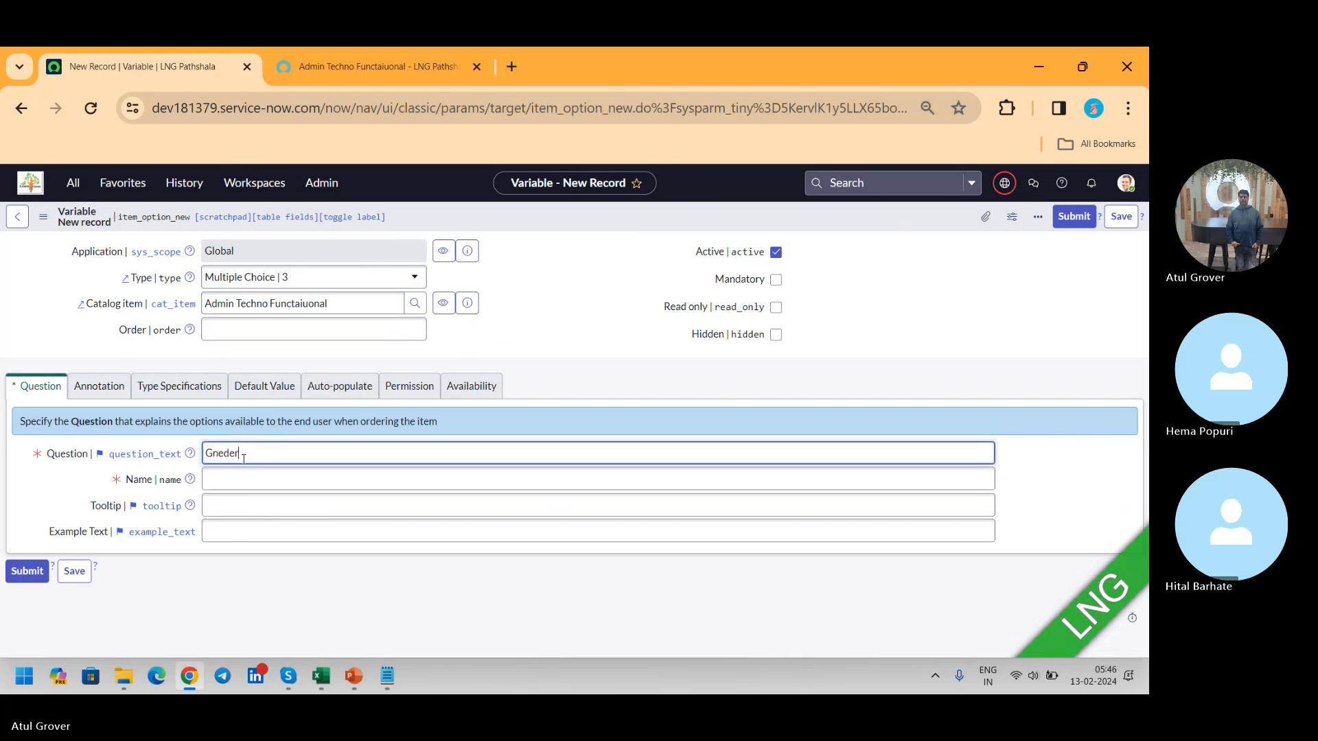
pyautogui.press('Tab')
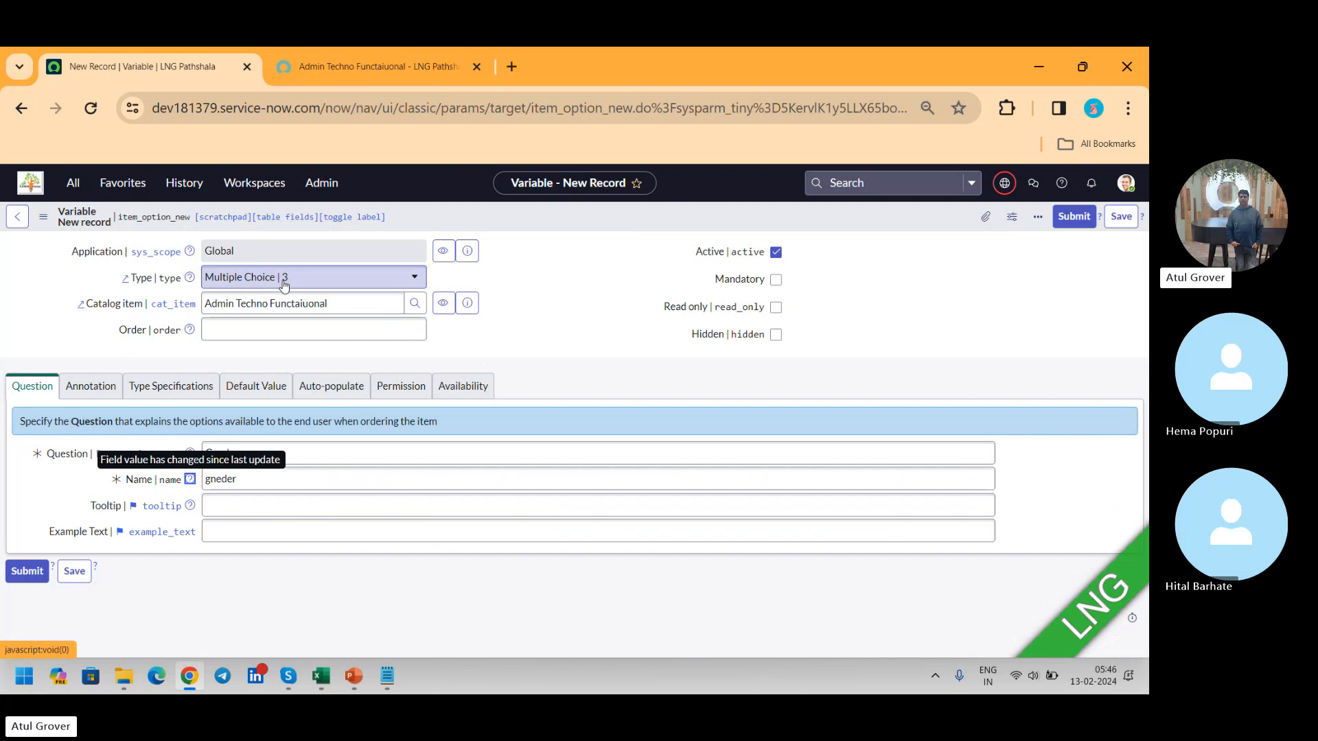
# Step: Examine the variable width options in the type specifications and compare them with the field on the portal page
pyautogui.click(183, 386)
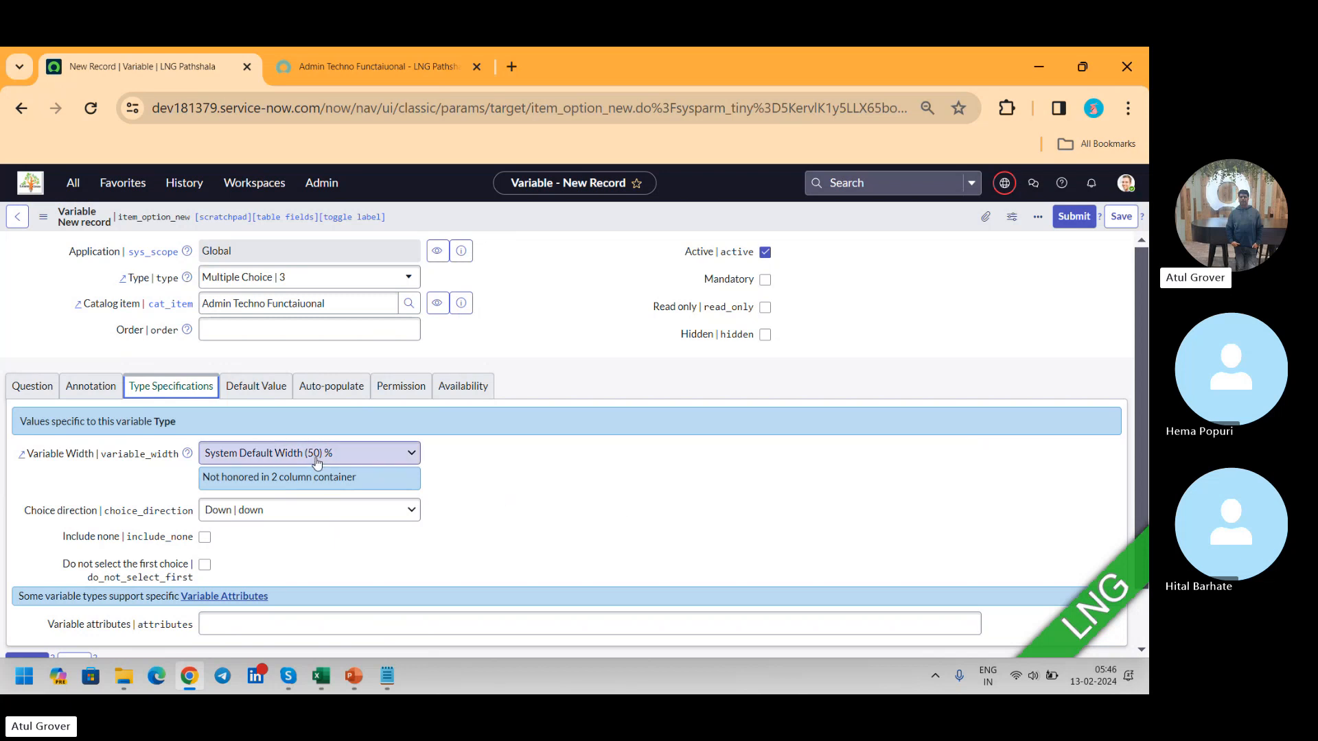
pyautogui.click(344, 454)
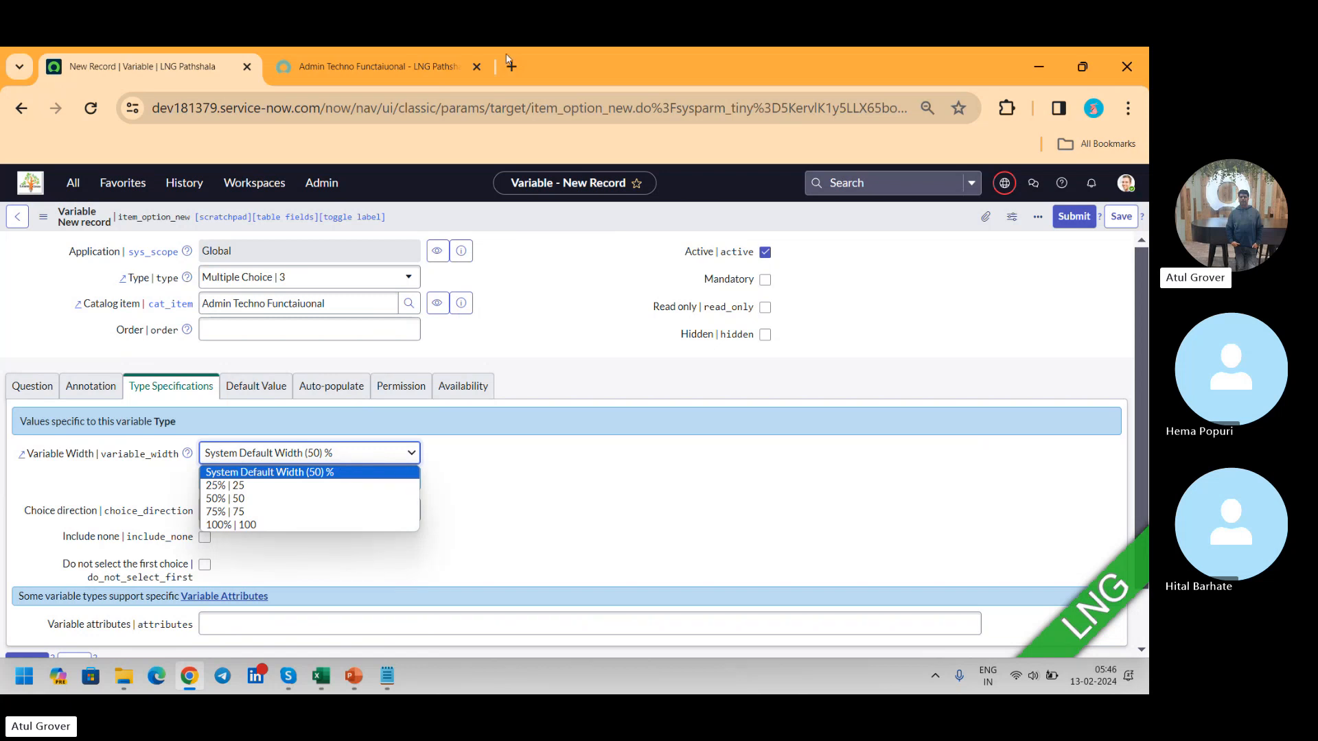
pyautogui.click(385, 66)
pyautogui.click(384, 67)
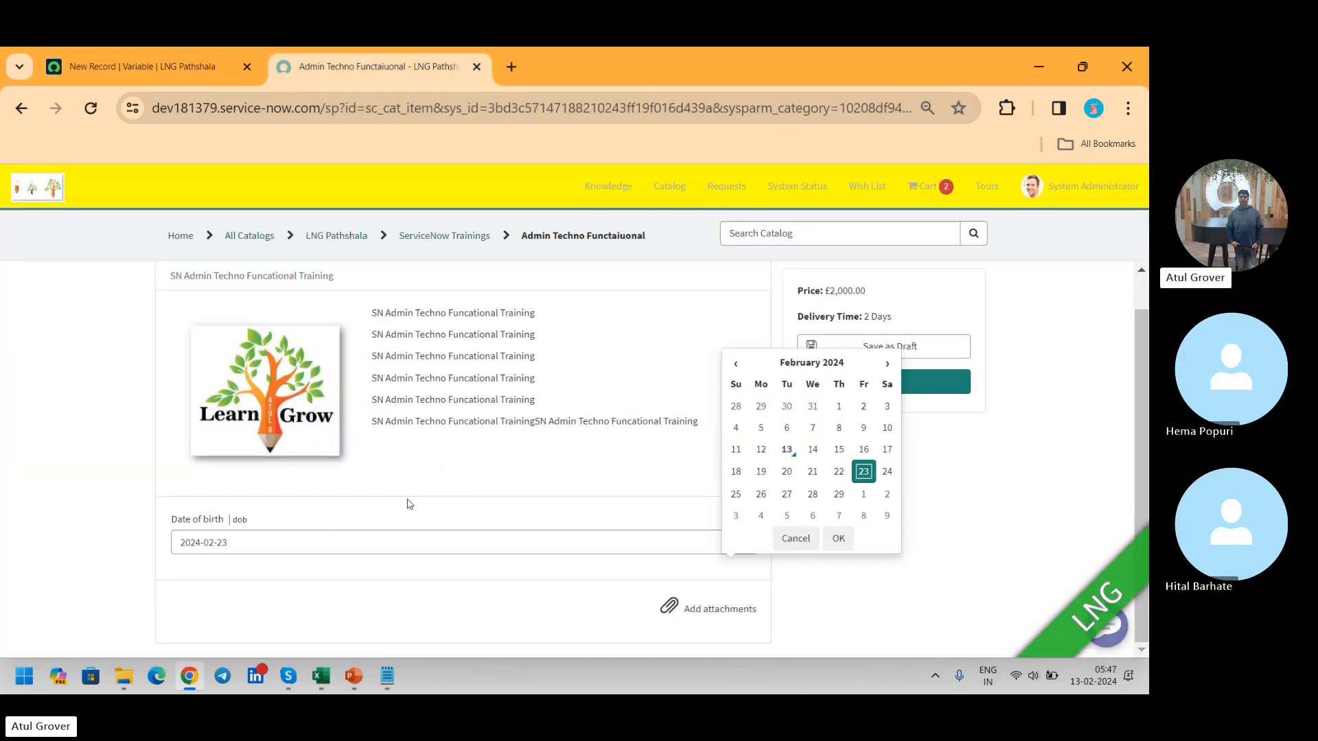
pyautogui.click(173, 69)
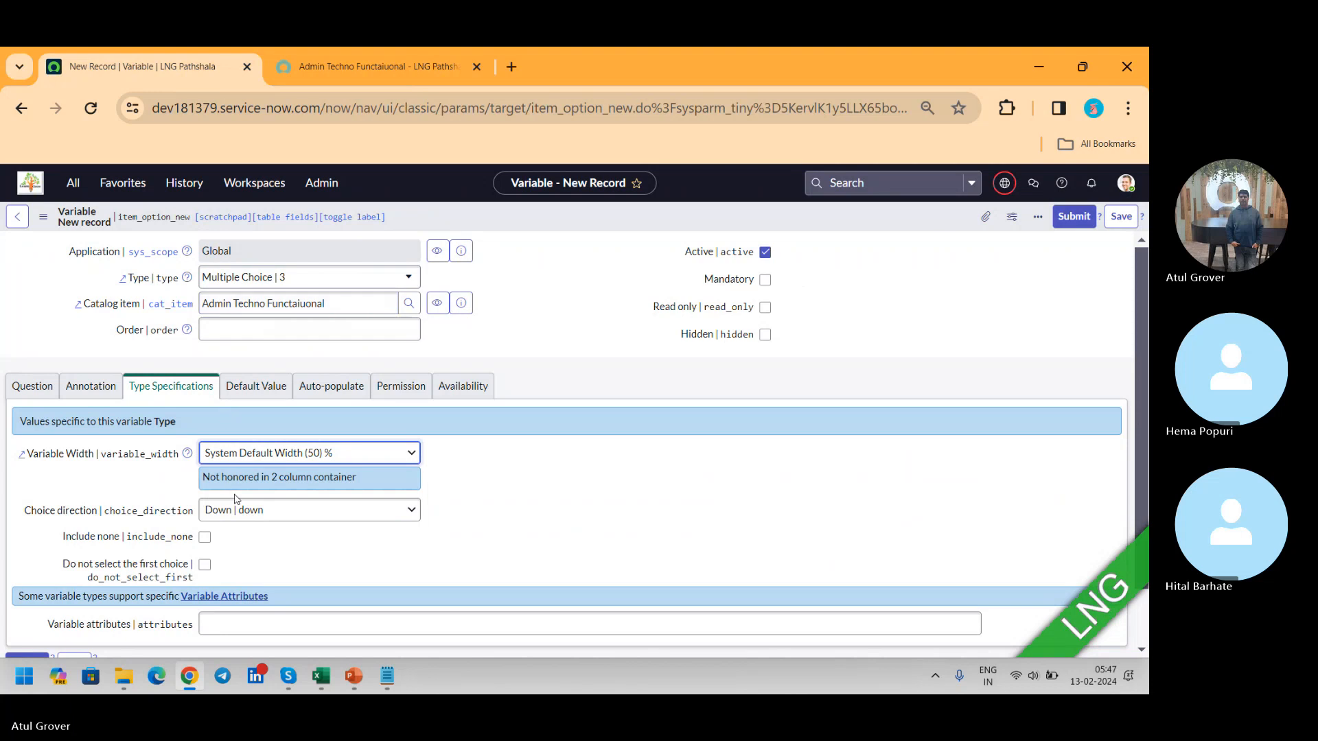
# Step: Check the choice direction options, keep Down, and try out the option that leaves the first choice unselected
pyautogui.click(279, 516)
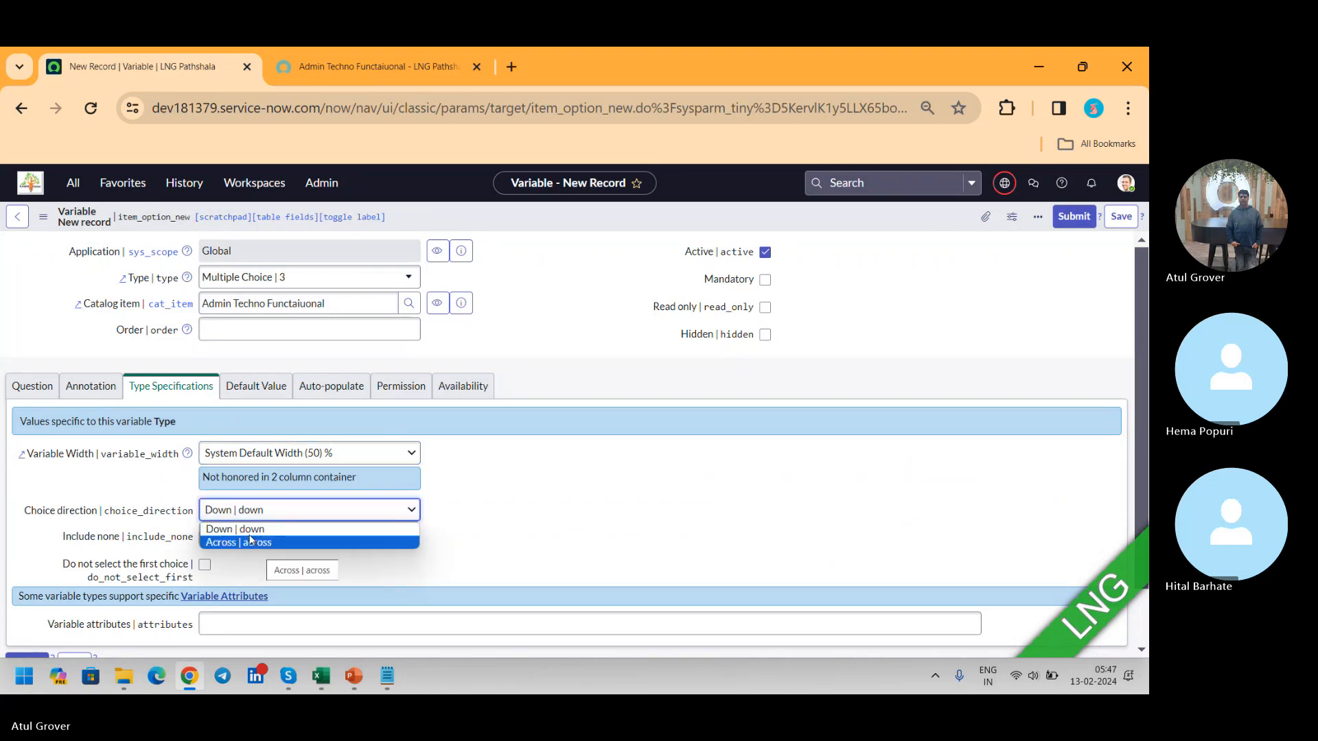
pyautogui.click(252, 529)
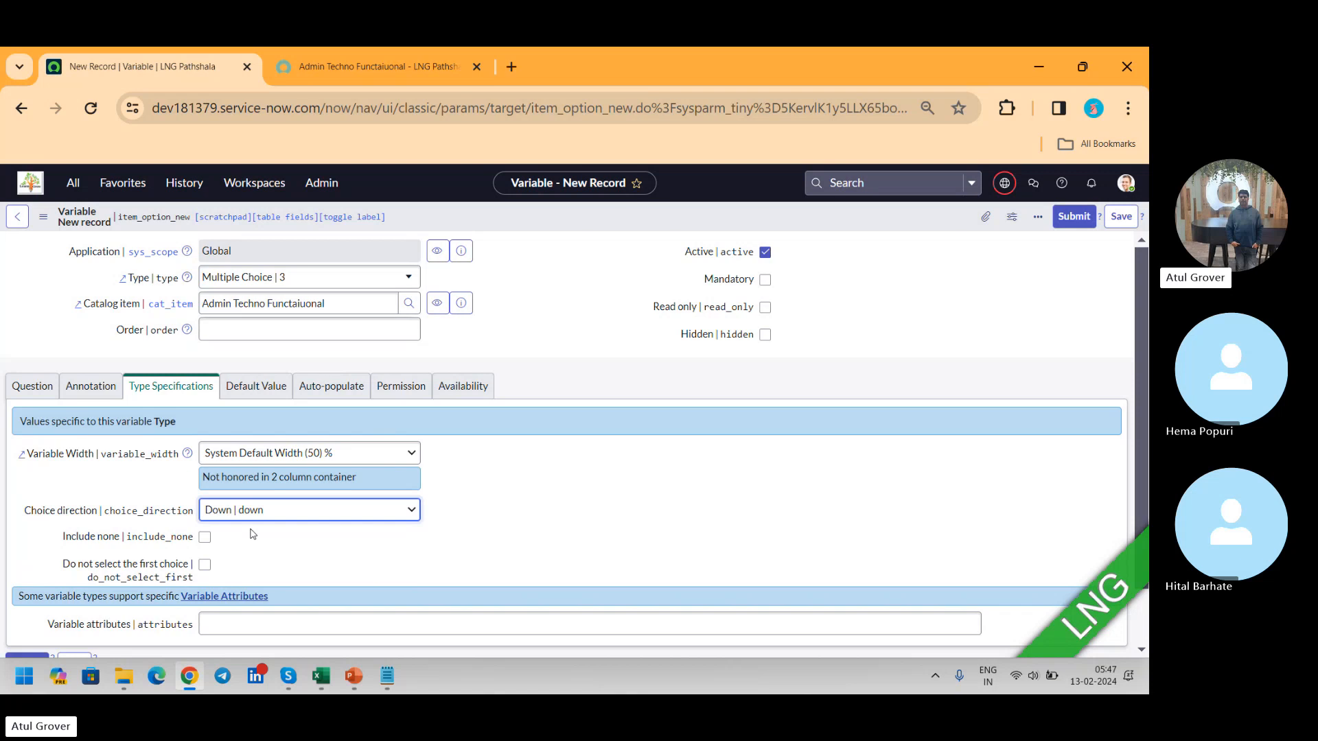
pyautogui.click(205, 565)
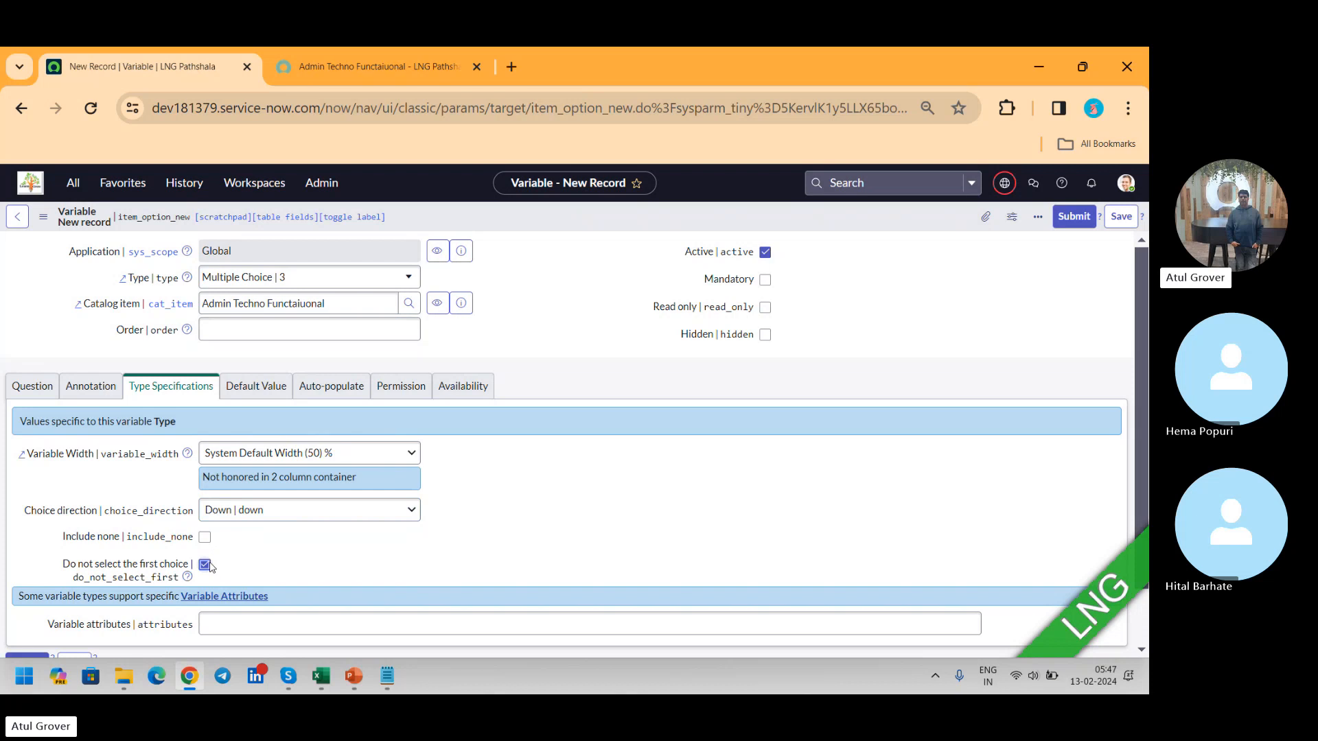
pyautogui.click(208, 564)
# Step: Try out male as the variable's default value, clear it again, and open the auto-populate settings
pyautogui.click(245, 390)
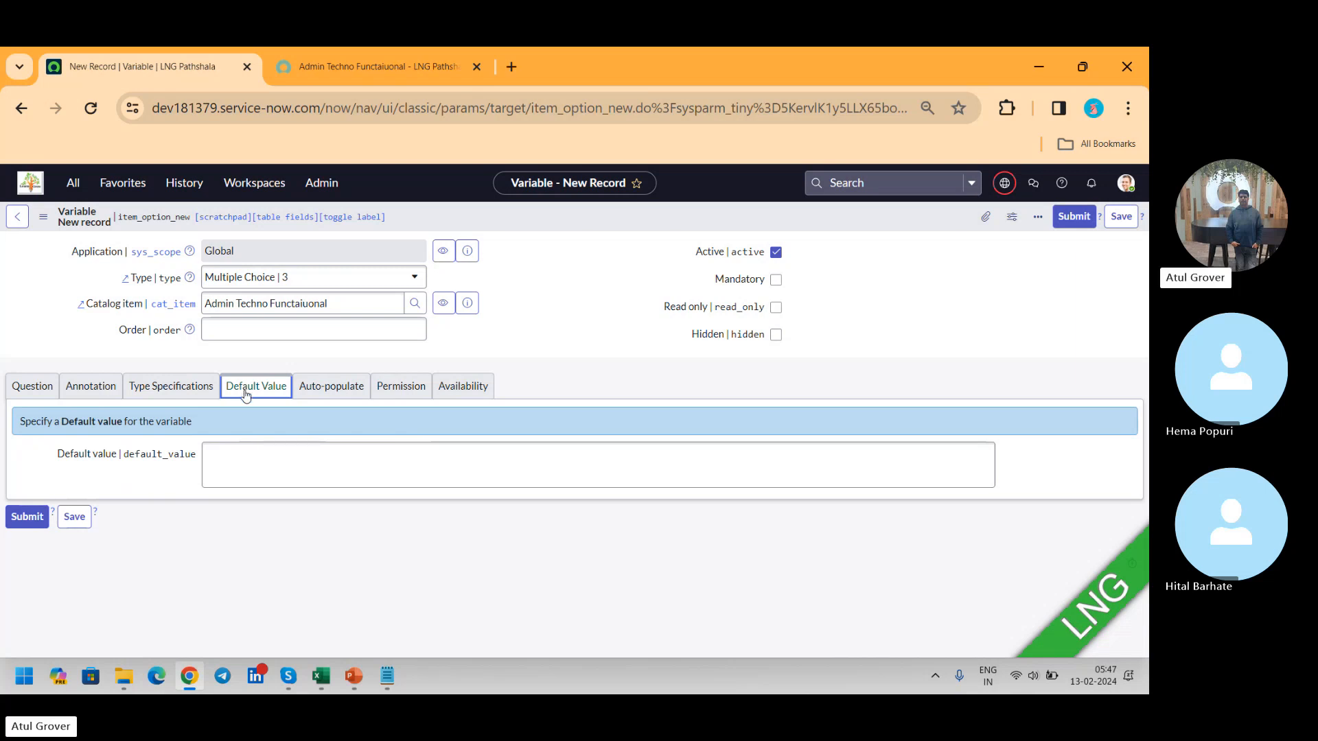
pyautogui.click(234, 455)
pyautogui.write('male')
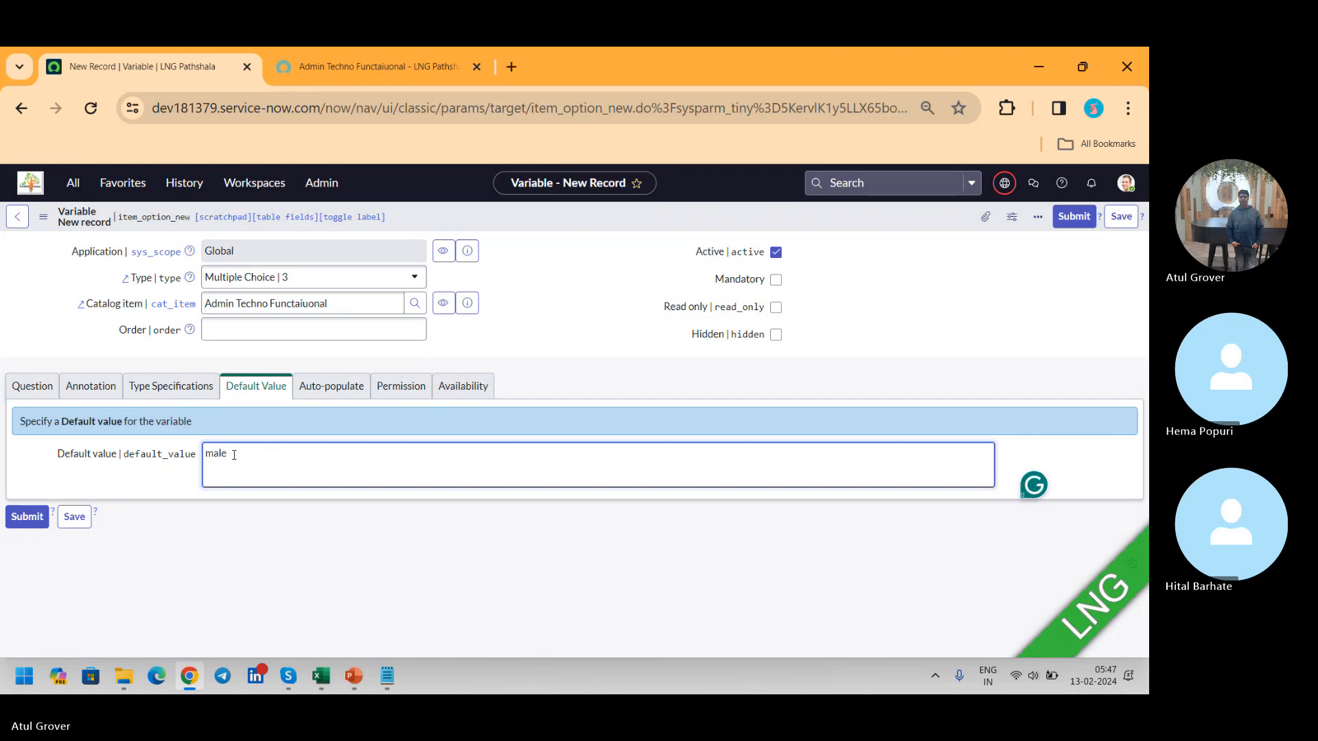
pyautogui.moveTo(234, 456); pyautogui.dragTo(158, 459)
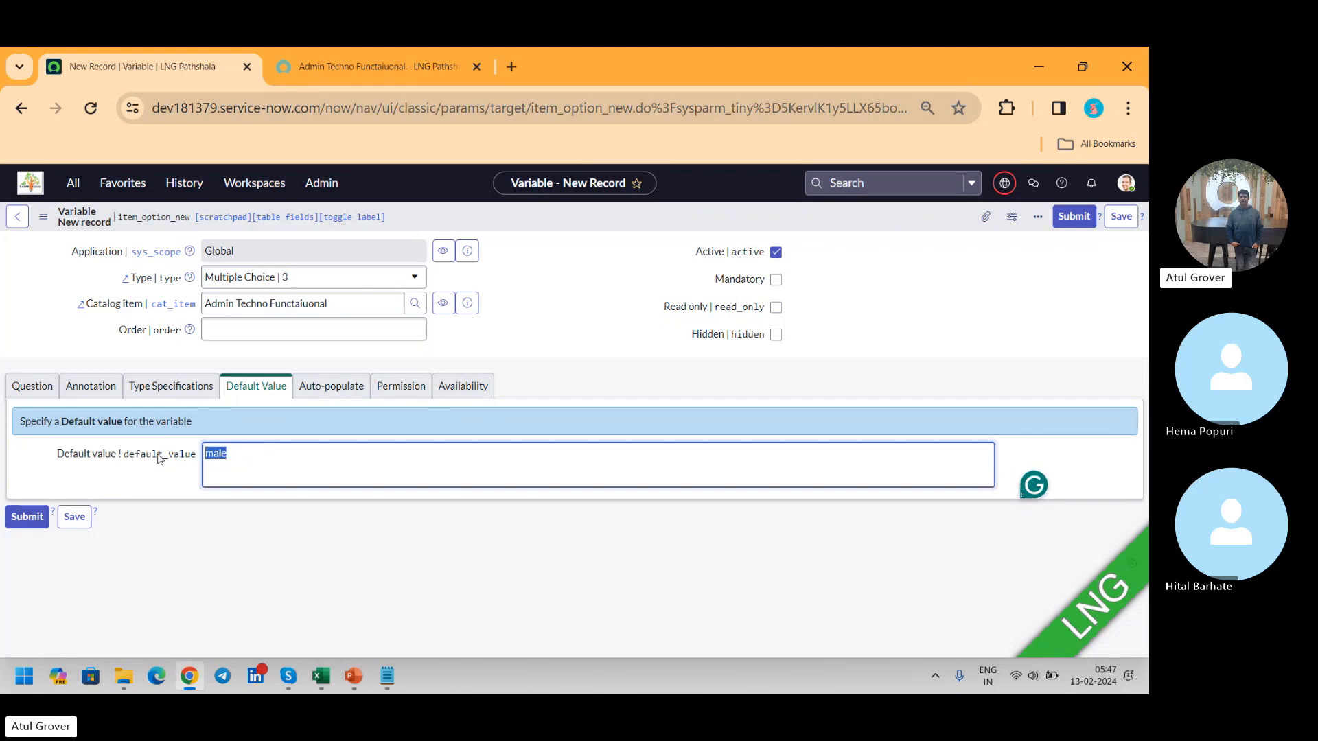
pyautogui.press('BackSpace')
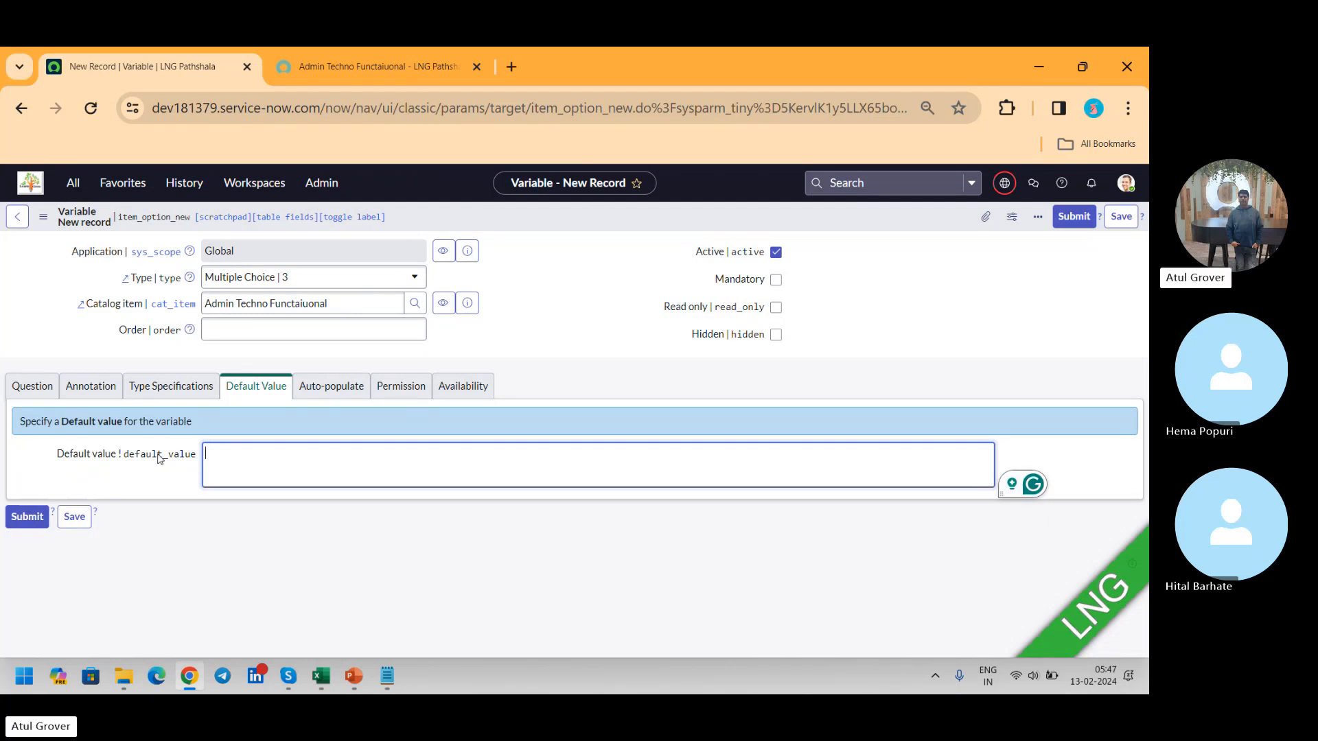
pyautogui.click(311, 389)
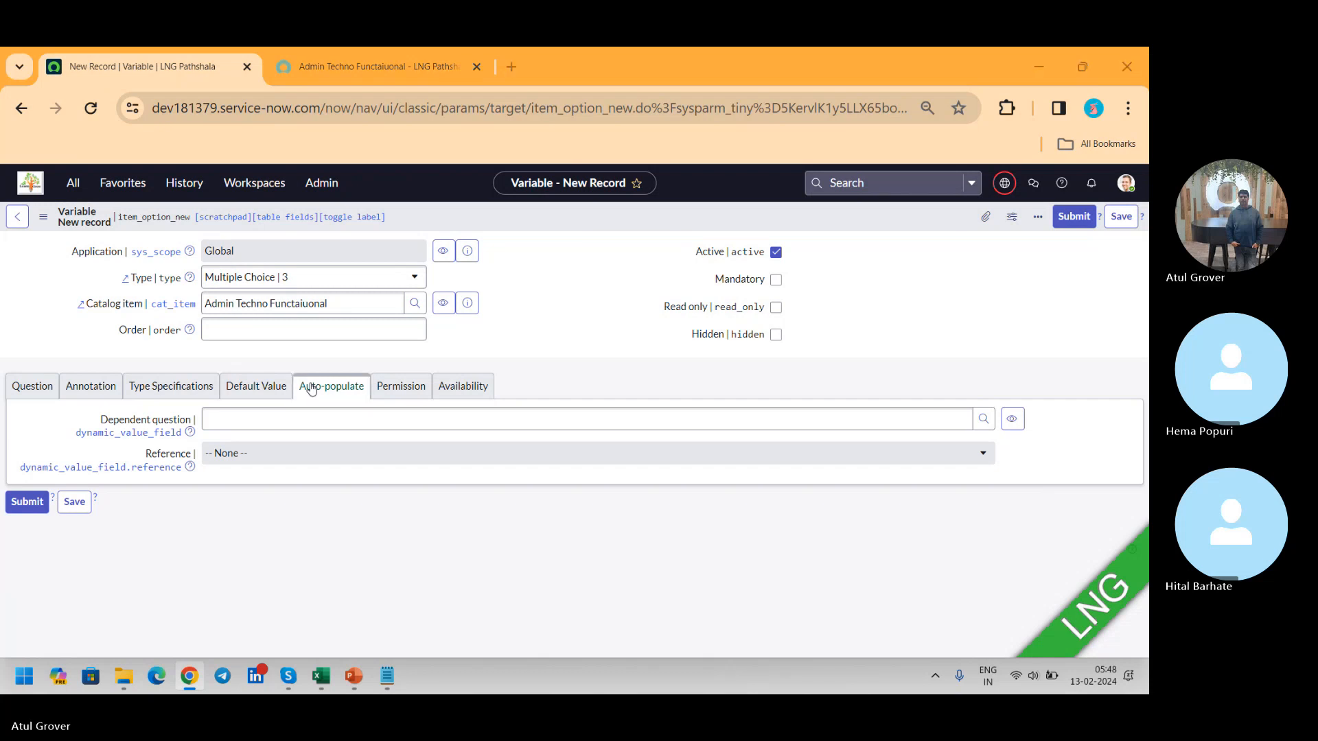
pyautogui.hotkey('alt', 'Tab')
pyautogui.hotkey('alt', 'Down')
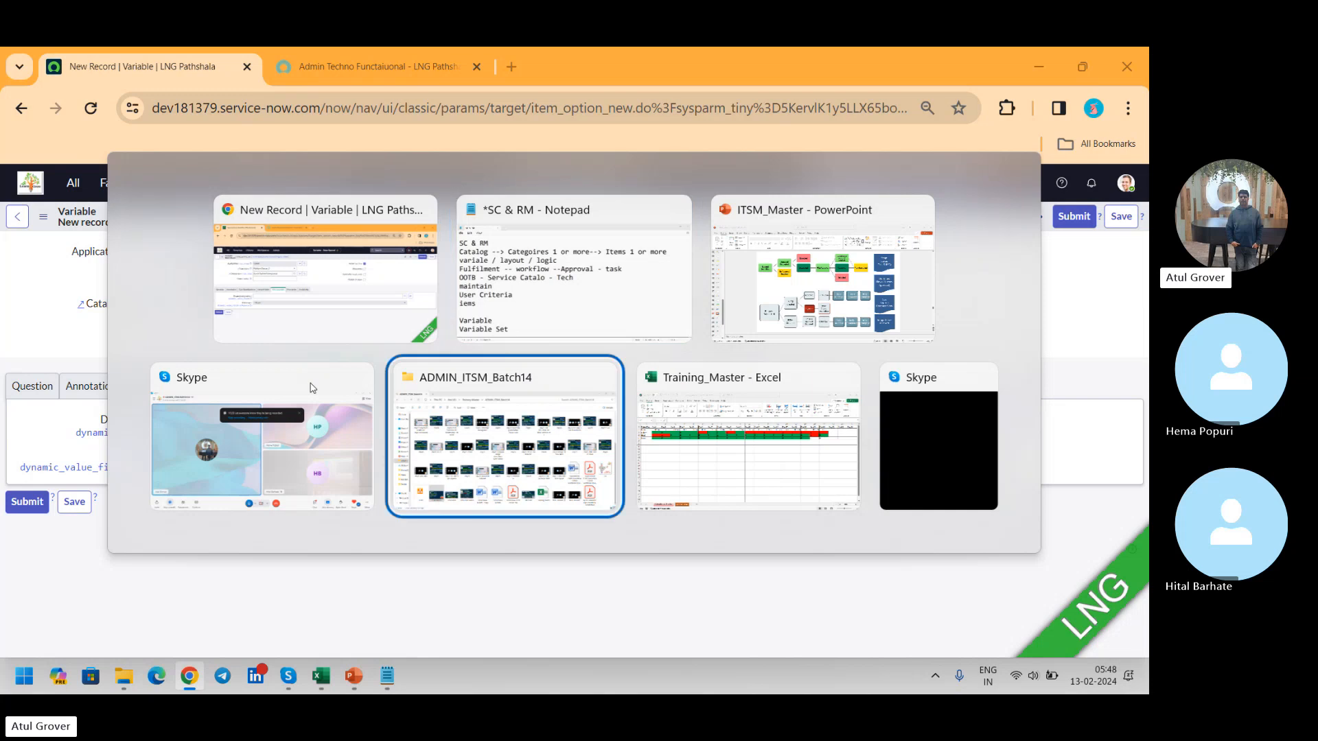
pyautogui.hotkey('alt', 'Left')
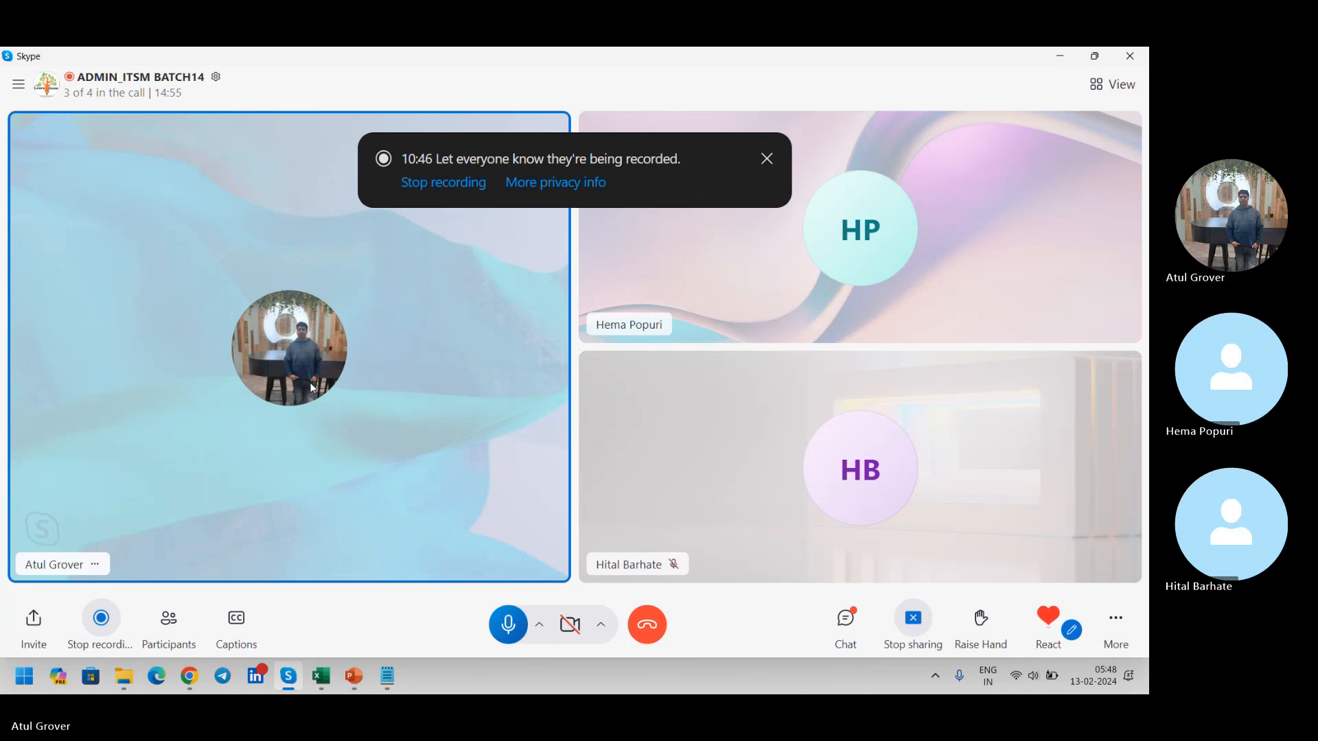
pyautogui.hotkey('alt', 'Tab')
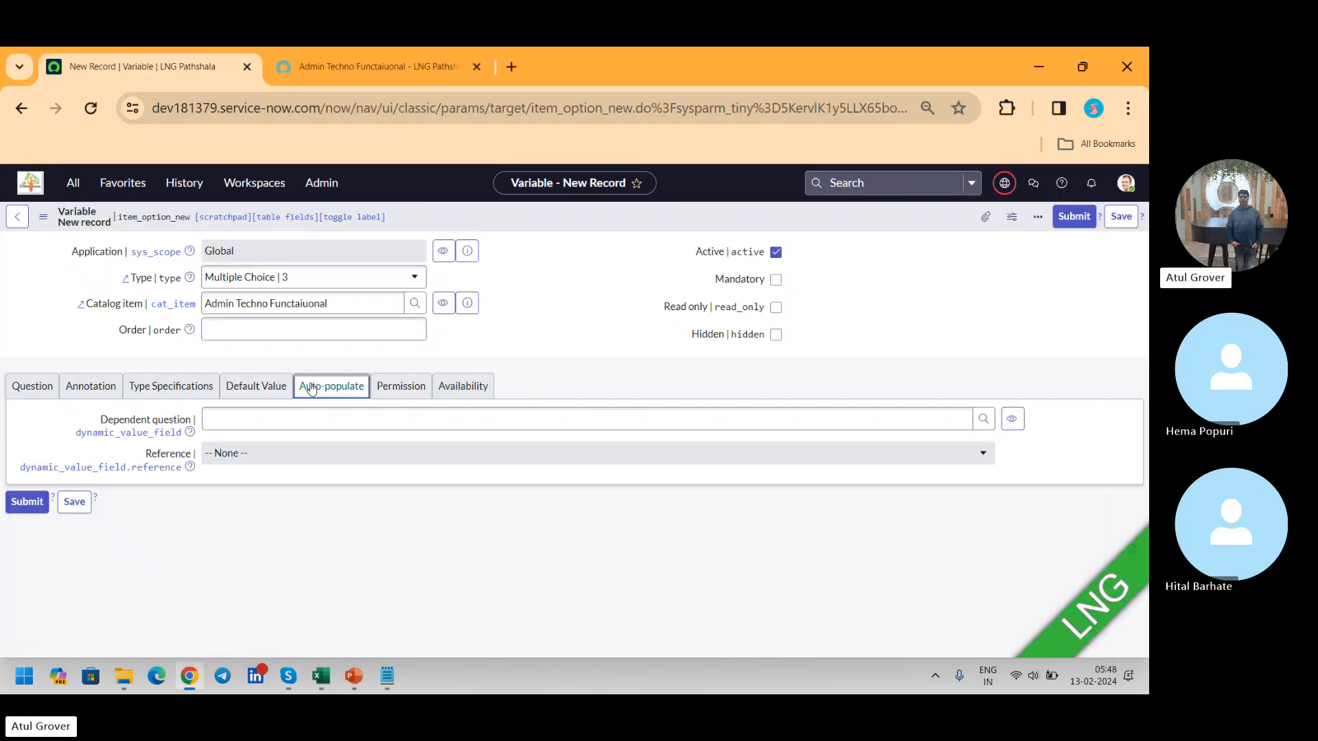
# Step: Look up the variables available as the dependent question for auto-populate and leave the field empty
pyautogui.click(287, 419)
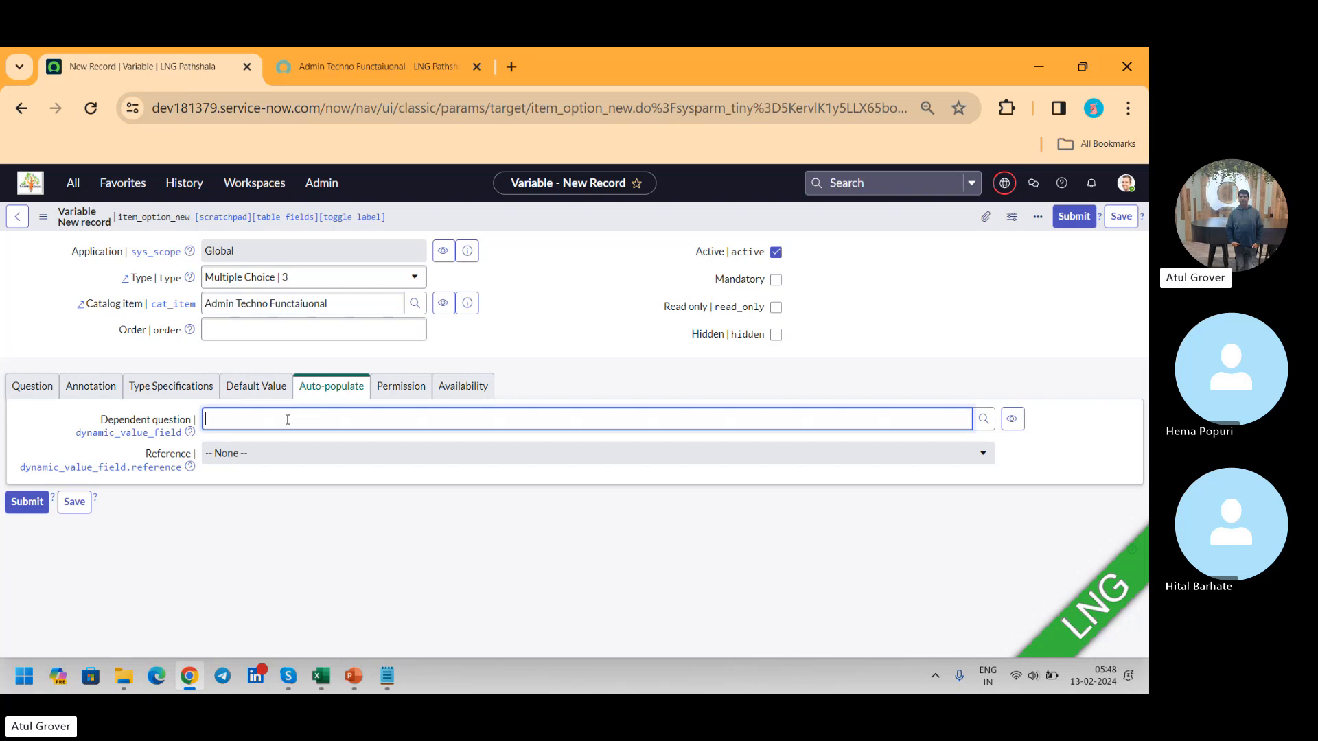
pyautogui.write('**')
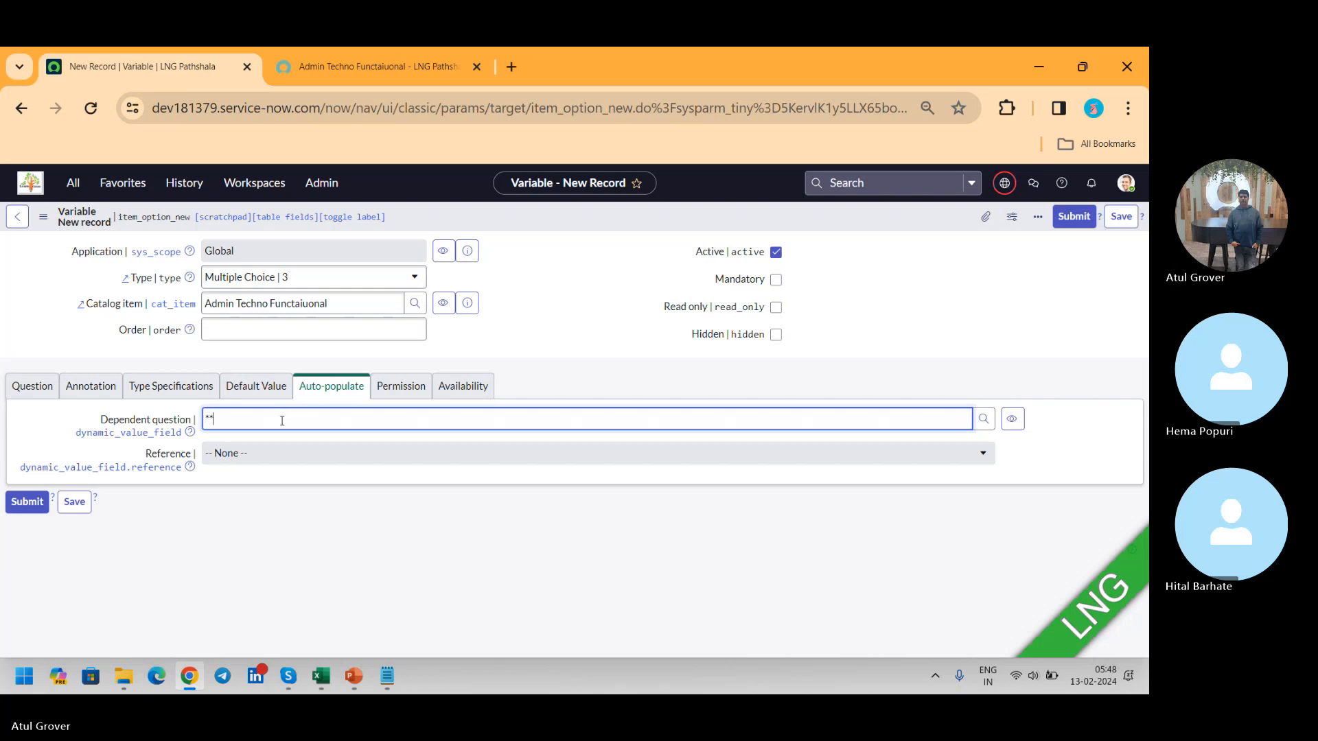
pyautogui.press('BackSpace')
pyautogui.press('BackSpace')
pyautogui.click(985, 419)
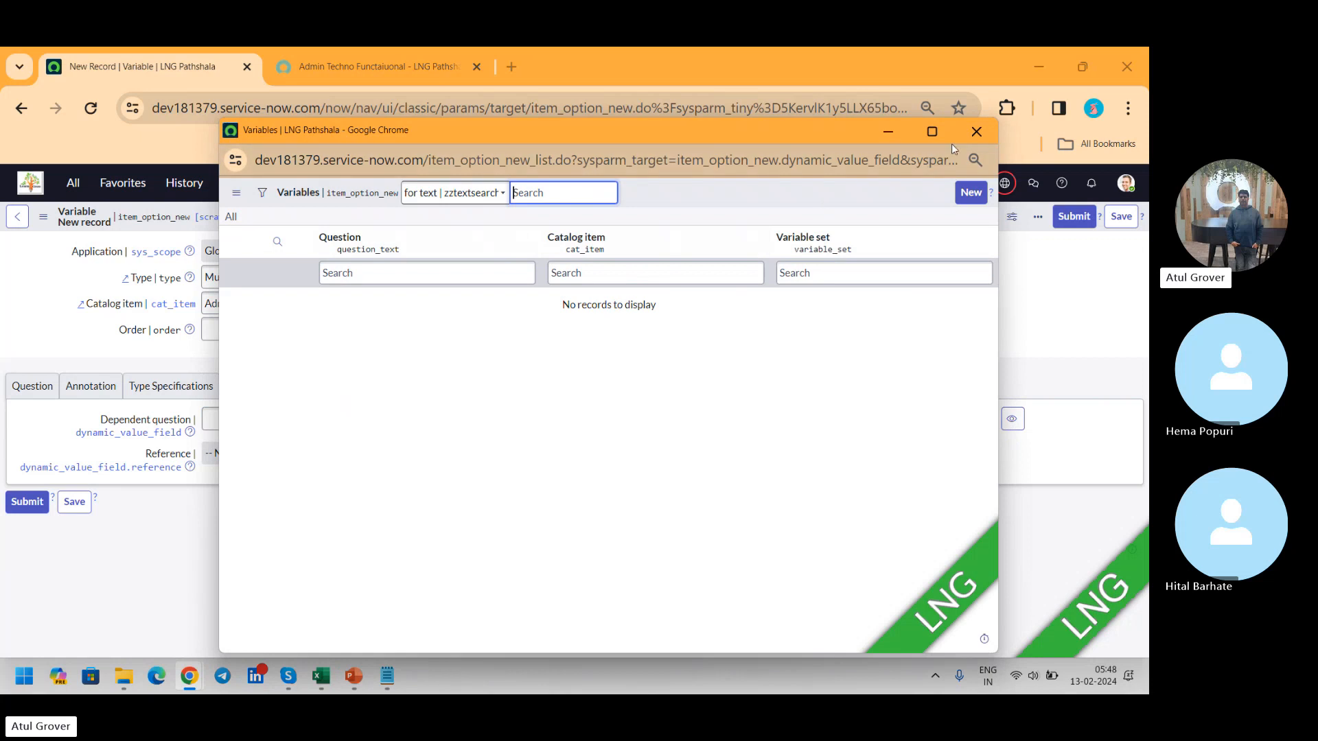
pyautogui.click(977, 132)
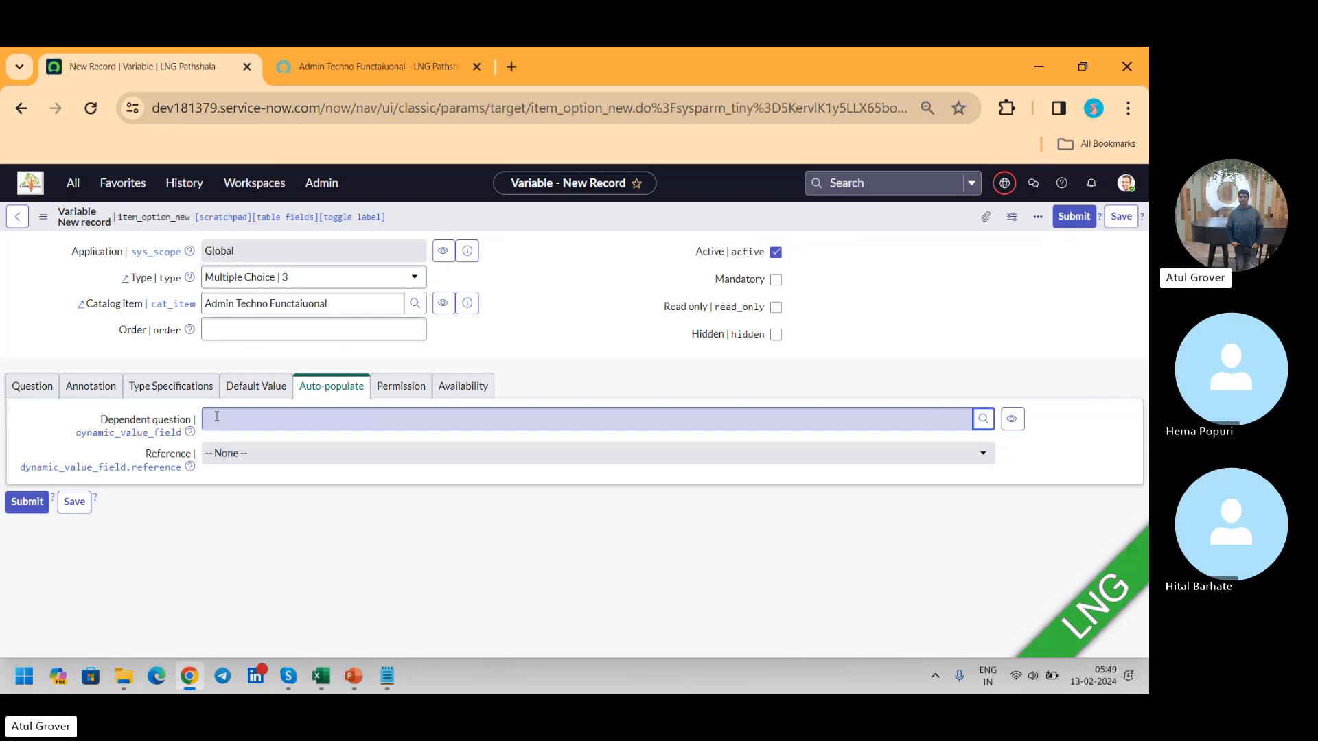
# Step: Review the variable's permission roles and availability settings, and save the variable
pyautogui.click(401, 386)
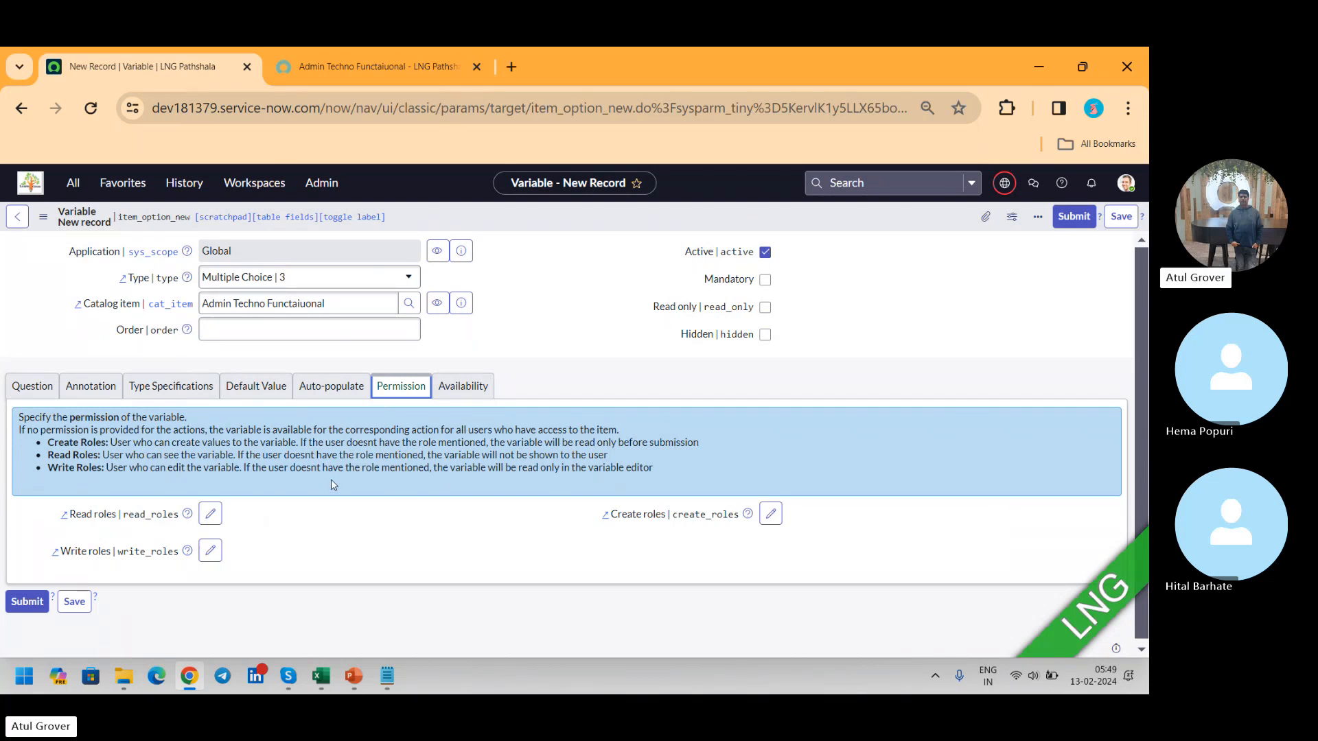
pyautogui.click(480, 390)
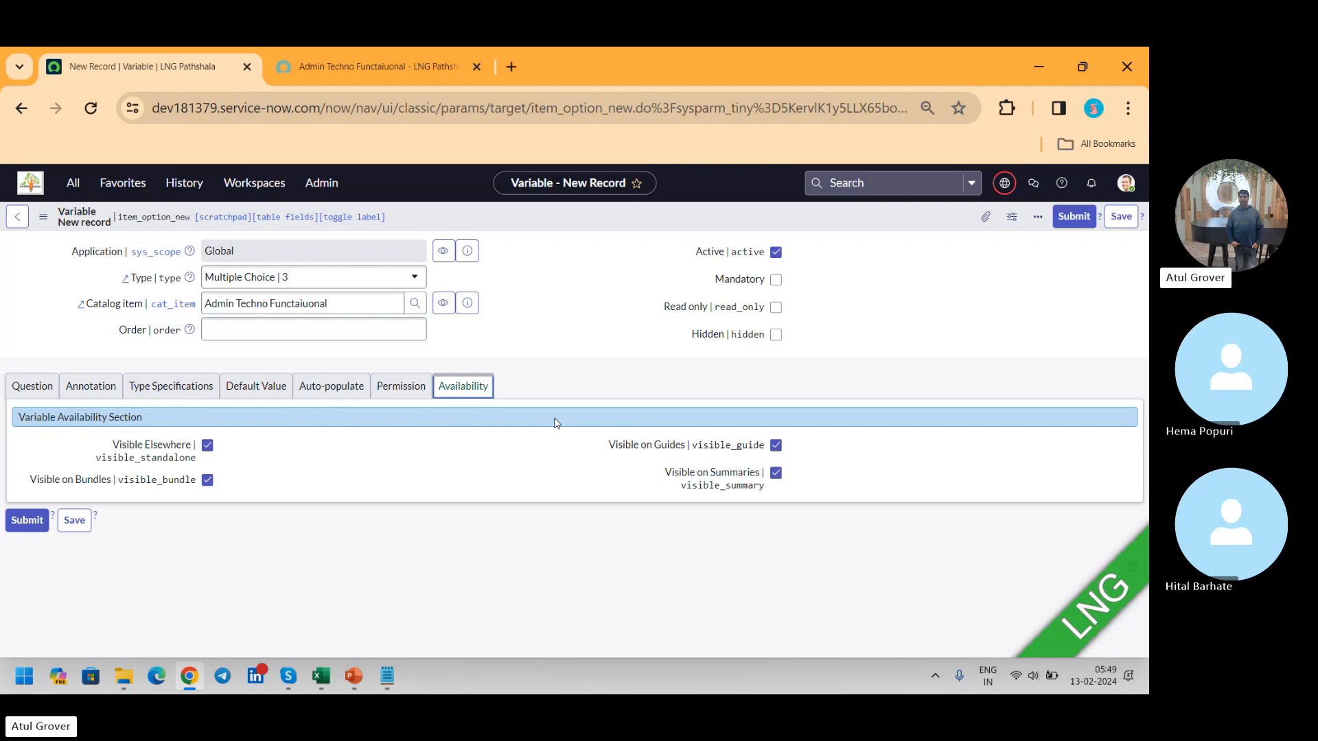
pyautogui.click(1123, 217)
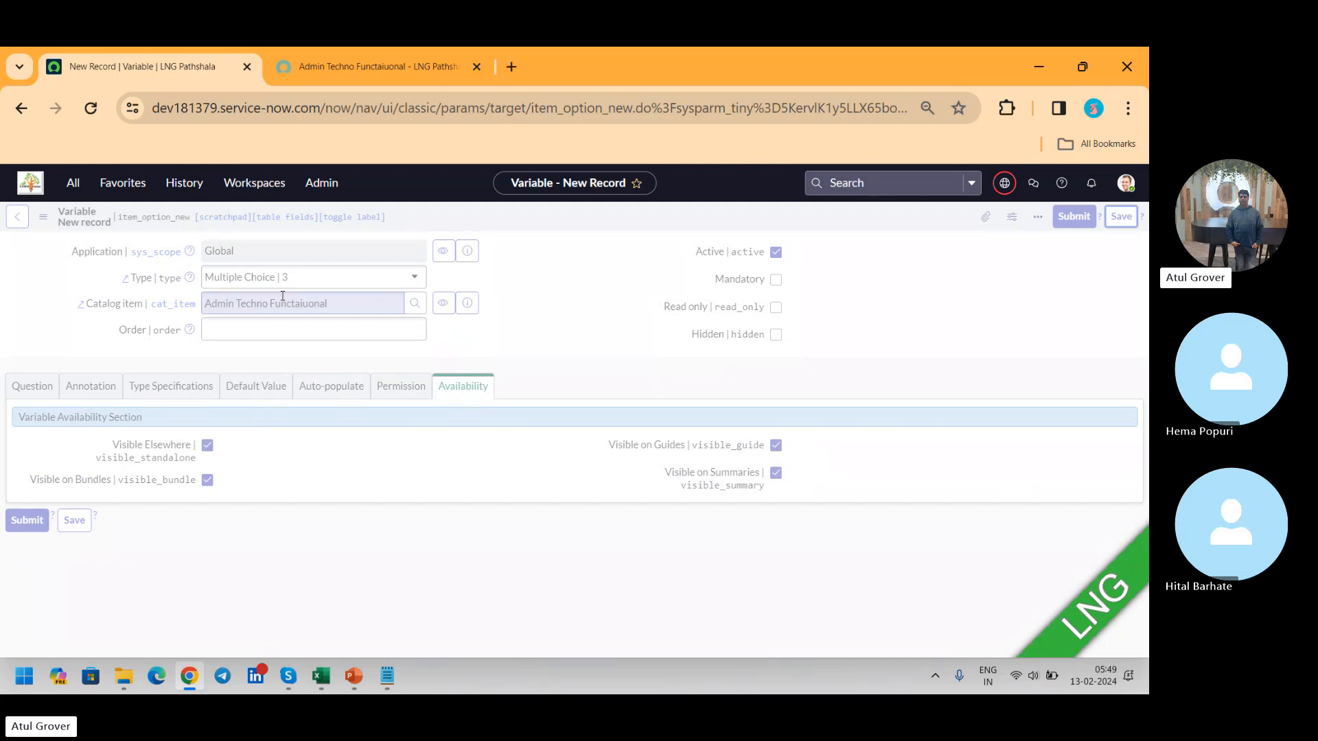
# Step: Reload the catalog item's portal page to check the Gneder question, and return to the variable record
pyautogui.click(358, 70)
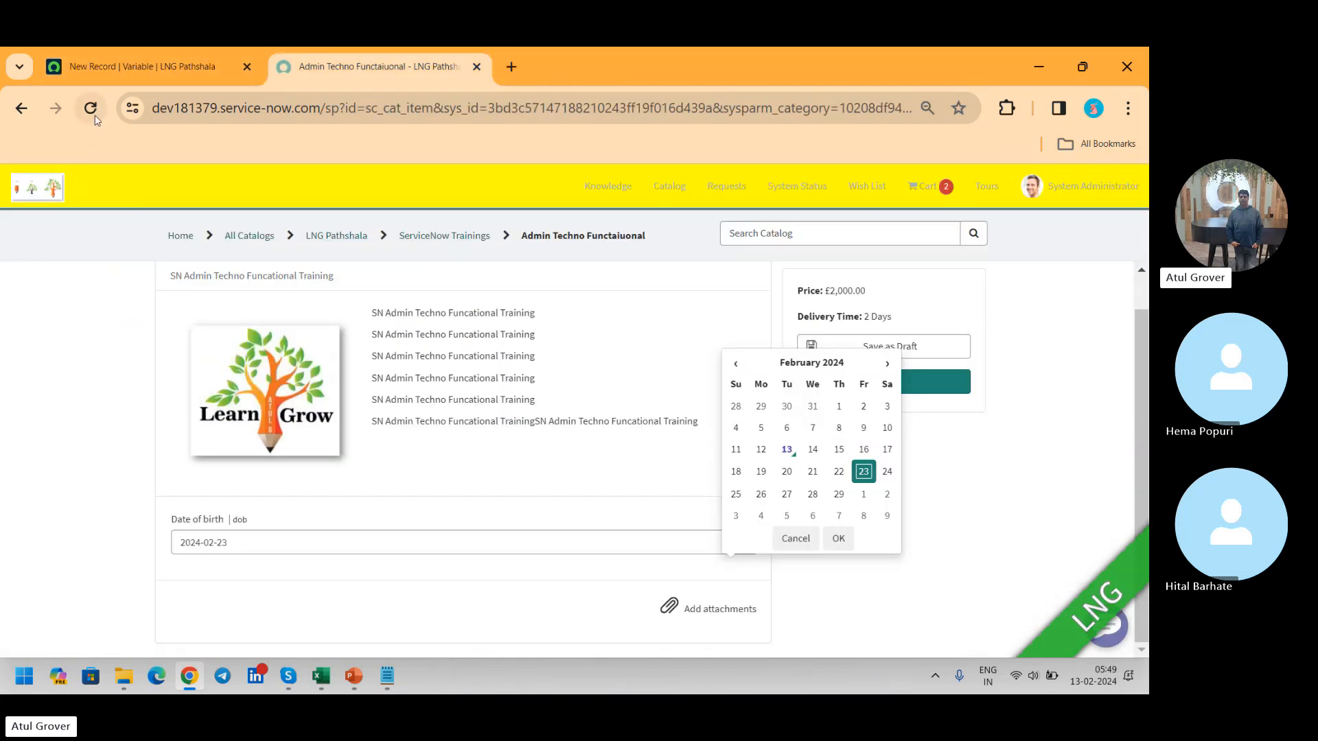
pyautogui.click(91, 109)
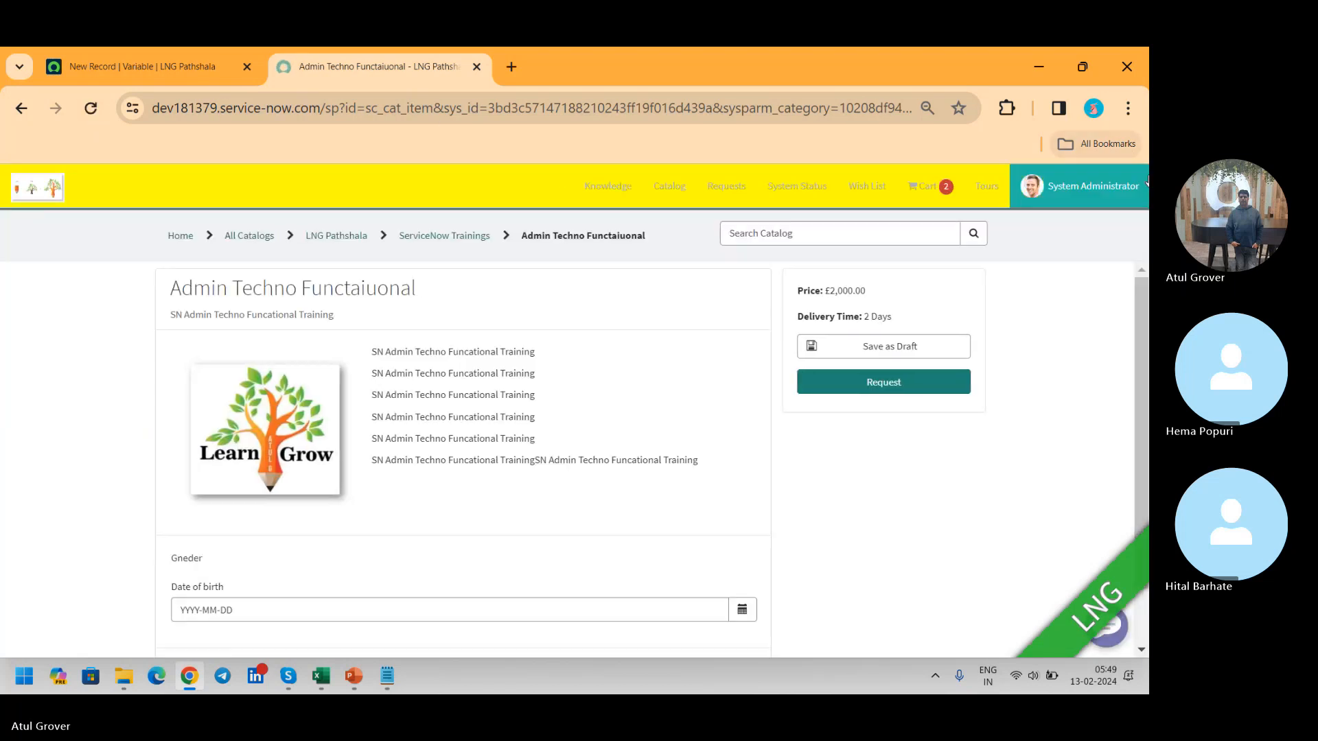
pyautogui.moveTo(1142, 299); pyautogui.dragTo(1138, 394)
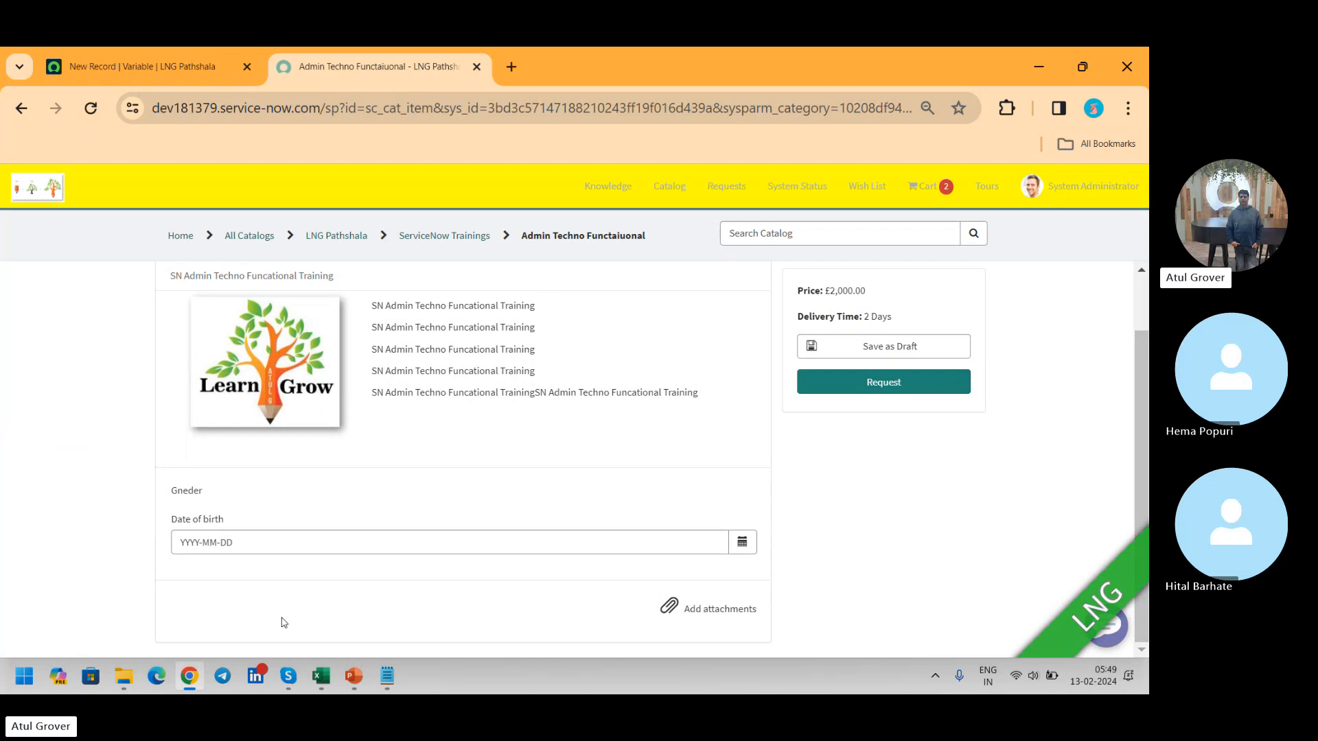
pyautogui.click(88, 69)
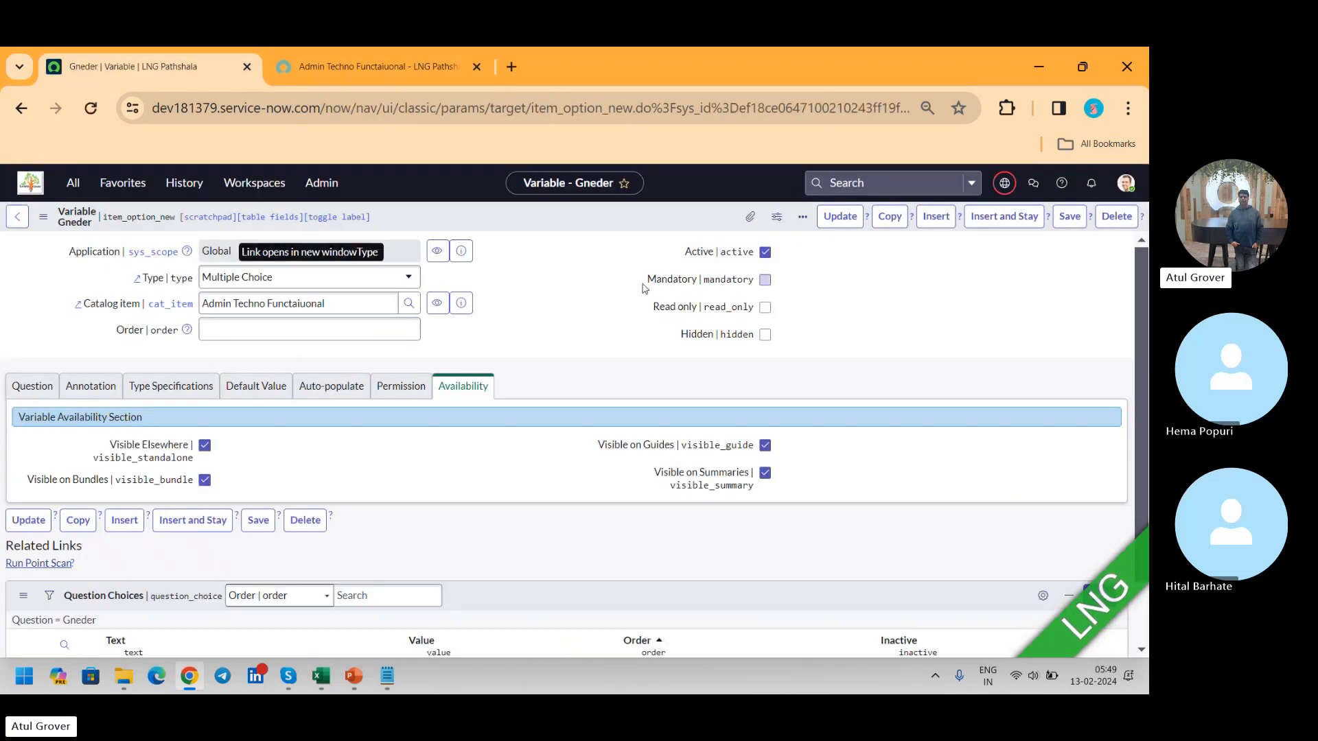
# Step: Create a question choice for the Gneder variable with the text Male and the value M, and submit it
pyautogui.scroll(-2, 1137, 283)
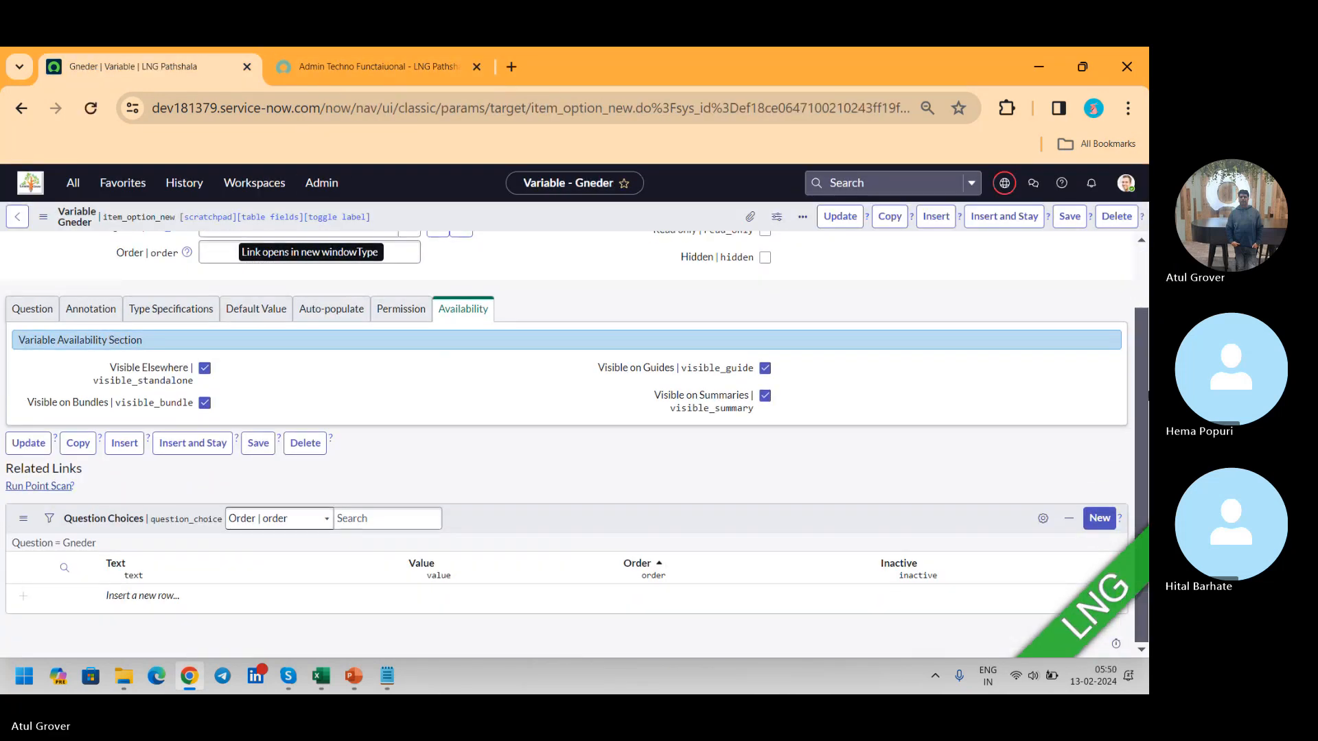
pyautogui.click(365, 518)
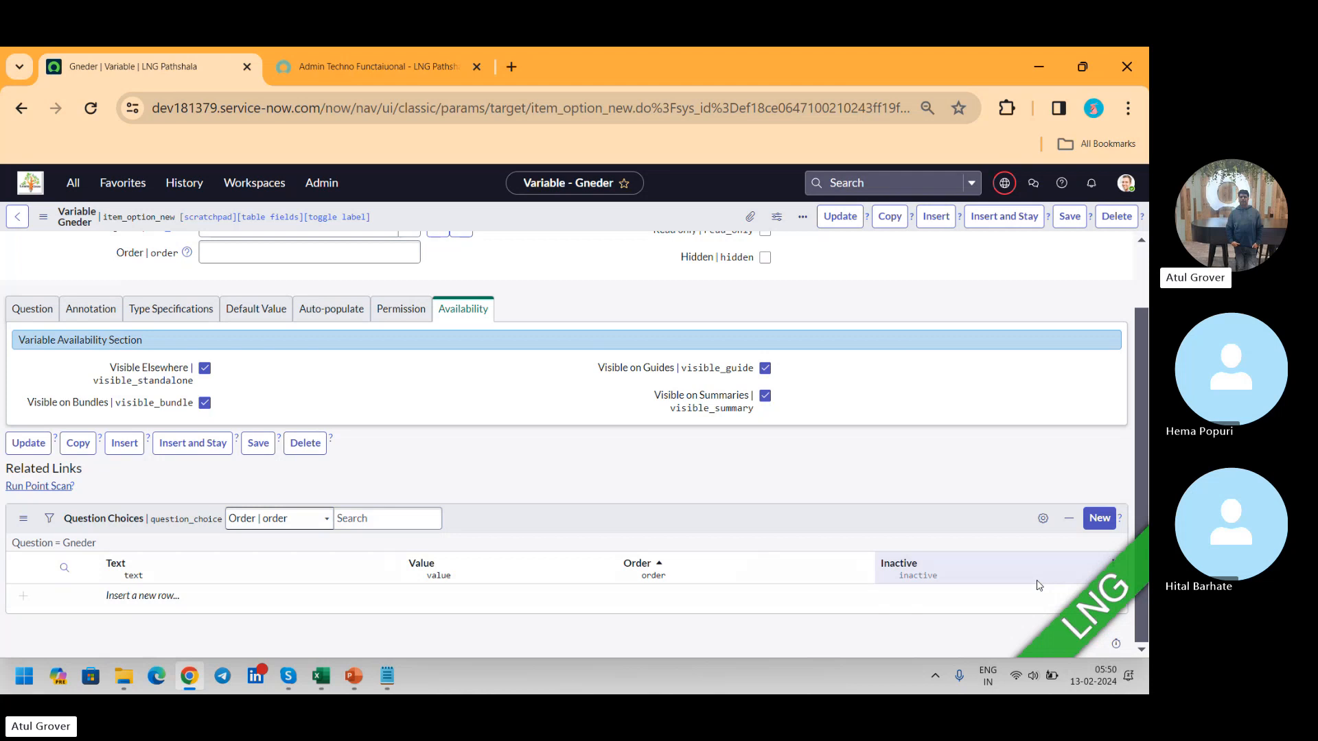
pyautogui.click(1101, 519)
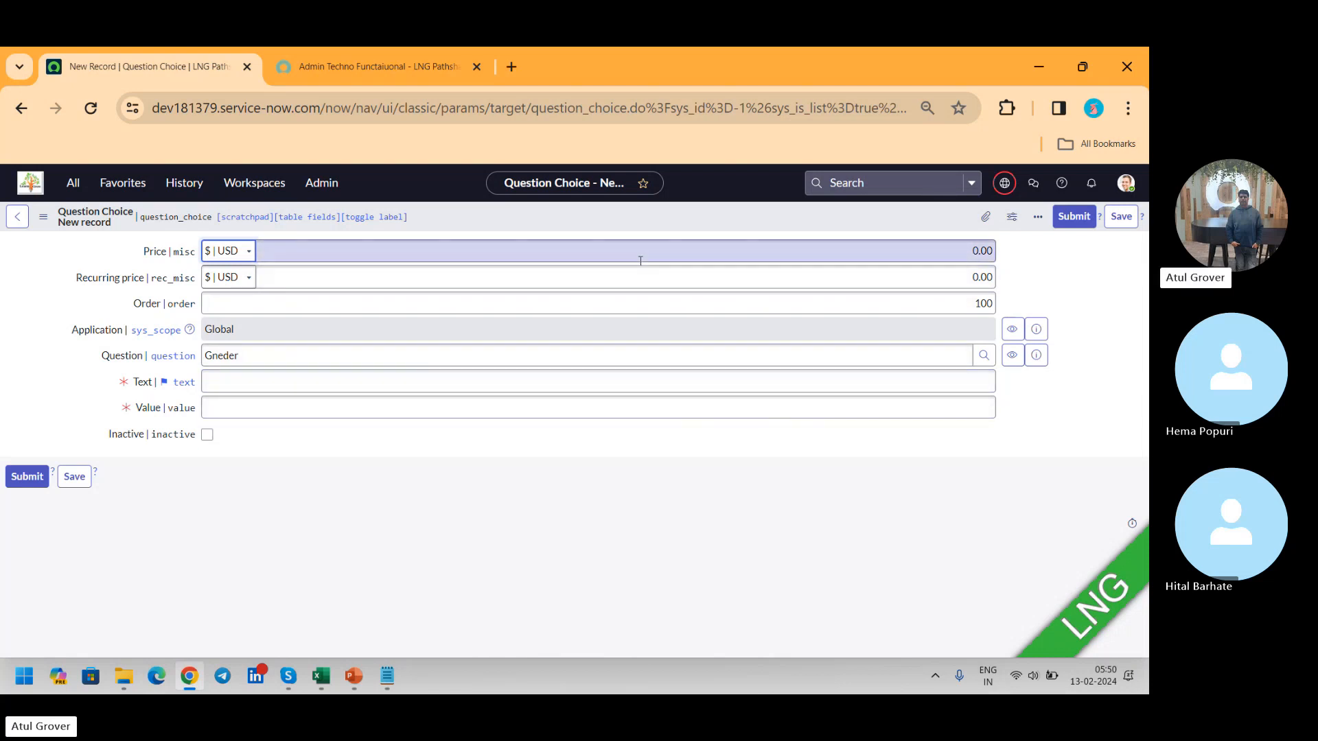
pyautogui.click(334, 384)
pyautogui.write('Male')
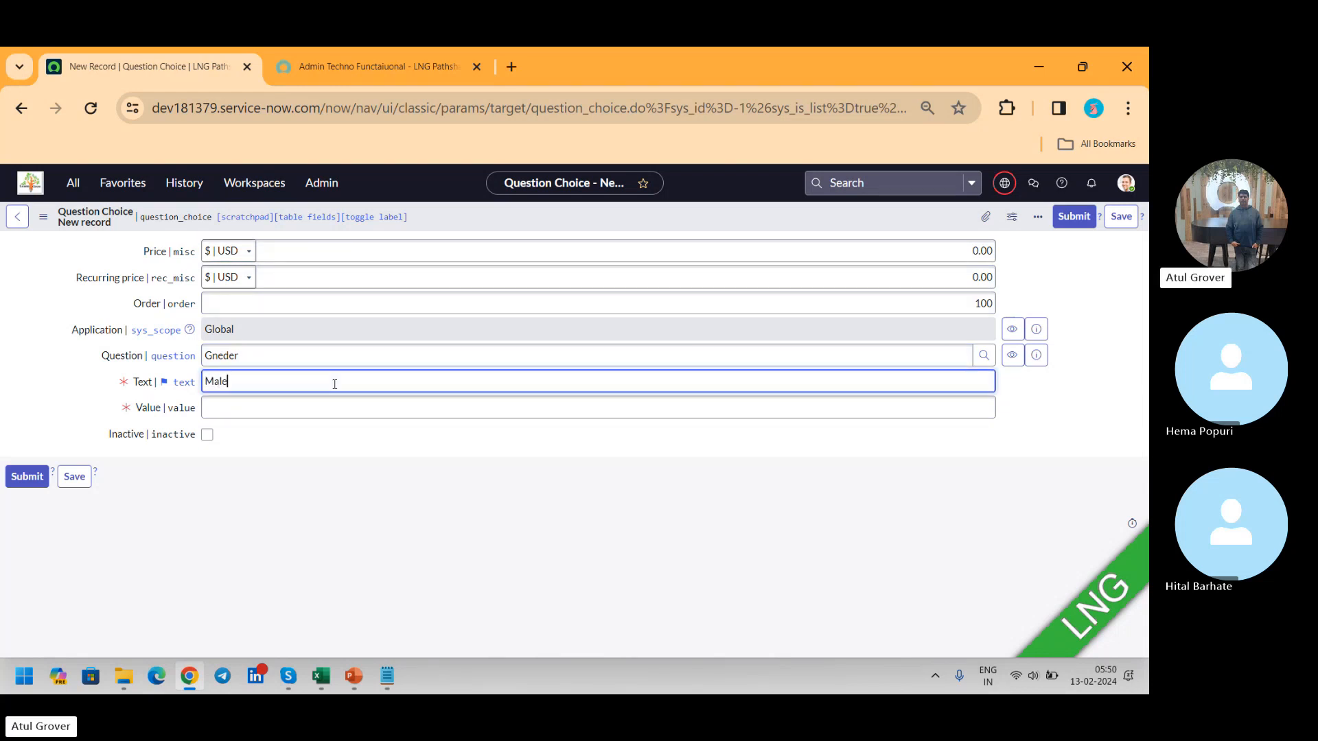
pyautogui.press('Tab')
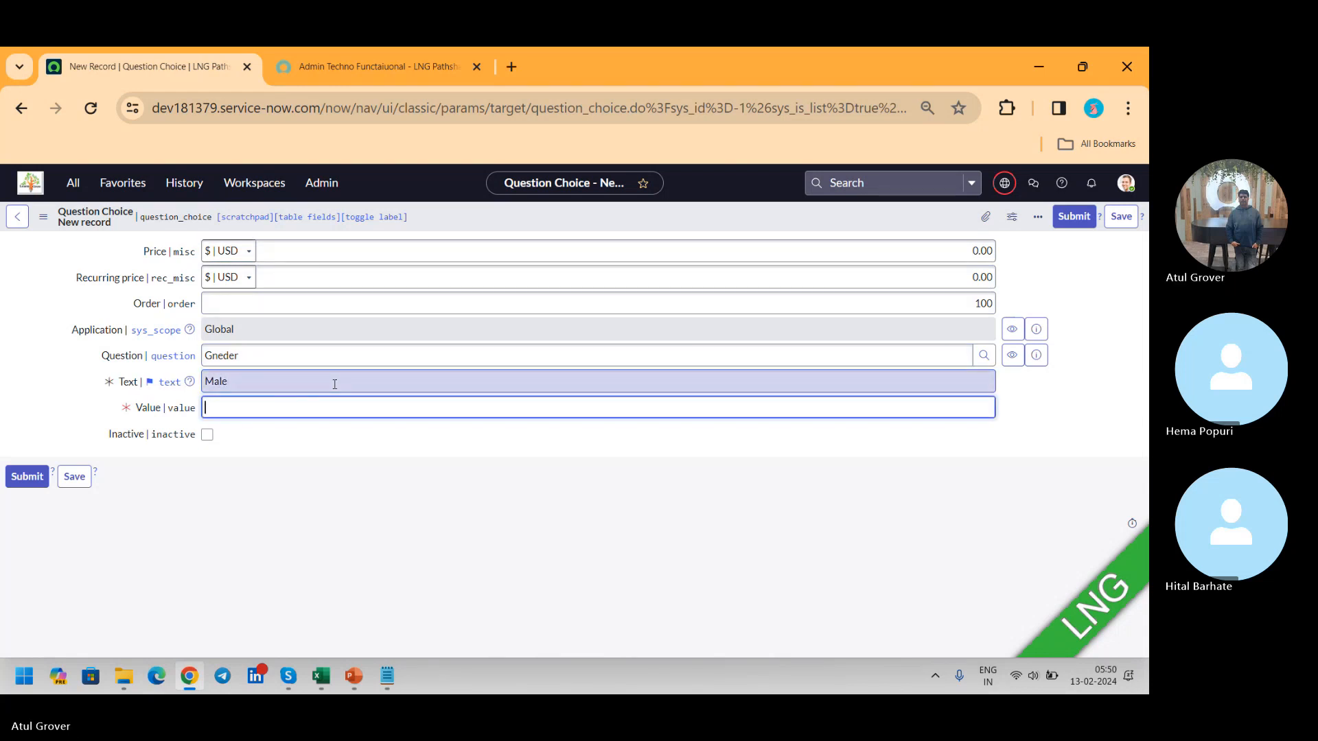
pyautogui.write('M')
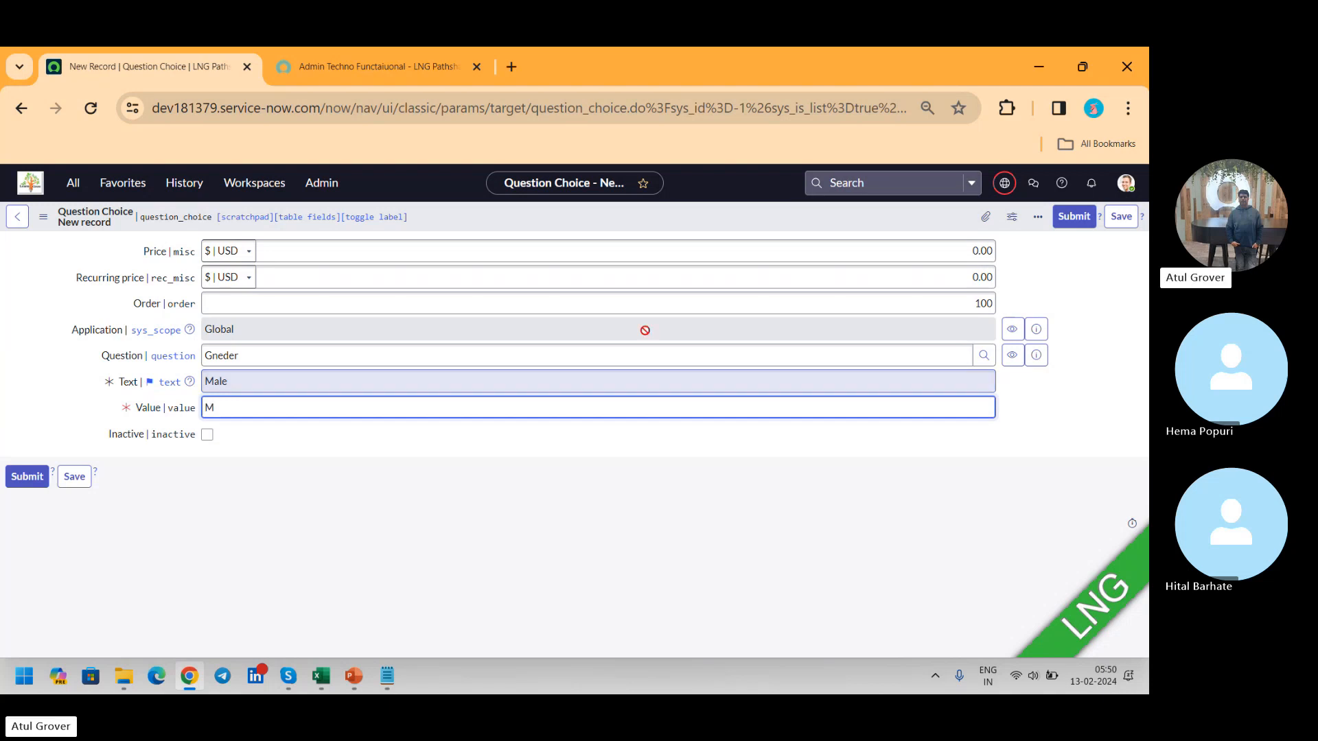
pyautogui.click(1063, 219)
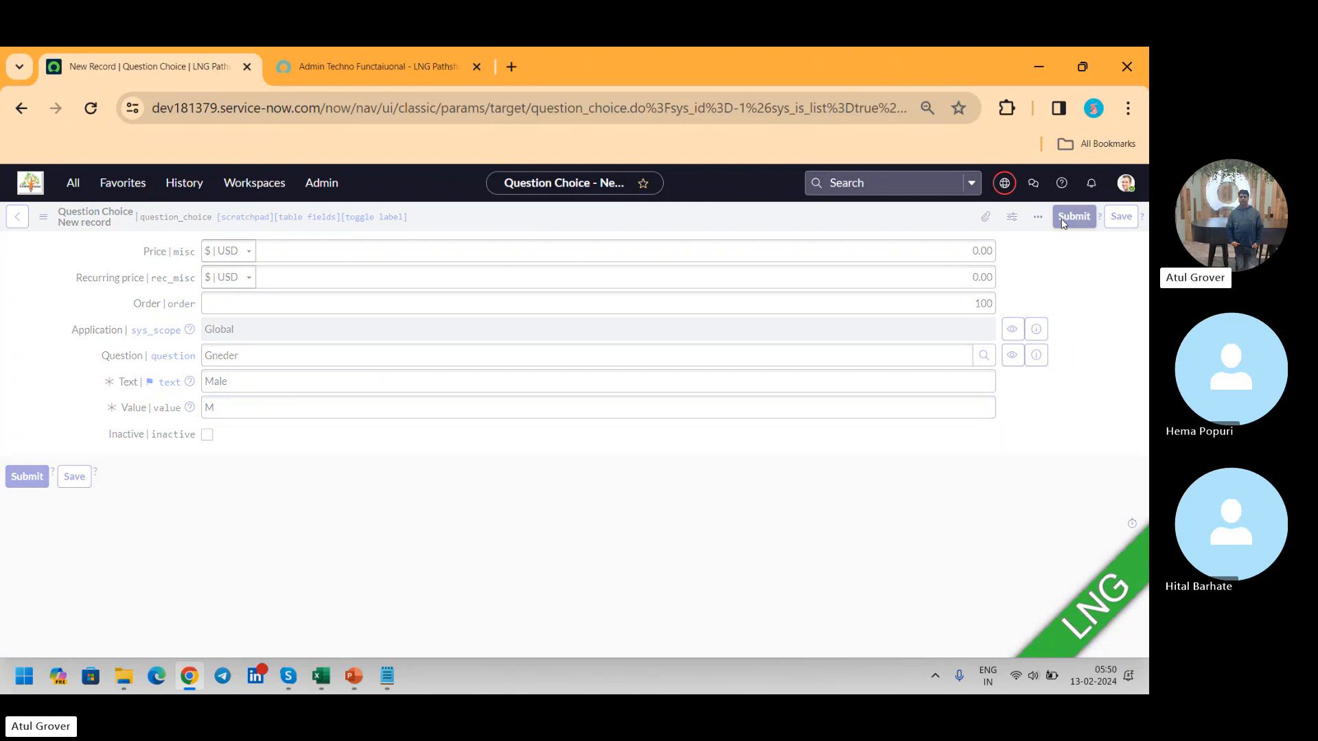
# Step: Reload the catalog item's portal page to check the Male option under Gneder, and return to the variable record
pyautogui.click(372, 56)
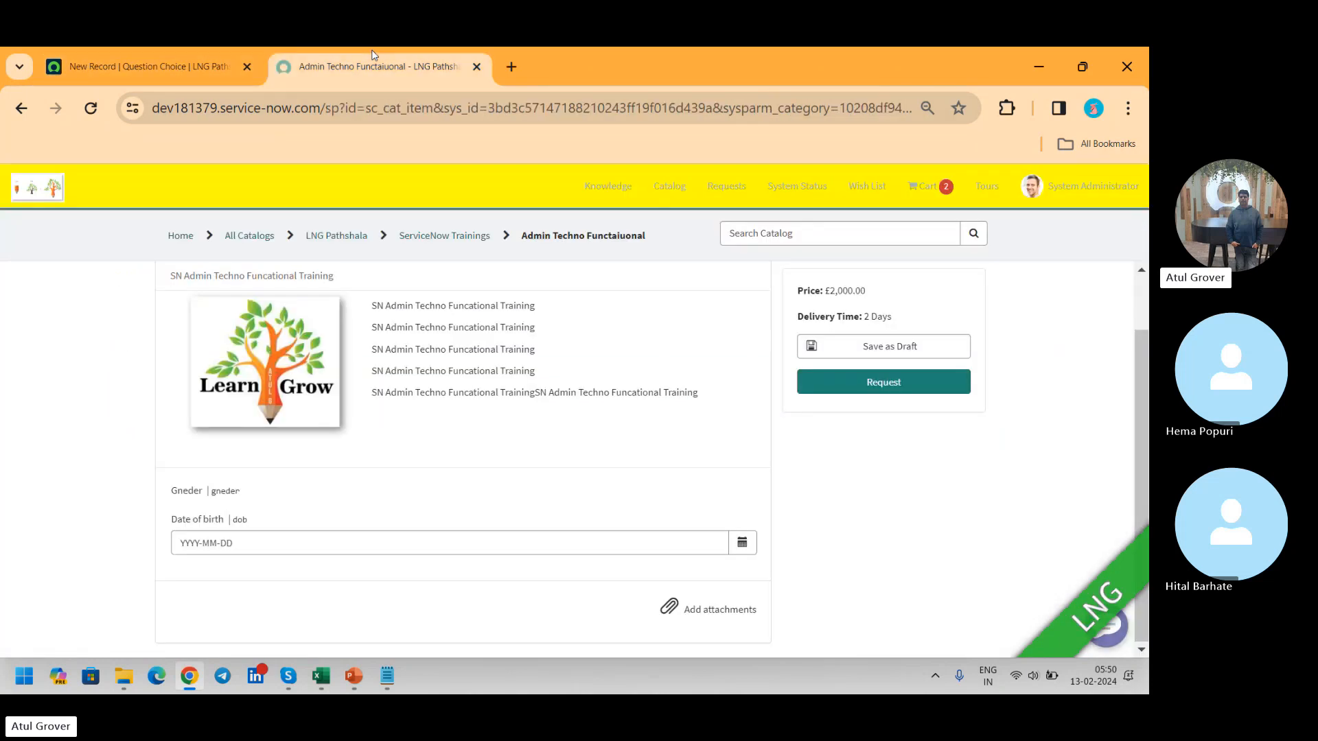
pyautogui.click(89, 106)
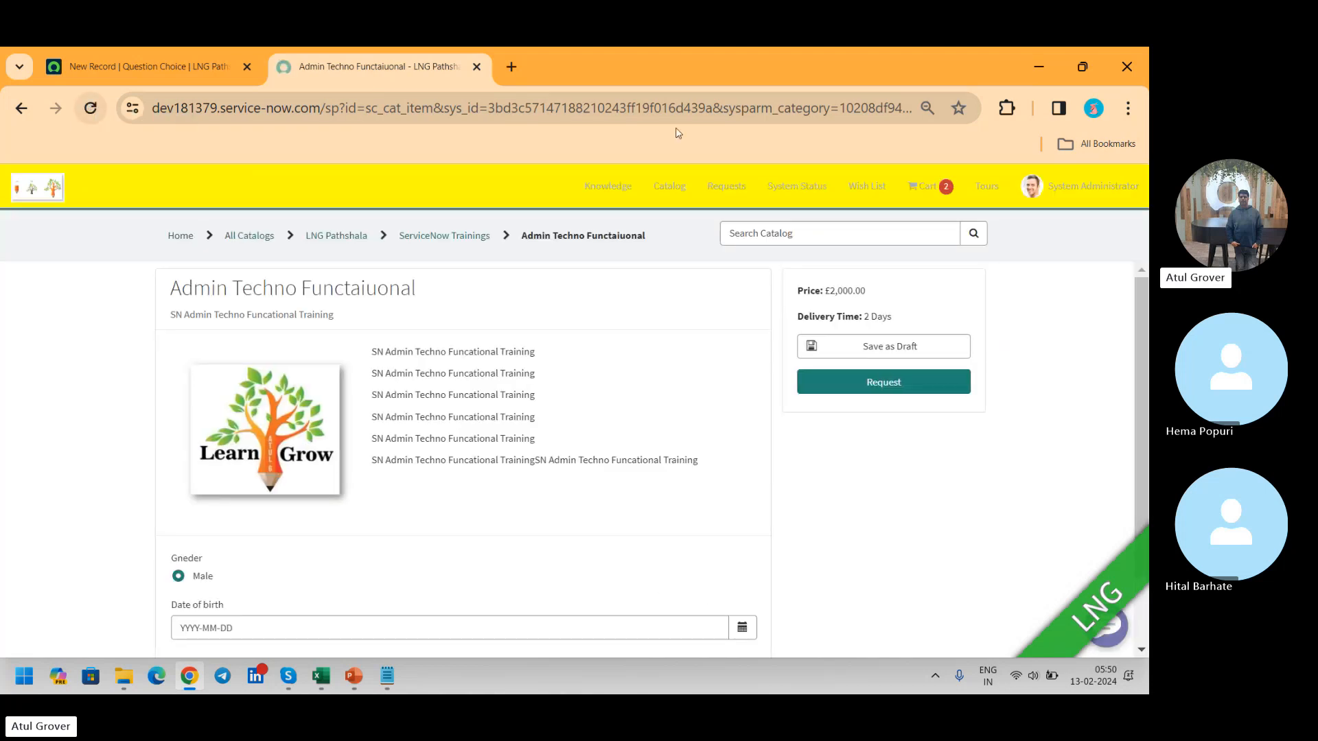
pyautogui.moveTo(1140, 284); pyautogui.dragTo(1139, 388)
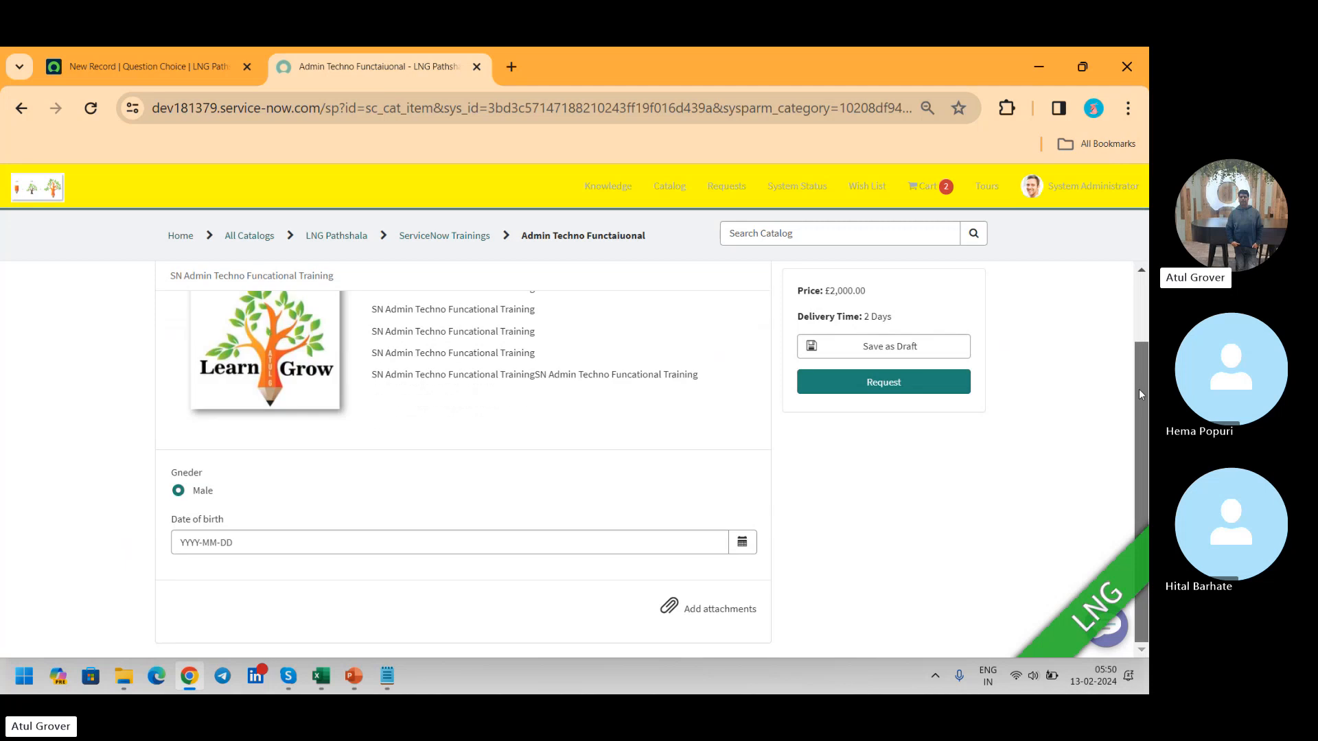
pyautogui.doubleClick(164, 617)
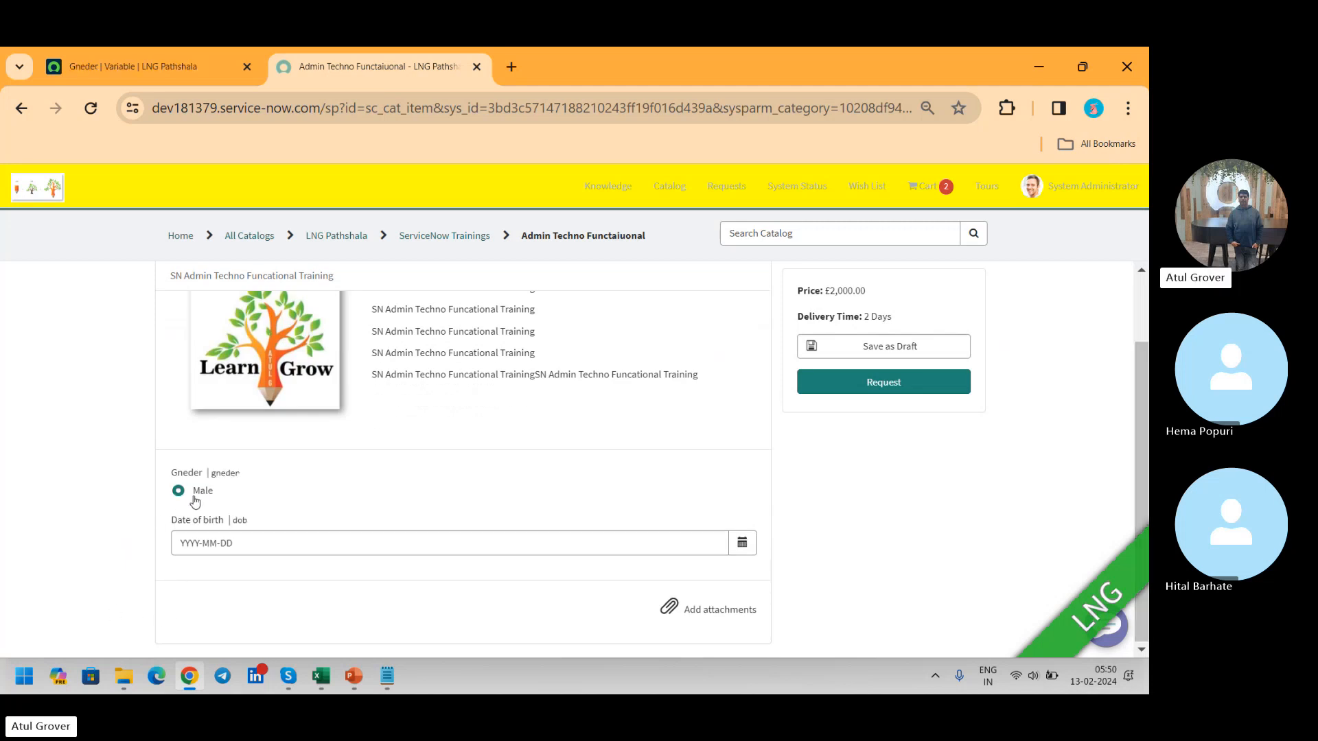
pyautogui.click(131, 67)
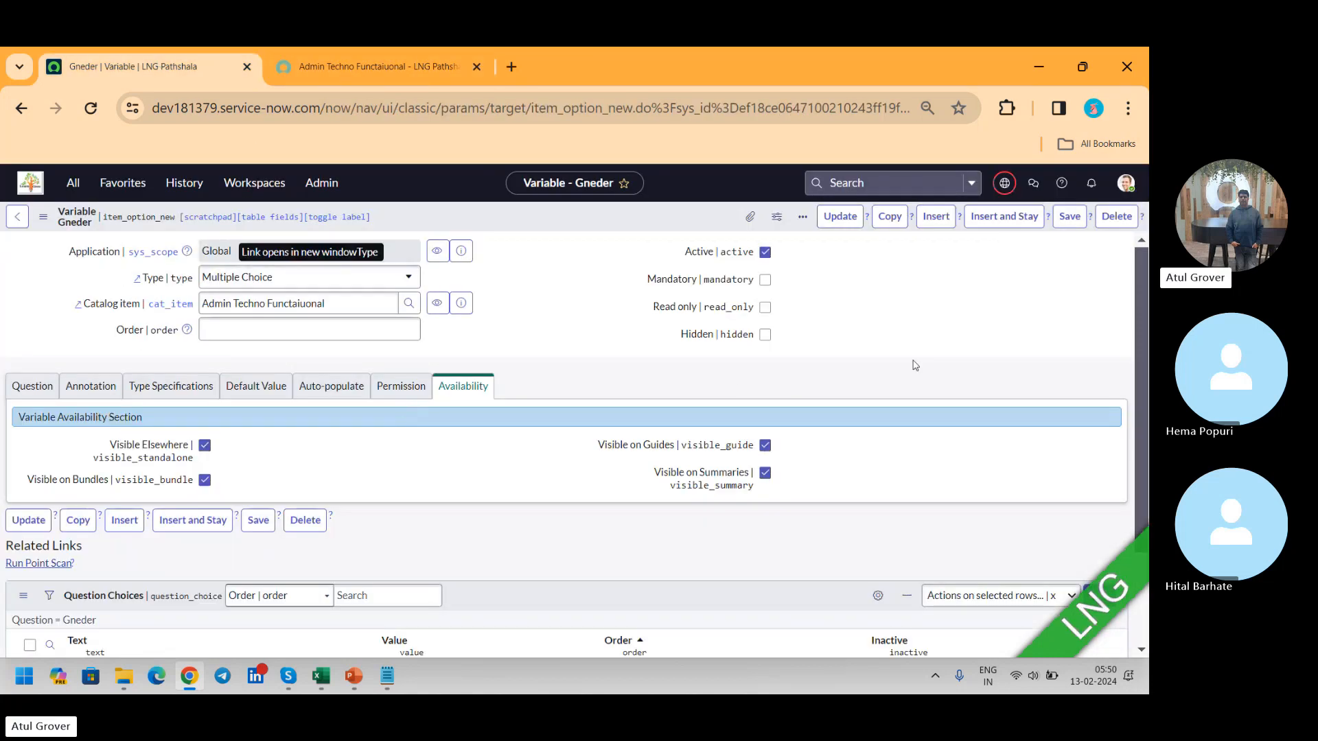
# Step: Start a new inline row in the variable's question choices with the text Female
pyautogui.scroll(-2, 1138, 251)
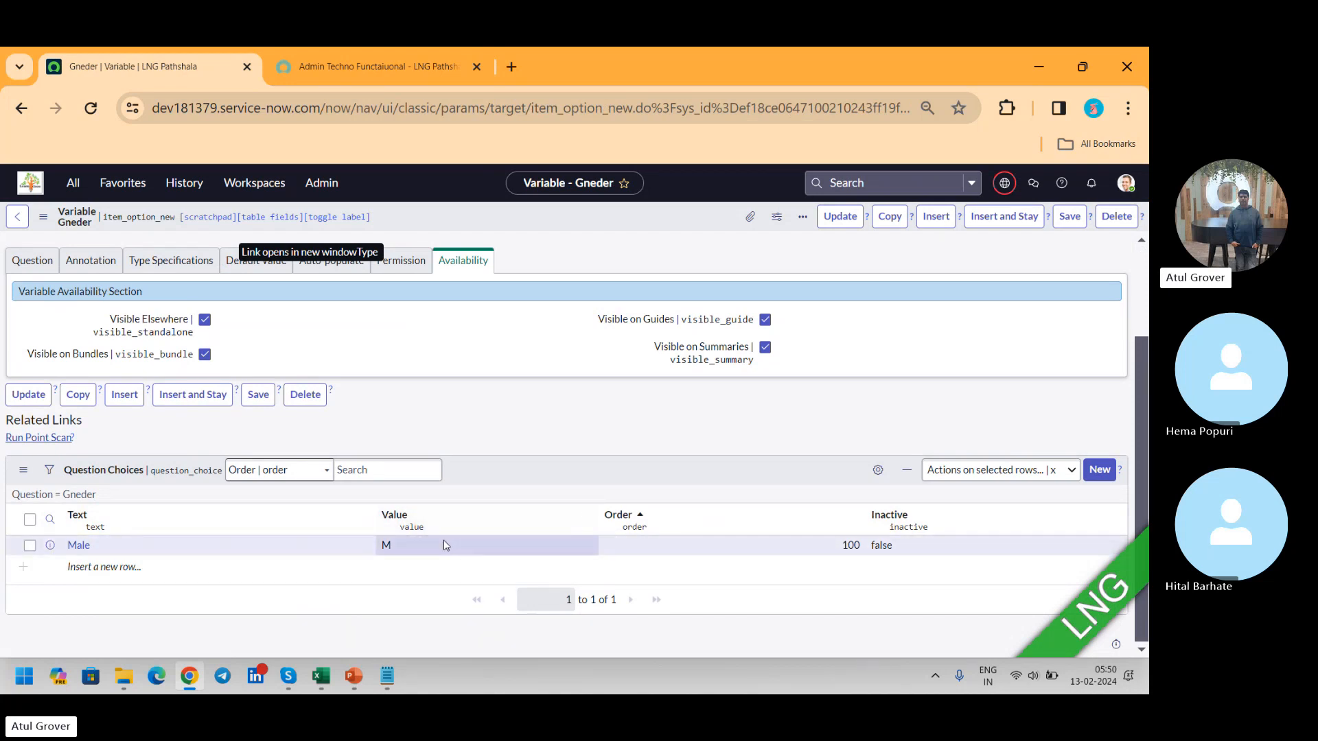
pyautogui.click(169, 568)
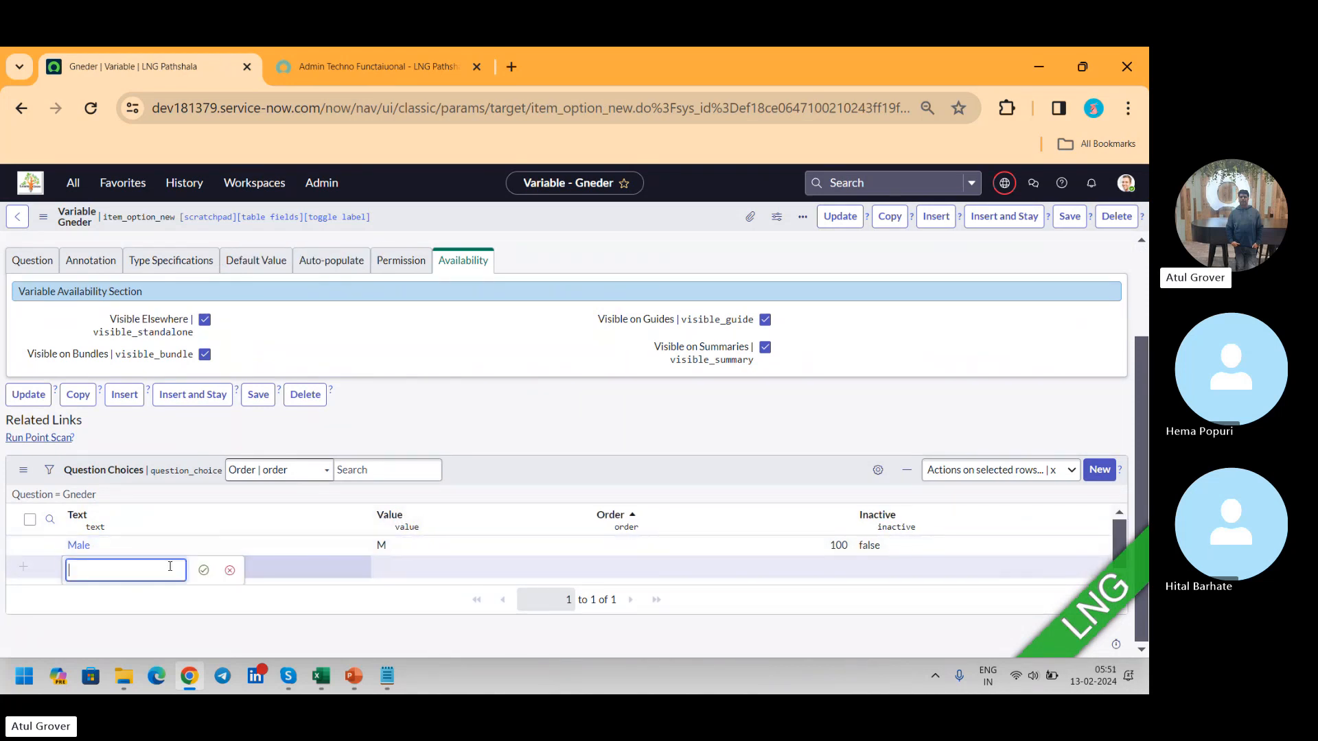
pyautogui.write('Femlae')
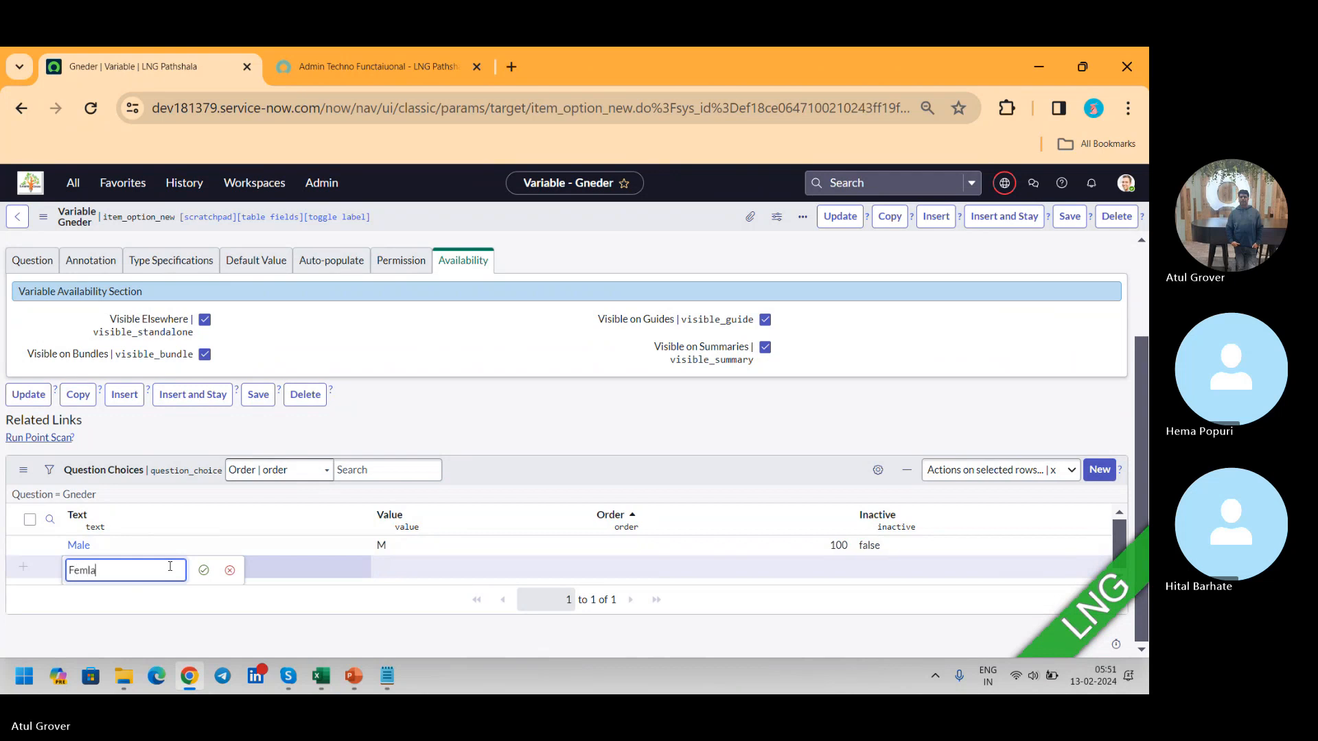
pyautogui.press('BackSpace')
pyautogui.press('BackSpace')
pyautogui.press('BackSpace')
pyautogui.write('ale')
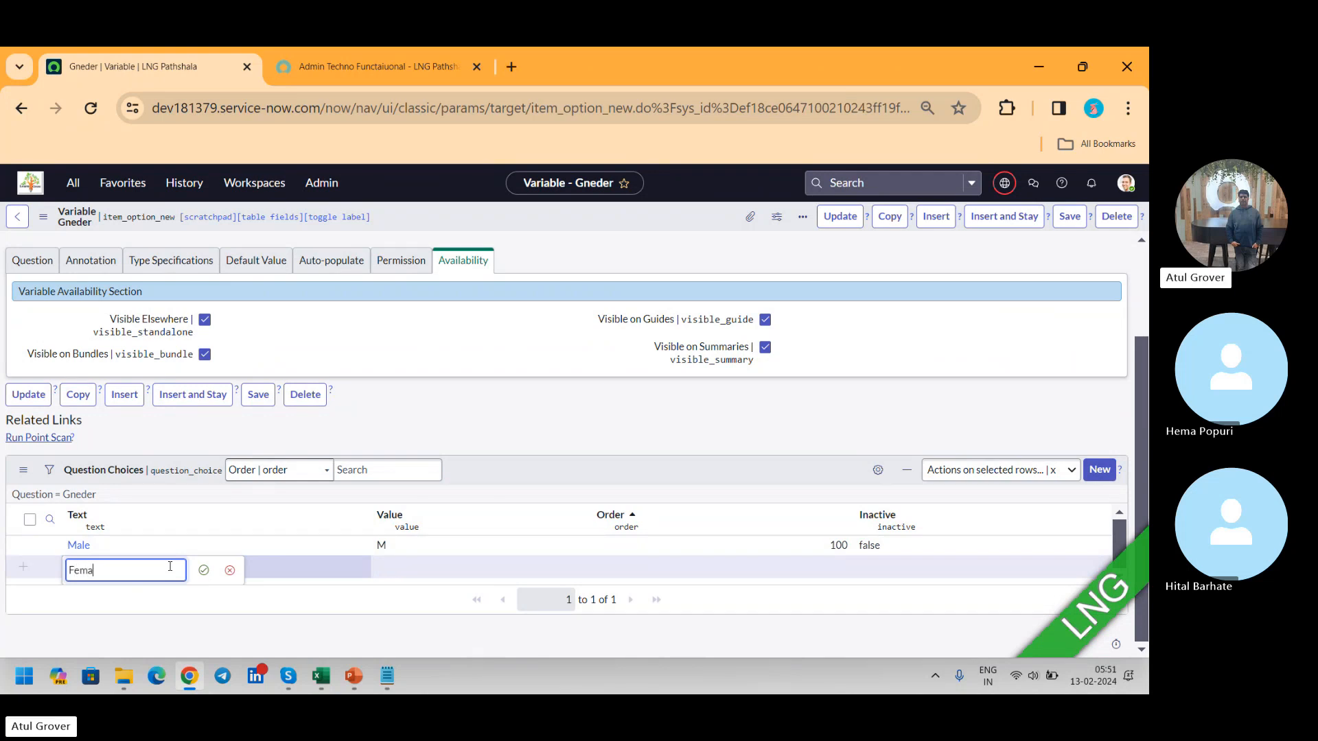
pyautogui.press('Tab')
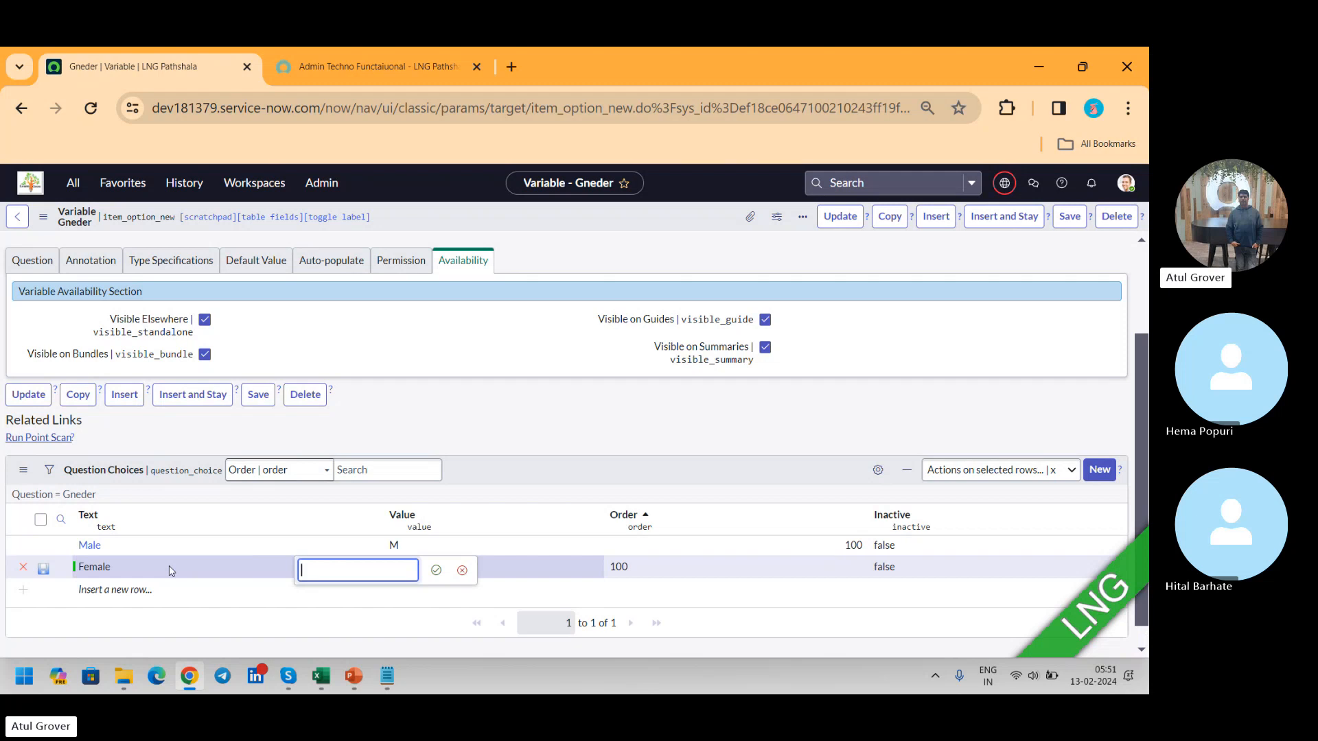
# Step: Give the Female row the value F and order 110, and try to store it by saving the whole variable record
pyautogui.write('F')
pyautogui.press('Tab')
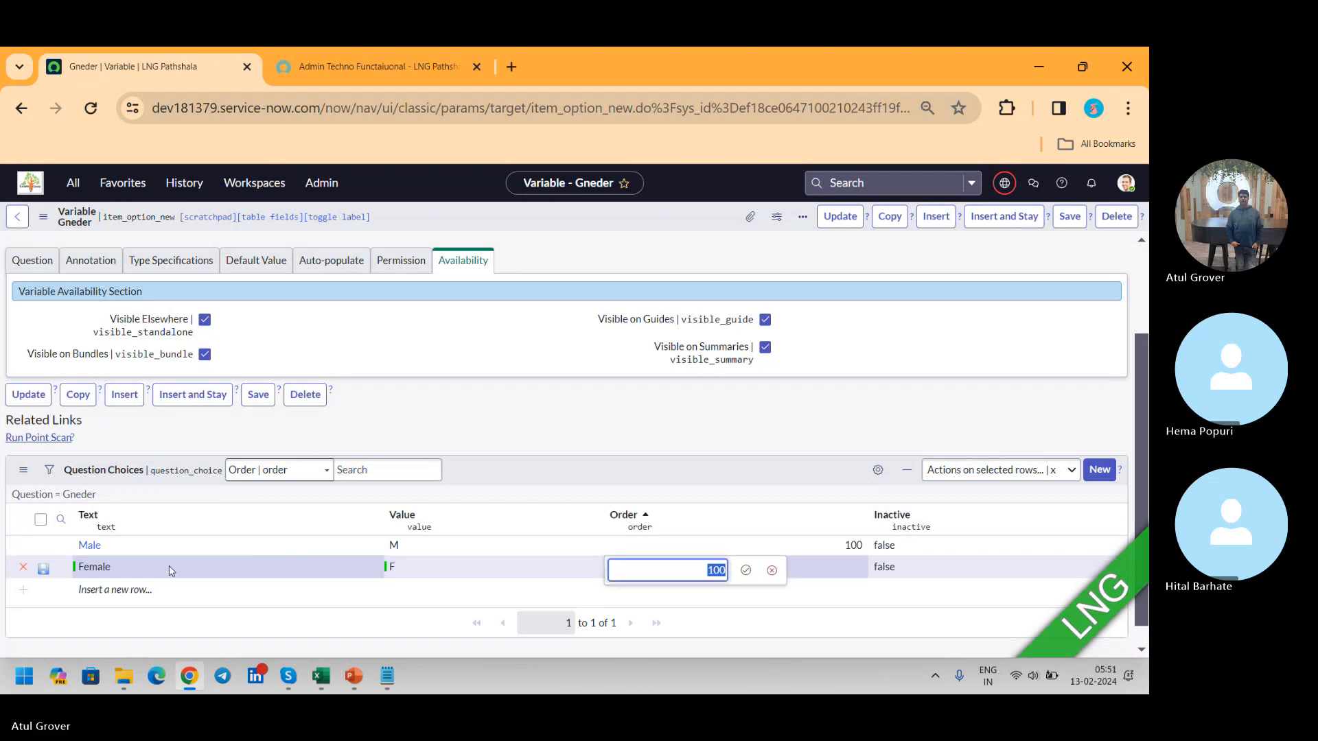
pyautogui.write('1')
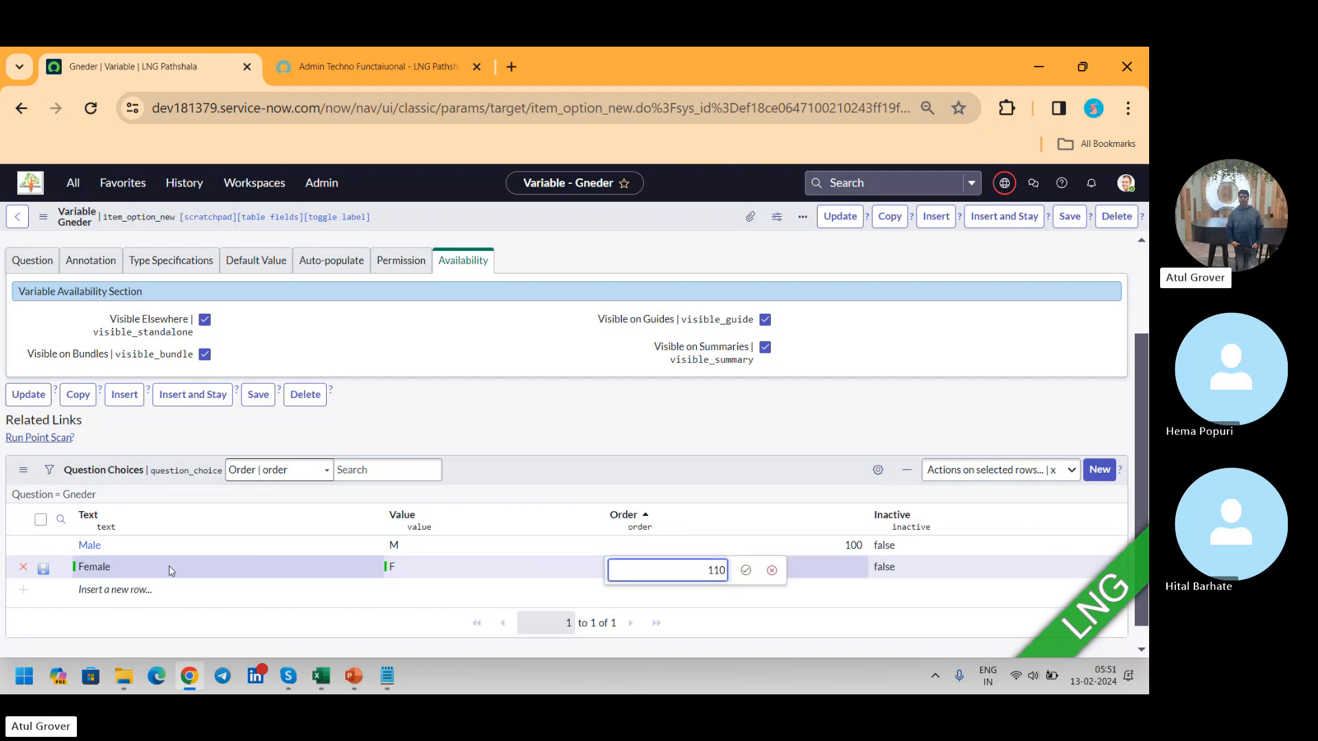
pyautogui.press('Tab')
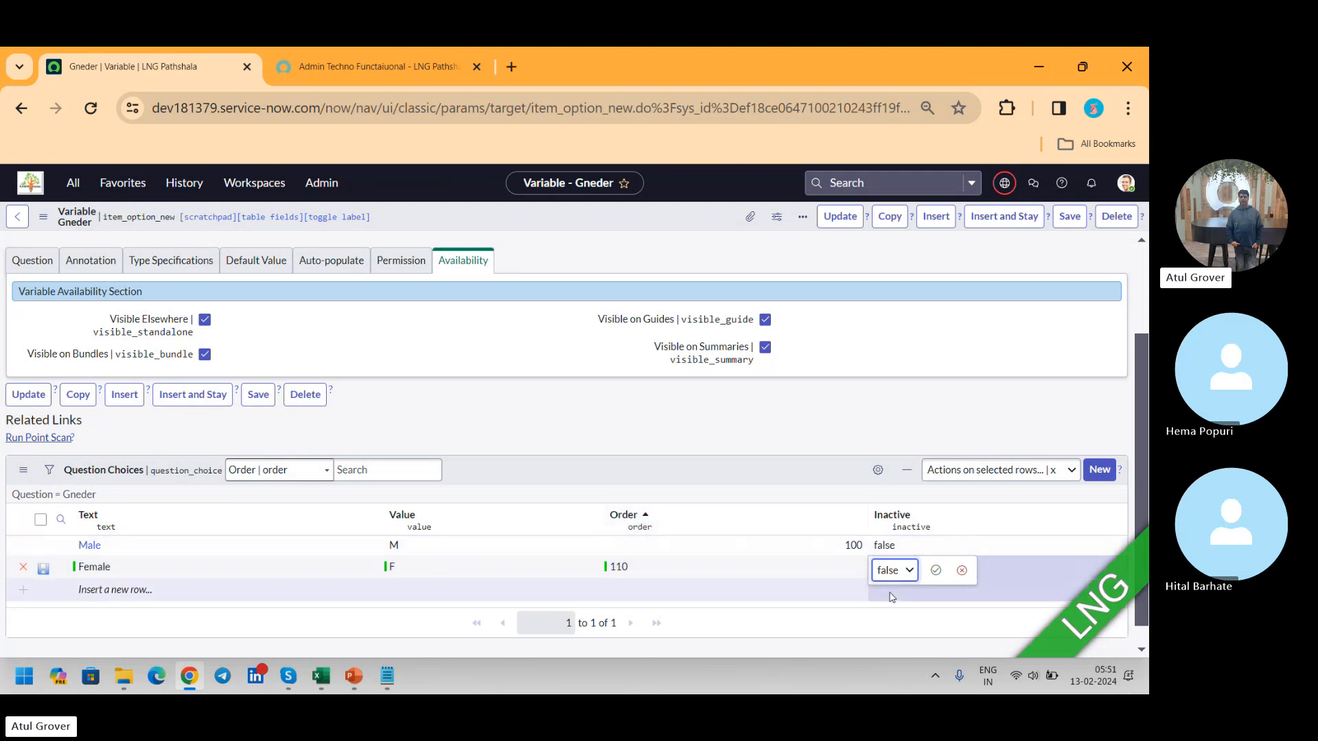
pyautogui.click(936, 570)
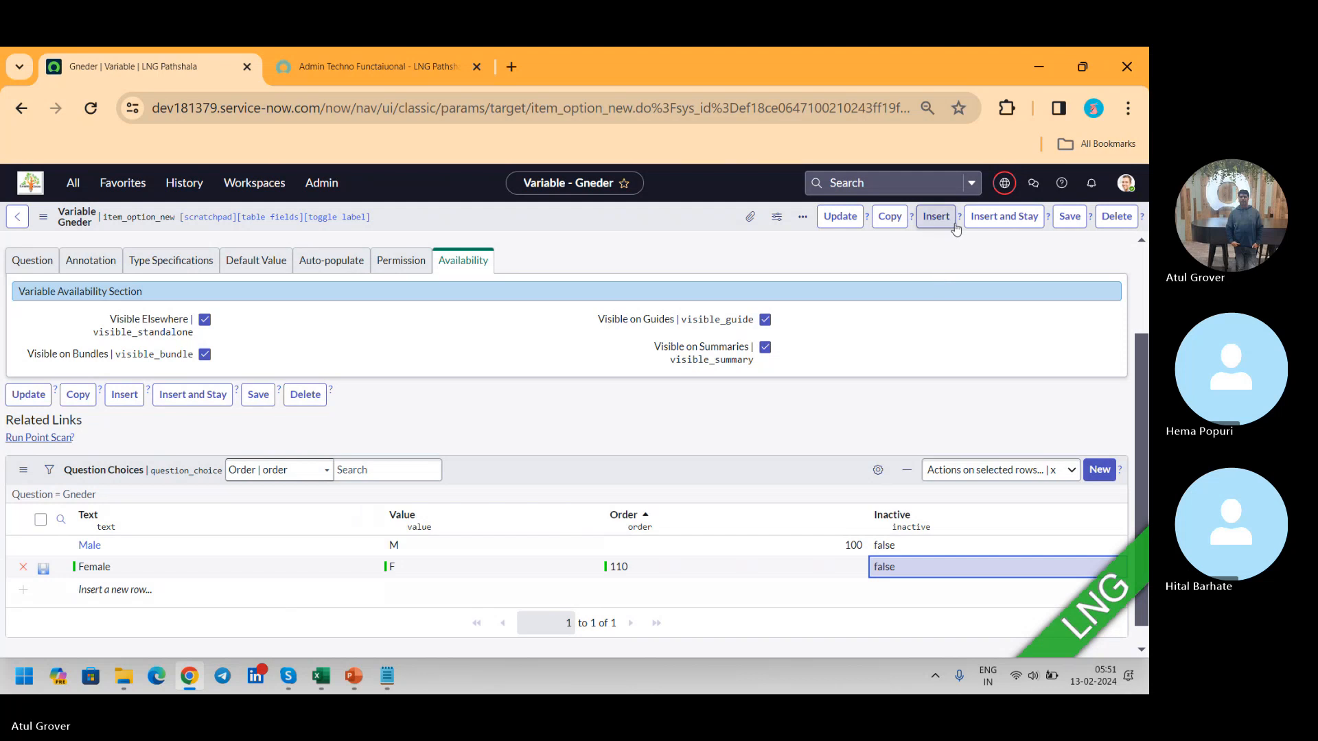
pyautogui.click(1073, 225)
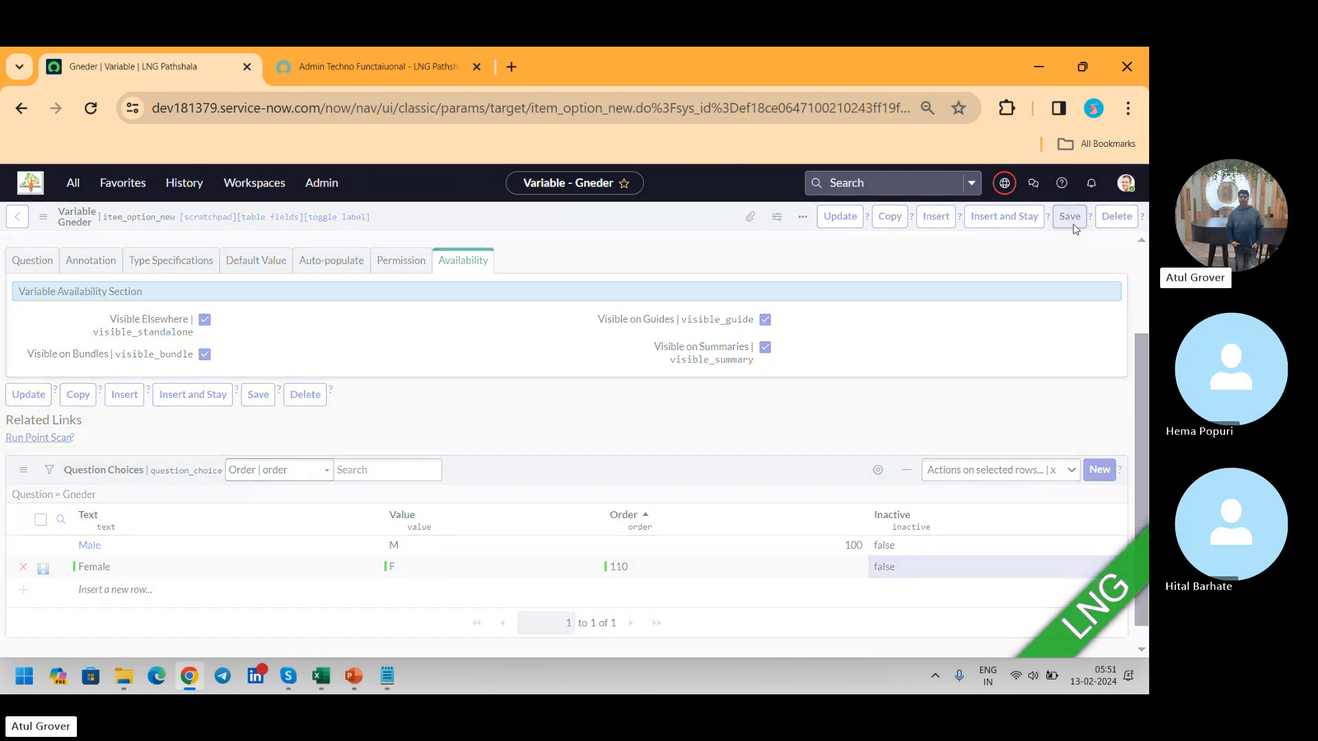
# Step: Reload the portal page to look for the Female option under Gneder, and go back to the variable record
pyautogui.click(366, 65)
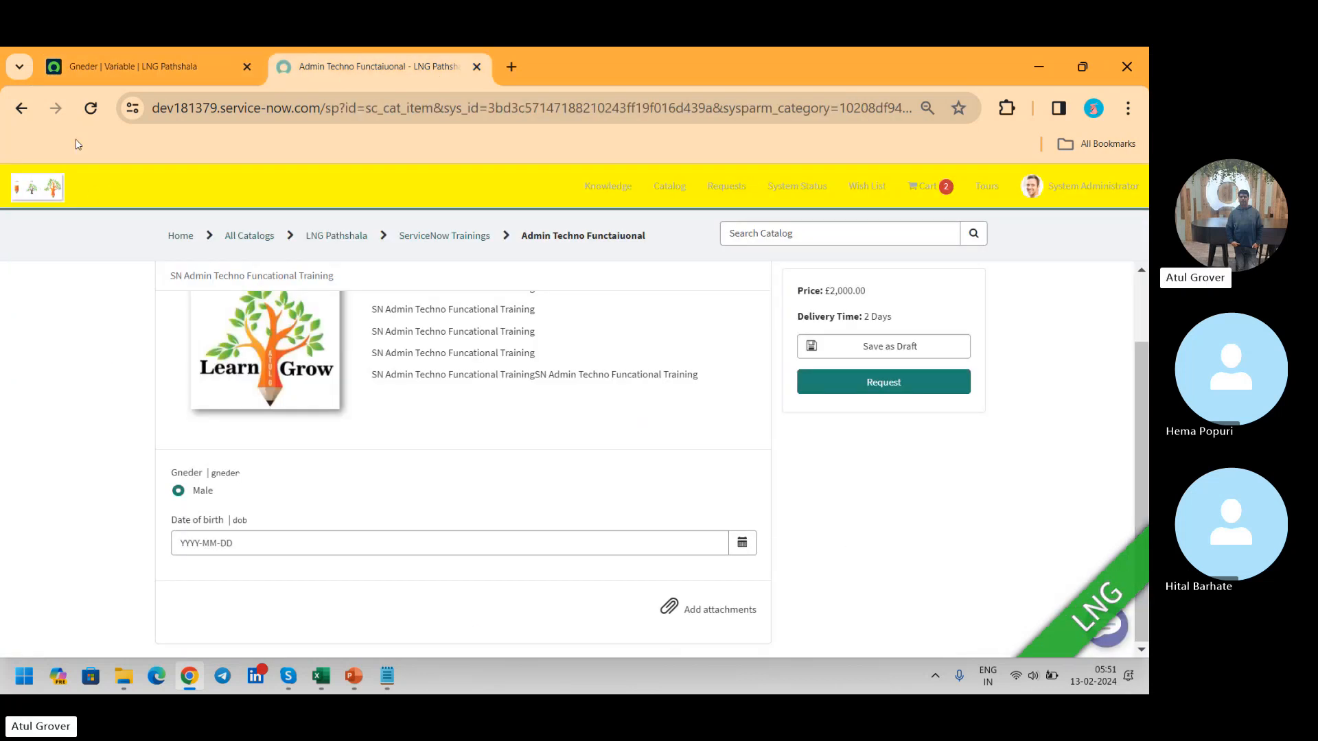
pyautogui.click(90, 108)
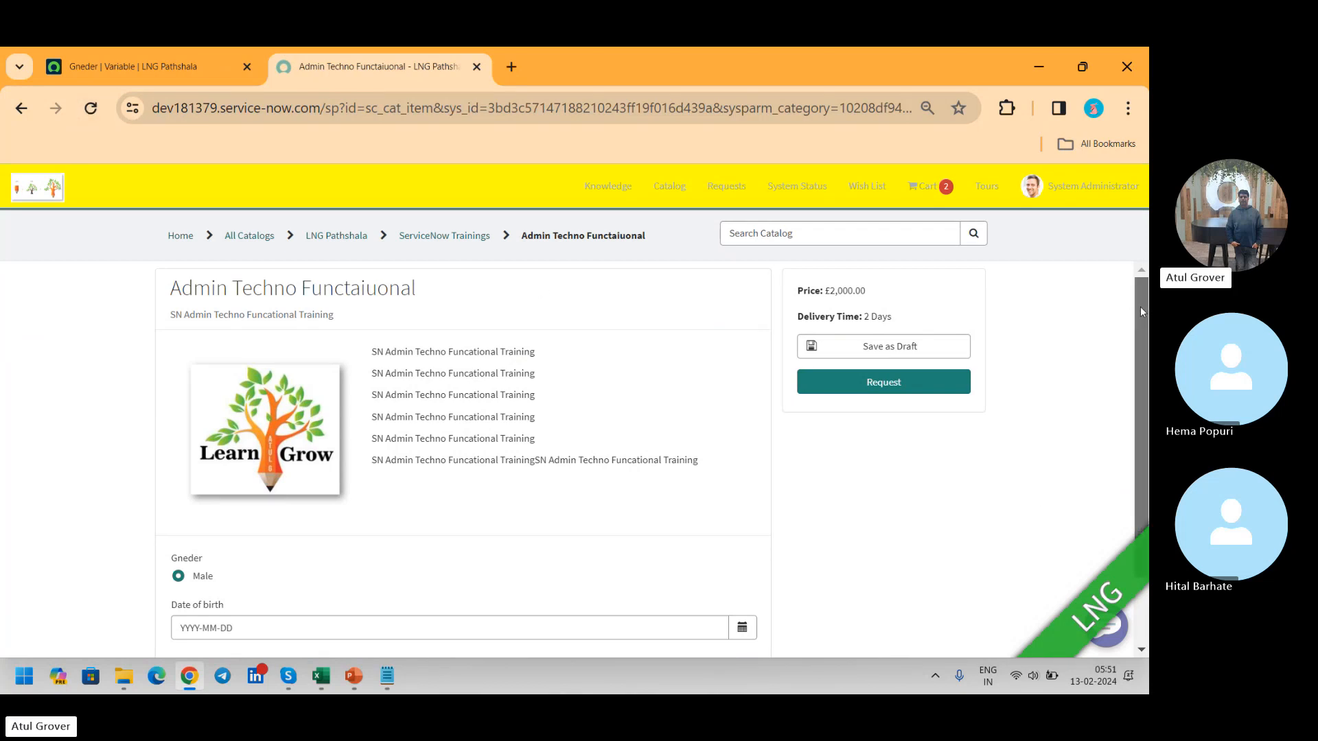
pyautogui.scroll(-2, 1140, 306)
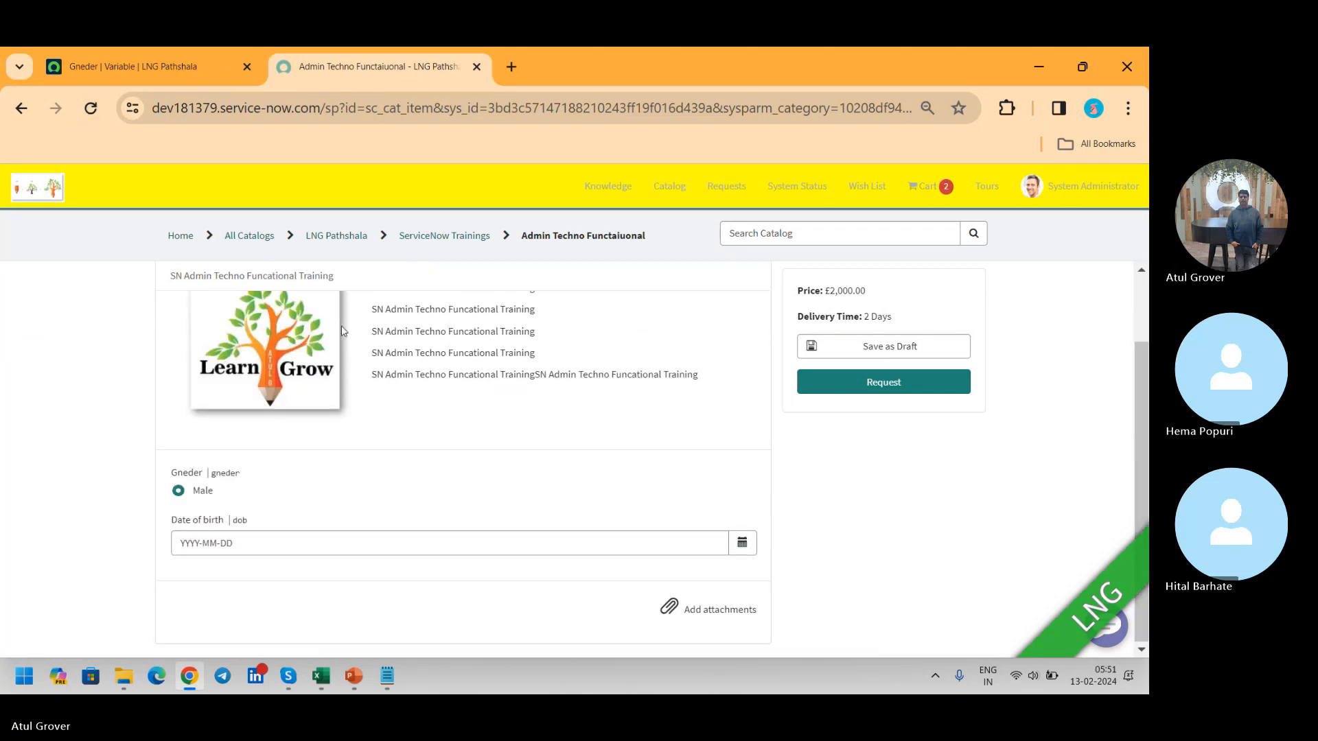
pyautogui.click(98, 108)
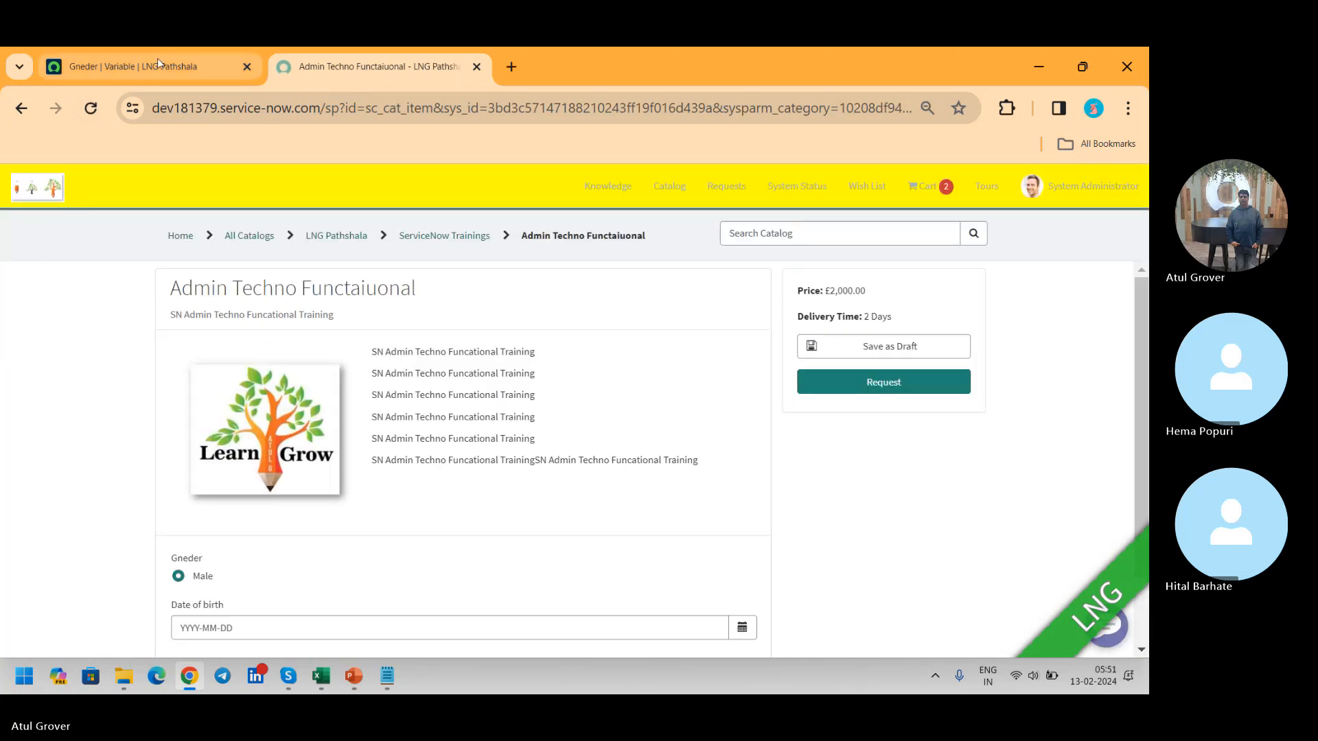
pyautogui.click(157, 67)
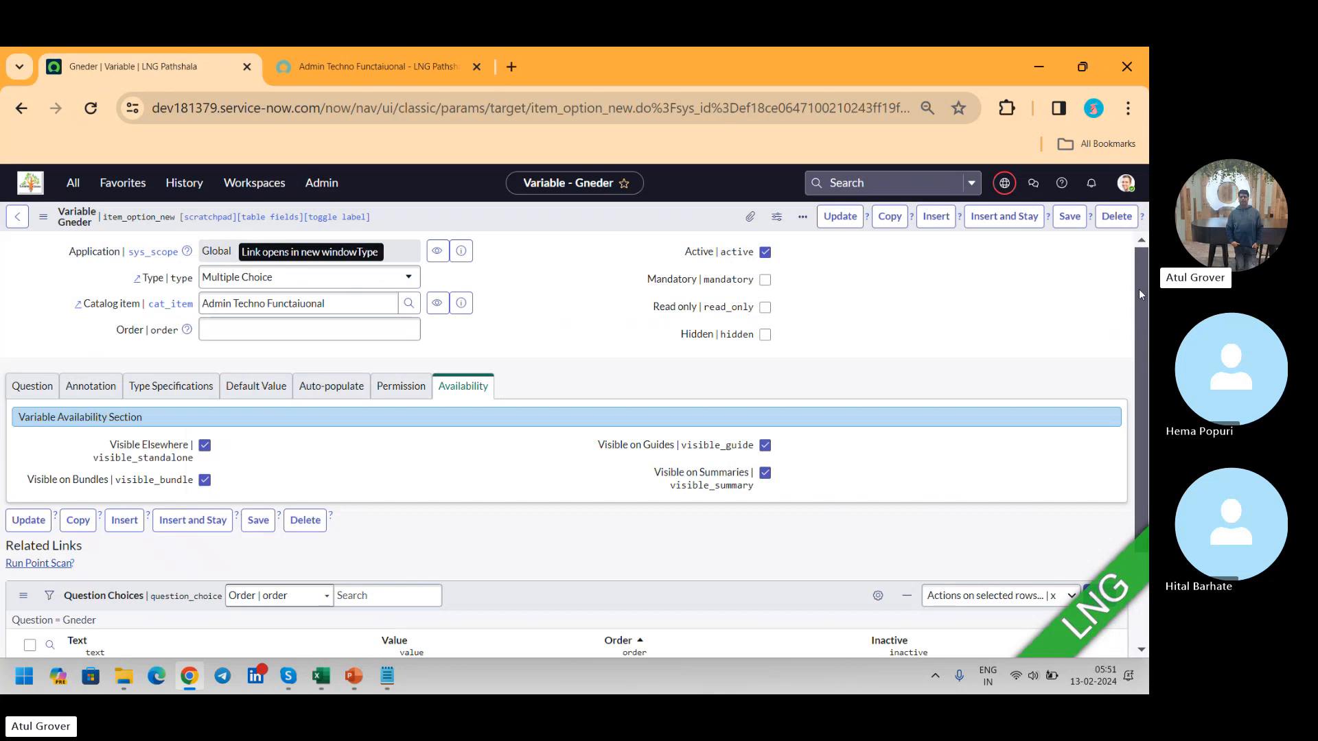
# Step: Add an inline question choice Female with value F and order 110, and save the row itself
pyautogui.scroll(-2, 1139, 290)
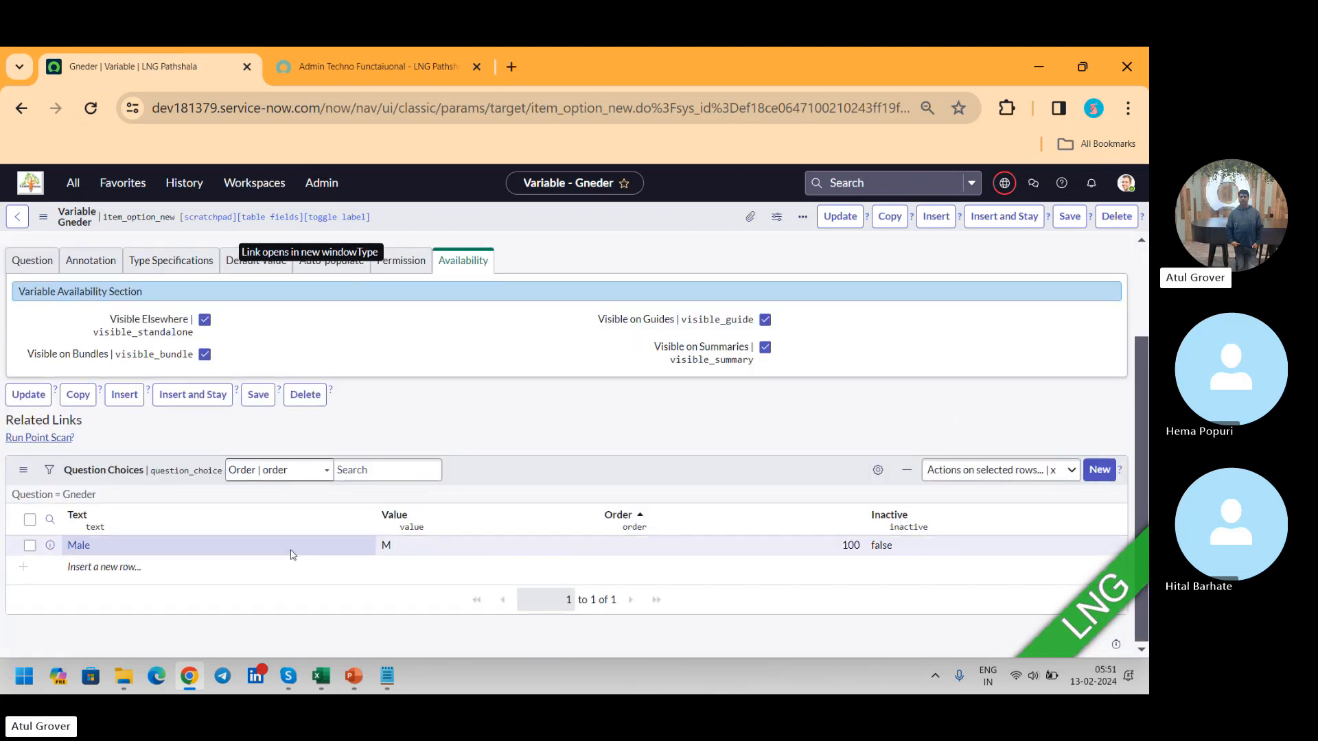
pyautogui.click(99, 567)
pyautogui.doubleClick(100, 567)
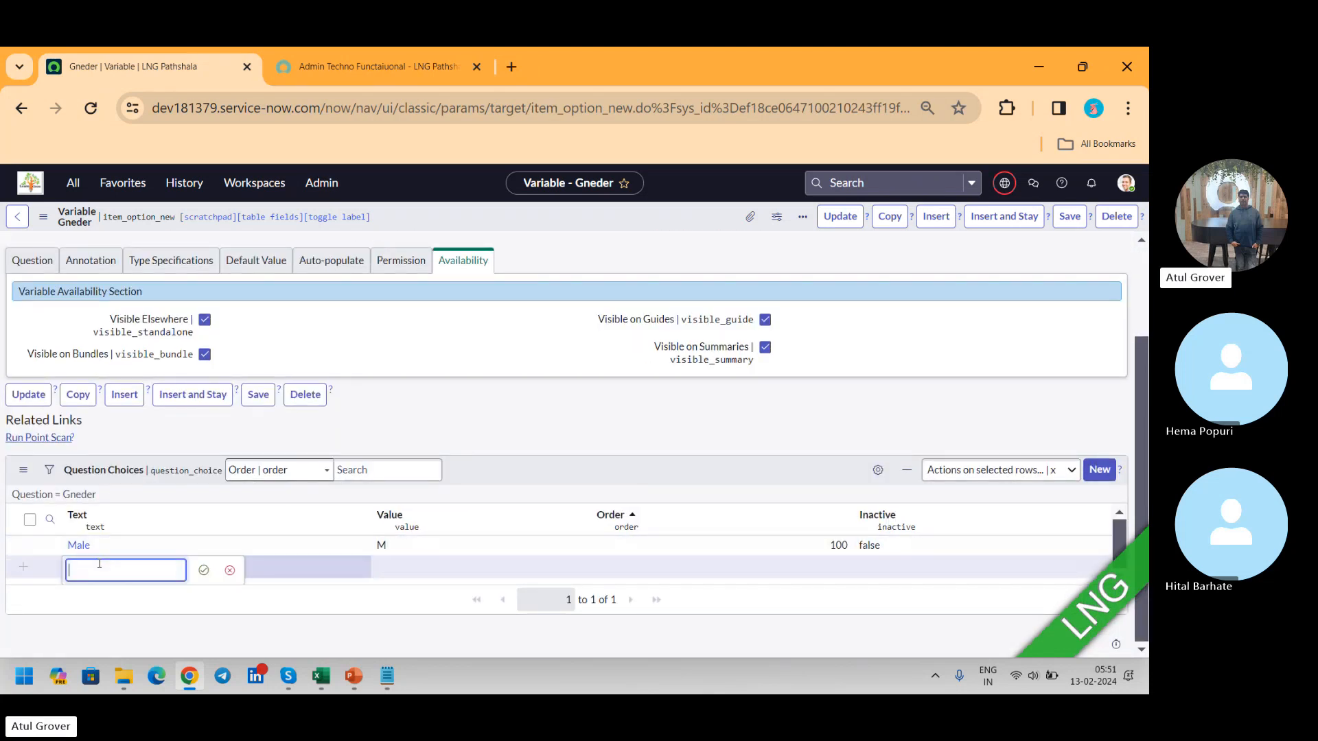
pyautogui.write('Female')
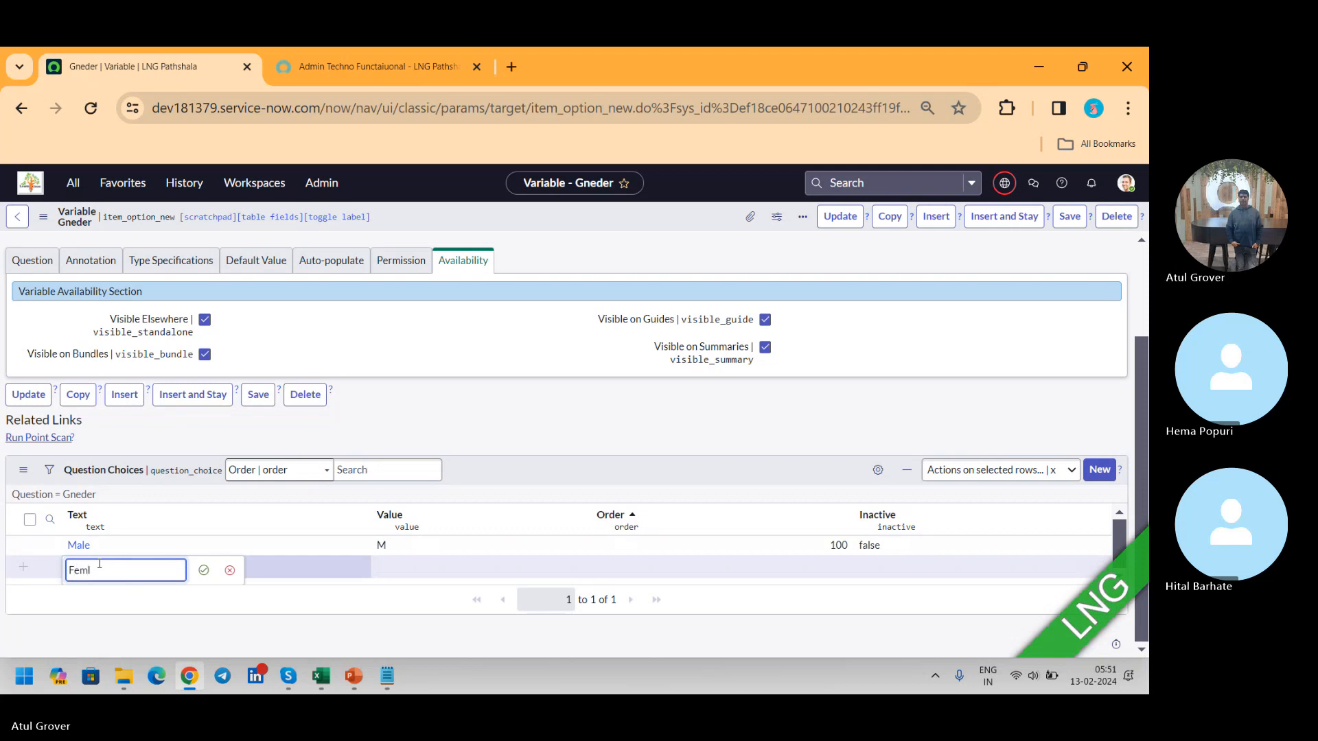
pyautogui.press('Tab')
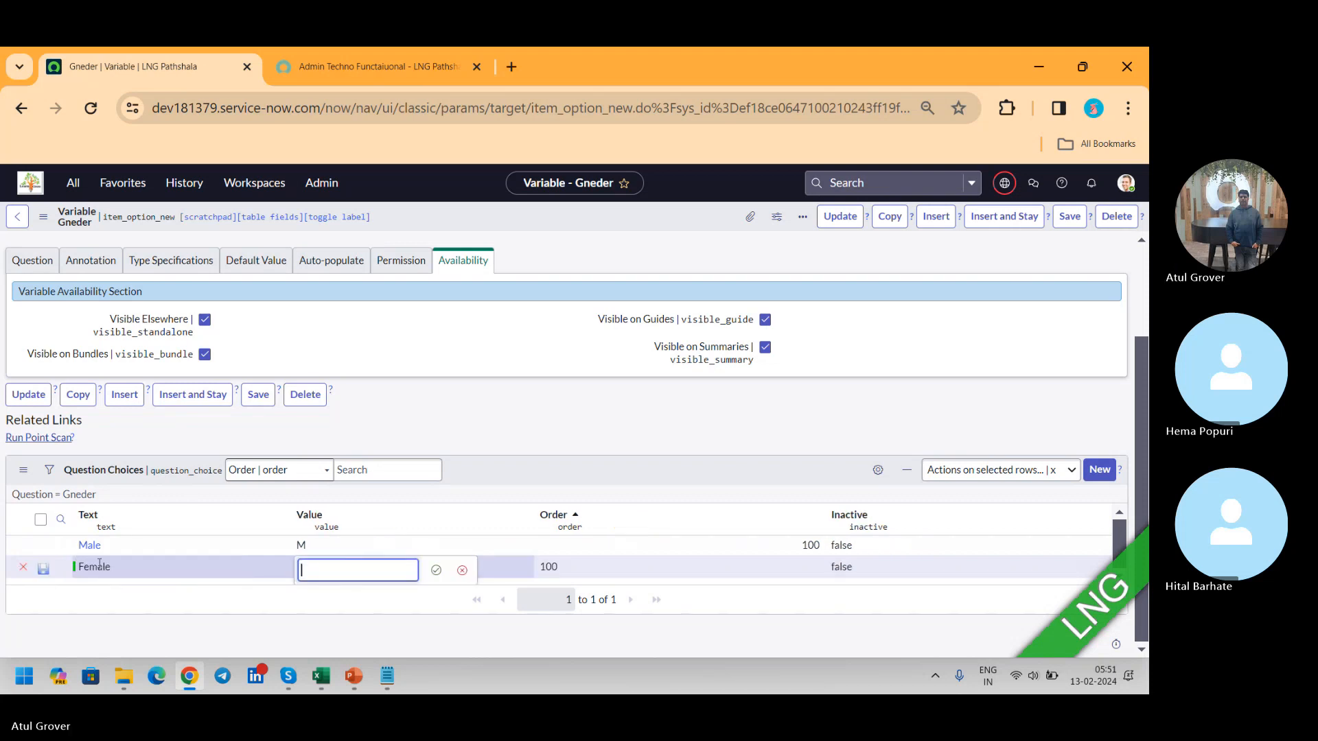
pyautogui.write('F')
pyautogui.press('Tab')
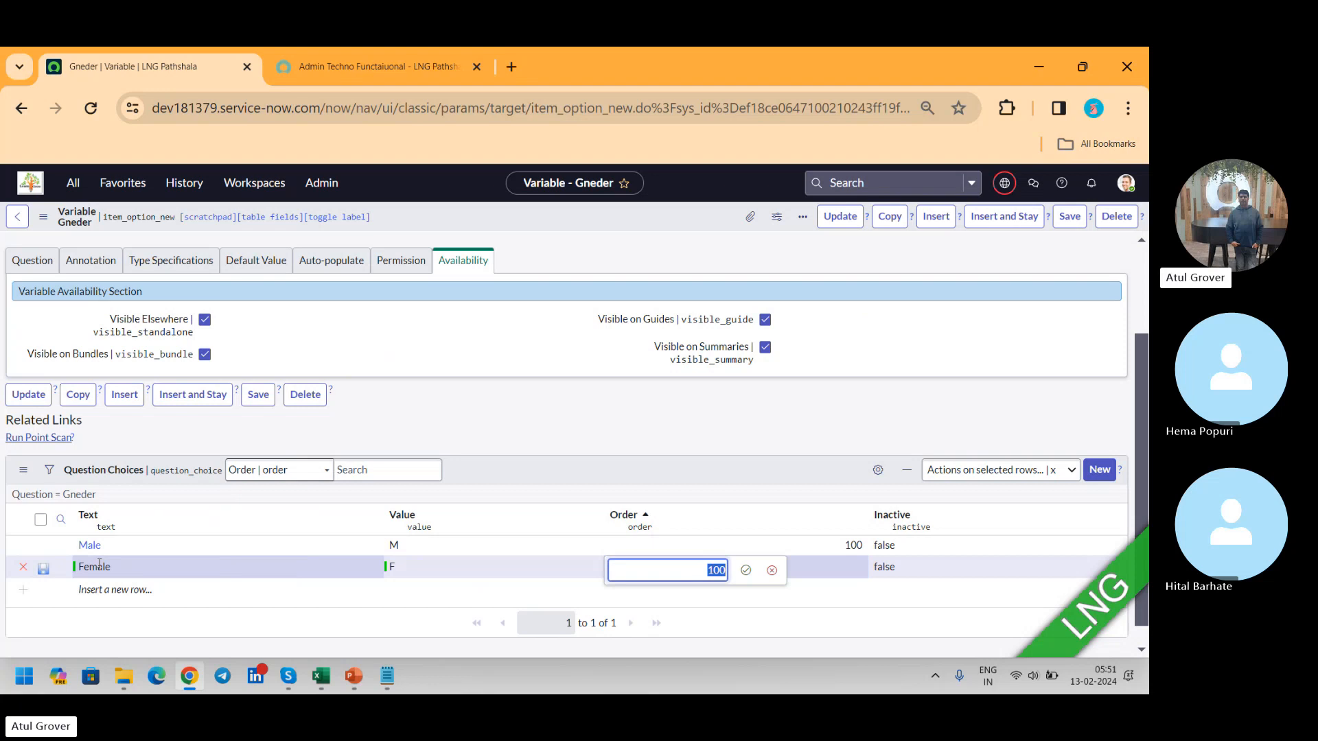
pyautogui.write('11')
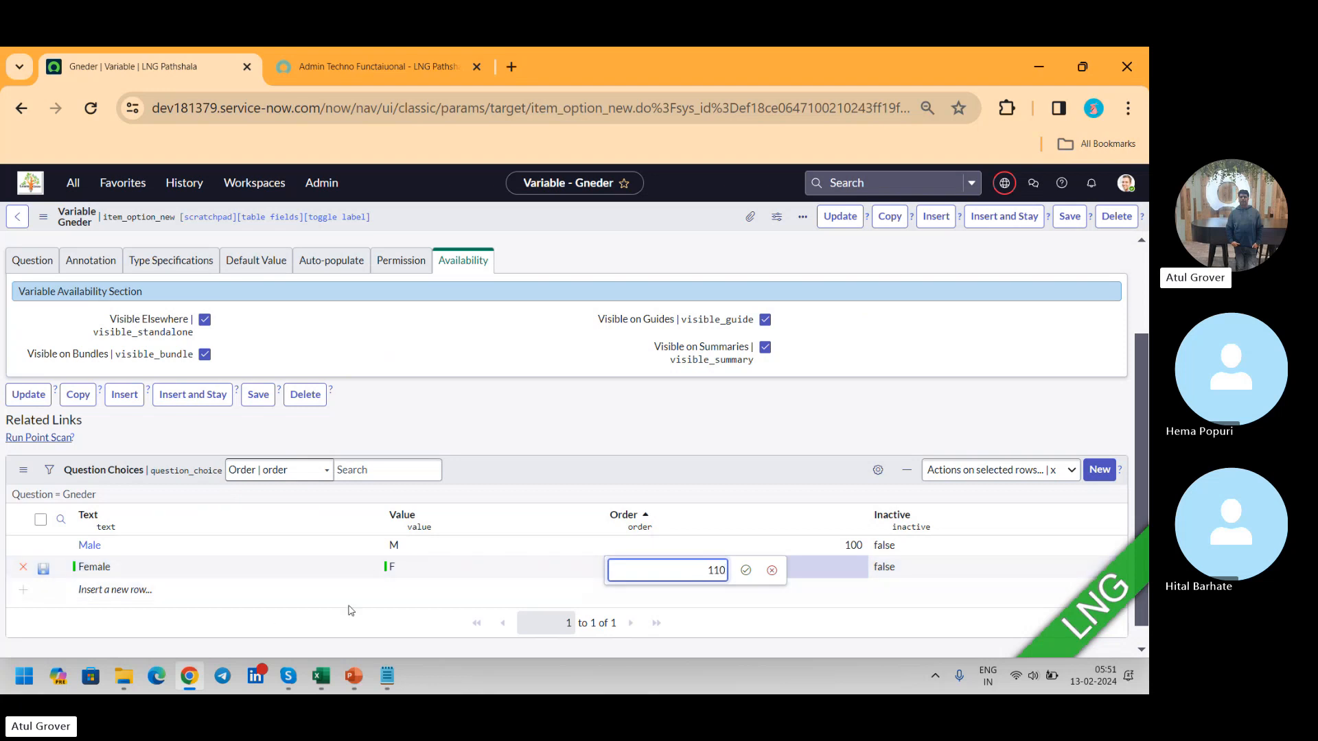
pyautogui.click(744, 573)
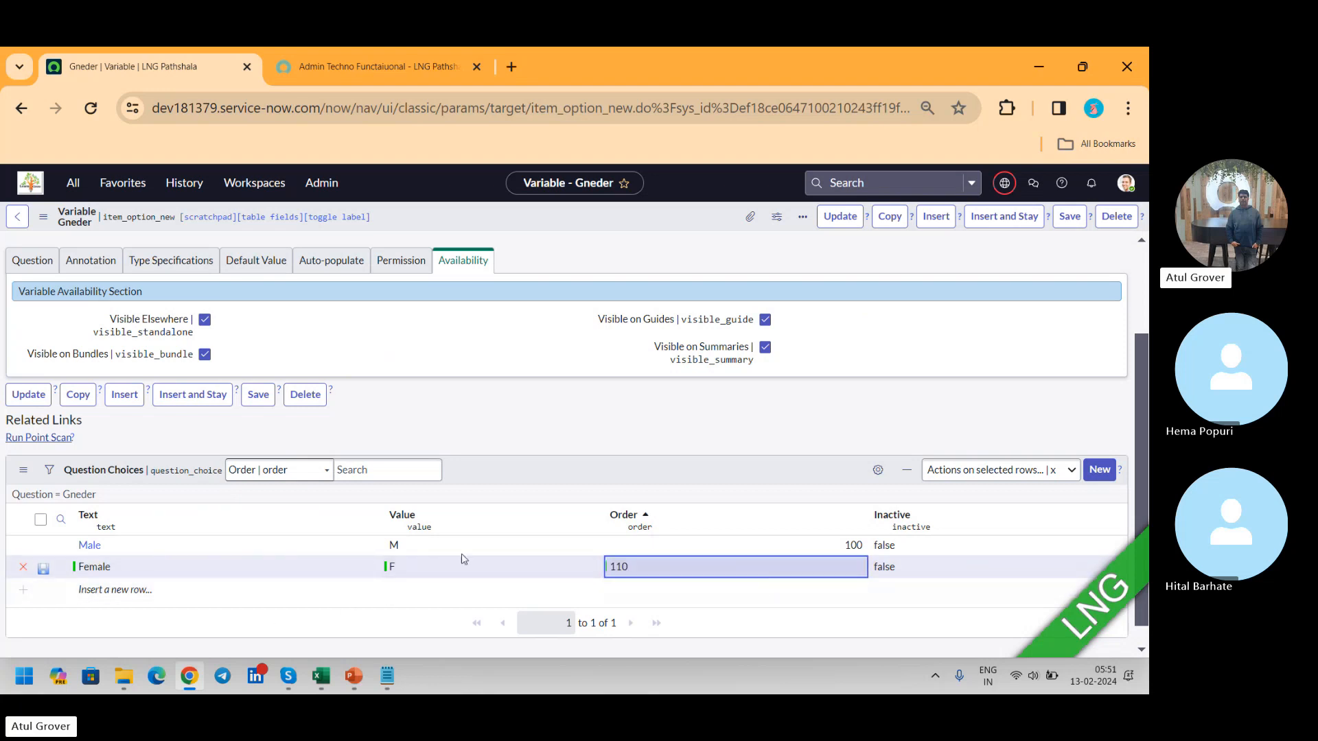
pyautogui.click(43, 570)
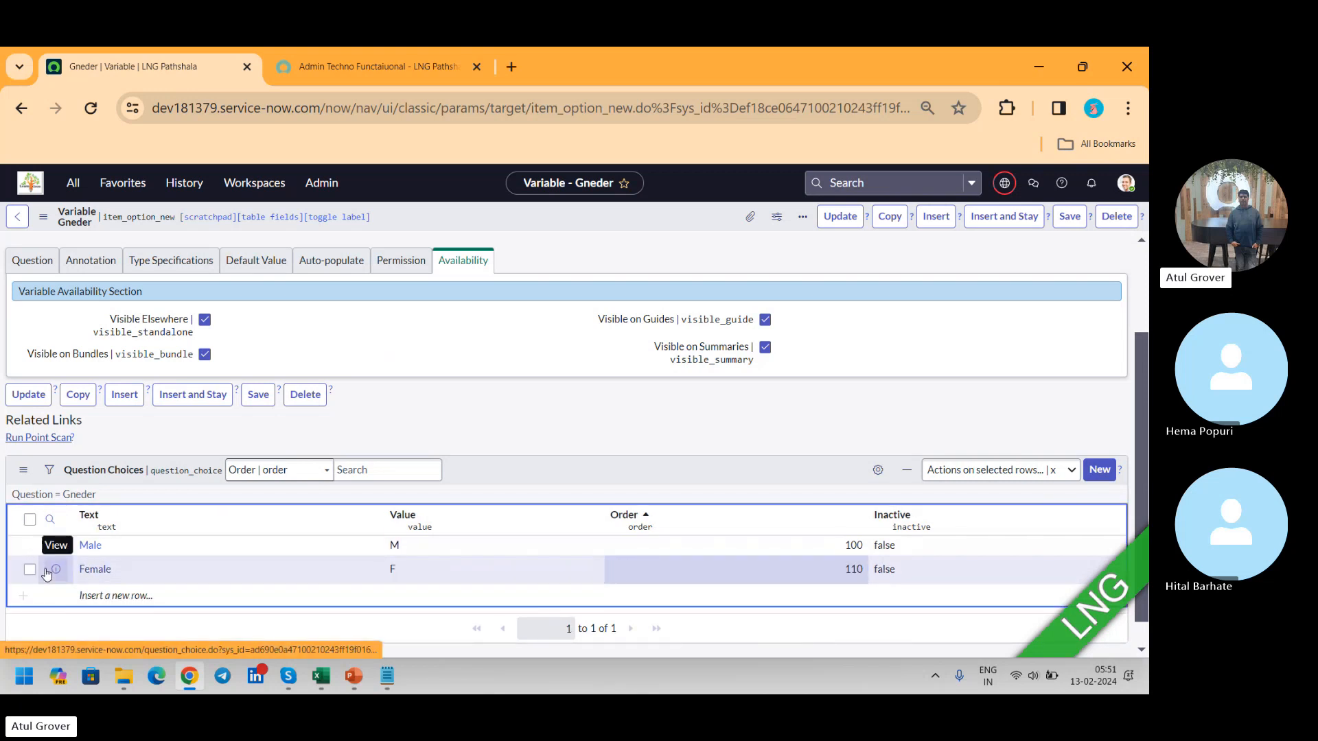
# Step: Reload the item's portal page and switch the Gneder choice between Male and Female to test both options
pyautogui.click(421, 80)
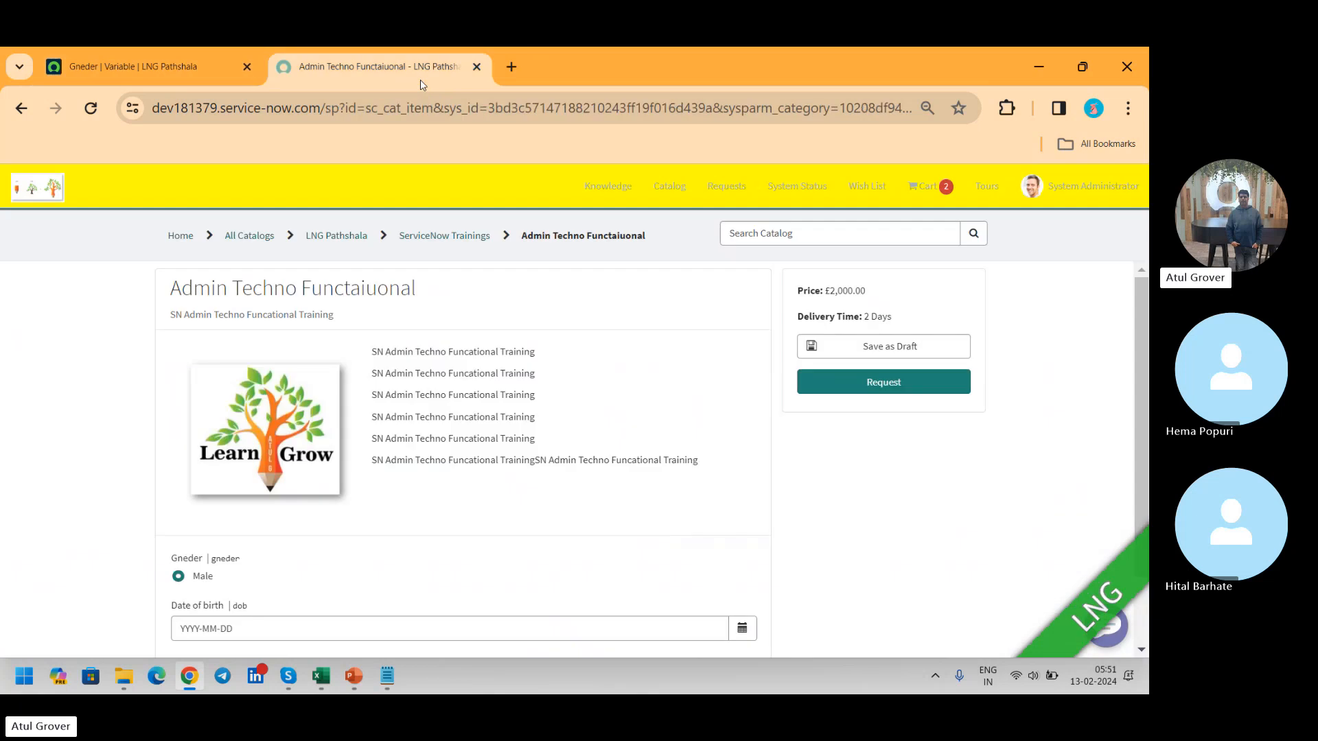
pyautogui.click(97, 105)
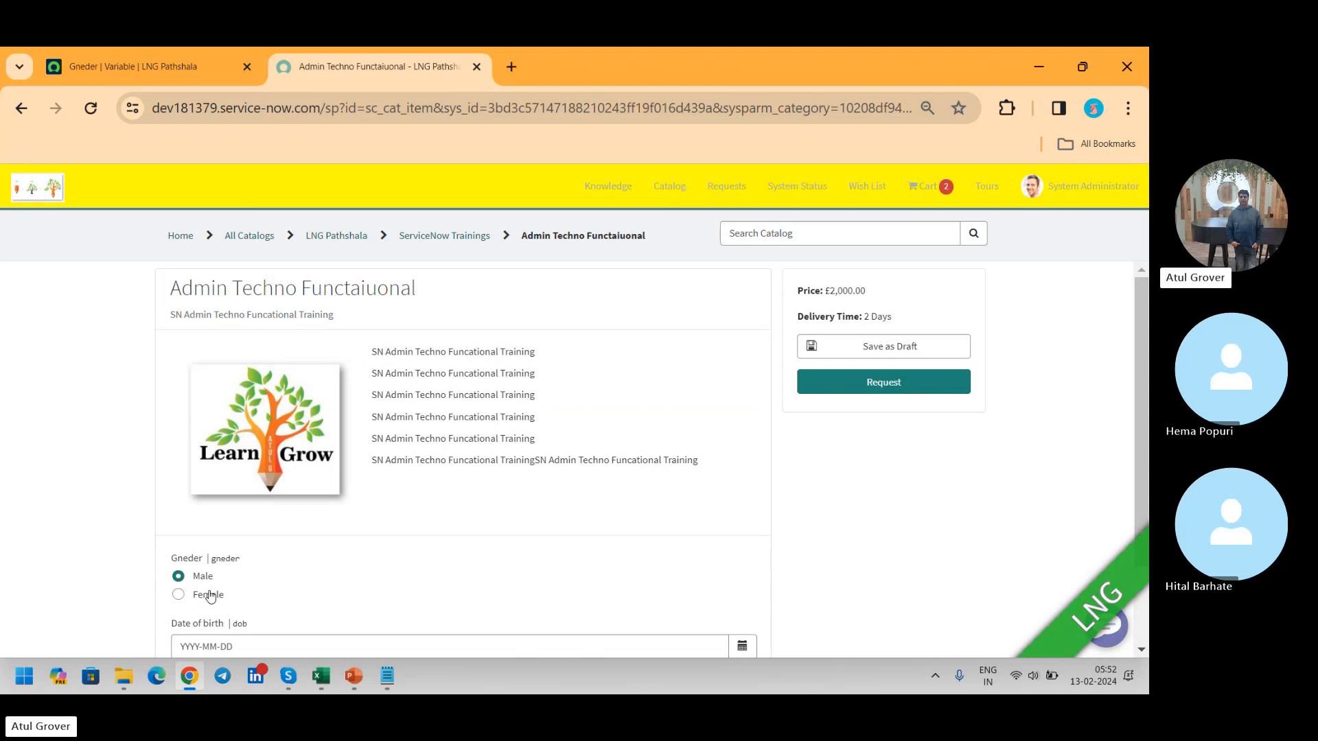
pyautogui.click(211, 596)
pyautogui.click(200, 580)
pyautogui.click(198, 595)
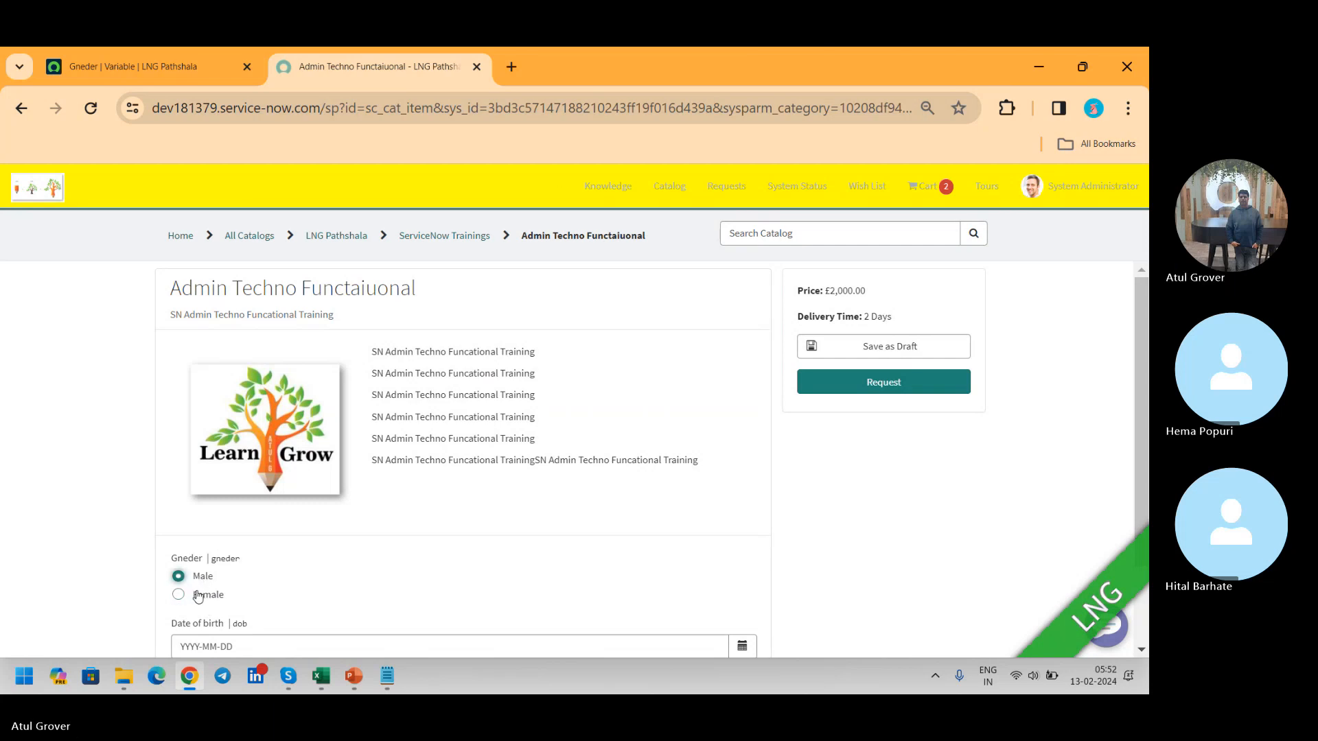
# Step: Return to the Gneder variable record, update it, and check its question choices
pyautogui.click(165, 75)
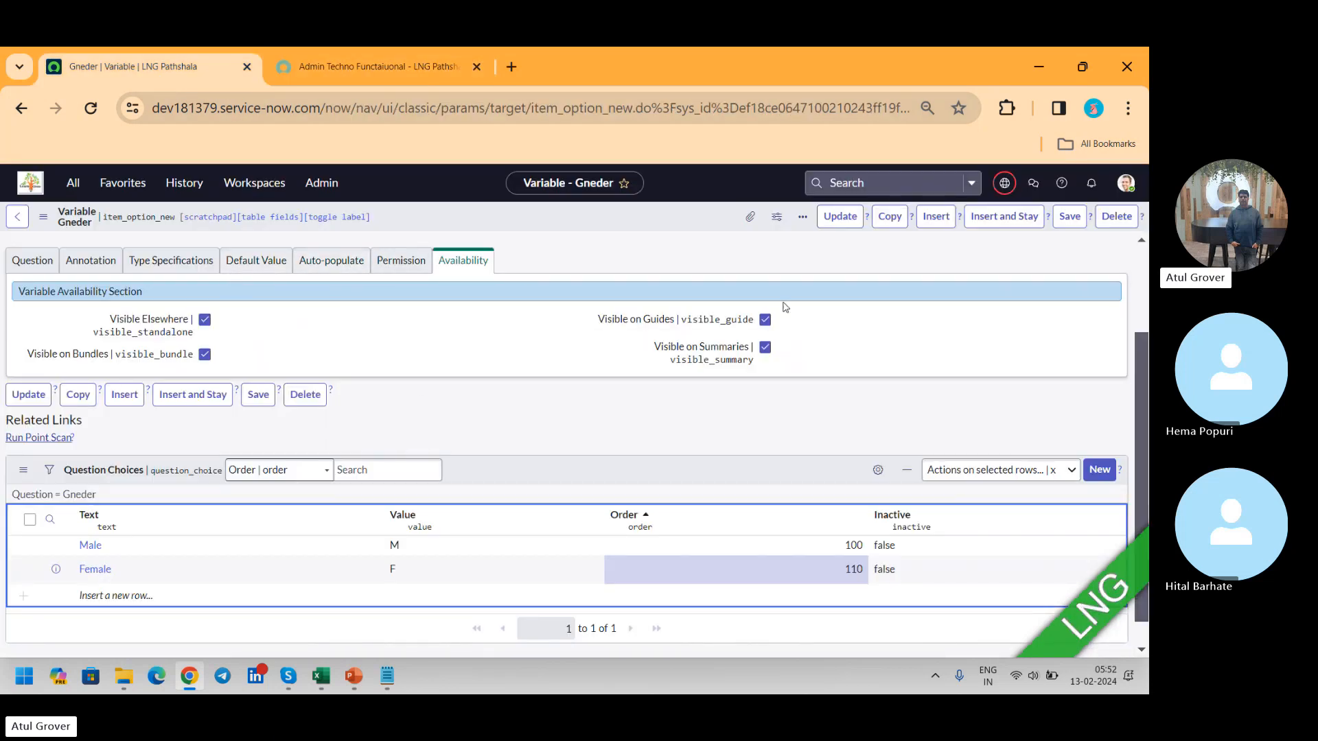
pyautogui.scroll(2, 566, 412)
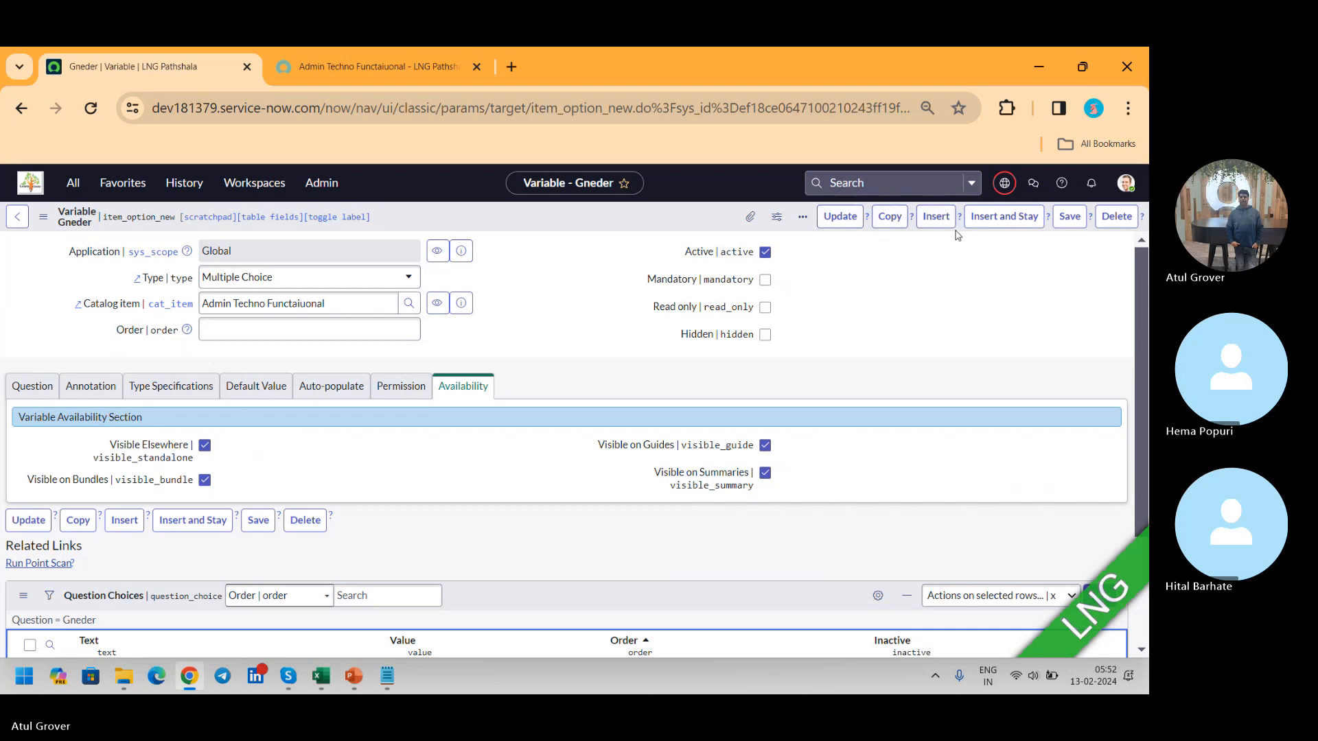
pyautogui.click(843, 218)
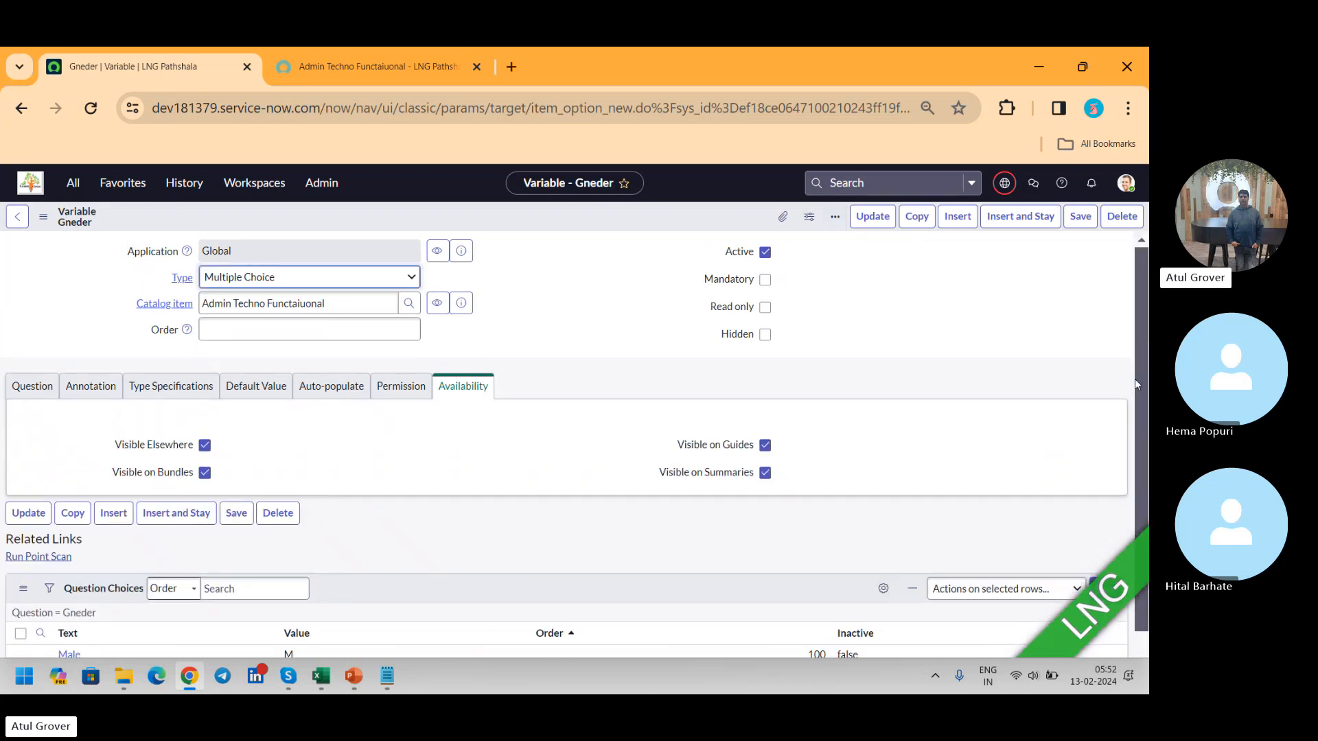
pyautogui.scroll(-2, 1141, 303)
pyautogui.doubleClick(1103, 461)
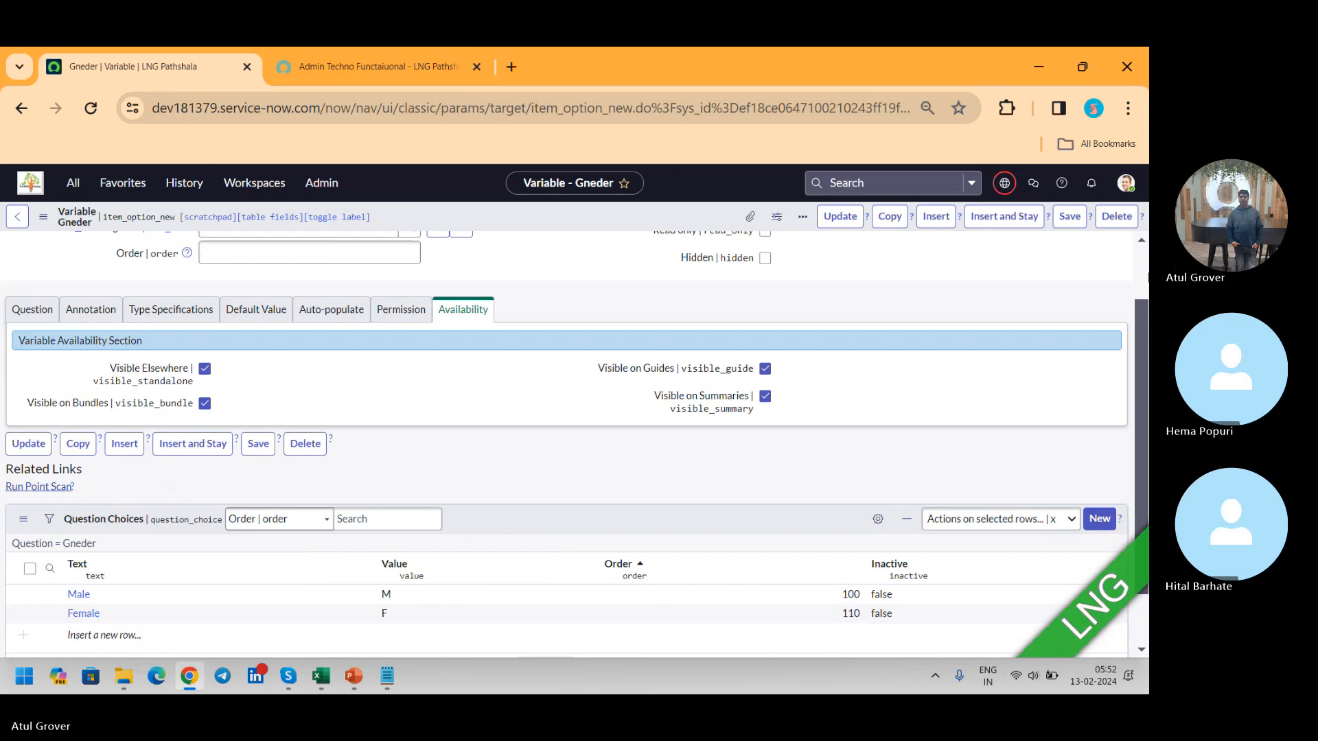
pyautogui.scroll(1, 1141, 261)
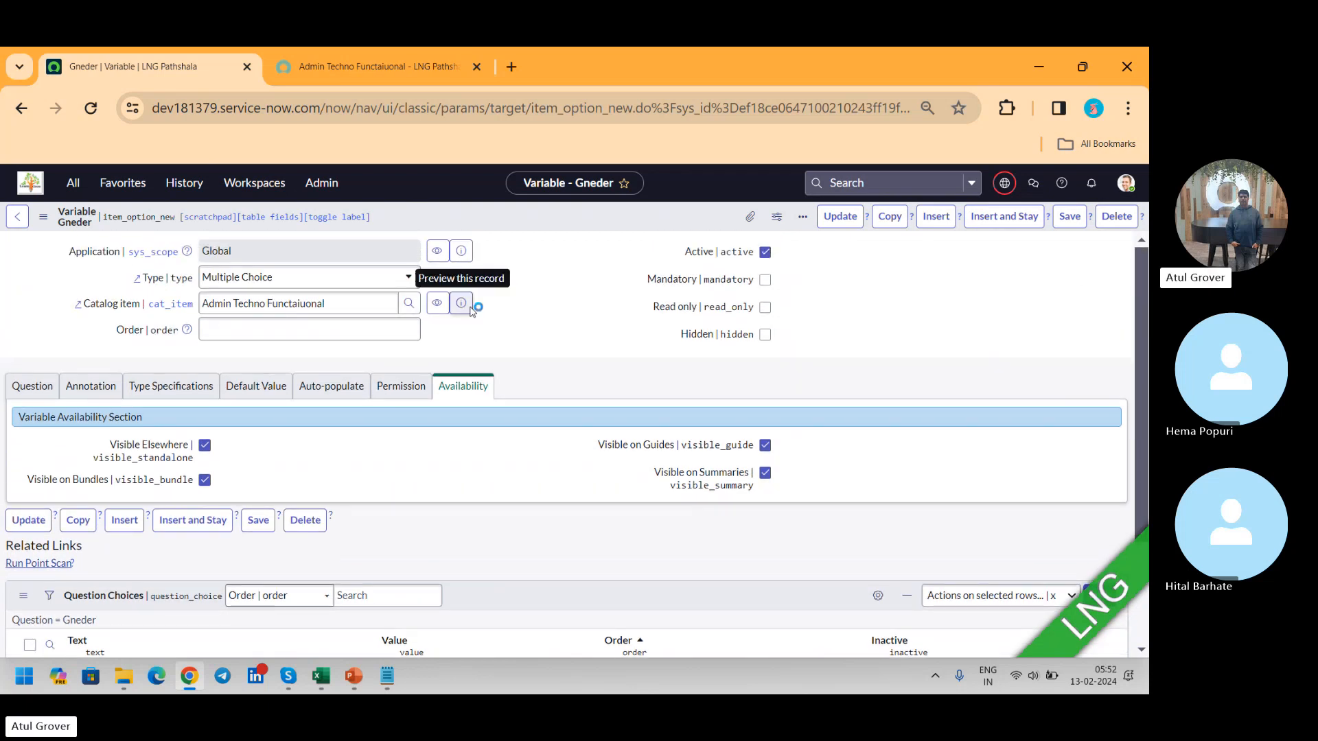
# Step: Open the variable's catalog item record and start a new variable of type Reference from it
pyautogui.click(469, 309)
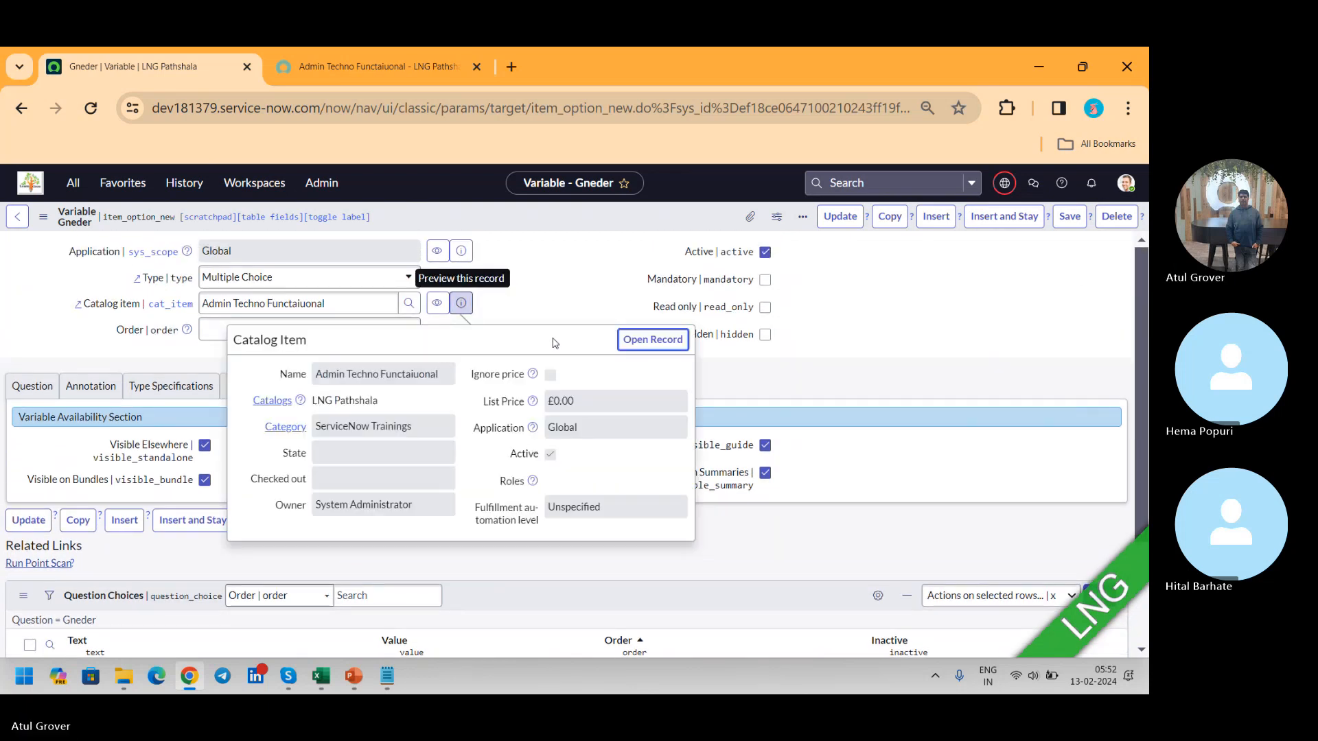
pyautogui.click(636, 341)
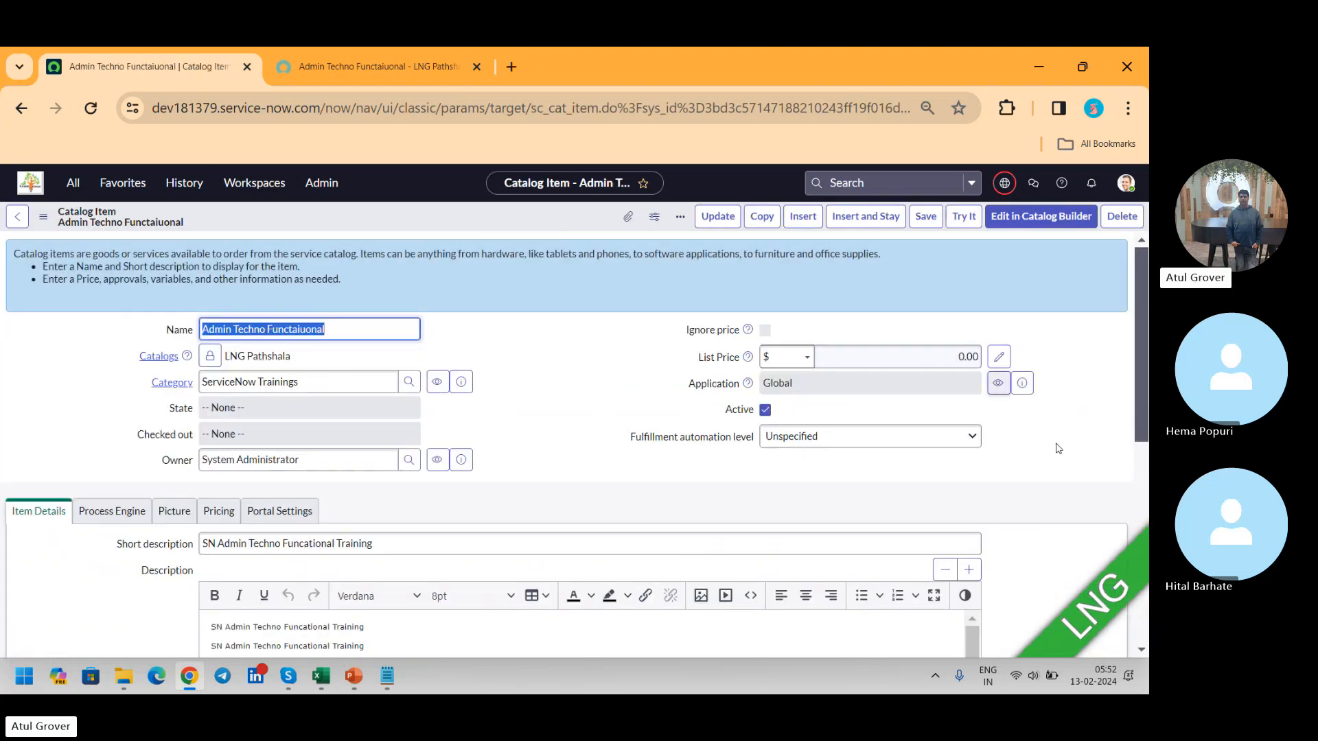
pyautogui.moveTo(1139, 261); pyautogui.dragTo(1140, 474)
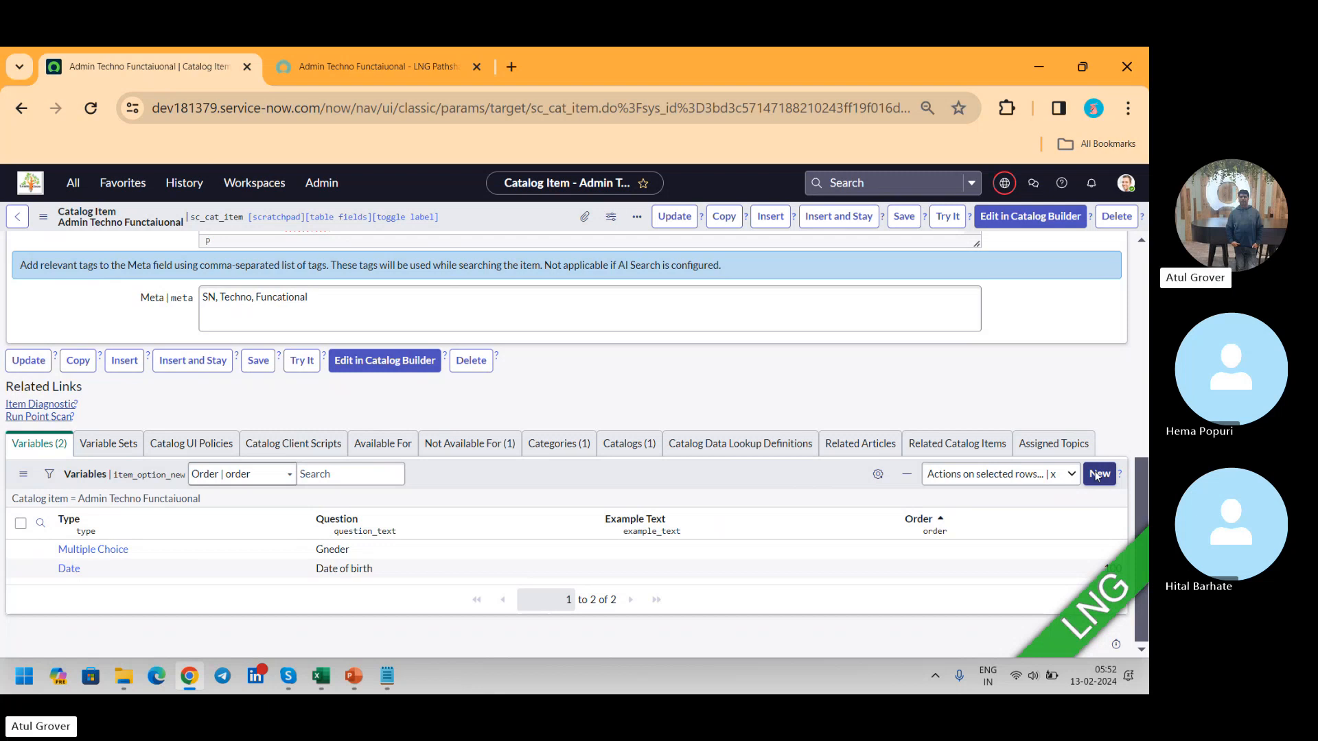
pyautogui.click(1097, 475)
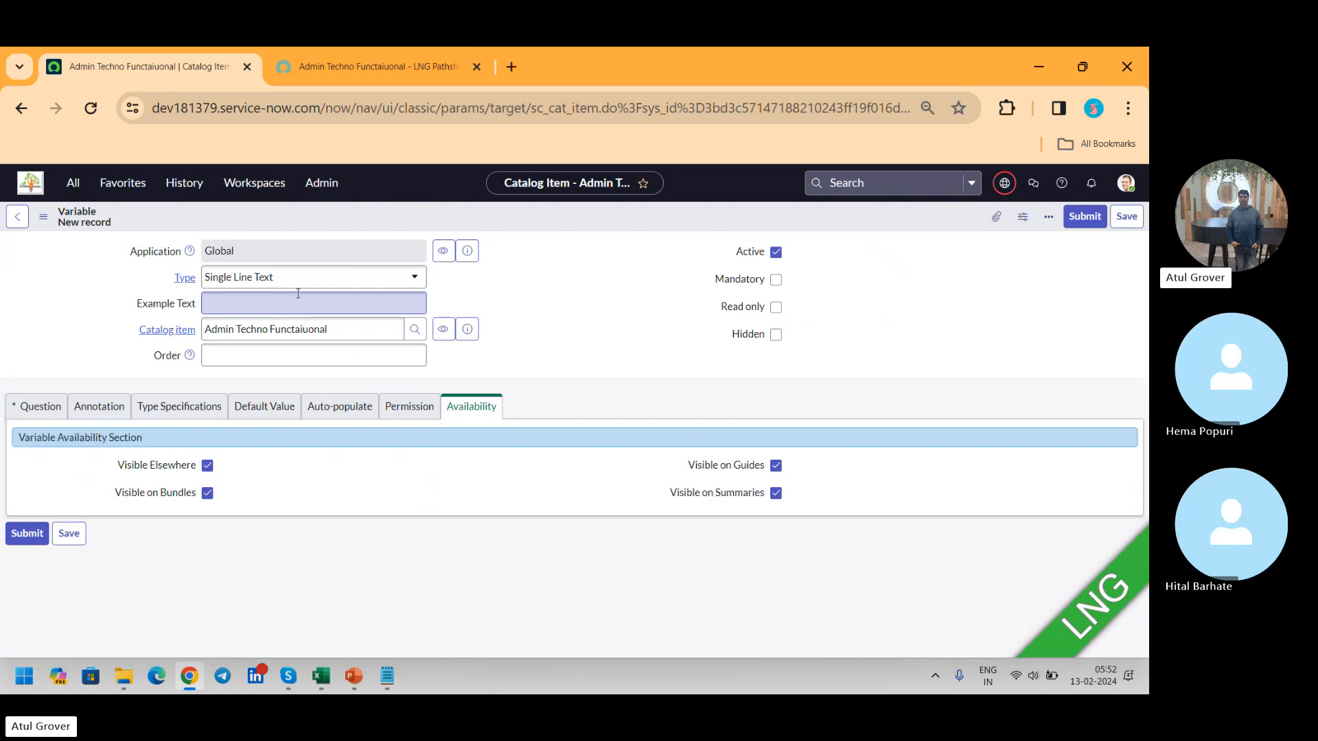
pyautogui.click(291, 278)
pyautogui.write('ref')
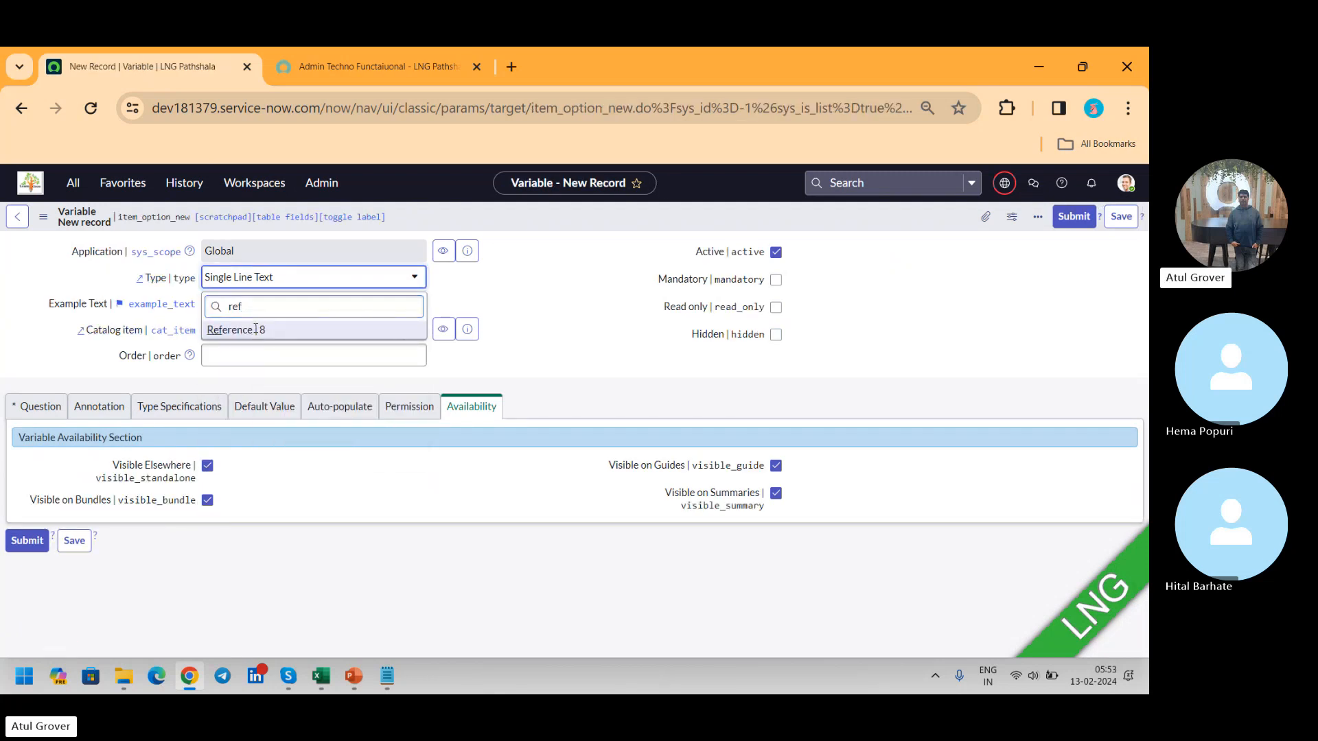
pyautogui.click(255, 331)
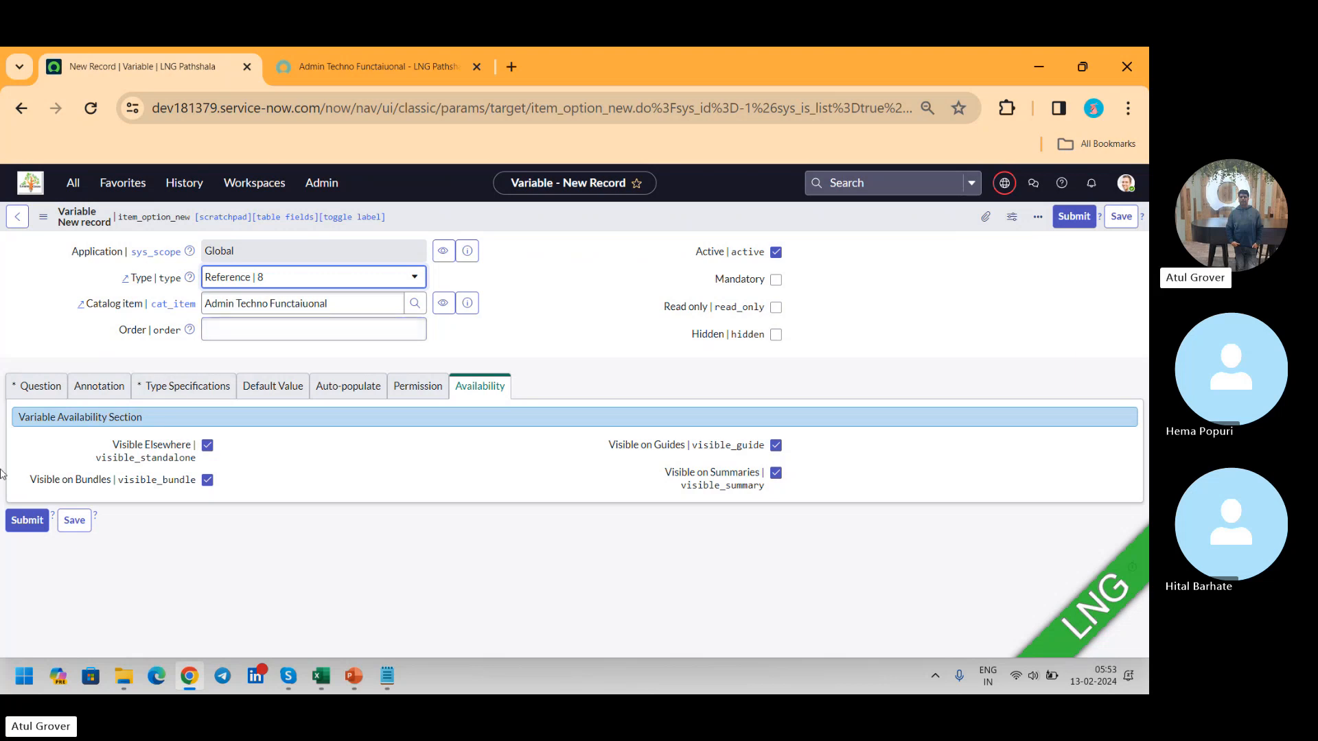
# Step: Enter the question text Name for the new variable and let its name be filled in as name
pyautogui.click(40, 389)
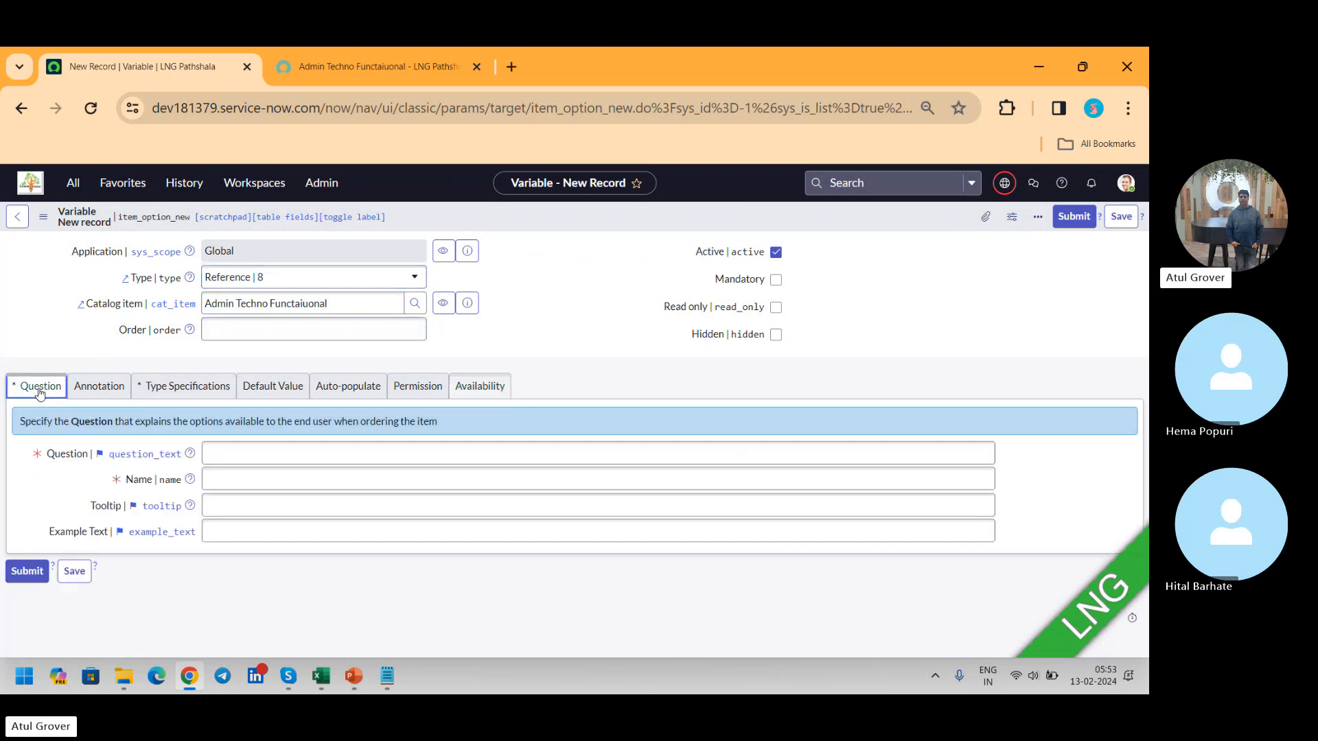
pyautogui.click(287, 447)
pyautogui.write('Name')
pyautogui.press('Tab')
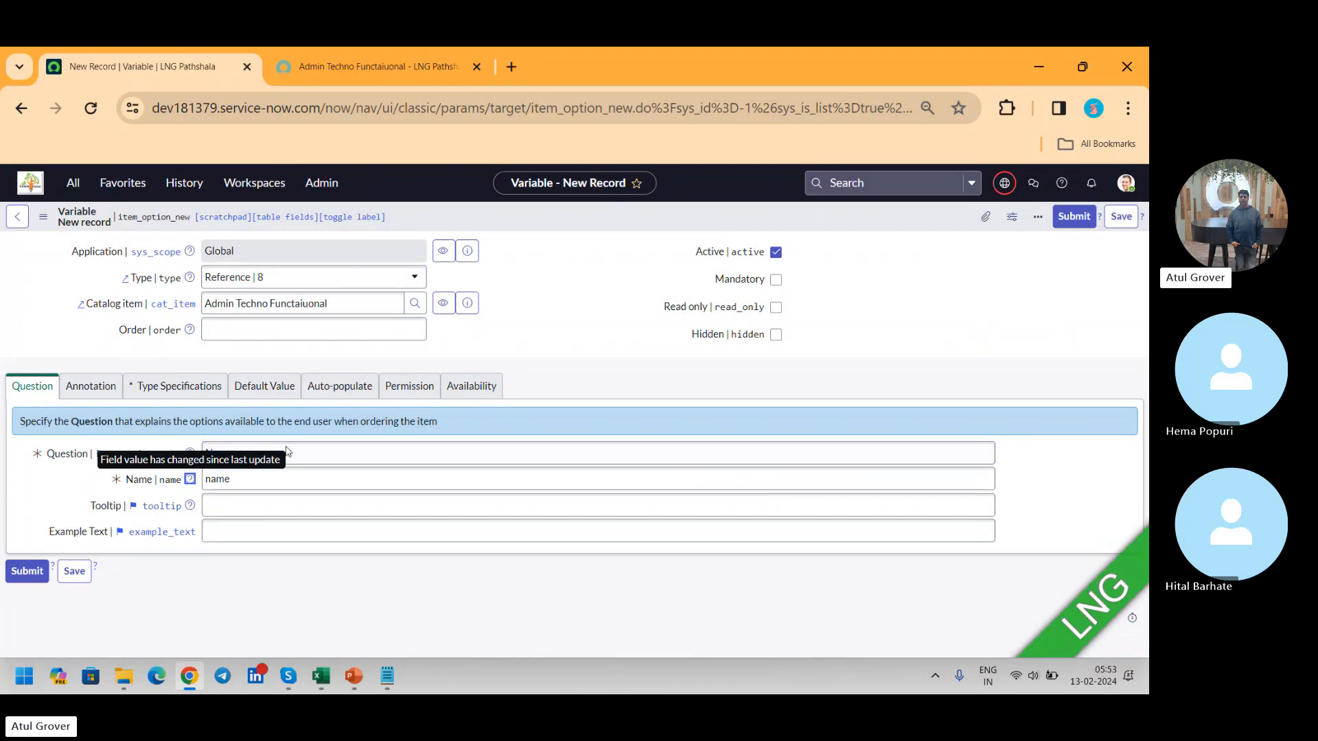
# Step: In the type specifications, set the variable's reference table to User [sys_user]
pyautogui.click(179, 386)
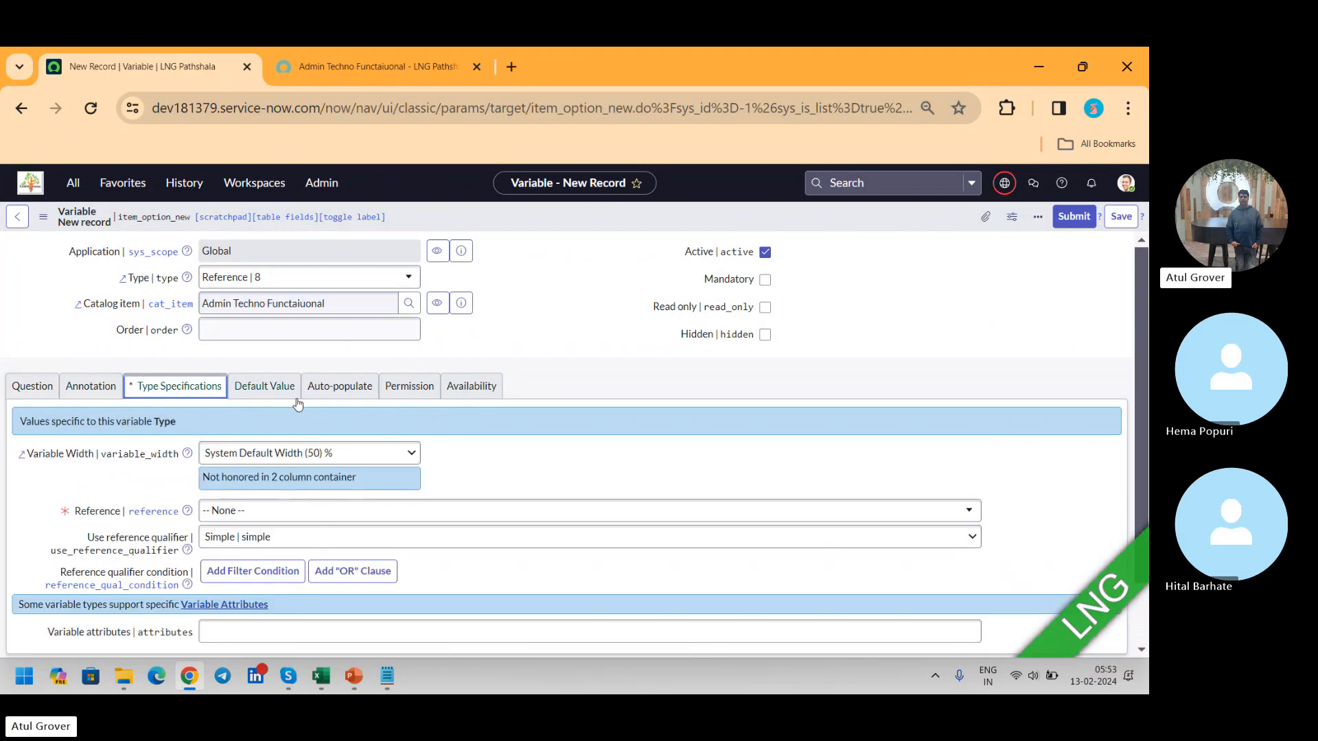
pyautogui.click(286, 513)
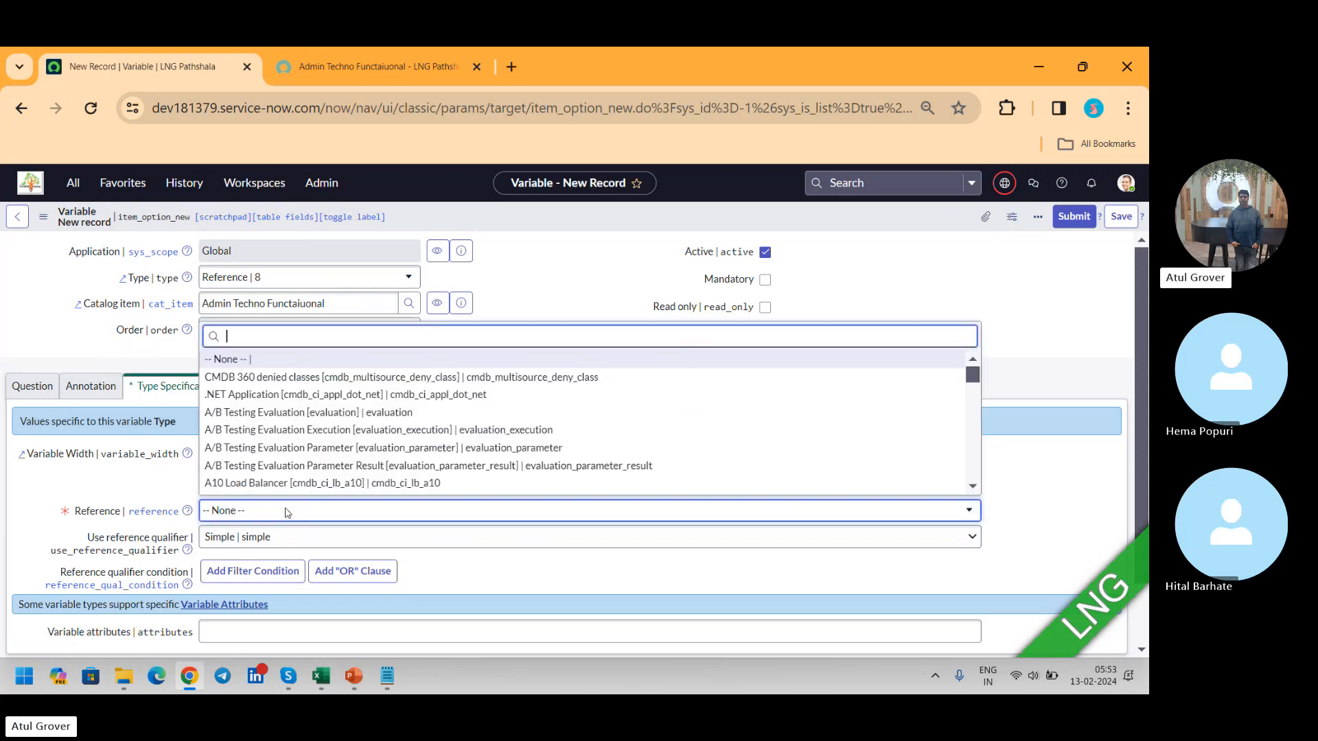
pyautogui.write('sys_user')
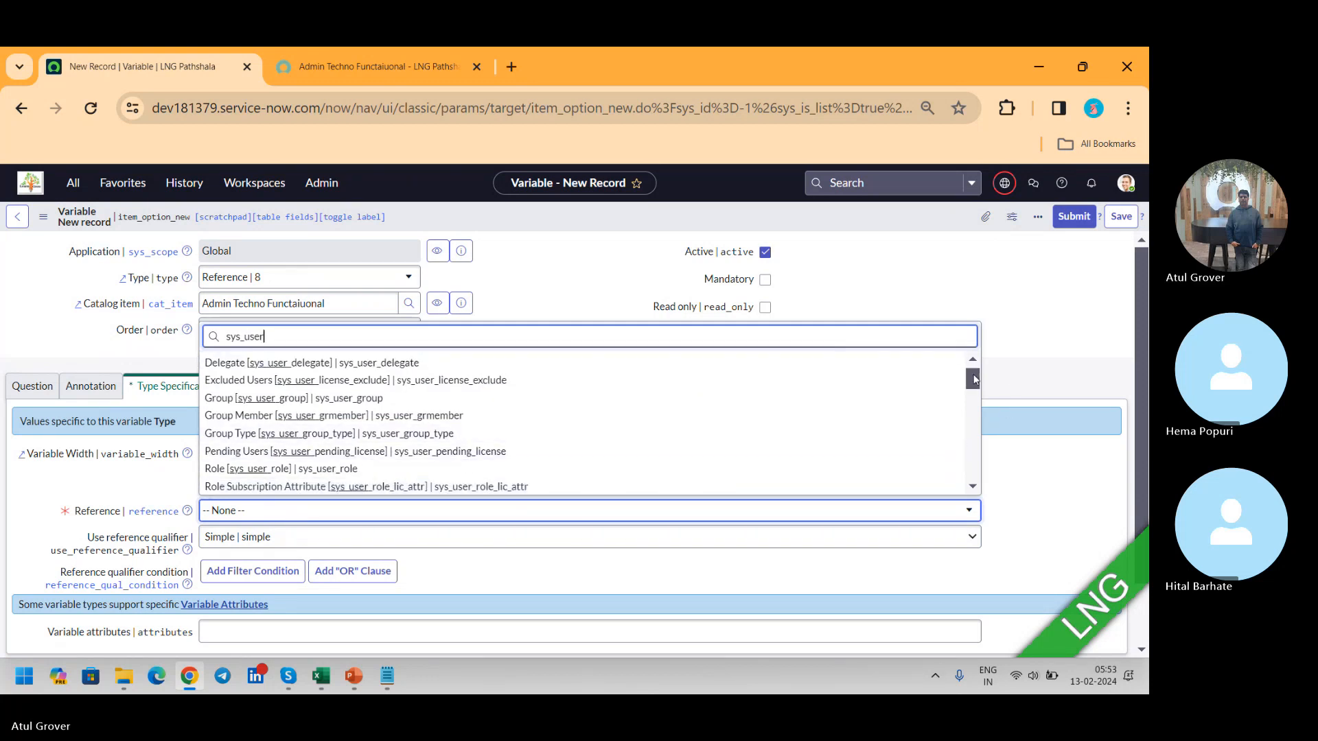
pyautogui.moveTo(973, 379); pyautogui.dragTo(975, 432)
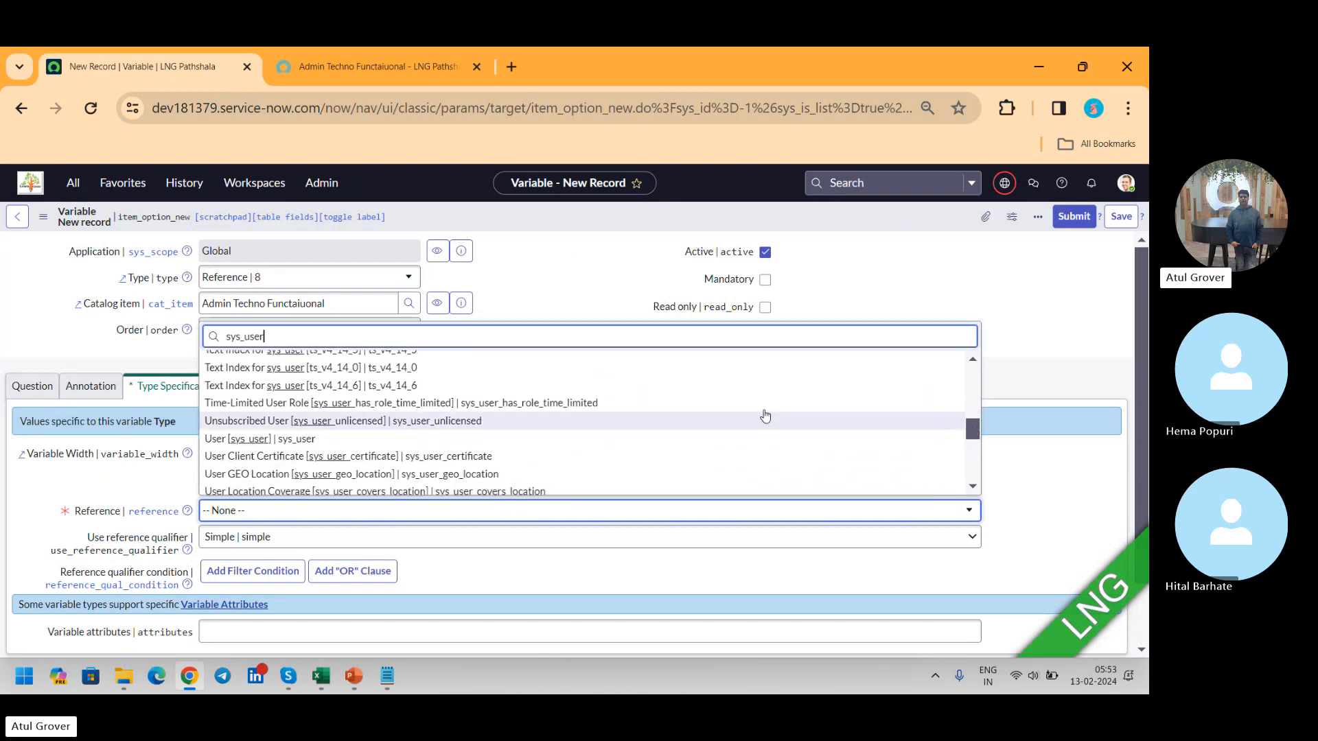
pyautogui.click(268, 441)
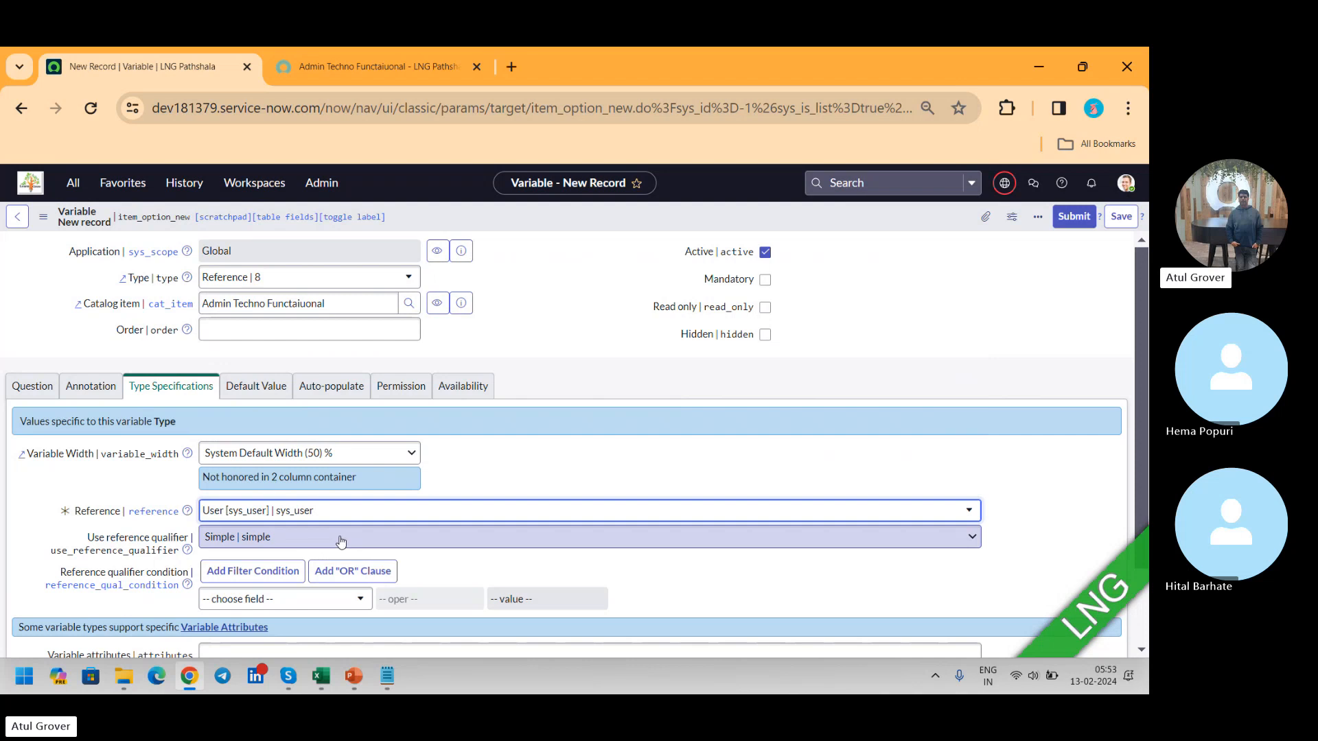
# Step: Set the reference qualifier condition to Active is true
pyautogui.click(333, 599)
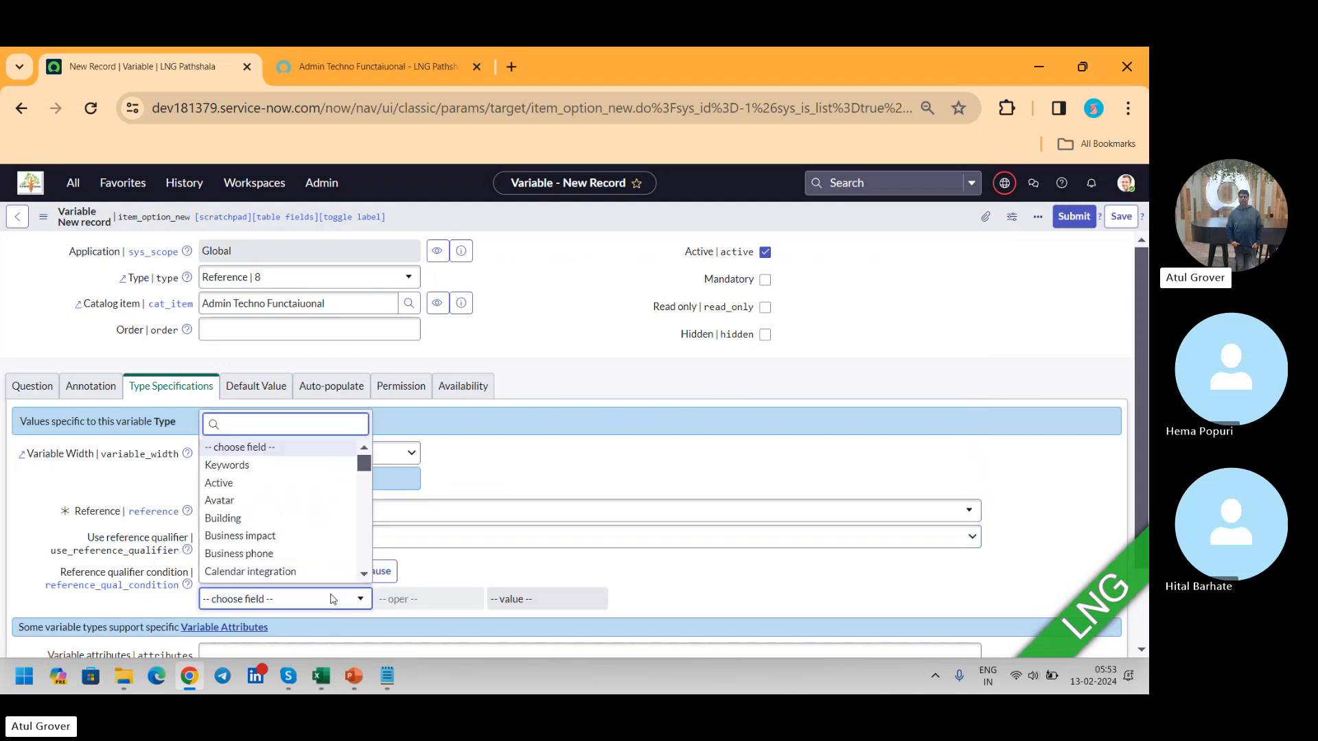
pyautogui.write('acty')
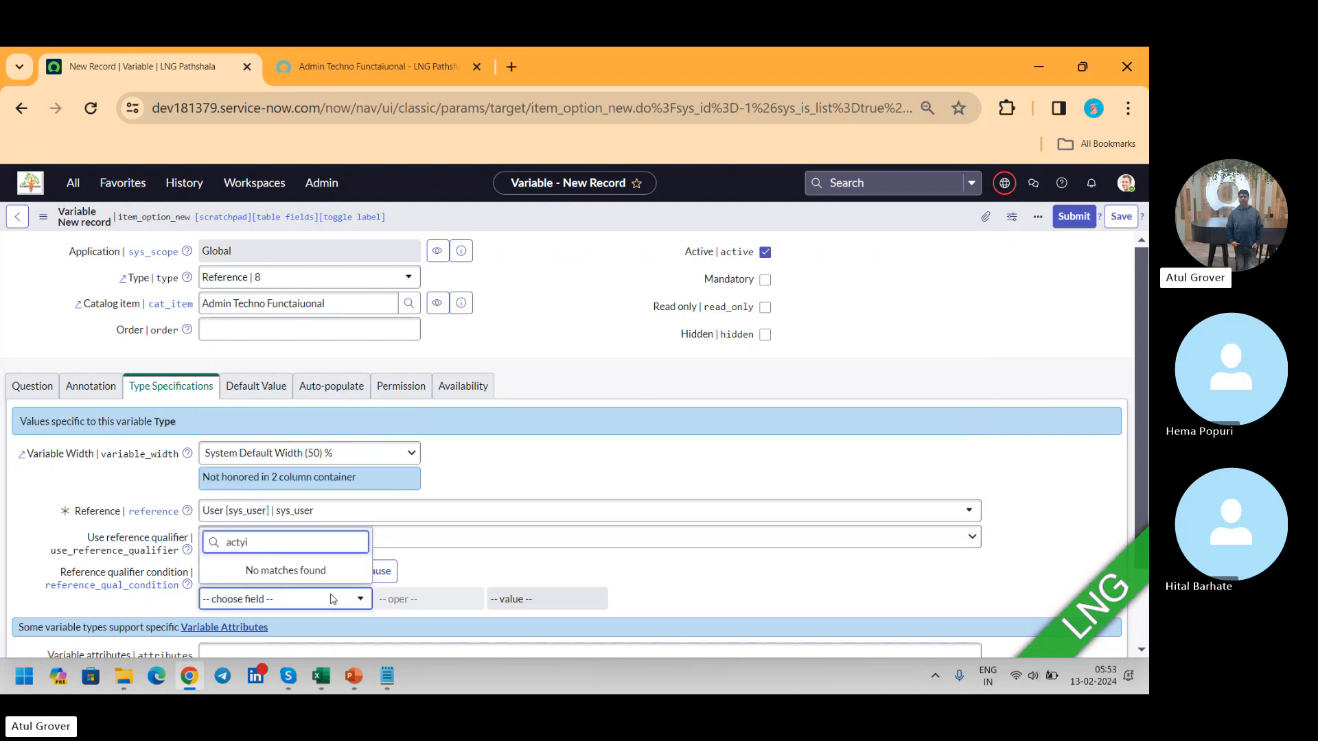
pyautogui.press('BackSpace')
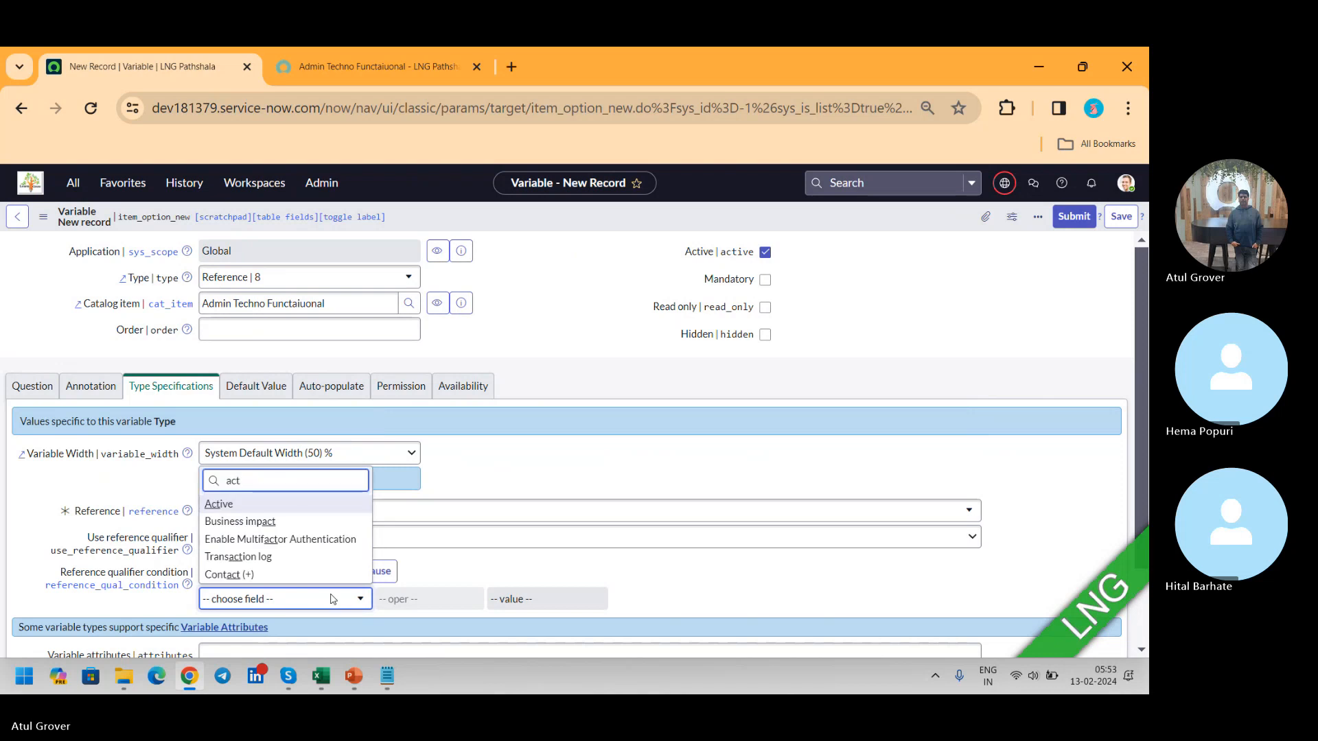
pyautogui.click(237, 504)
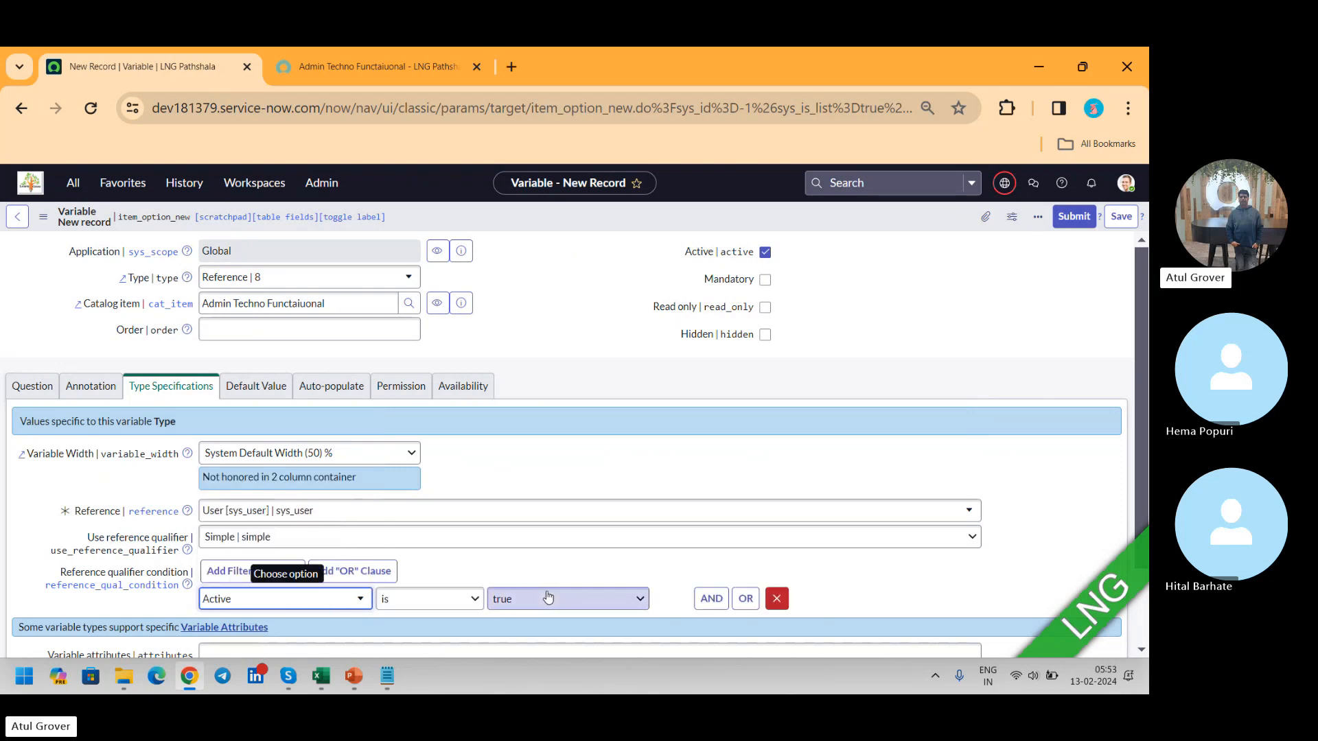
# Step: Look through the default value and auto-populate settings, and submit the new reference variable
pyautogui.moveTo(1142, 258); pyautogui.dragTo(1138, 328)
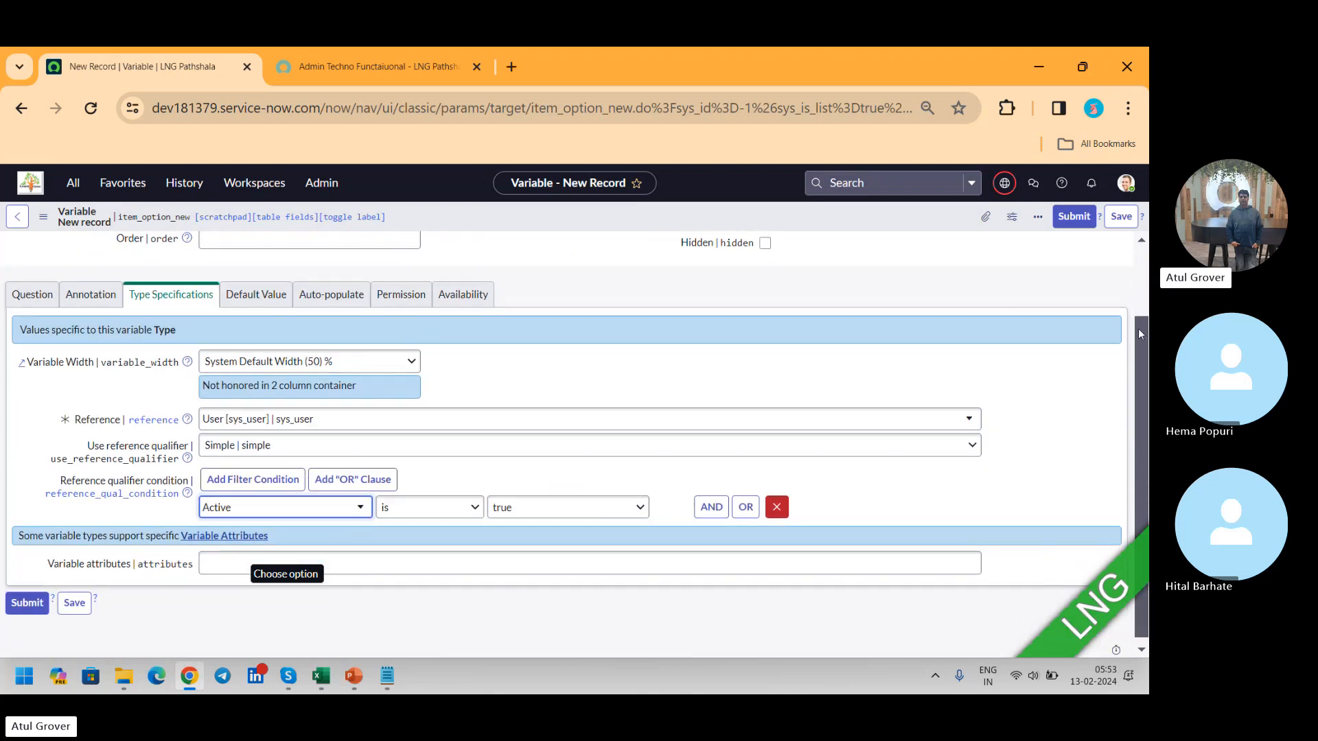
pyautogui.click(257, 294)
pyautogui.click(334, 387)
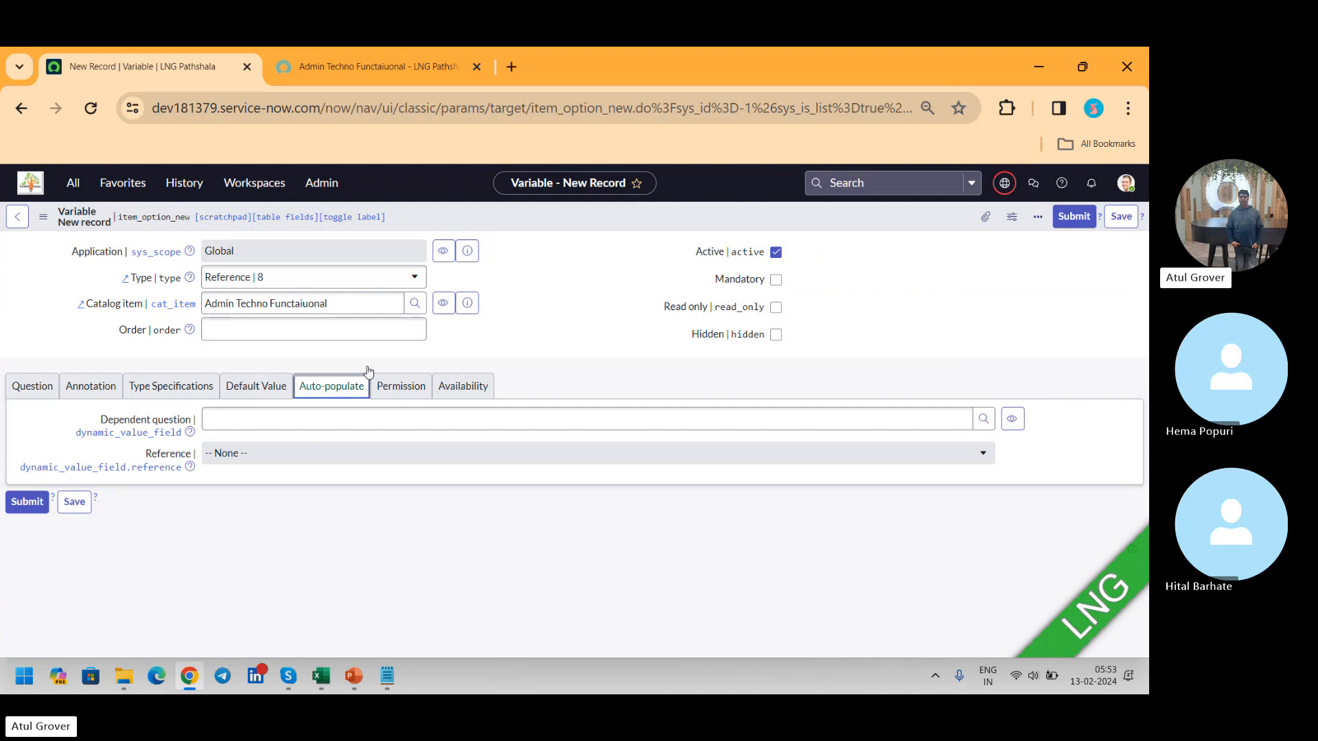
pyautogui.click(1068, 218)
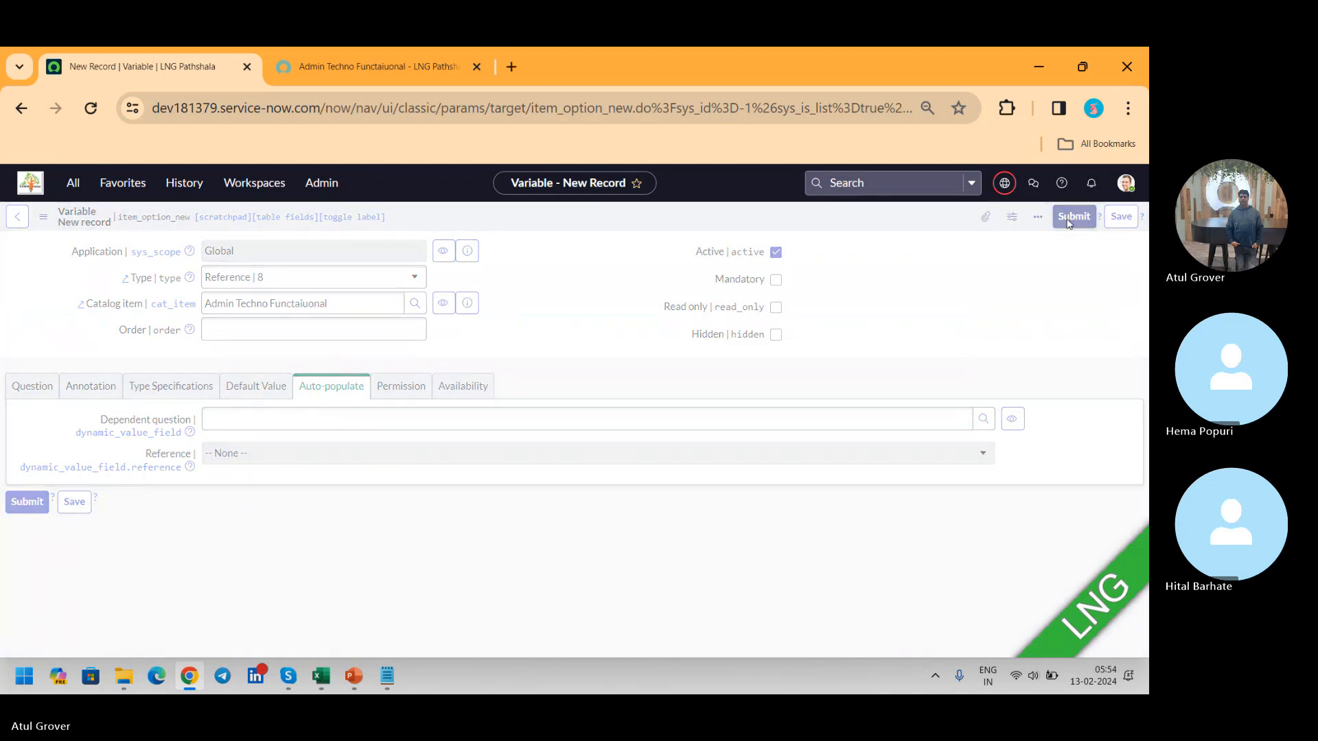
# Step: Reload the item's portal page and bring the variable questions into view to check for the Name field
pyautogui.click(335, 69)
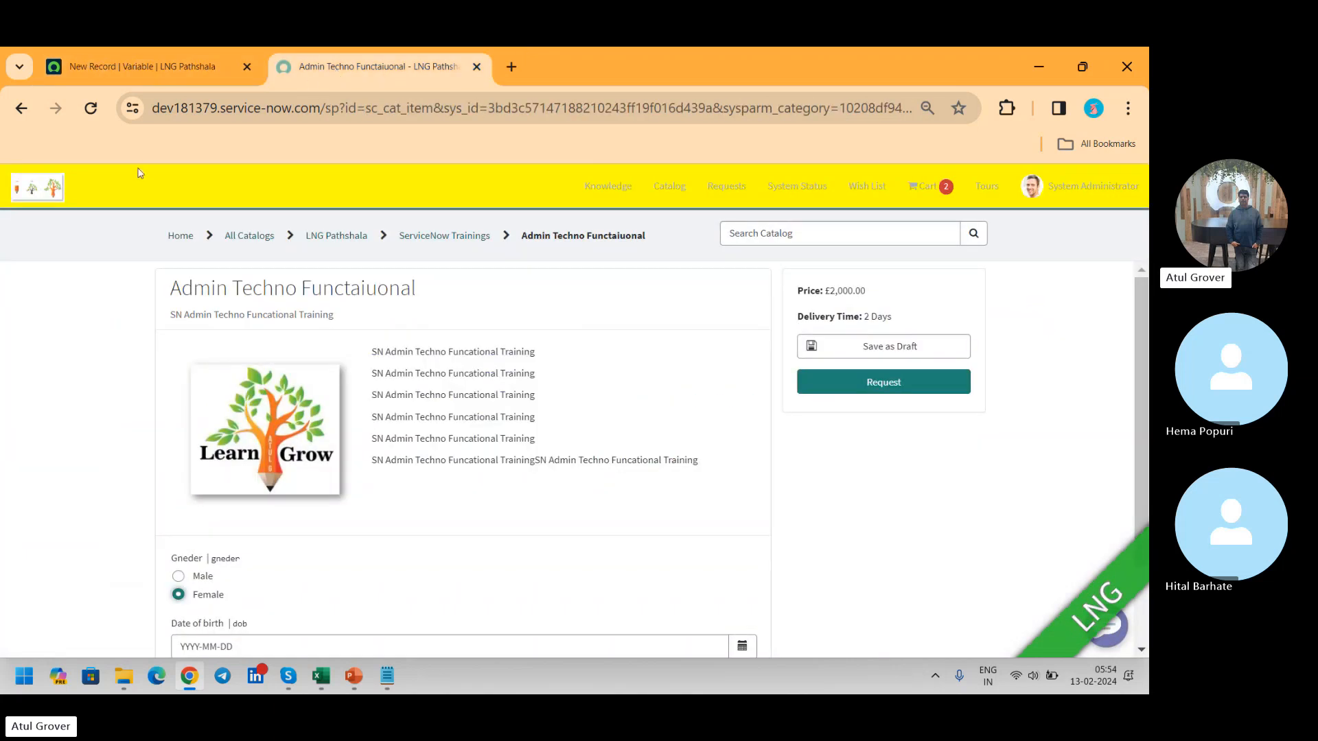
pyautogui.click(91, 108)
pyautogui.click(673, 228)
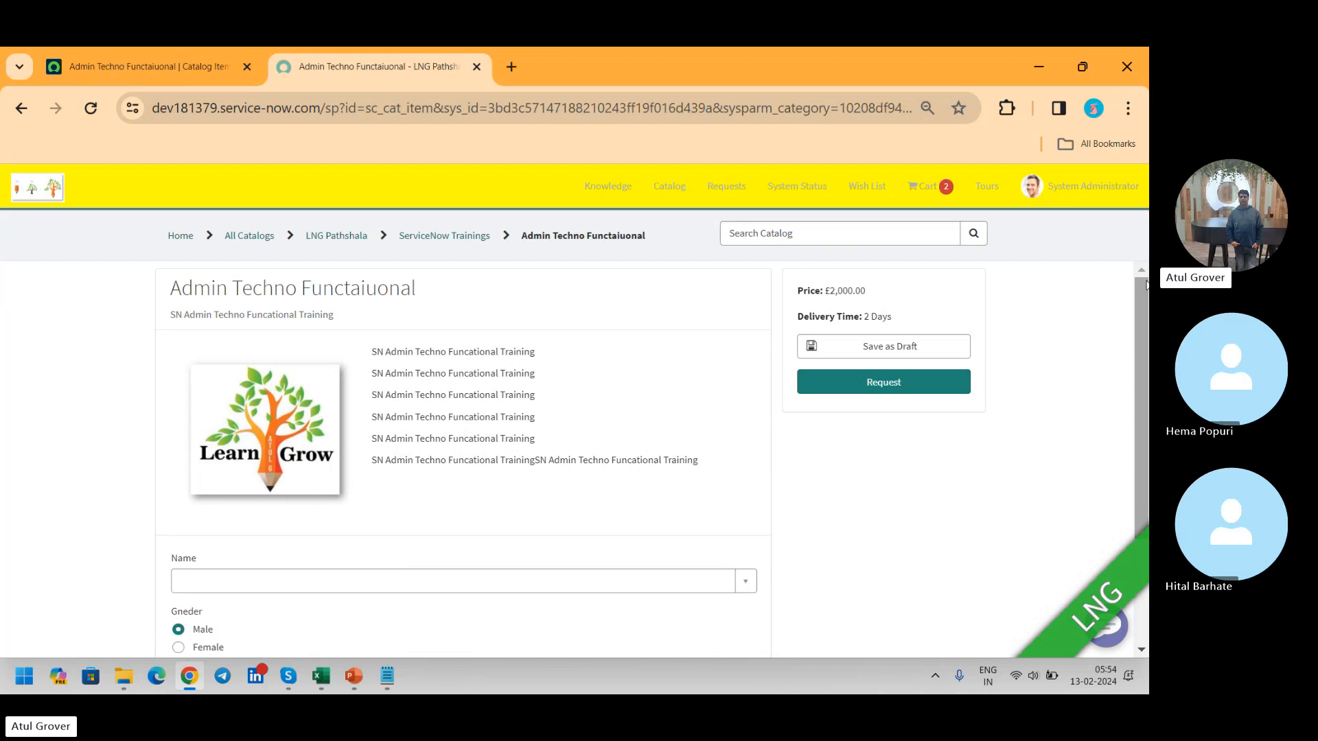
pyautogui.moveTo(1141, 285); pyautogui.dragTo(1134, 376)
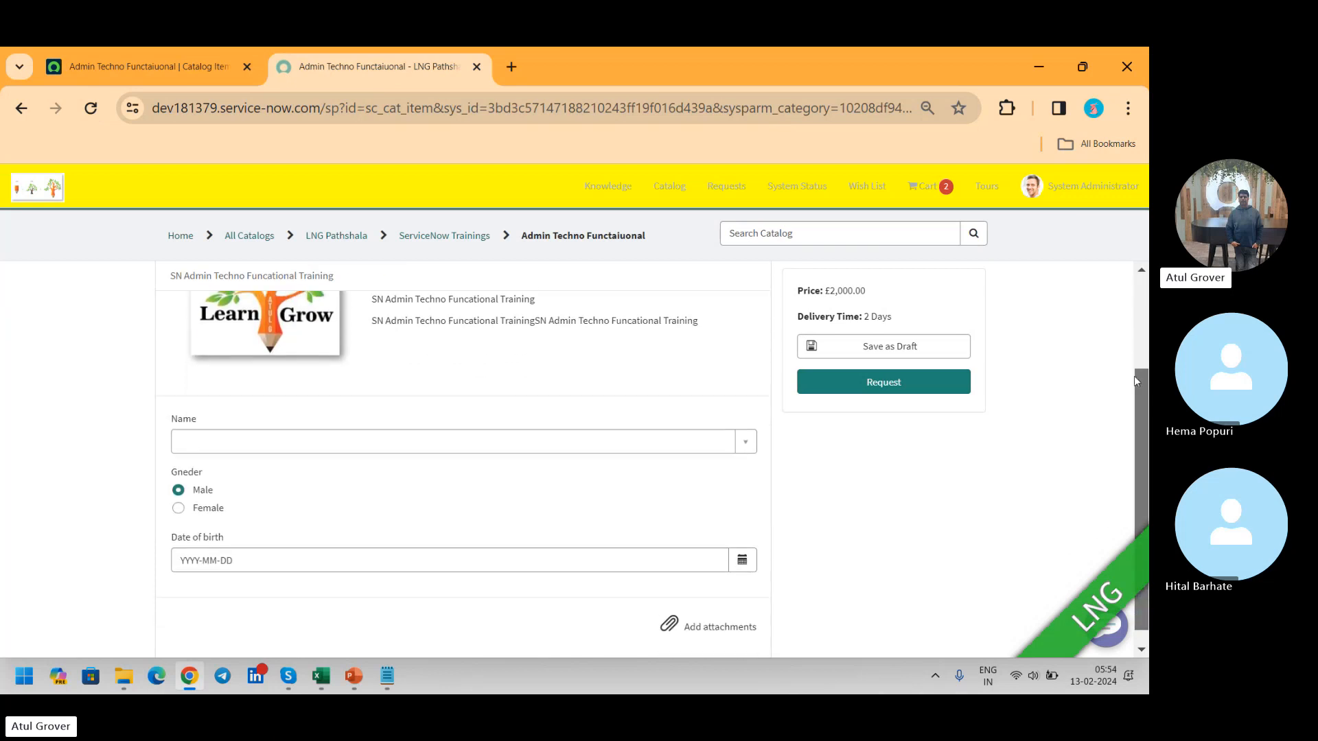
# Step: Select the first listed user in the portal's Name field, then reopen its user list and close it without changing the selection
pyautogui.click(714, 440)
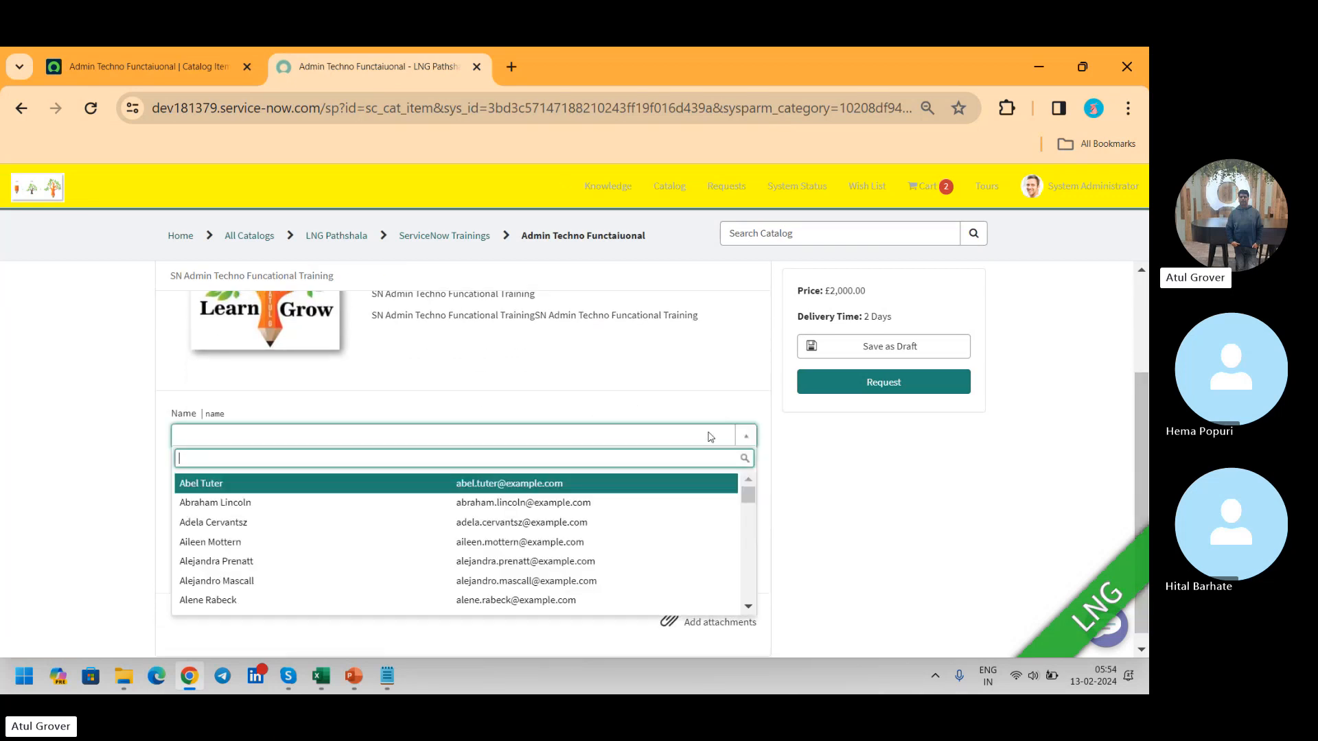
pyautogui.click(529, 486)
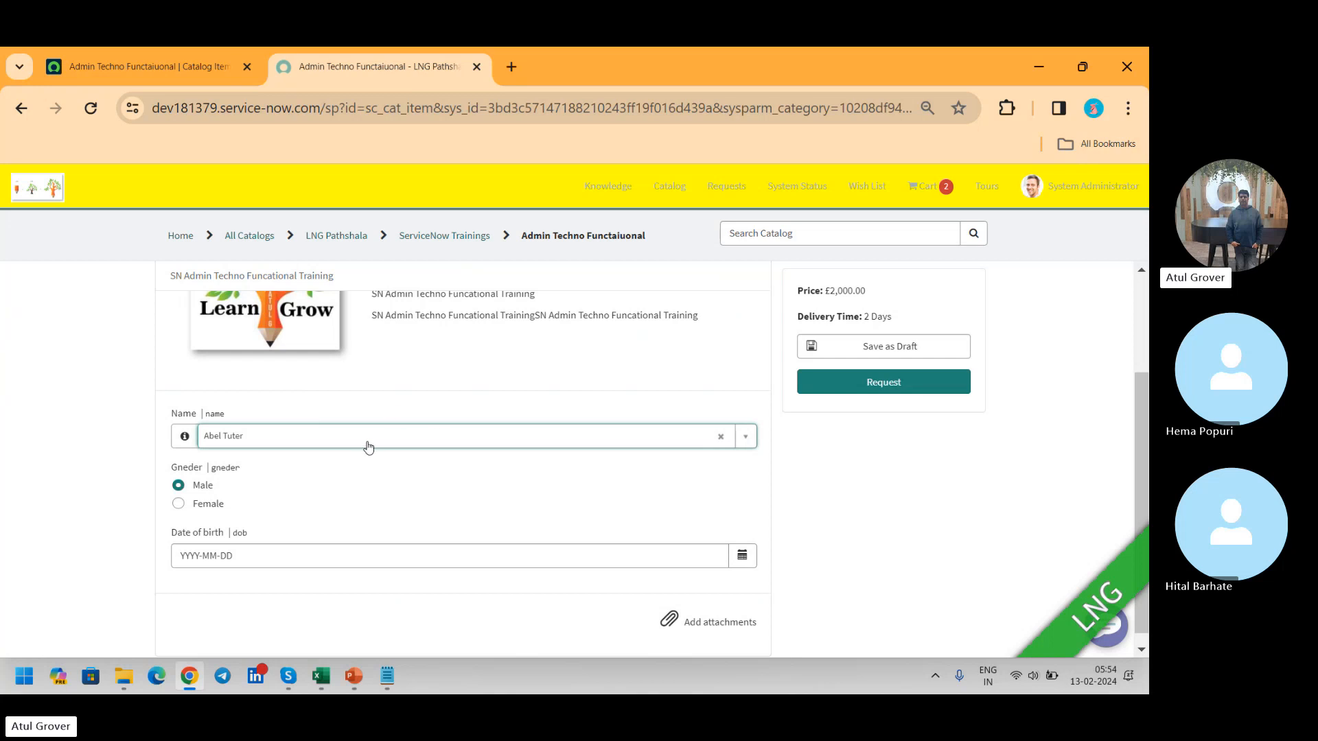
pyautogui.click(748, 442)
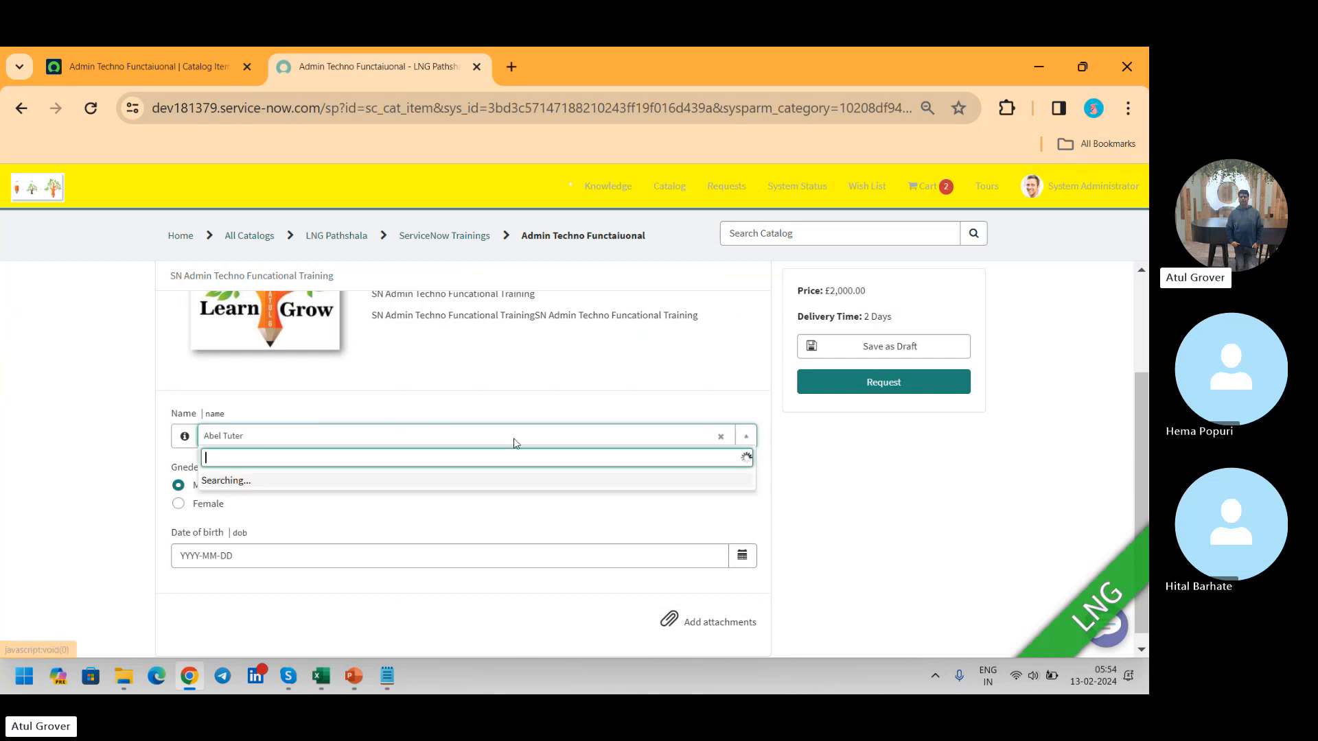
pyautogui.click(916, 477)
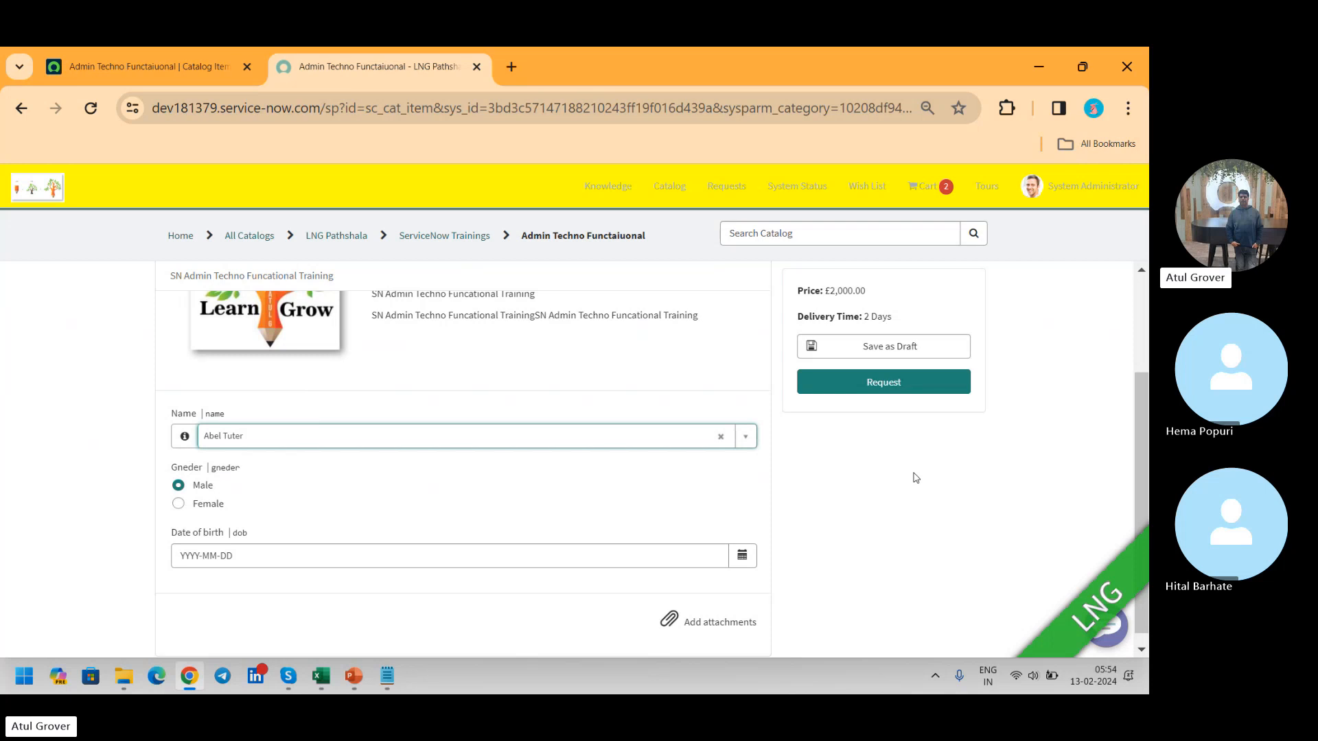
# Step: Return to the catalog item's record and start a new variable of type Email for it
pyautogui.click(172, 59)
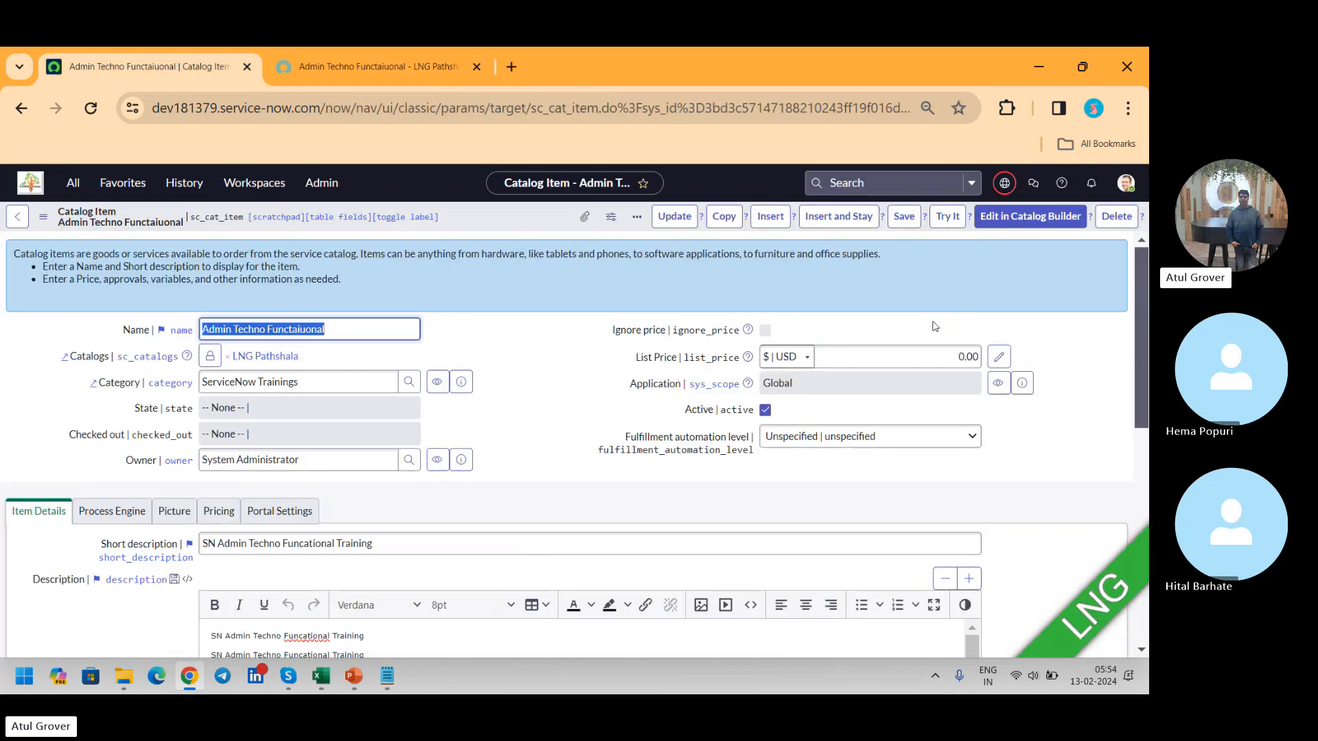
pyautogui.scroll(-10, 1139, 319)
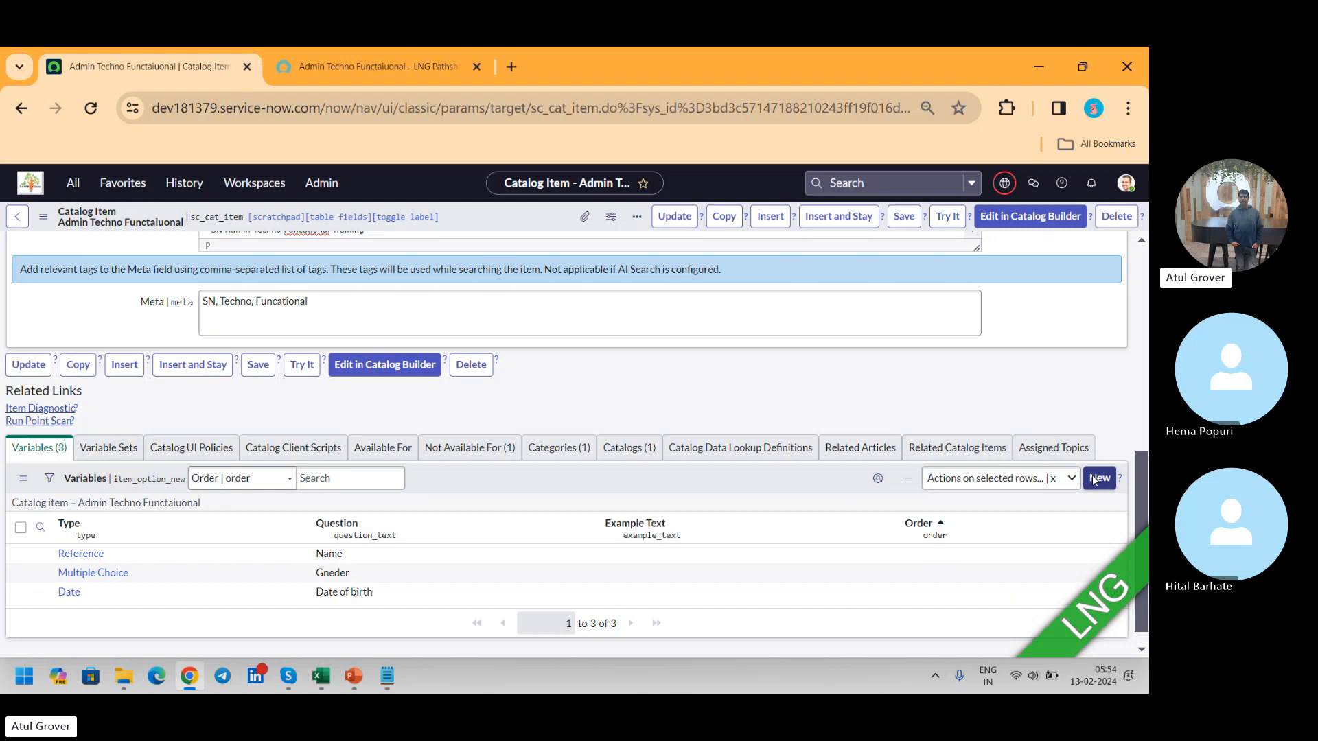
pyautogui.click(1095, 481)
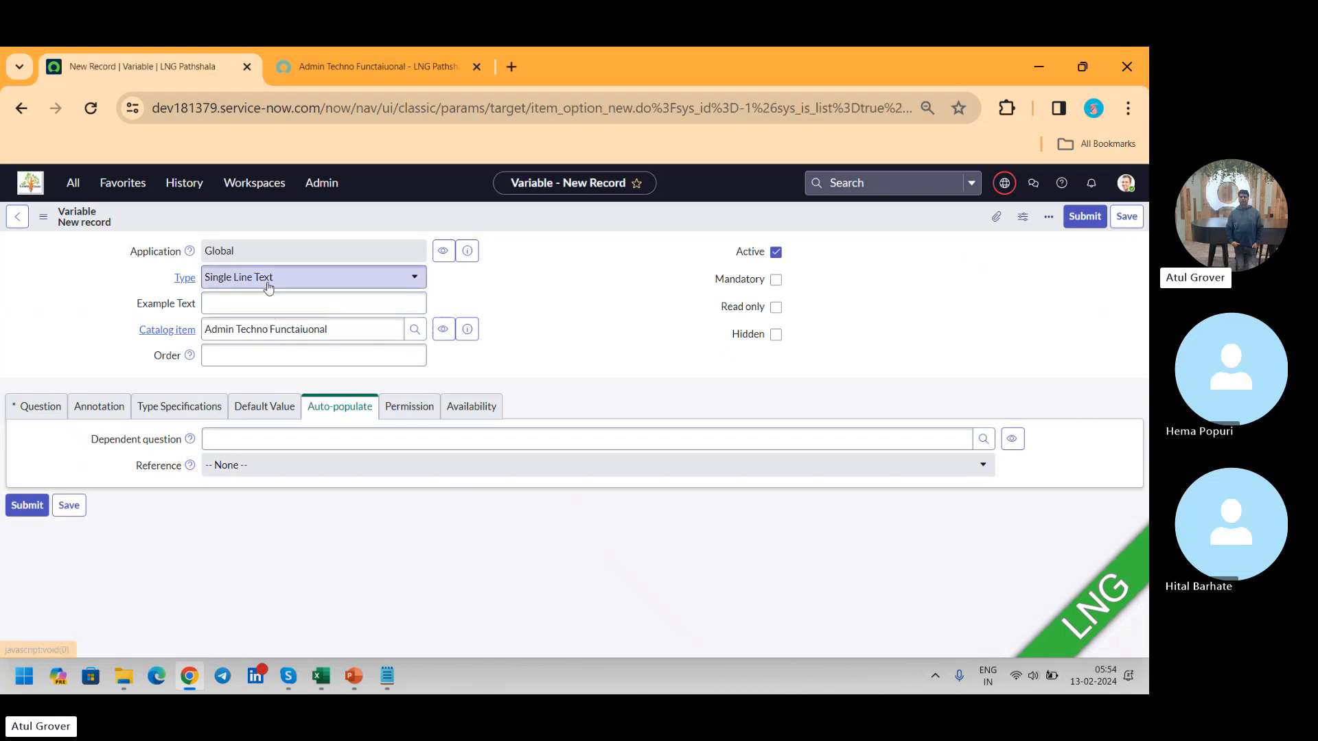
pyautogui.click(267, 278)
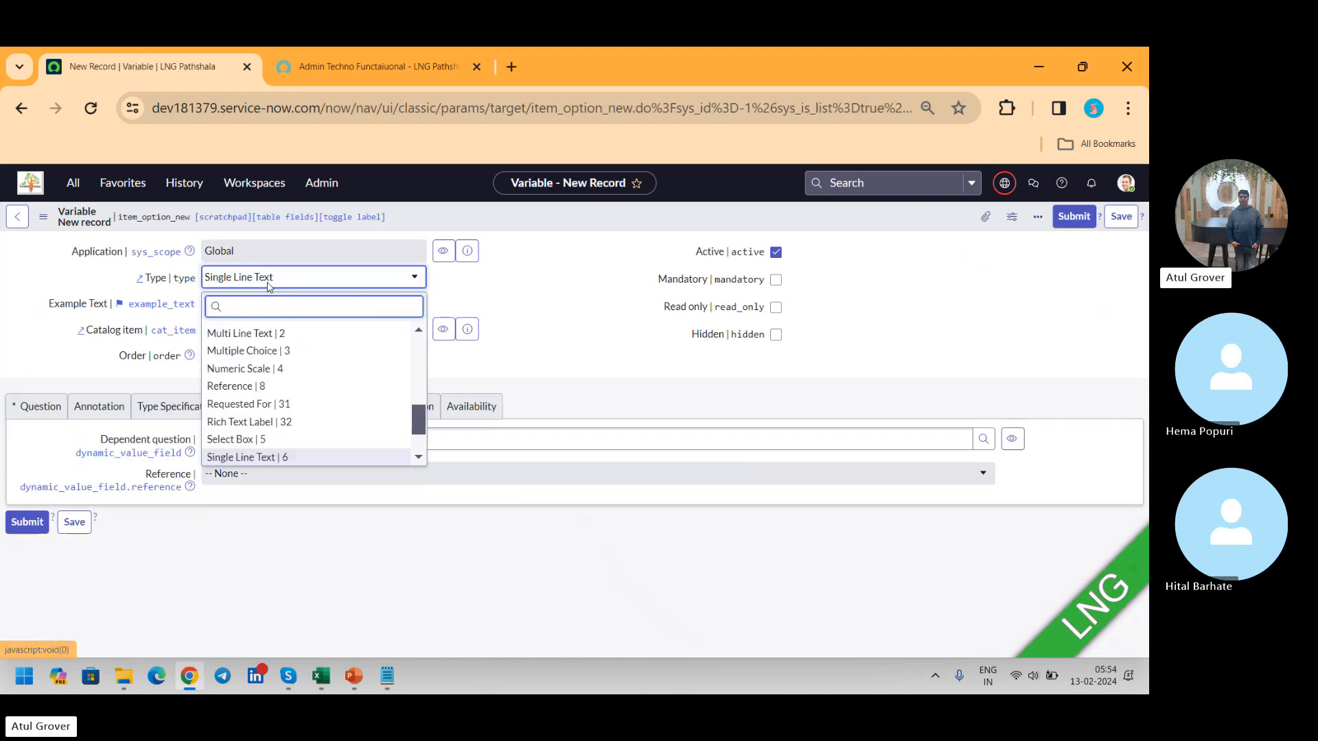
pyautogui.write('em')
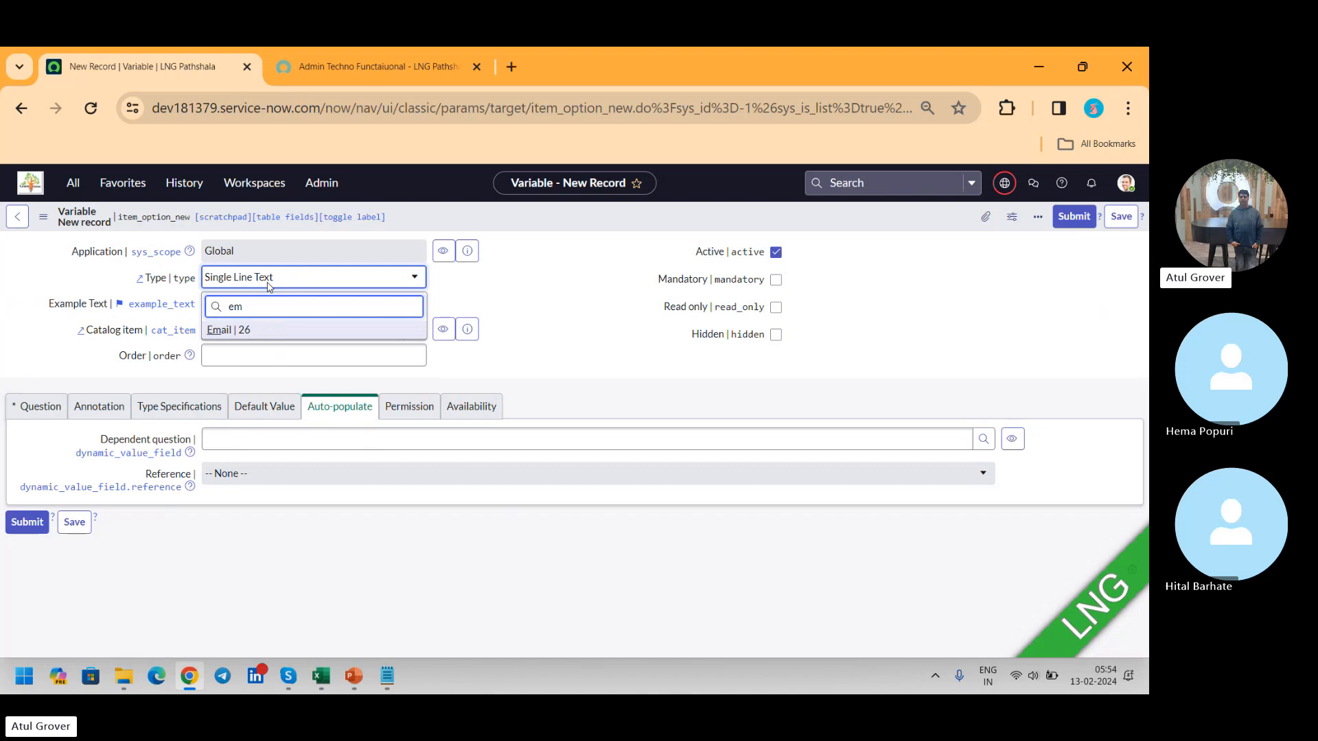
pyautogui.click(248, 329)
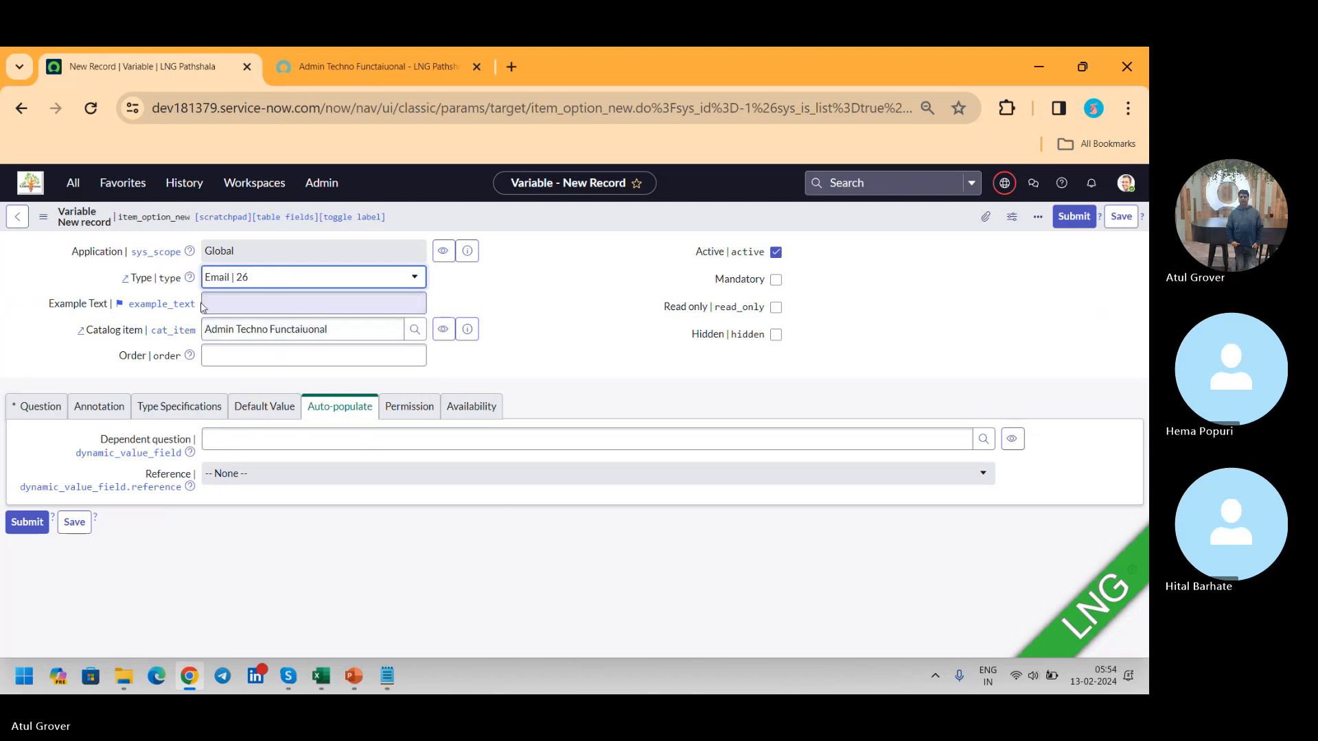
# Step: Enter email as the new variable's question and name
pyautogui.click(28, 407)
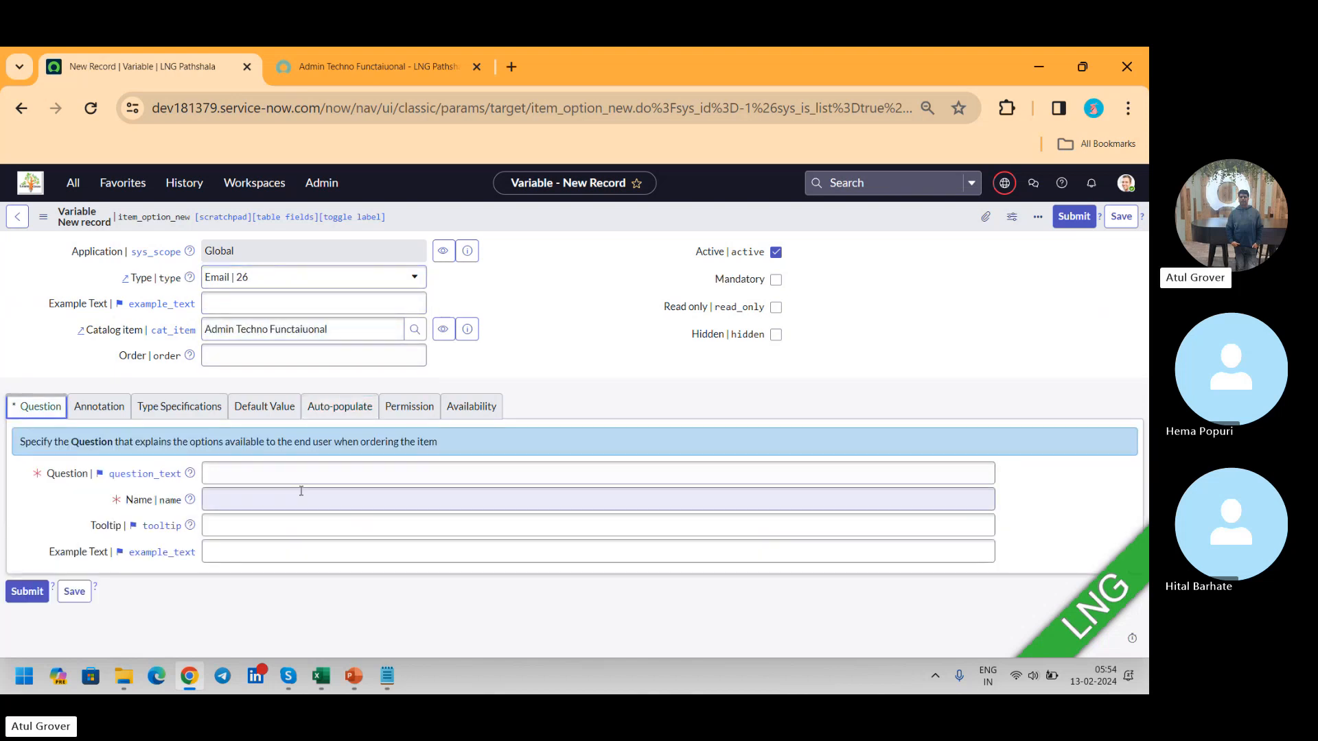
pyautogui.click(271, 472)
pyautogui.write('email')
pyautogui.press('Tab')
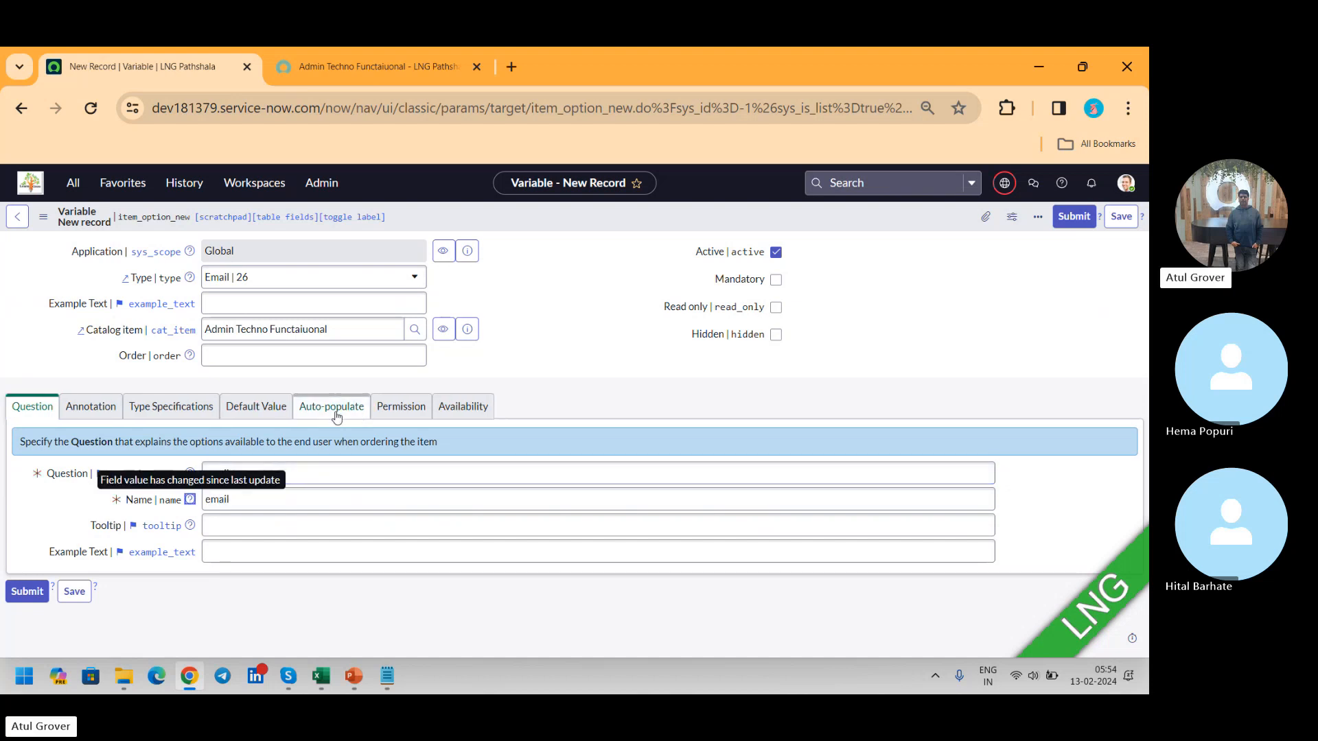
# Step: Set the email variable's auto-populate dependent question to Name
pyautogui.click(366, 409)
pyautogui.click(361, 437)
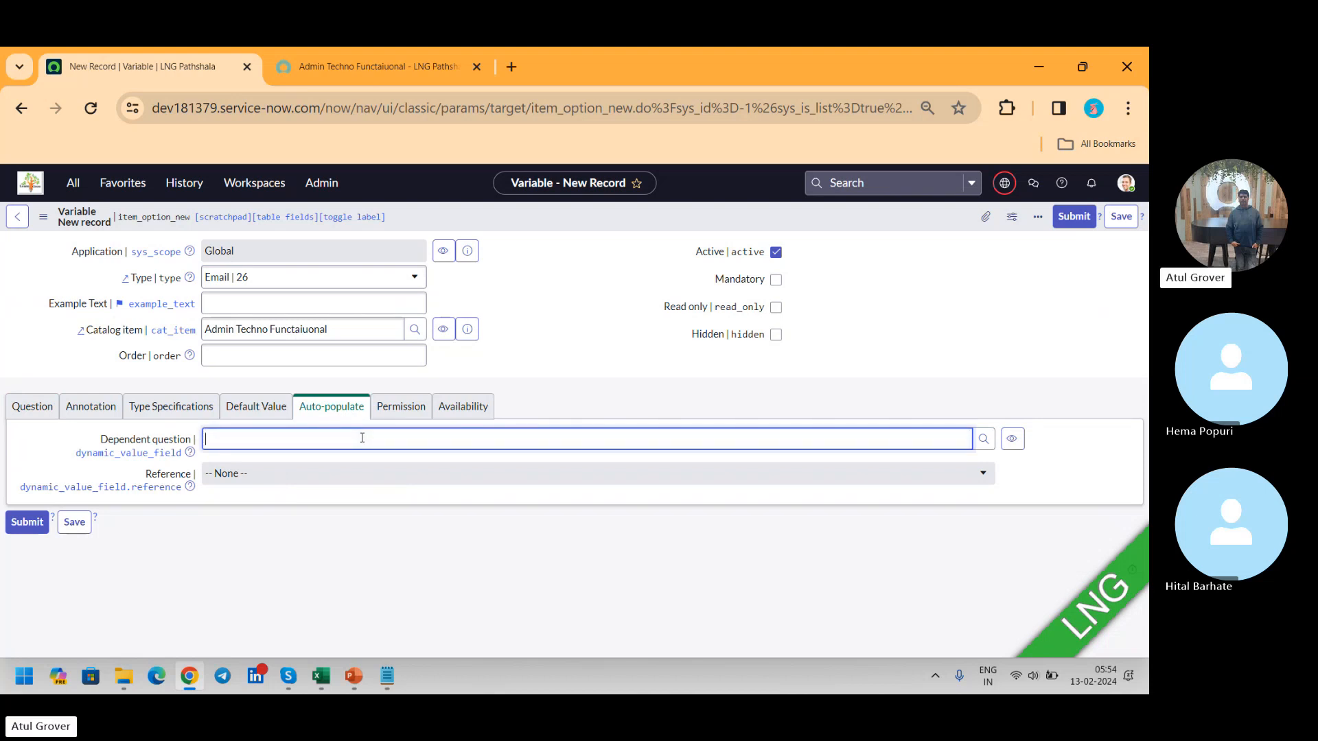
pyautogui.write('**')
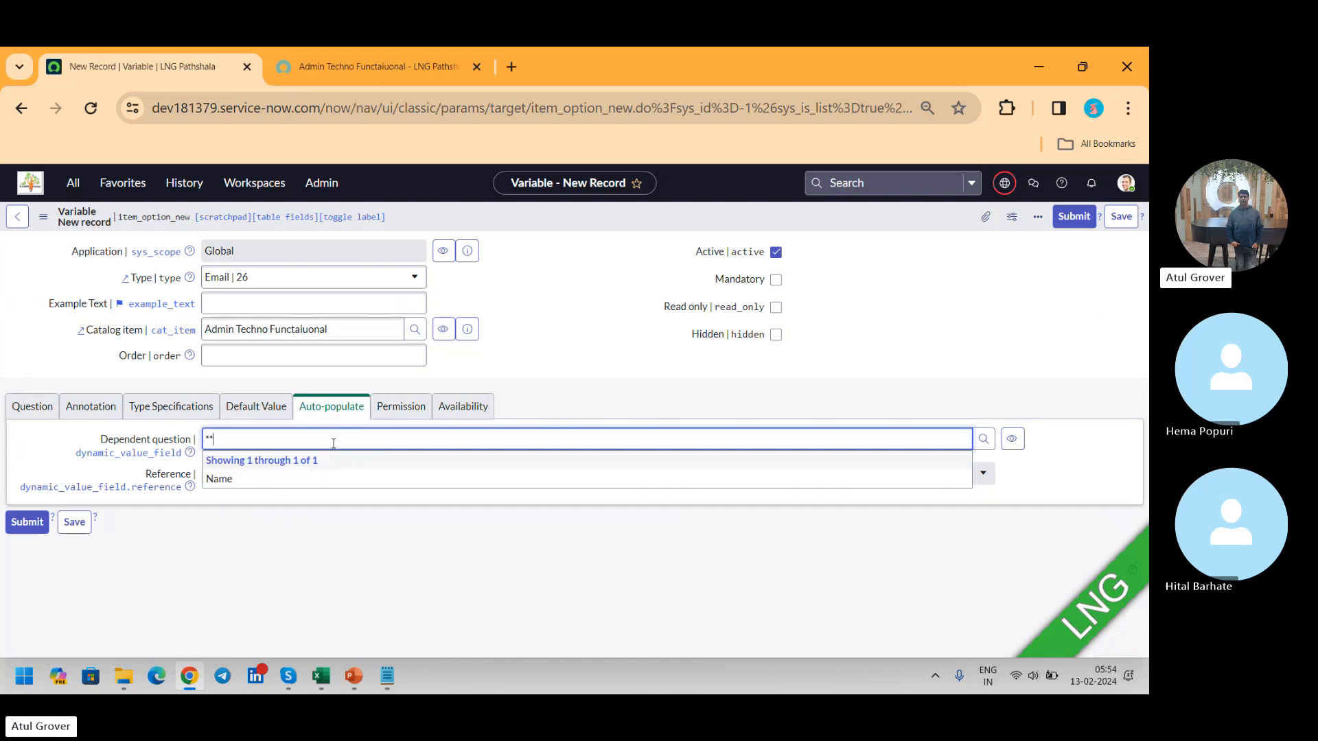
pyautogui.click(252, 479)
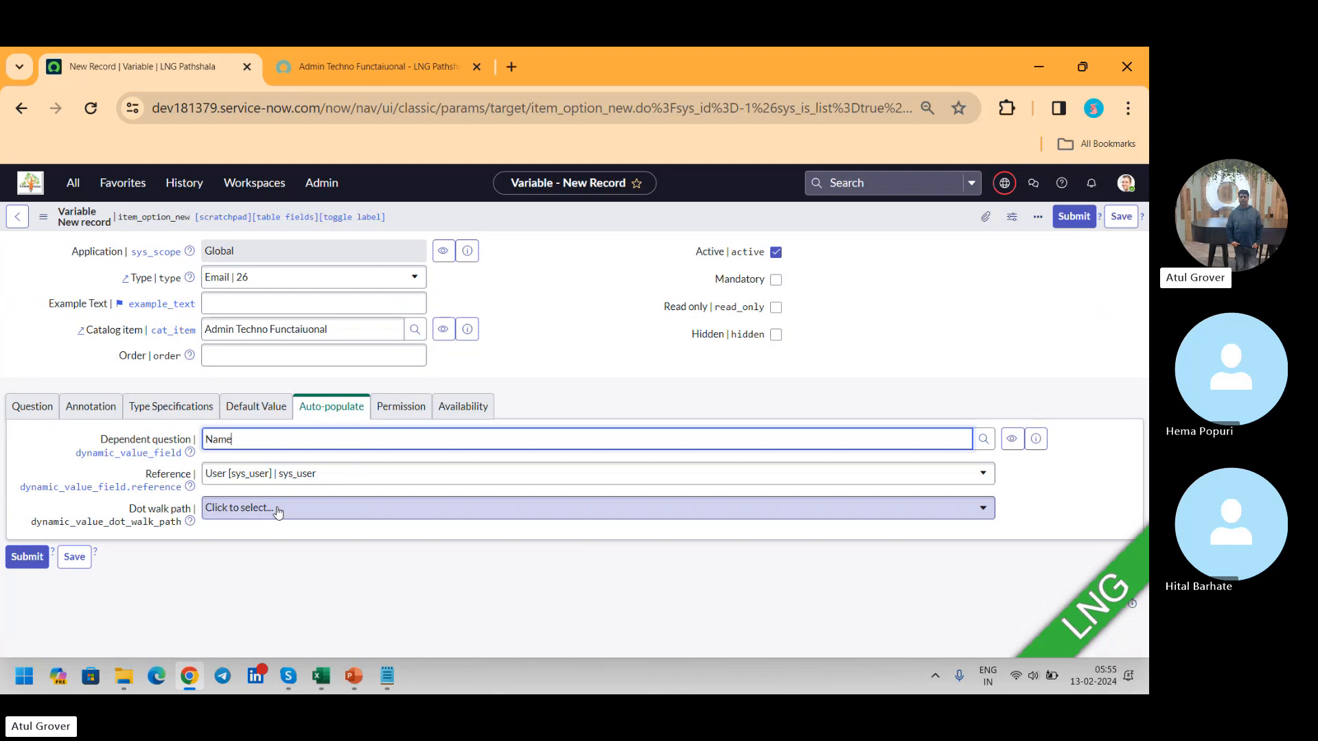
pyautogui.hotkey('alt', 'Tab')
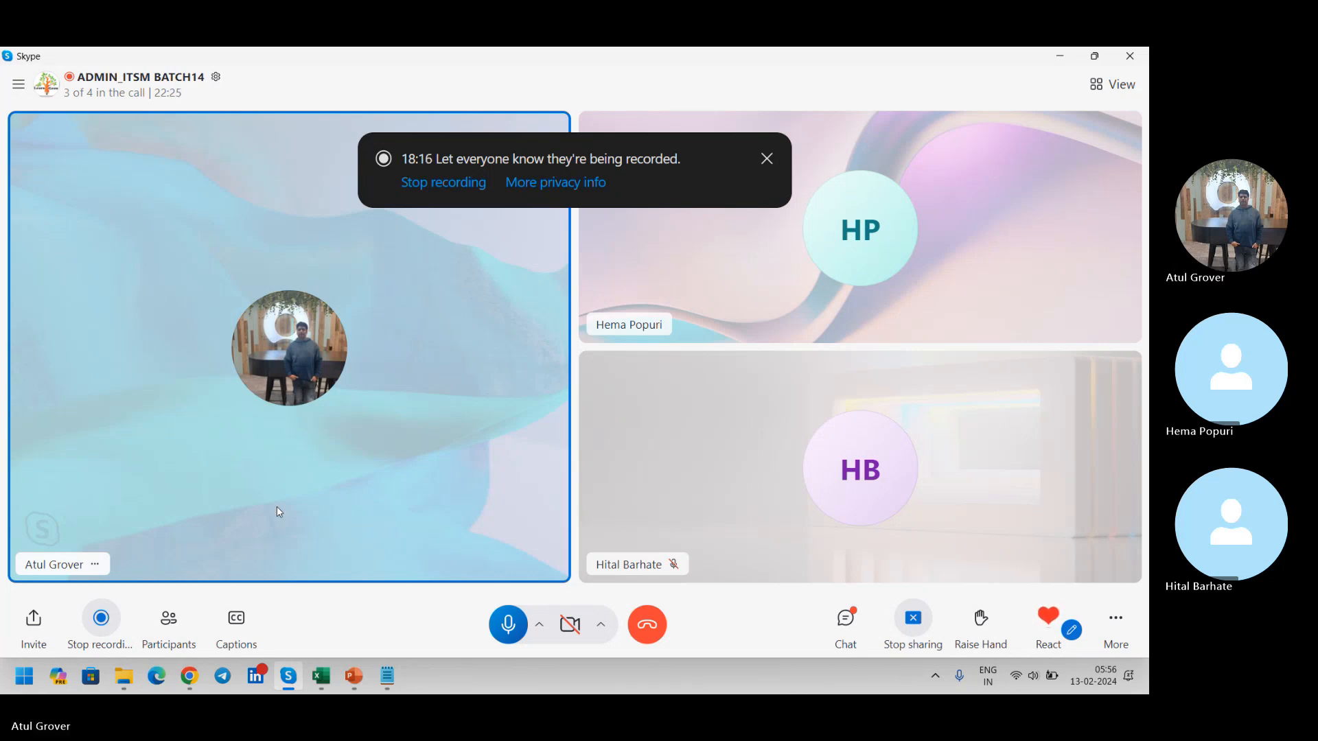
pyautogui.hotkey('alt', 'Tab')
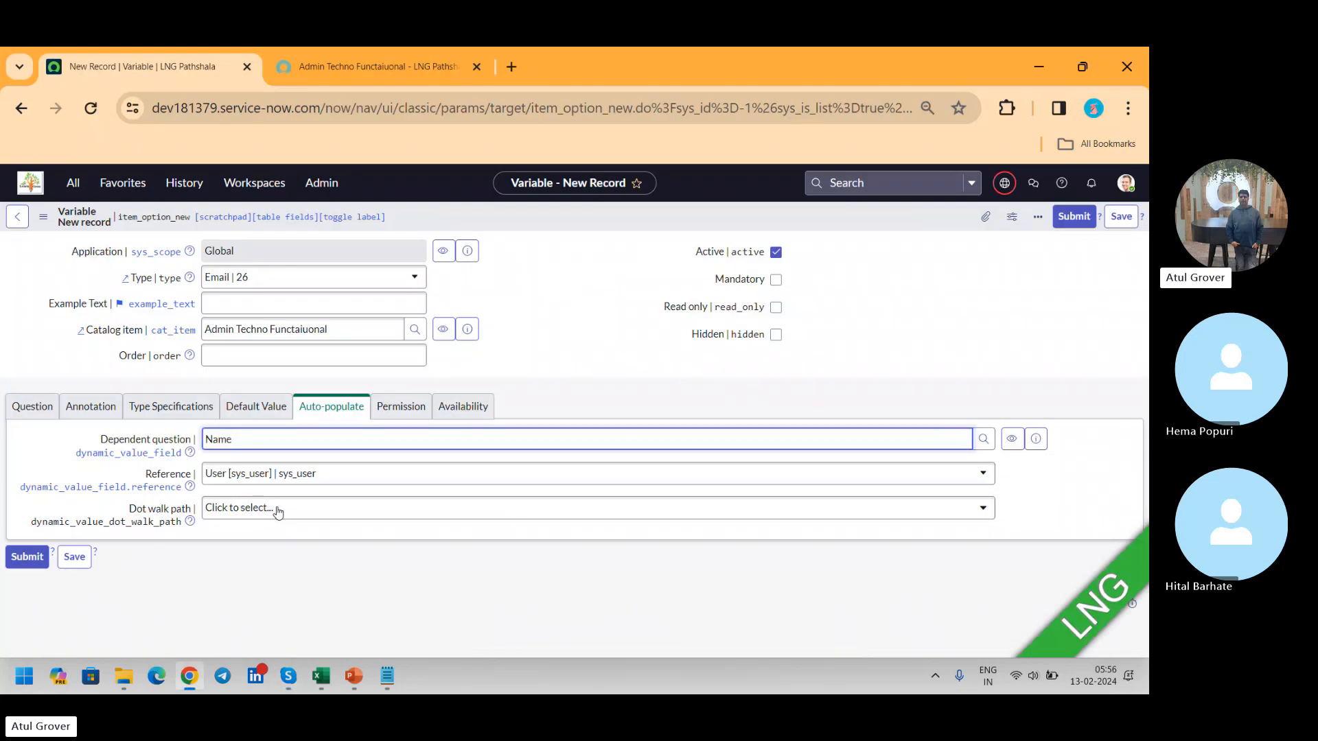
# Step: Choose the User table's Email field as the dot walk path and submit the email variable
pyautogui.click(336, 512)
pyautogui.click(336, 509)
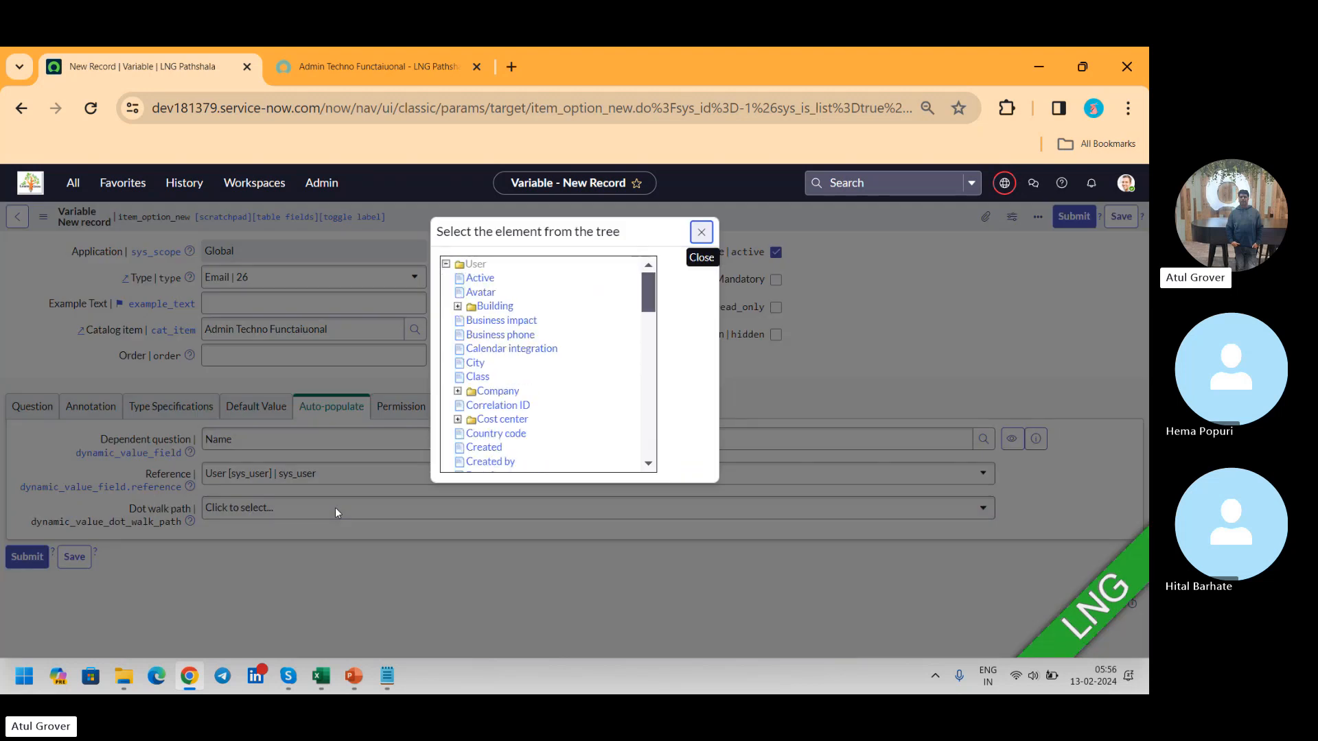
pyautogui.moveTo(646, 296); pyautogui.dragTo(649, 328)
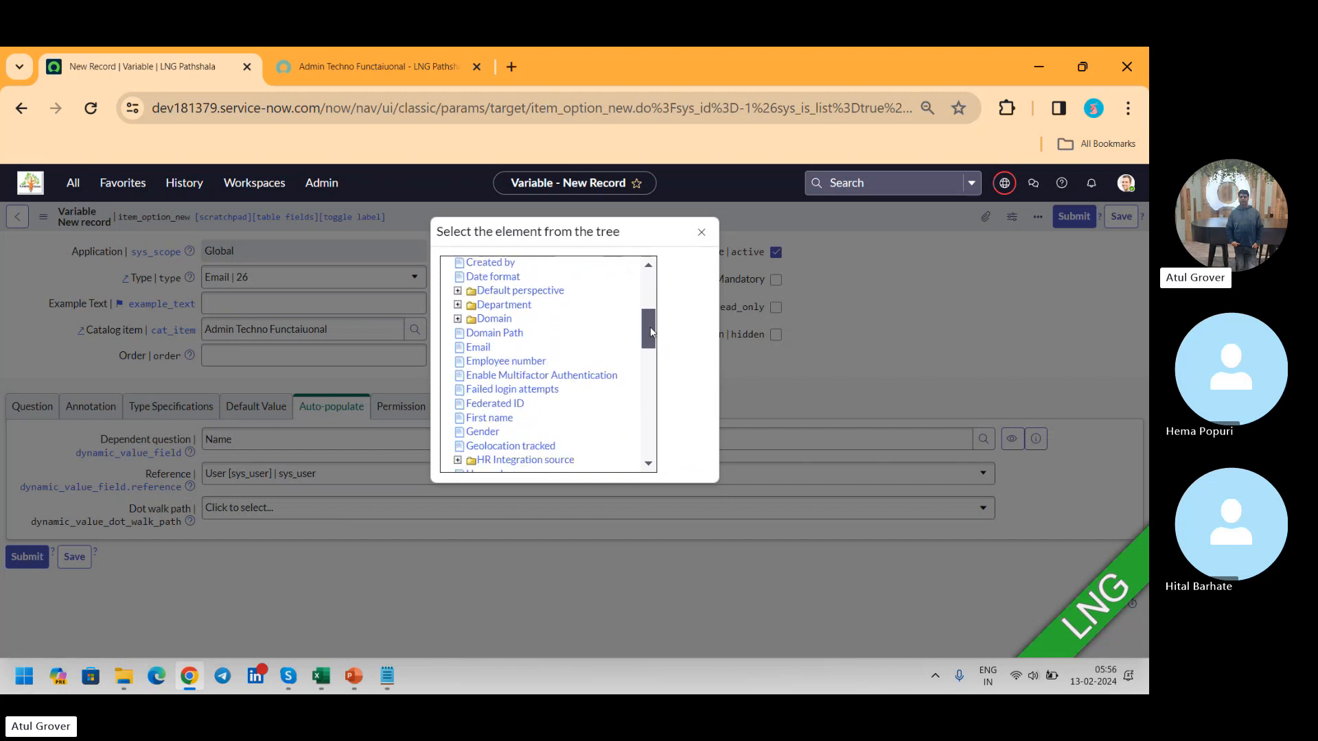
pyautogui.click(478, 347)
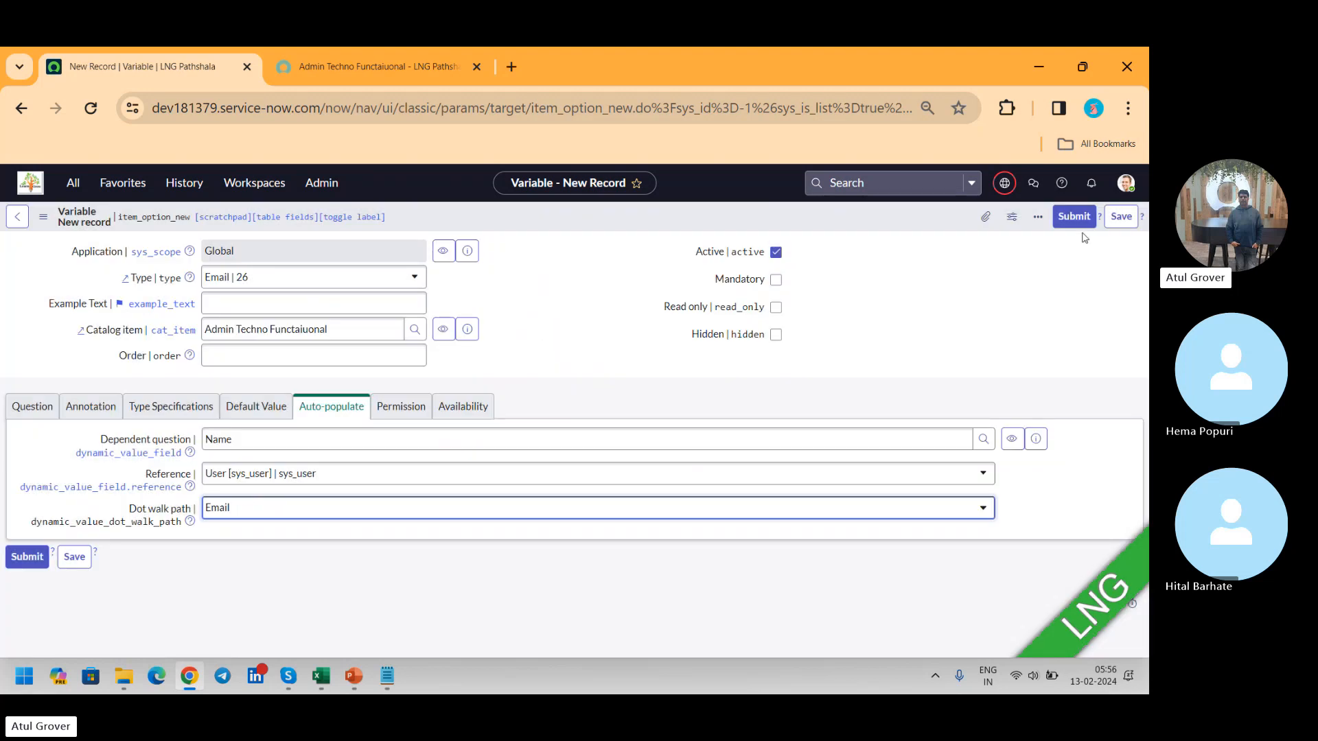
pyautogui.click(1073, 218)
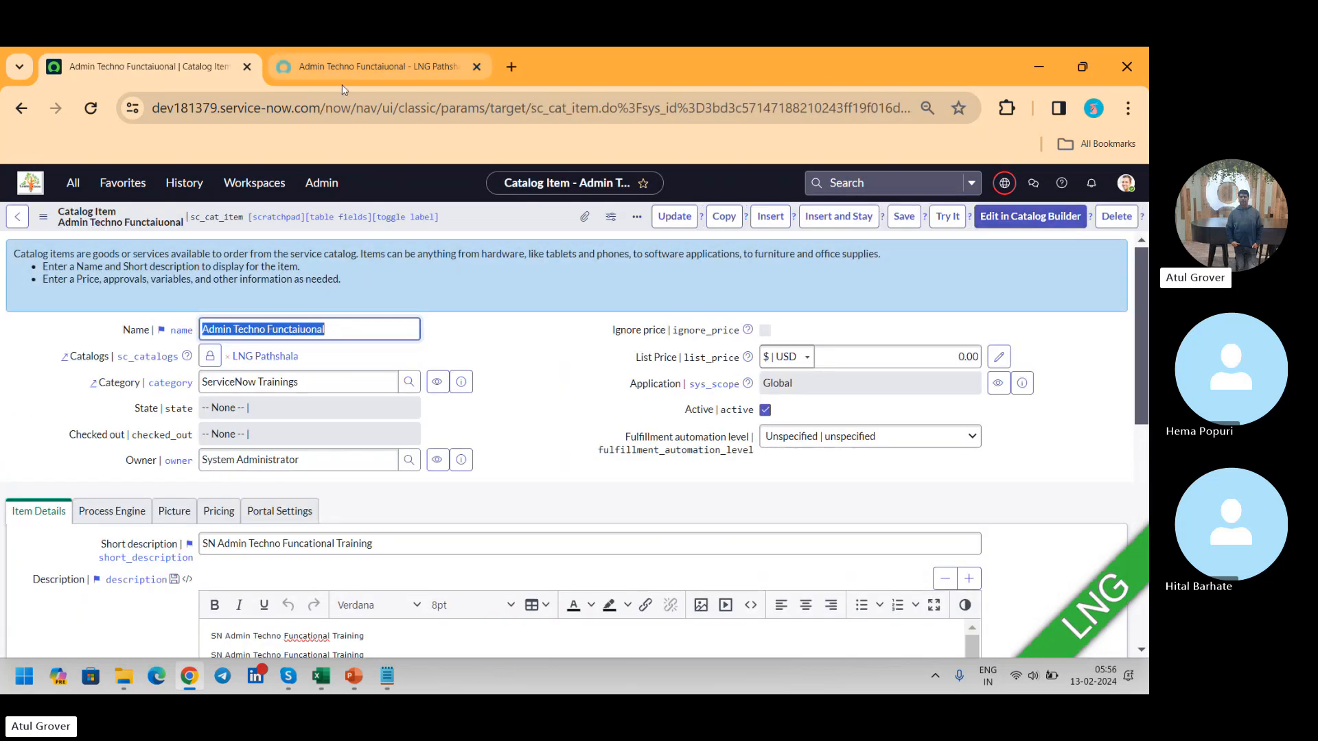
# Step: Reload the item's portal page and choose a user in the Name field to check that the email question auto-populates
pyautogui.click(353, 66)
pyautogui.click(91, 108)
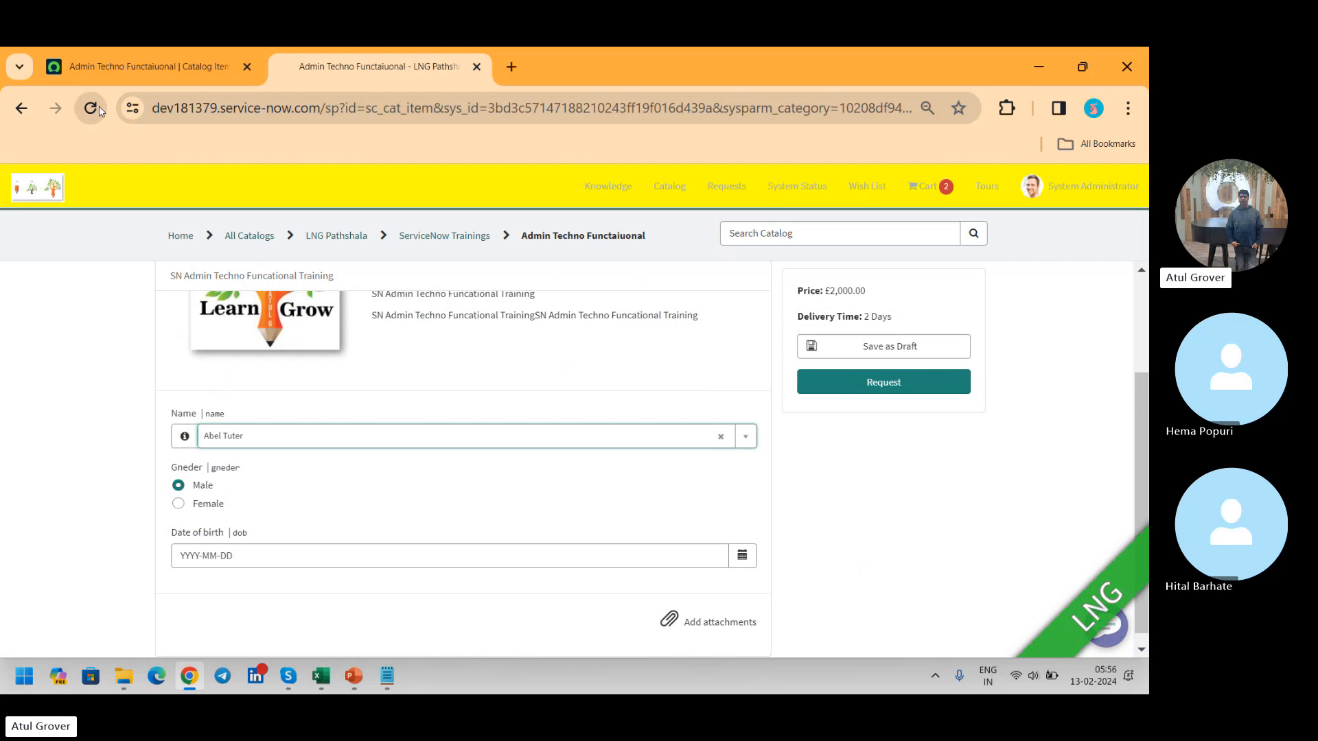
pyautogui.click(661, 260)
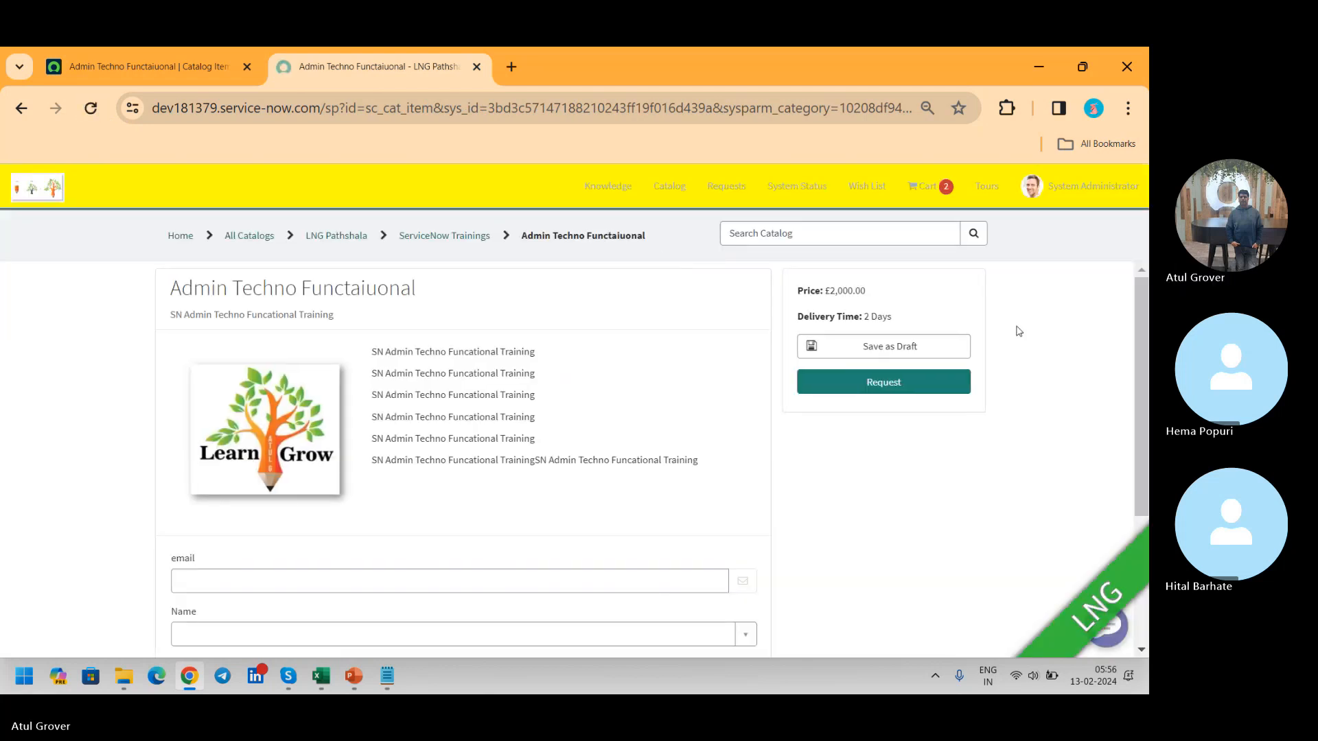
pyautogui.scroll(-2, 1144, 306)
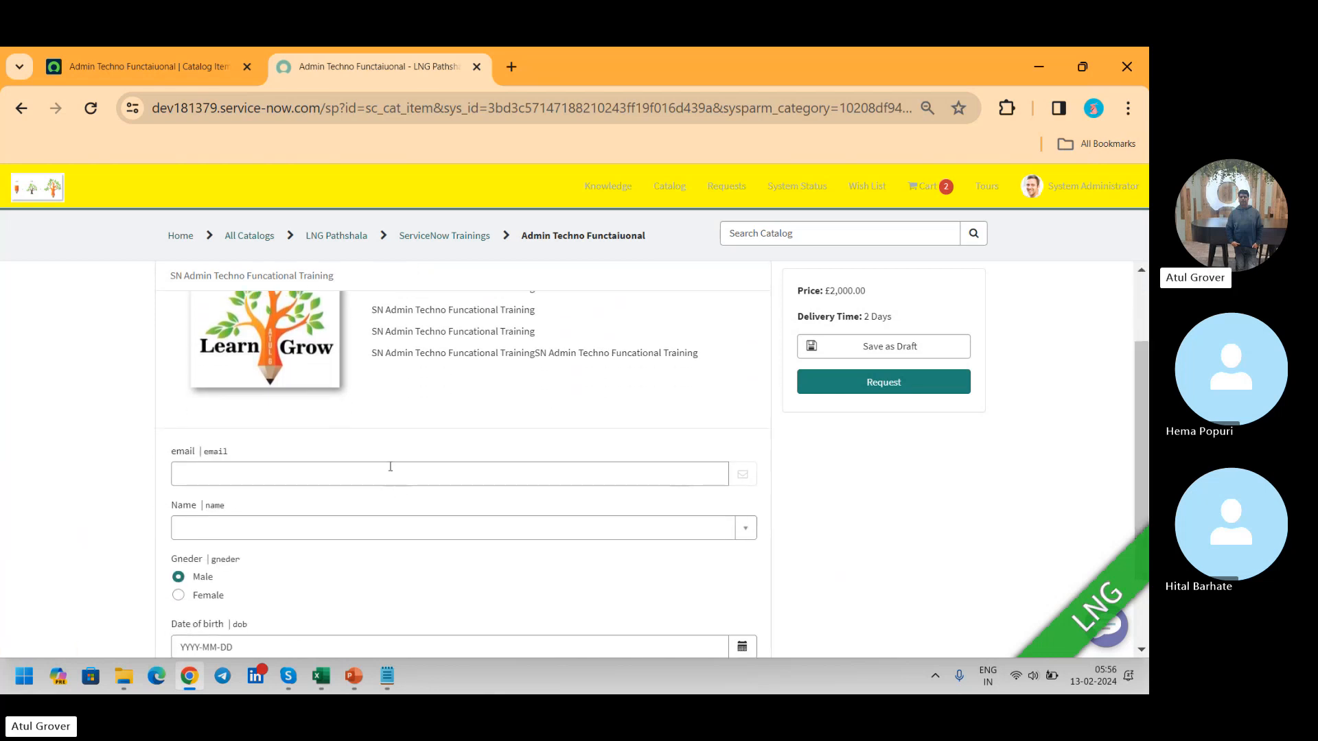
pyautogui.click(434, 532)
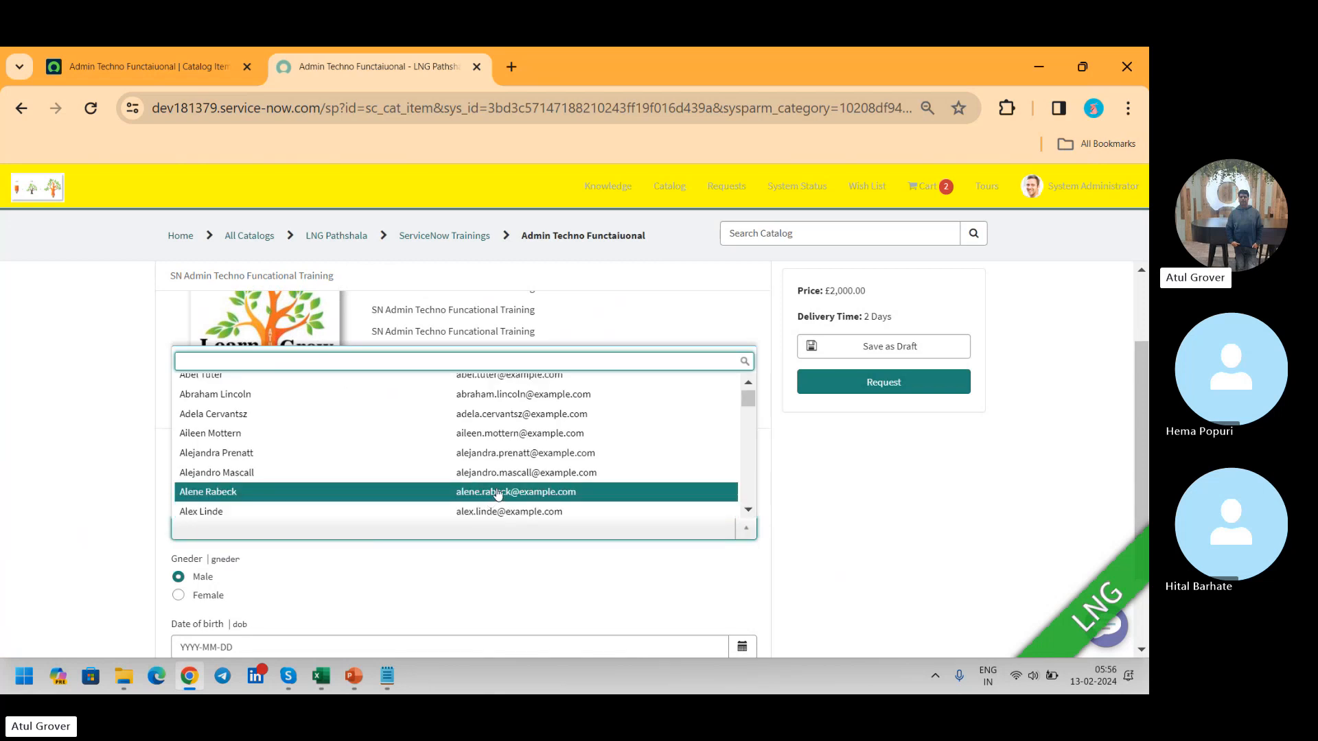
pyautogui.click(505, 396)
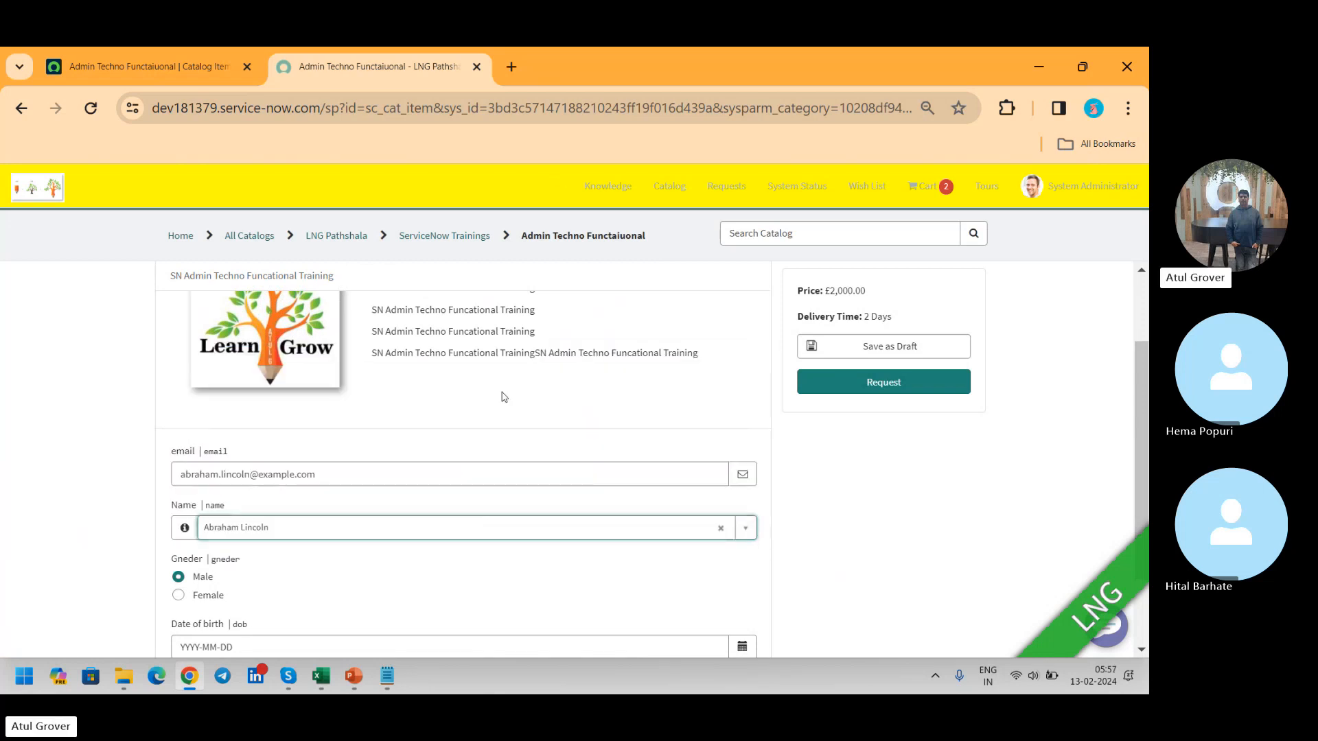
pyautogui.moveTo(362, 474); pyautogui.dragTo(0, 486)
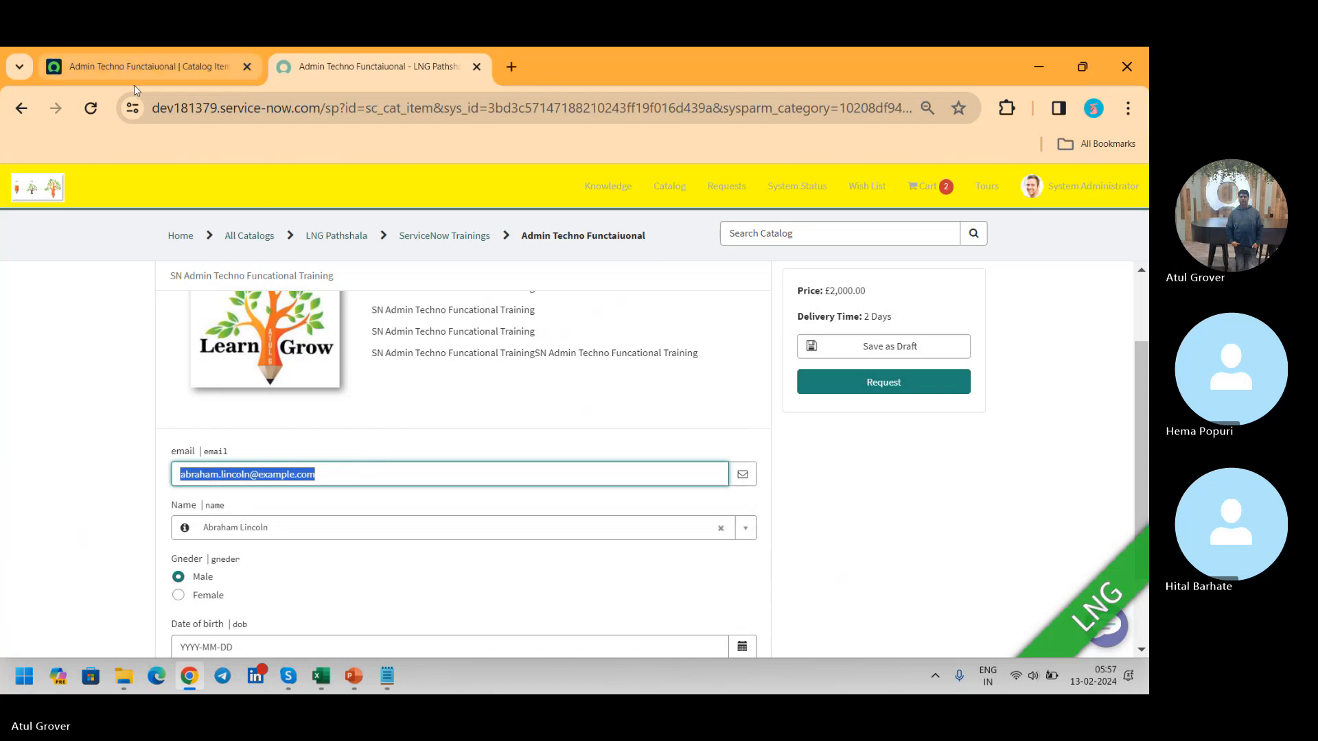
# Step: Go back to the catalog item's record and show its related variable sets
pyautogui.click(138, 65)
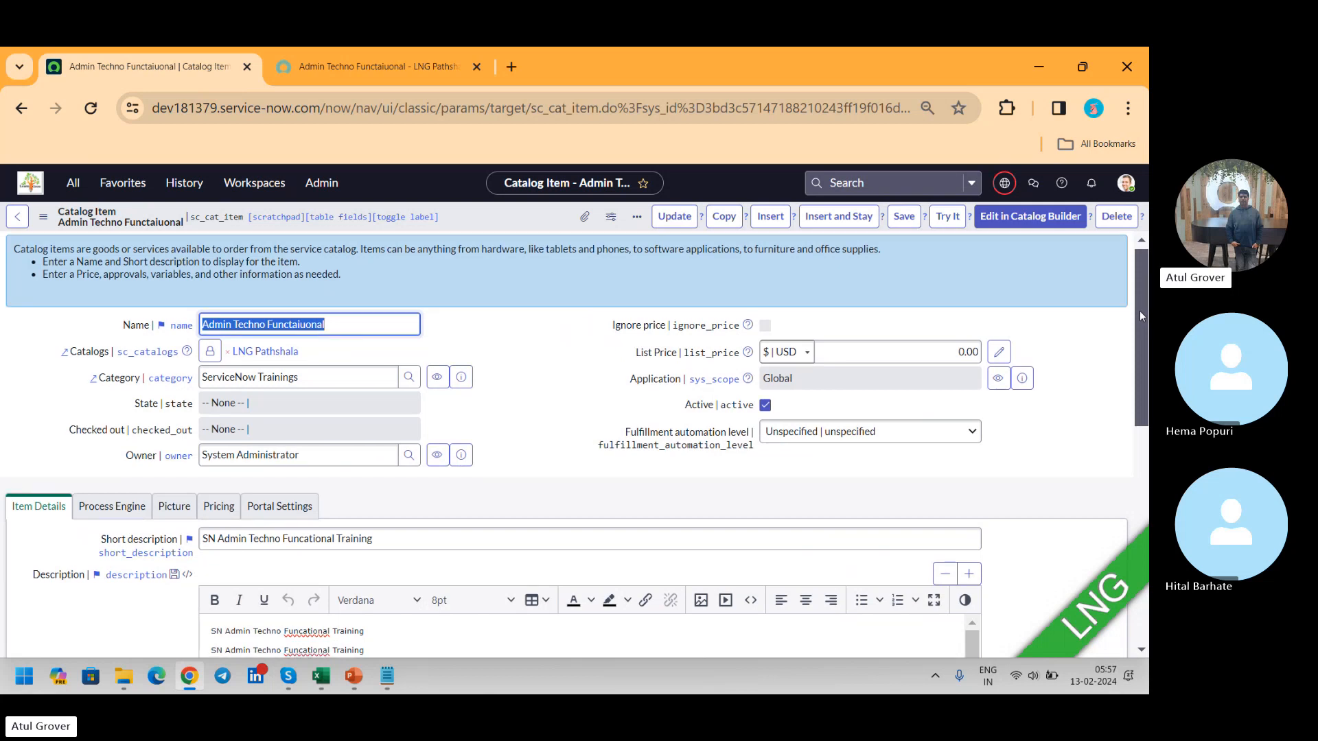
pyautogui.scroll(-2, 1139, 310)
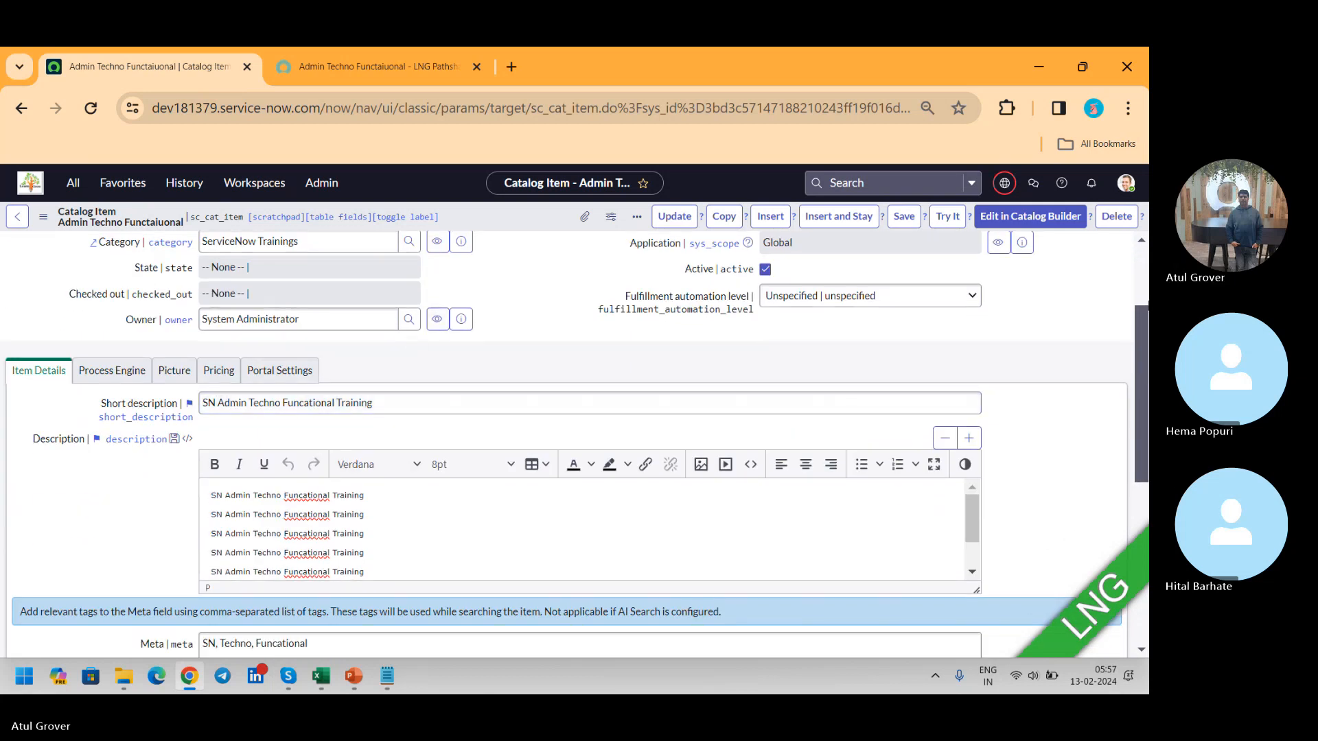
pyautogui.scroll(-5, 259, 360)
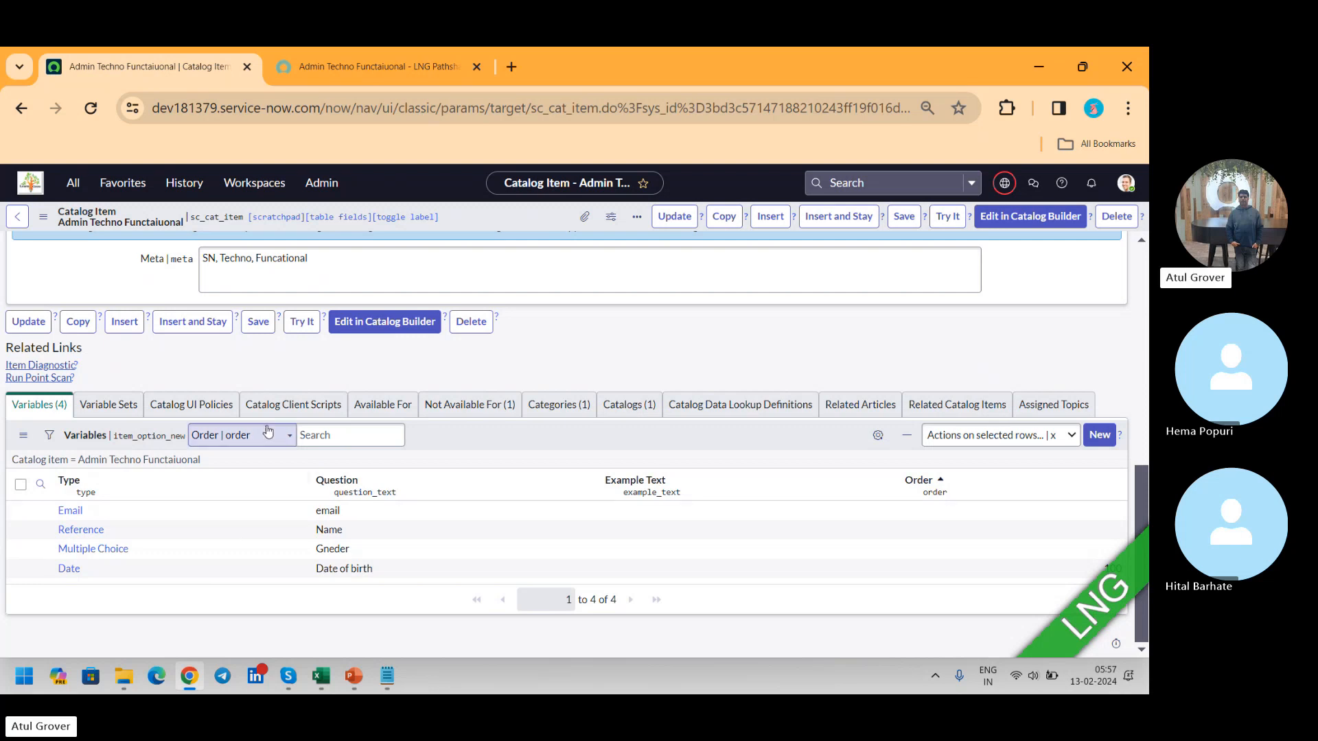
pyautogui.click(138, 406)
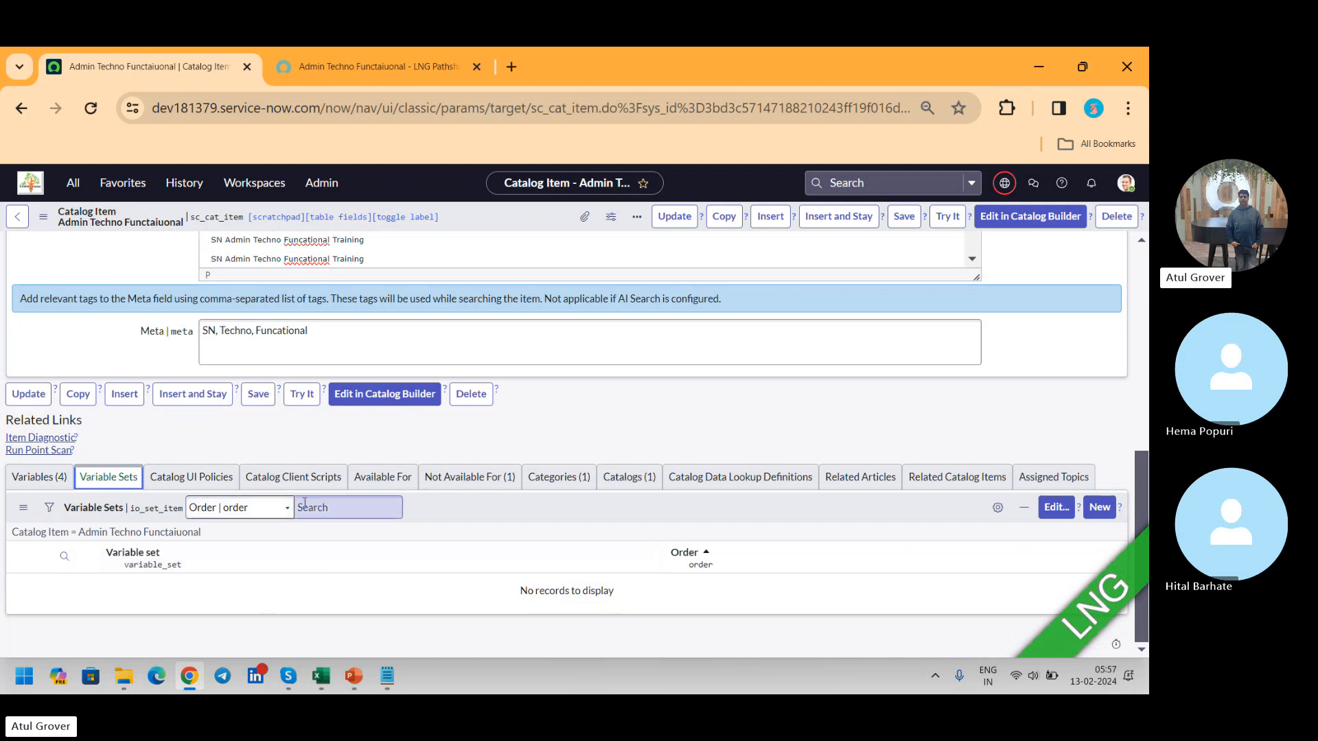
# Step: Find the Variable Sets module with the filter "variable set", open it in a new browser tab and start a new variable set
pyautogui.click(73, 184)
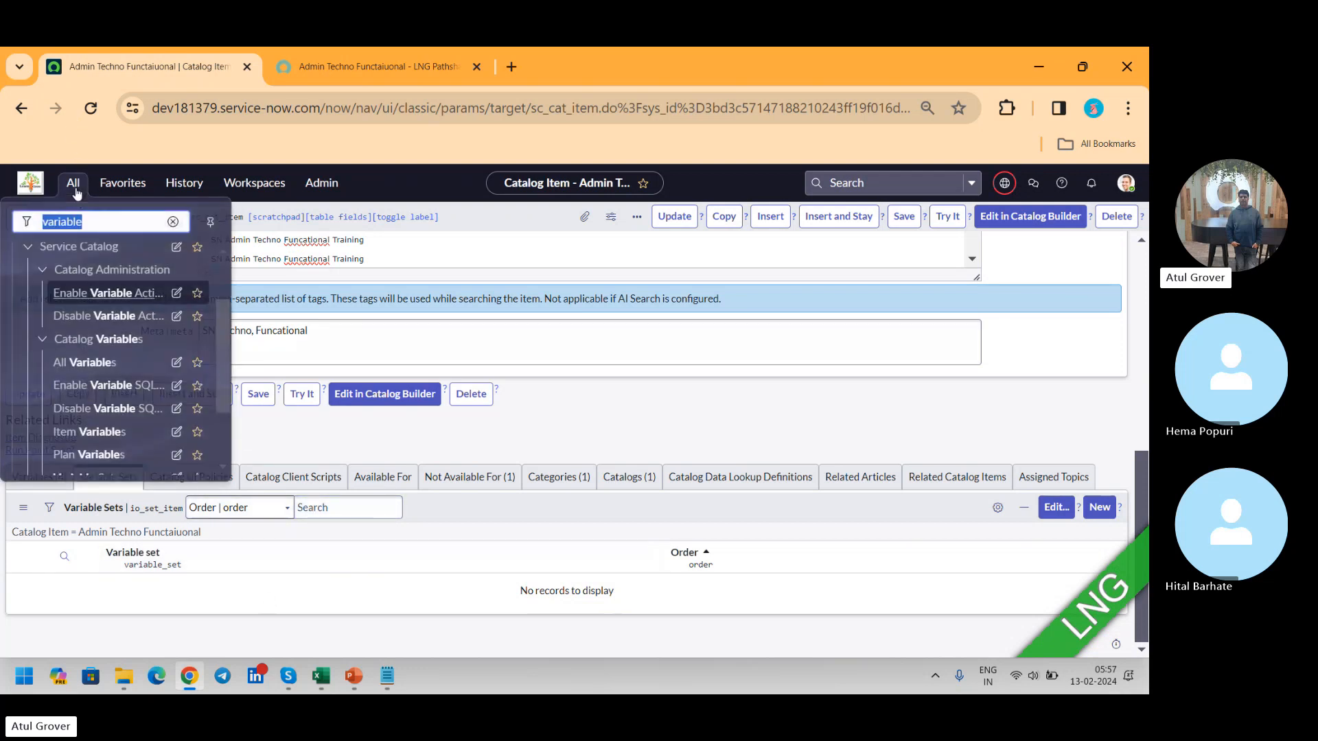
pyautogui.press('Right')
pyautogui.write('st')
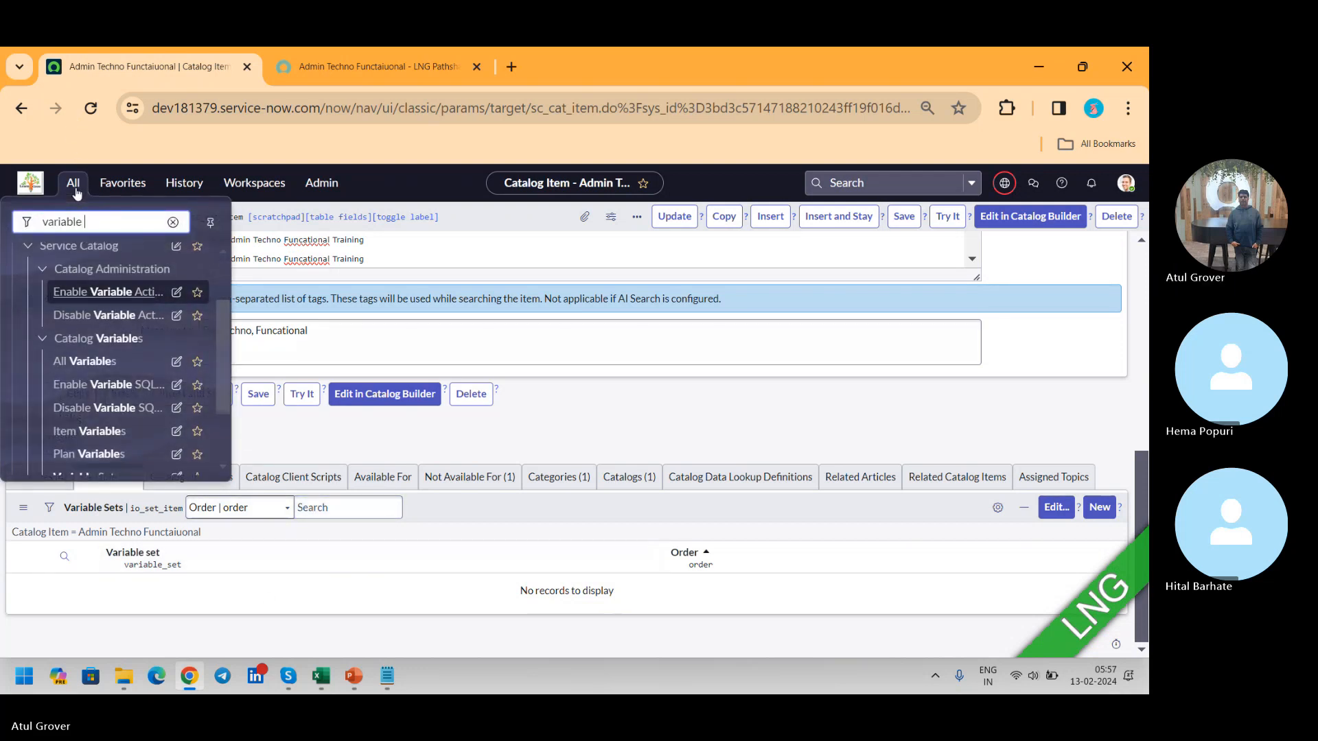
pyautogui.write('et')
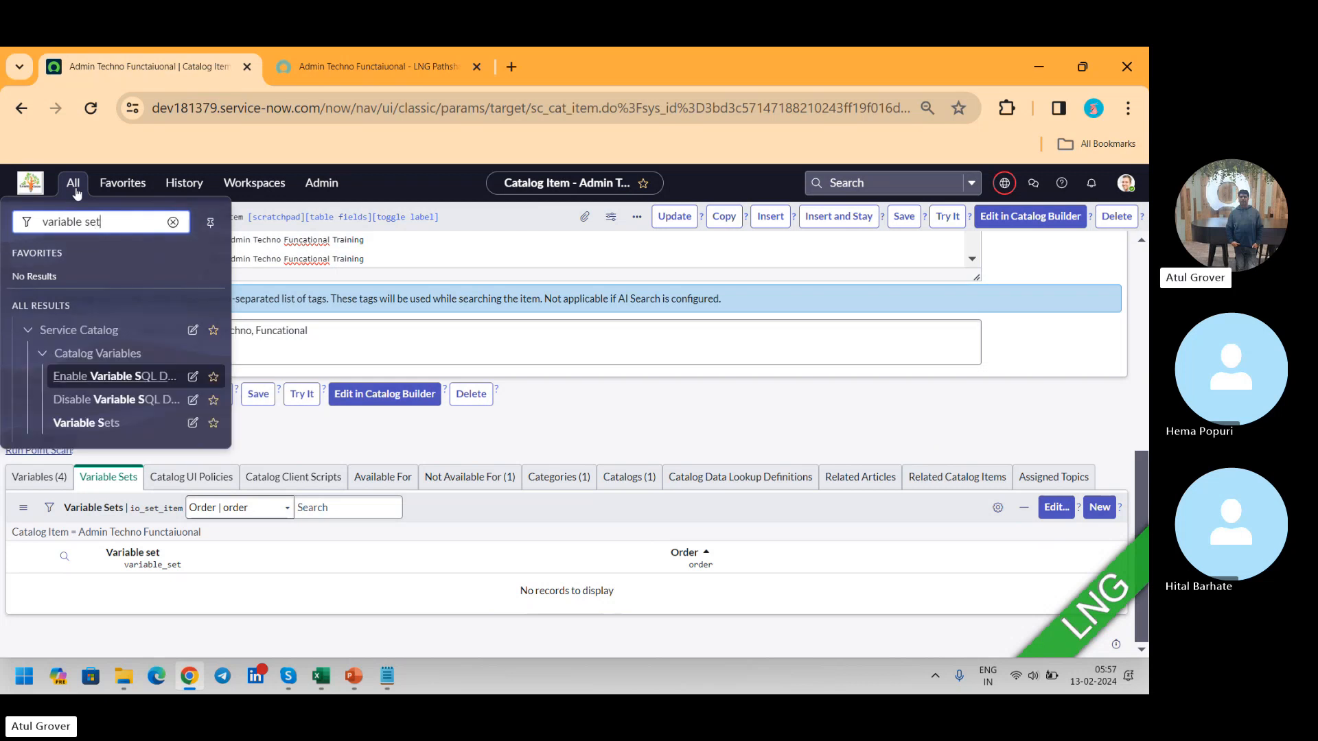
pyautogui.middleClick(83, 377)
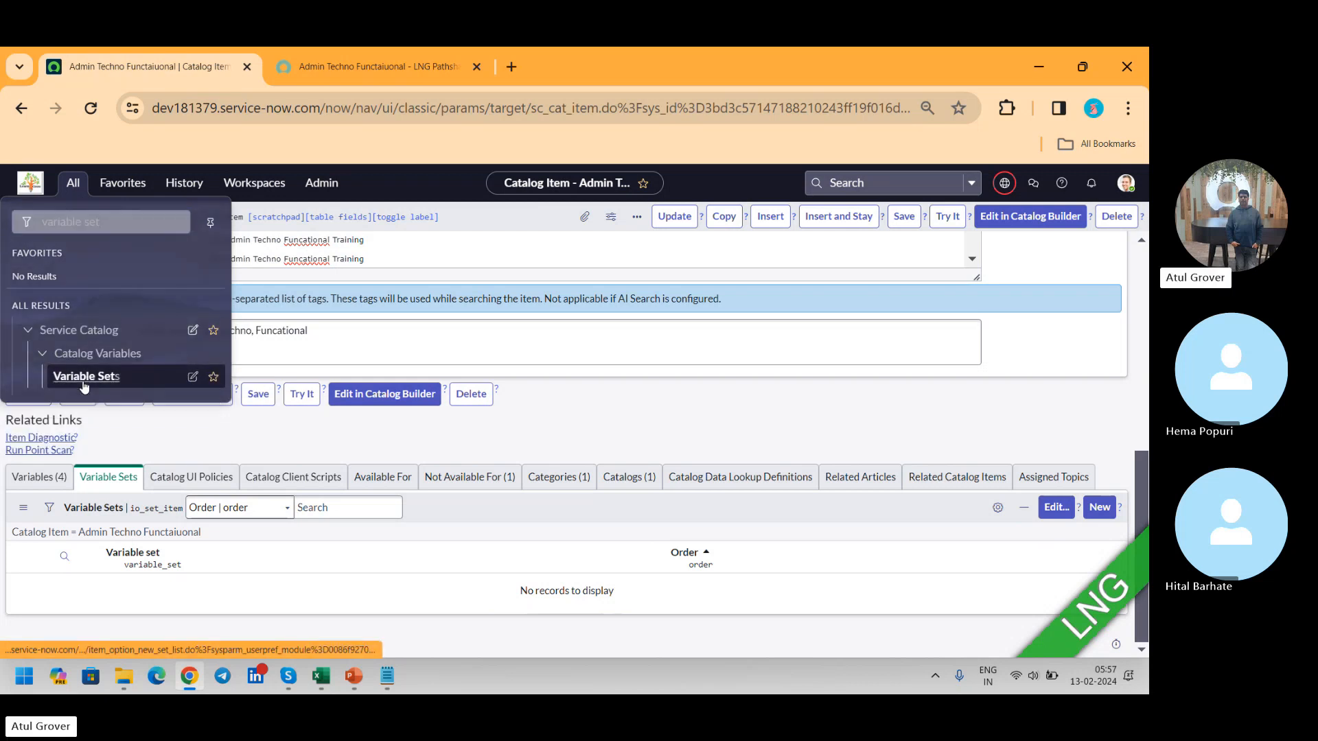
pyautogui.click(344, 72)
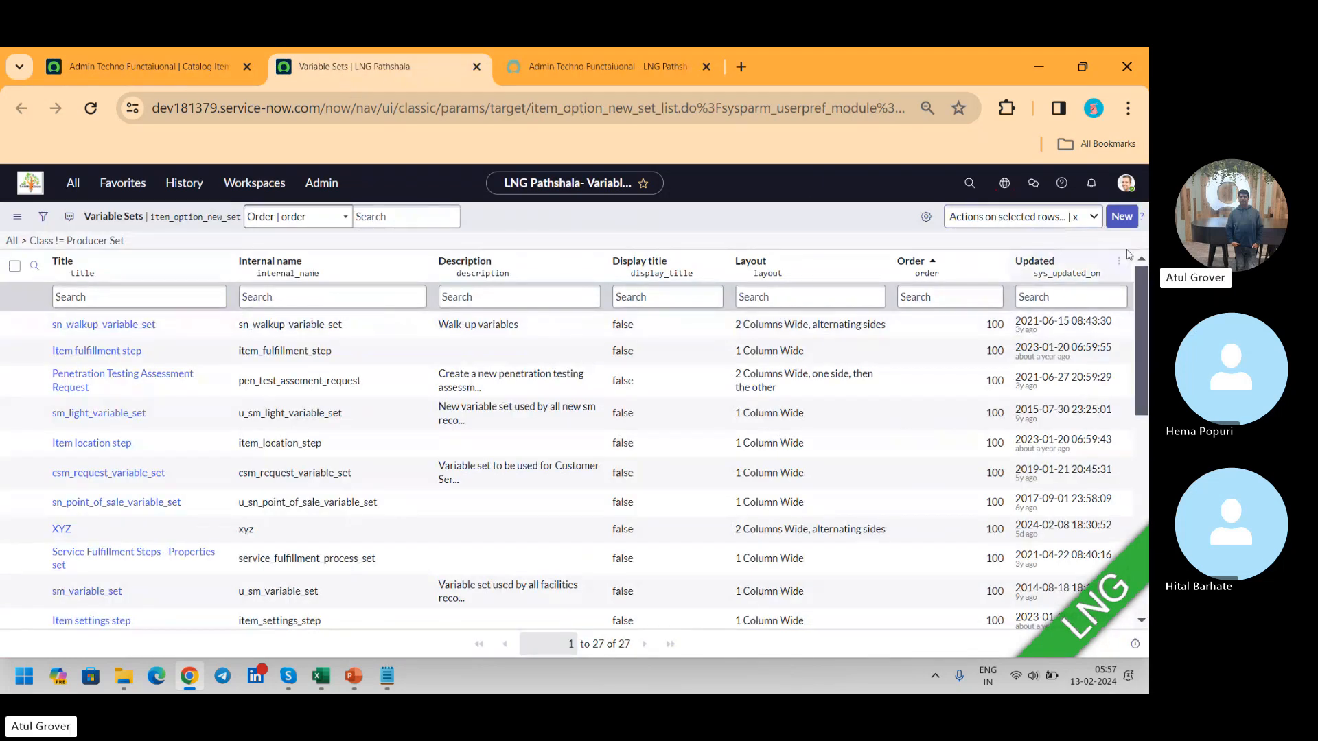
pyautogui.click(1122, 217)
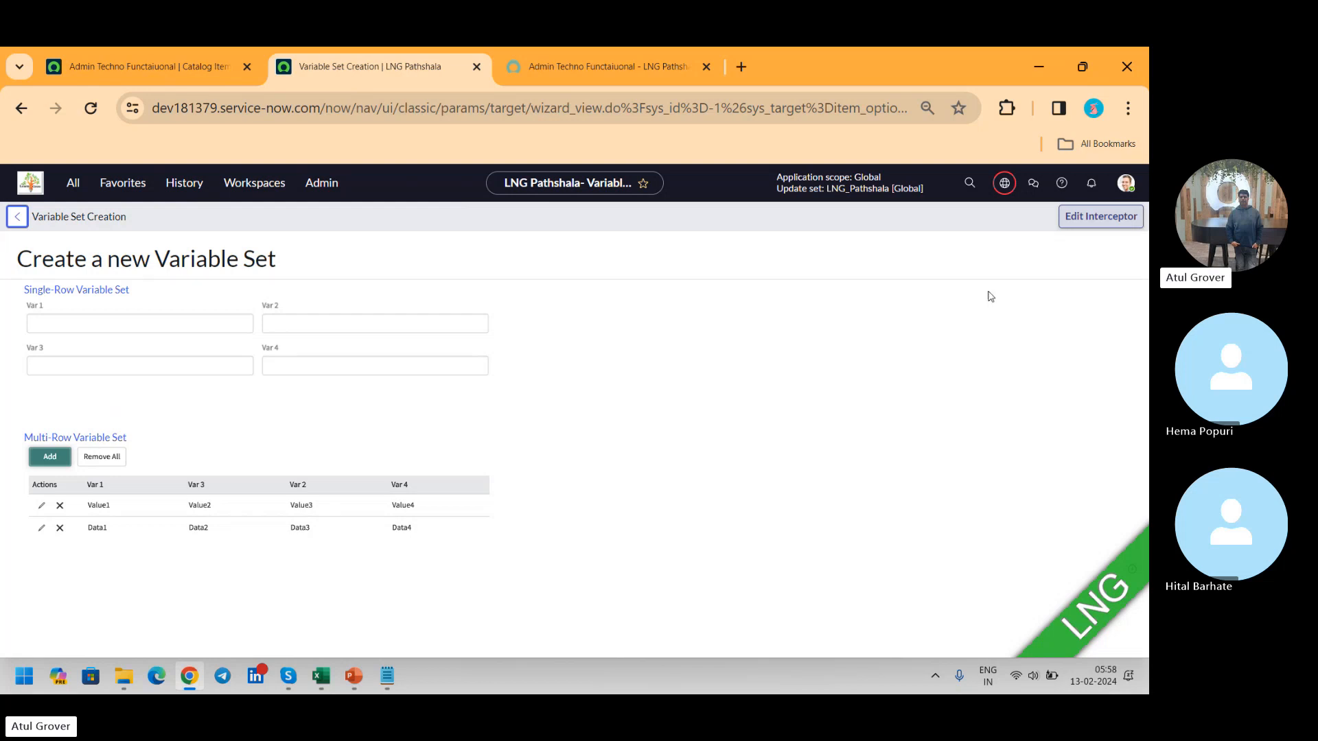
# Step: Switch to the SC & RM notes in Notepad and insert blank lines below the "iems" line
pyautogui.click(388, 676)
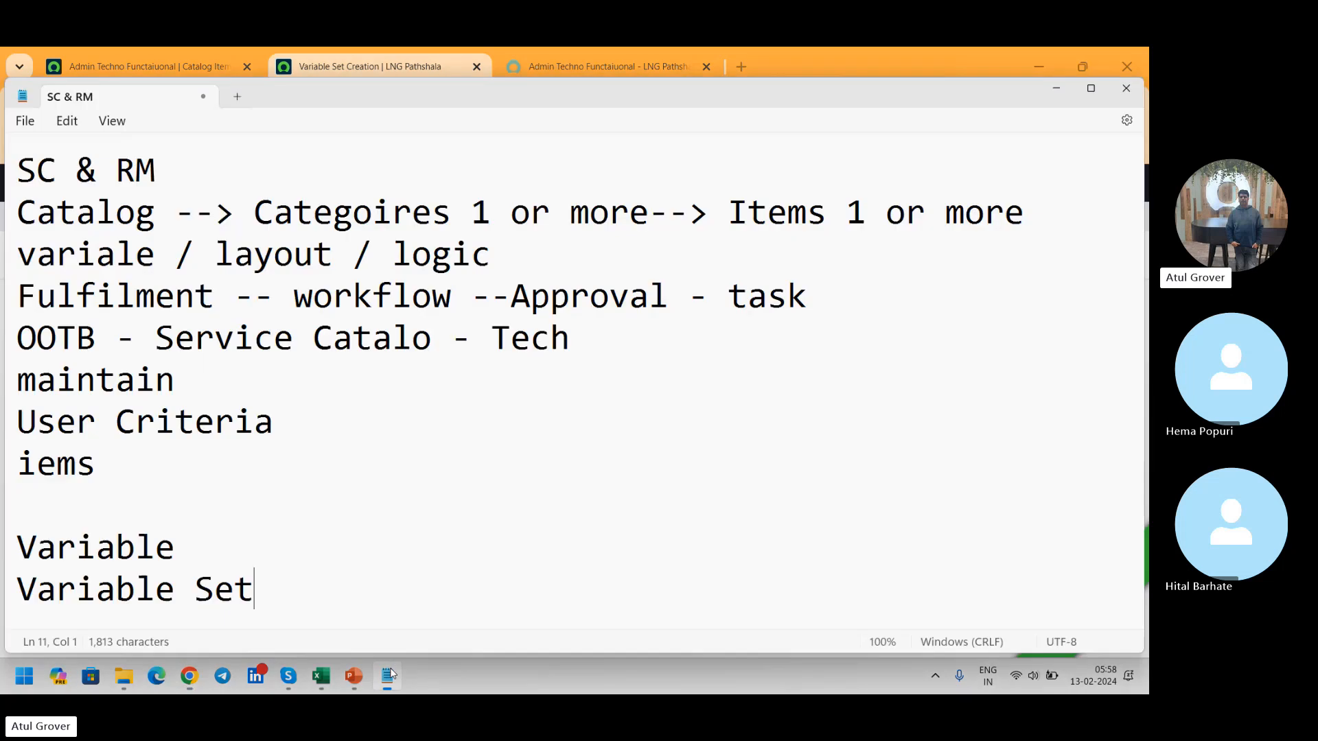
pyautogui.click(124, 491)
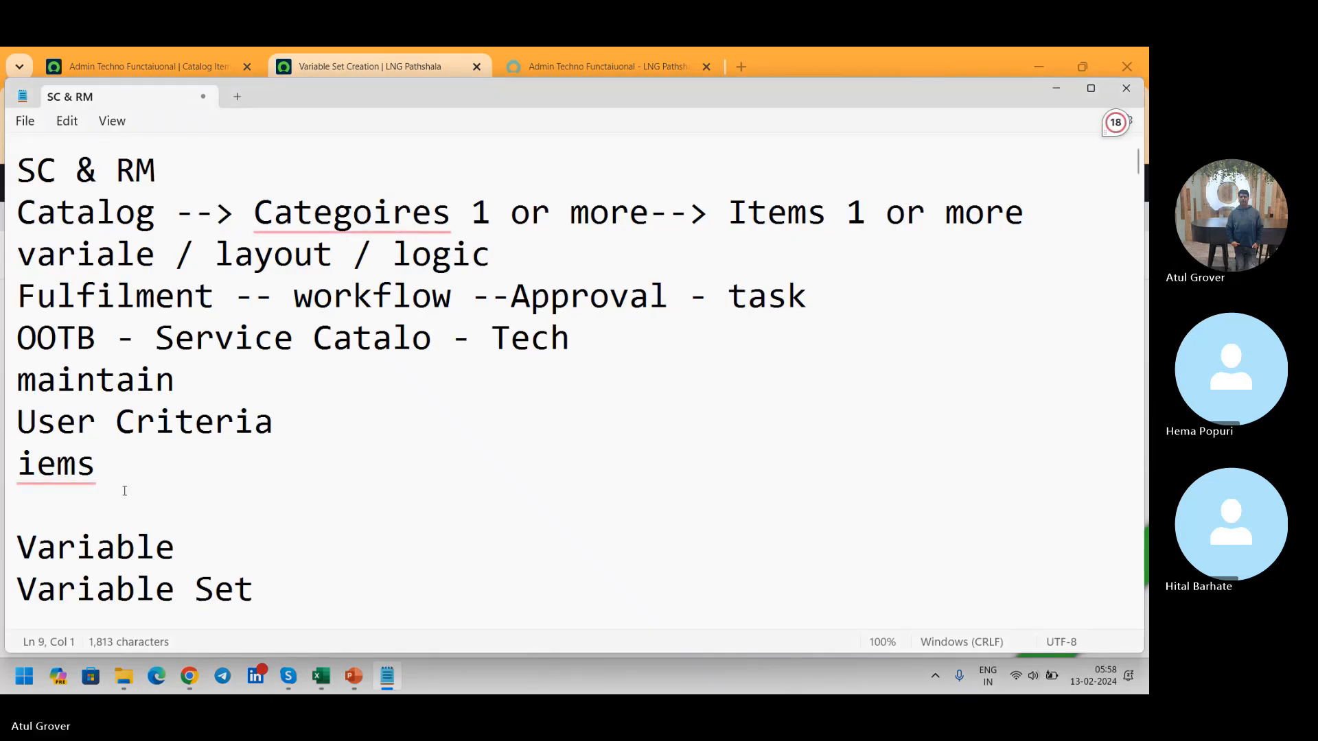
pyautogui.press('Return')
pyautogui.press('Return')
pyautogui.press('Return')
pyautogui.click(124, 490)
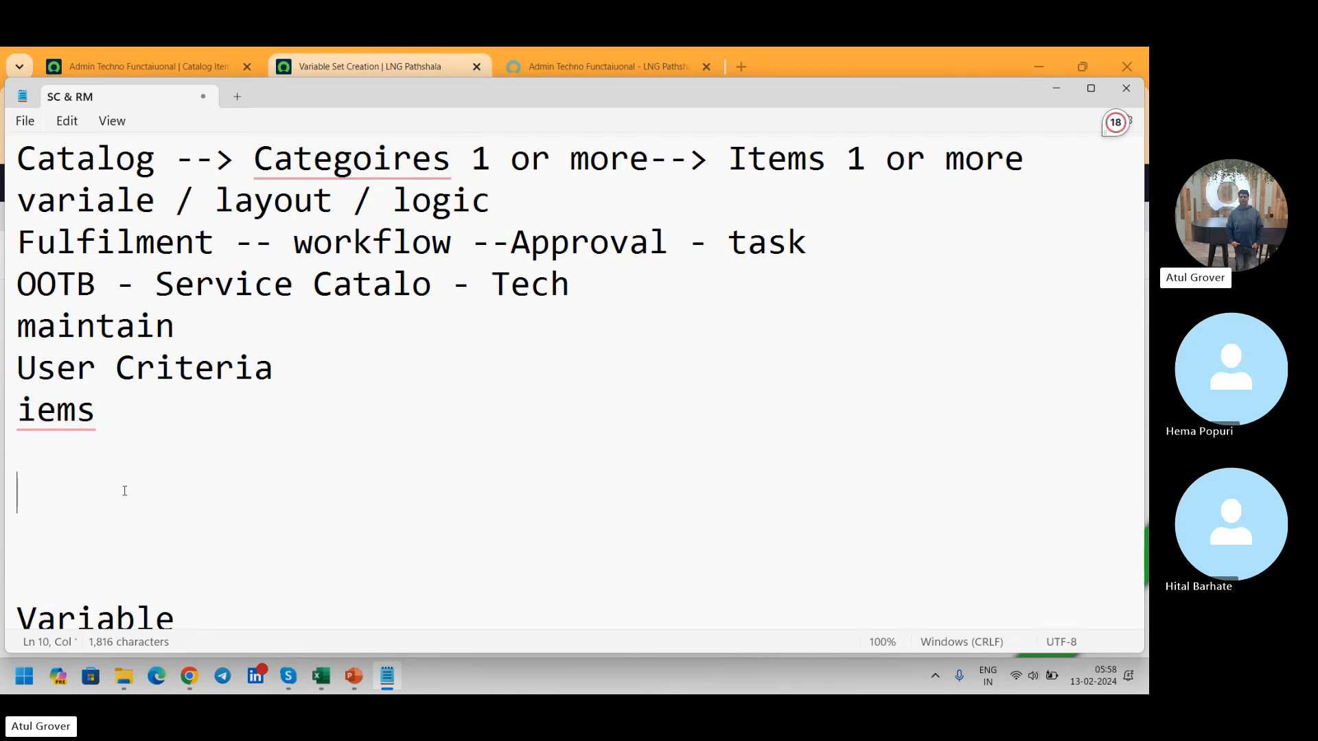
# Step: Write the spaced column headings Name, Gender, Age and Education on one line below "iems"
pyautogui.write('Nma')
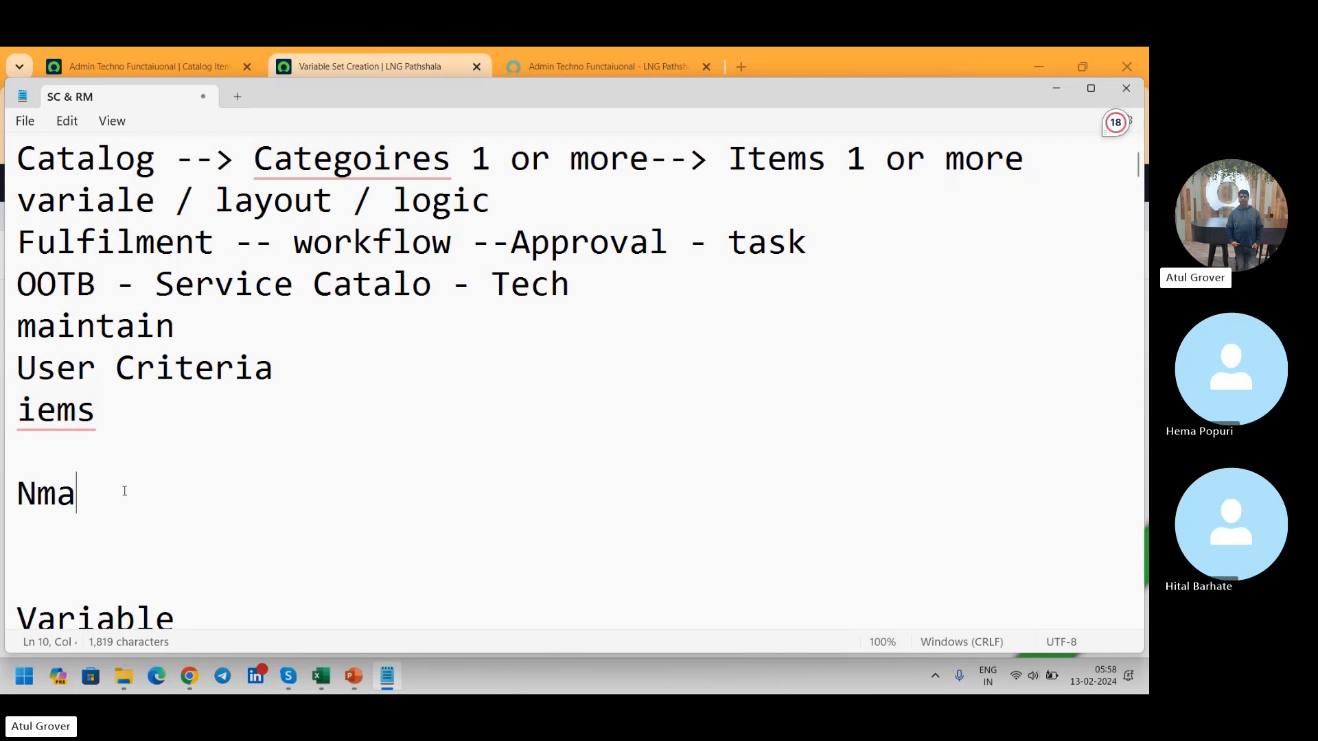
pyautogui.press('BackSpace')
pyautogui.press('BackSpace')
pyautogui.write('ame')
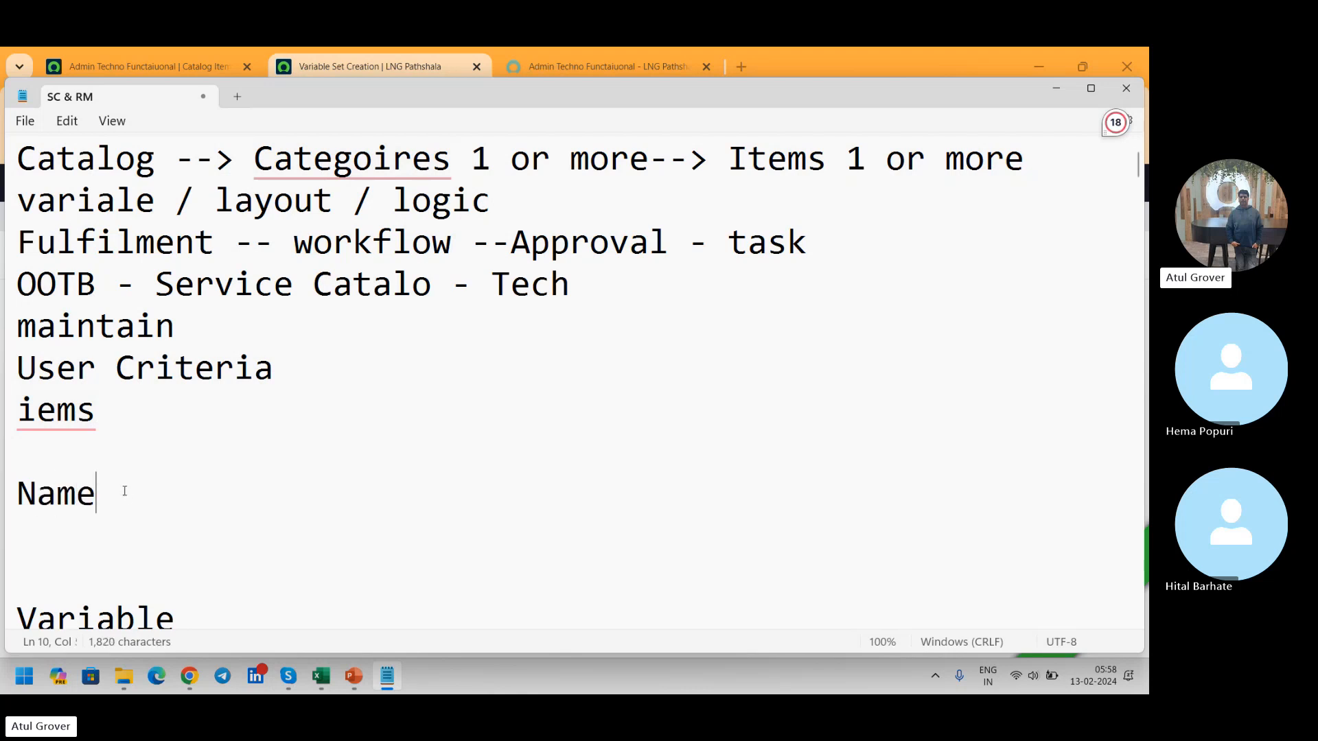
pyautogui.press('Tab')
pyautogui.press('Tab')
pyautogui.write('Gender')
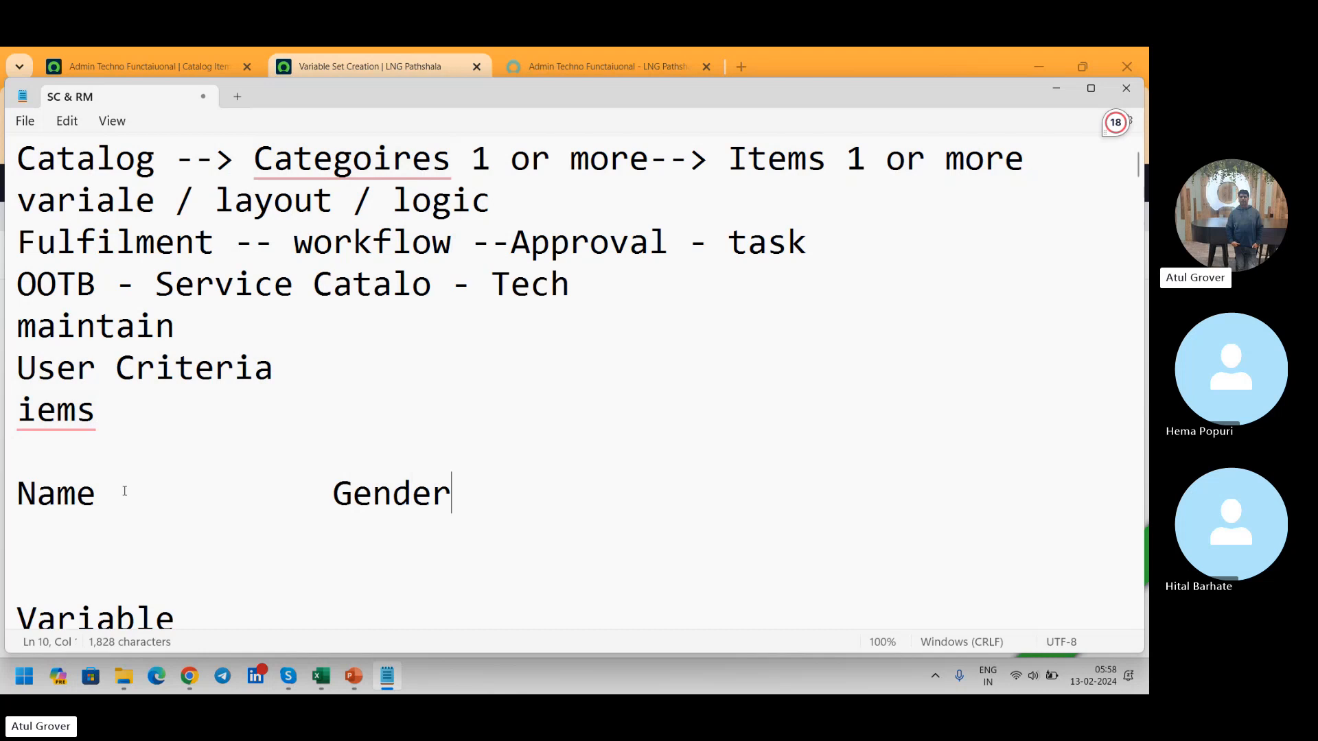
pyautogui.press('Tab')
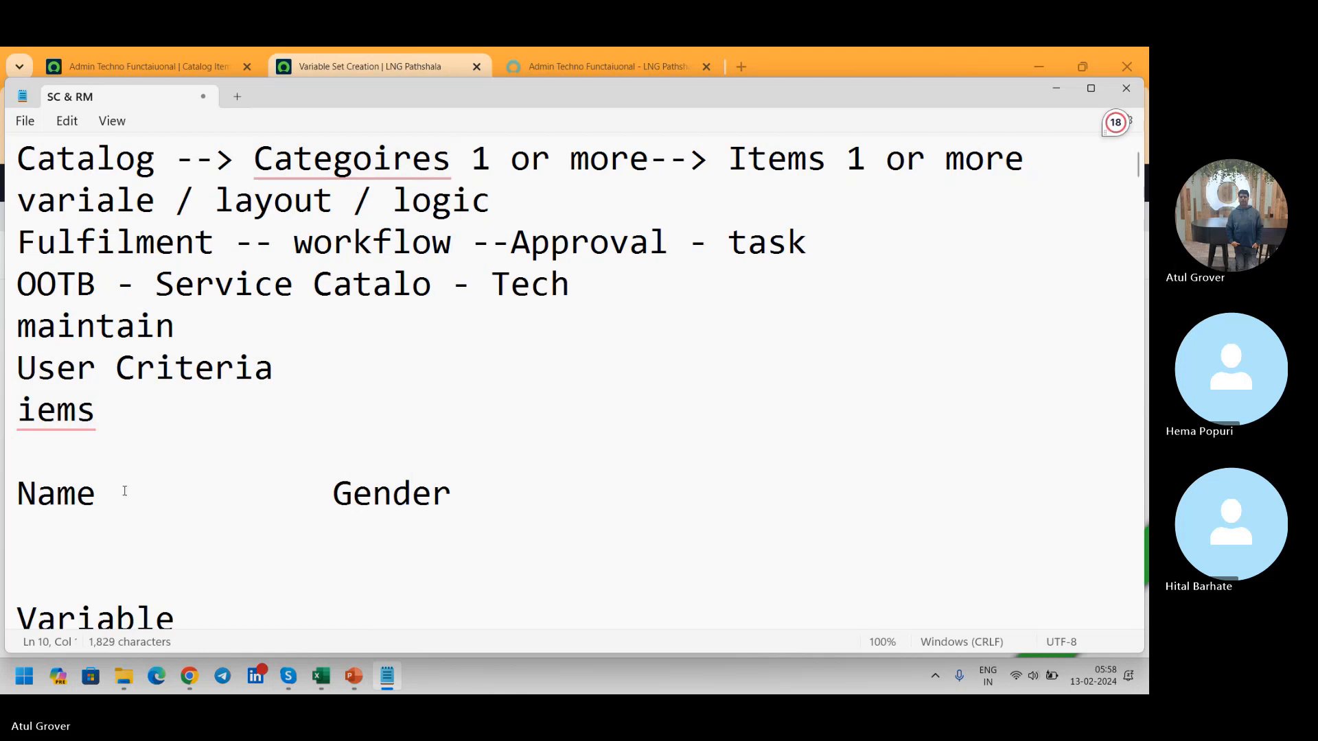
pyautogui.write('Age')
pyautogui.press('Tab')
pyautogui.write('E')
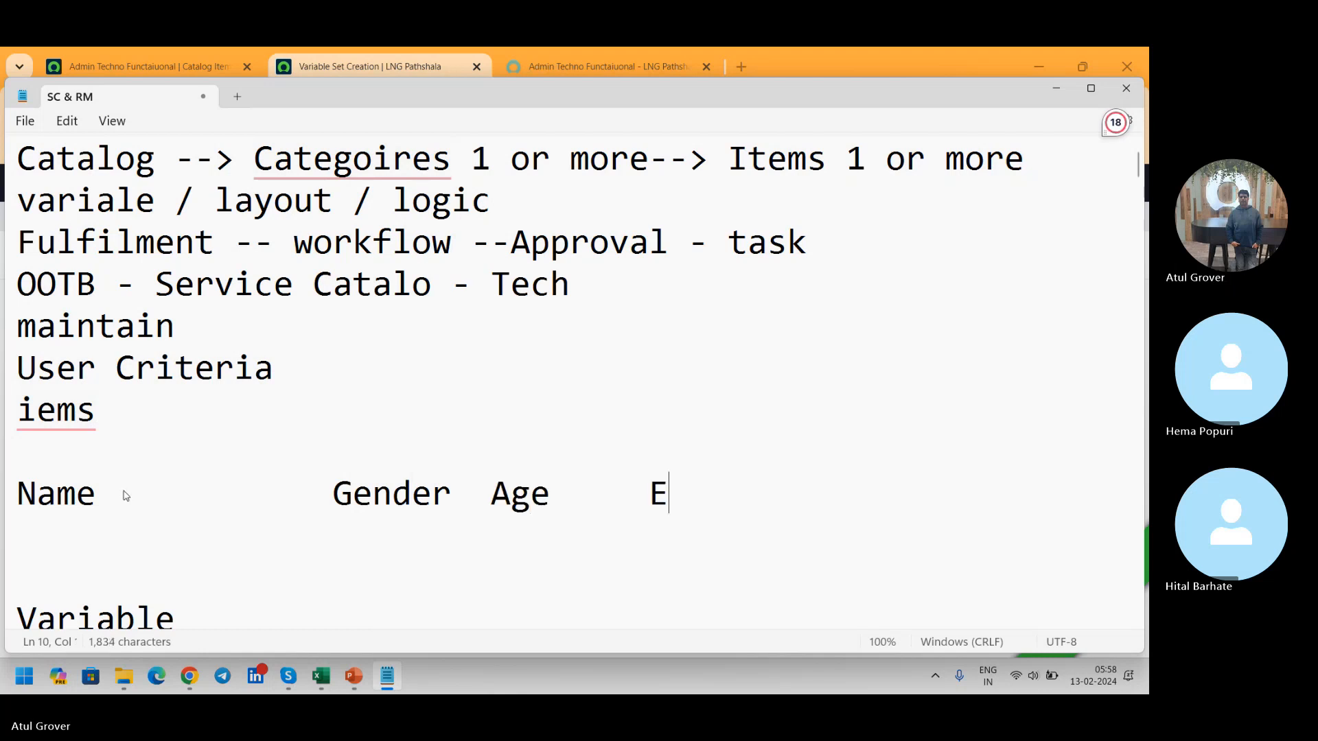
pyautogui.write('ducation')
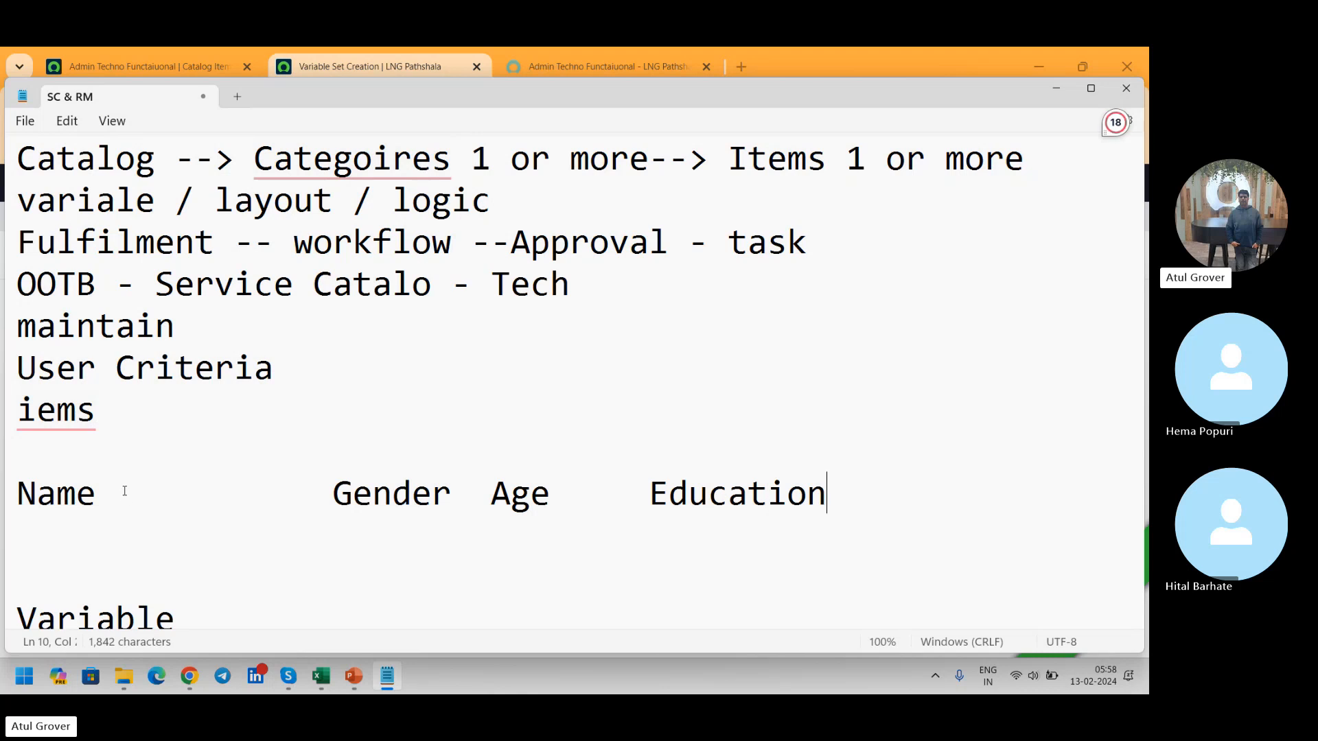
# Step: Switch to Chrome, review the variables on the item's portal form and return to the variable set creation page
pyautogui.hotkey('alt', 'Tab')
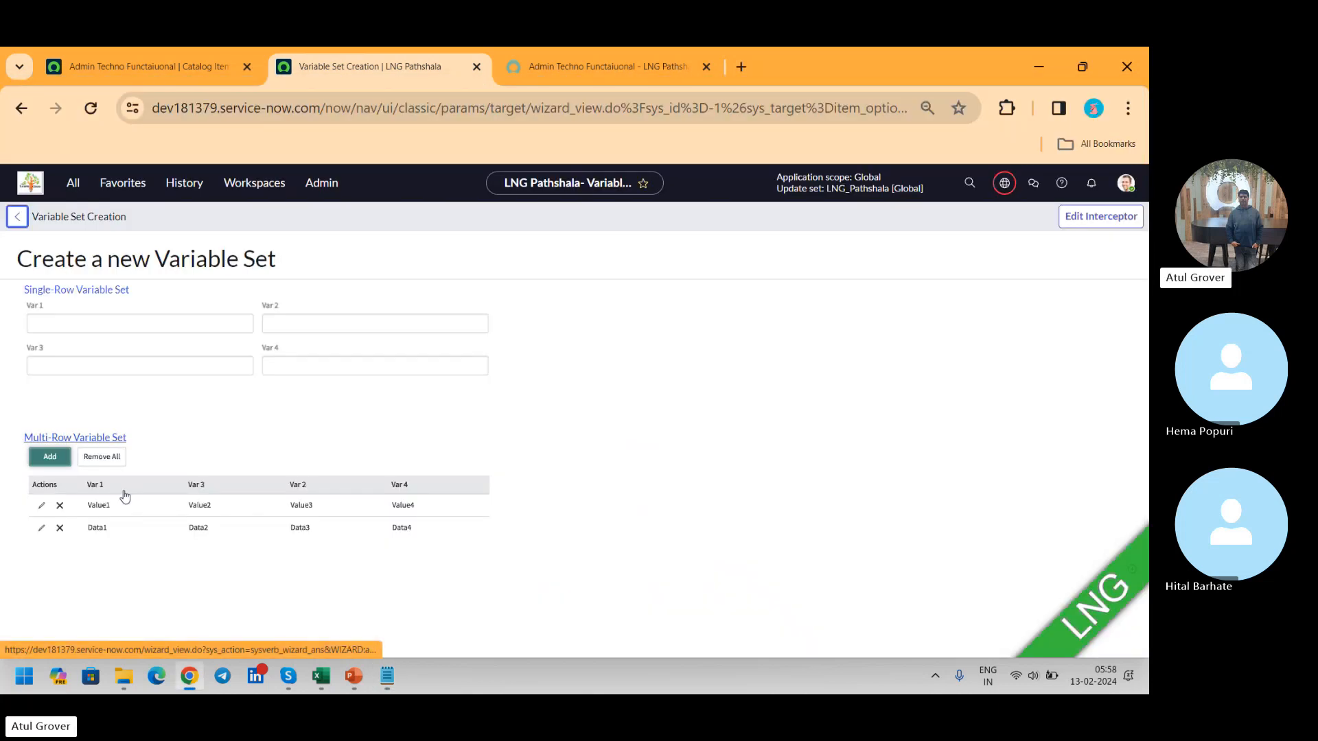
pyautogui.click(570, 77)
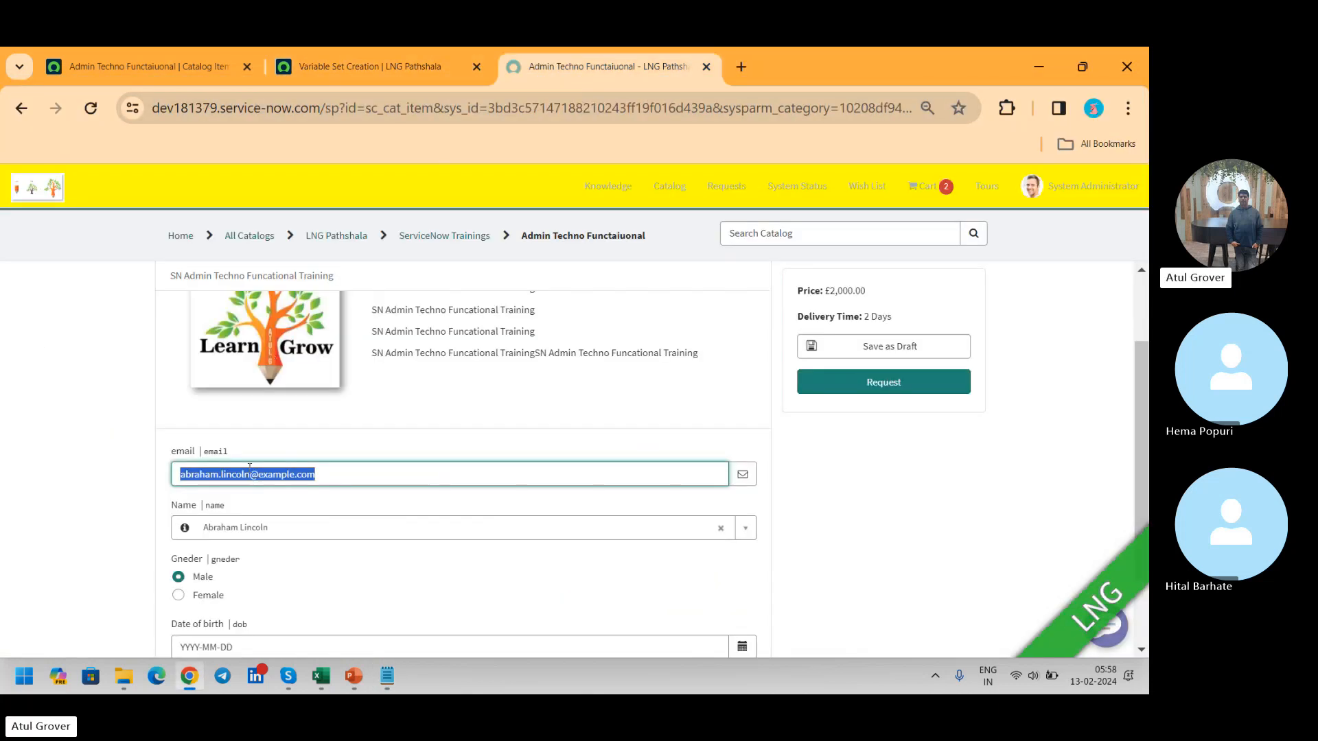
pyautogui.moveTo(1145, 364); pyautogui.dragTo(1145, 428)
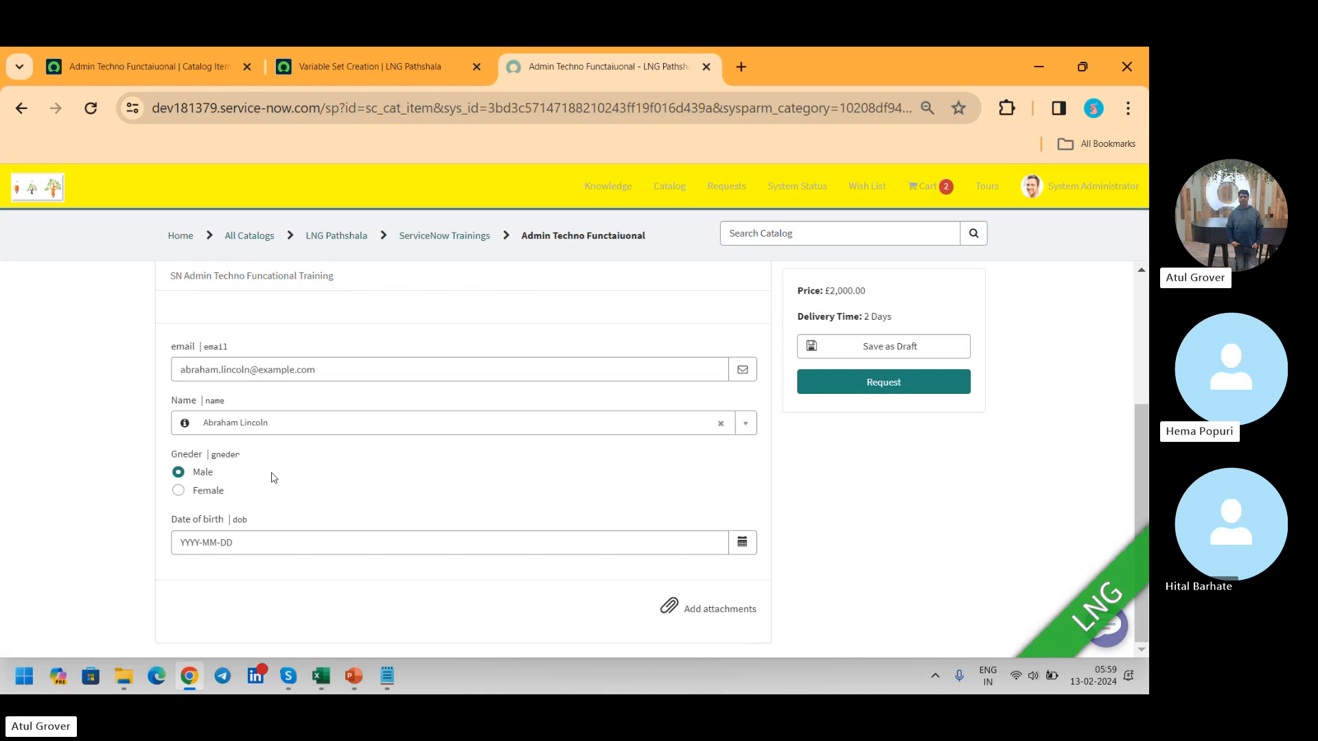
pyautogui.click(331, 83)
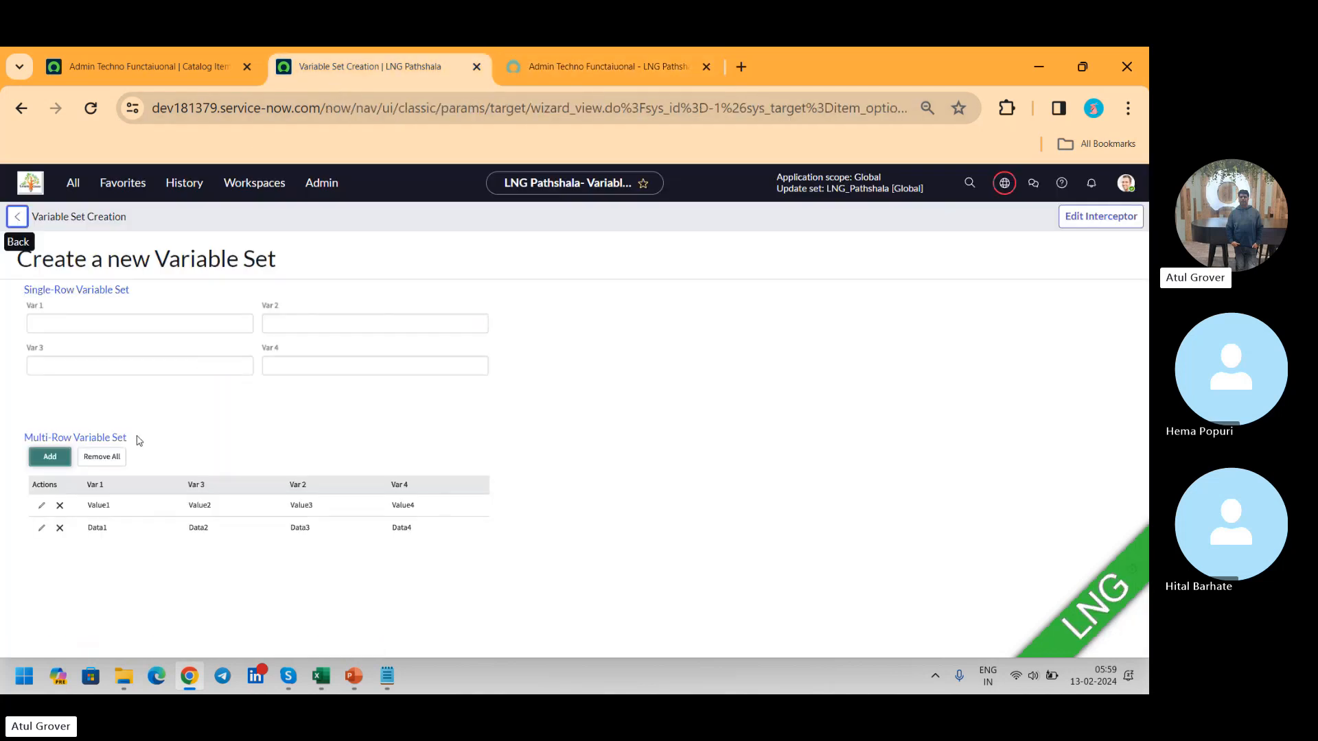
# Step: Return to the Notepad notes and add the line "MRVS -" below the column headings
pyautogui.hotkey('alt', 'Tab')
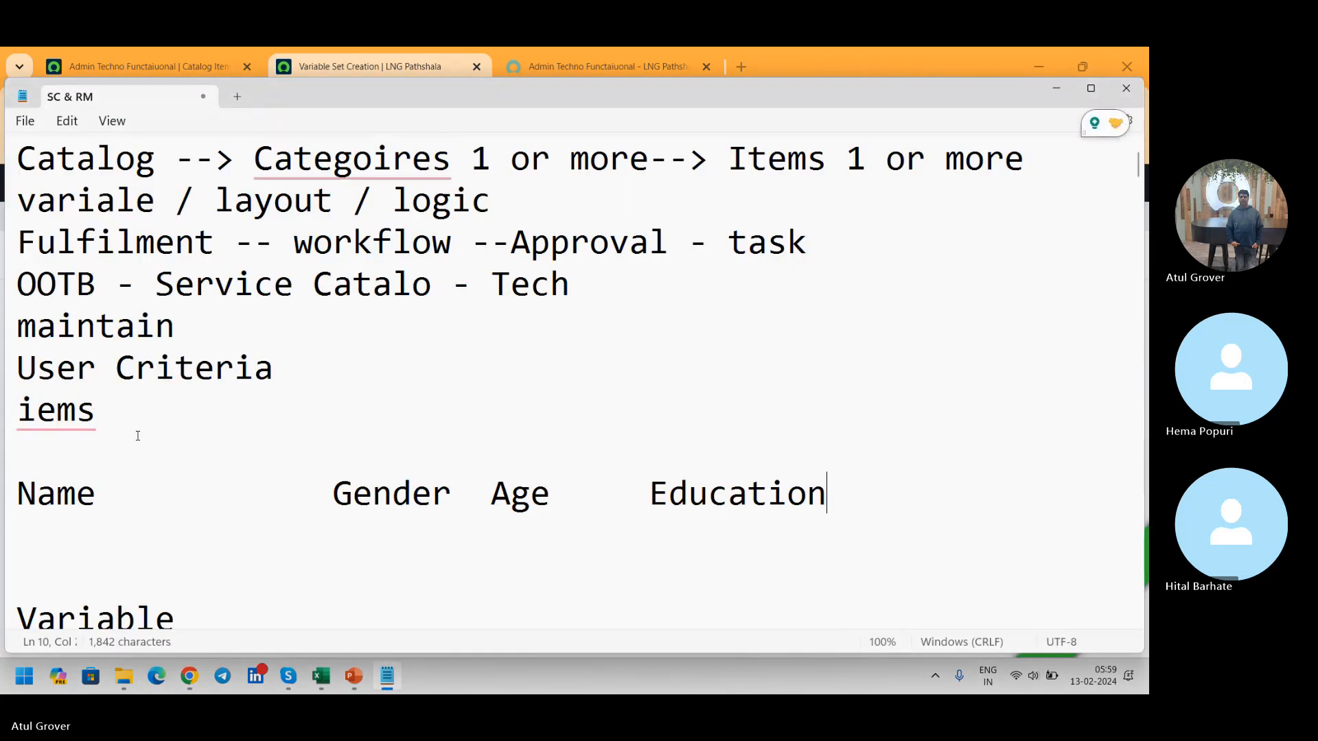
pyautogui.press('Return')
pyautogui.write('MRVS -')
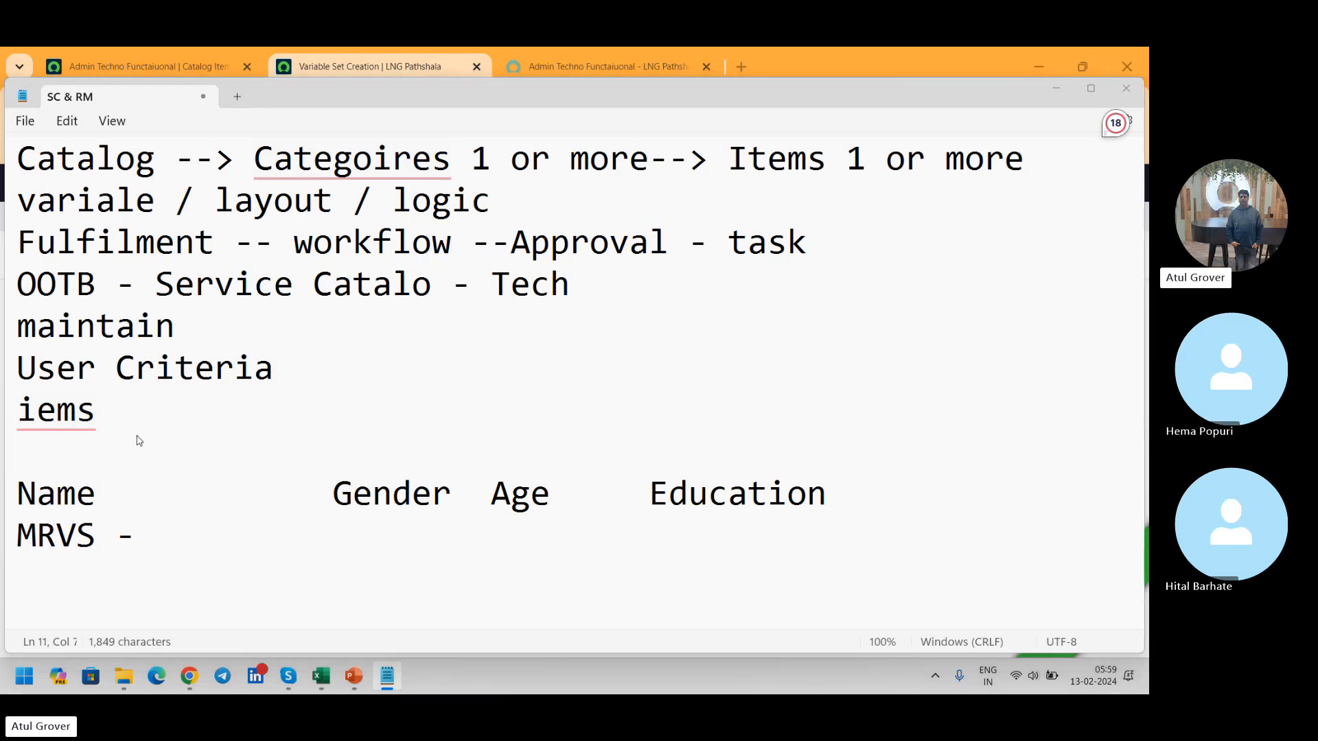
# Step: Switch back to Chrome and start a single-row variable set titled "LNG Pathshala"
pyautogui.hotkey('alt', 'Tab')
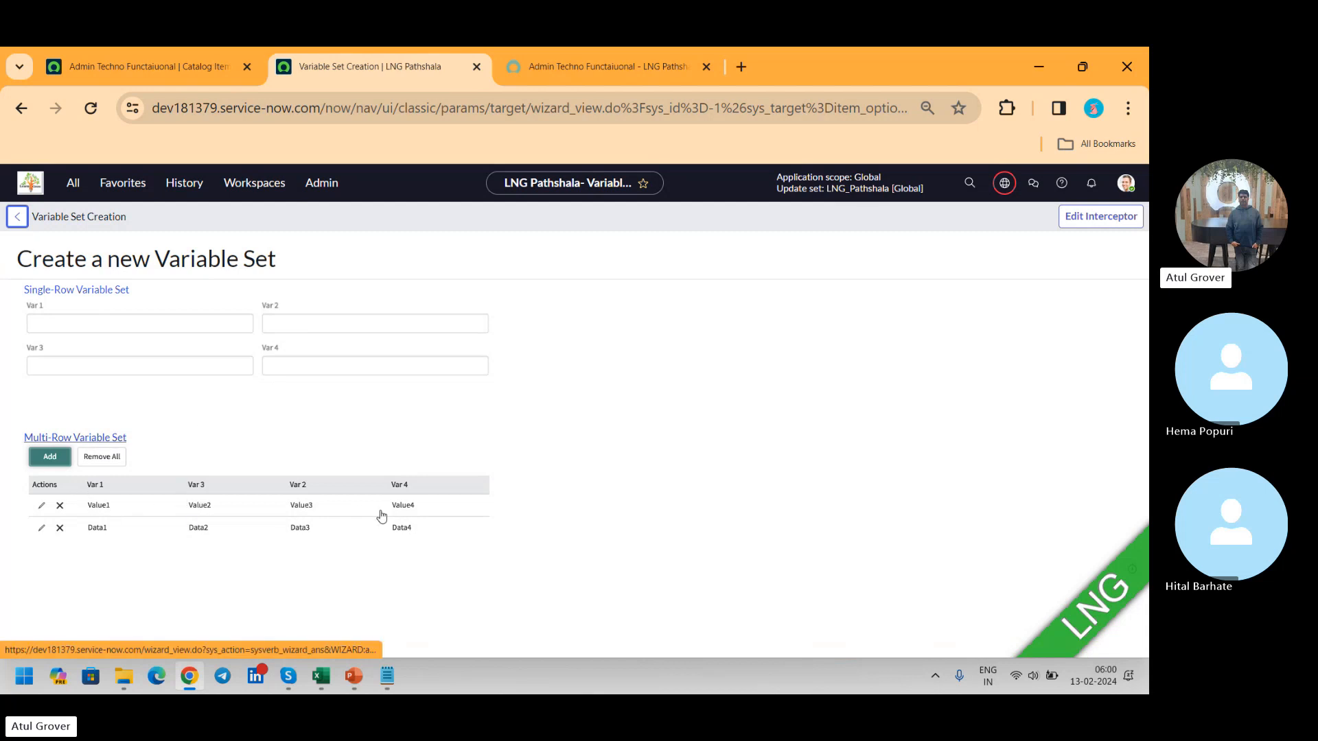
pyautogui.click(78, 292)
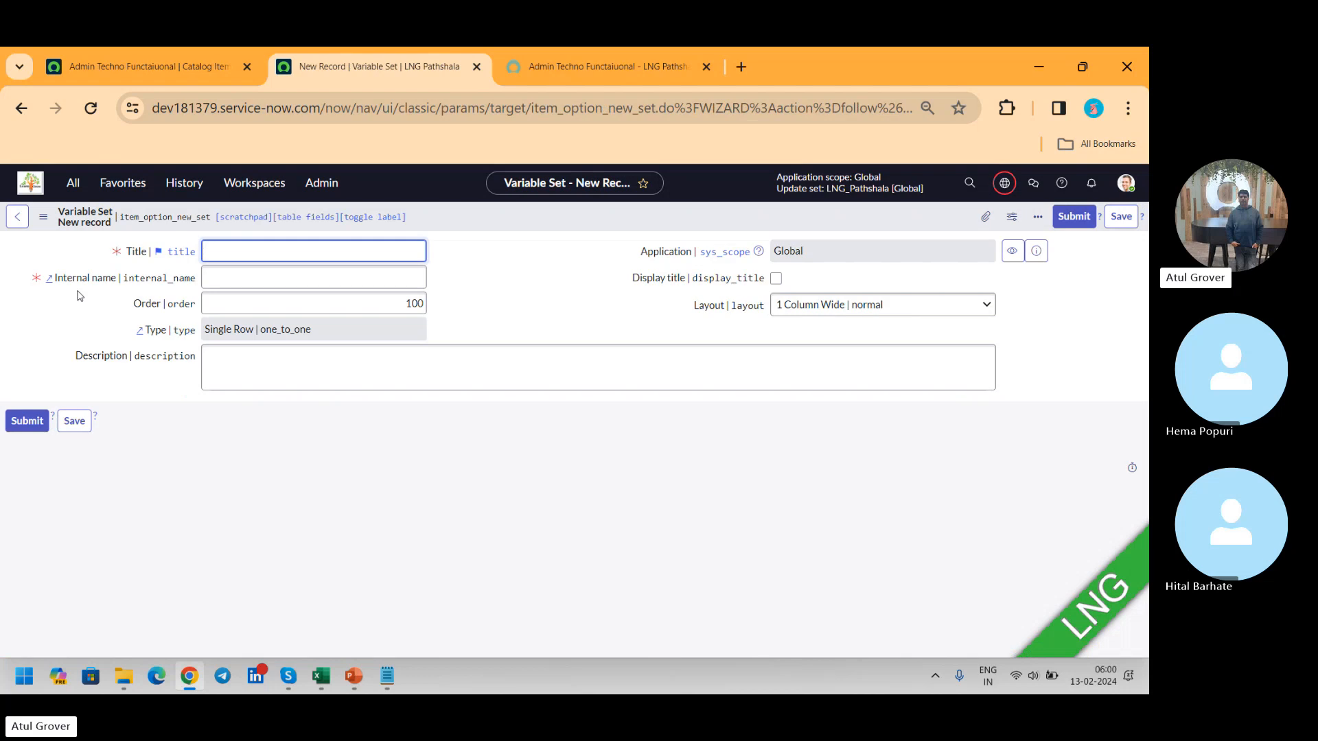
pyautogui.write('LNG Paths')
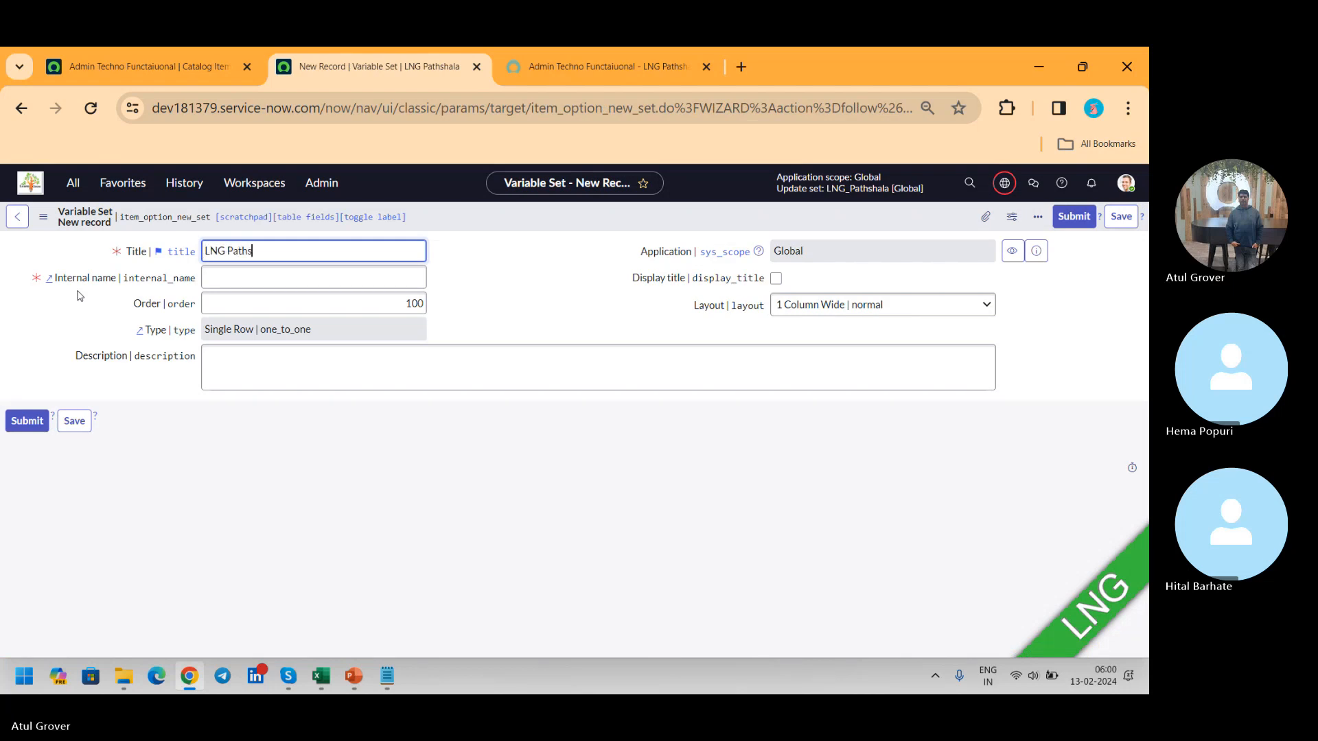
pyautogui.write('hala')
# Step: Set the variable set's layout to 2 Columns Wide, alternating sides, and save the record
pyautogui.click(841, 303)
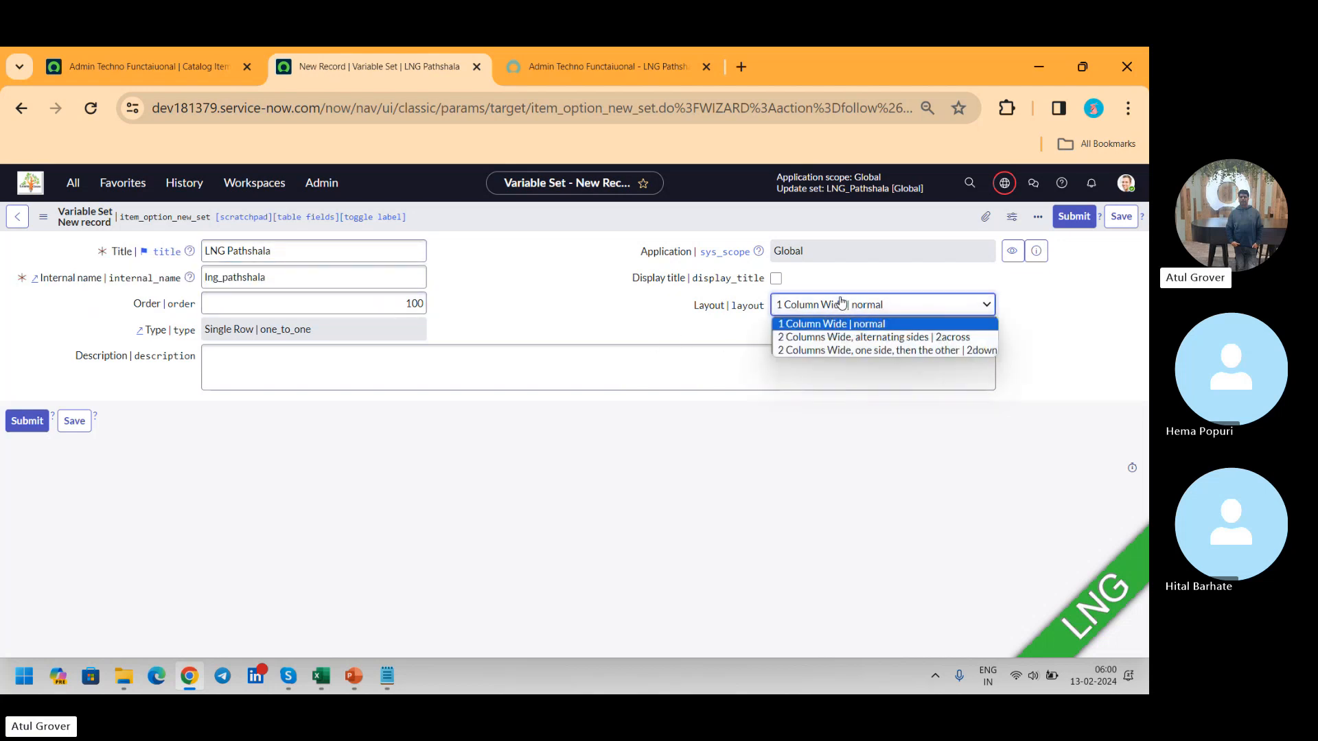
pyautogui.click(835, 337)
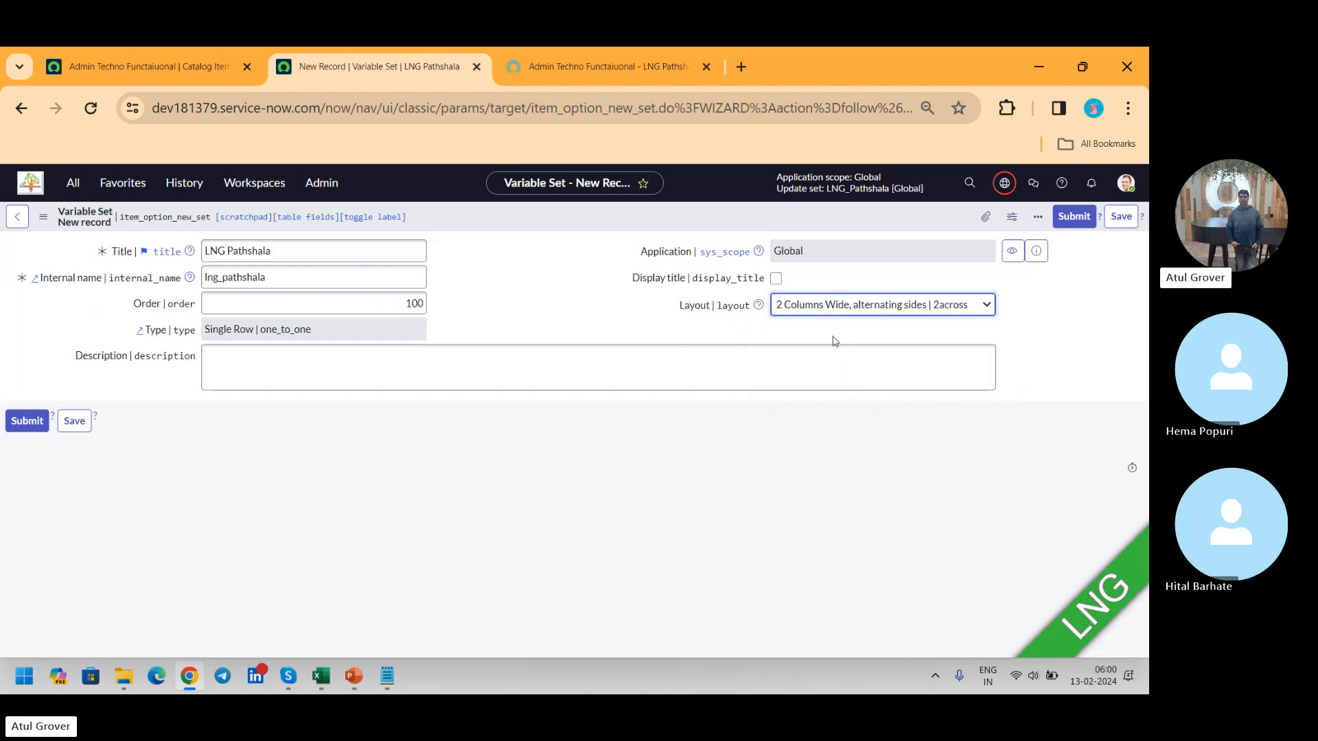
pyautogui.click(823, 308)
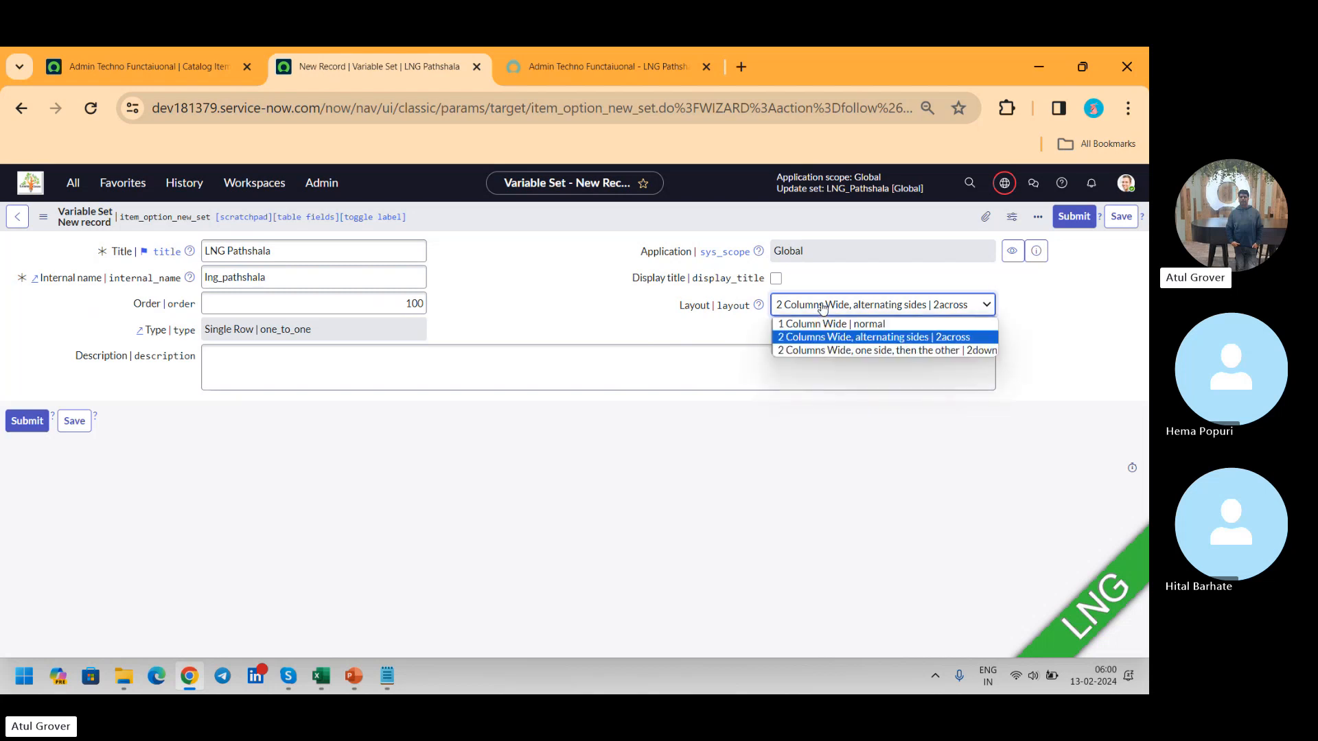
pyautogui.click(1129, 215)
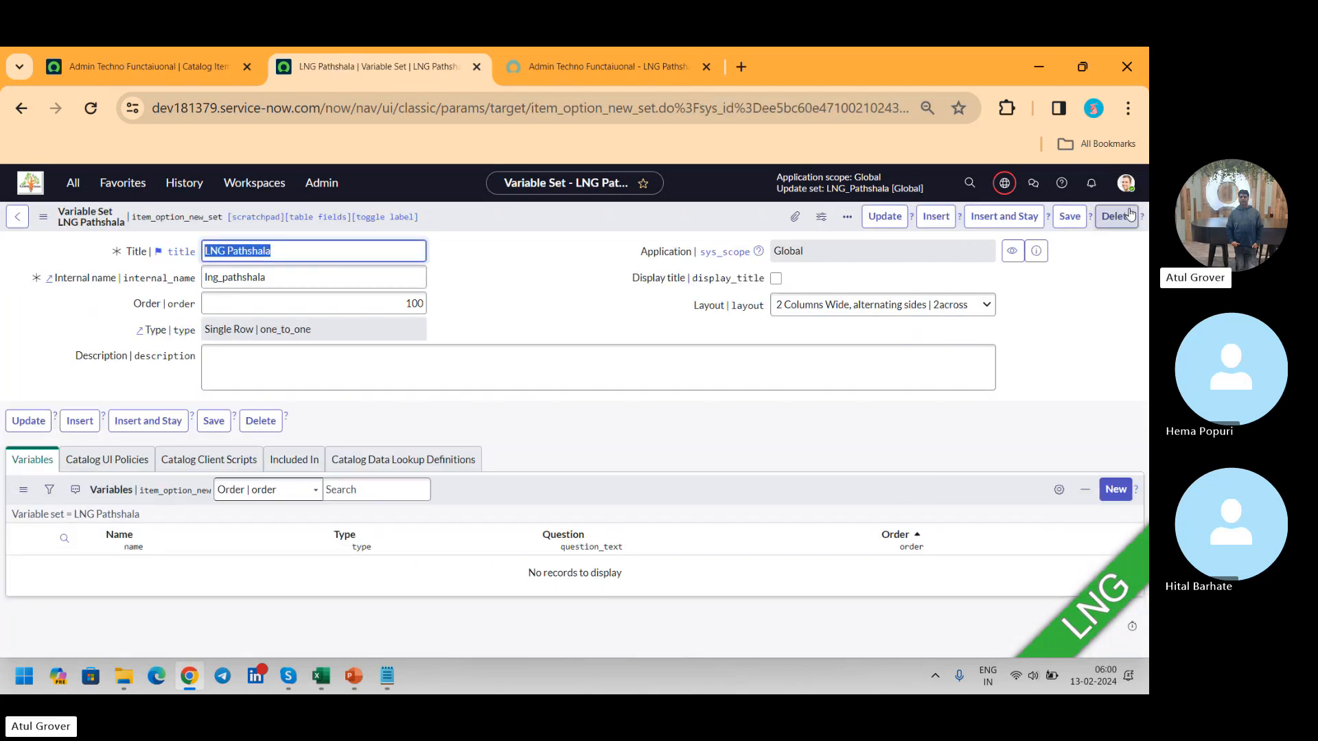
# Step: Add a Single Line Text variable with the question "Nmae" to the LNG Pathshala variable set and submit it
pyautogui.click(1117, 491)
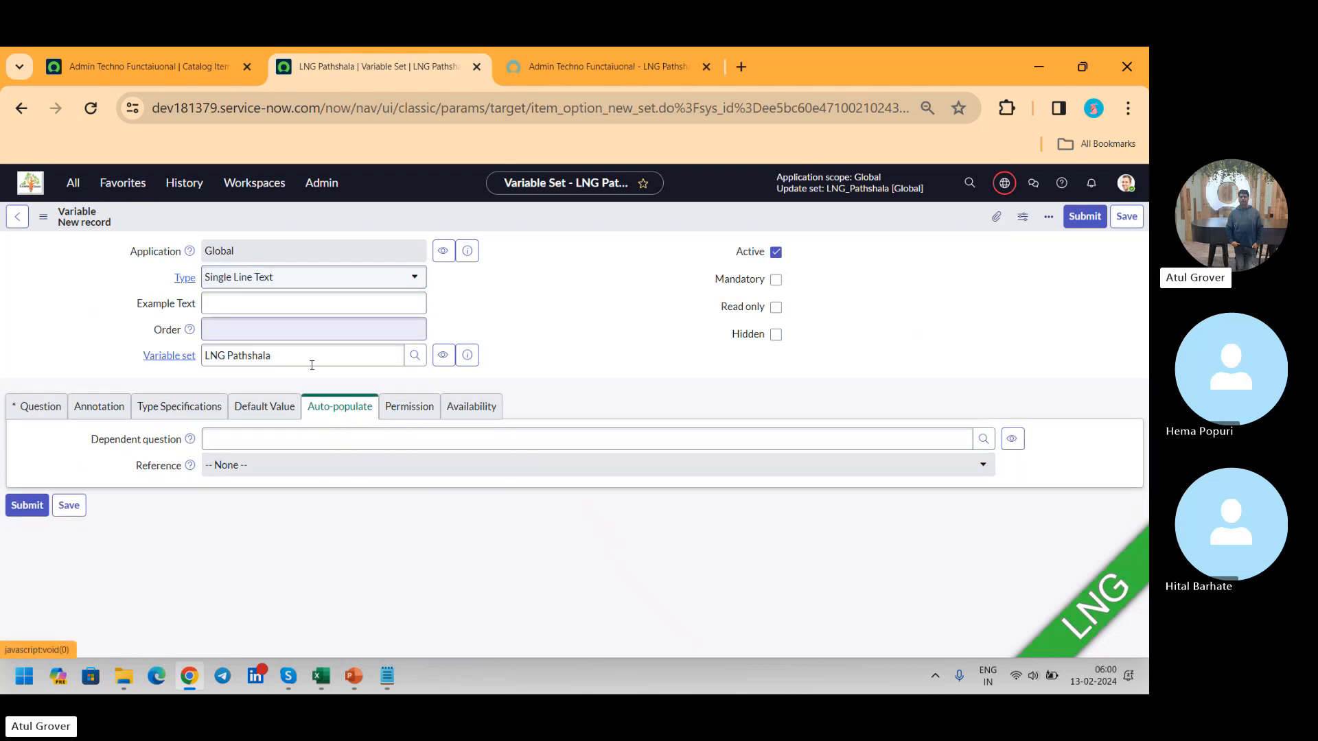
pyautogui.click(32, 412)
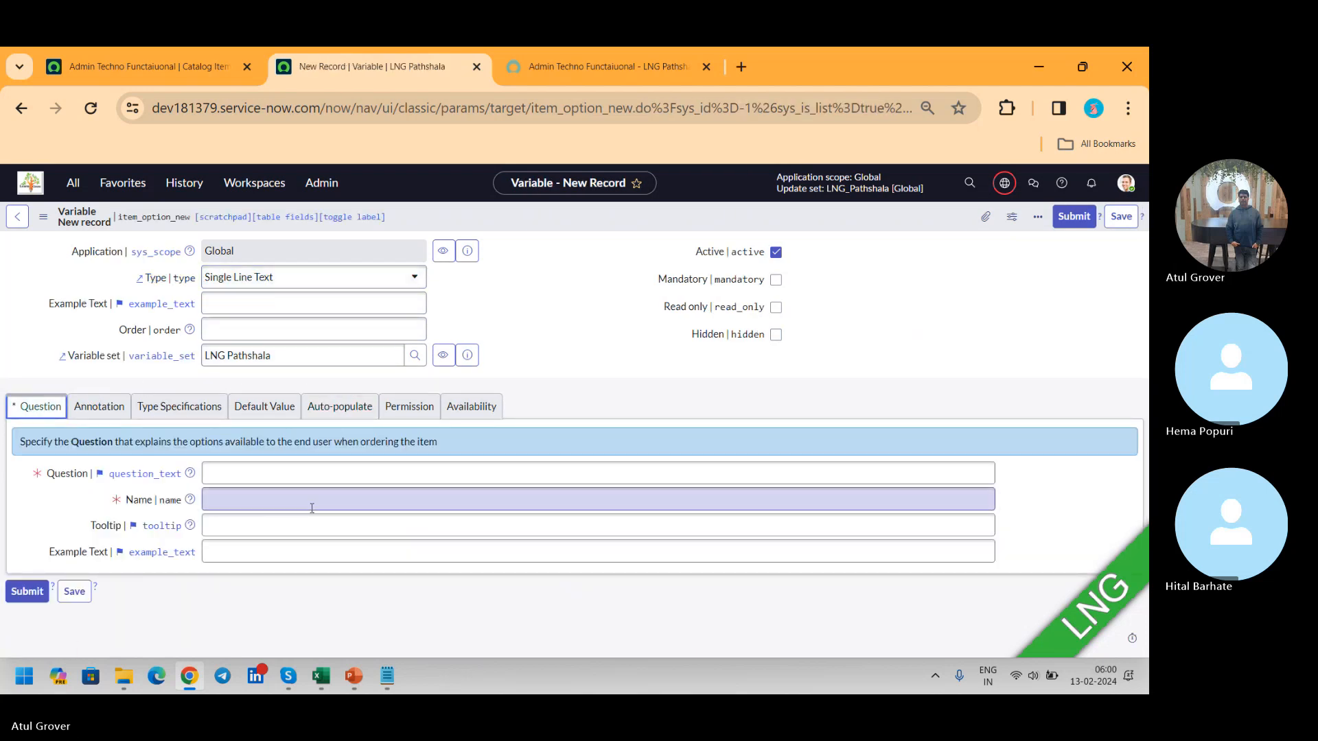
pyautogui.click(278, 471)
pyautogui.write('Nmae')
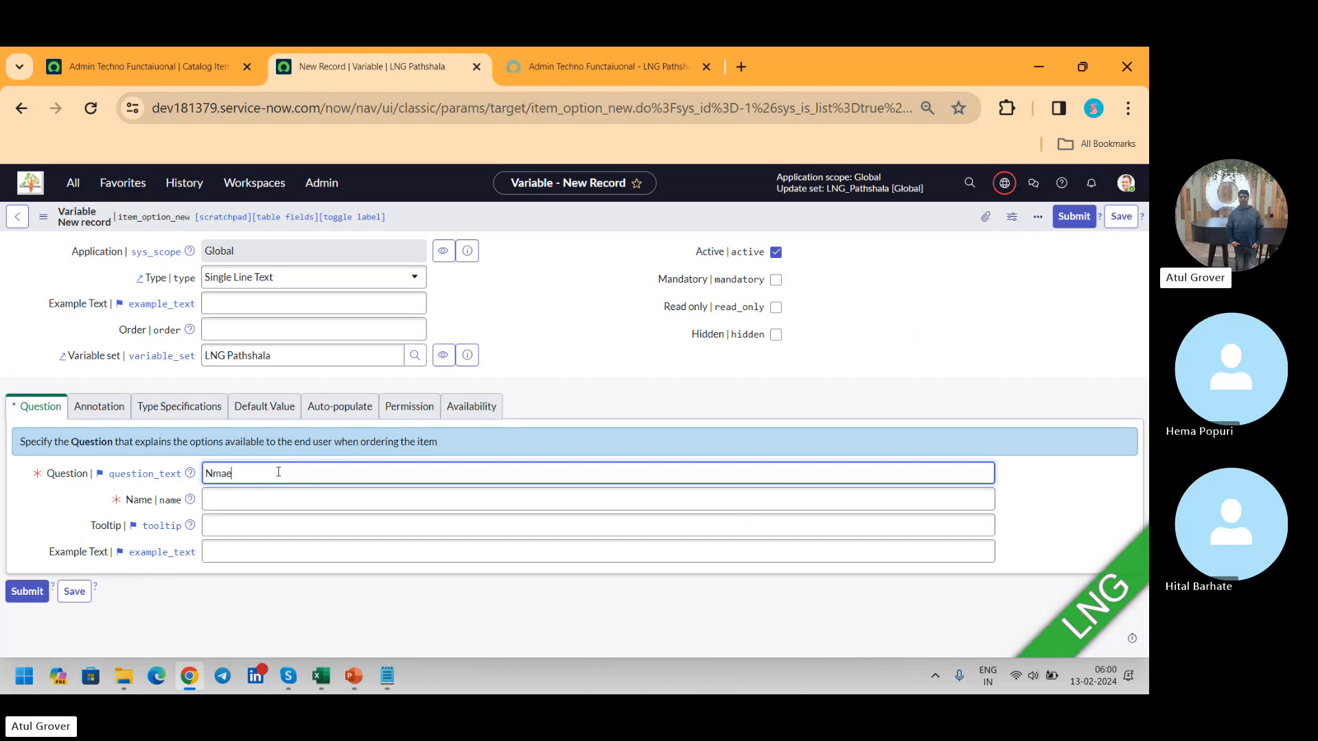
pyautogui.press('Tab')
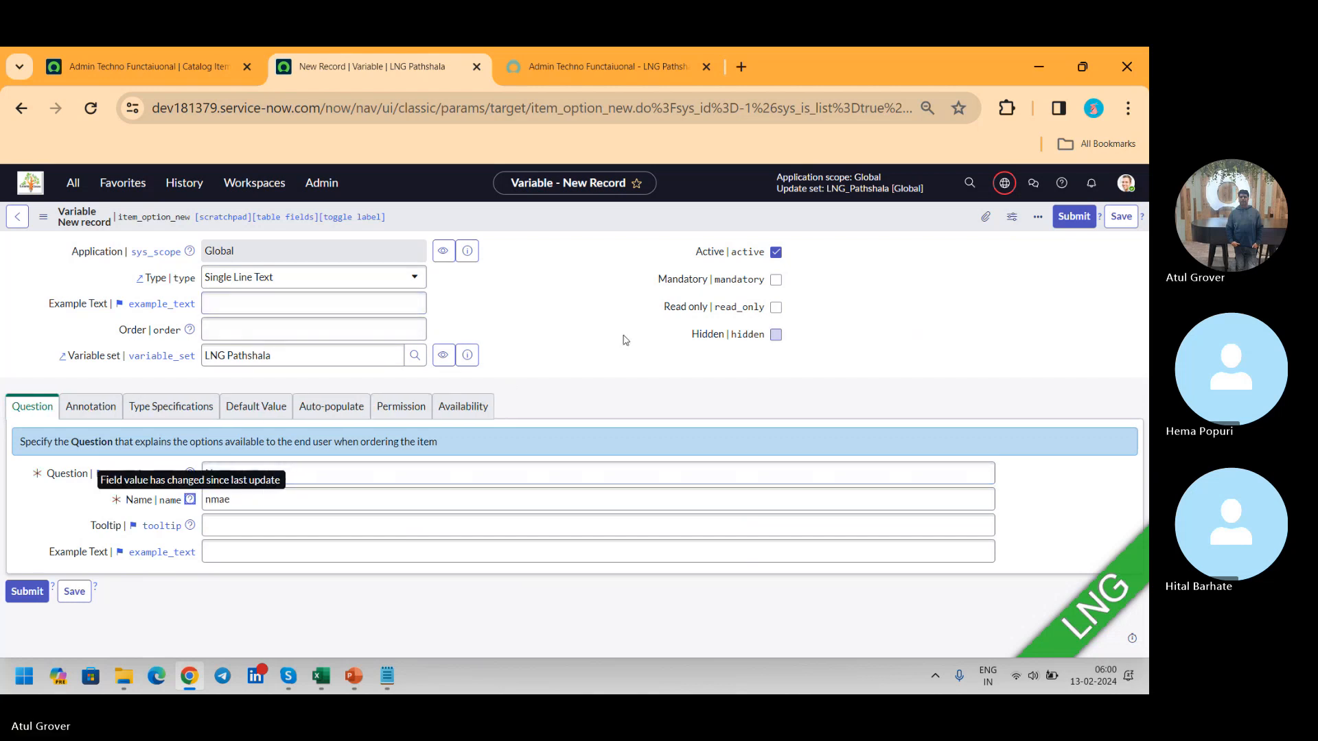
pyautogui.click(1079, 218)
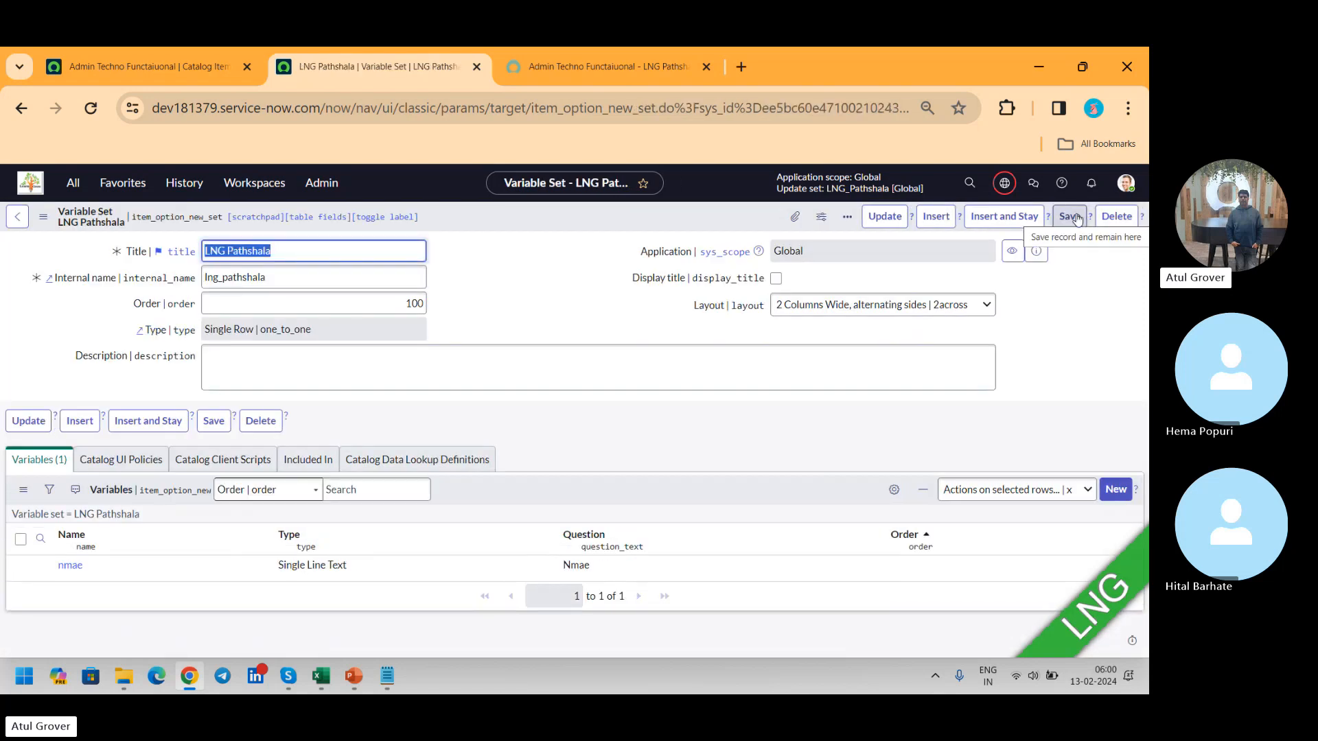
# Step: Add an IP Address variable with the question "IP" to the LNG Pathshala variable set and submit it
pyautogui.click(1111, 496)
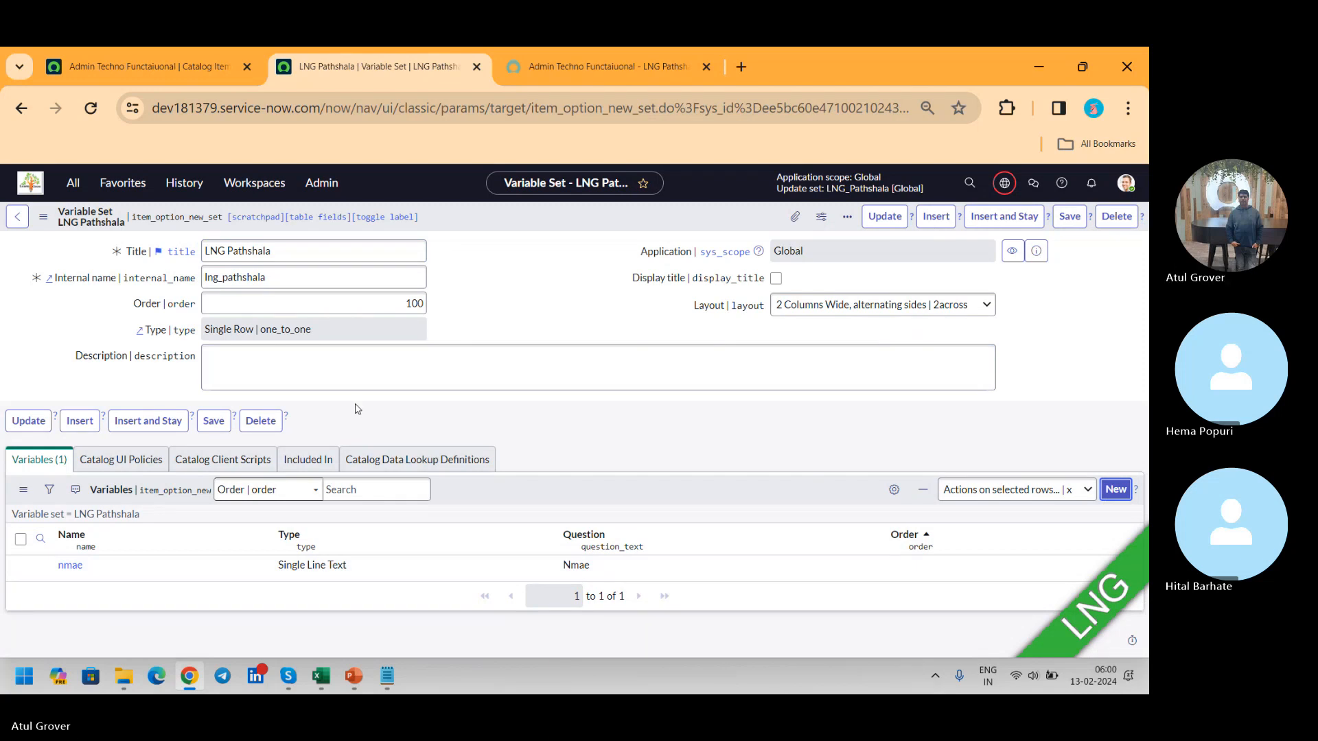
pyautogui.click(1116, 488)
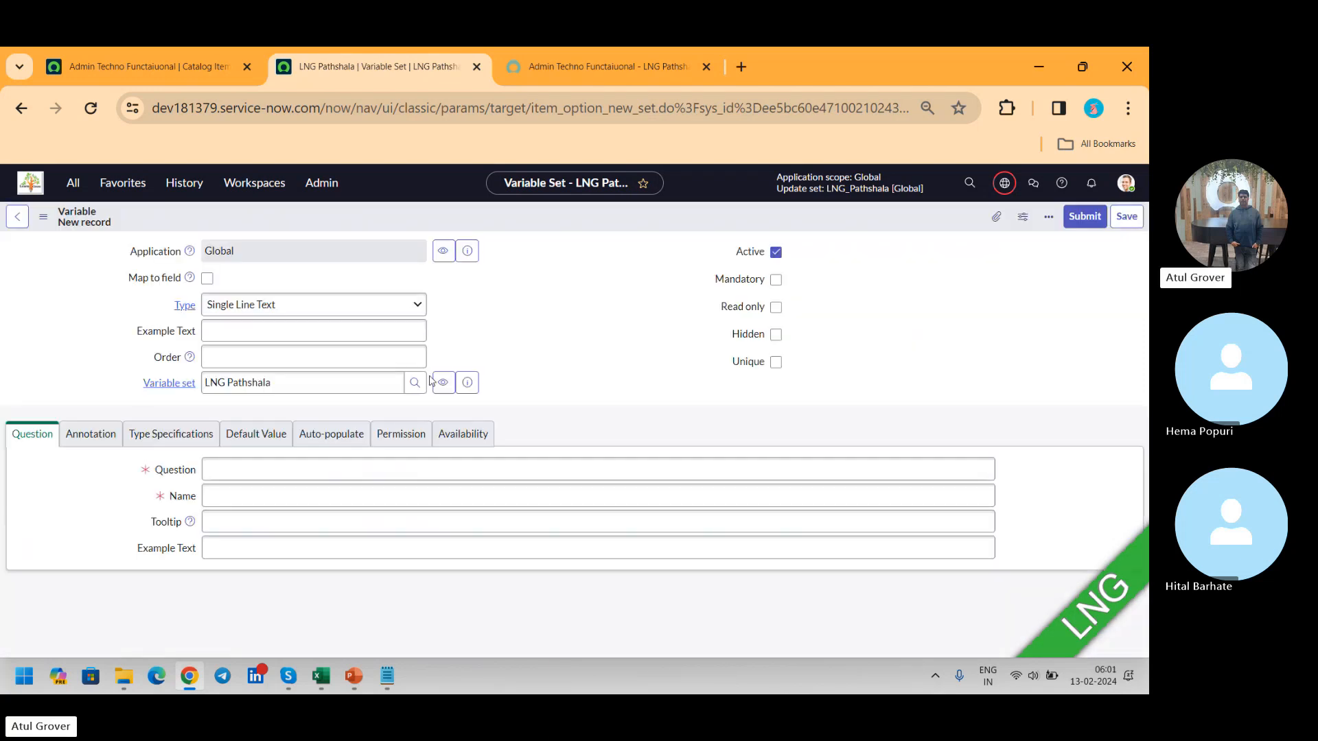
pyautogui.click(293, 306)
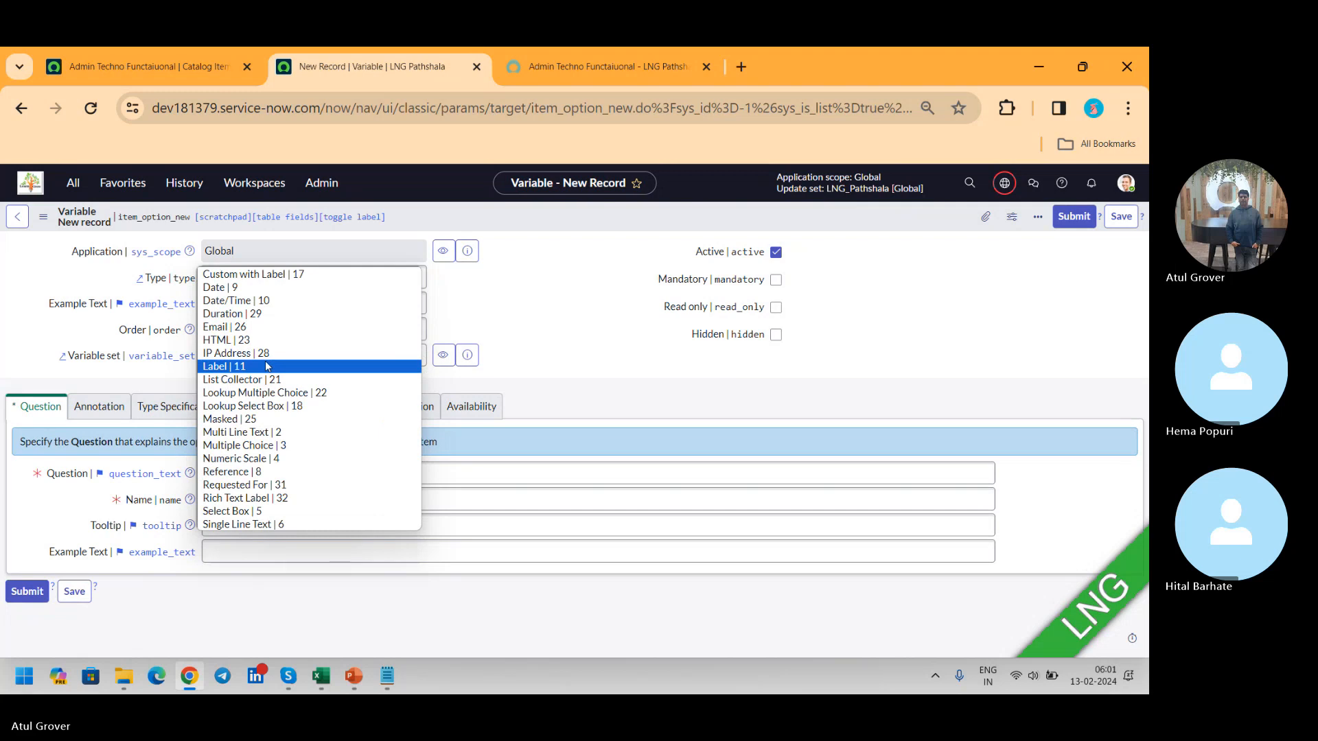
pyautogui.click(266, 354)
pyautogui.click(269, 475)
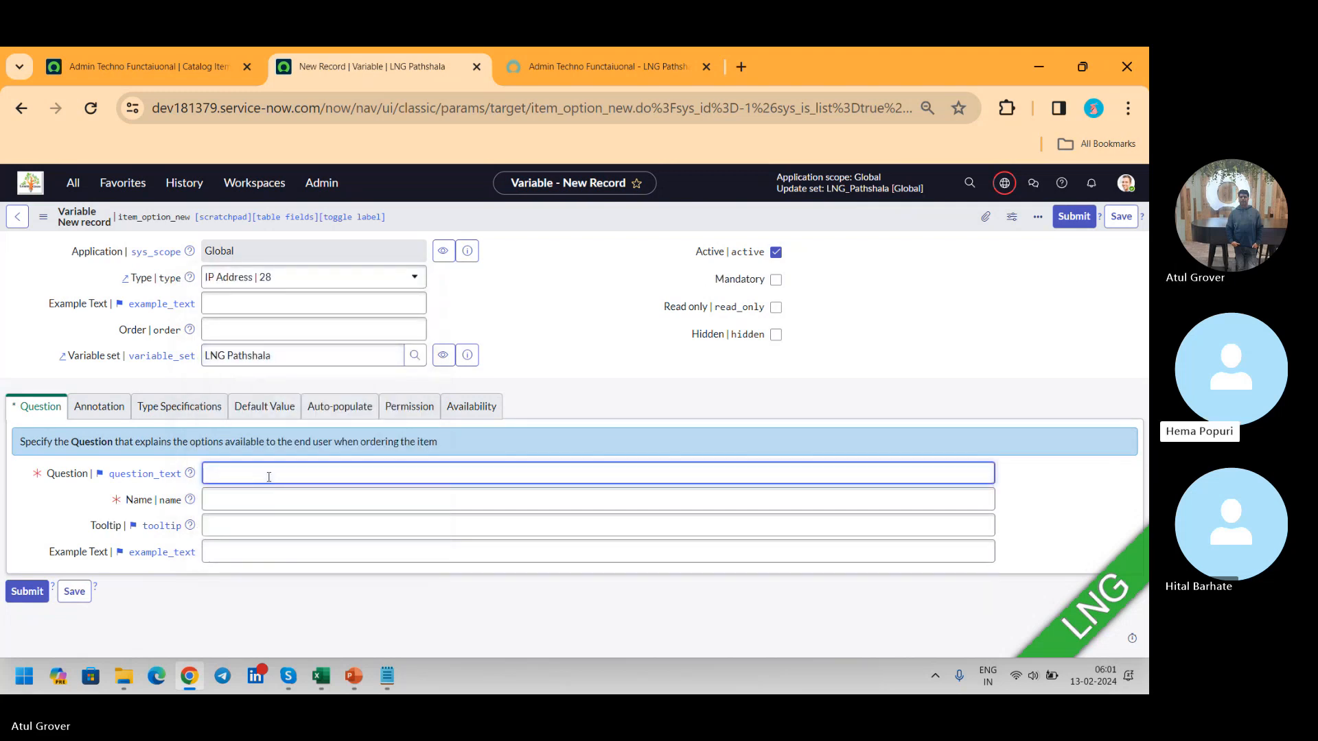
pyautogui.write('IP')
pyautogui.press('Tab')
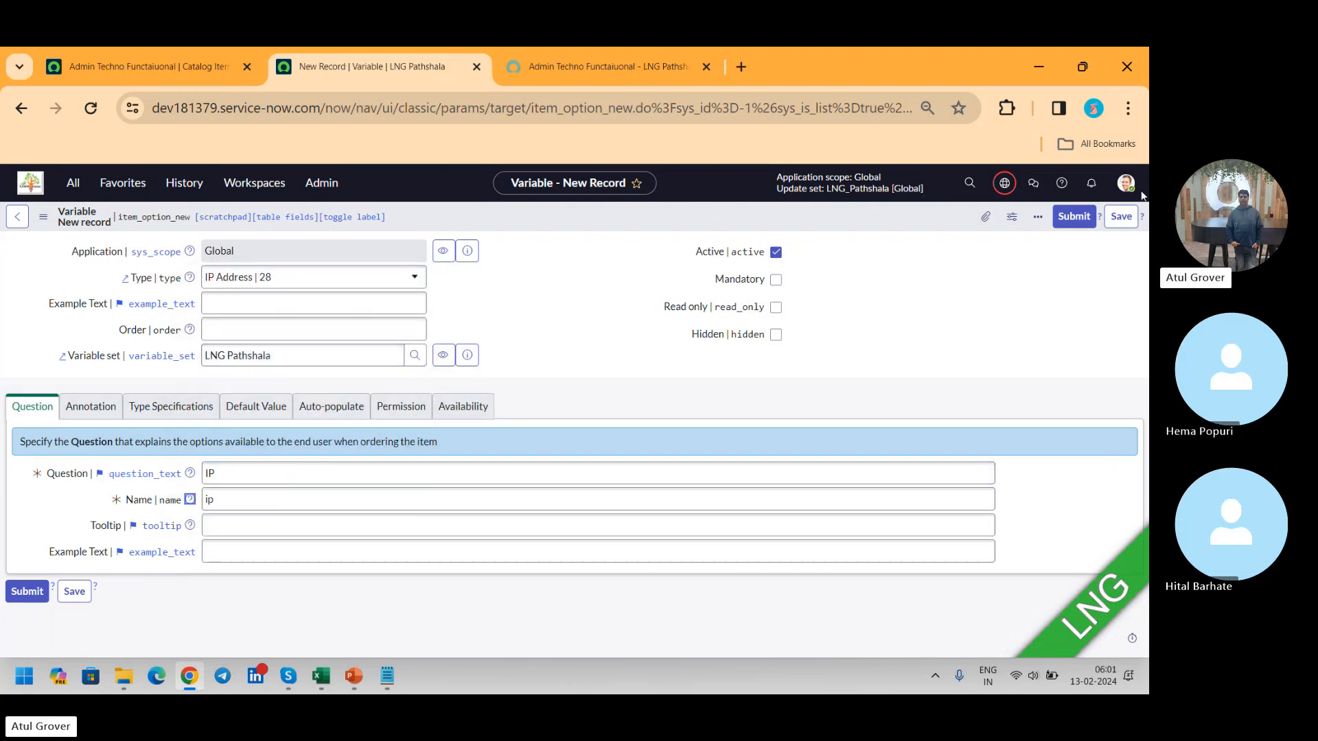
pyautogui.click(1060, 218)
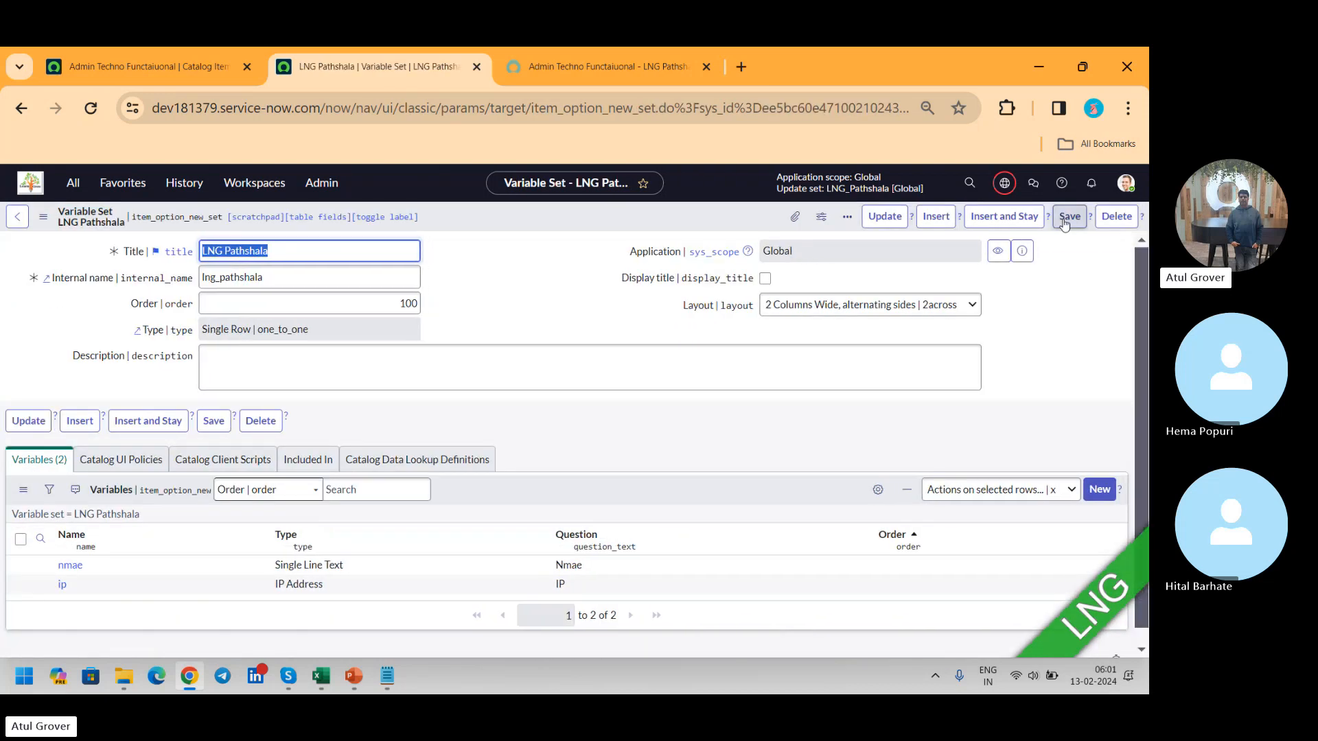
# Step: Attach the LNG Pathshala variable set to the Admin Techno Functaiuonal catalog item and save the membership
pyautogui.click(103, 66)
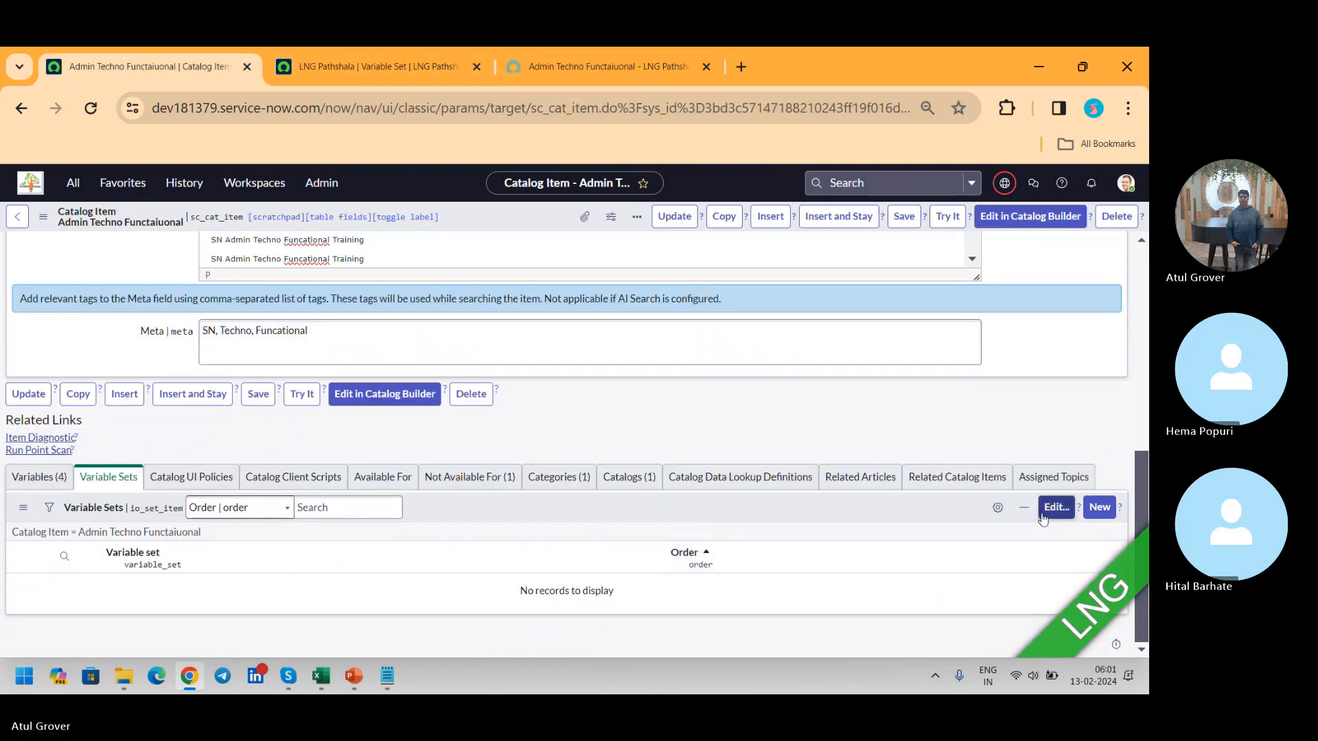
pyautogui.click(1055, 508)
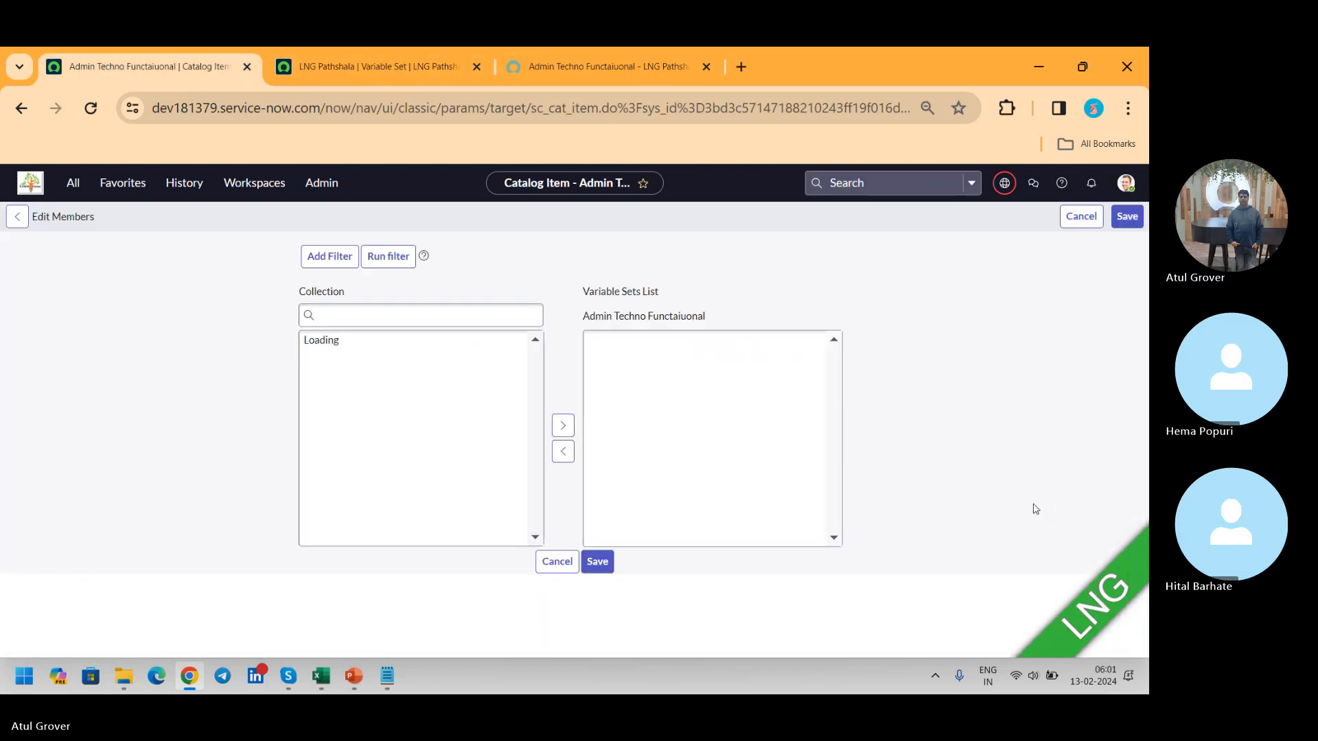
pyautogui.click(348, 373)
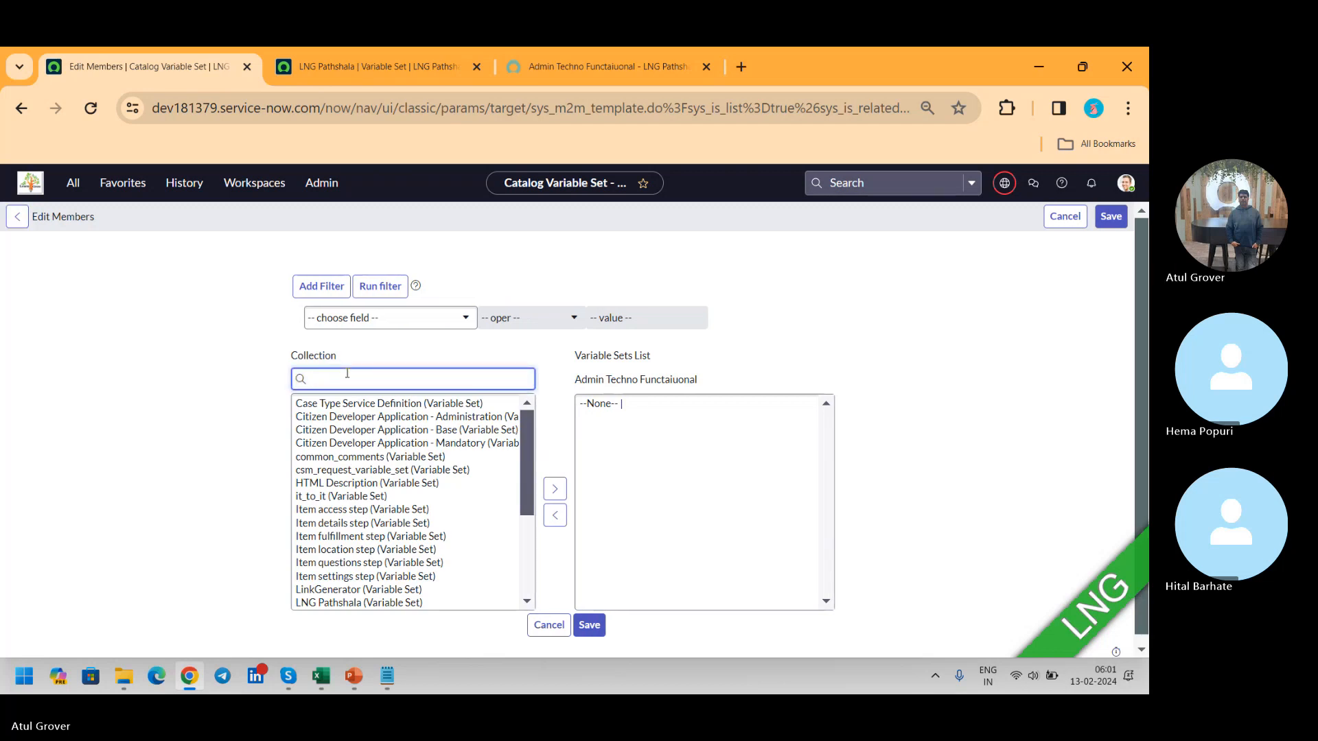
pyautogui.write('LNG')
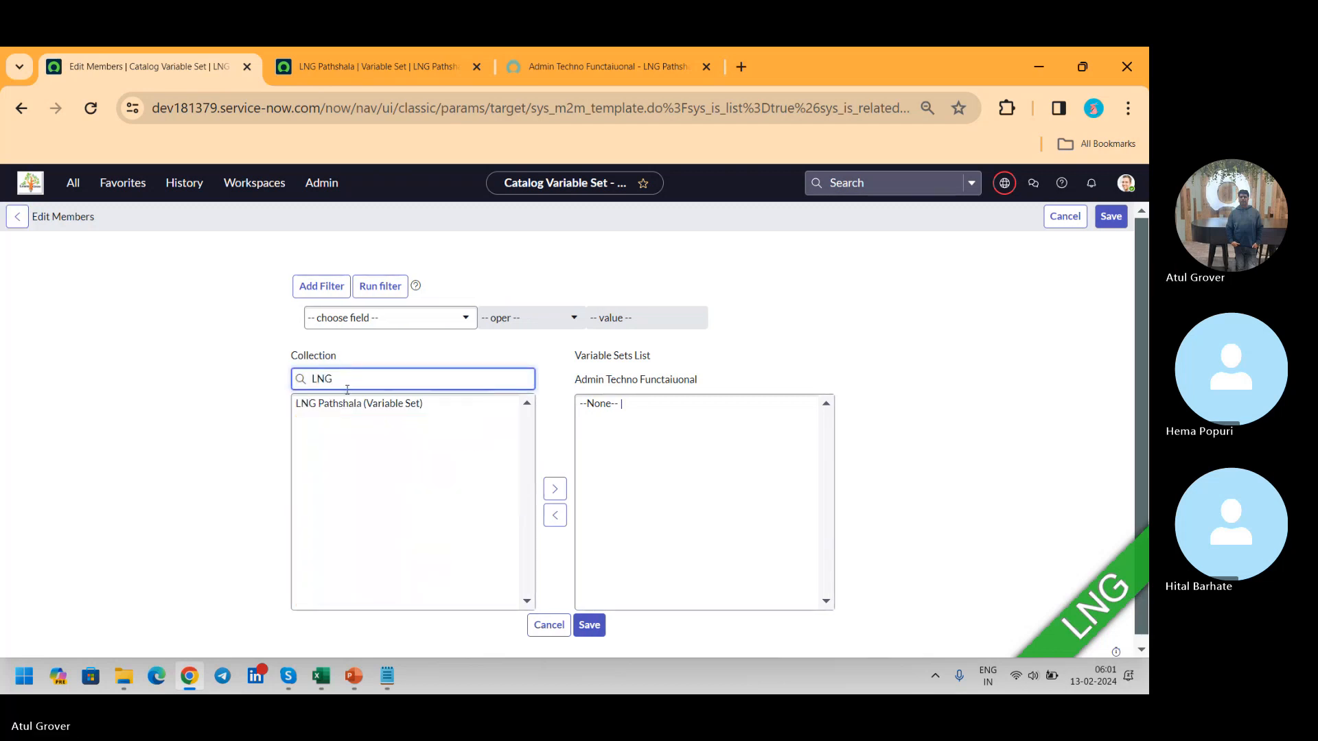
pyautogui.click(345, 404)
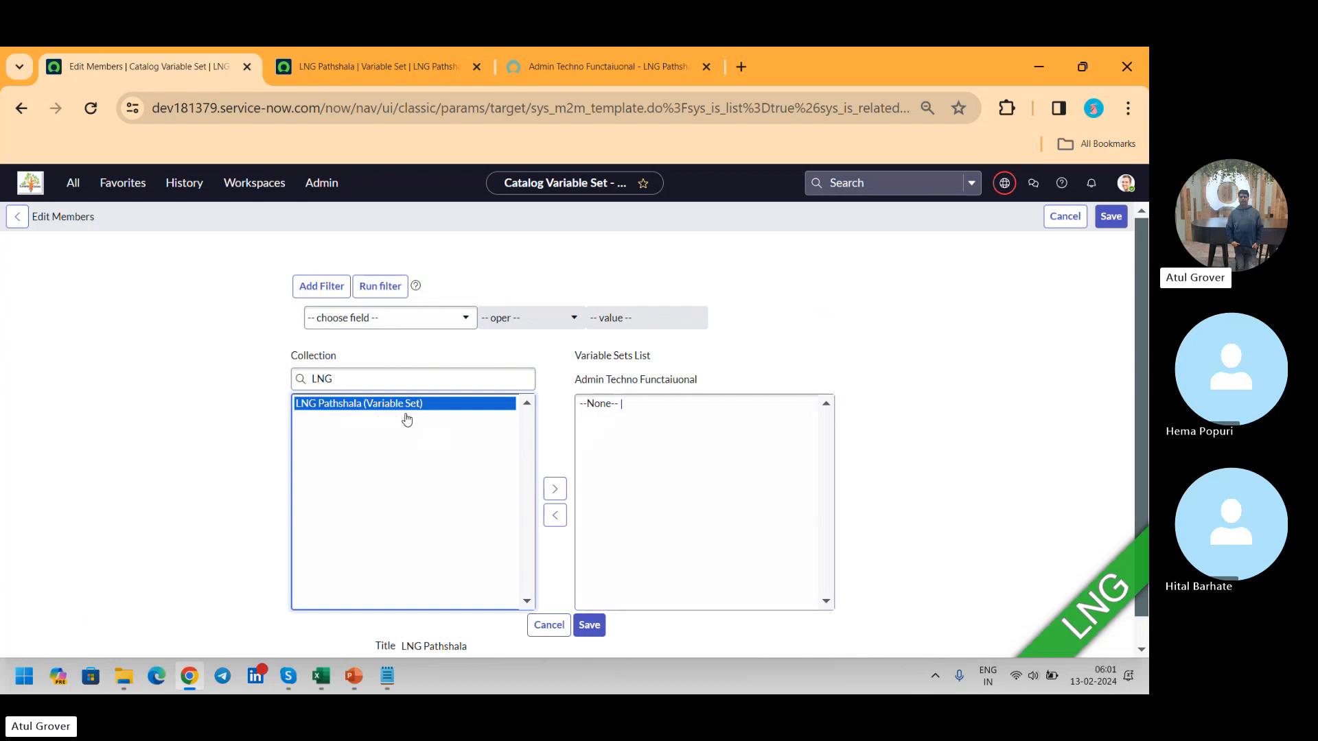
pyautogui.click(554, 489)
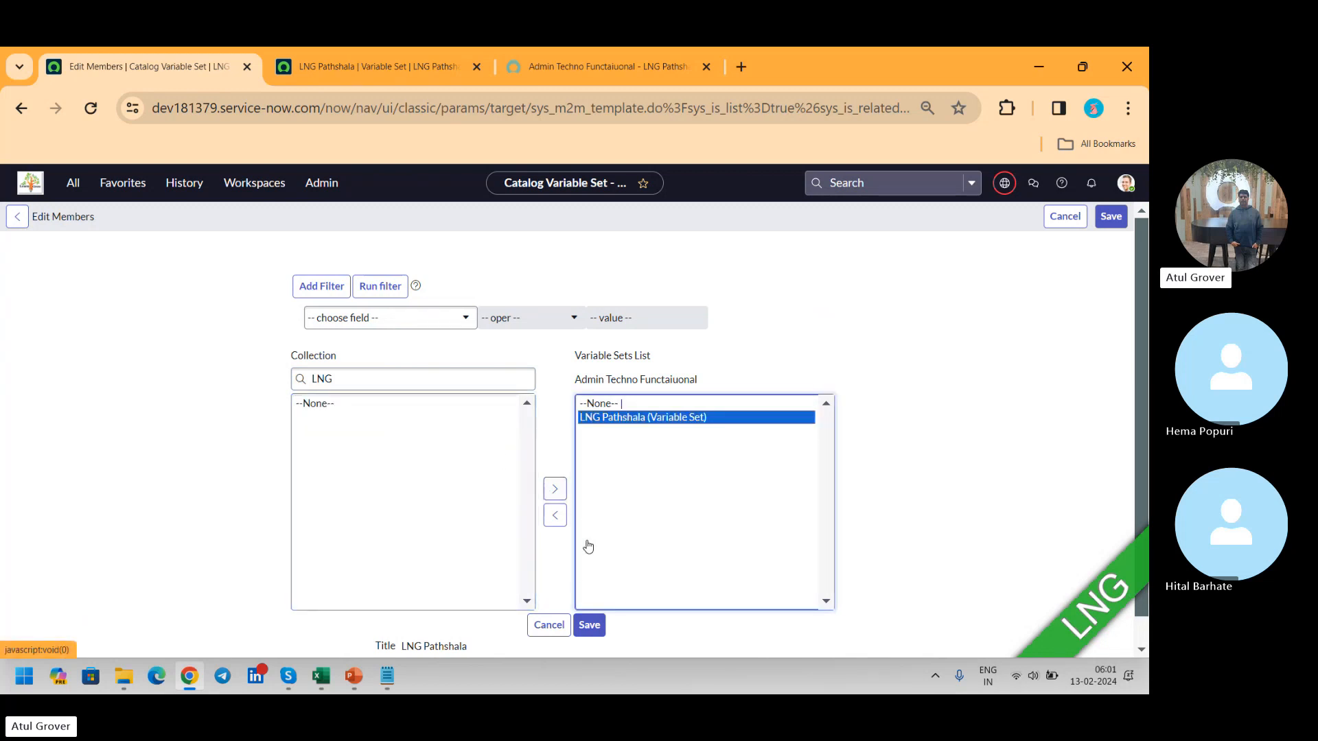
pyautogui.click(588, 627)
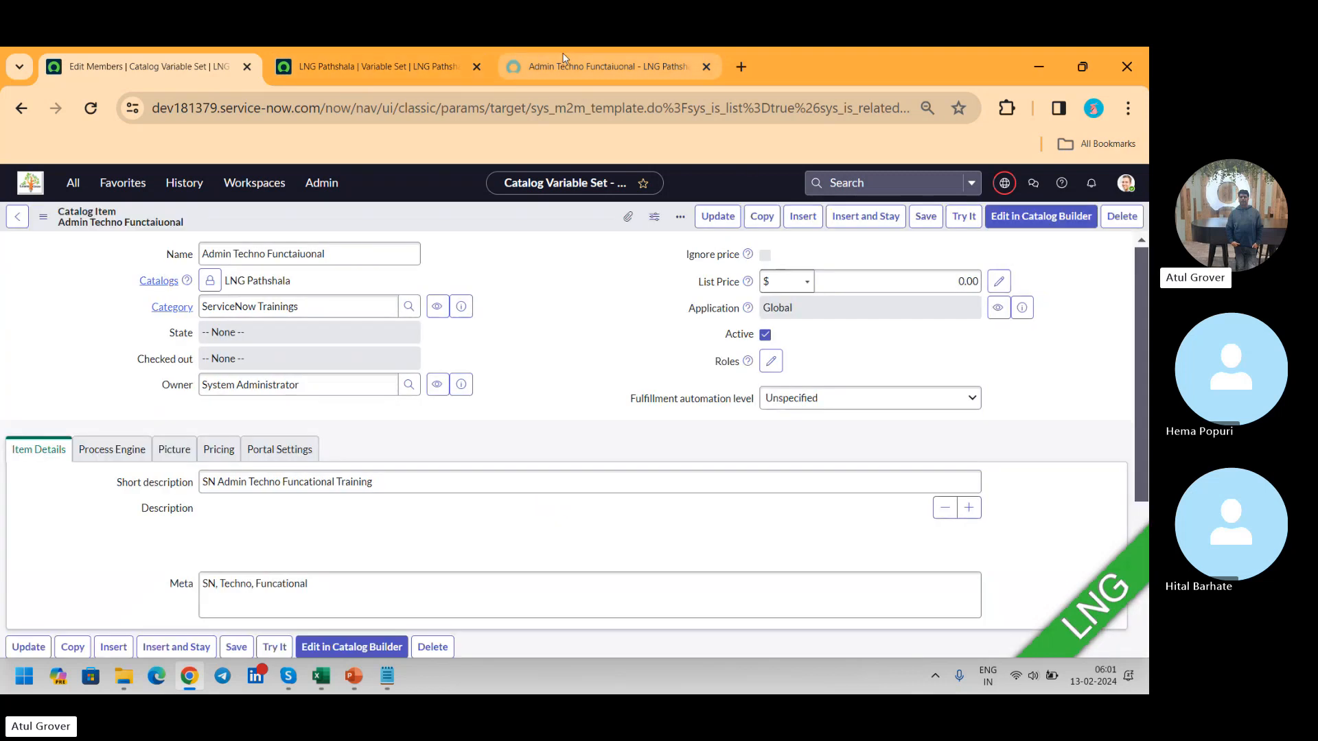
# Step: Reload the item's portal page, discarding unsaved entries, and show the technical variable names beside the form's question labels
pyautogui.click(498, 63)
pyautogui.click(90, 108)
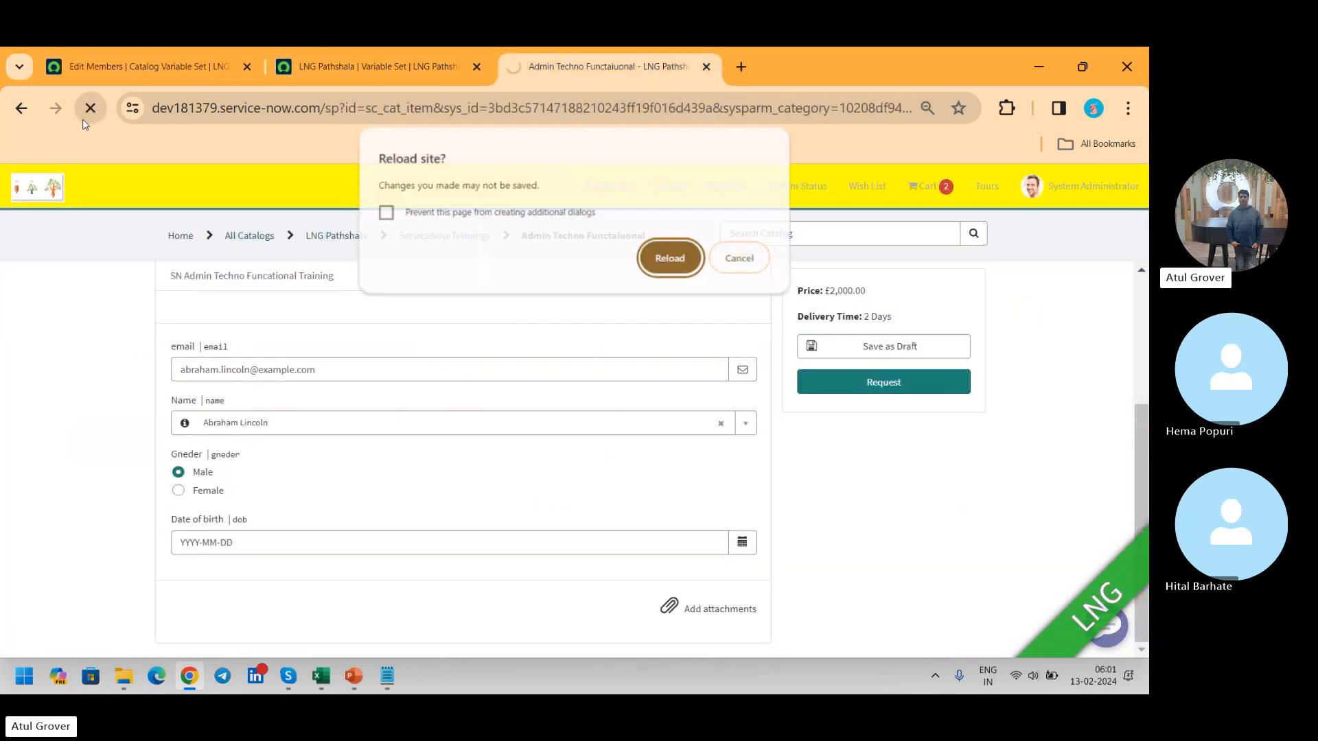
pyautogui.click(670, 259)
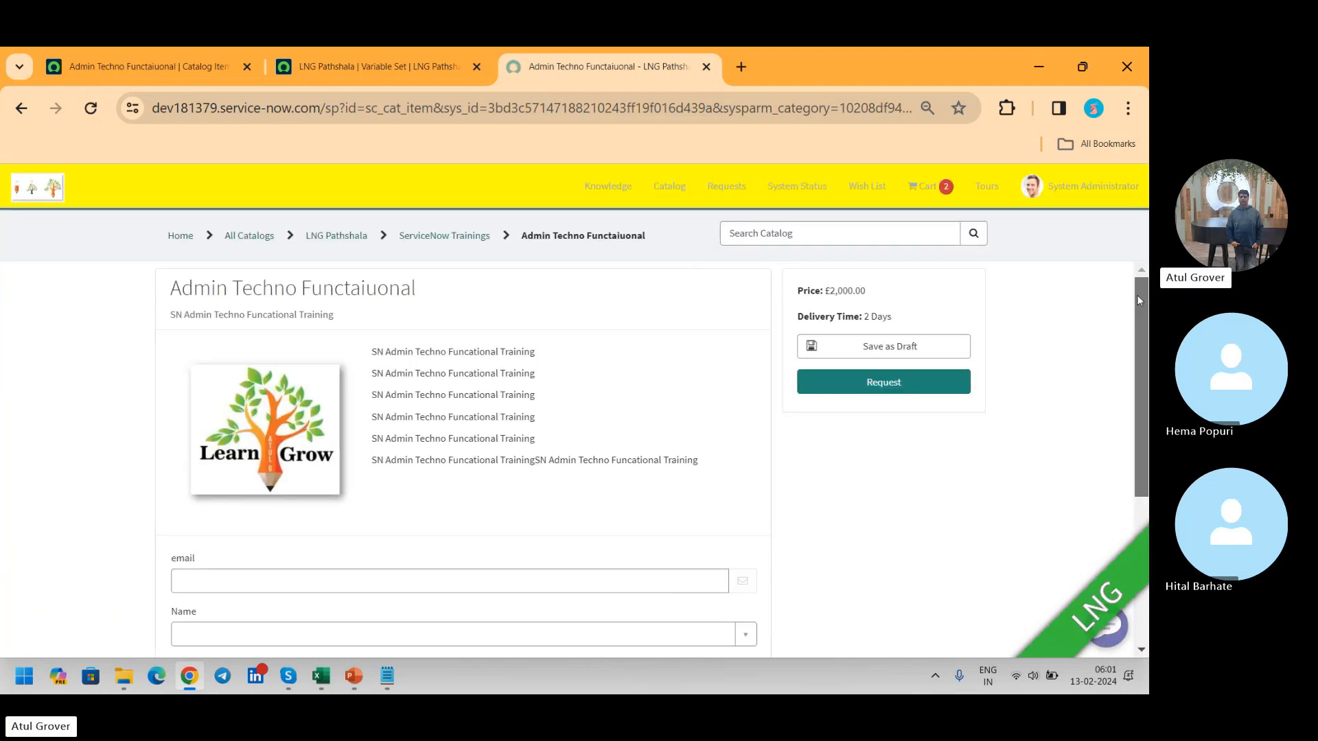
pyautogui.moveTo(1137, 298); pyautogui.dragTo(1142, 456)
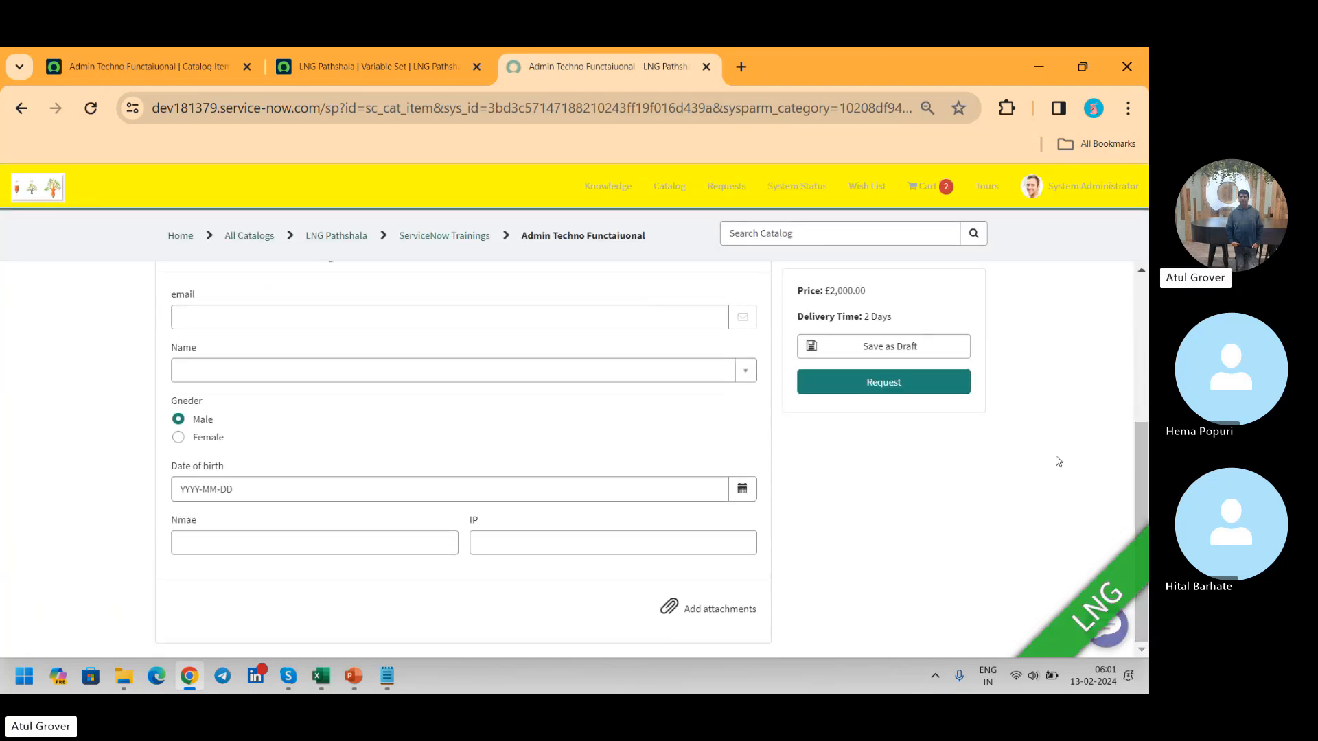
pyautogui.doubleClick(260, 560)
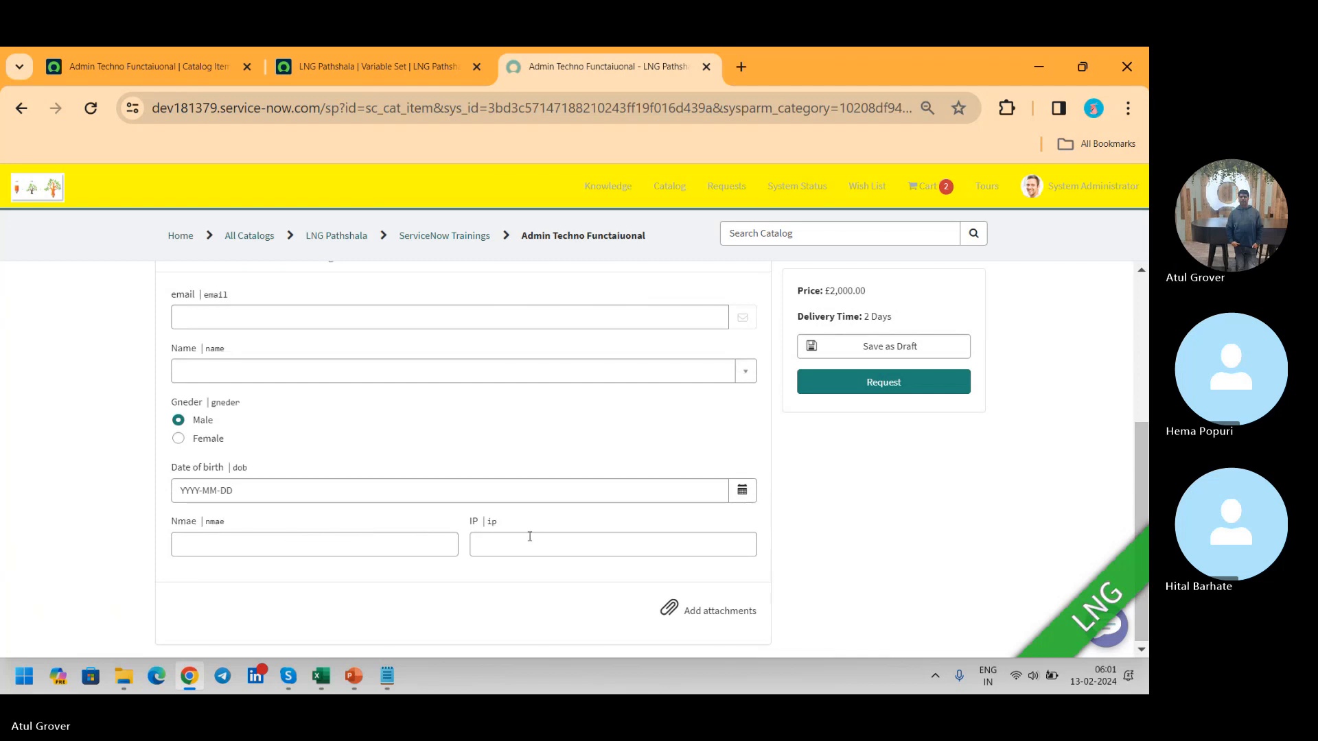
# Step: Test the IP field's validation with the text "jkhjkshfjk" and replace it with "10.12451"
pyautogui.click(496, 546)
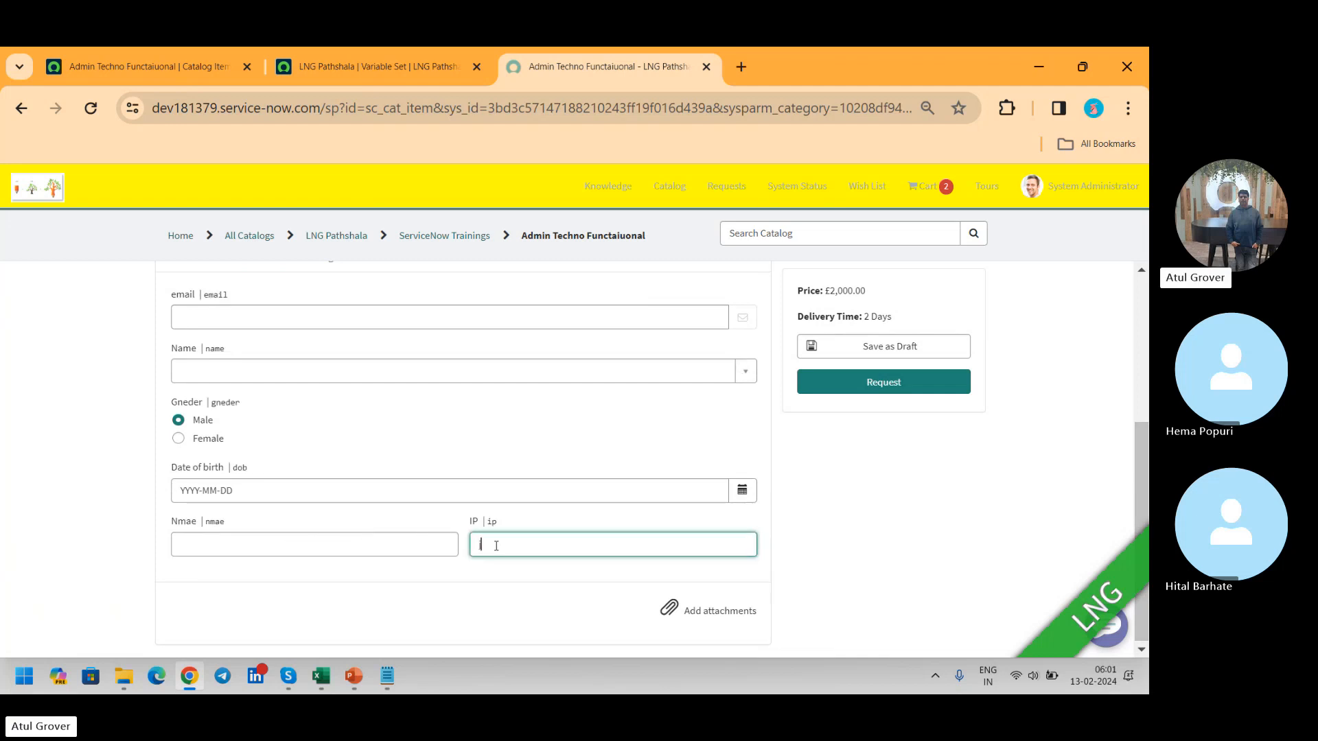
pyautogui.write('jkhjkshfjk')
pyautogui.press('Tab')
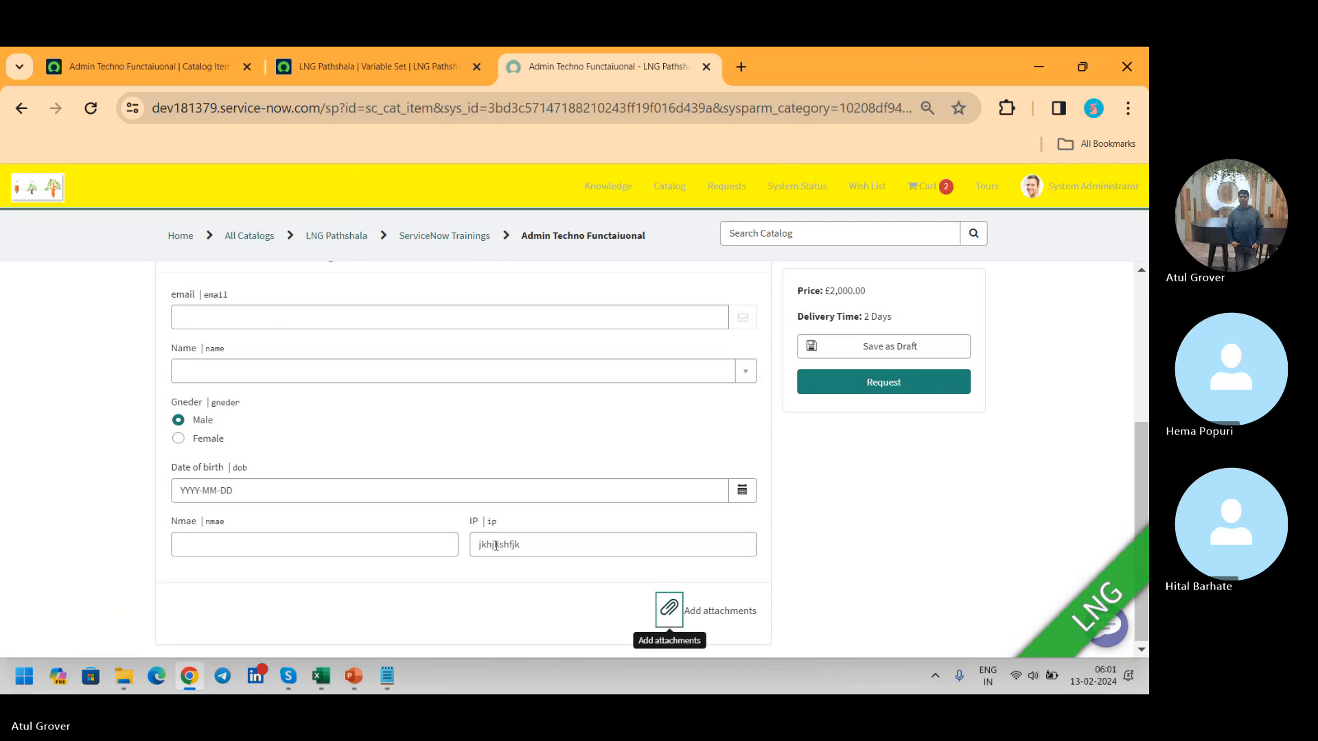
pyautogui.moveTo(553, 546); pyautogui.dragTo(383, 534)
pyautogui.write('10.')
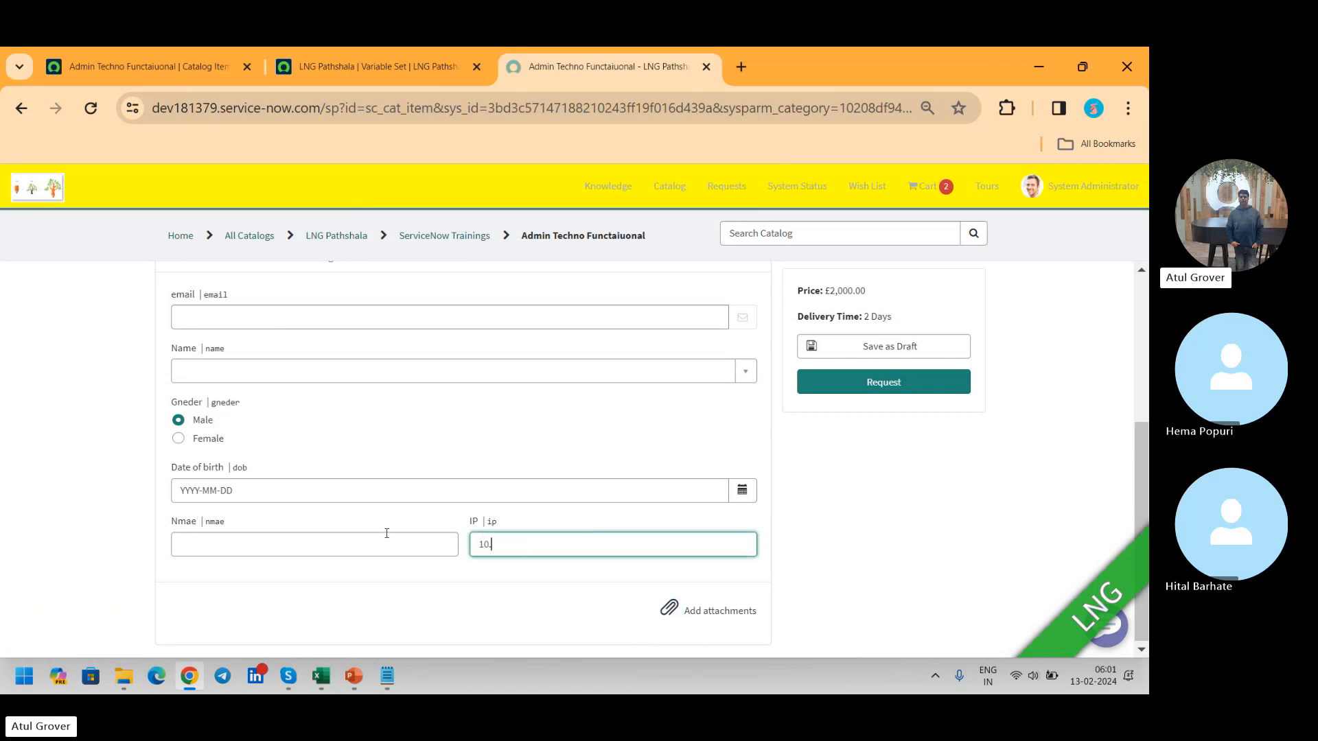
pyautogui.write('12451')
pyautogui.click(383, 589)
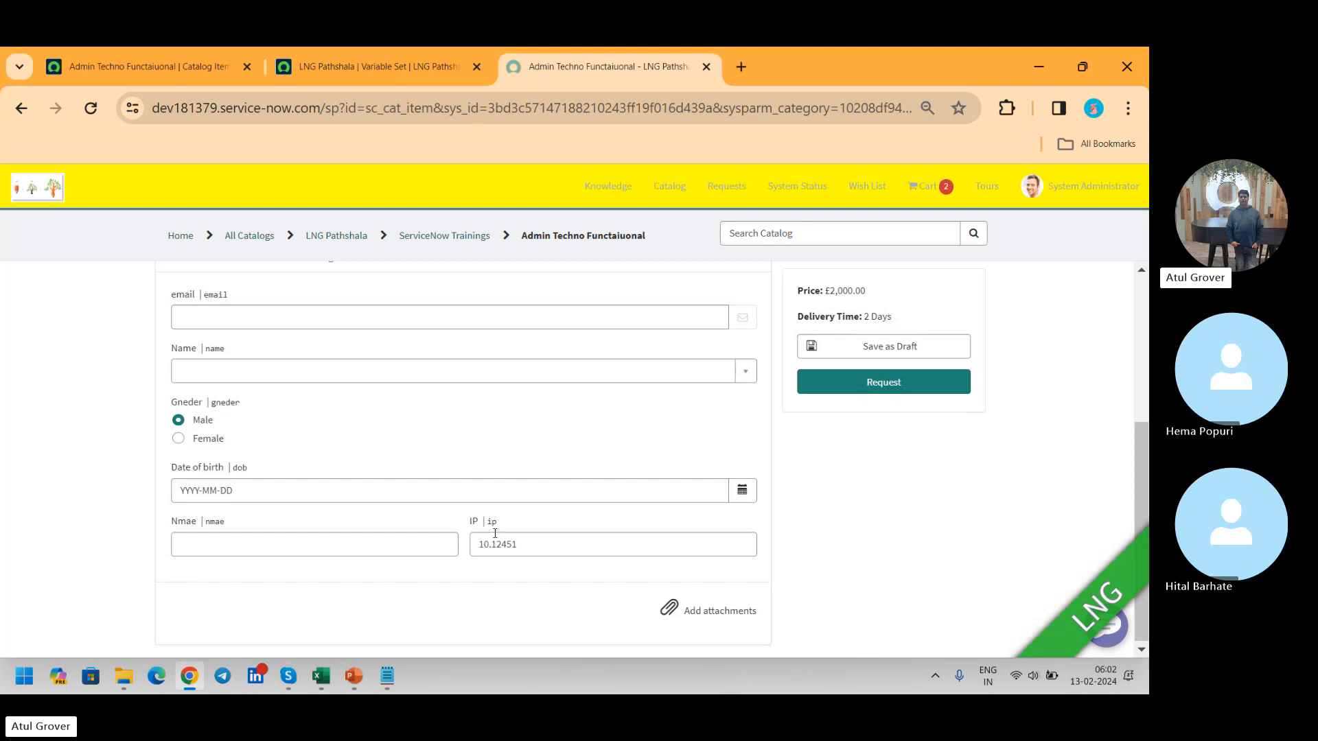
# Step: Go to the list of variable sets on the admin side and start a new multi-row variable set
pyautogui.click(368, 67)
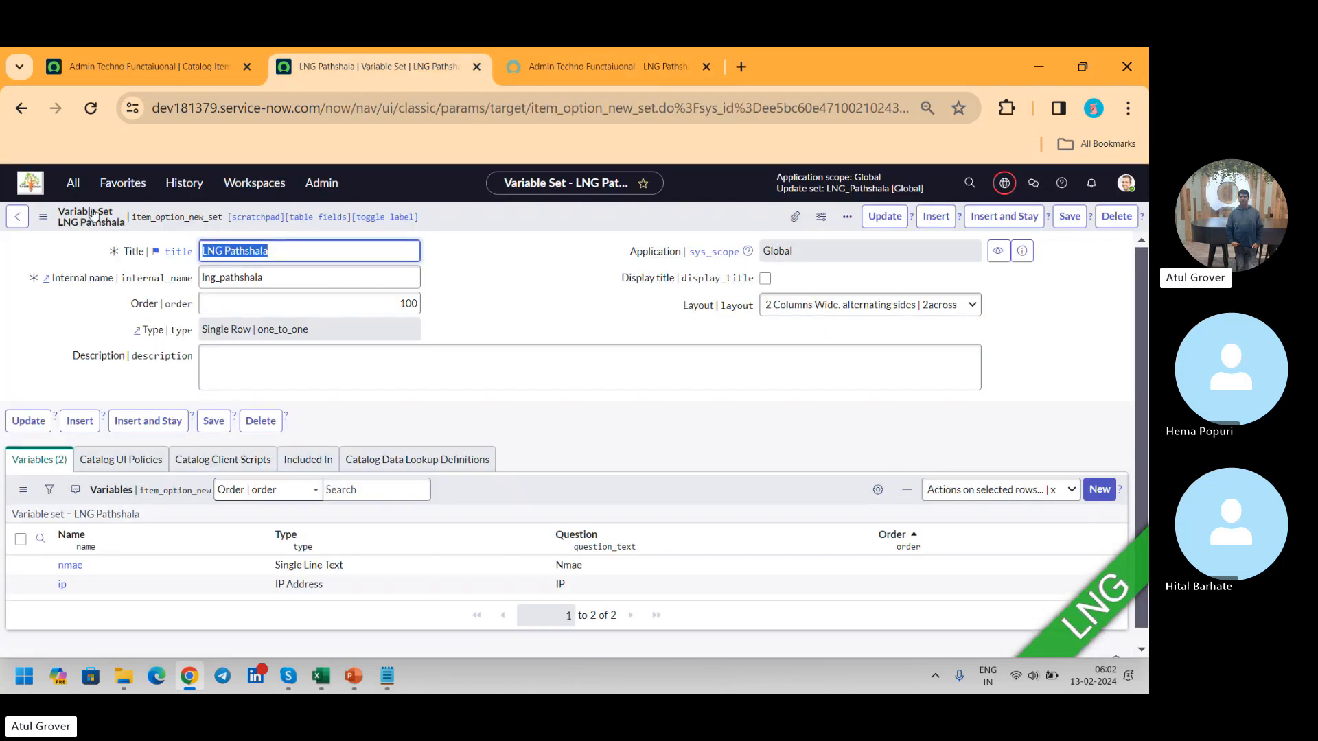
pyautogui.click(73, 183)
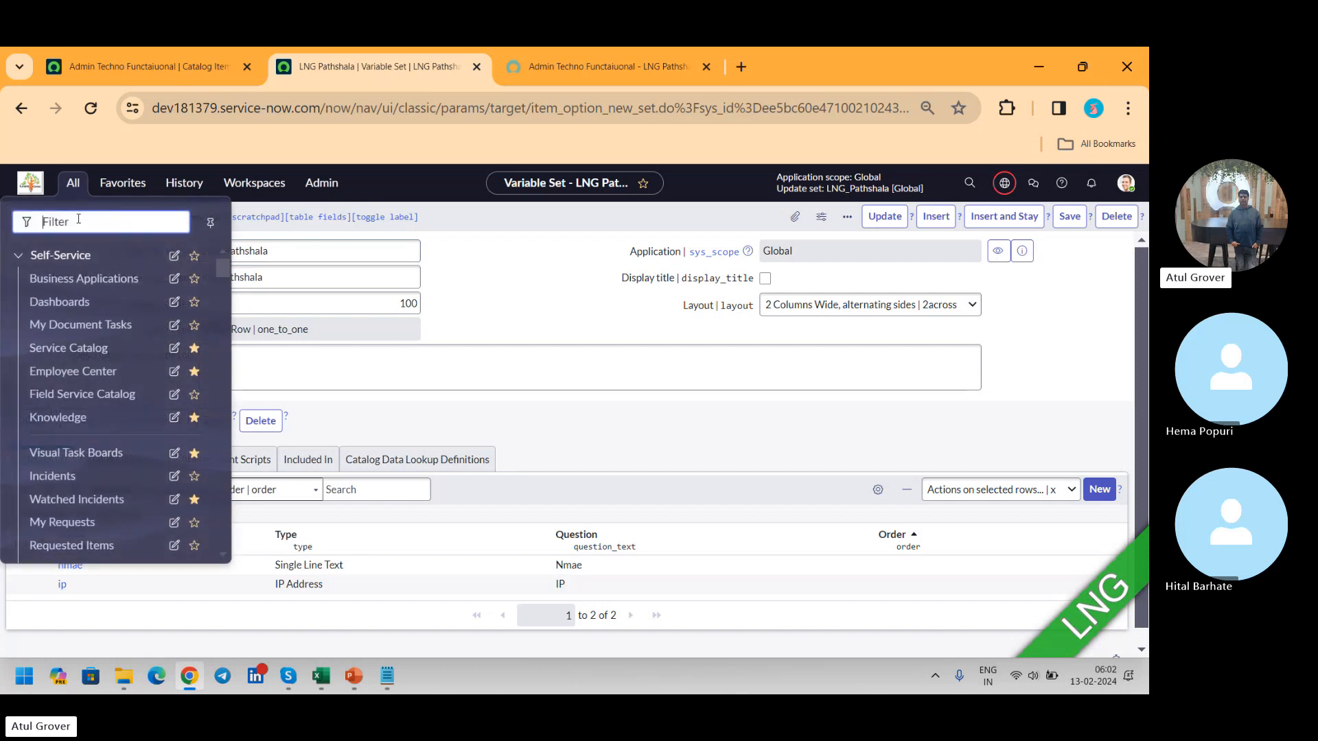
pyautogui.write('var')
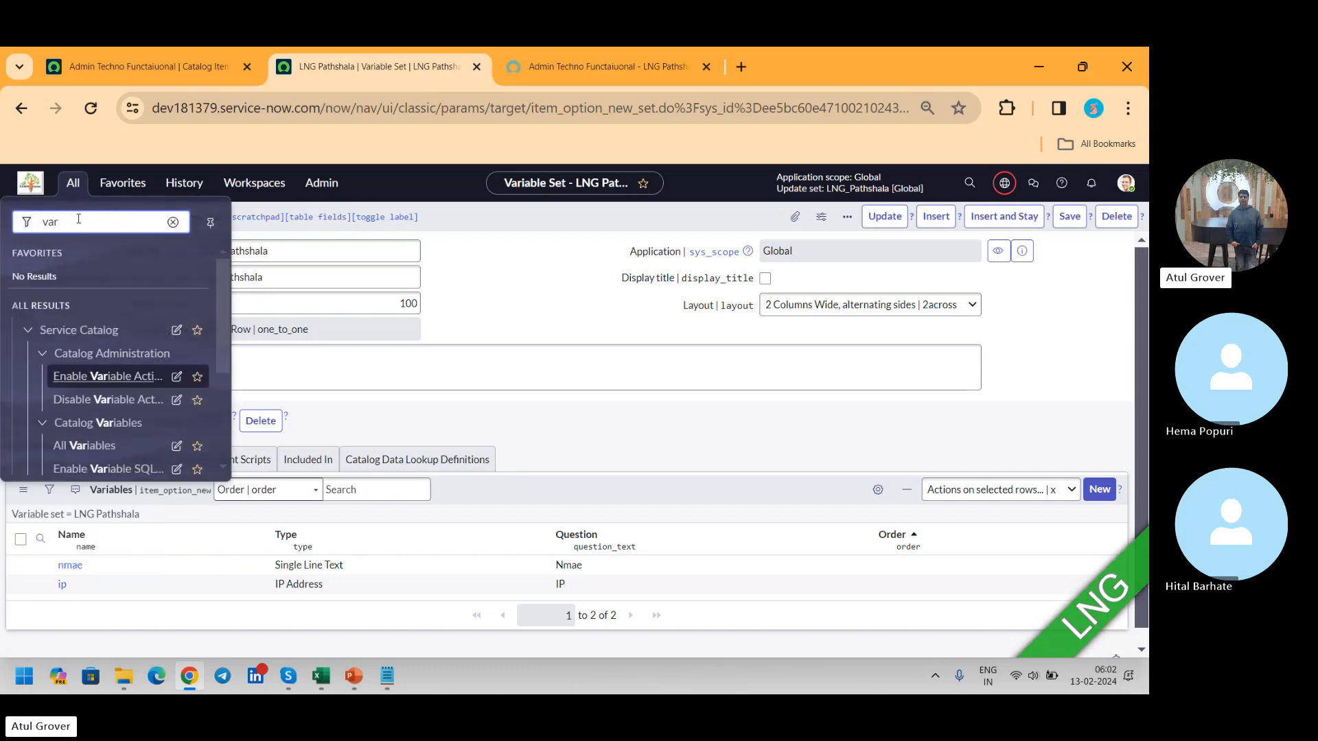
pyautogui.write('iable set')
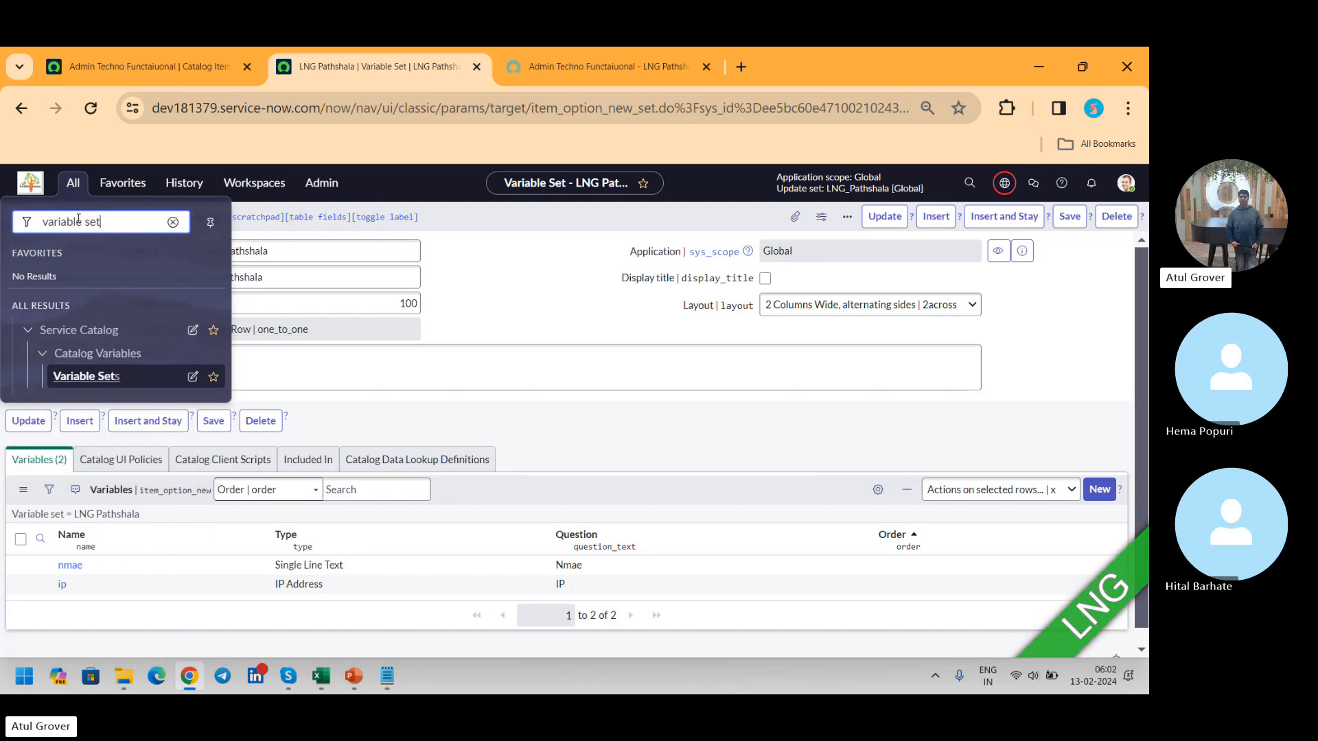
pyautogui.click(113, 383)
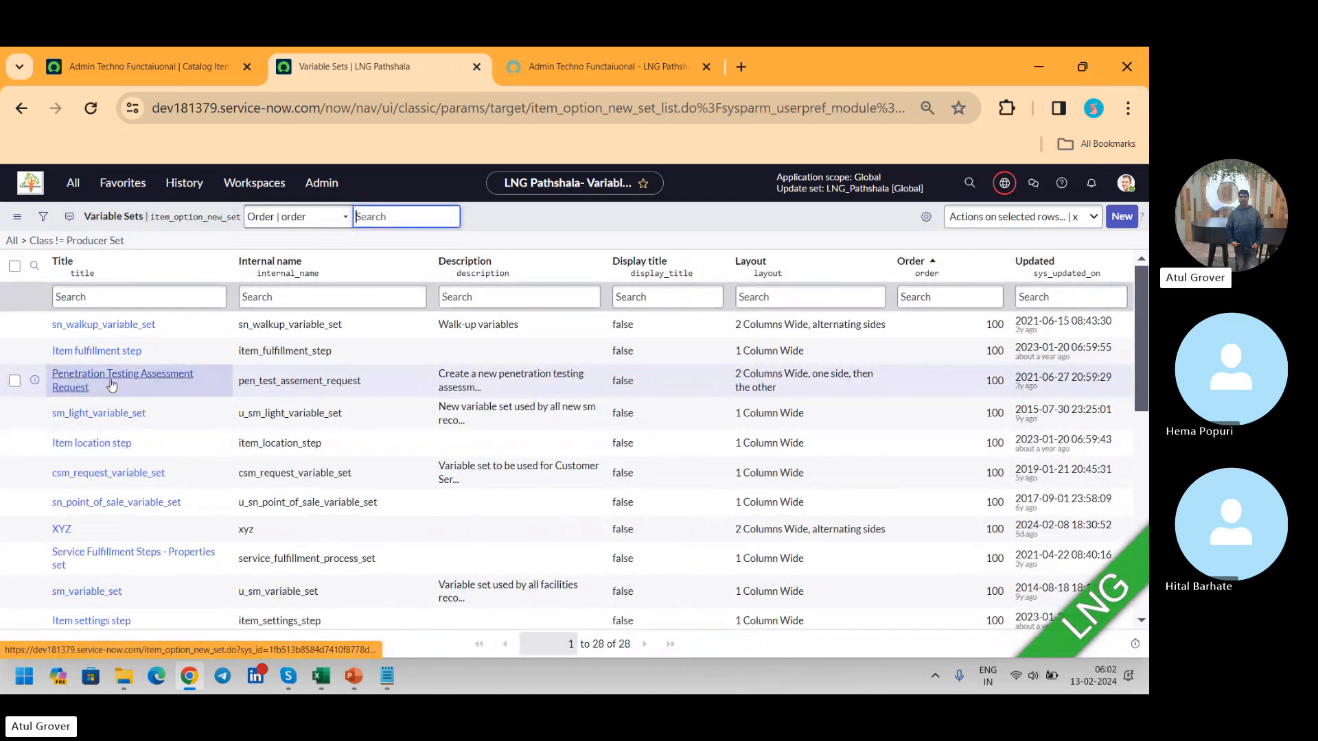
pyautogui.click(1136, 217)
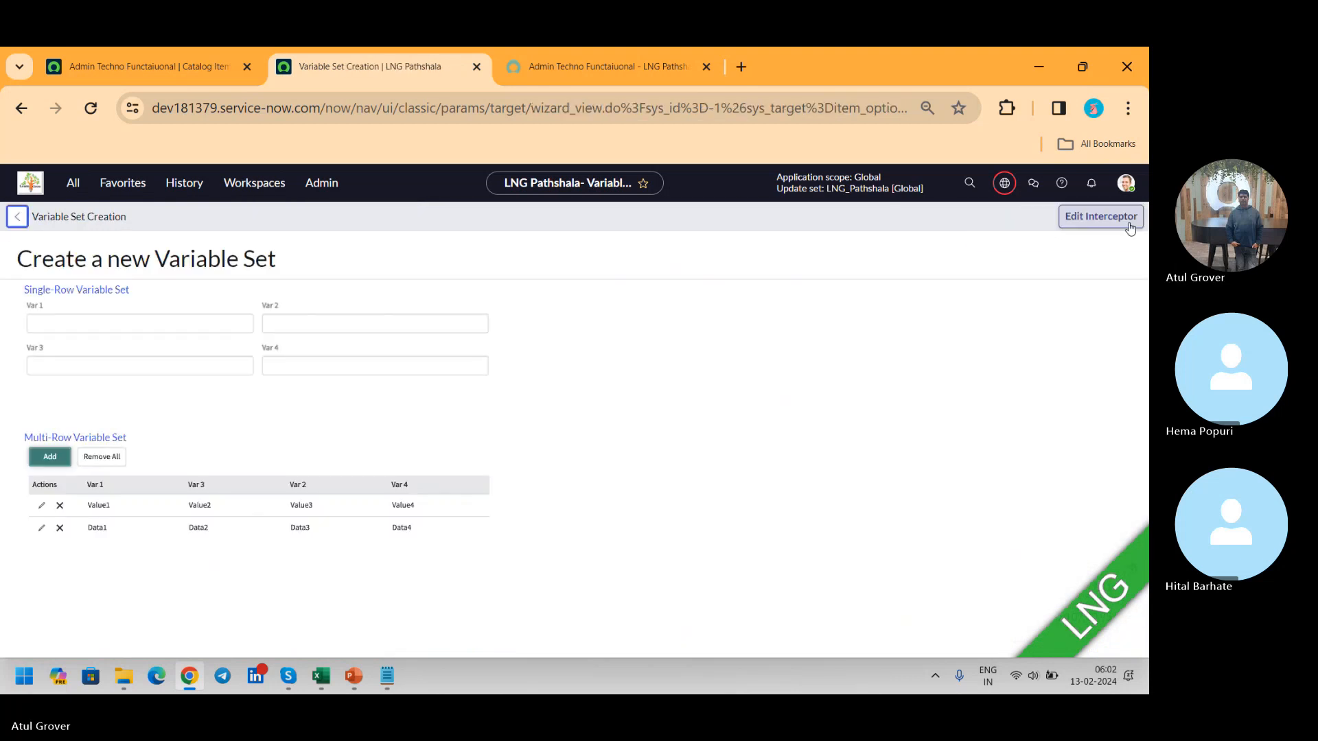
pyautogui.click(61, 440)
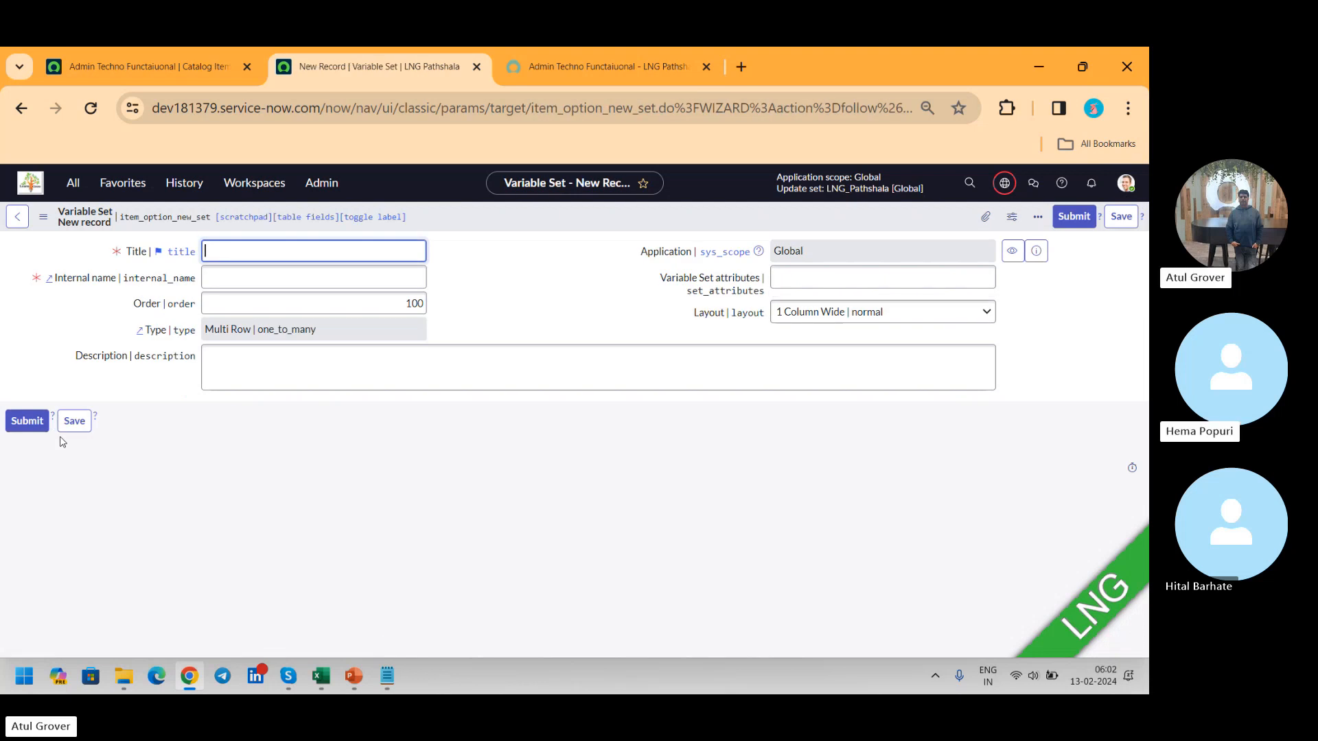
# Step: Title the multi-row set "LNG LNG Pathshala", set its layout to "2 Columns Wide, alternating sides" and save it
pyautogui.write('LNG LNG P')
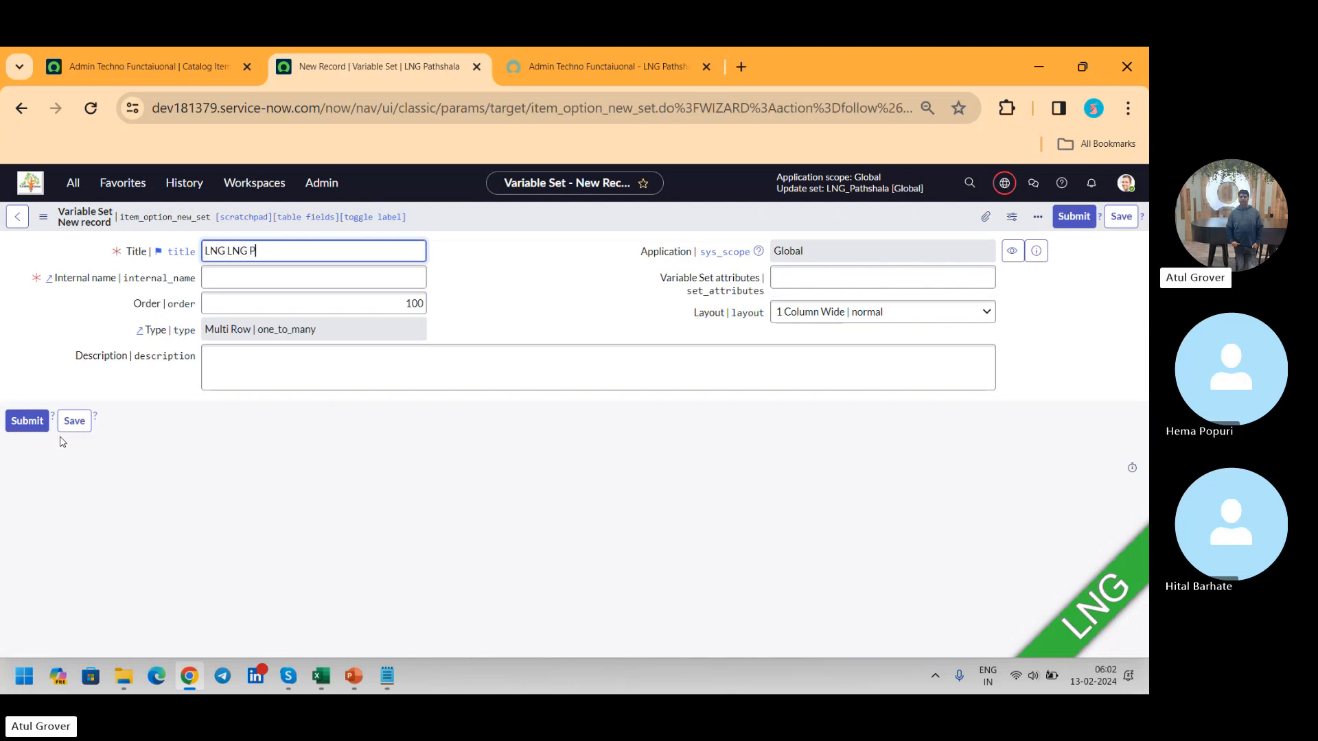
pyautogui.write('athshala')
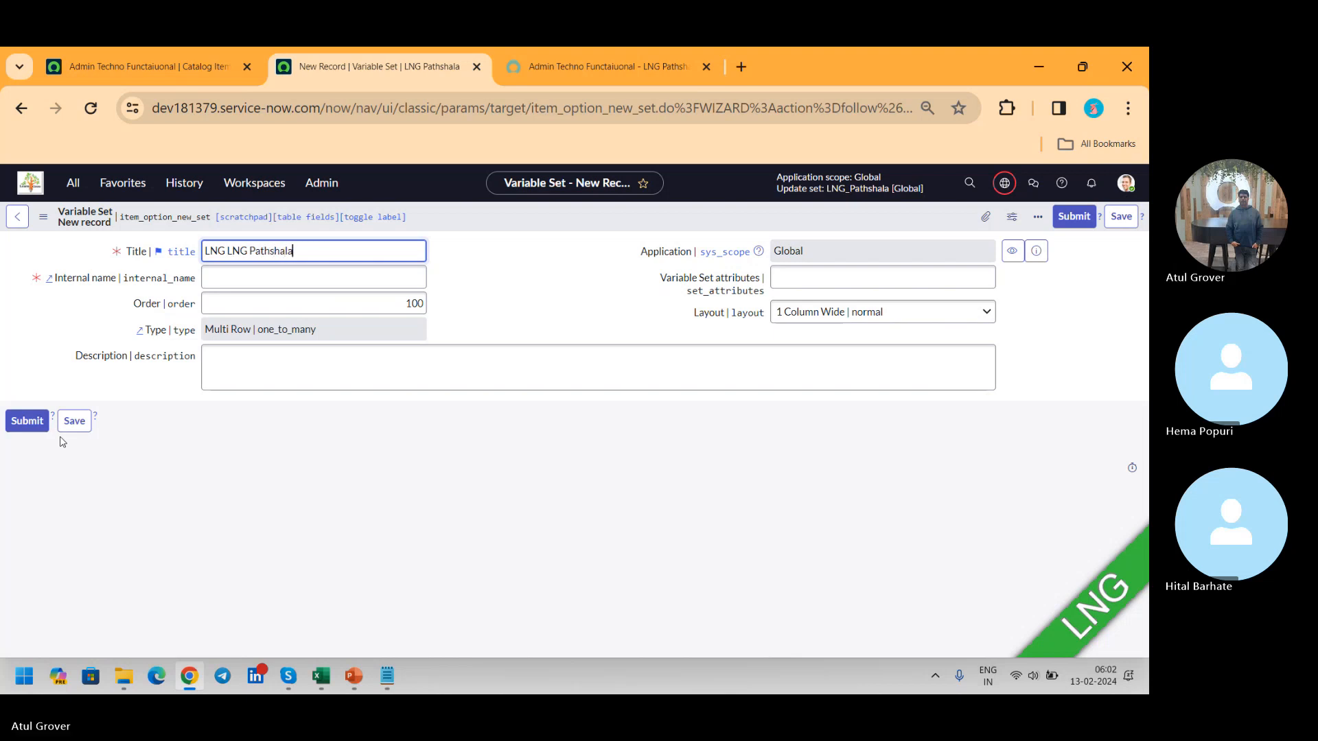
pyautogui.click(868, 313)
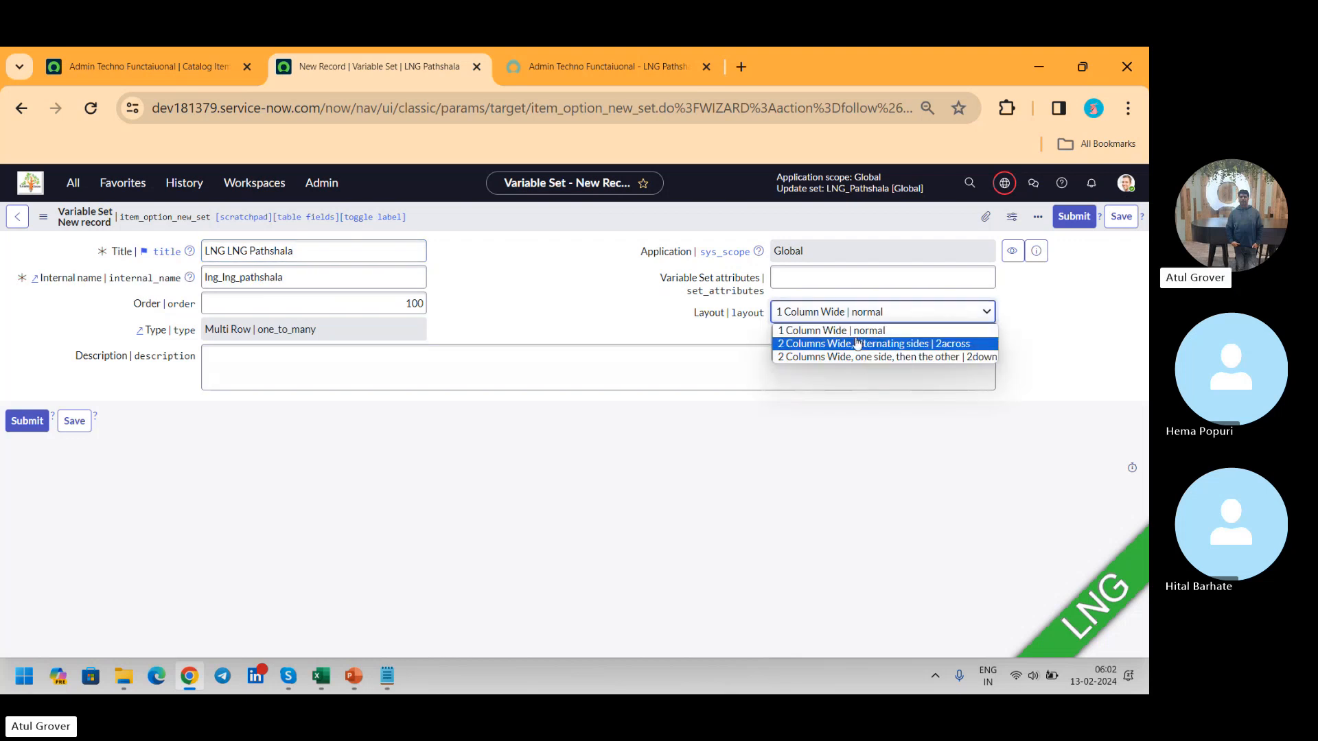
pyautogui.click(856, 341)
pyautogui.click(349, 326)
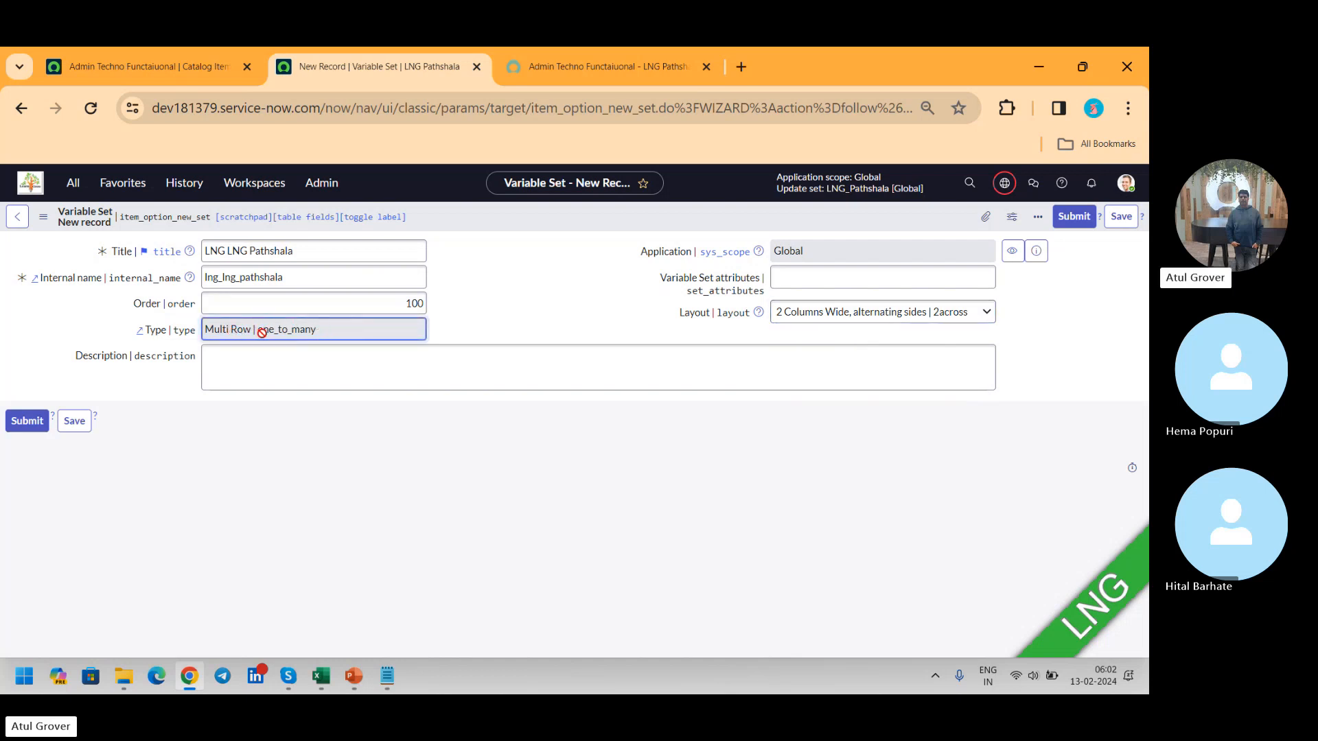
pyautogui.click(1125, 217)
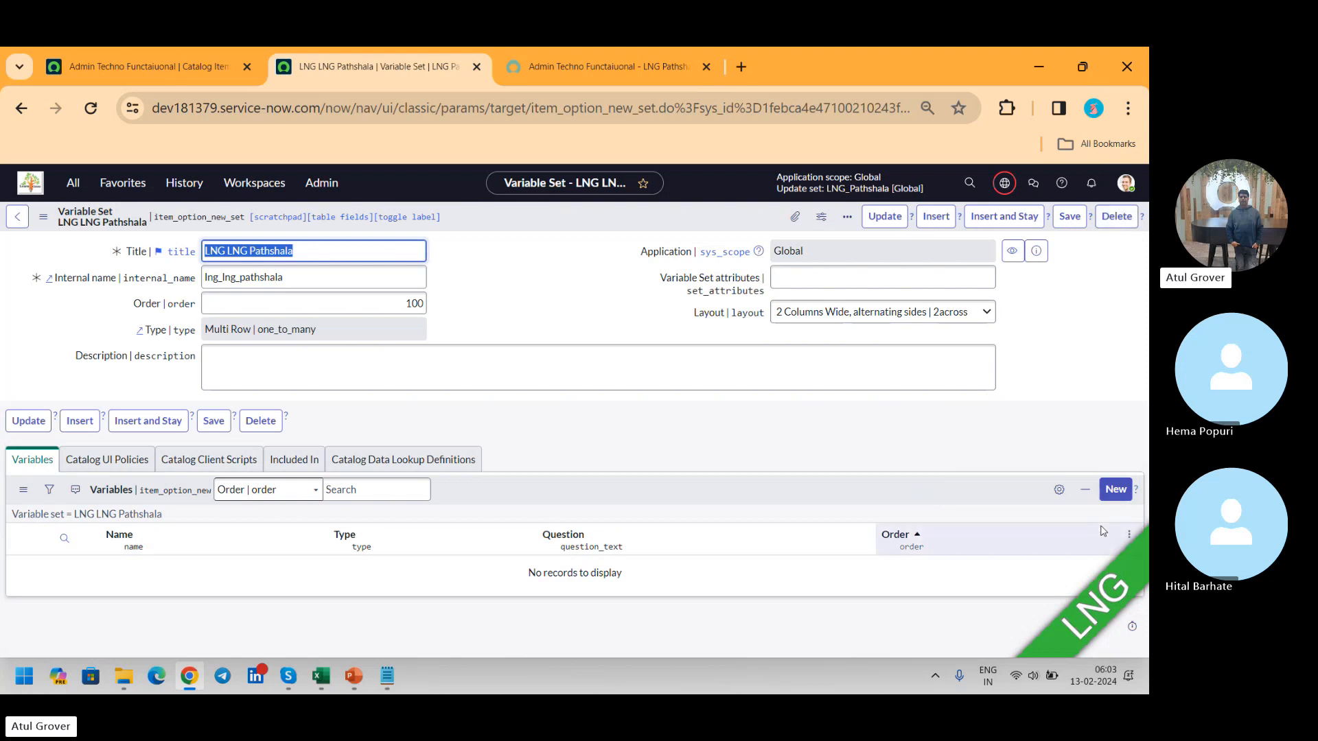
# Step: Add a Single Line Text variable with the question "Age" to the LNG LNG Pathshala set, save it and return to the set
pyautogui.click(1116, 490)
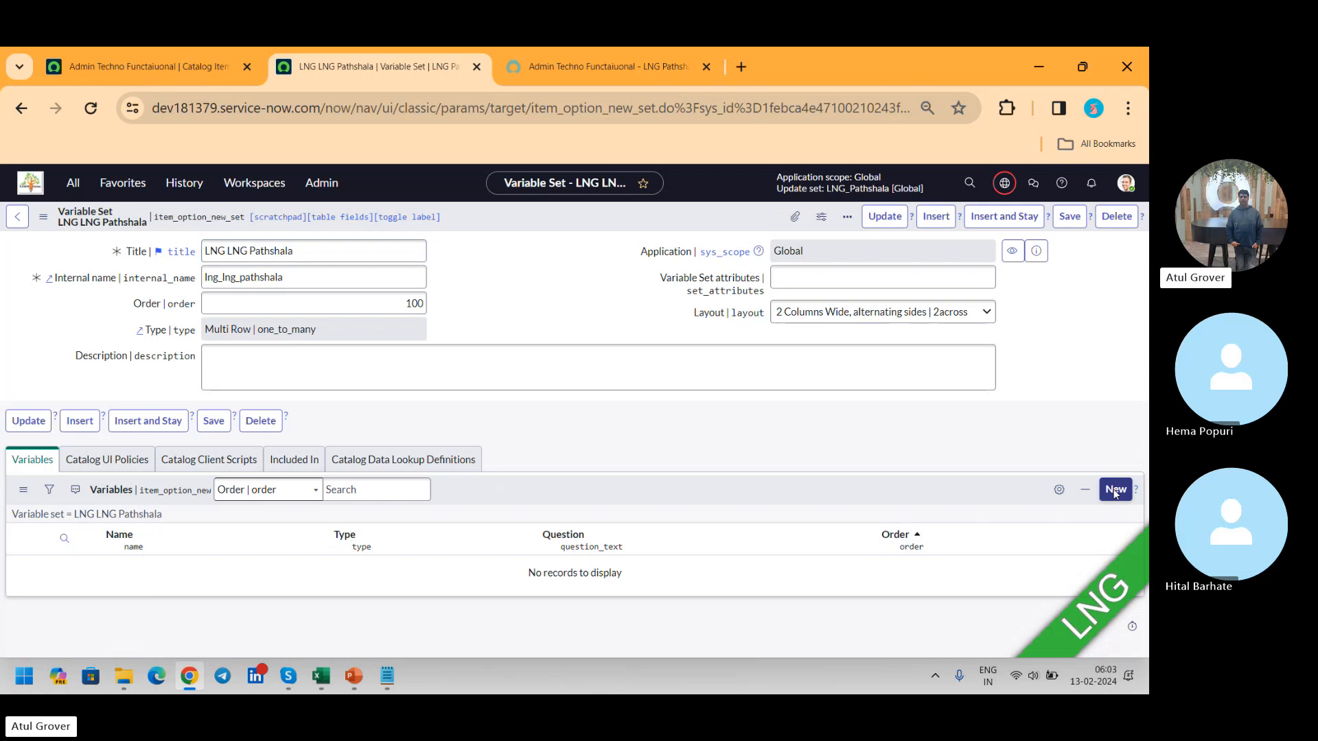
pyautogui.click(1115, 490)
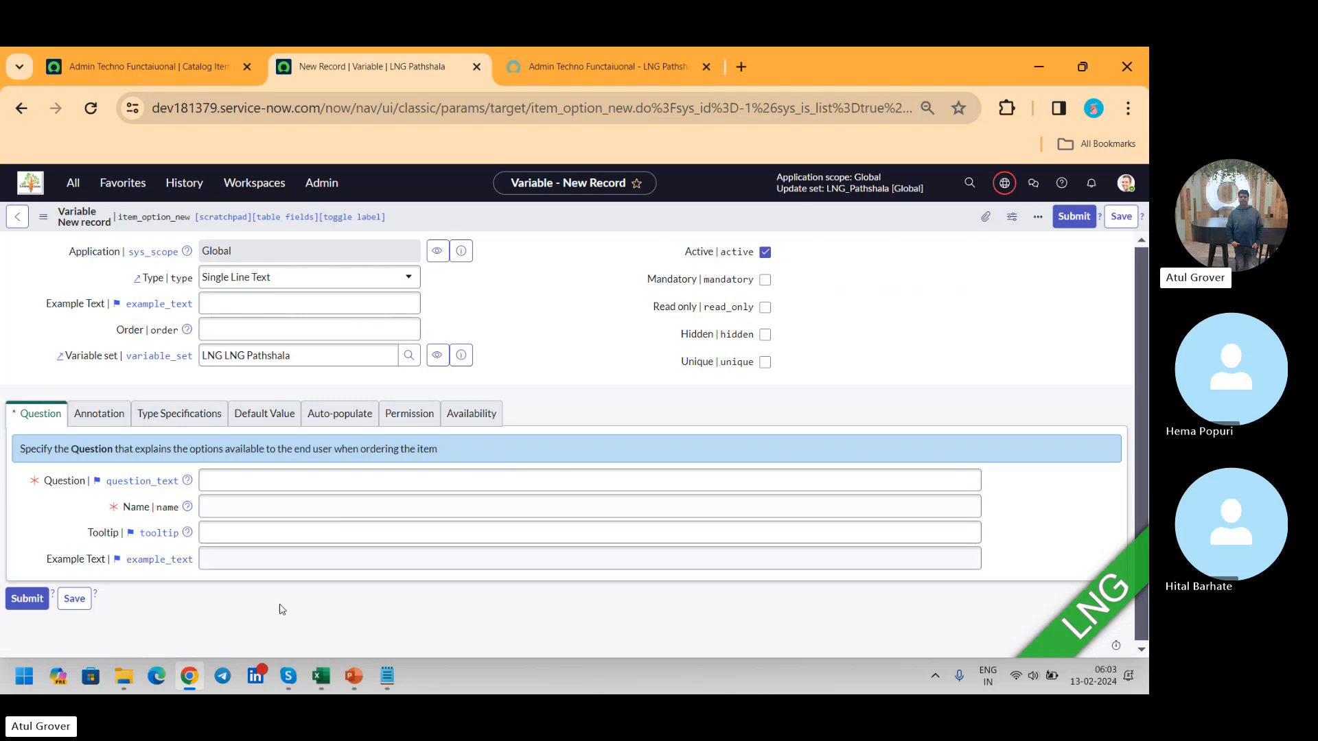
pyautogui.click(262, 499)
pyautogui.click(408, 276)
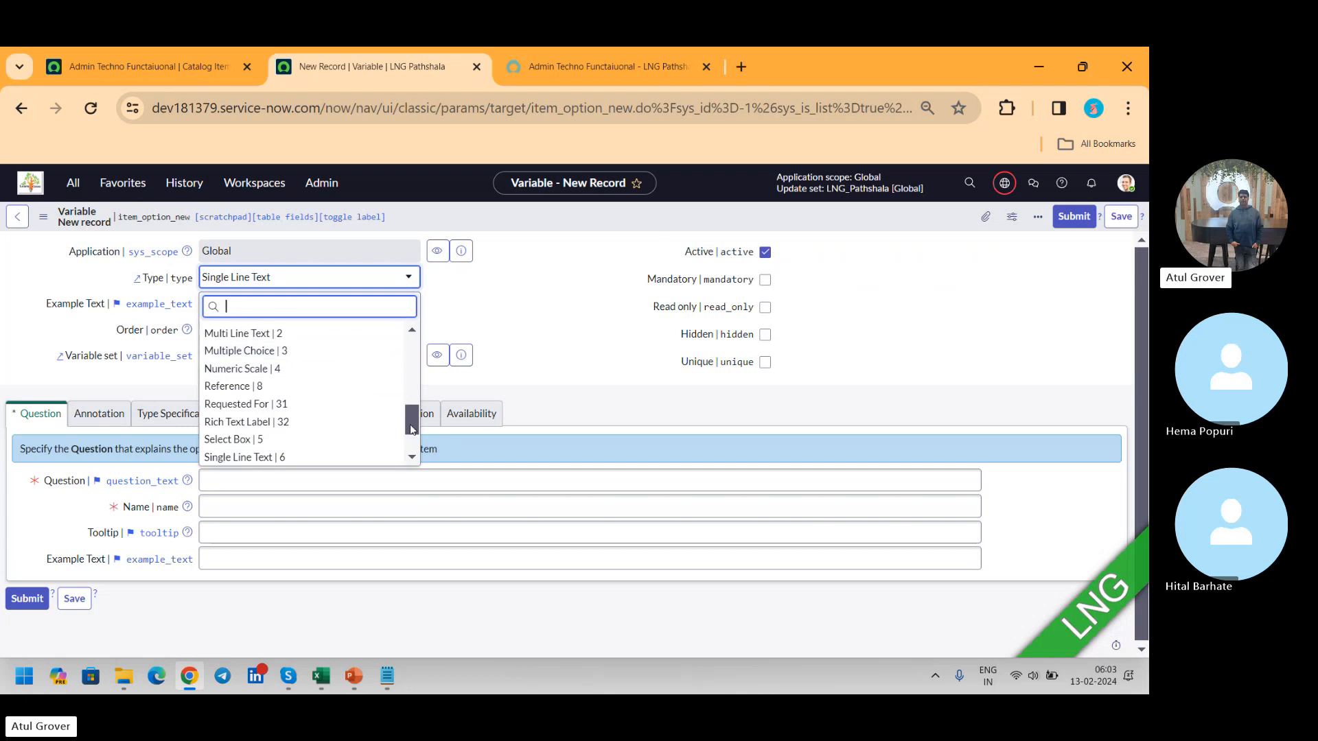
pyautogui.moveTo(410, 427); pyautogui.dragTo(409, 438)
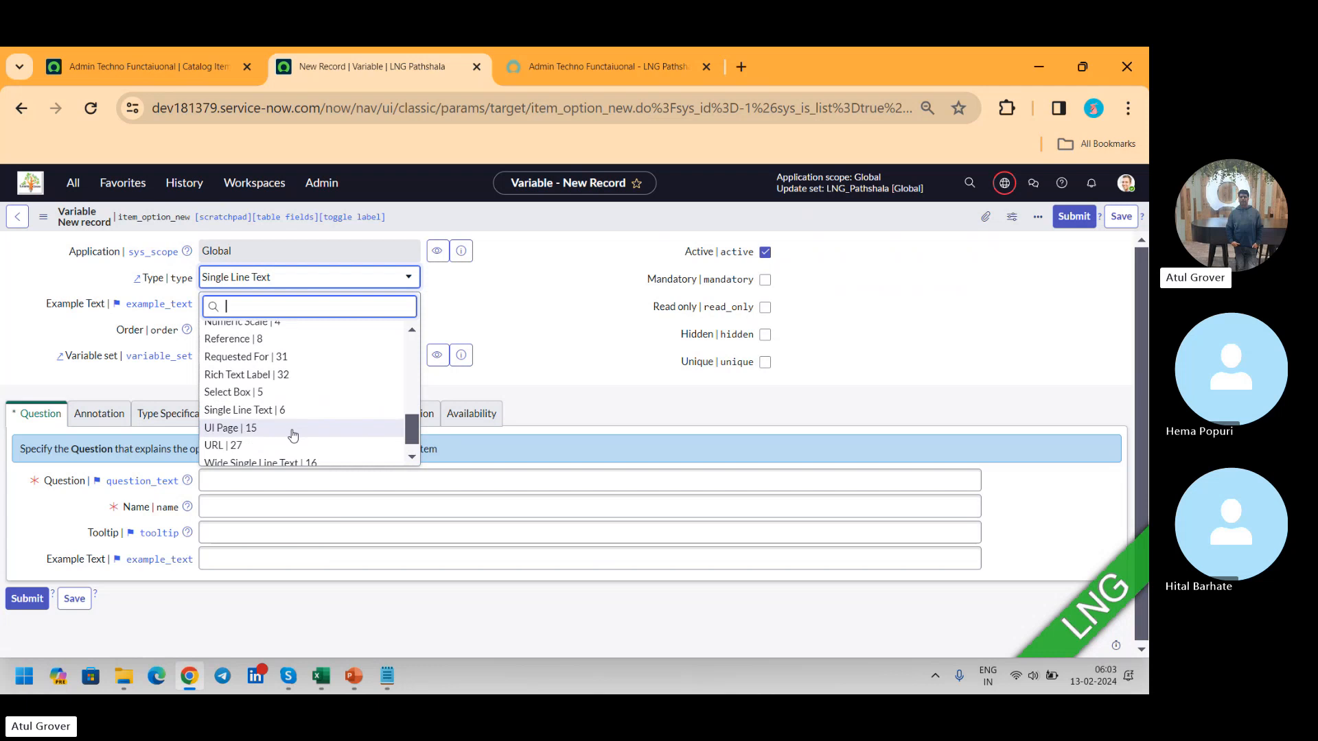
pyautogui.click(275, 410)
pyautogui.click(270, 475)
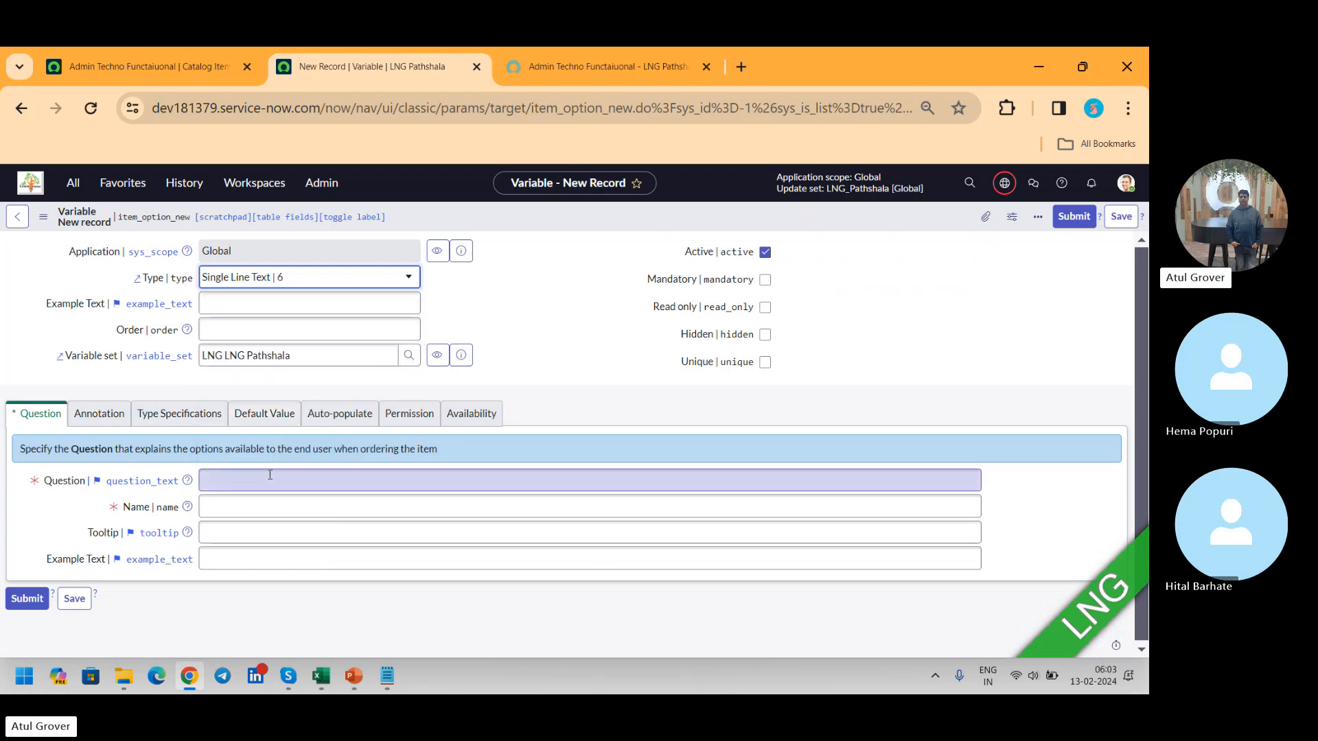
pyautogui.write('Age')
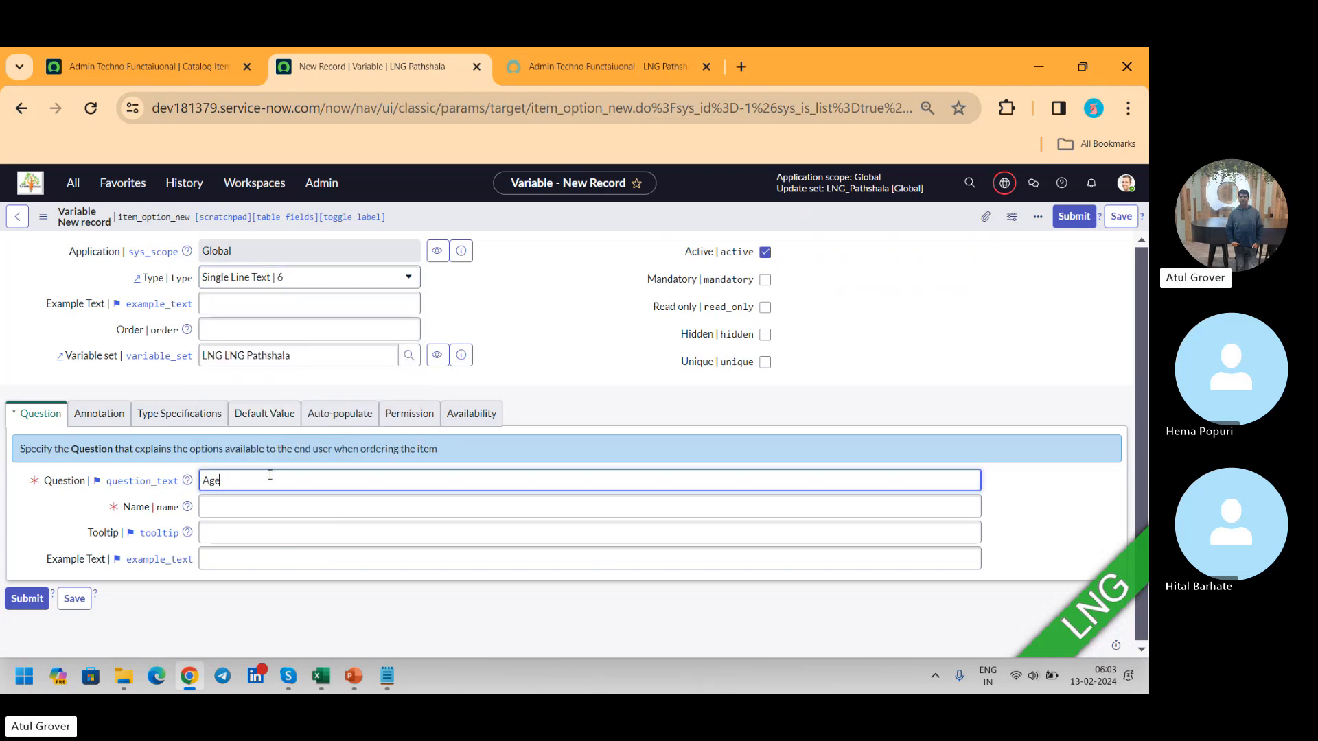
pyautogui.press('Tab')
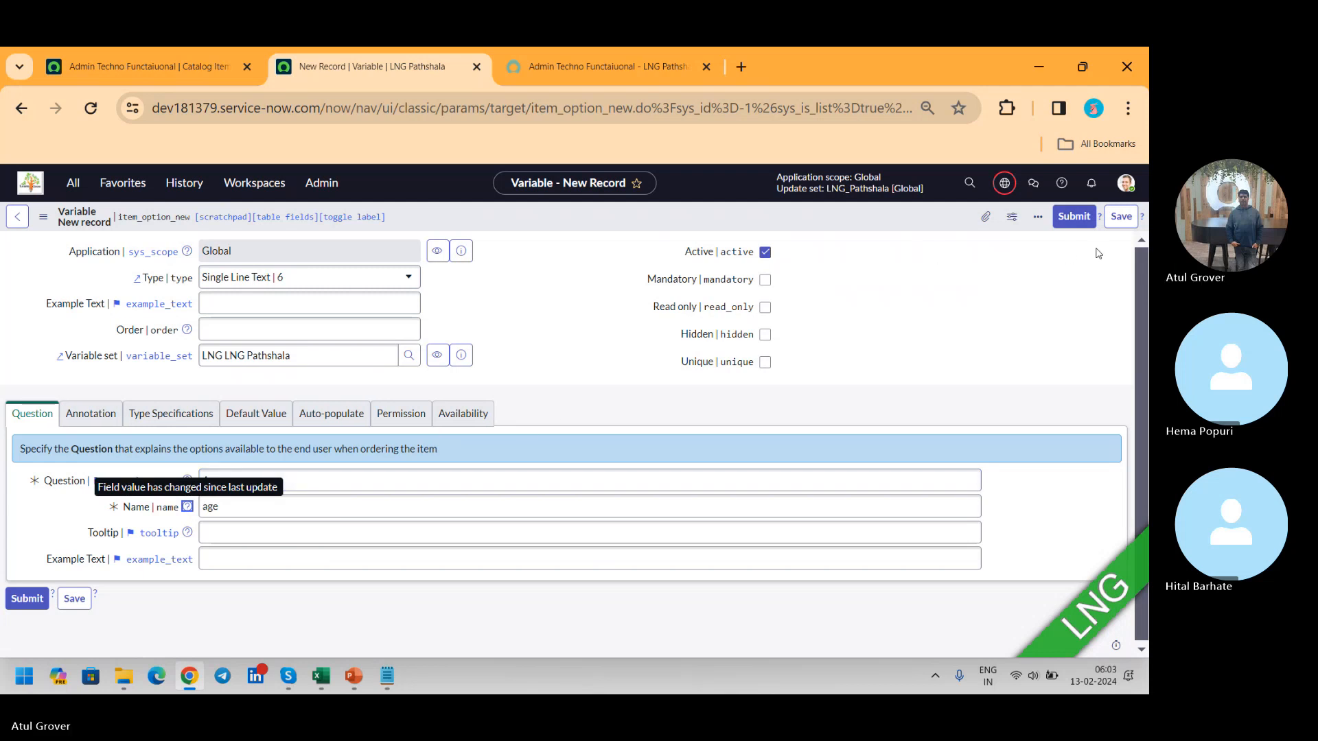
pyautogui.click(1121, 216)
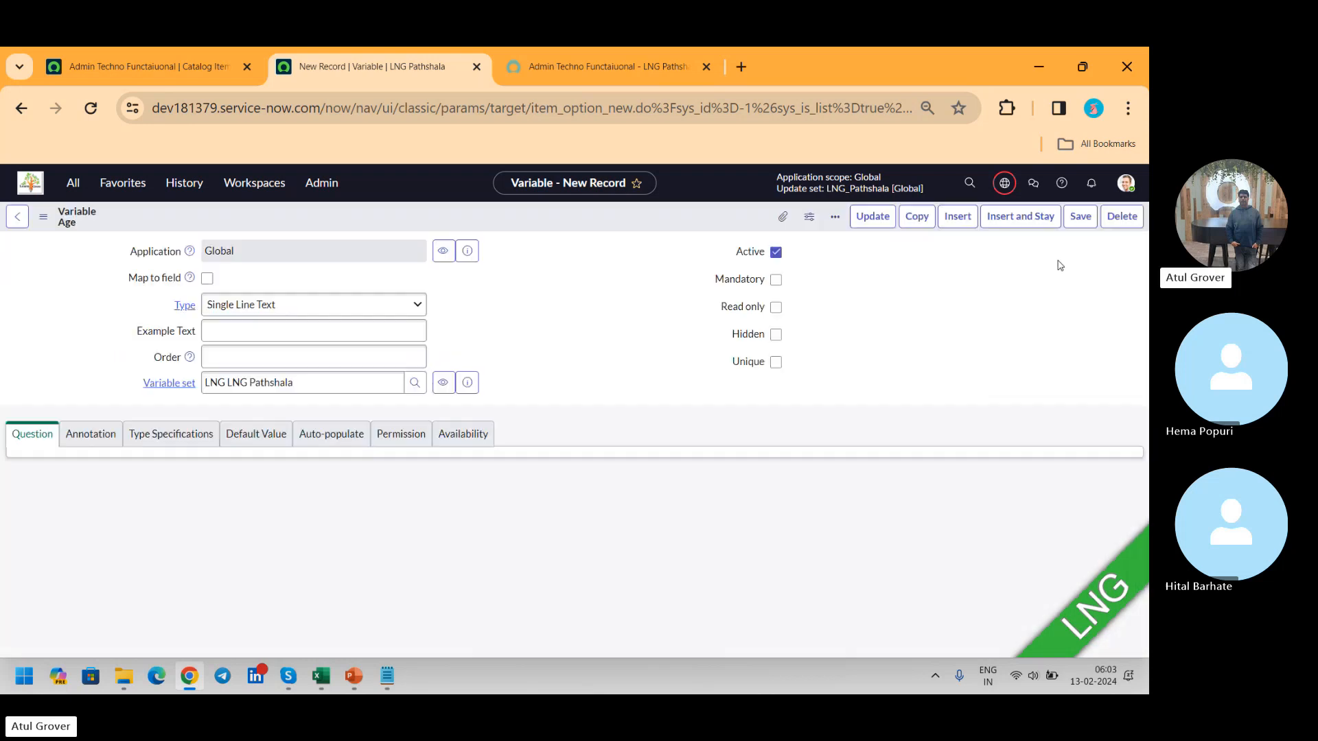
pyautogui.click(851, 222)
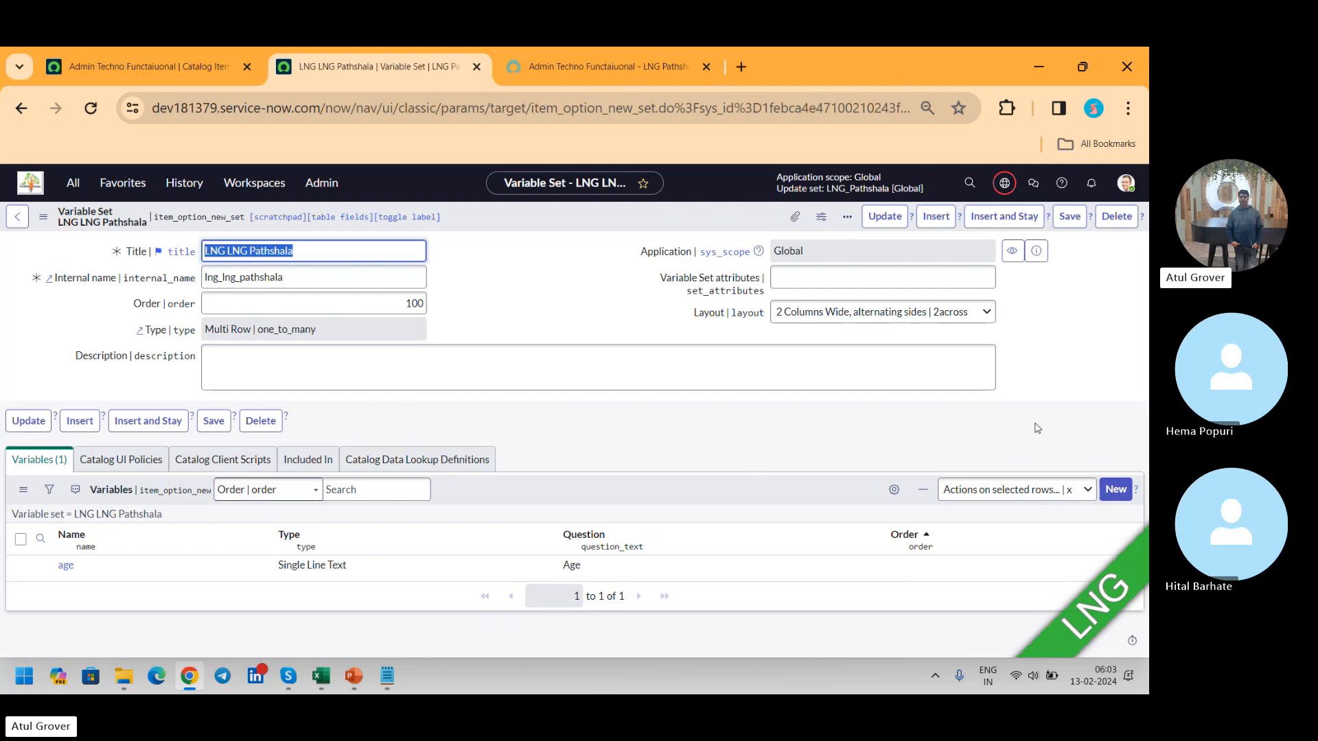
# Step: Start another variable in the LNG LNG Pathshala set with type Select Box and the question "EDication"
pyautogui.click(1126, 486)
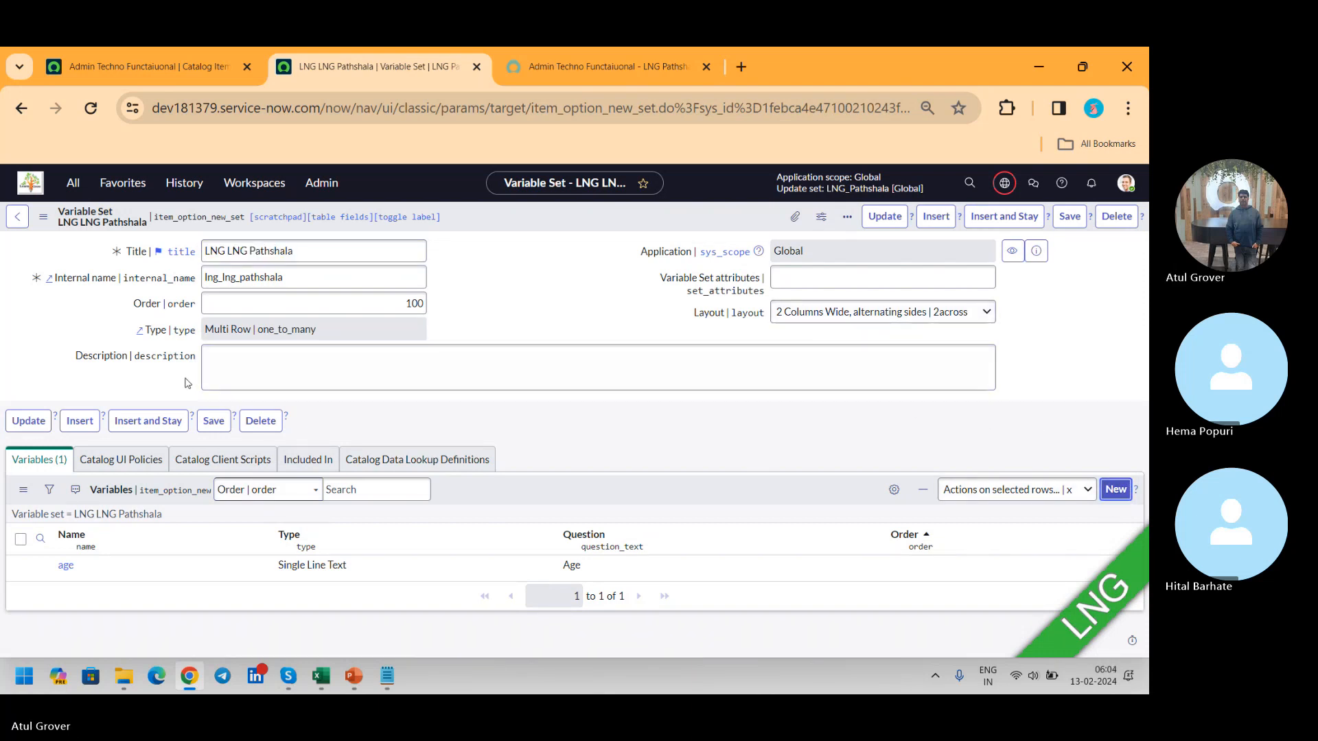
pyautogui.click(1116, 489)
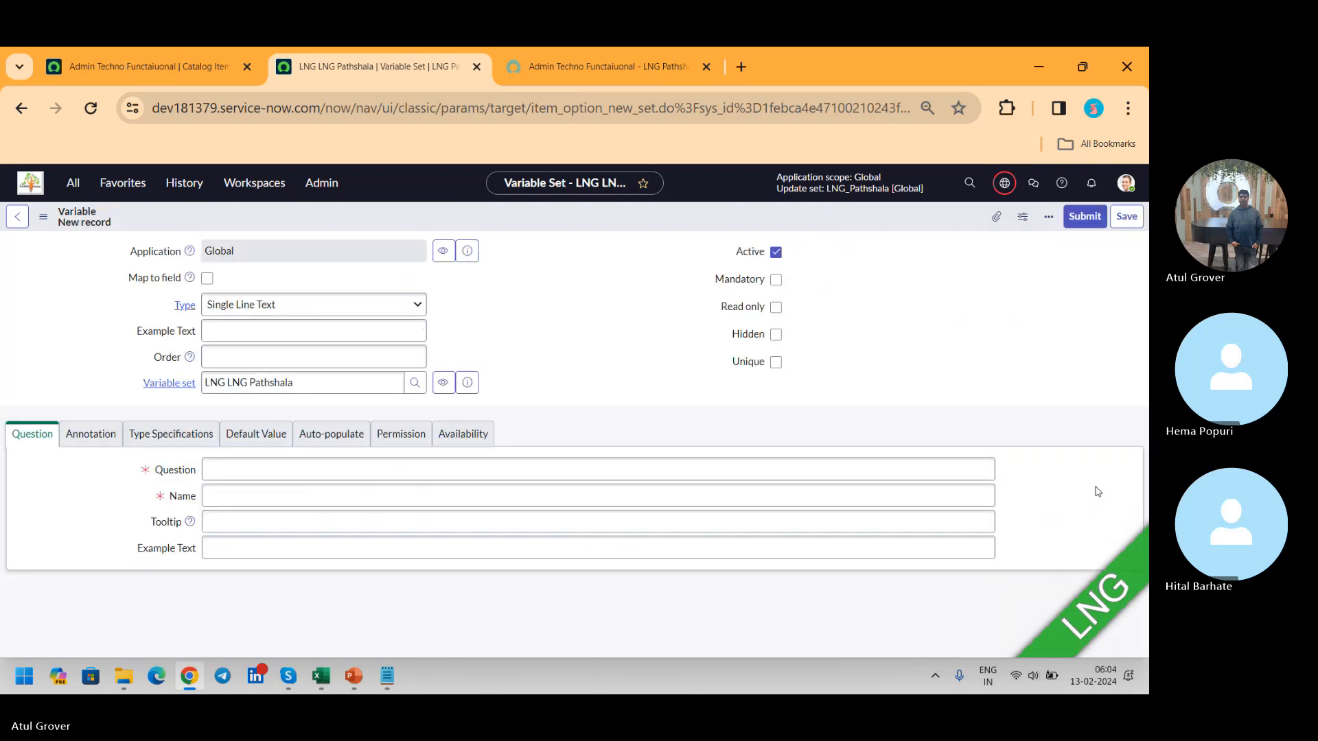
pyautogui.click(267, 307)
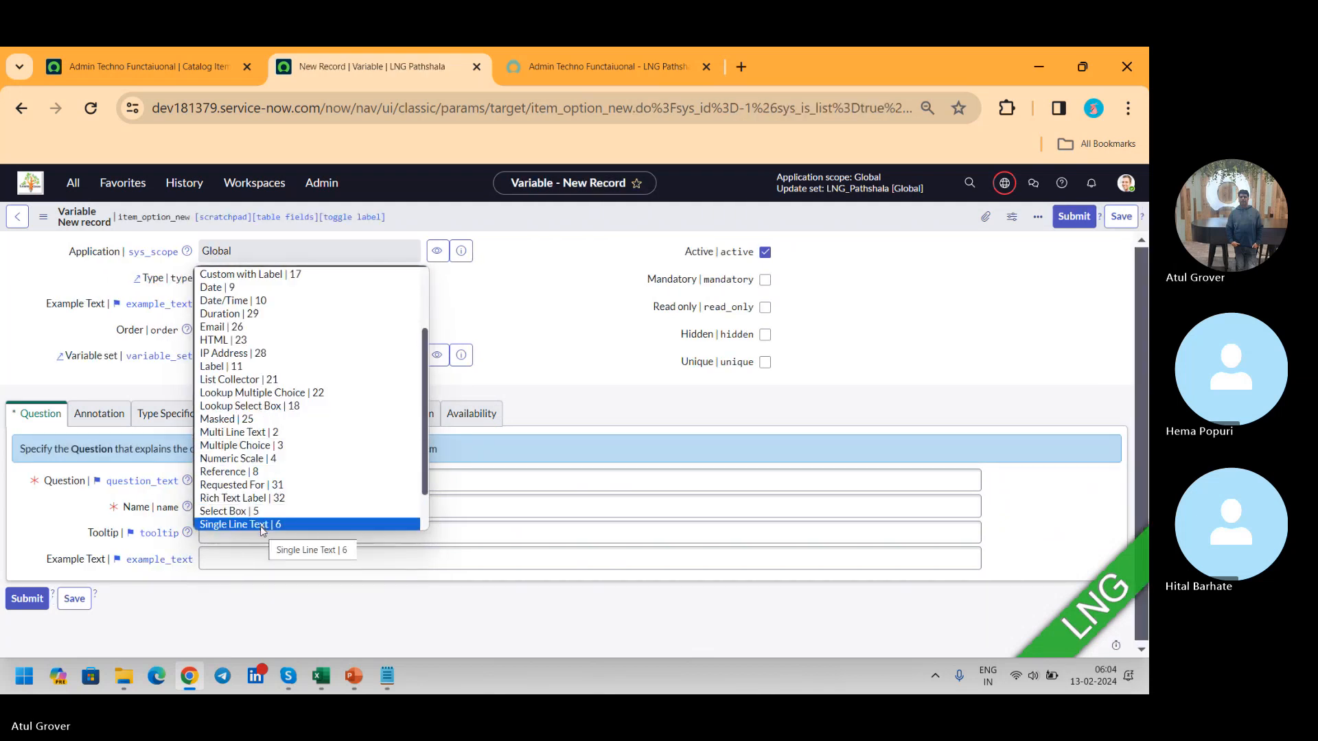
pyautogui.scroll(-1, 425, 478)
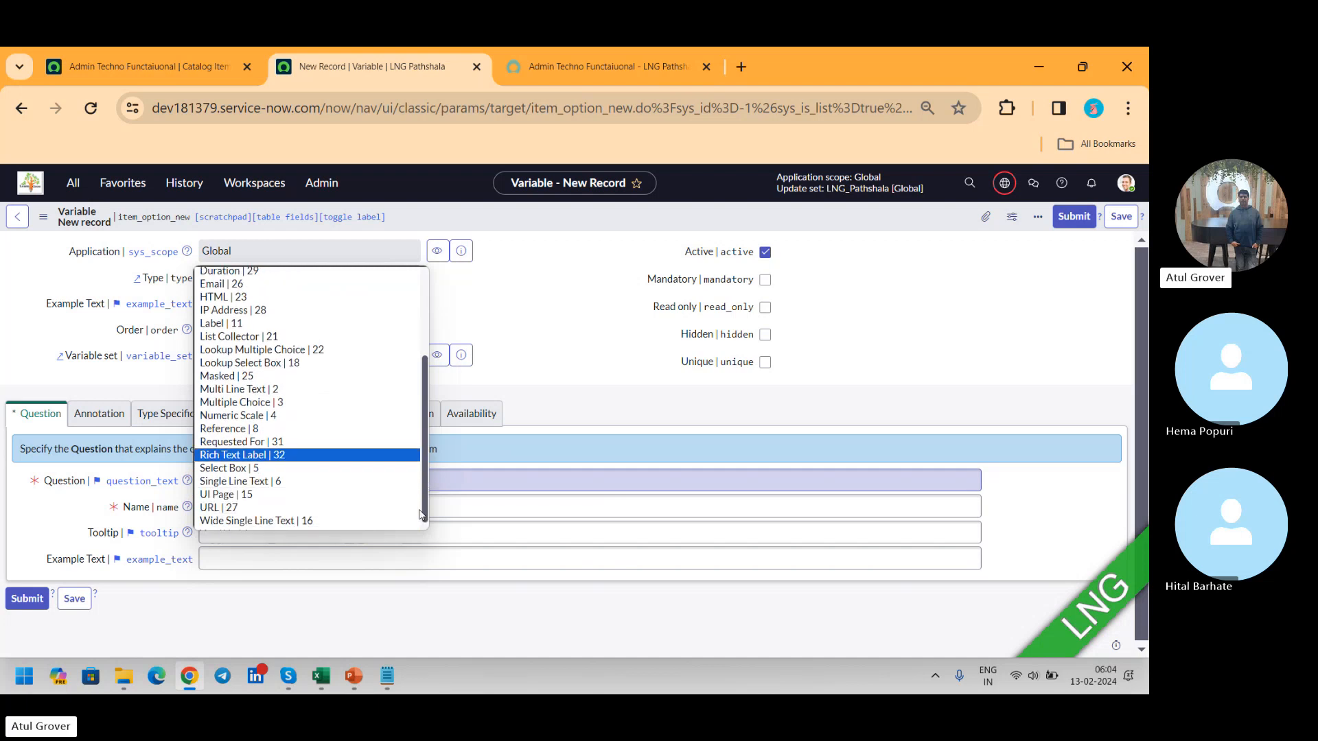
pyautogui.click(237, 461)
pyautogui.click(243, 480)
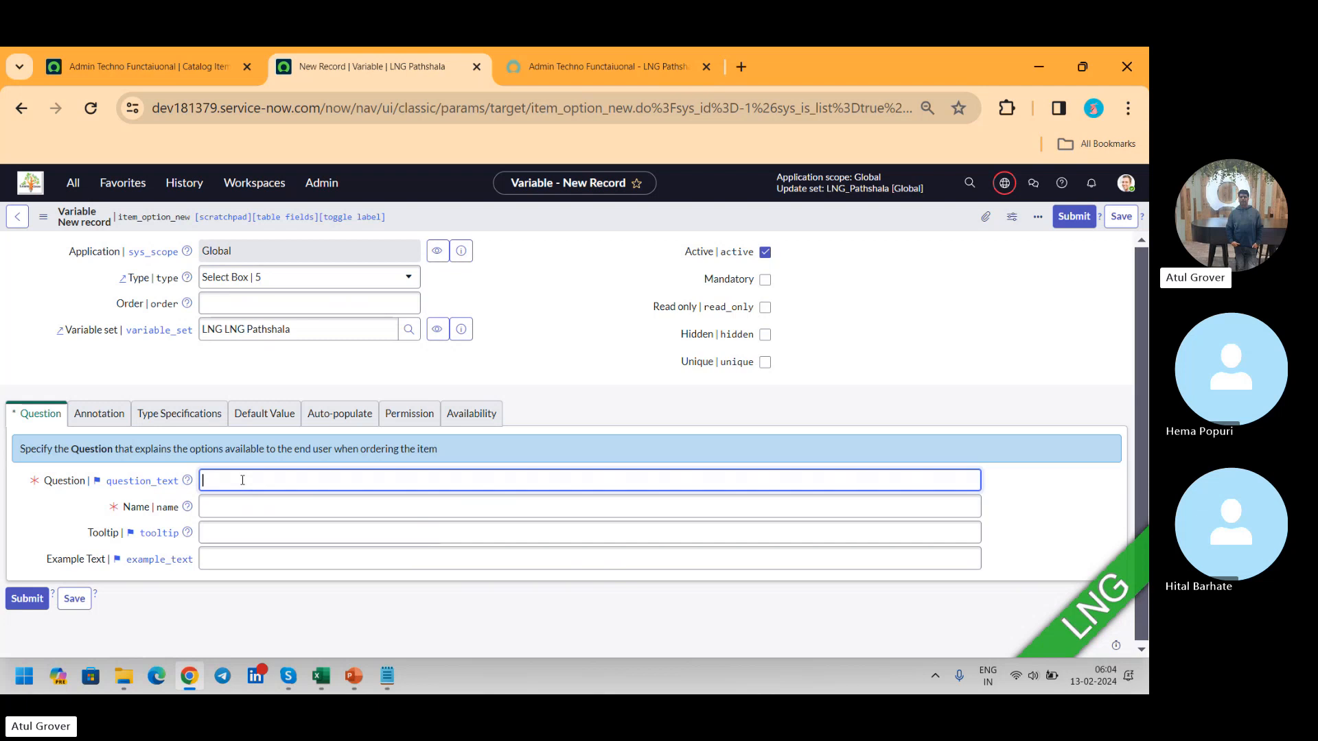
pyautogui.write('EDication')
pyautogui.press('Tab')
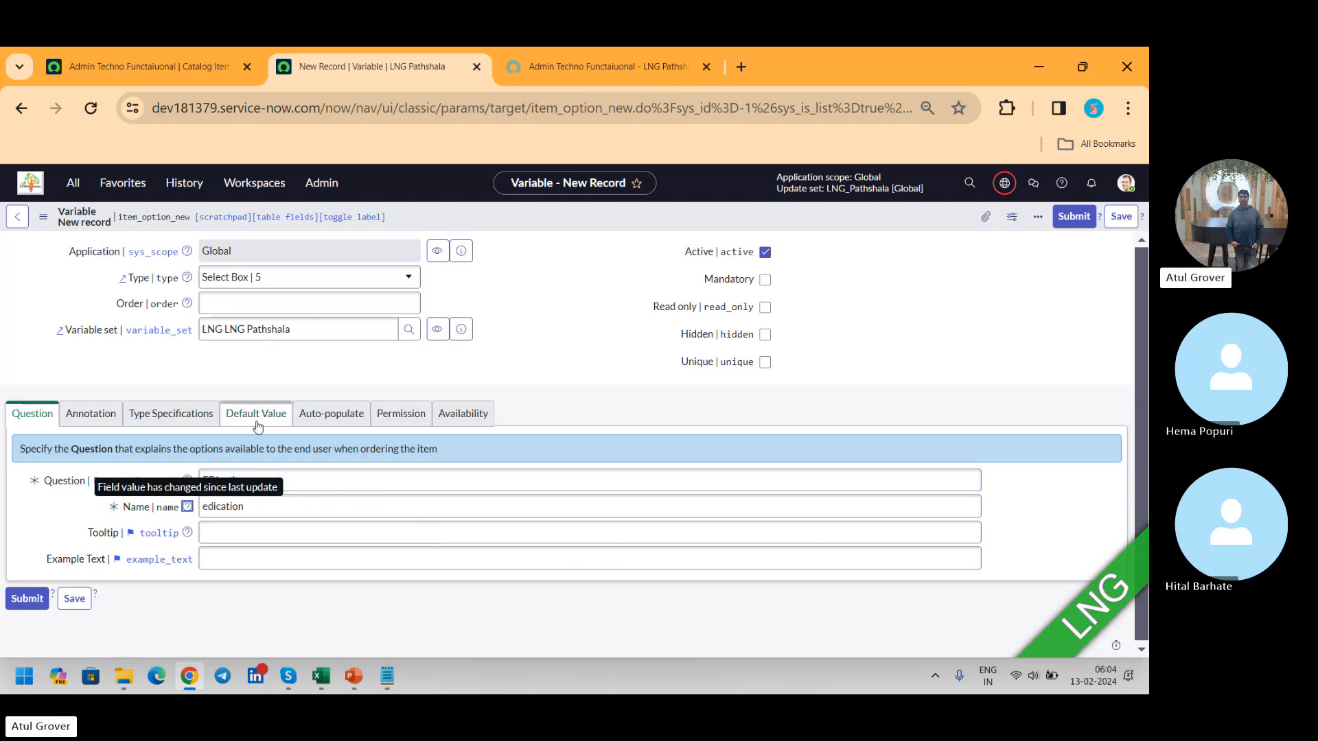
# Step: Review the select box variable's type specifications, leaving the choice table at None, and save the variable
pyautogui.click(172, 414)
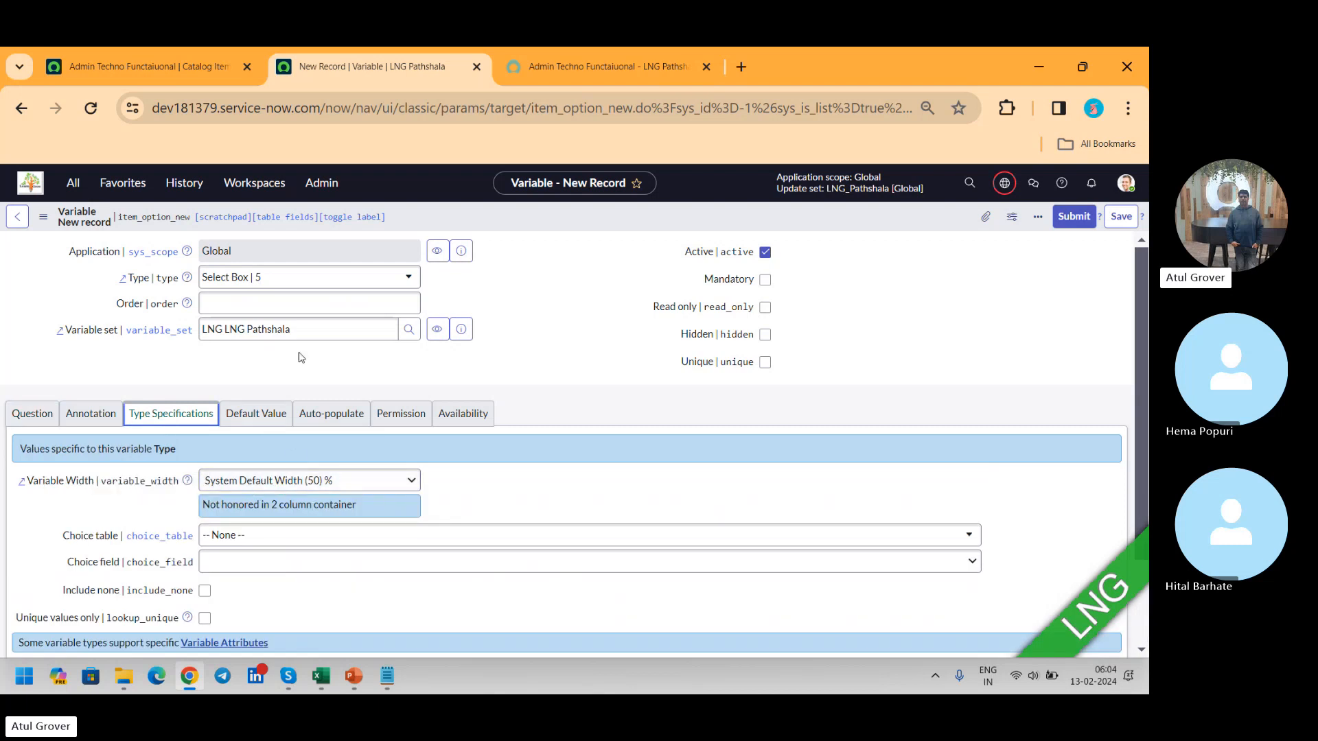
pyautogui.click(337, 543)
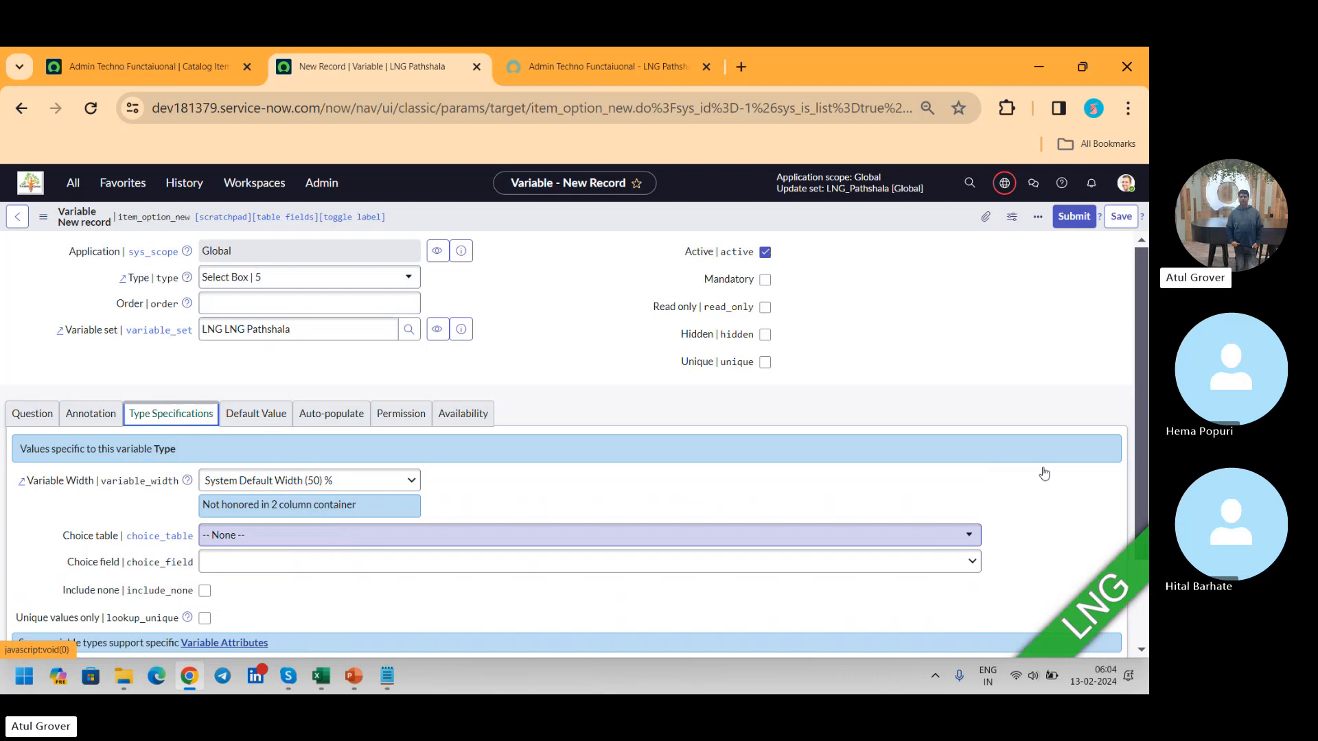
pyautogui.click(1140, 354)
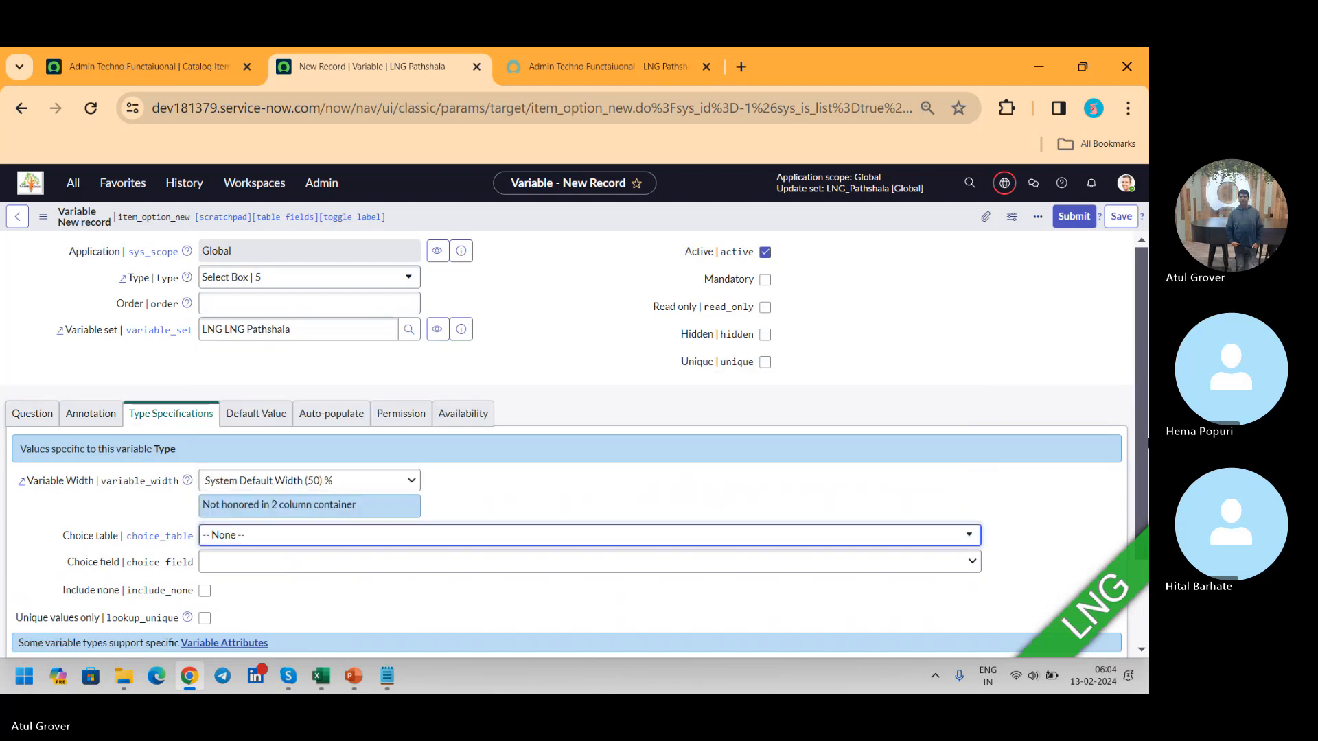
pyautogui.scroll(-2, 1139, 439)
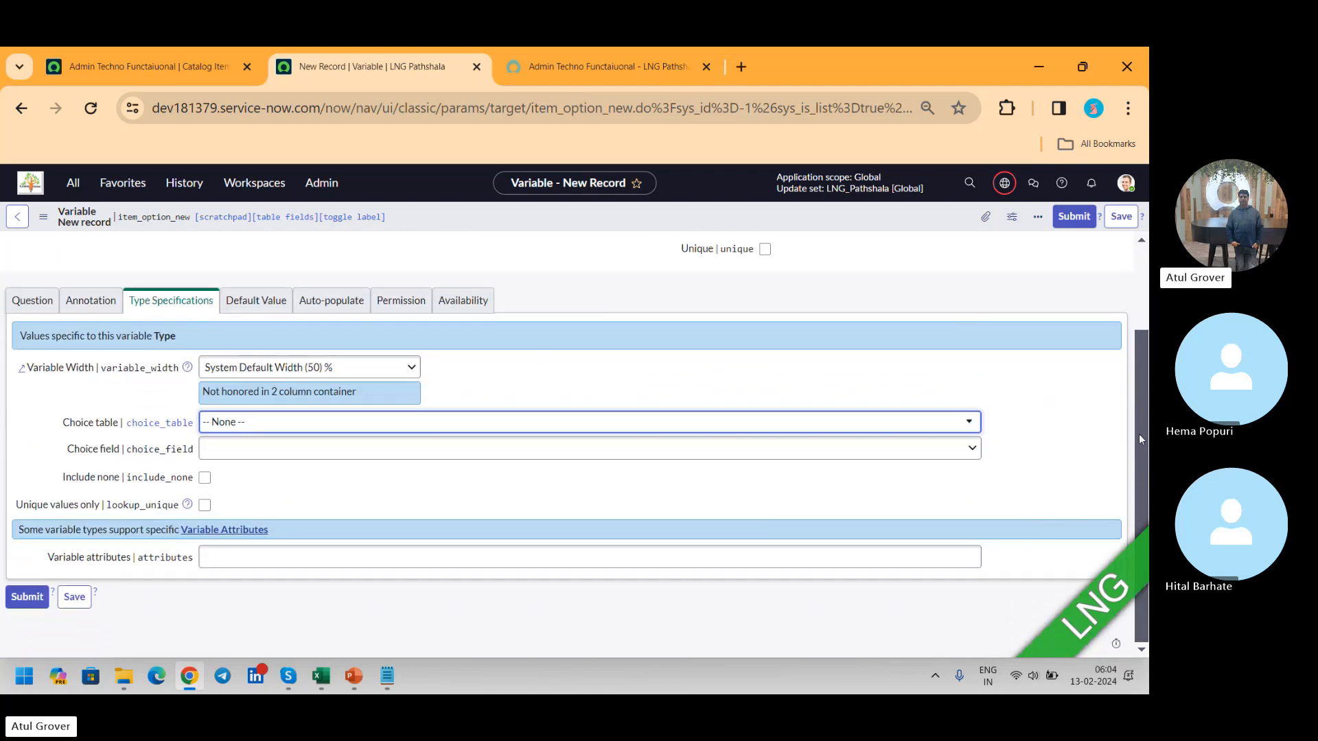
pyautogui.scroll(2, 1139, 434)
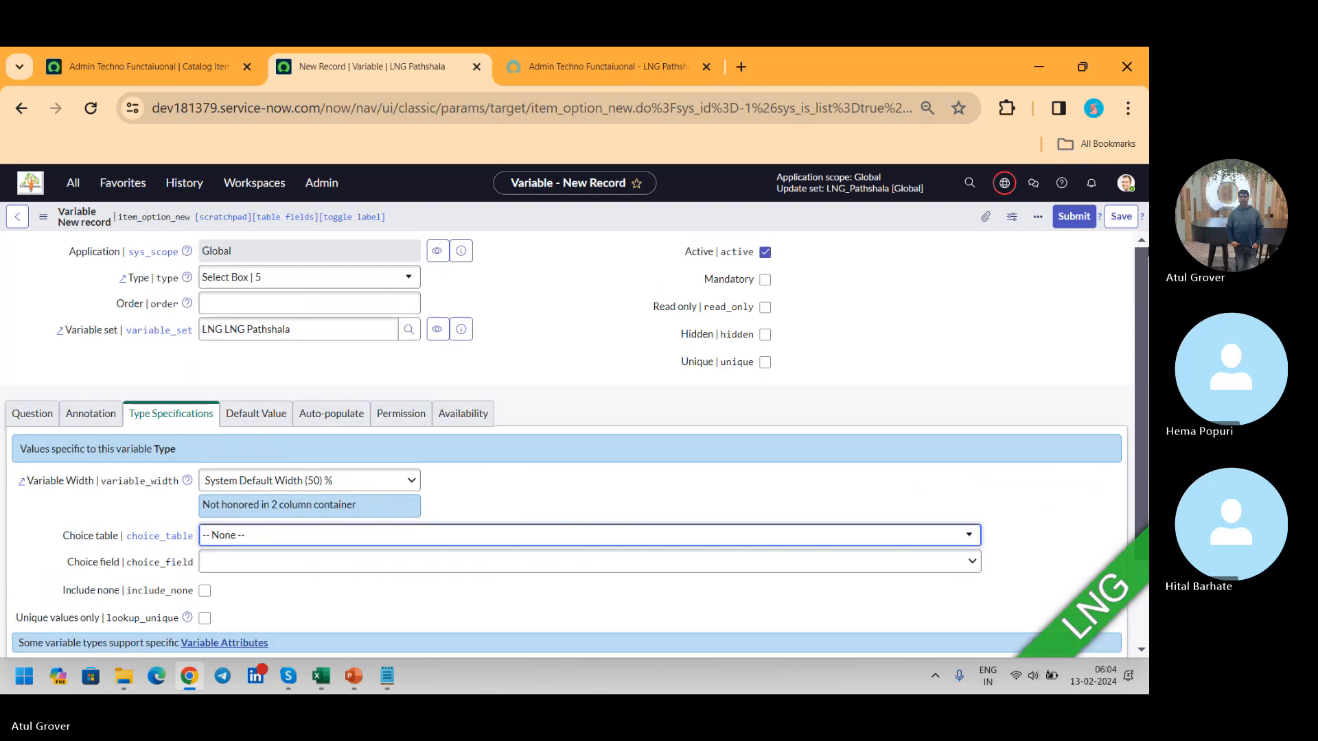
pyautogui.click(1120, 217)
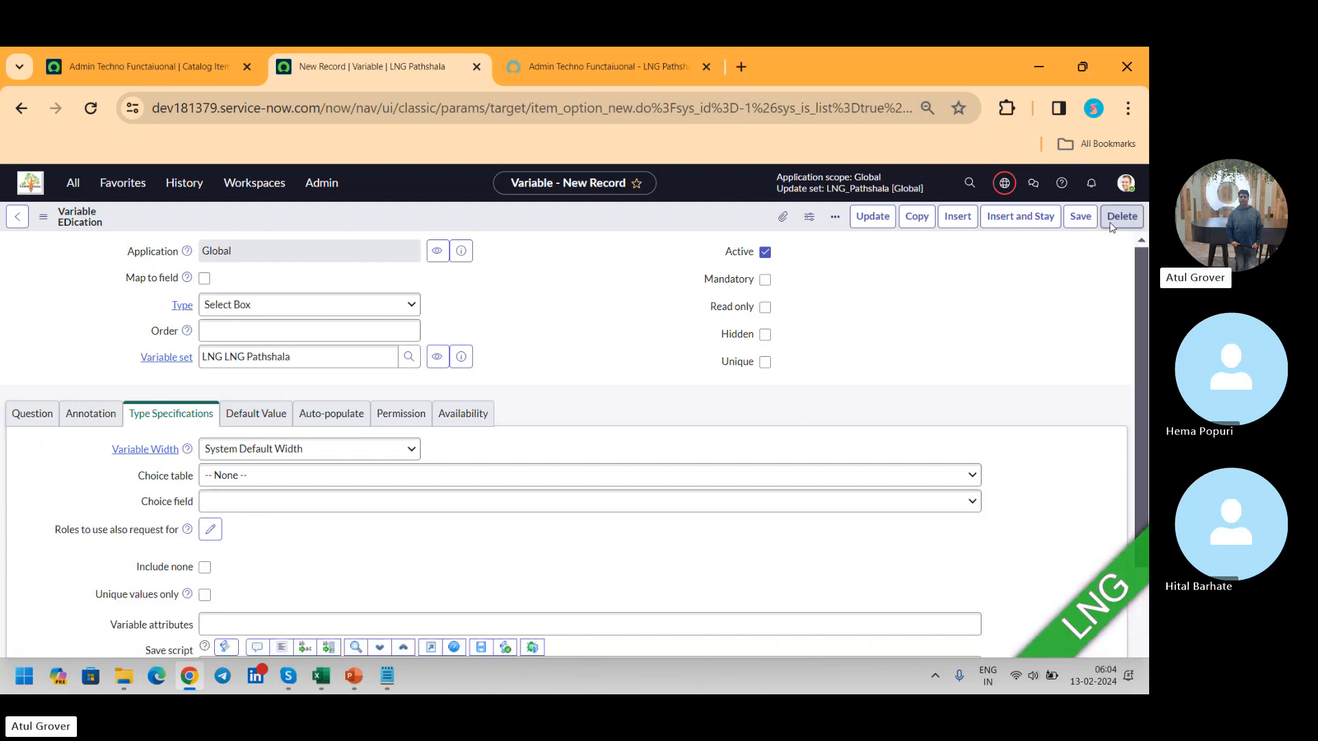
# Step: Add a question choice with the text "+2" to the EDication select box variable and save its row
pyautogui.scroll(-3, 1140, 275)
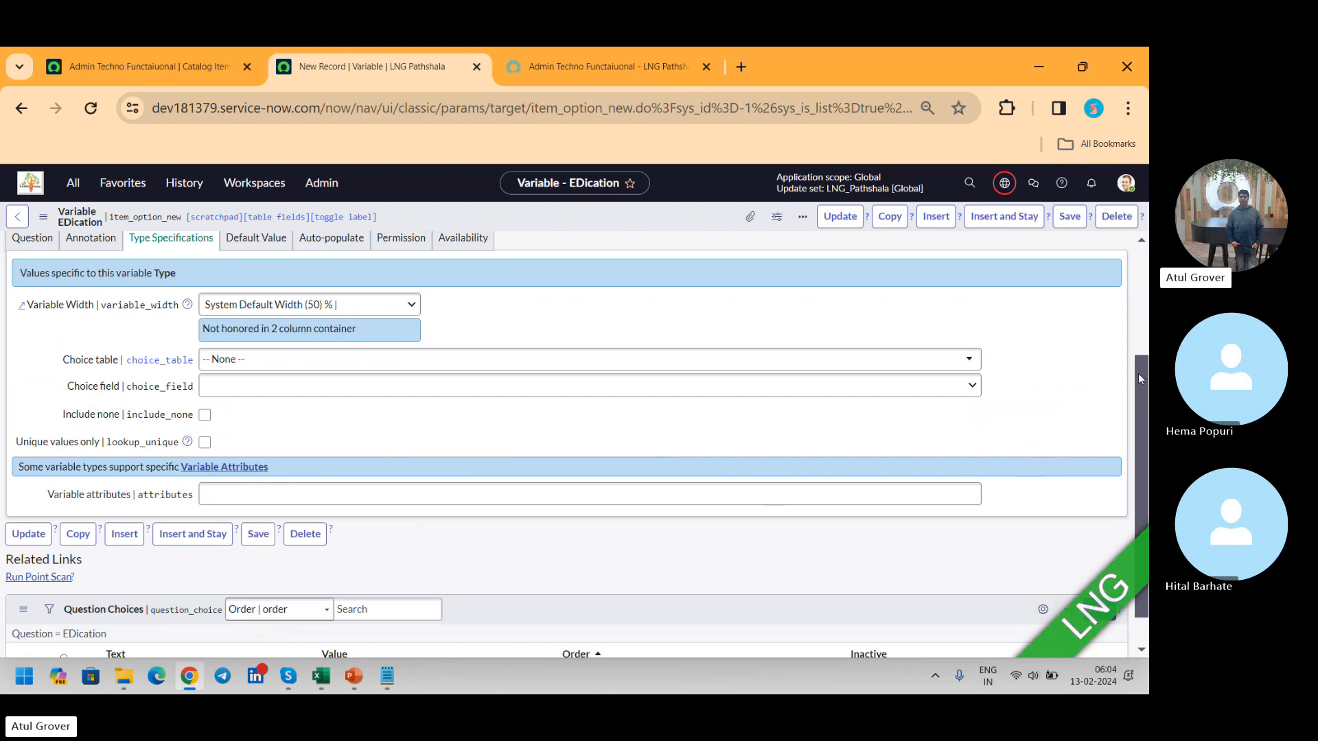
pyautogui.moveTo(1139, 375); pyautogui.dragTo(1140, 528)
pyautogui.click(176, 607)
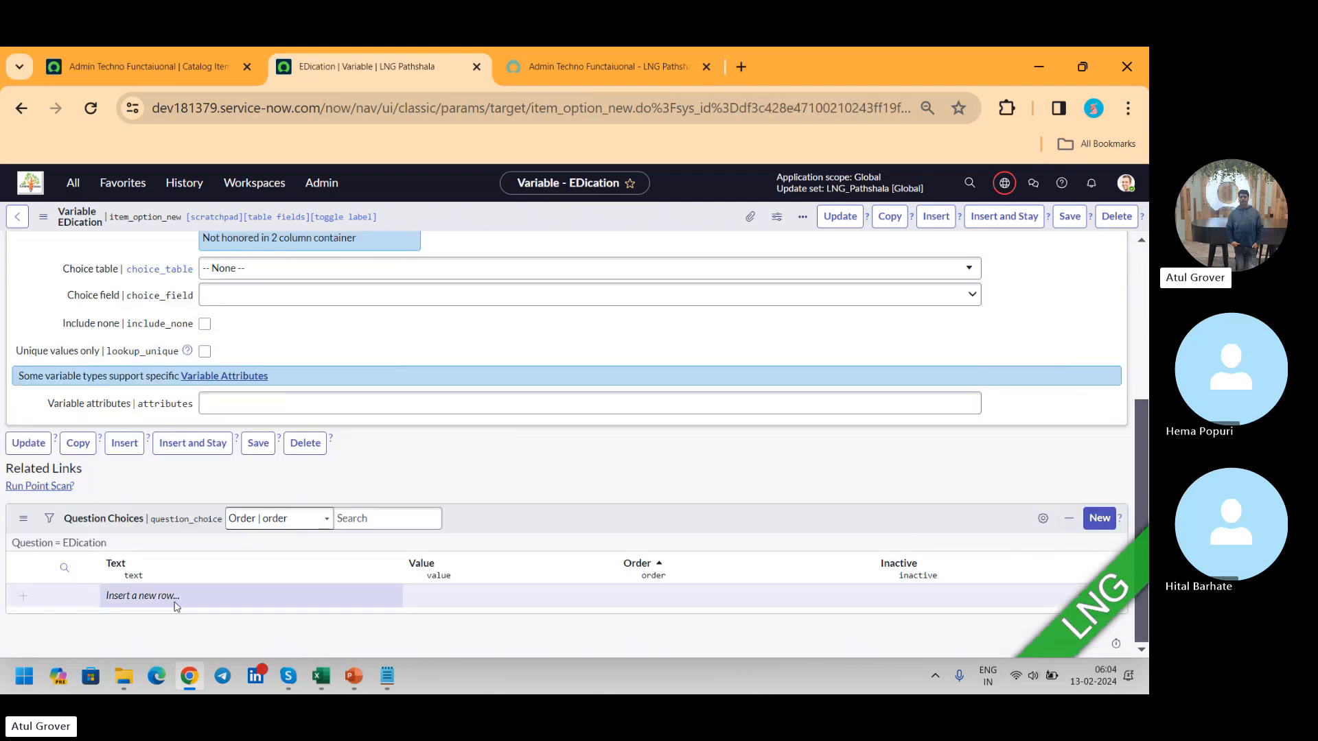
pyautogui.click(173, 597)
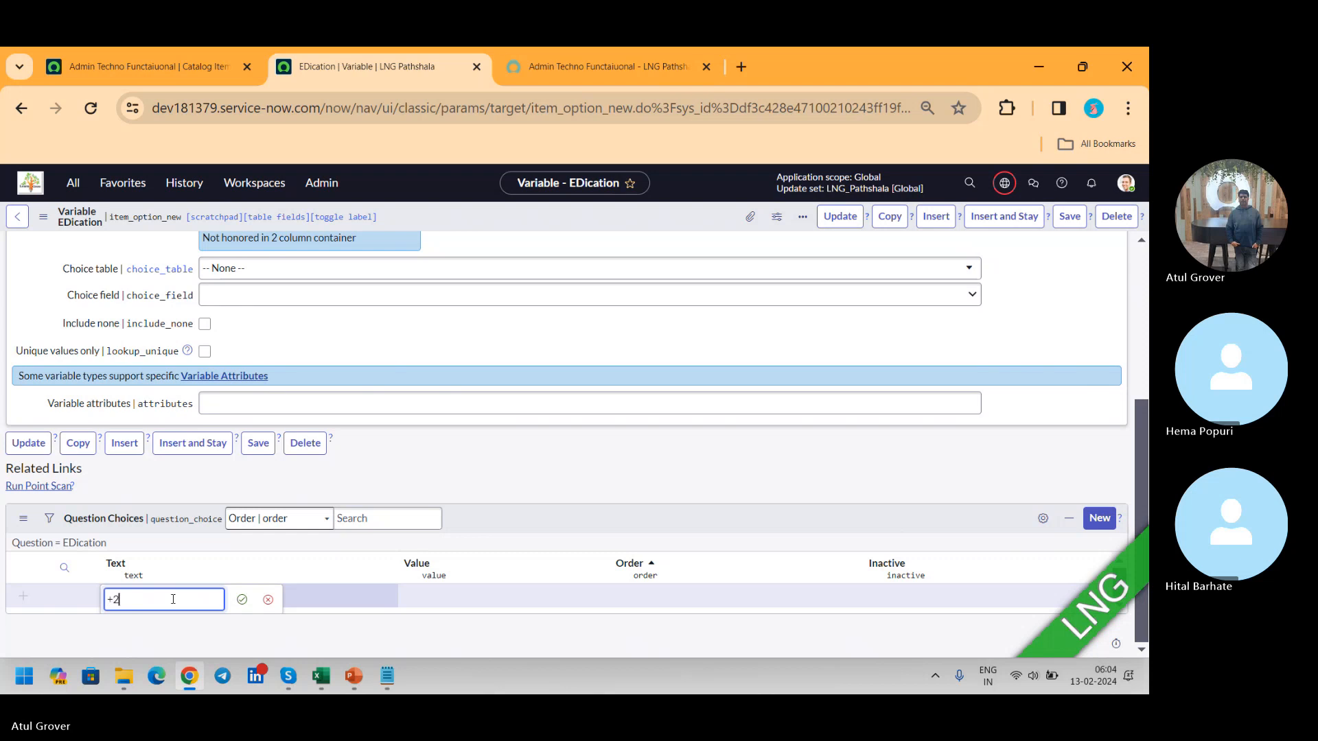
pyautogui.write('+2')
pyautogui.press('Tab')
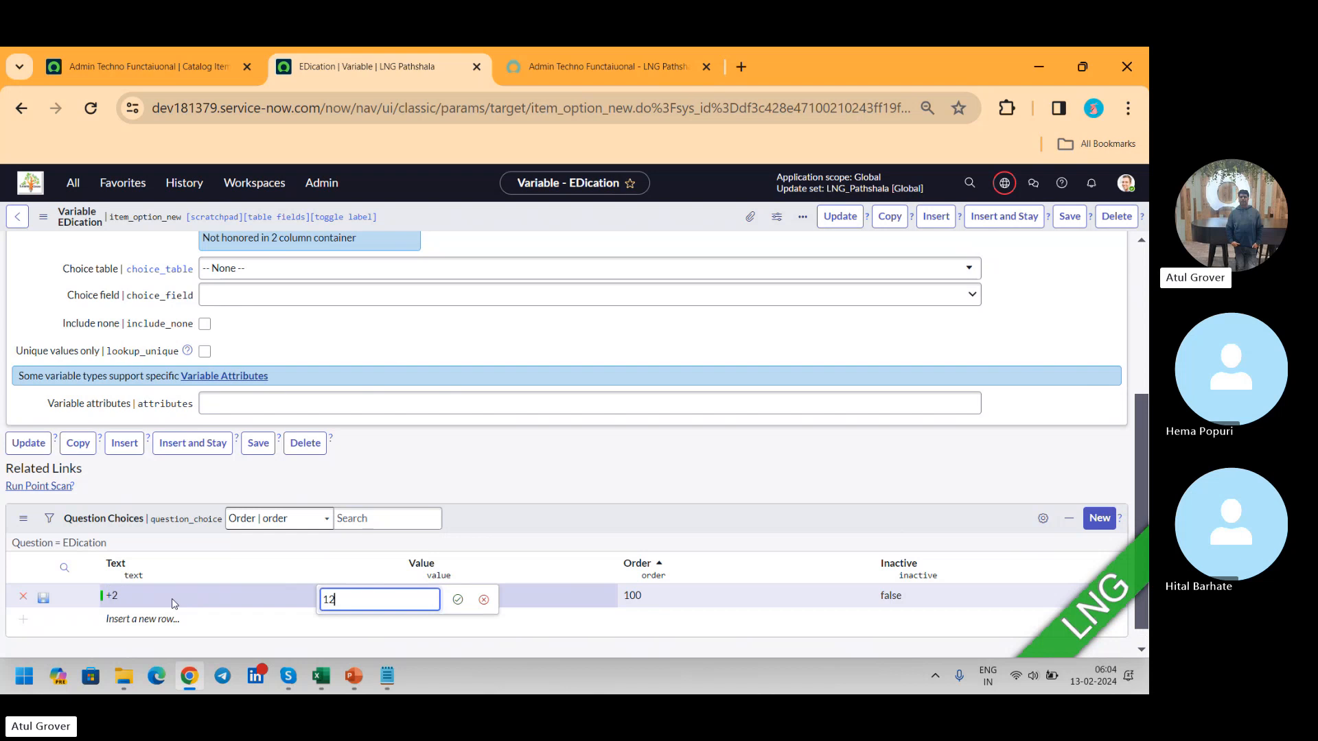
pyautogui.click(43, 598)
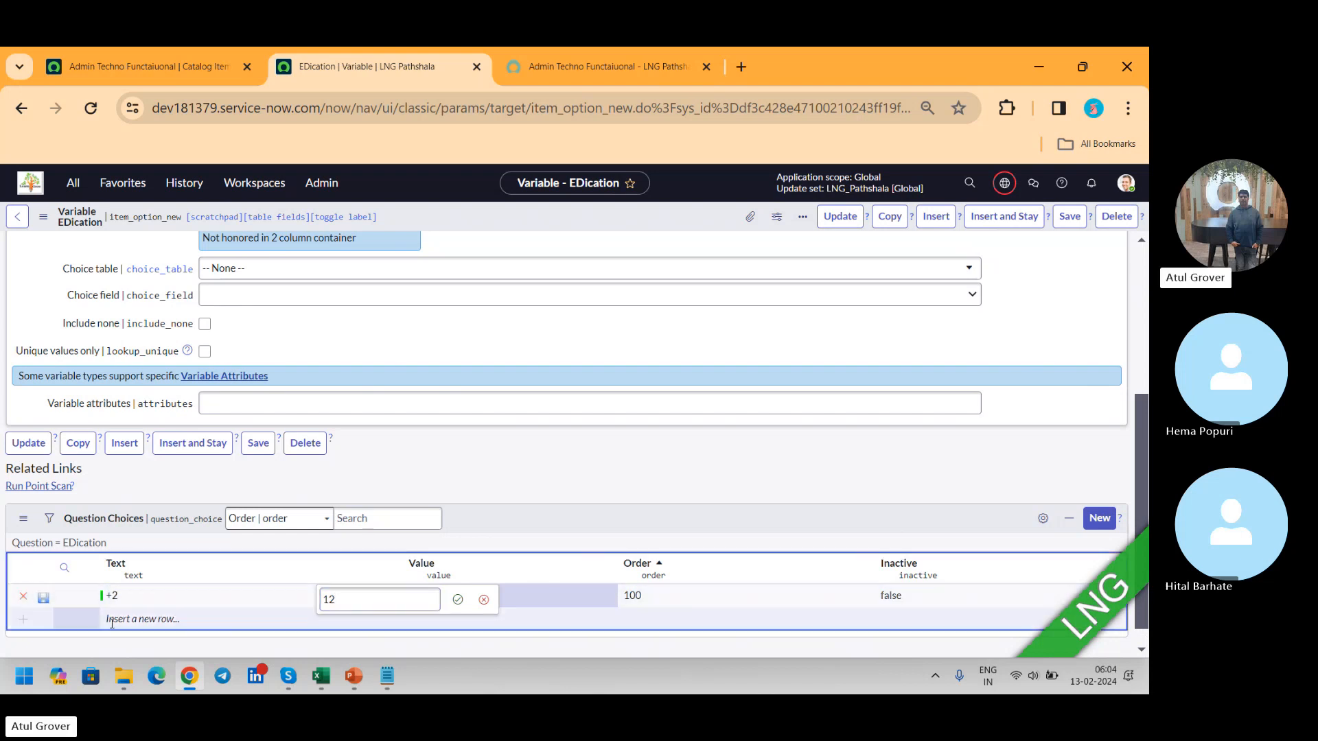
# Step: Add a second question choice with the text "Bcom" and the value "bcom", and save its row
pyautogui.click(151, 626)
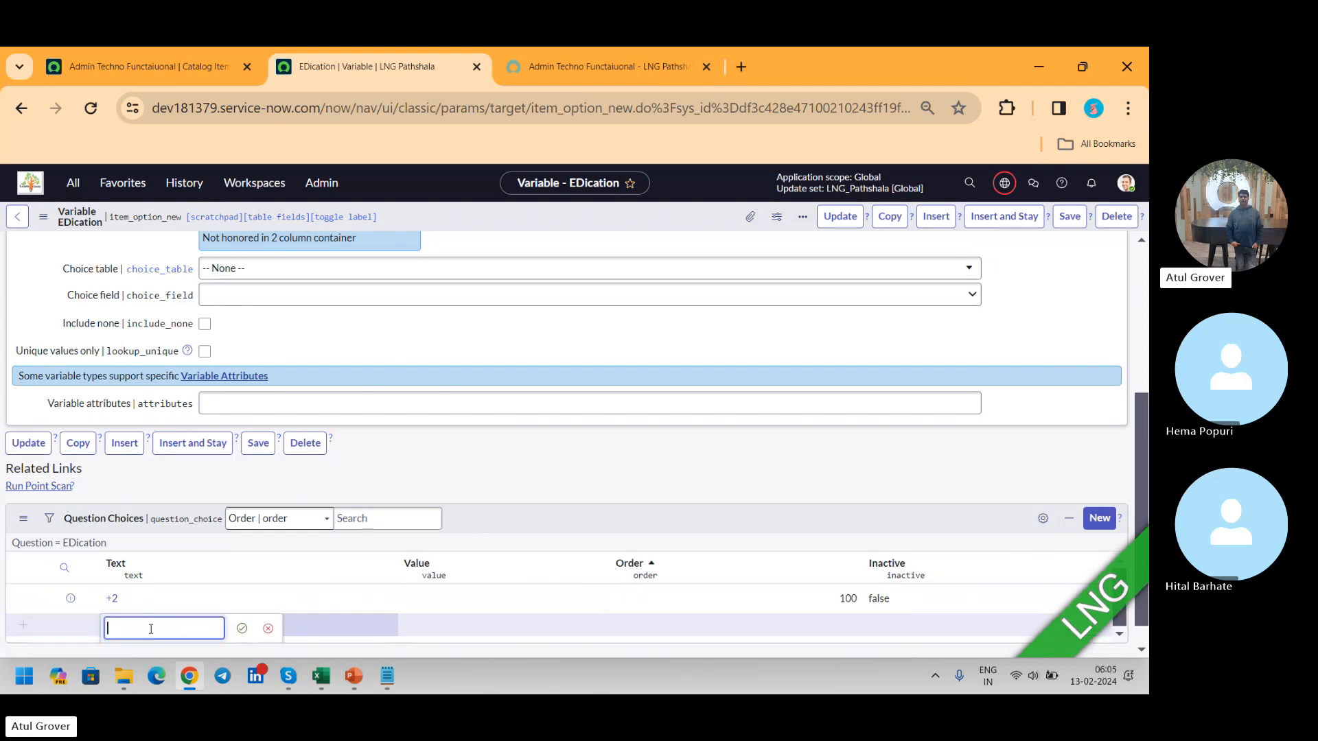
pyautogui.write('Bcom')
pyautogui.press('Tab')
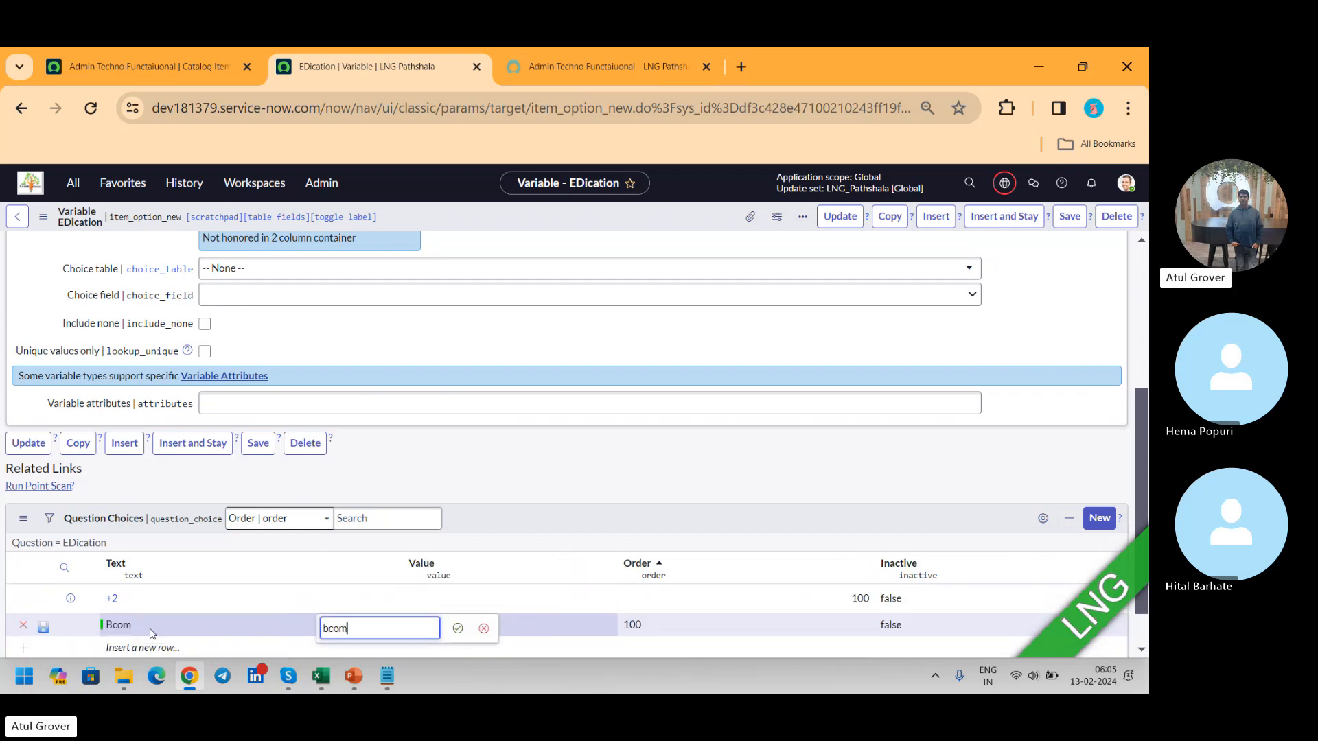
pyautogui.press('Tab')
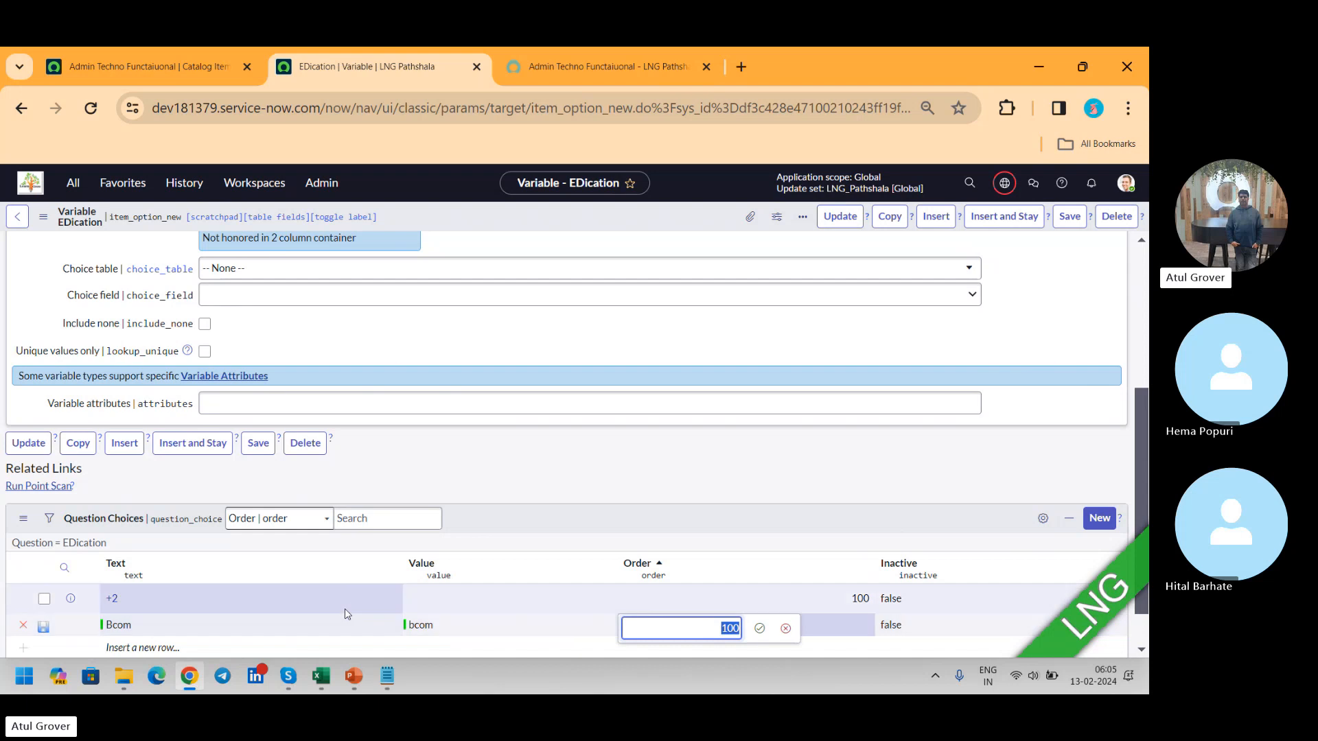
pyautogui.click(43, 627)
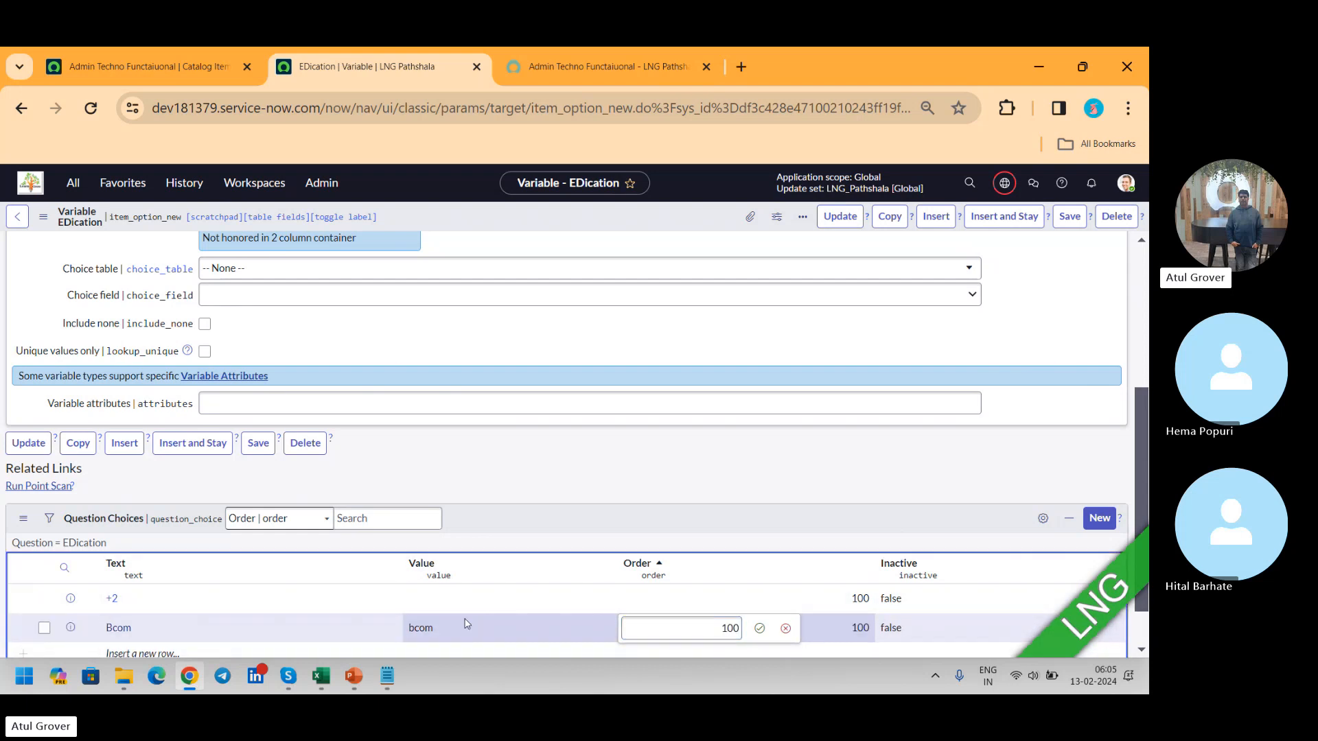
# Step: Set the value of the "+2" question choice to "tl" and save the EDication variable
pyautogui.doubleClick(431, 600)
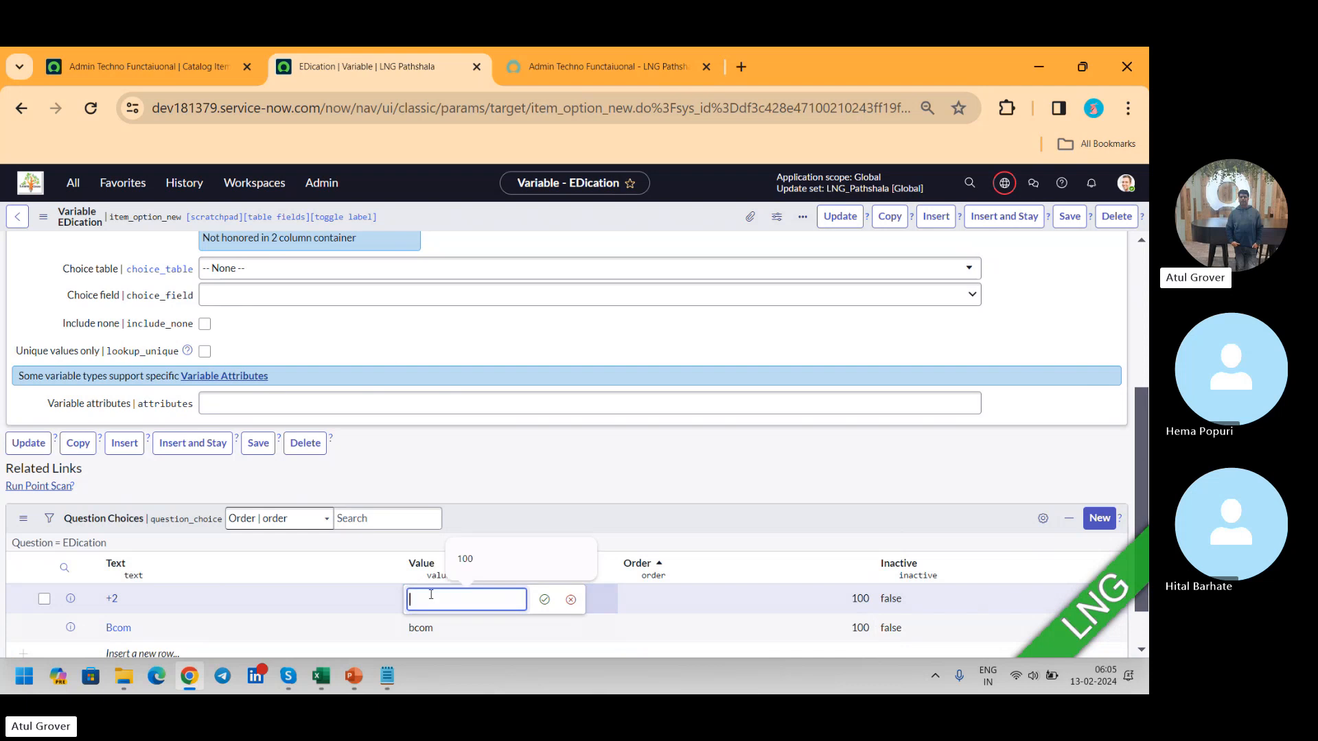
pyautogui.write('t')
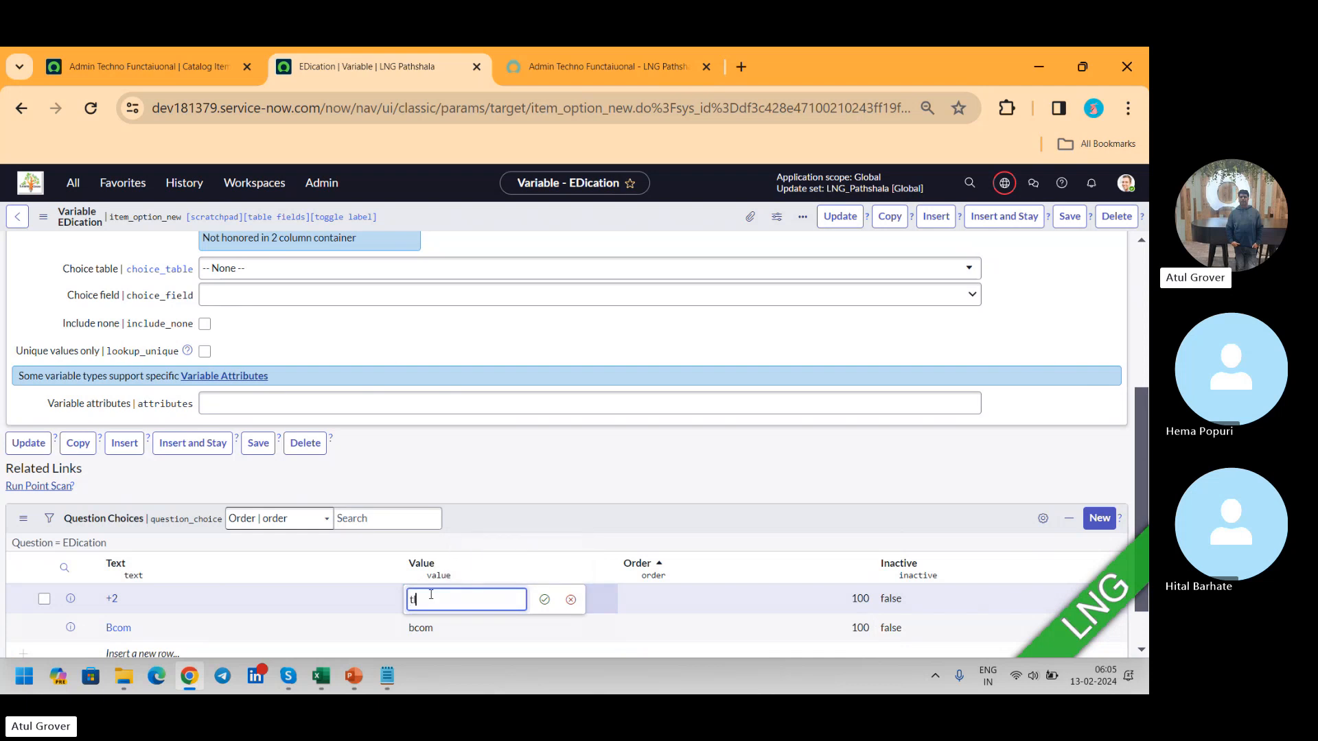
pyautogui.write('l')
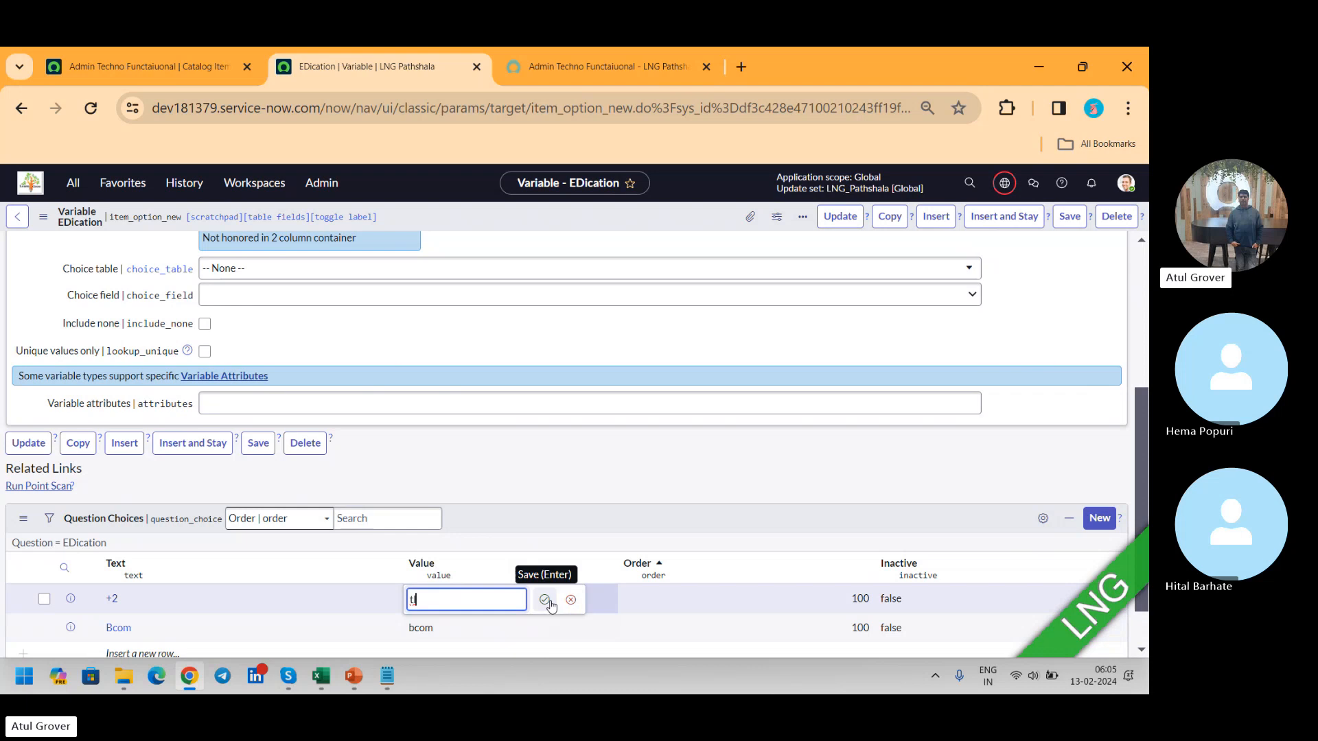
pyautogui.click(545, 600)
pyautogui.click(42, 601)
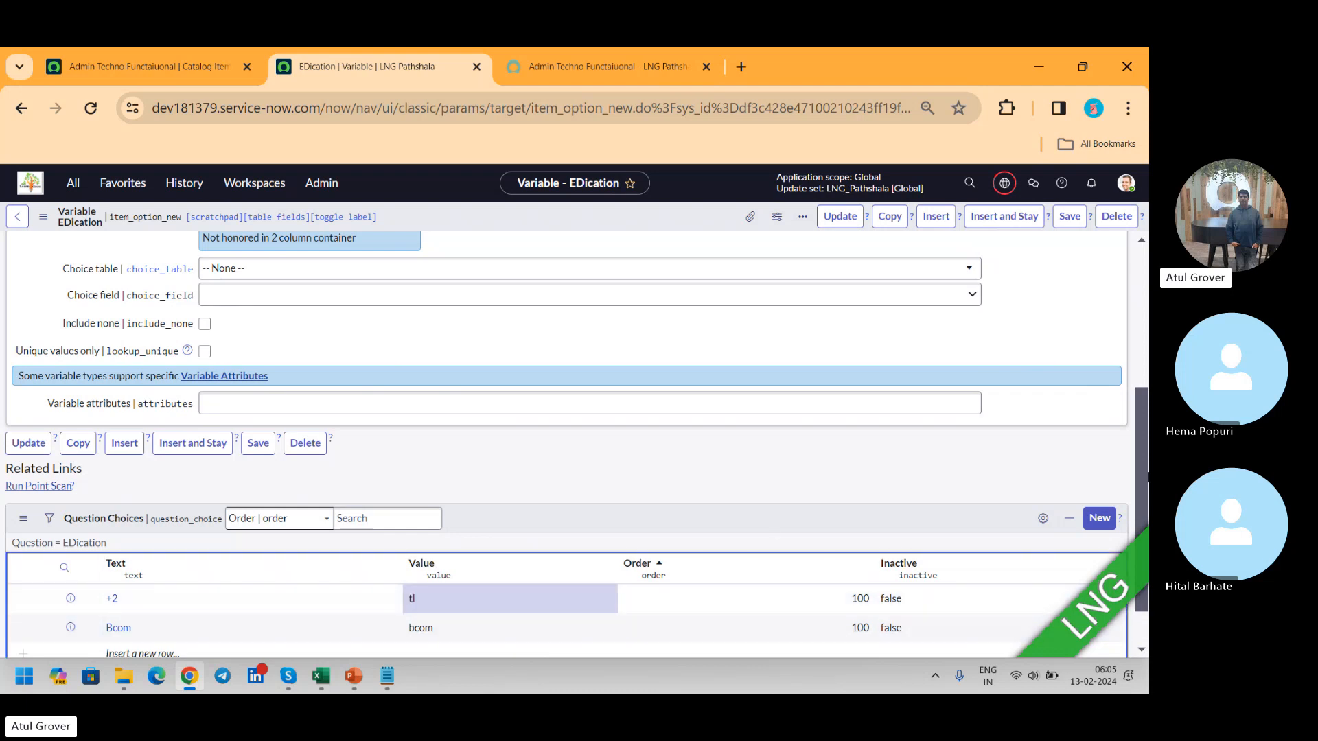
pyautogui.click(1082, 223)
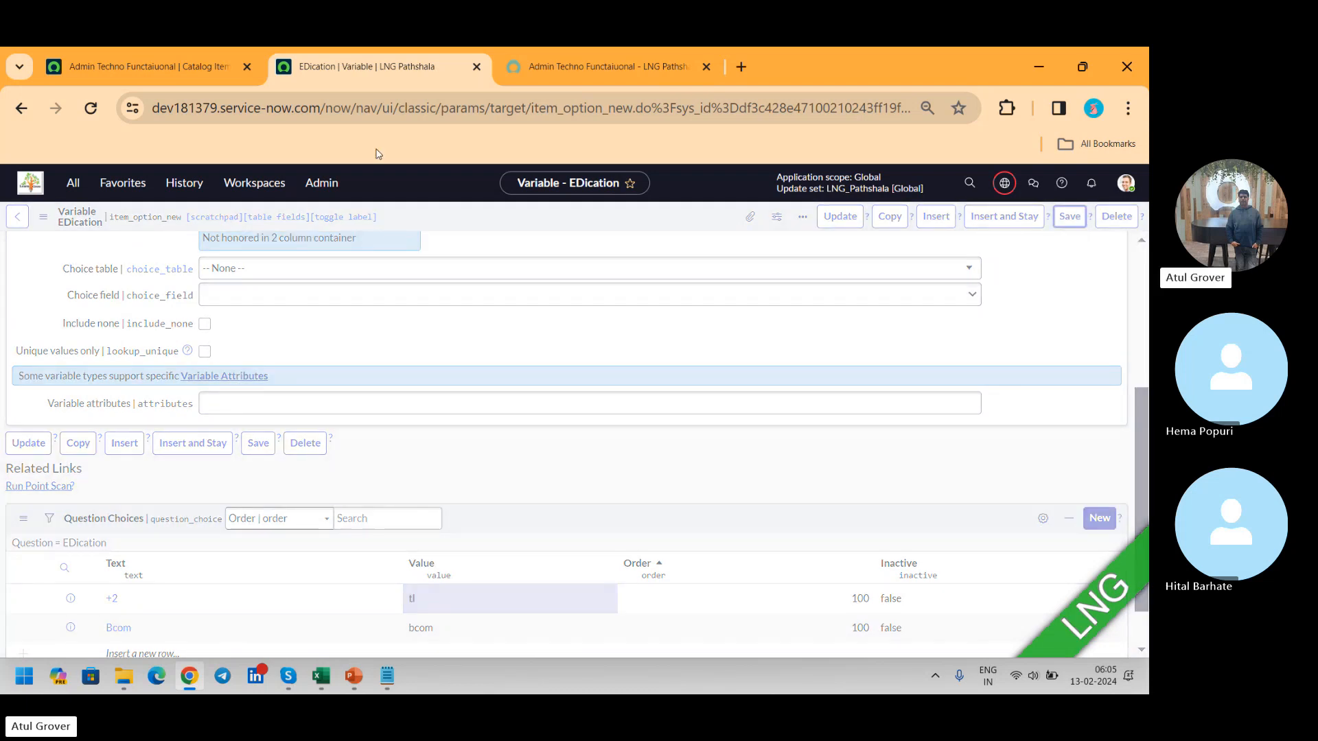
# Step: Add the LNG LNG Pathshala variable set to the Admin Techno Functaiuonal catalog item's variable sets and save the list
pyautogui.click(154, 71)
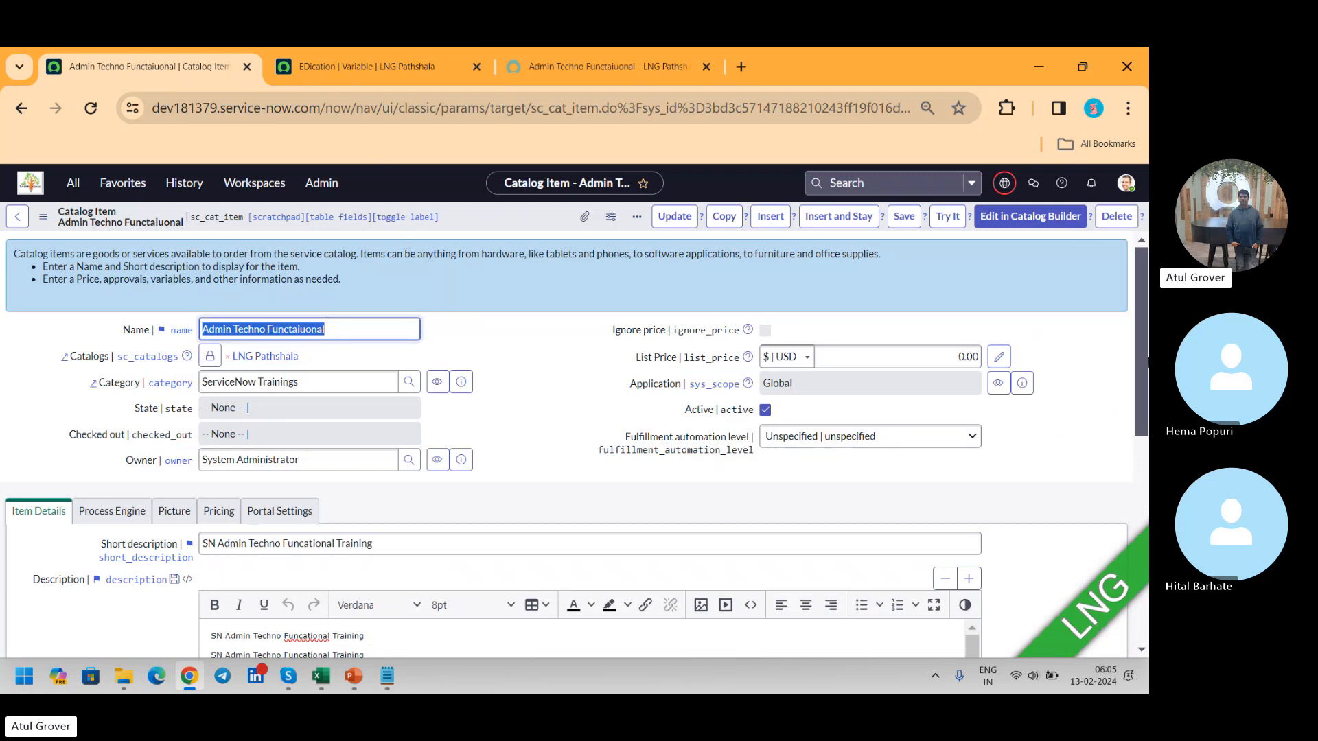
pyautogui.scroll(-15, 1135, 323)
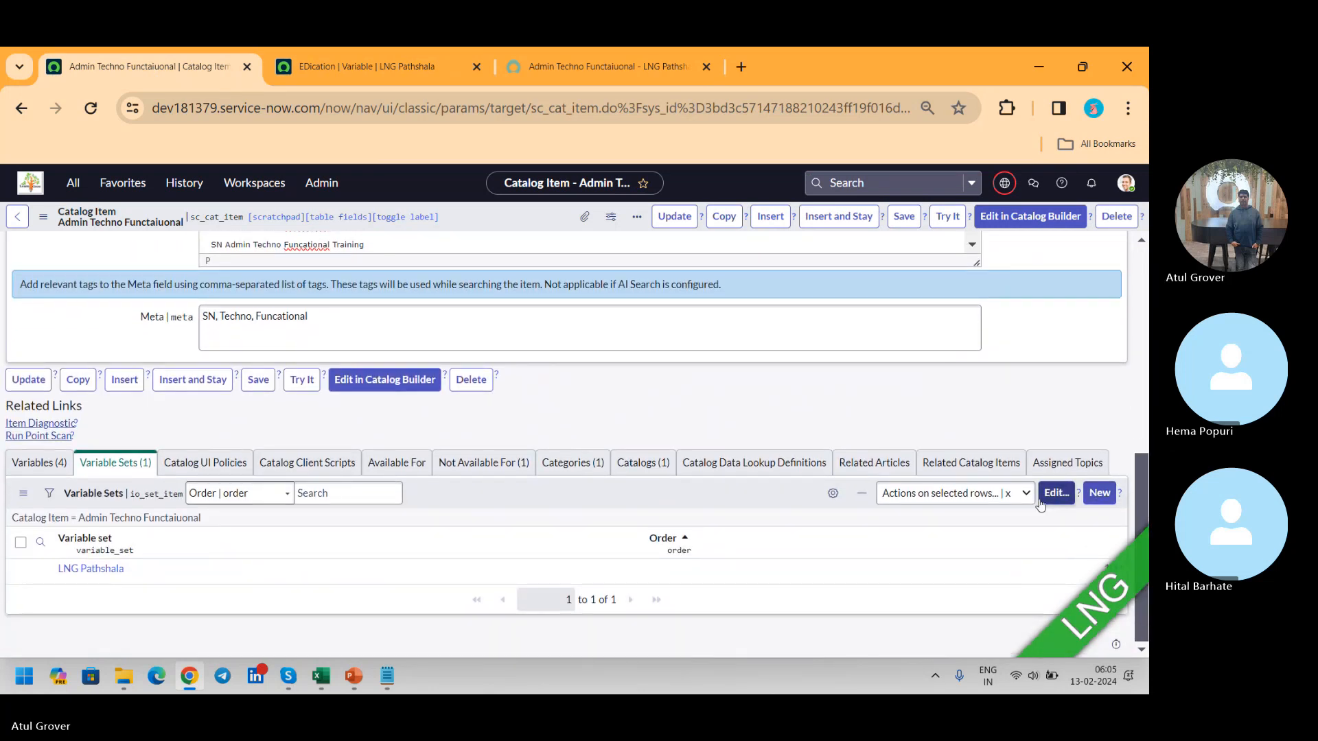
pyautogui.click(1056, 493)
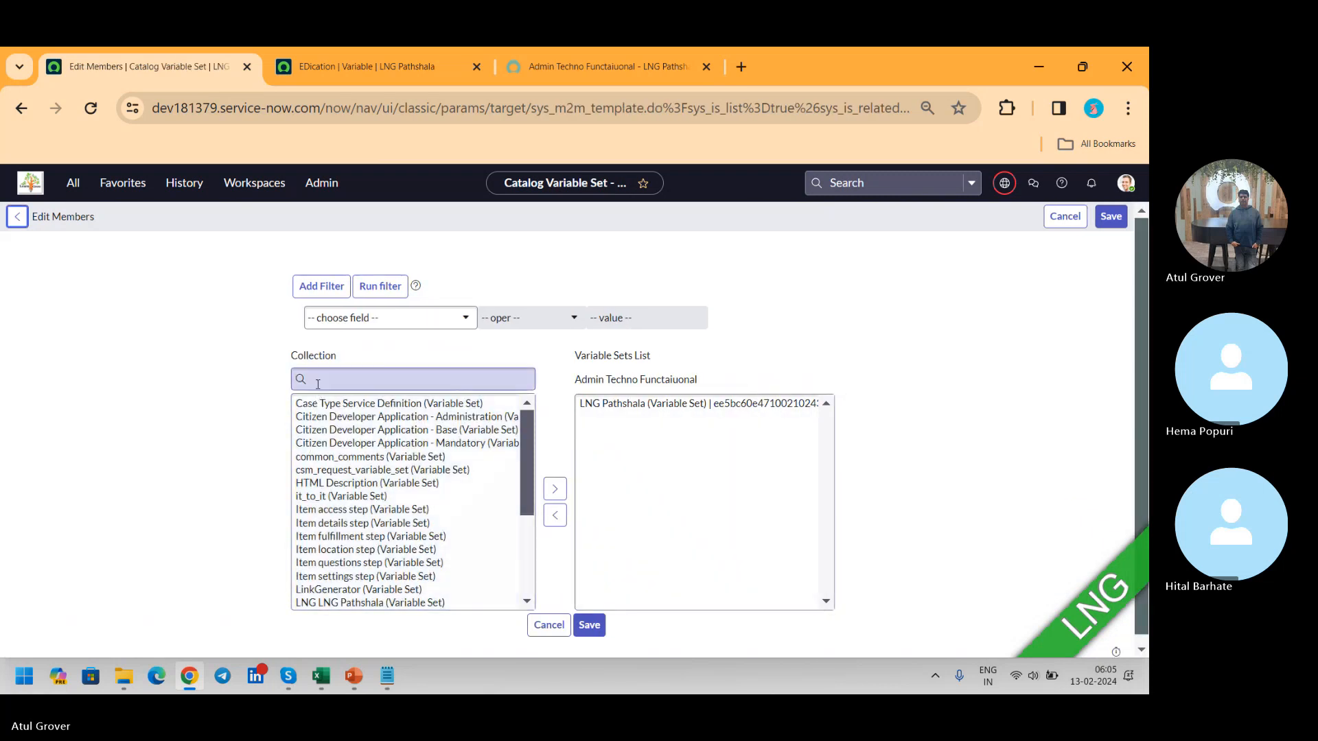
pyautogui.click(346, 603)
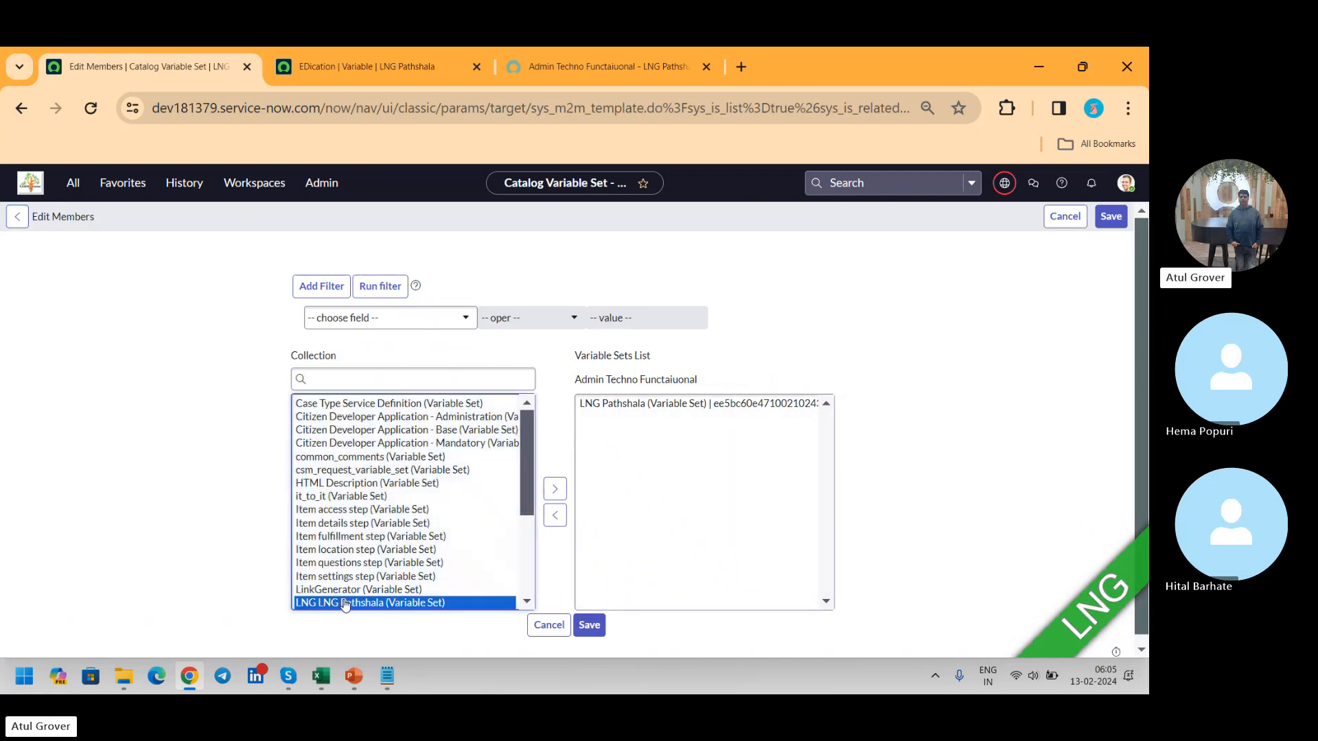
pyautogui.click(552, 489)
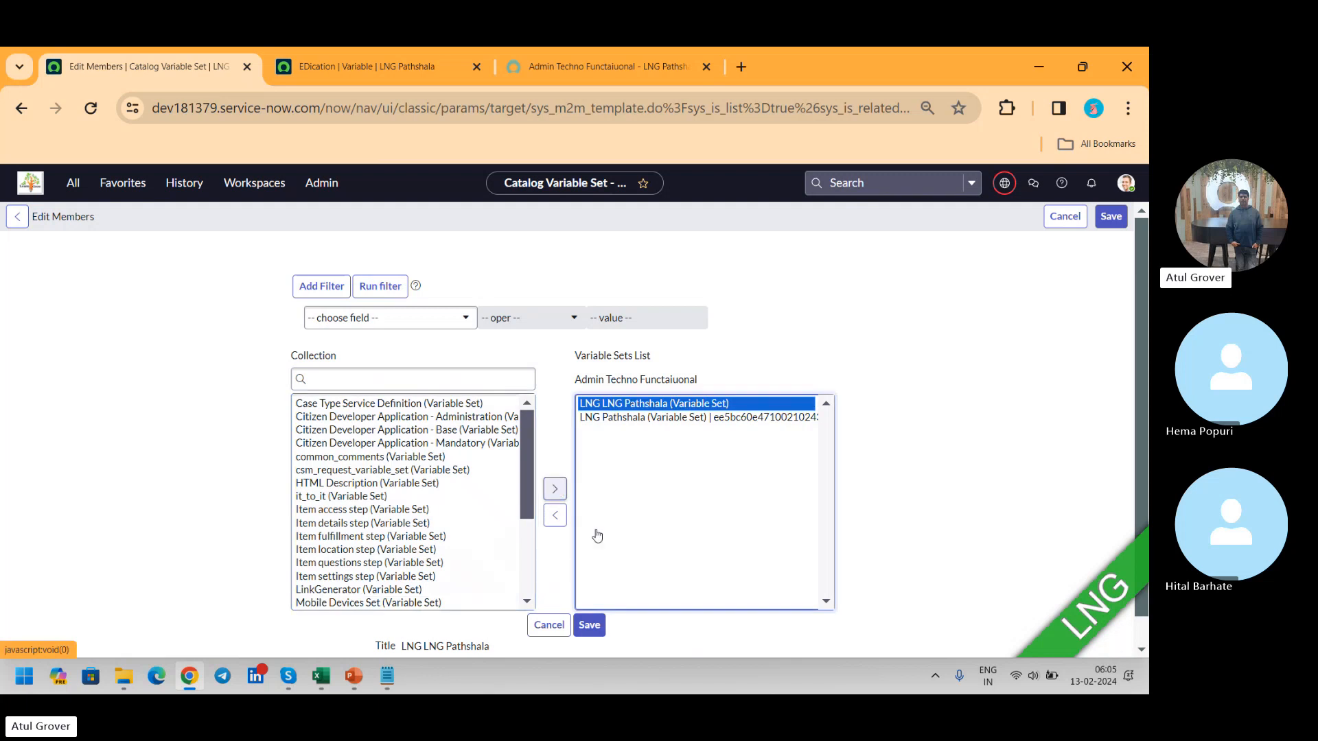
pyautogui.click(589, 626)
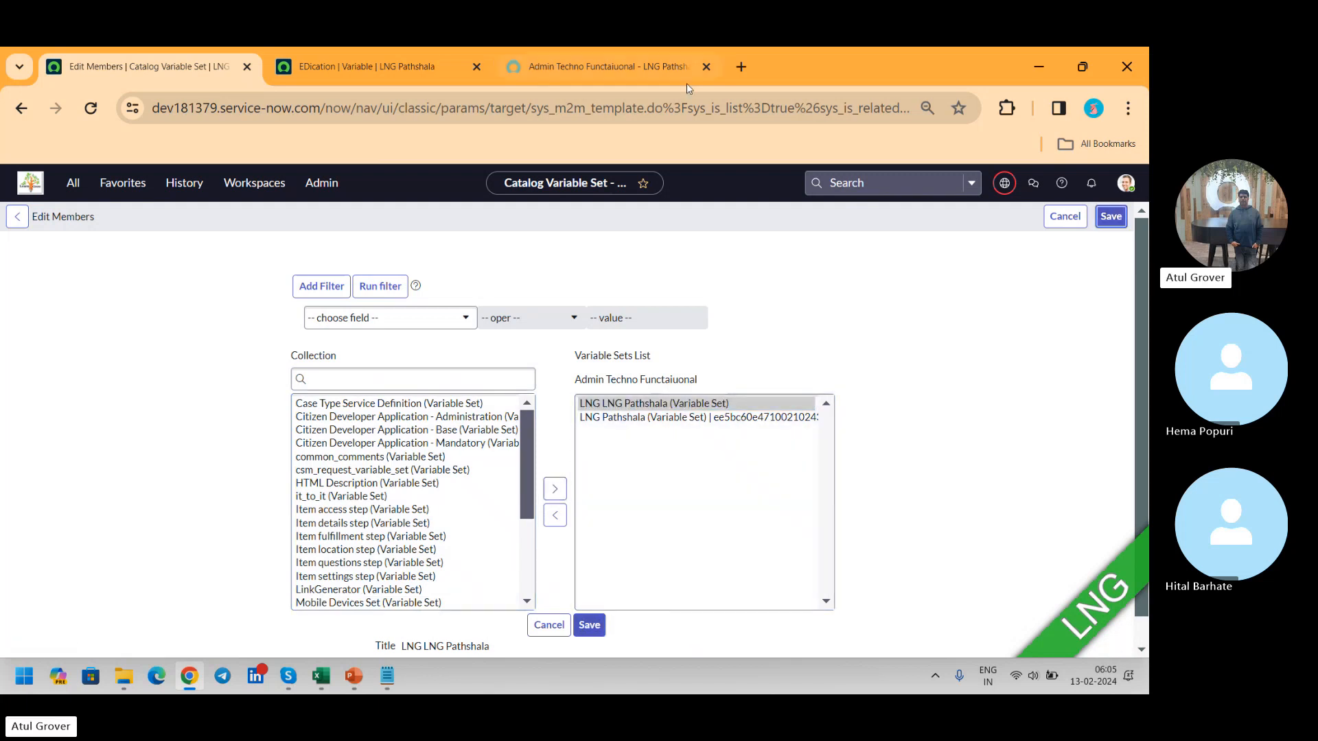
# Step: Switch to the Admin Techno Functaiuonal item in the portal and reload the page, discarding unsaved changes
pyautogui.click(620, 74)
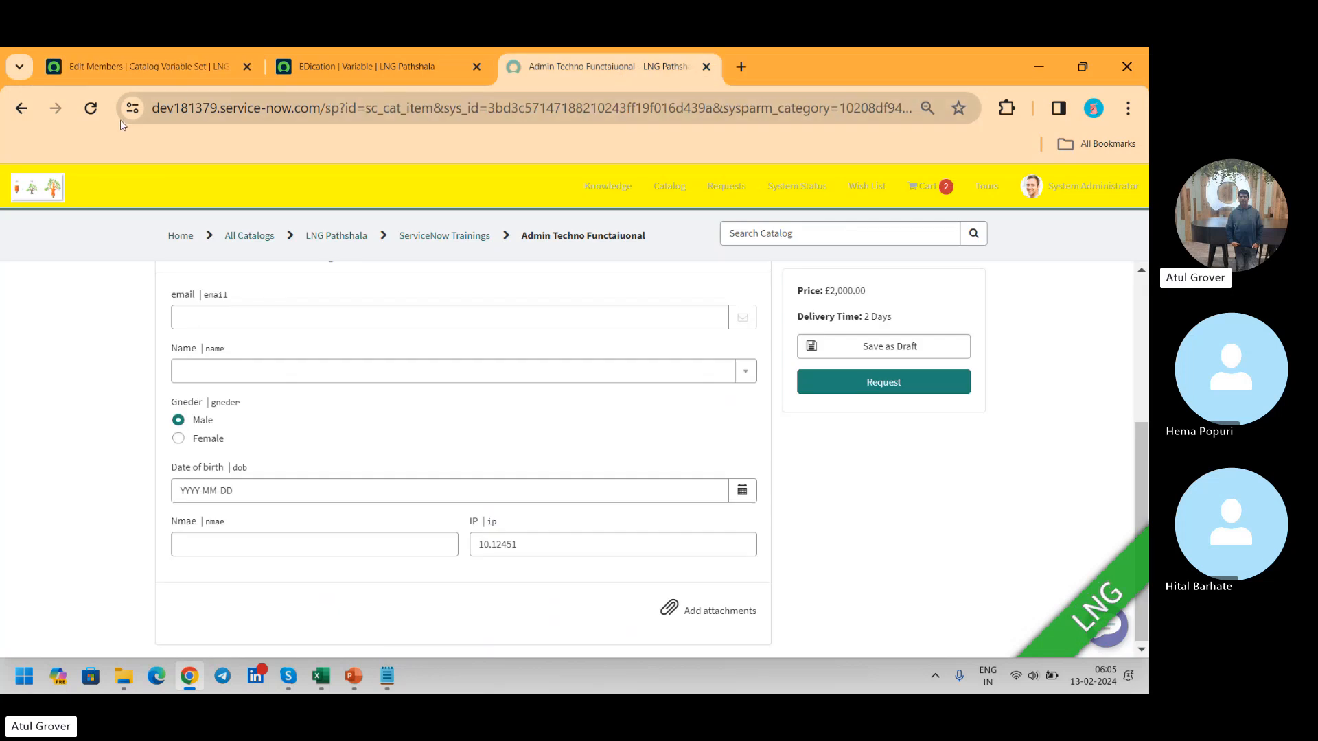
pyautogui.click(93, 110)
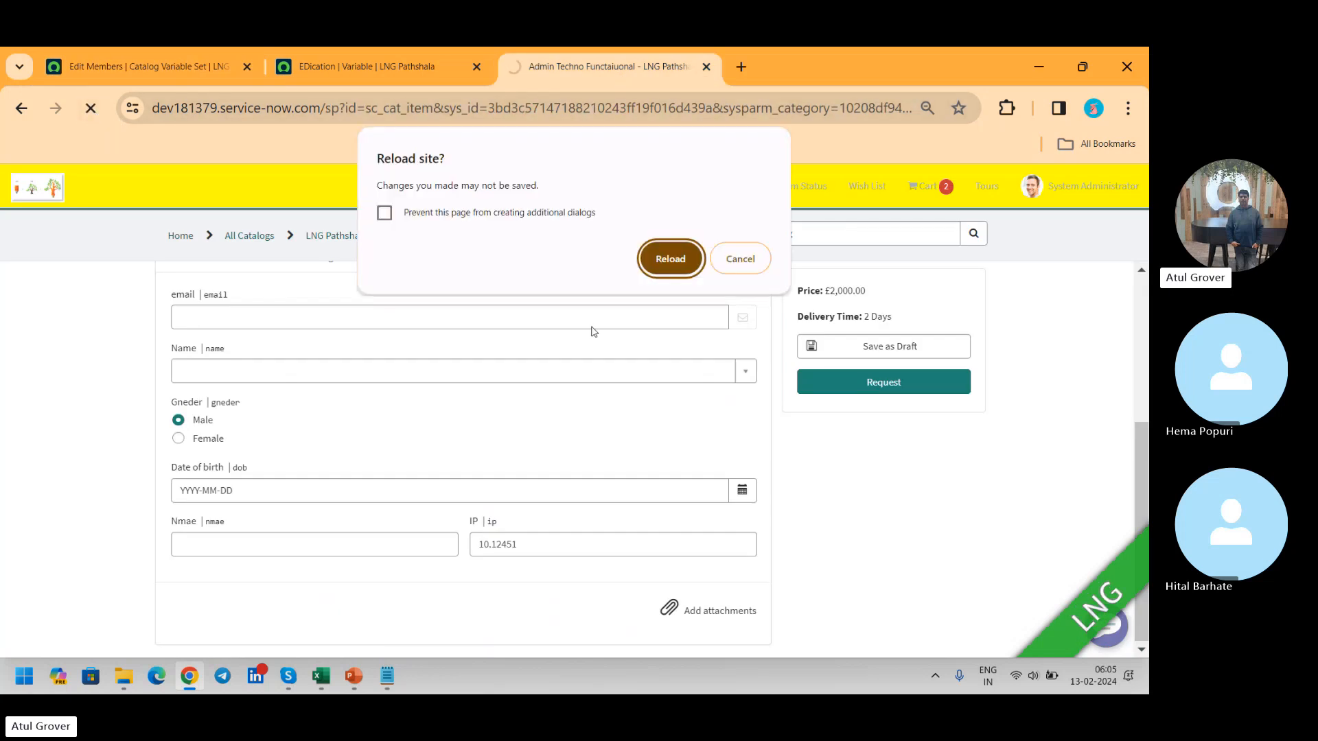
pyautogui.click(662, 255)
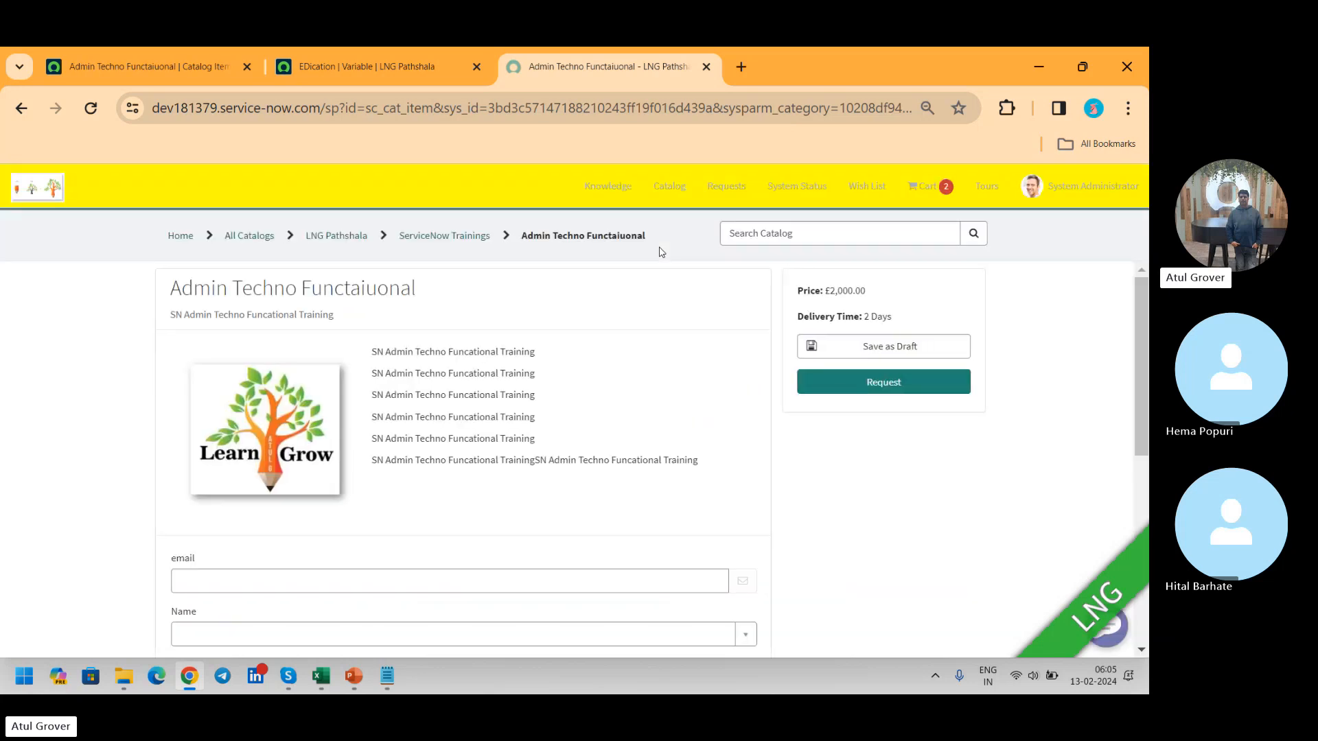
# Step: Start a new row in the LNG LNG Pathshala table with Age 12 and EDication "+2"
pyautogui.scroll(-10, 1147, 481)
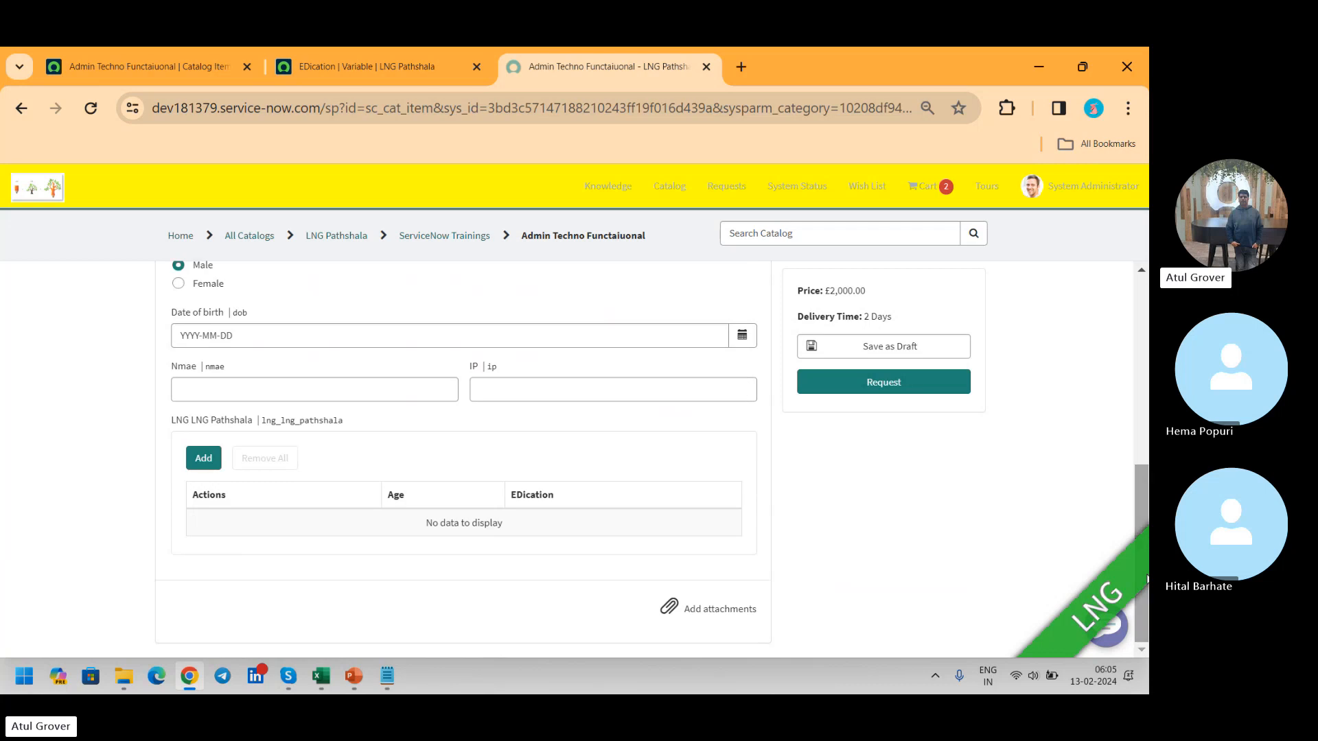
pyautogui.click(204, 458)
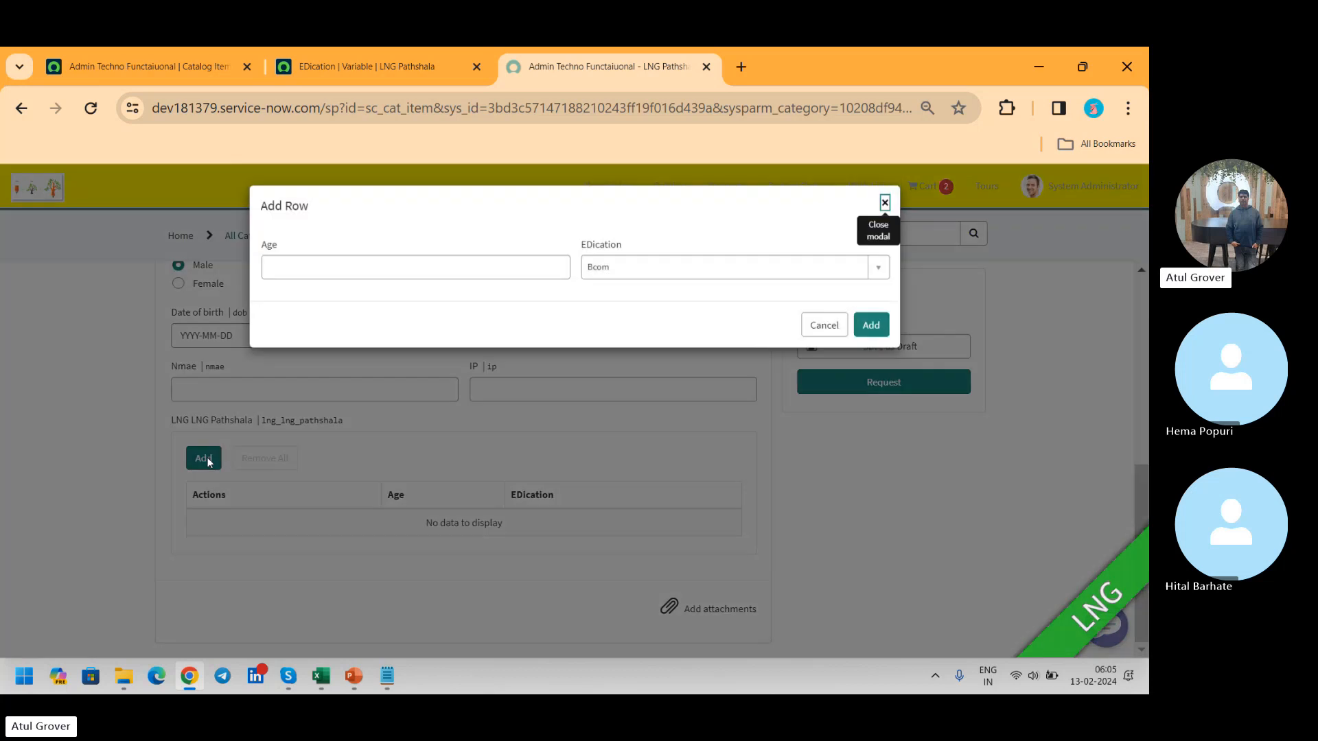
pyautogui.click(522, 273)
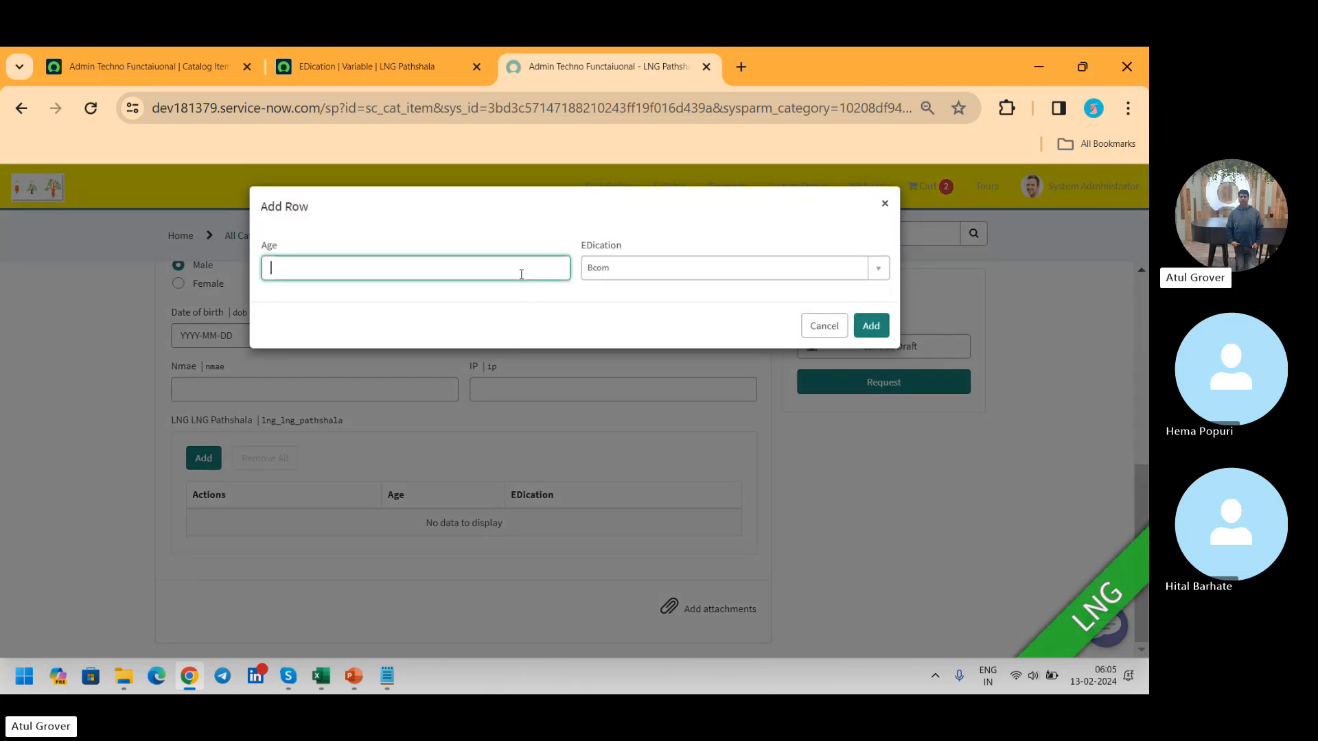
pyautogui.click(643, 275)
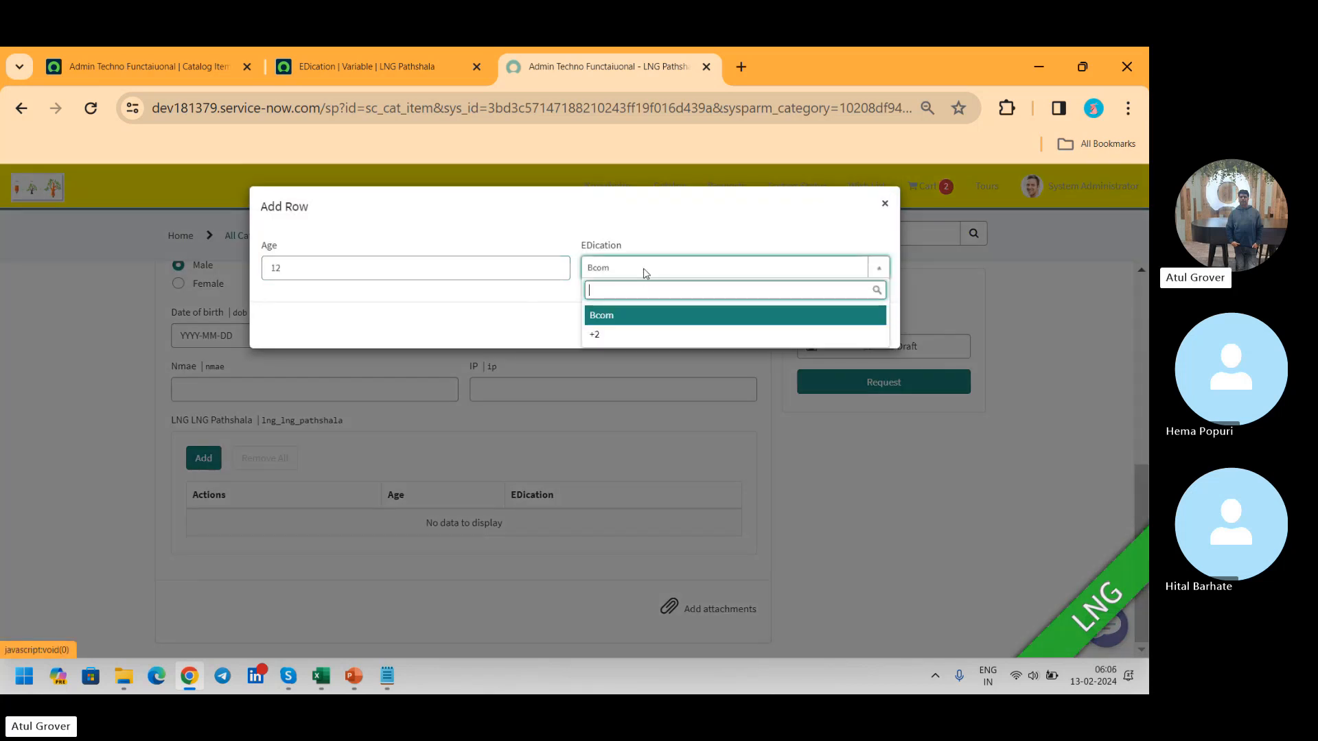
pyautogui.click(620, 335)
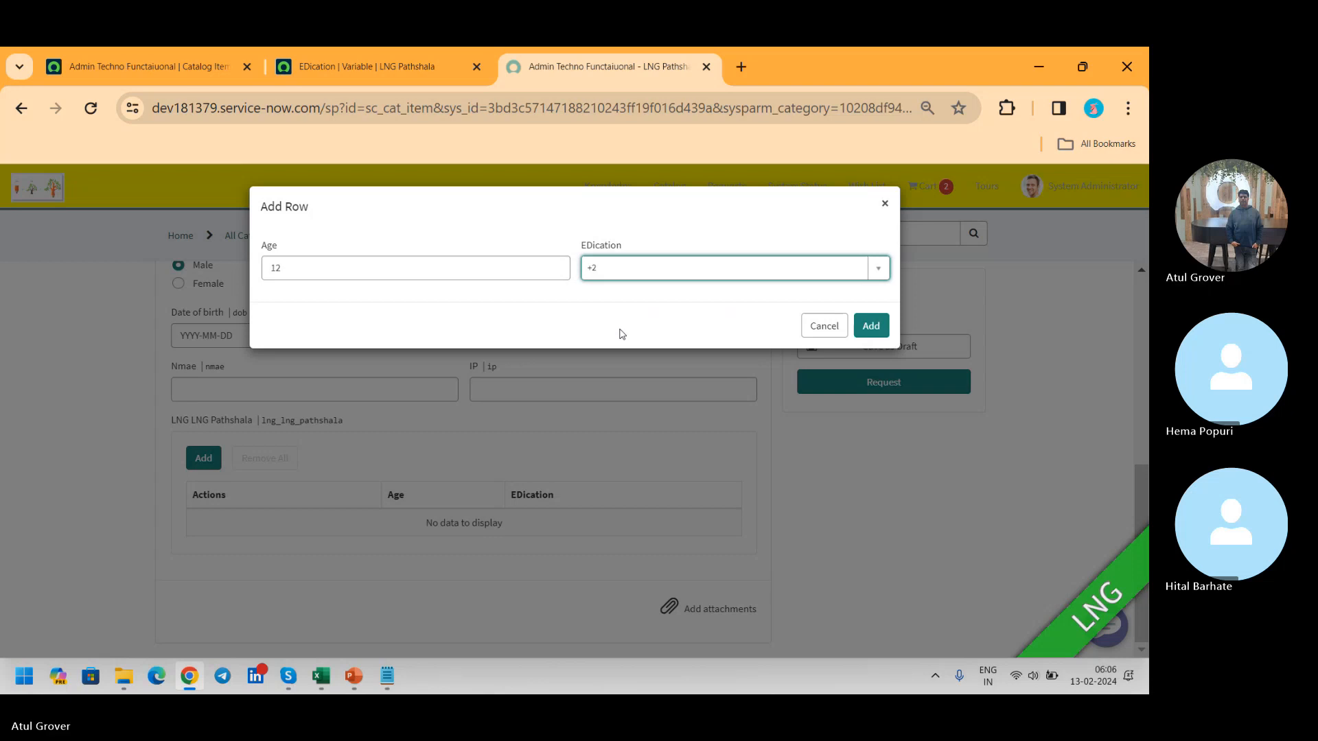
# Step: Return to the EDication variable's form and examine the available variable types, leaving the type at Select Box
pyautogui.click(390, 77)
pyautogui.click(408, 277)
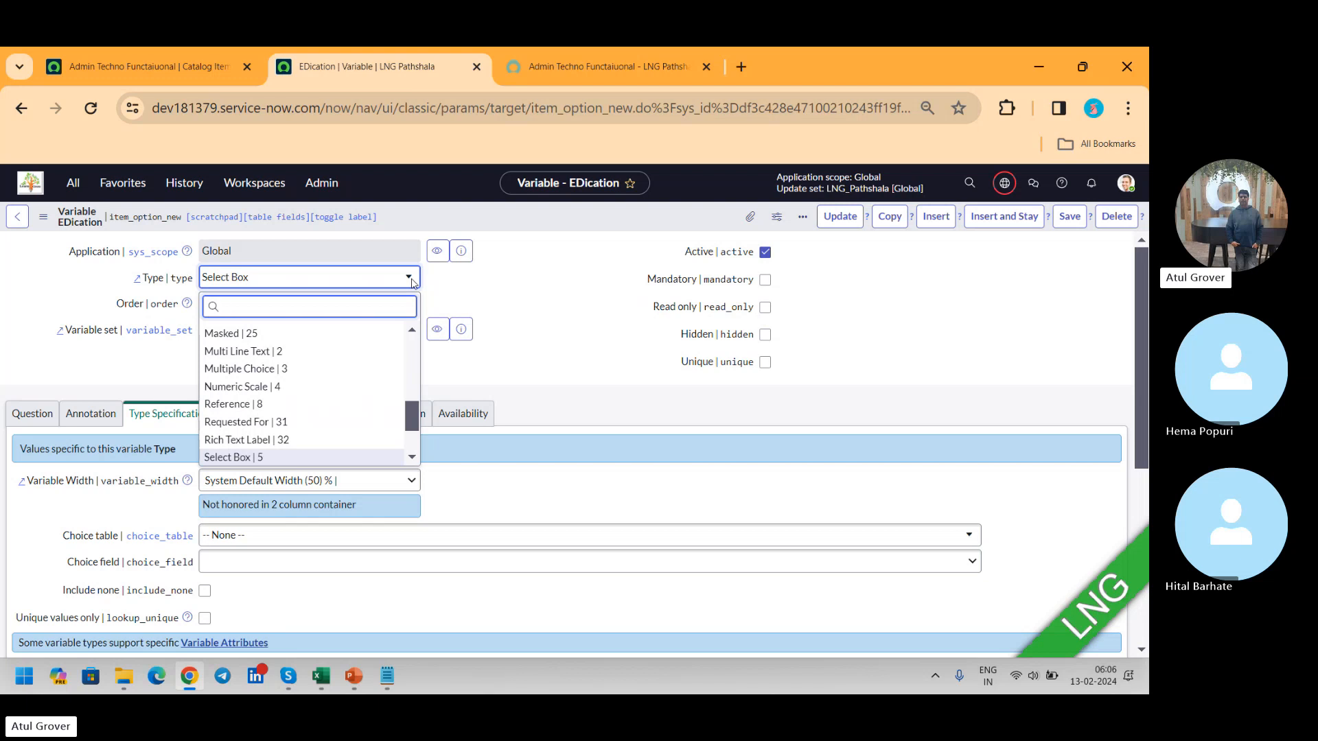
pyautogui.scroll(-2, 410, 416)
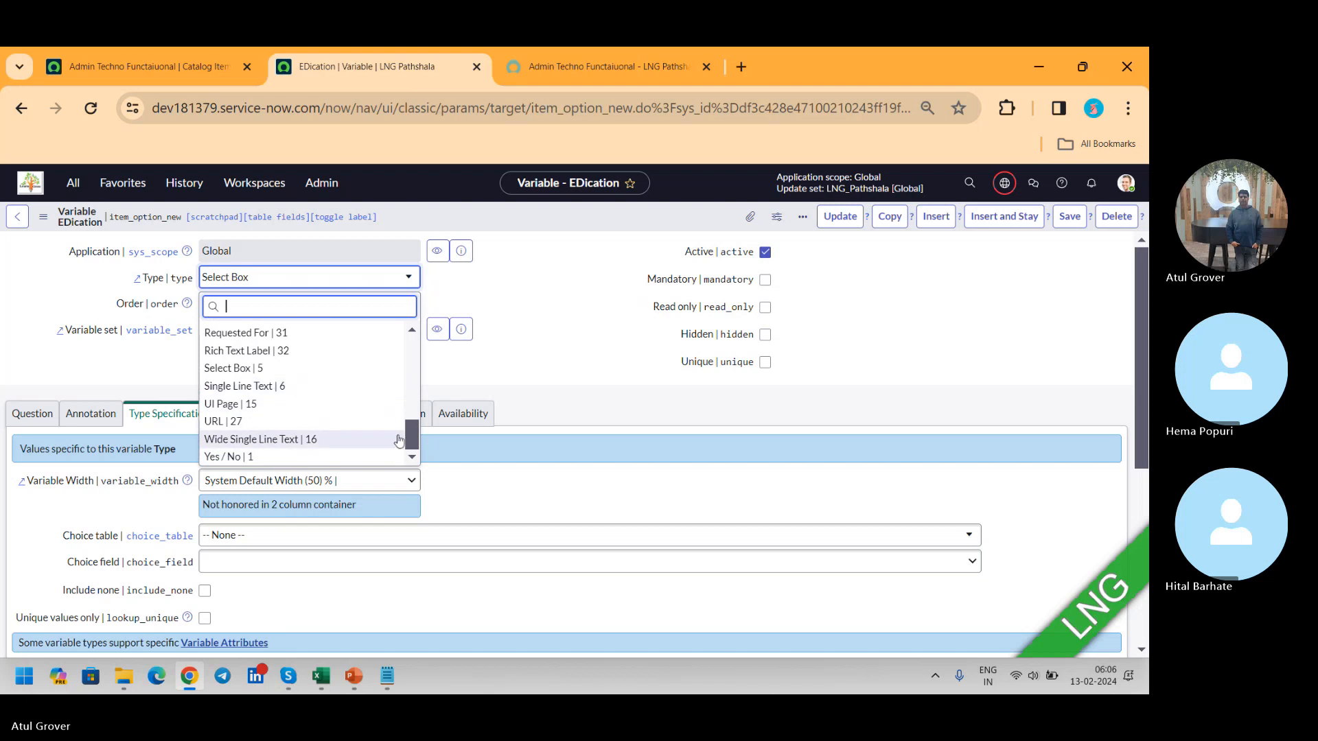
pyautogui.moveTo(413, 442); pyautogui.dragTo(410, 418)
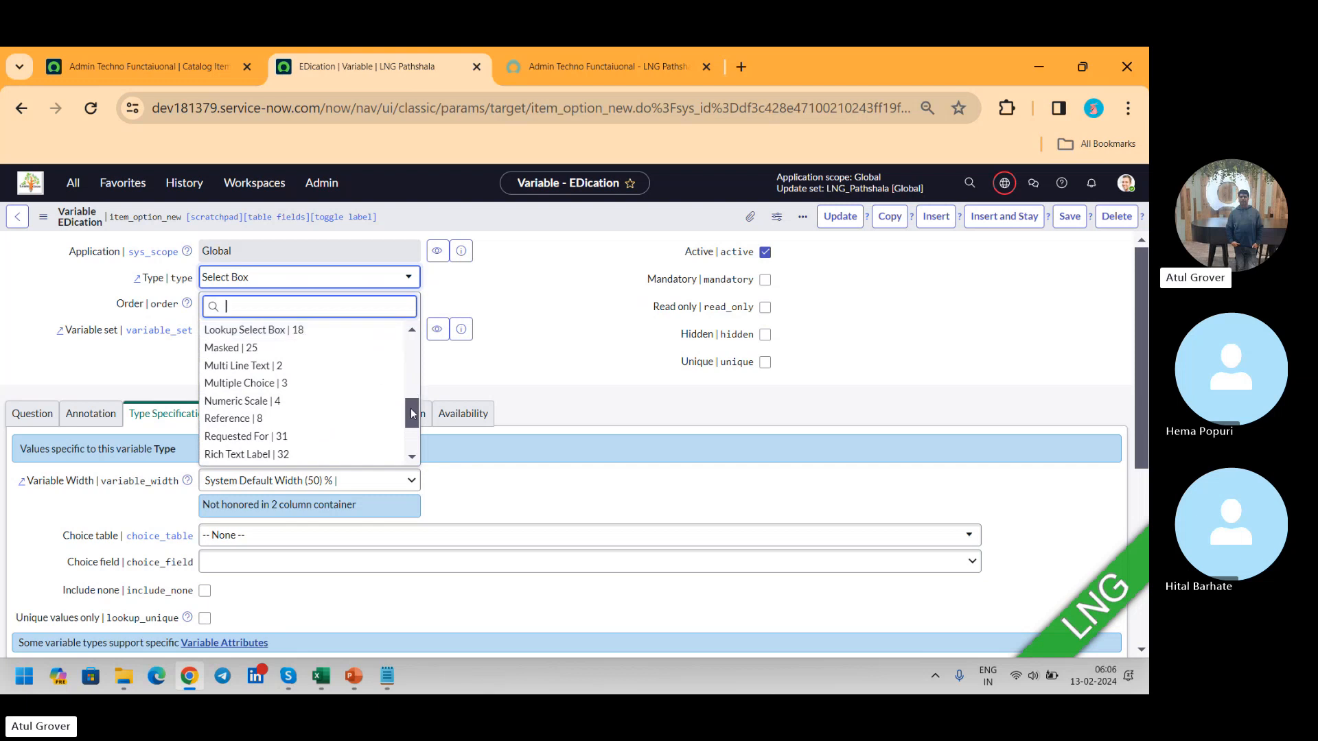
pyautogui.moveTo(412, 413); pyautogui.dragTo(410, 393)
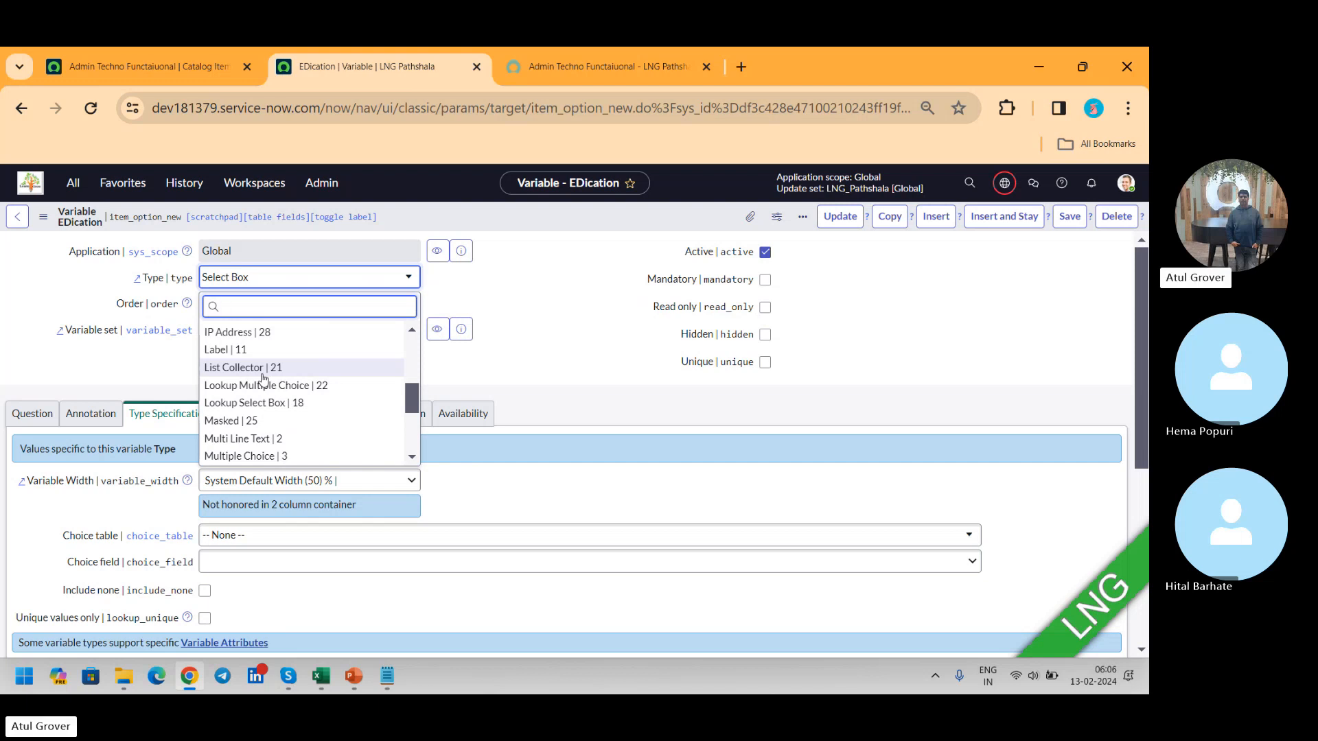
pyautogui.click(585, 317)
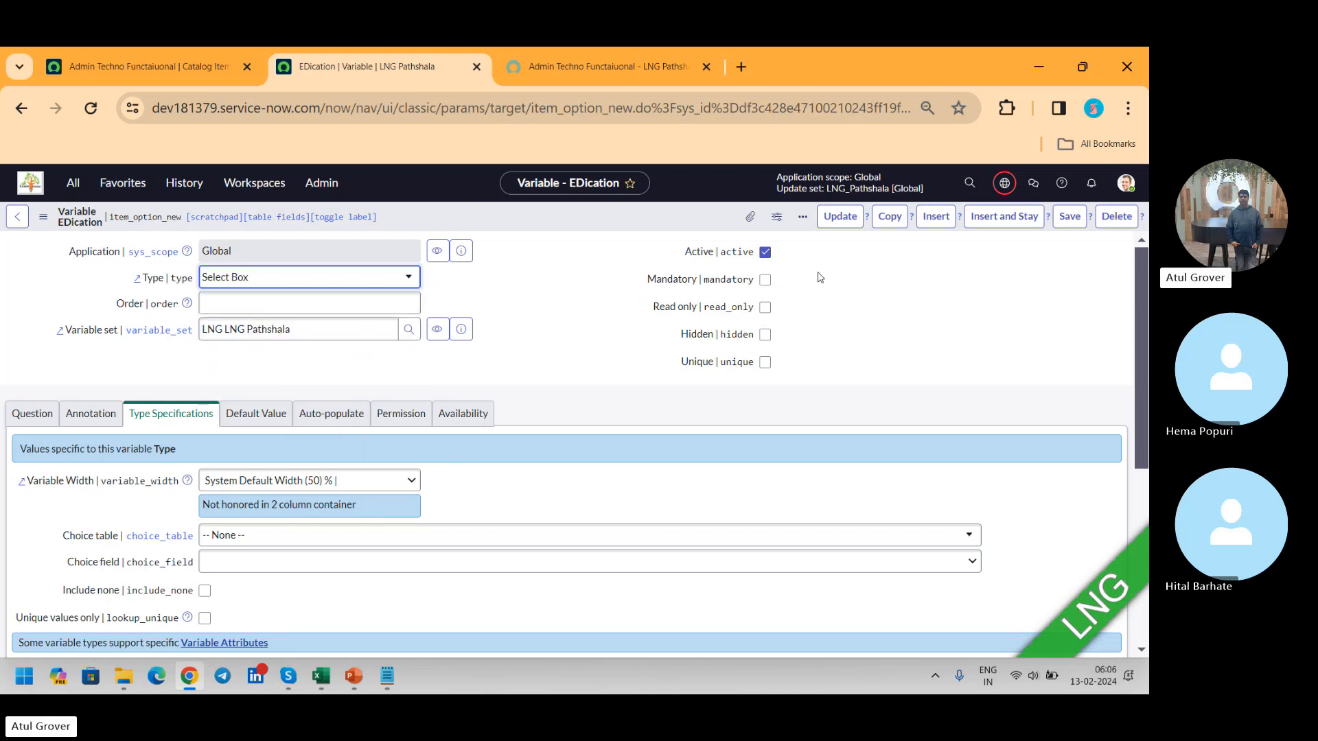
# Step: Save the EDication variable and open the record of its LNG LNG Pathshala variable set
pyautogui.click(838, 218)
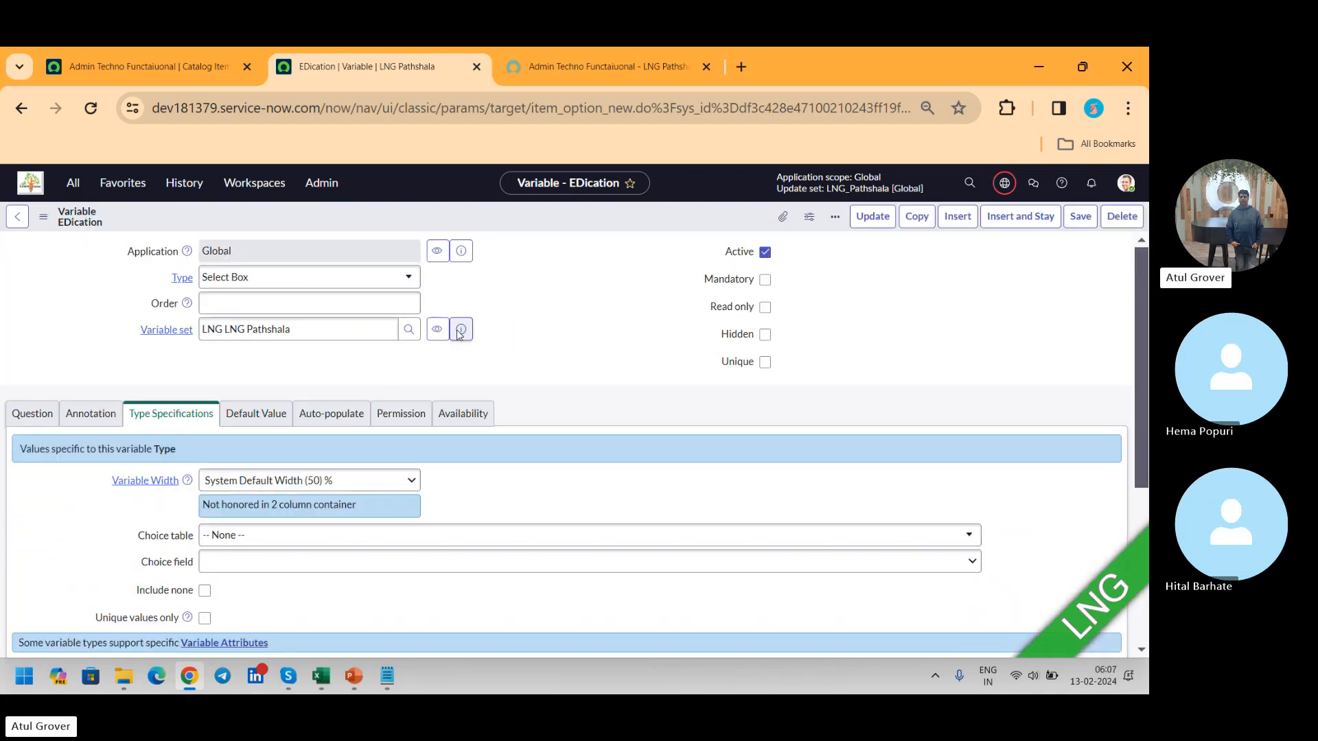
pyautogui.click(467, 334)
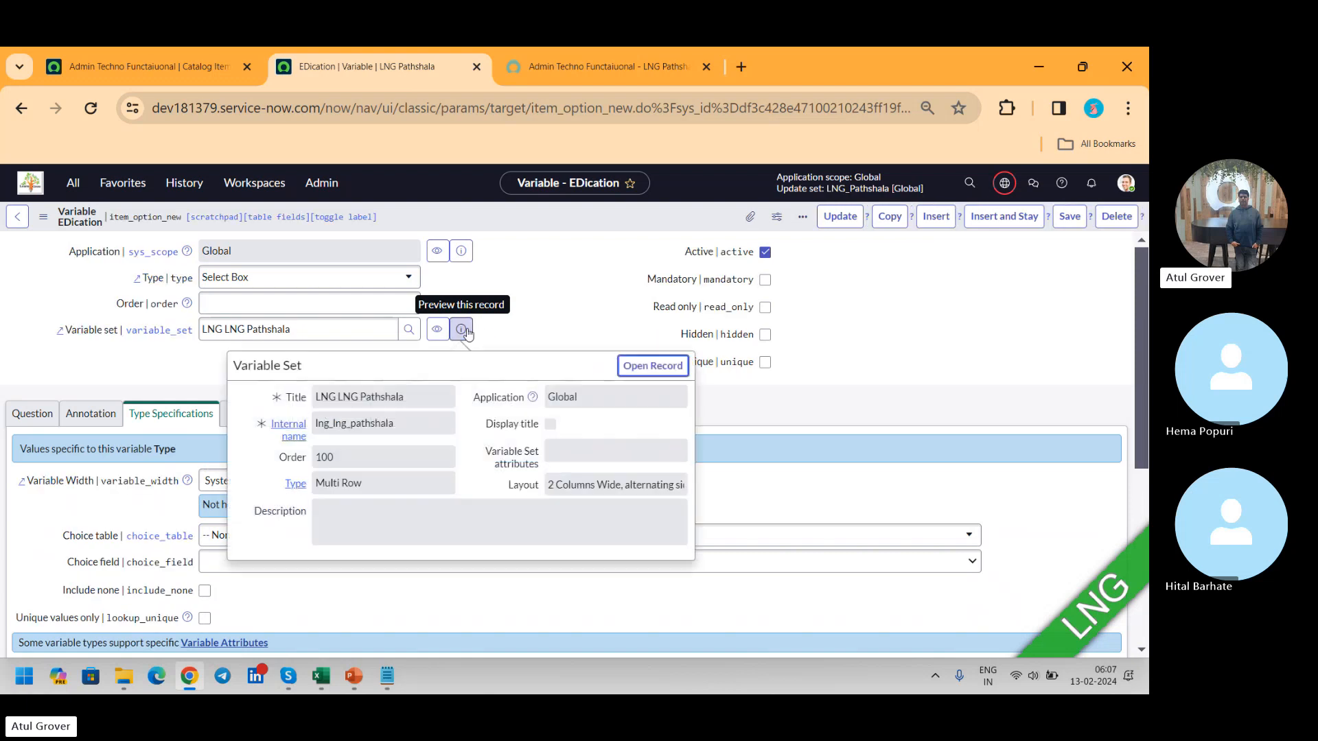
pyautogui.click(671, 366)
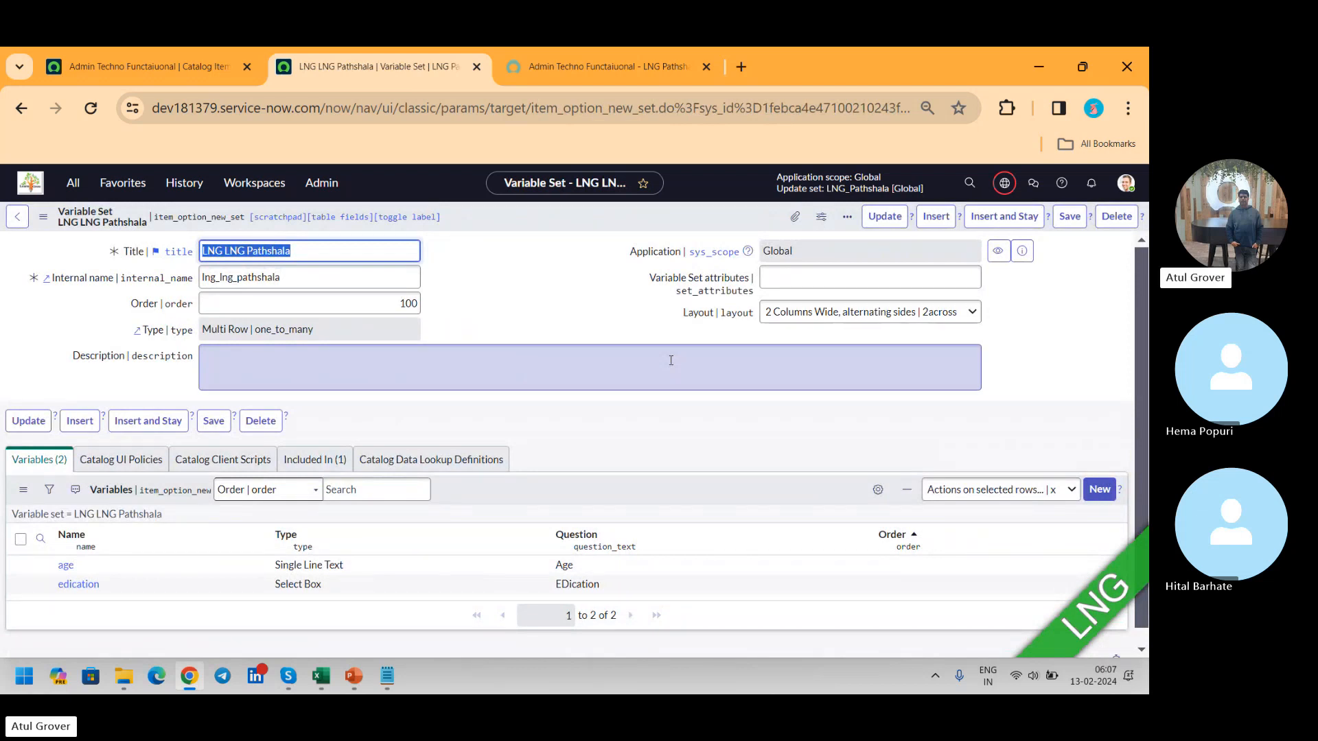
# Step: Start a new variable in the LNG LNG Pathshala variable set with the type List Collector
pyautogui.click(1099, 489)
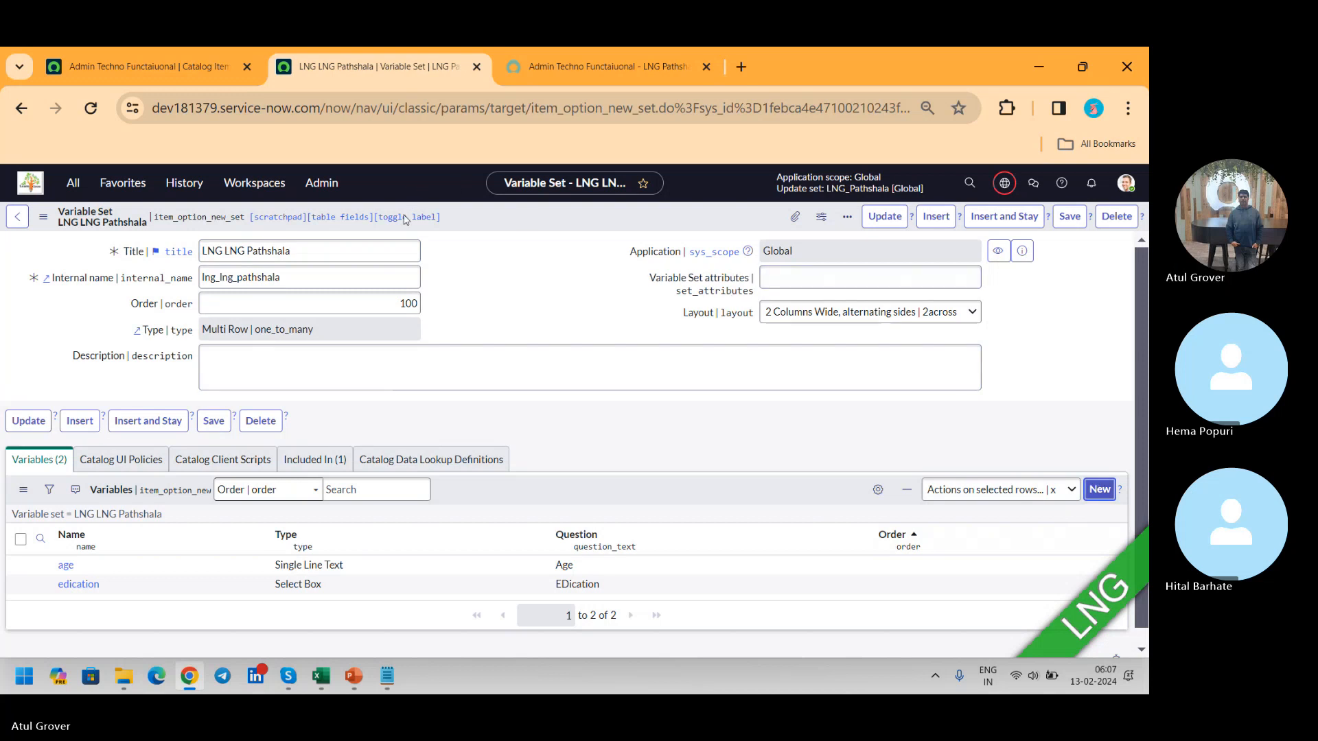
pyautogui.click(413, 276)
pyautogui.click(368, 295)
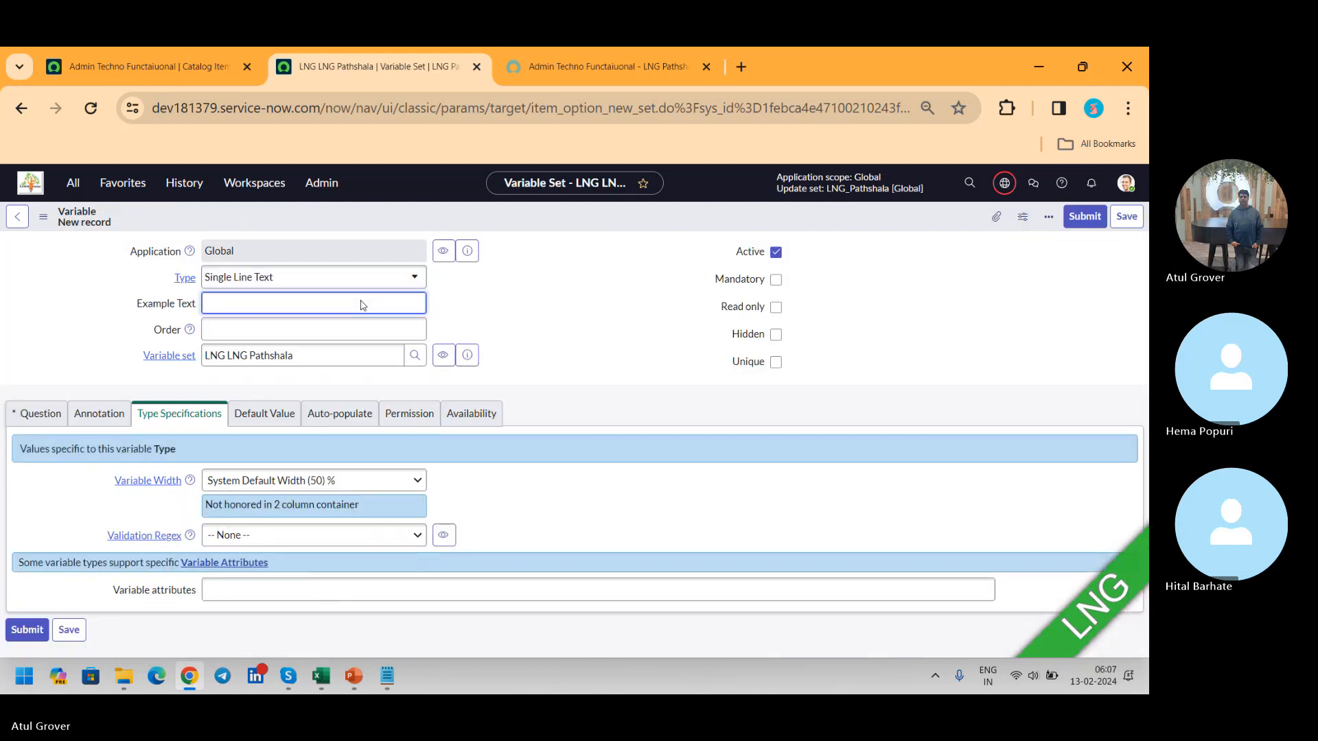
pyautogui.click(347, 278)
pyautogui.write('lis')
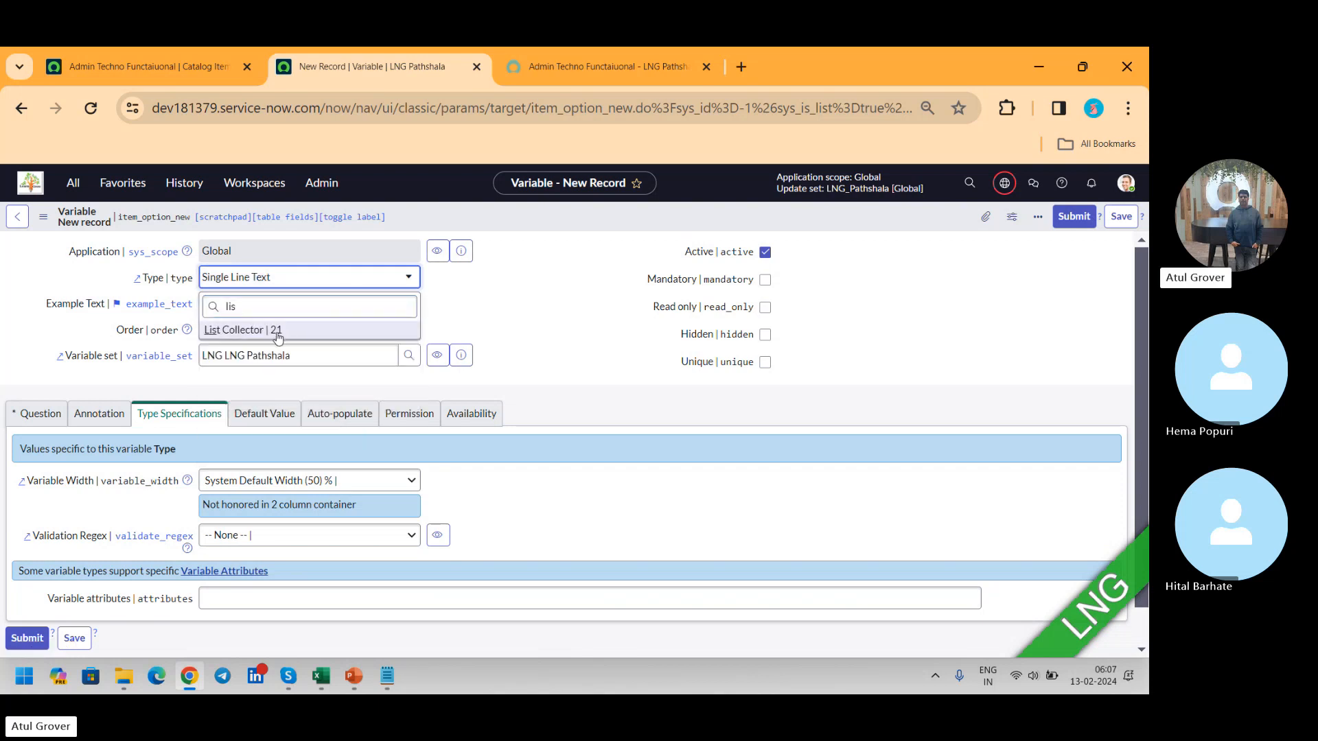
pyautogui.click(278, 331)
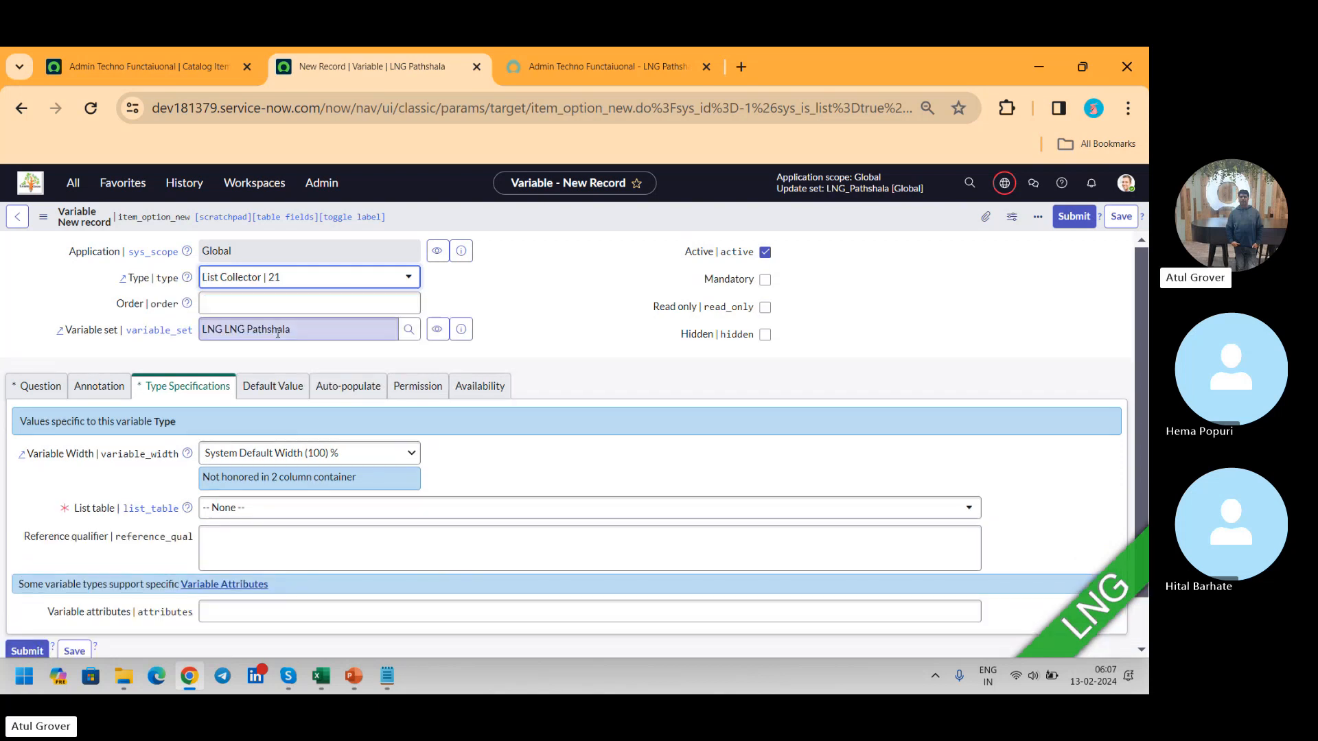
# Step: Enter "Location" as the new variable's question, with location as its name
pyautogui.click(38, 386)
pyautogui.click(233, 456)
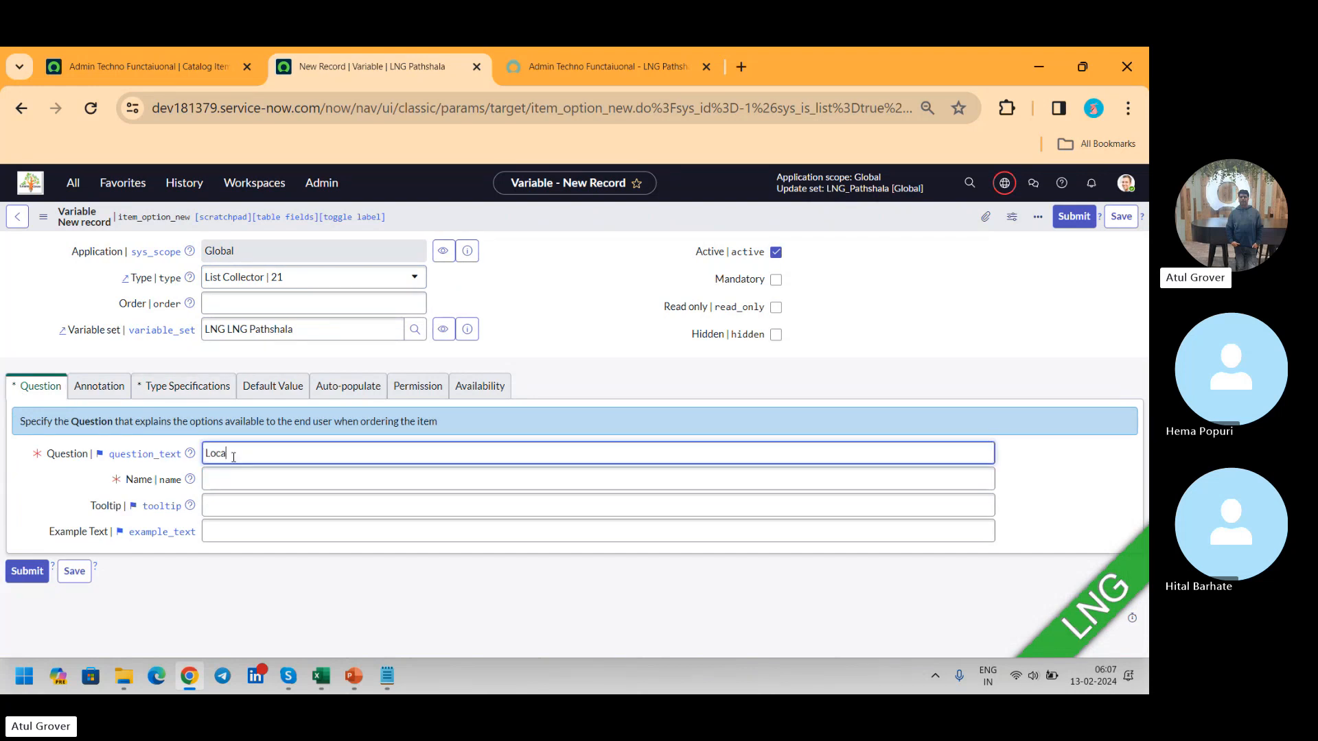
pyautogui.write('Location')
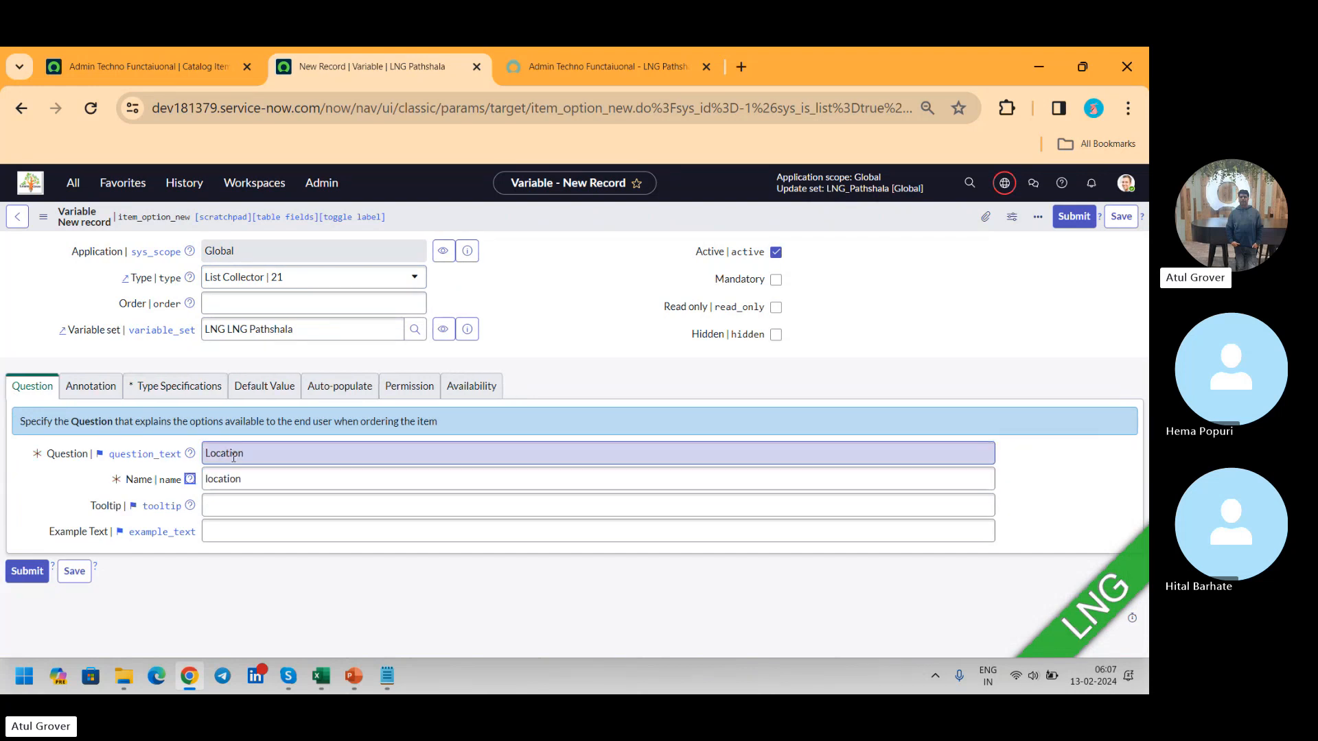
# Step: Set the Location variable's list table to Location [cmn_location] and submit the record
pyautogui.click(189, 388)
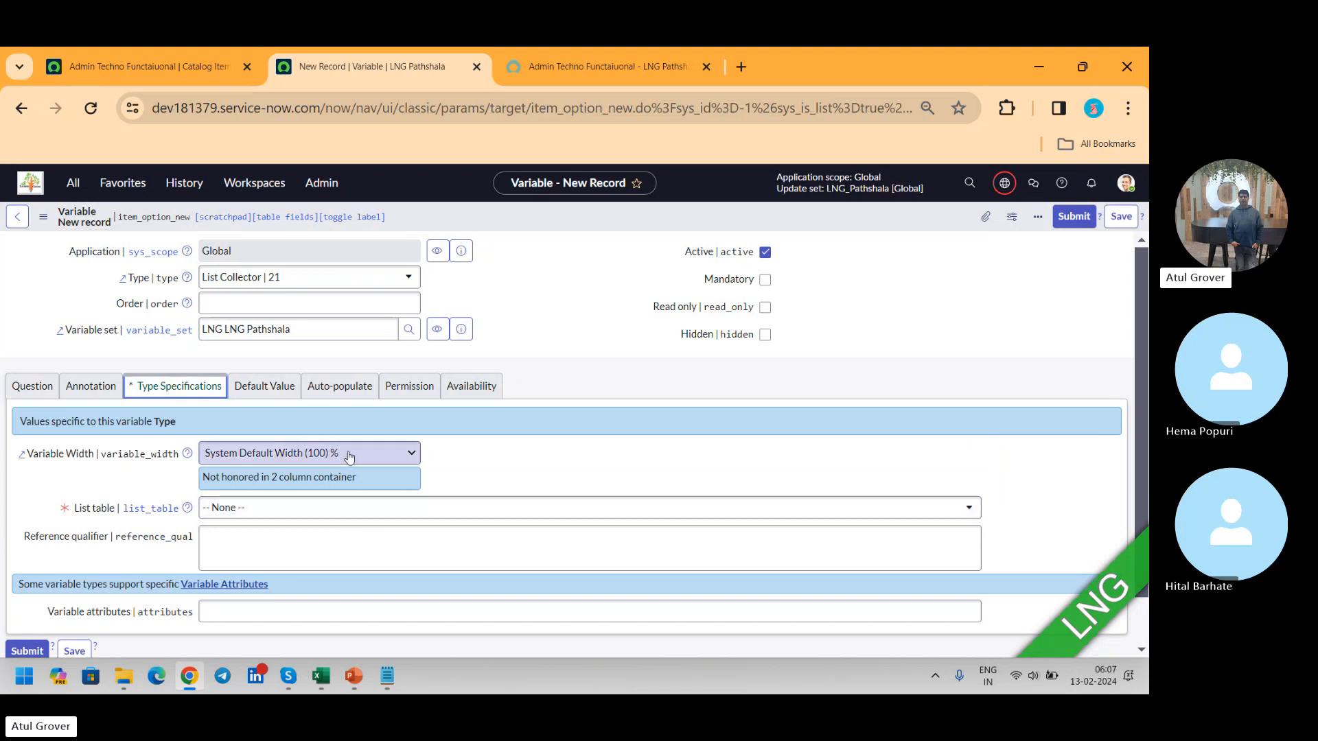
pyautogui.click(319, 509)
pyautogui.write('cms')
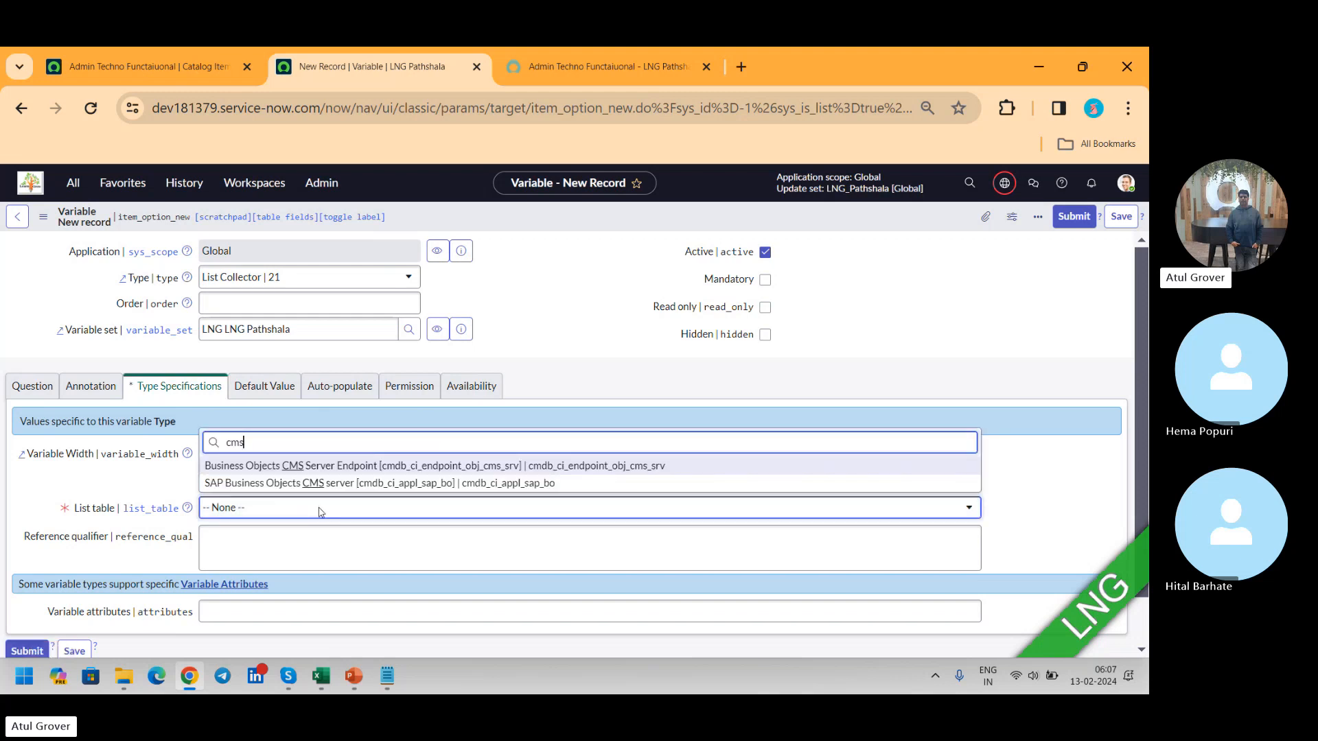
pyautogui.press('BackSpace')
pyautogui.write('n_lo')
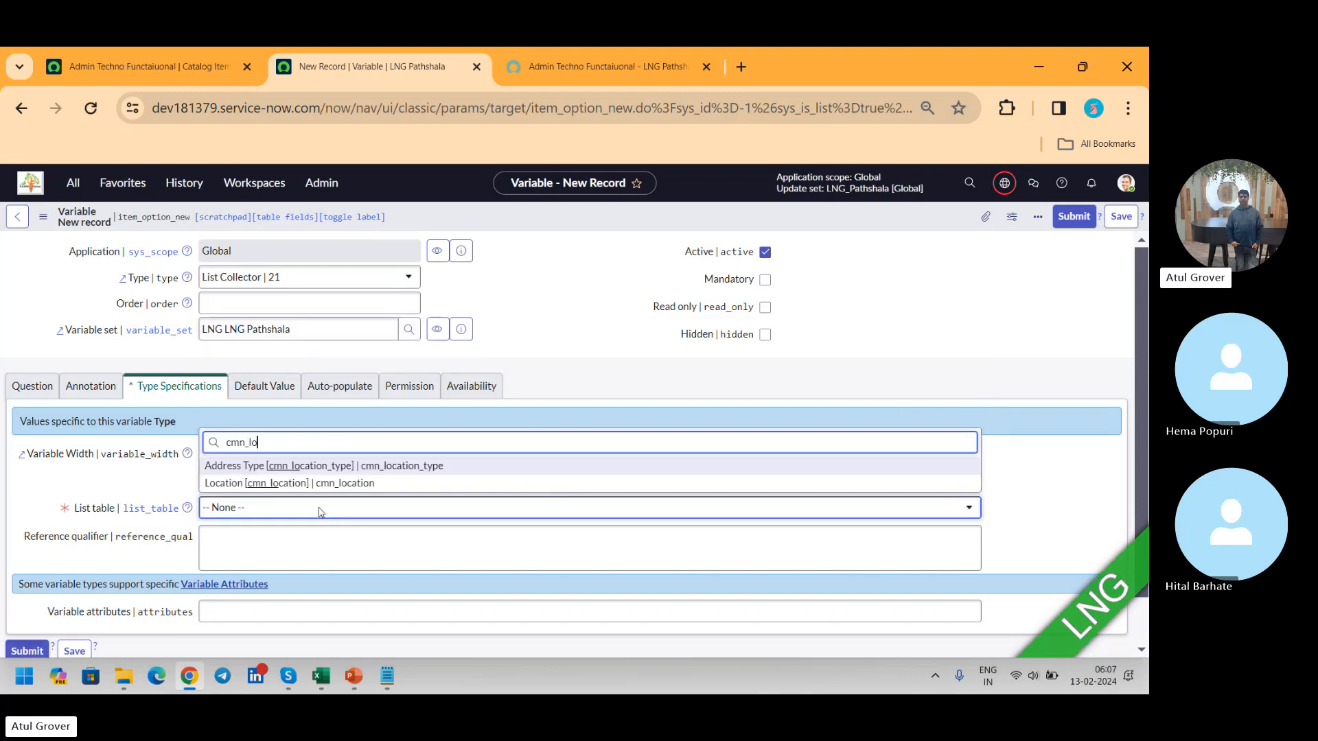
pyautogui.click(316, 484)
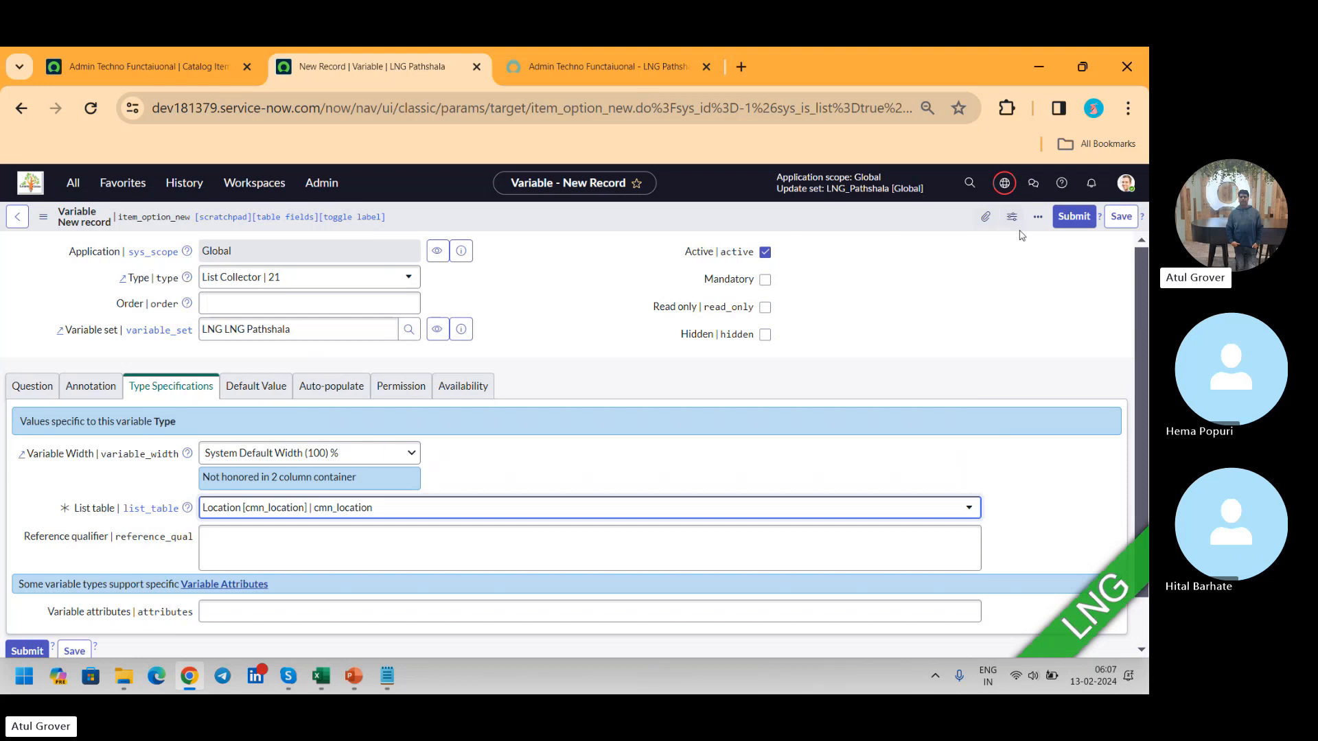
pyautogui.click(1071, 216)
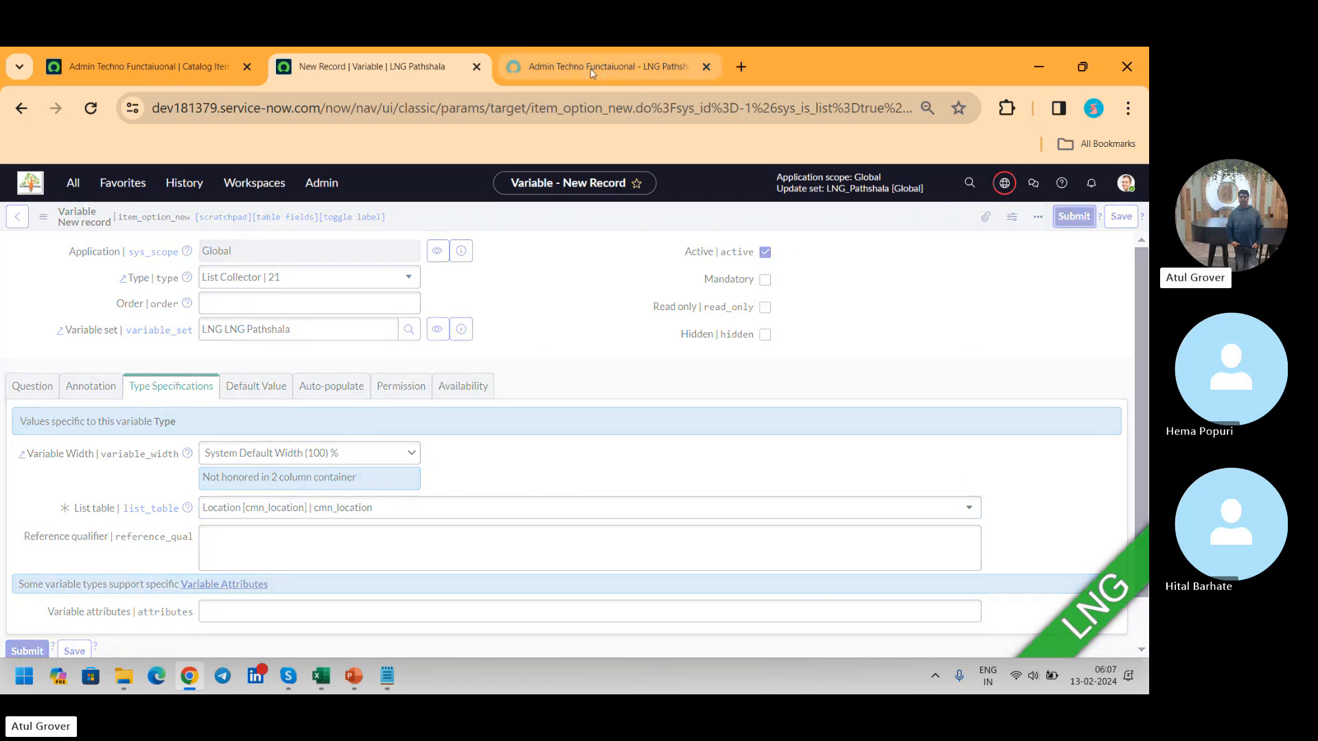
# Step: Switch to the Admin Techno Functaiuonal item in the portal, reload it and bring up the LNG LNG Pathshala table
pyautogui.click(589, 68)
pyautogui.click(92, 108)
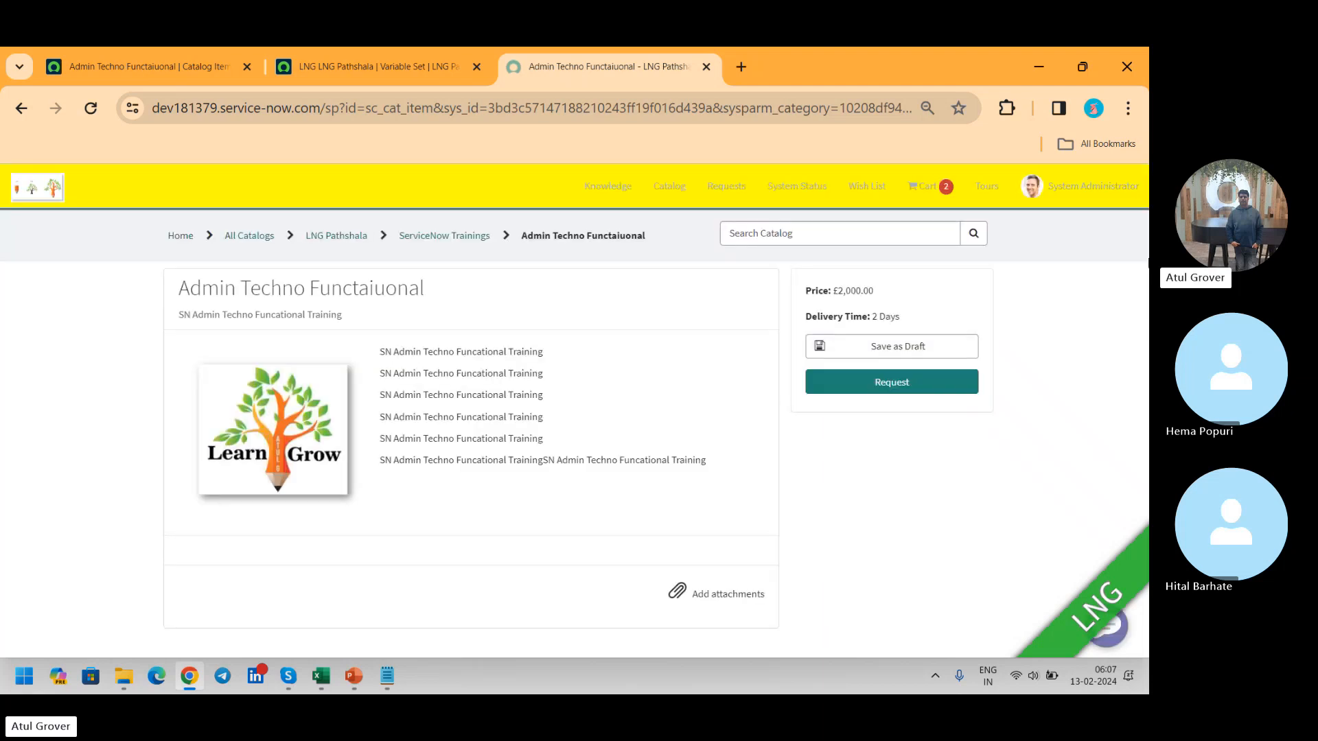
pyautogui.moveTo(1144, 288); pyautogui.dragTo(1135, 489)
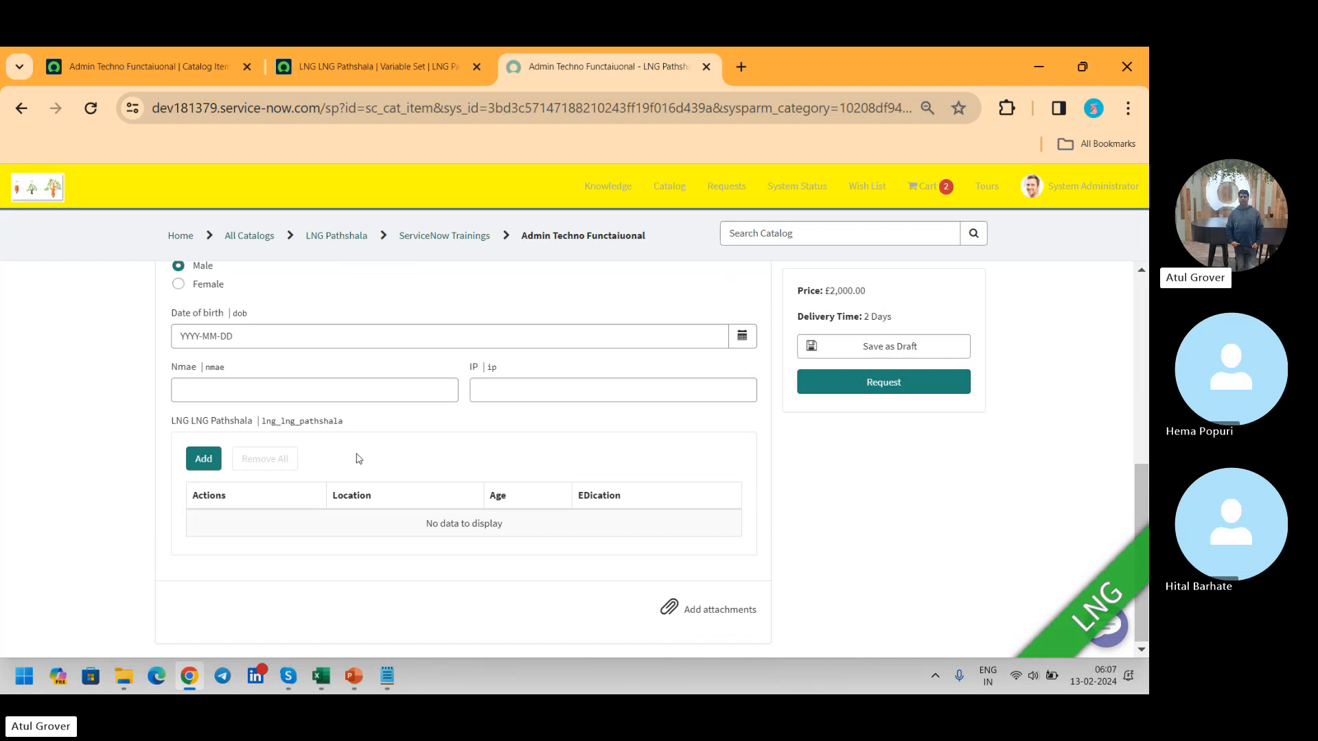
# Step: Add a row to the LNG LNG Pathshala table with a Denver, CO and a Salem, OR location, Age 12 and EDication Bcom
pyautogui.click(203, 460)
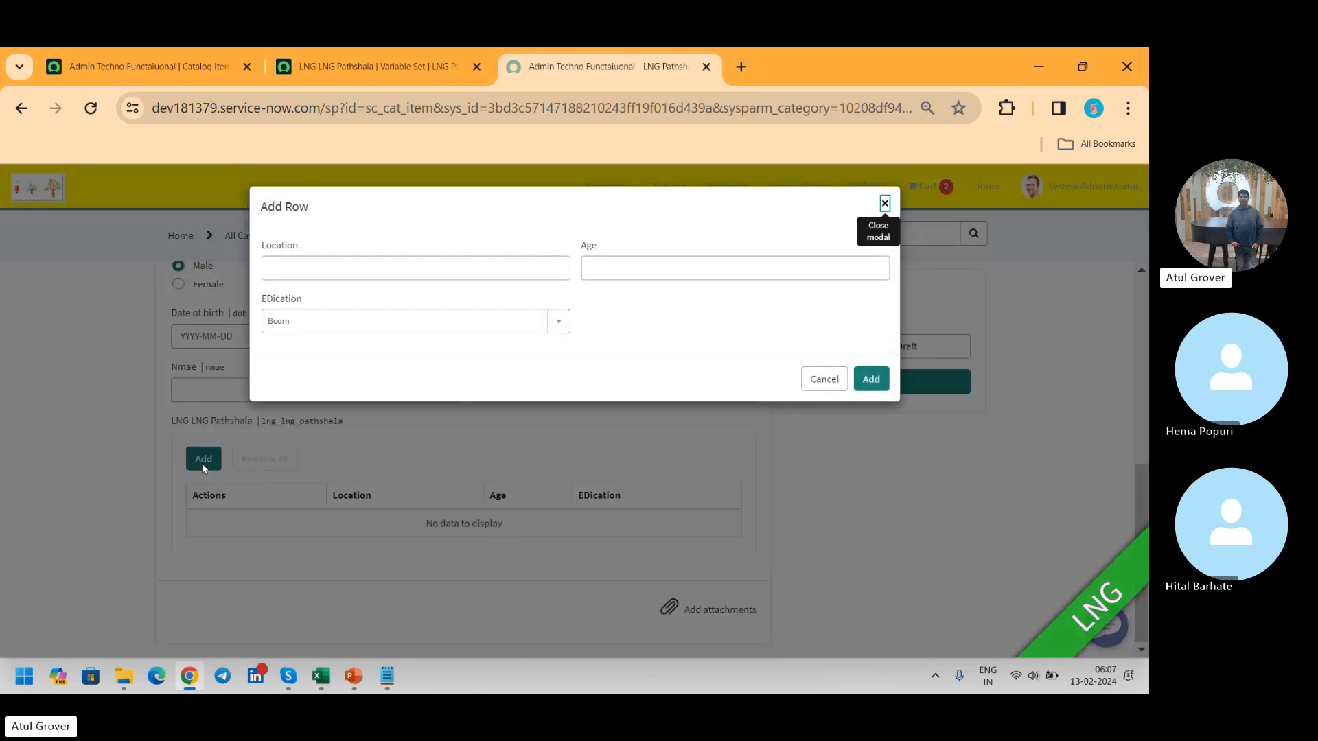
pyautogui.click(473, 276)
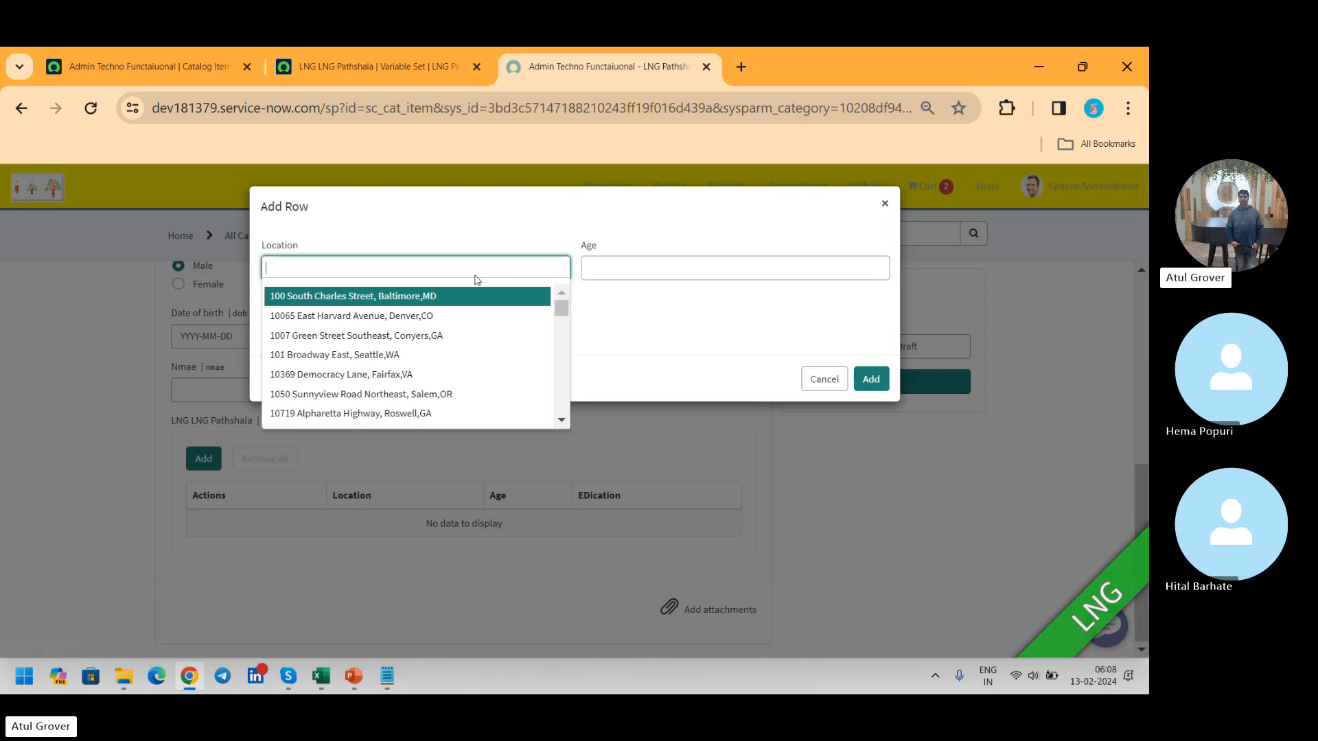
pyautogui.click(429, 317)
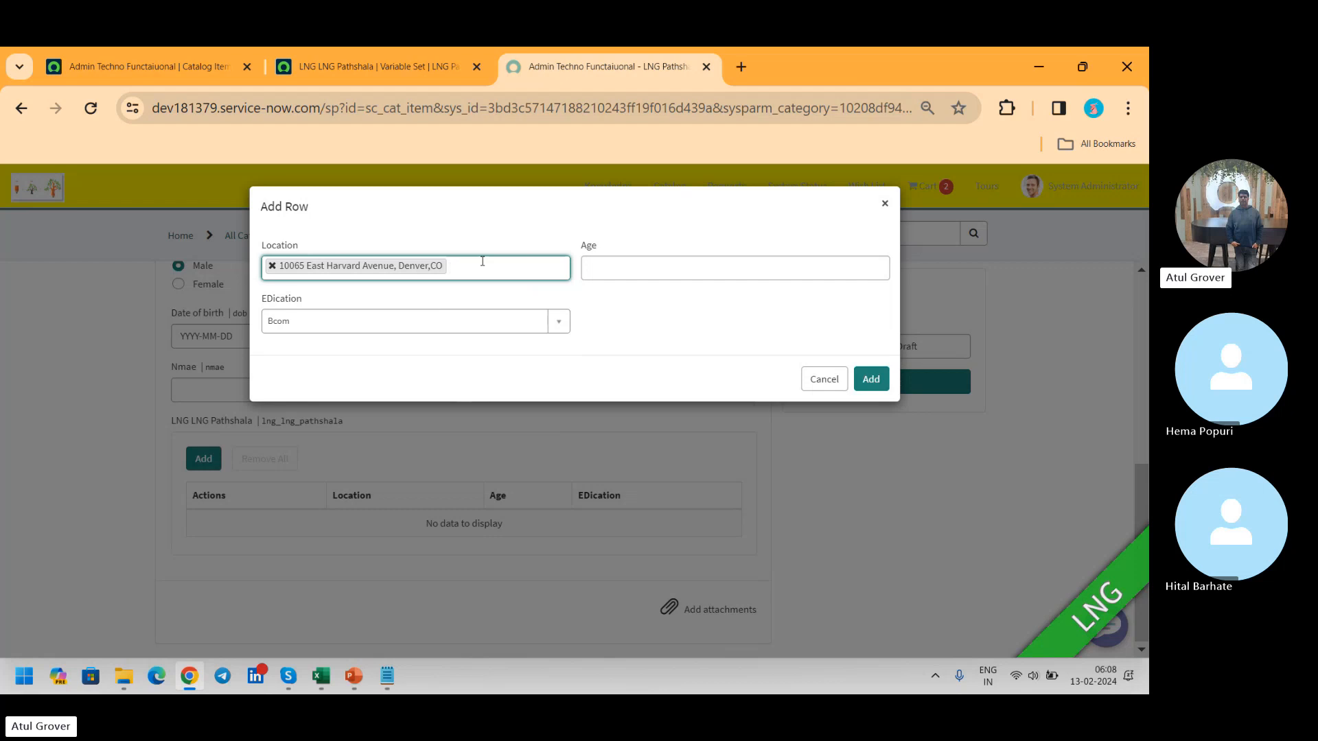
pyautogui.write('**')
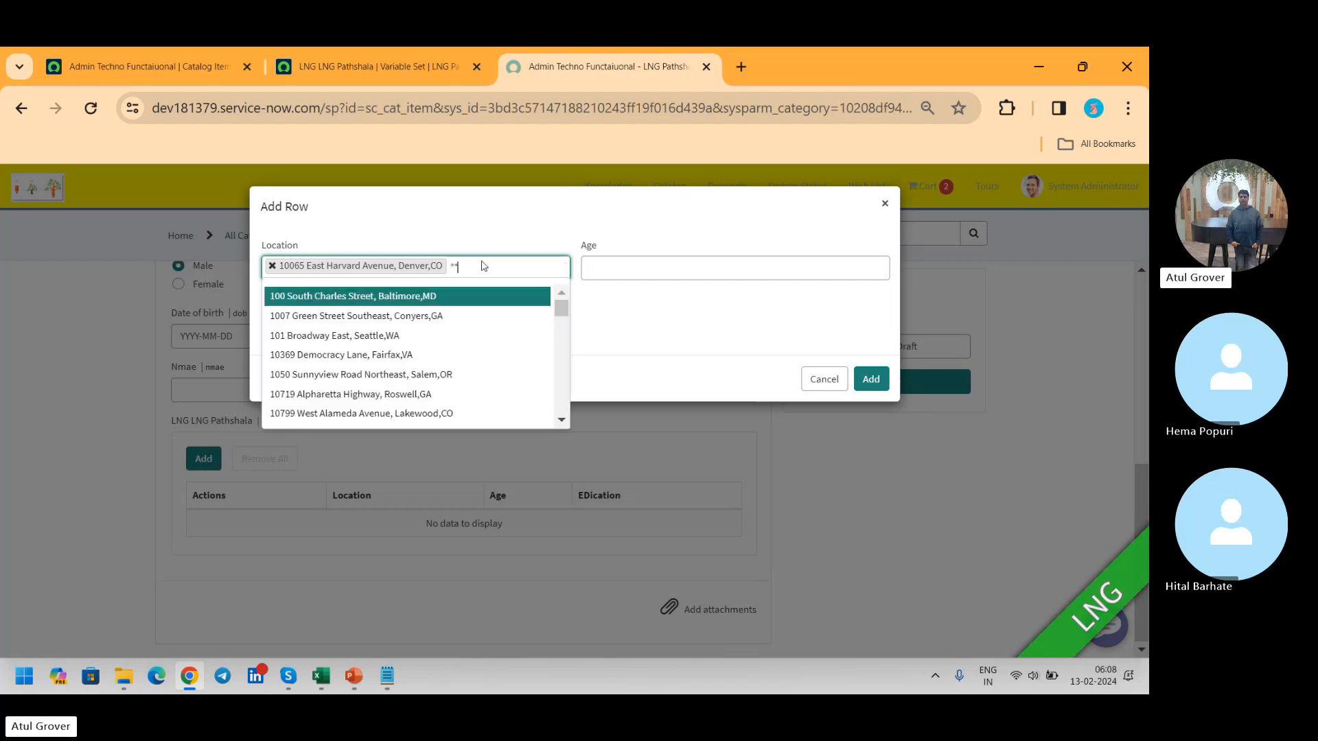
pyautogui.click(397, 374)
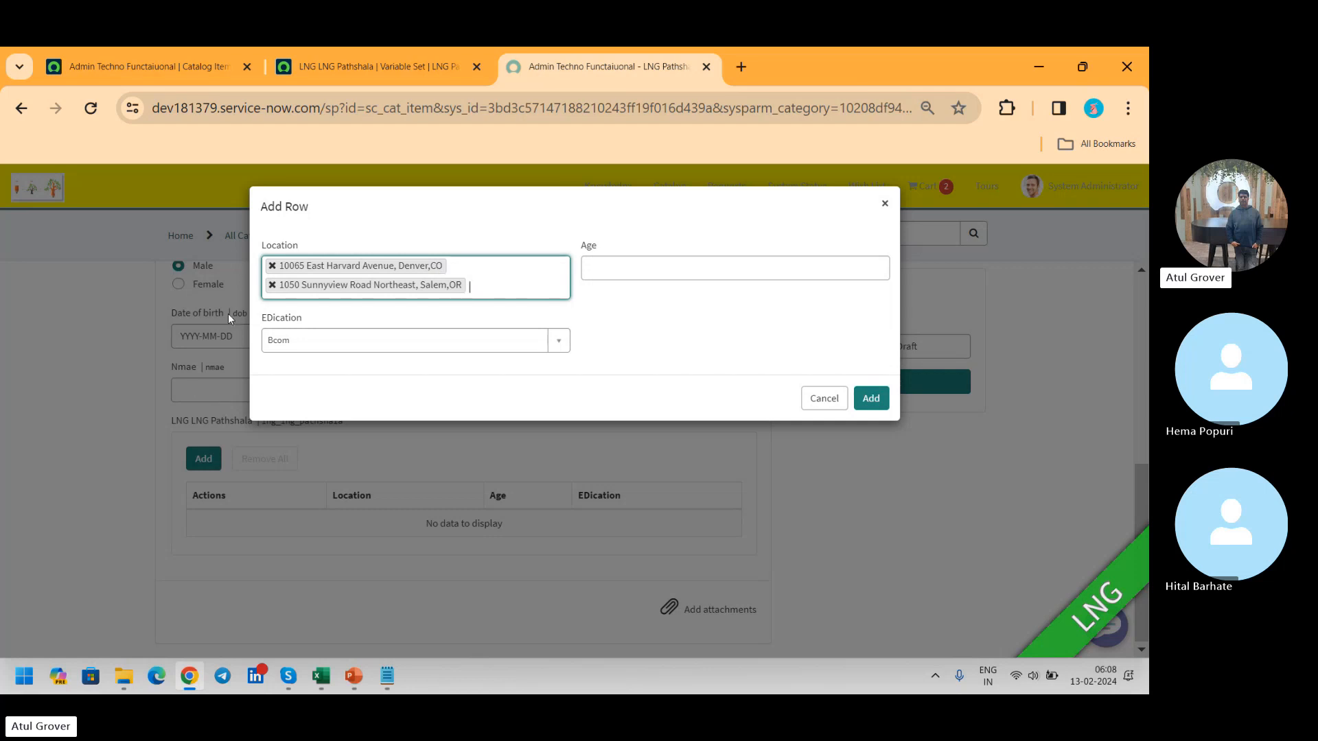
pyautogui.click(632, 261)
pyautogui.write('12')
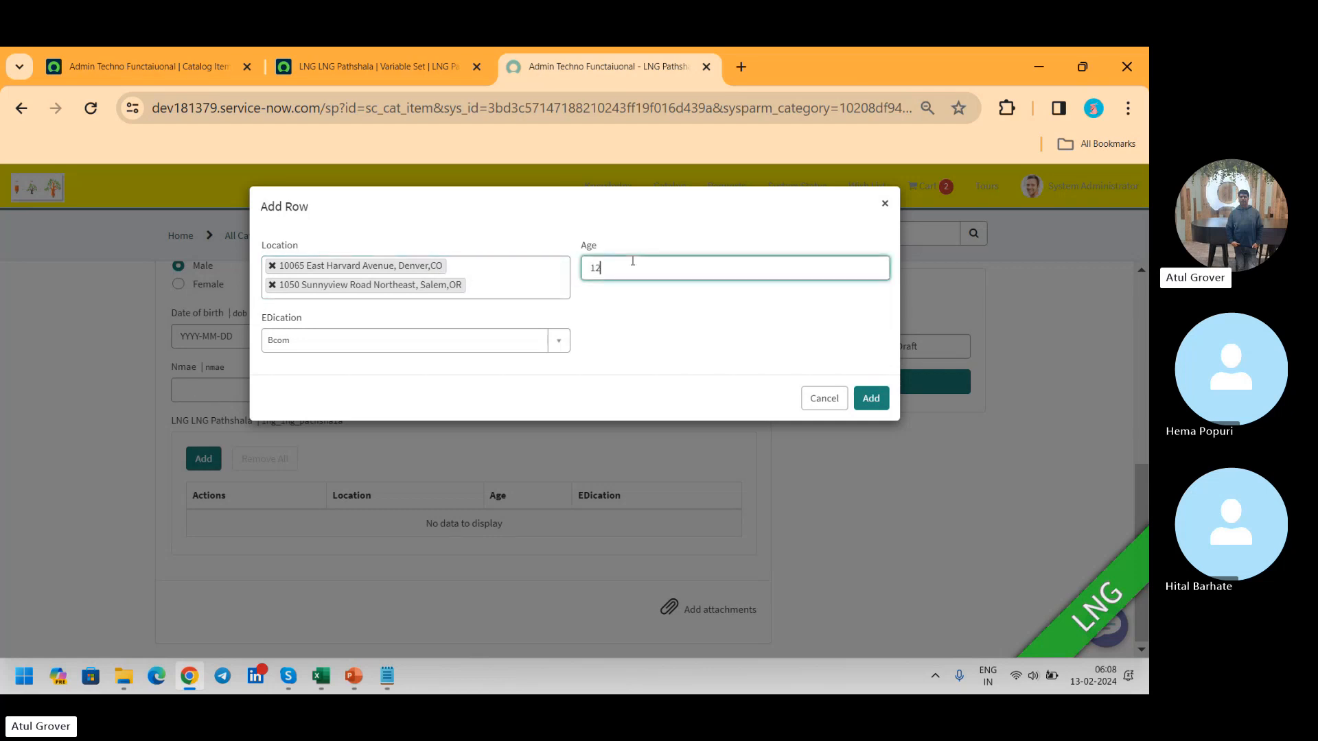
pyautogui.click(871, 398)
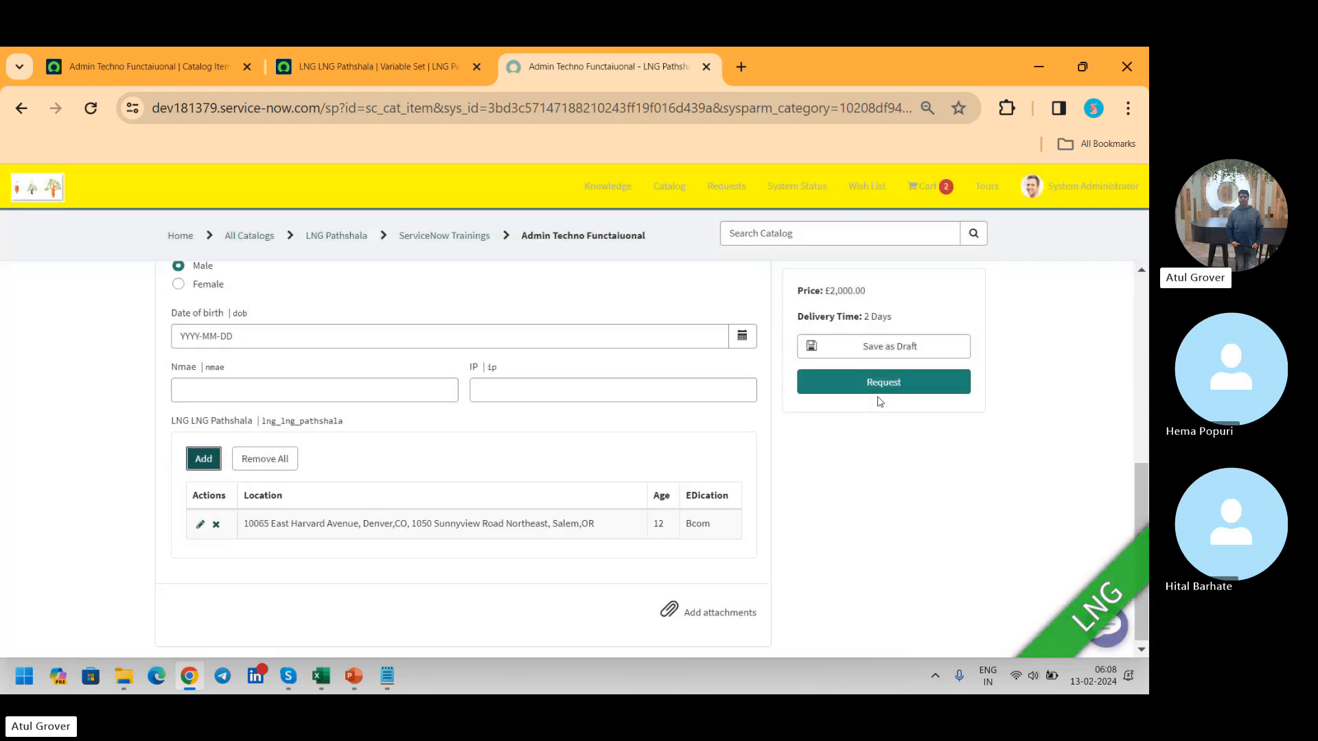
# Step: Select a person in the catalog item's Name field so that the email field is populated
pyautogui.scroll(3, 755, 426)
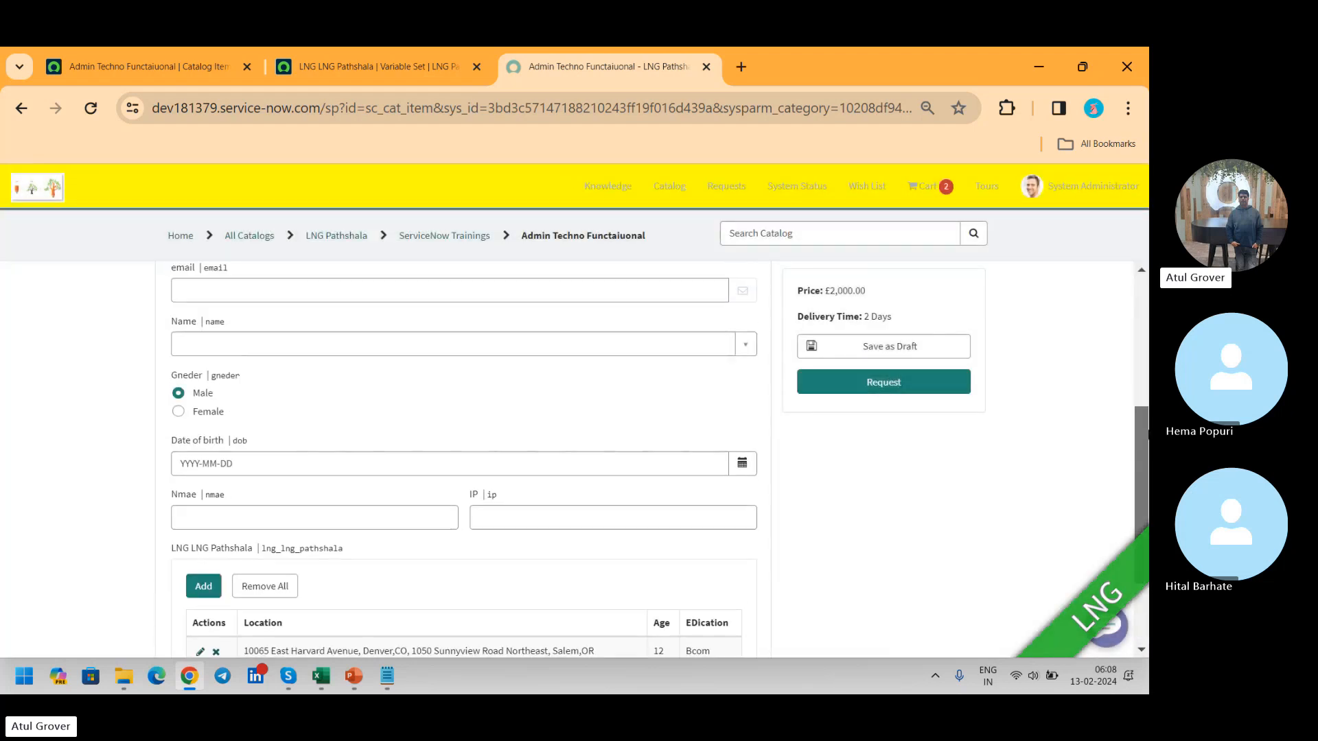
pyautogui.click(370, 379)
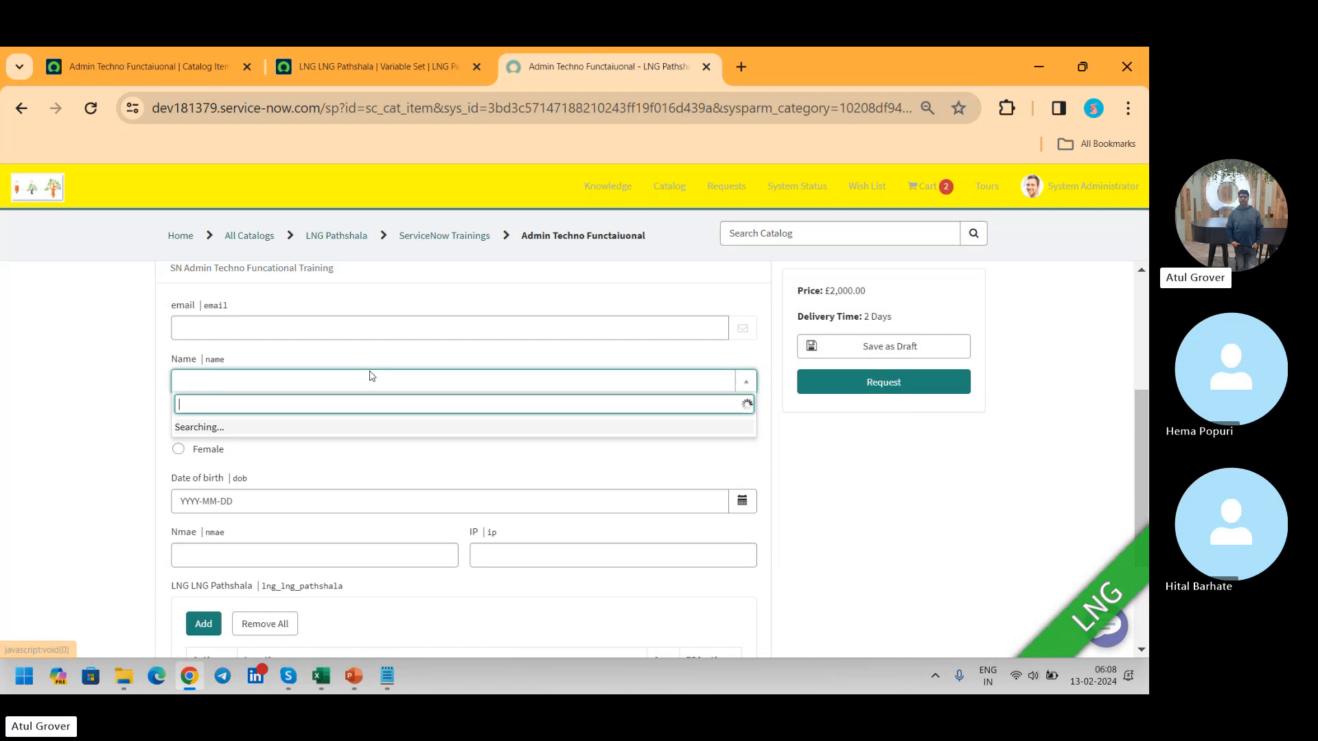
pyautogui.click(269, 486)
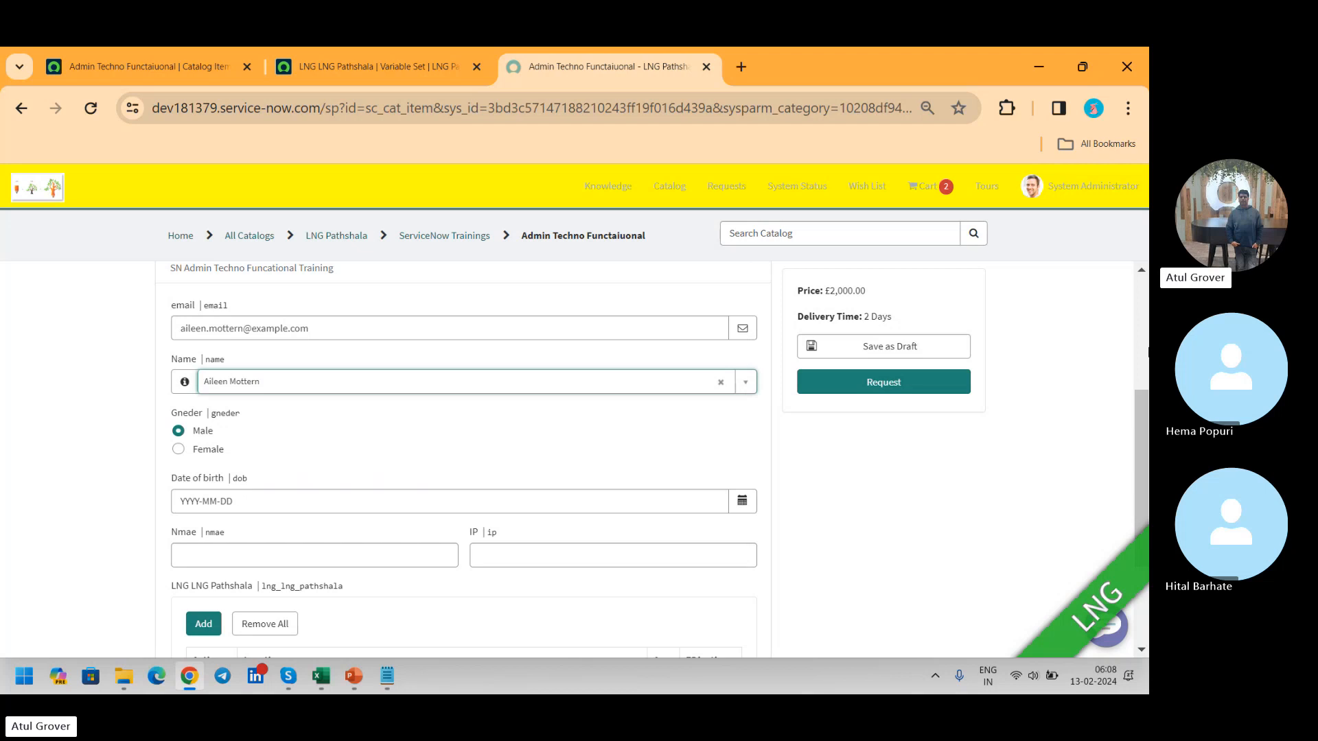
# Step: Examine the edit form of the LNG LNG Pathshala row and the Remove All confirmation, cancelling both
pyautogui.click(1143, 419)
pyautogui.scroll(-3, 412, 549)
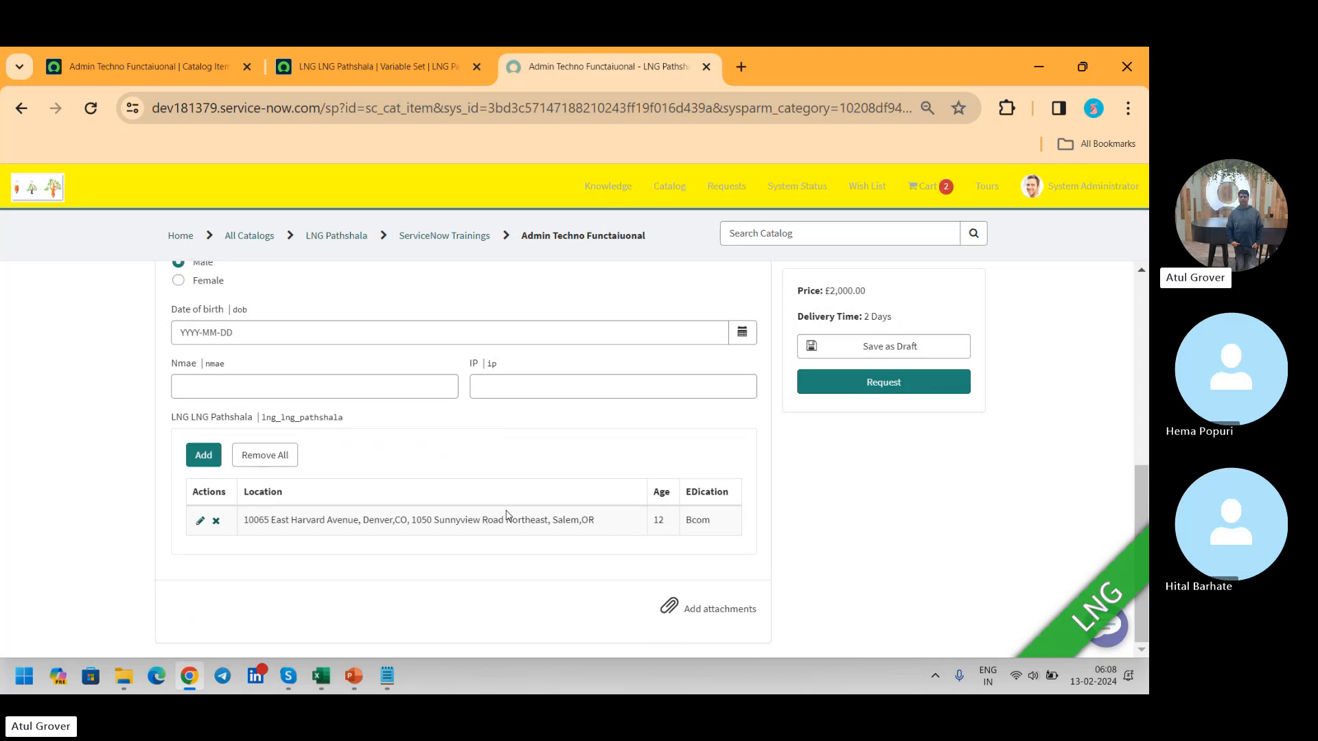
pyautogui.click(200, 523)
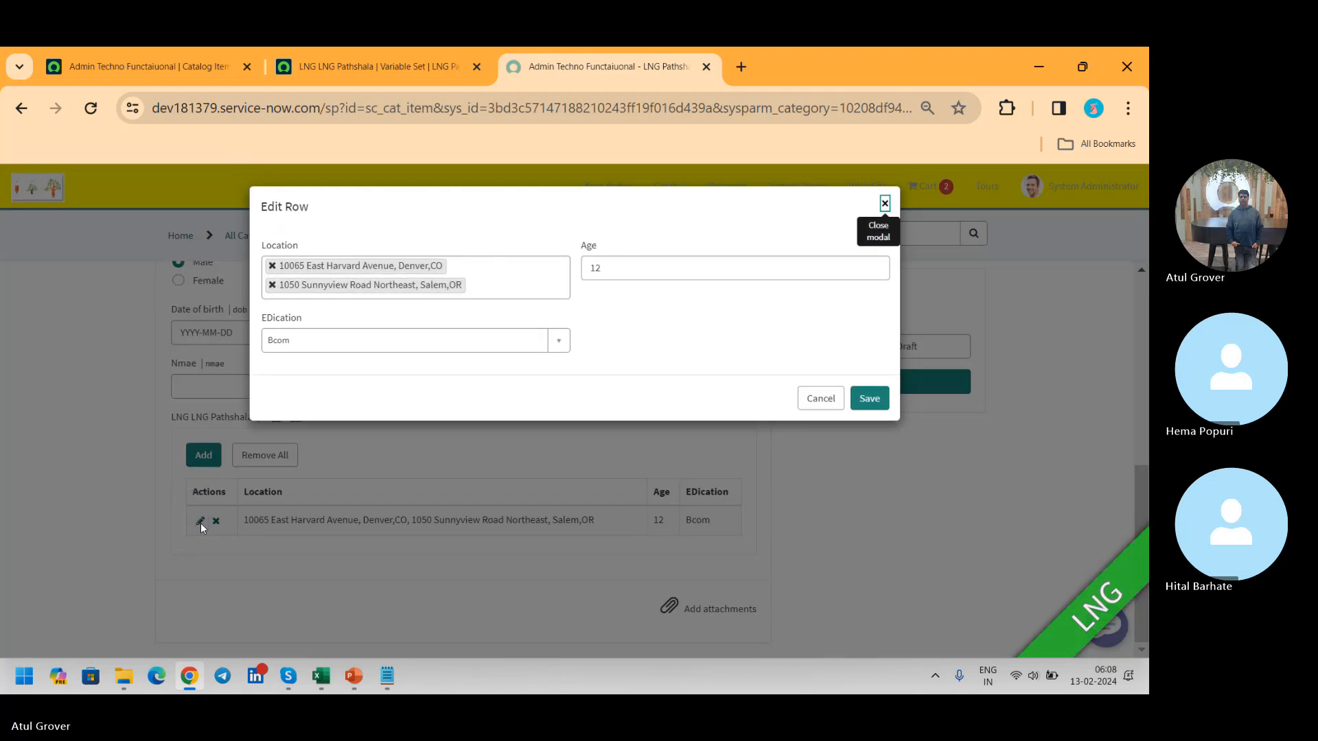
pyautogui.click(821, 397)
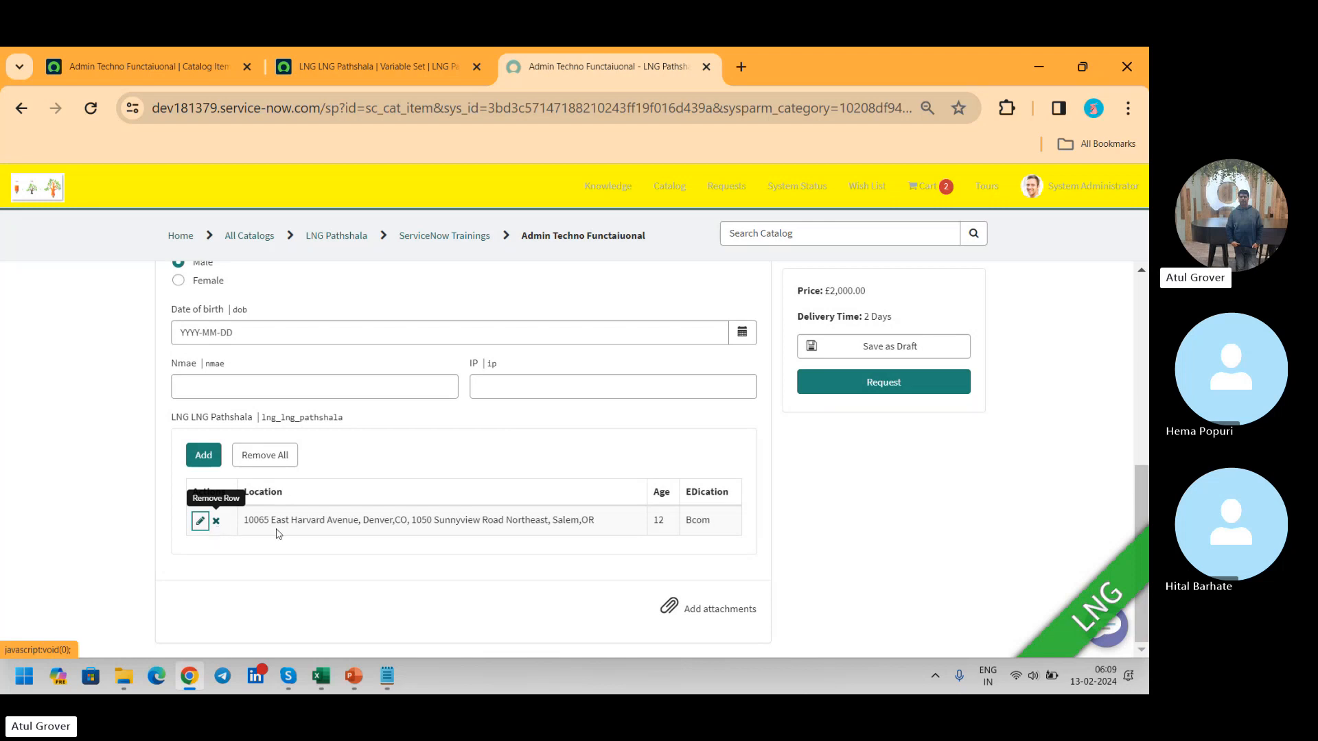
pyautogui.click(280, 461)
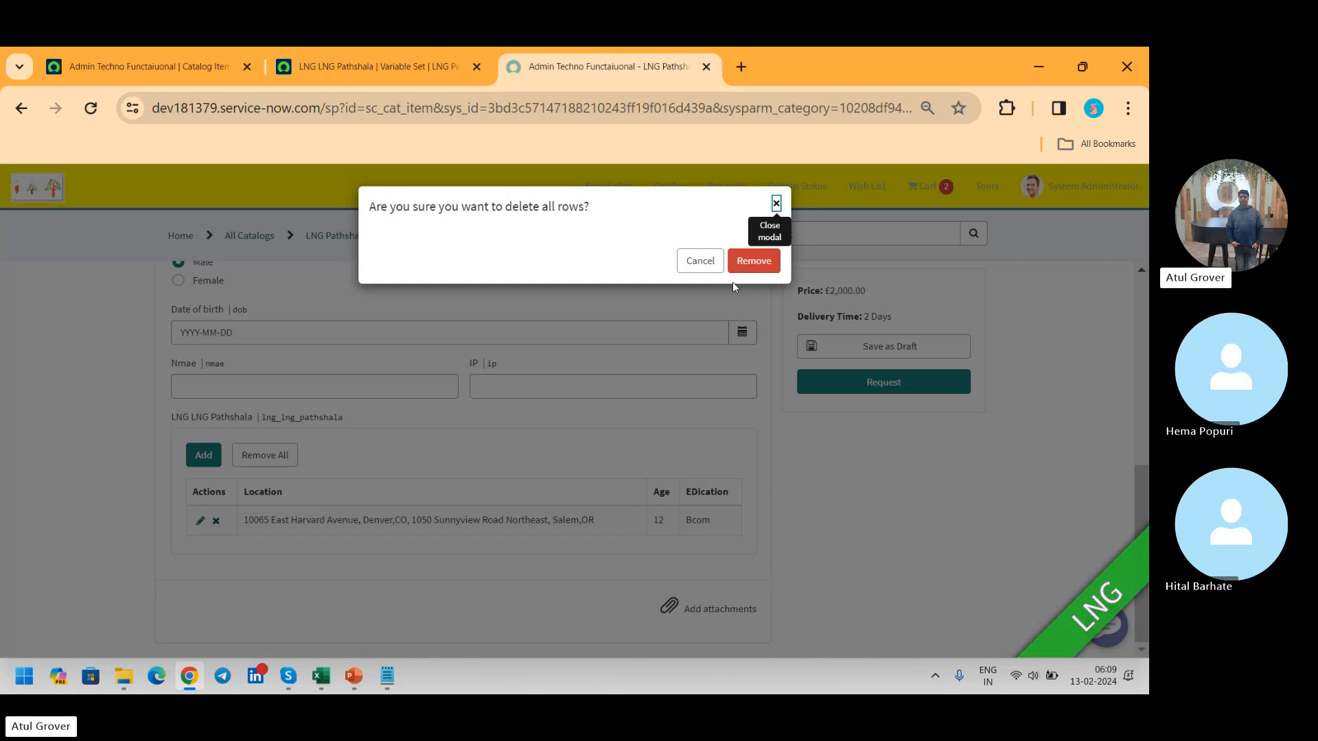
pyautogui.click(700, 261)
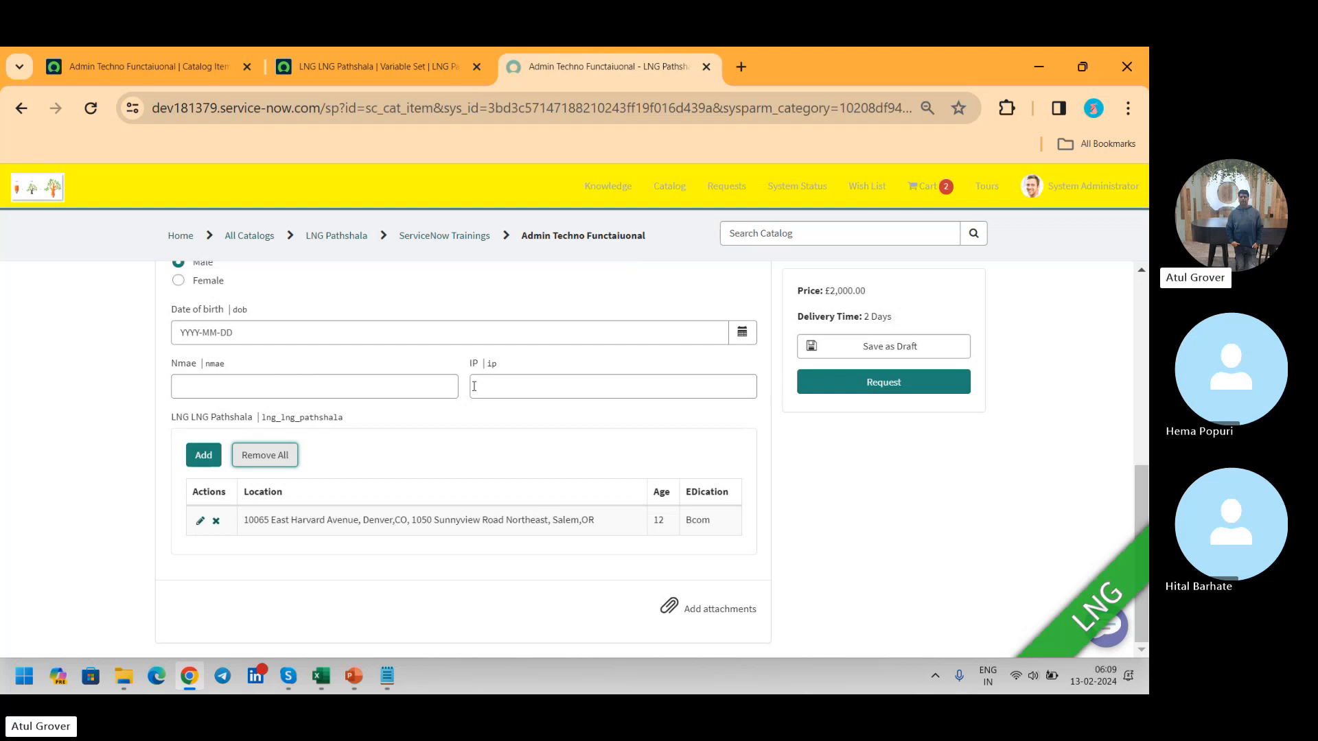
pyautogui.hotkey('alt', 'Tab')
pyautogui.press('Tab')
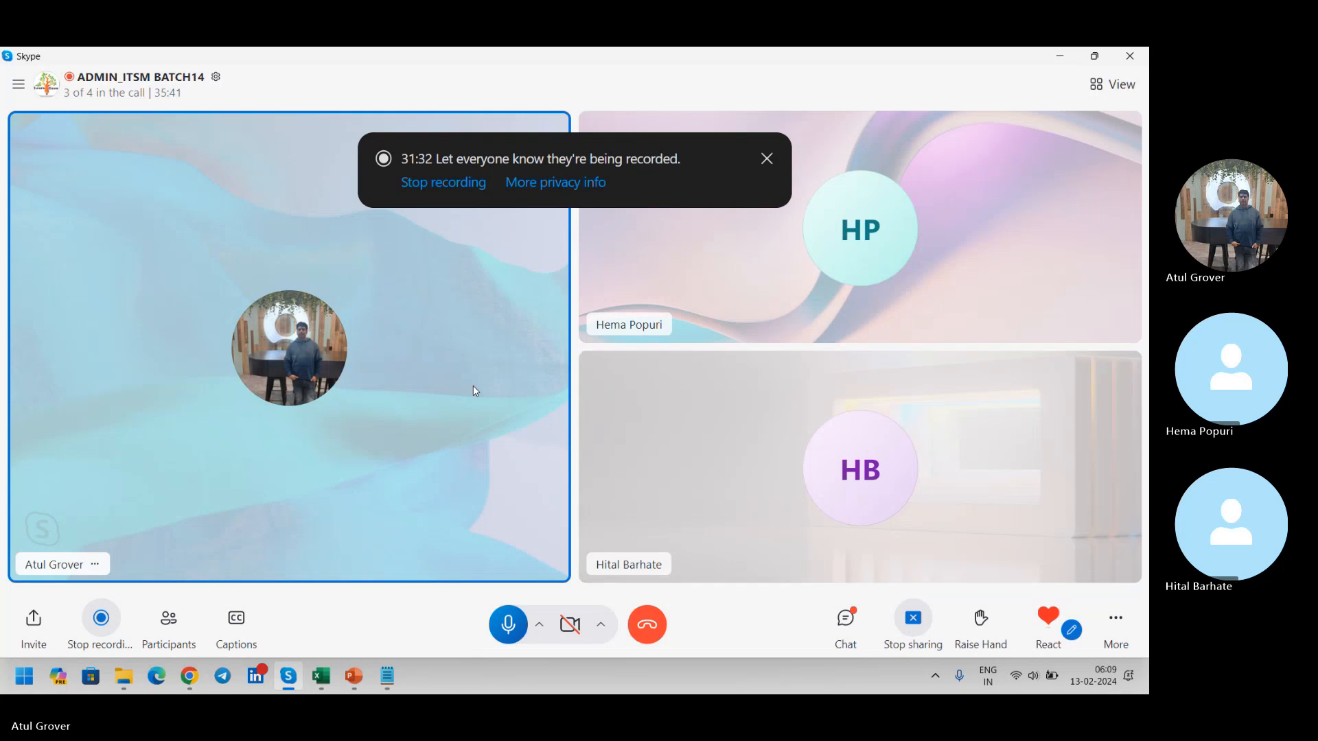
pyautogui.hotkey('alt', 'Tab')
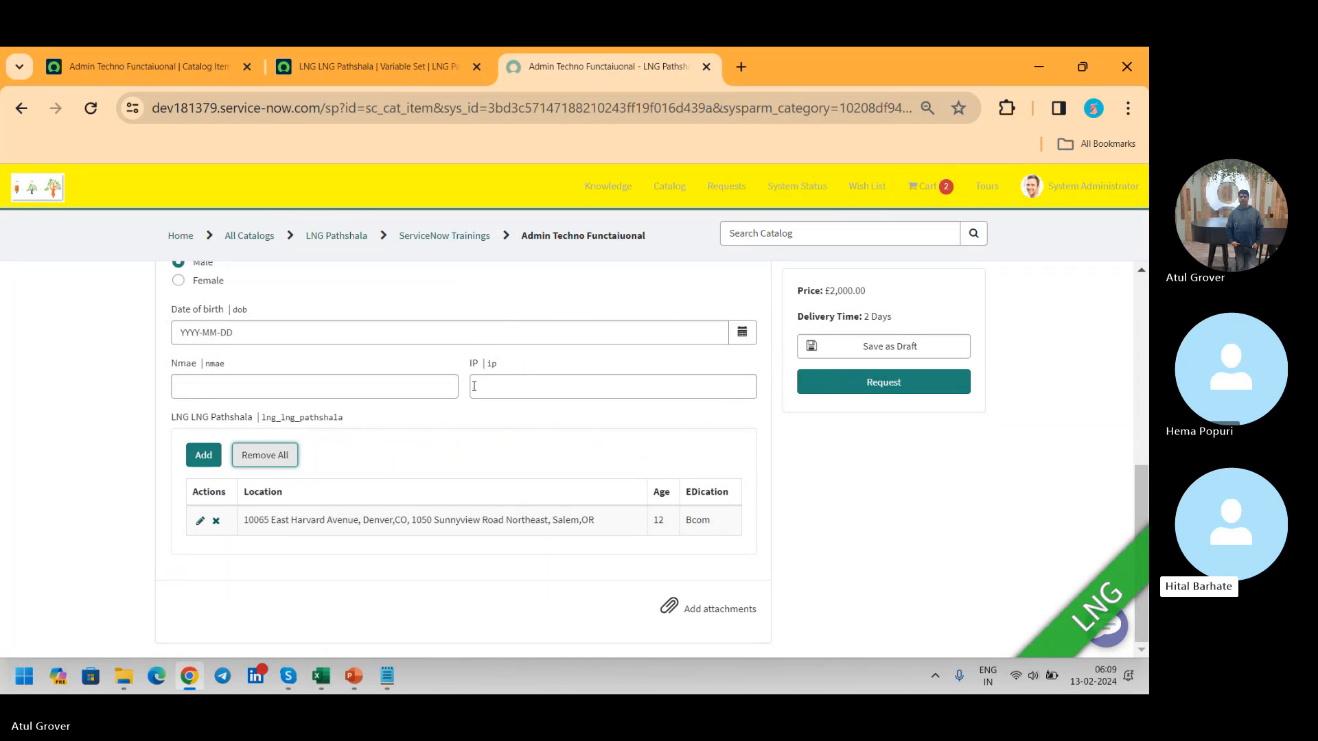
# Step: Open a blank row form for the LNG LNG Pathshala table and close it without adding a row
pyautogui.click(203, 459)
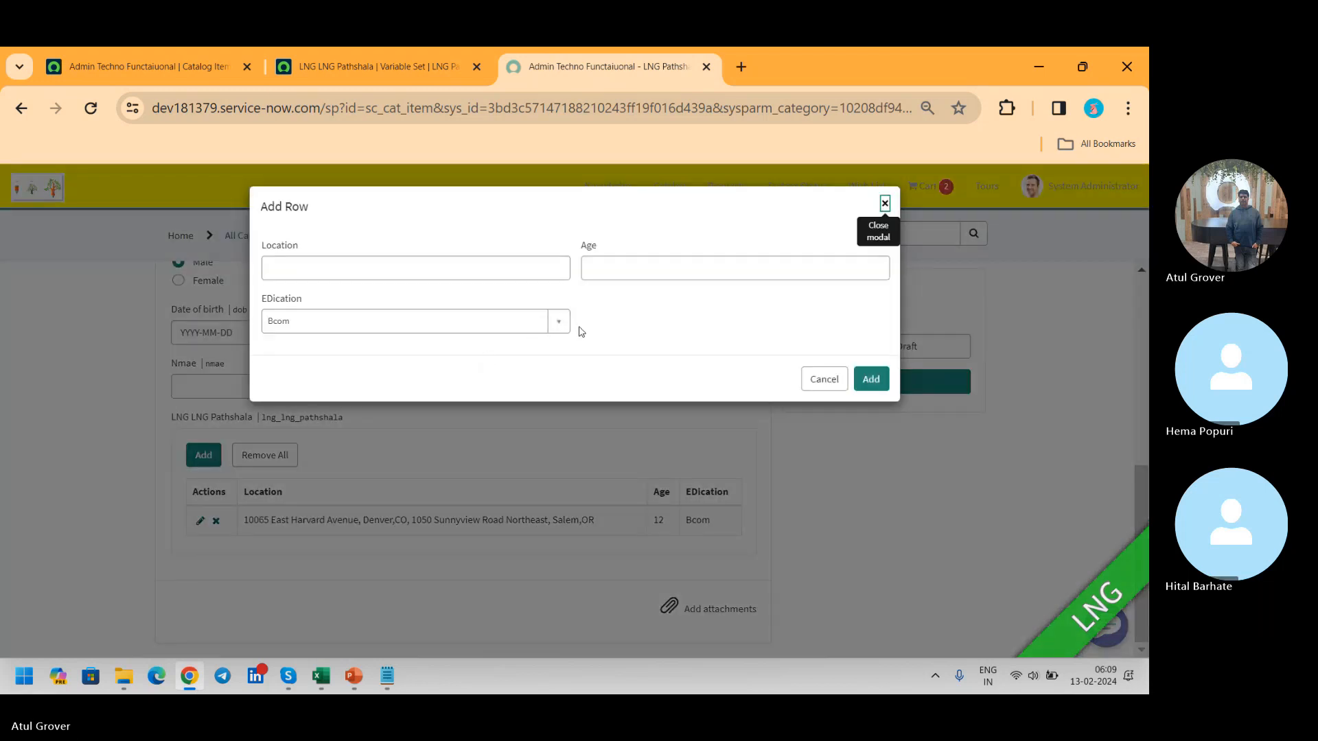
pyautogui.click(885, 203)
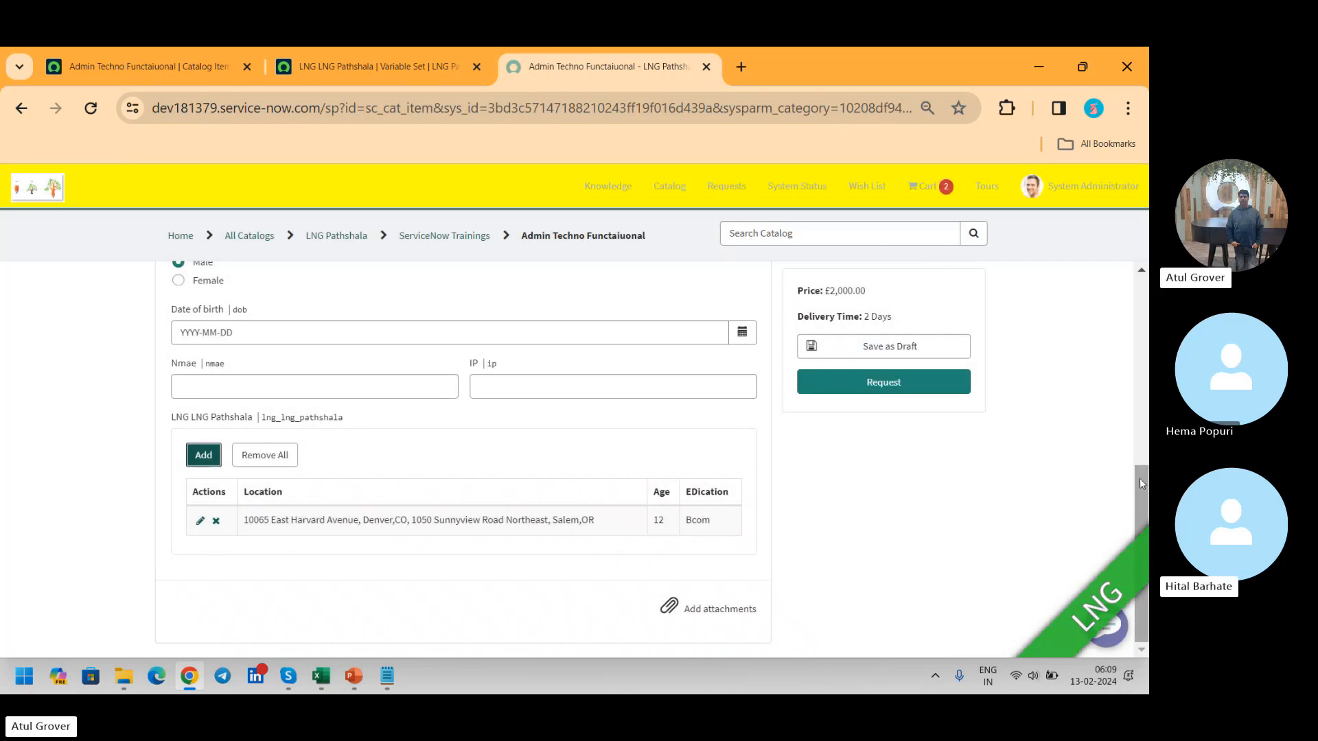
# Step: Start a new variable in the LNG LNG Pathshala variable set and view the available variable types
pyautogui.moveTo(1138, 480); pyautogui.dragTo(1137, 467)
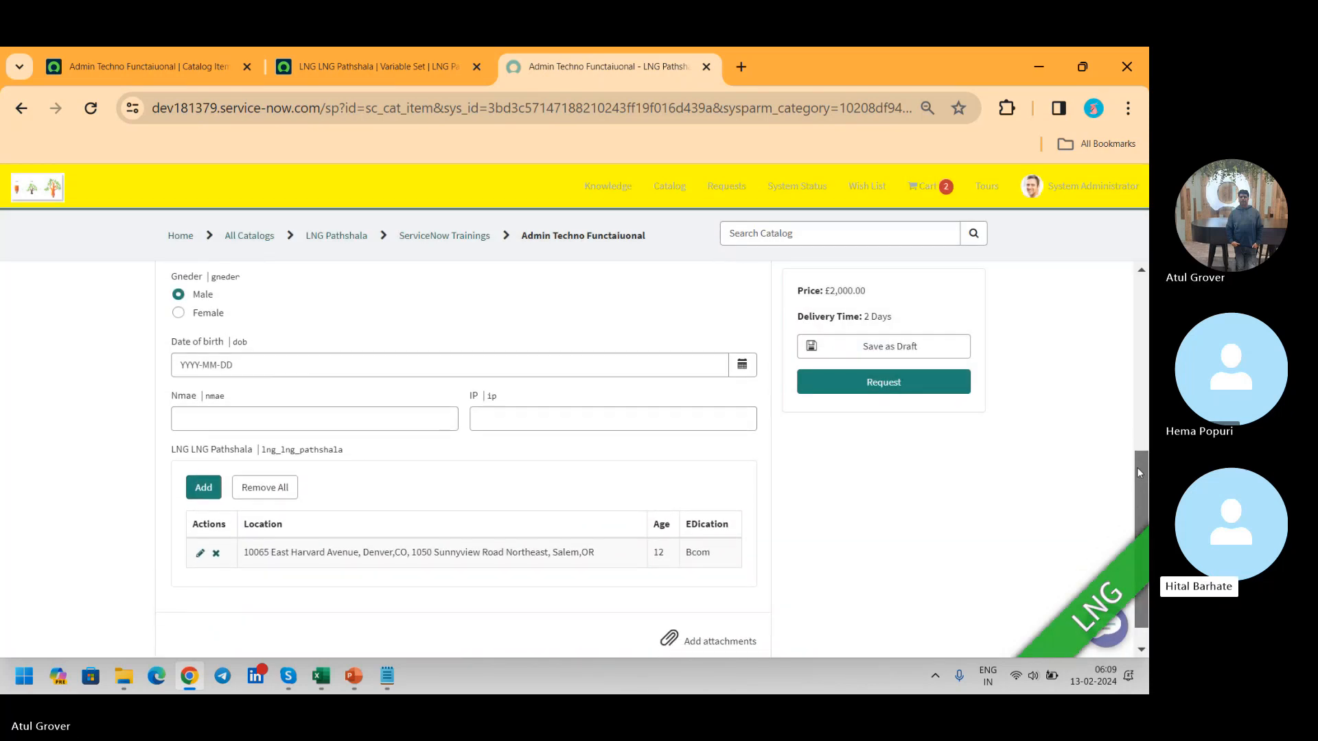
pyautogui.click(359, 71)
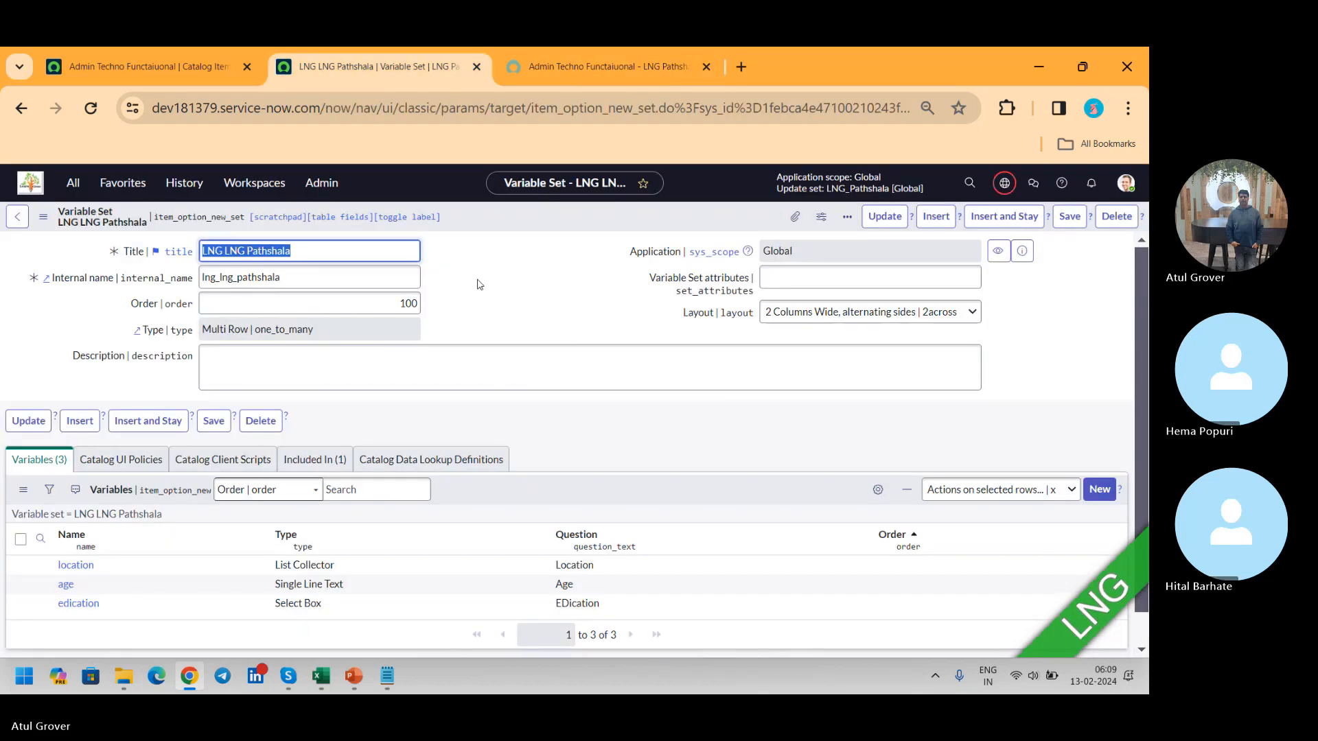
pyautogui.click(1101, 489)
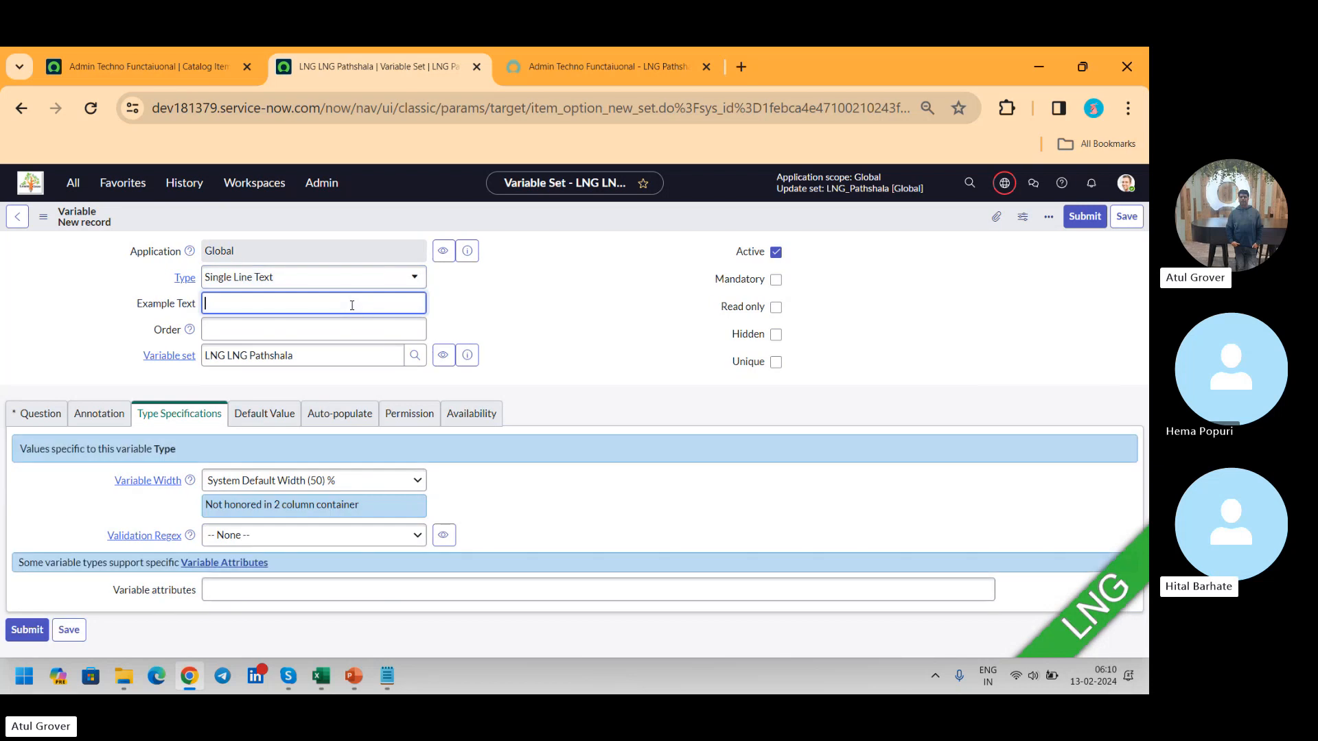
pyautogui.click(362, 276)
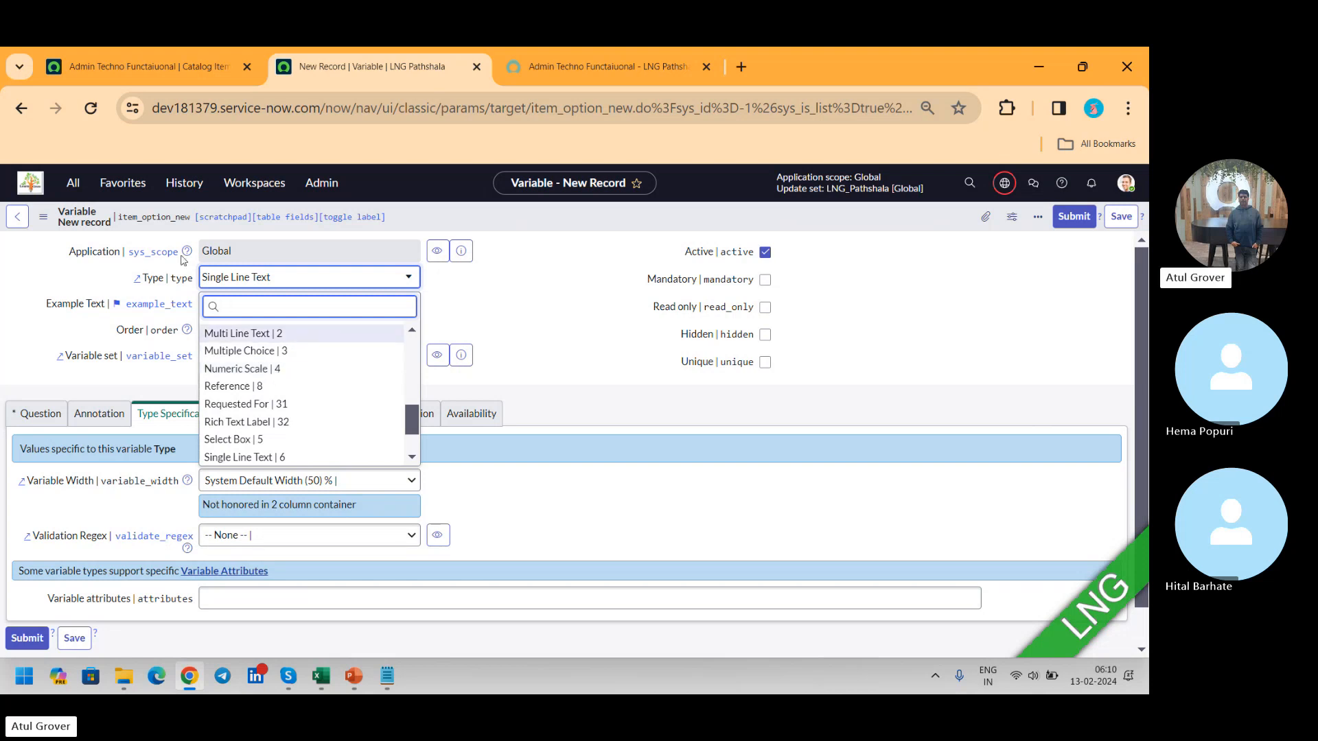
pyautogui.click(159, 280)
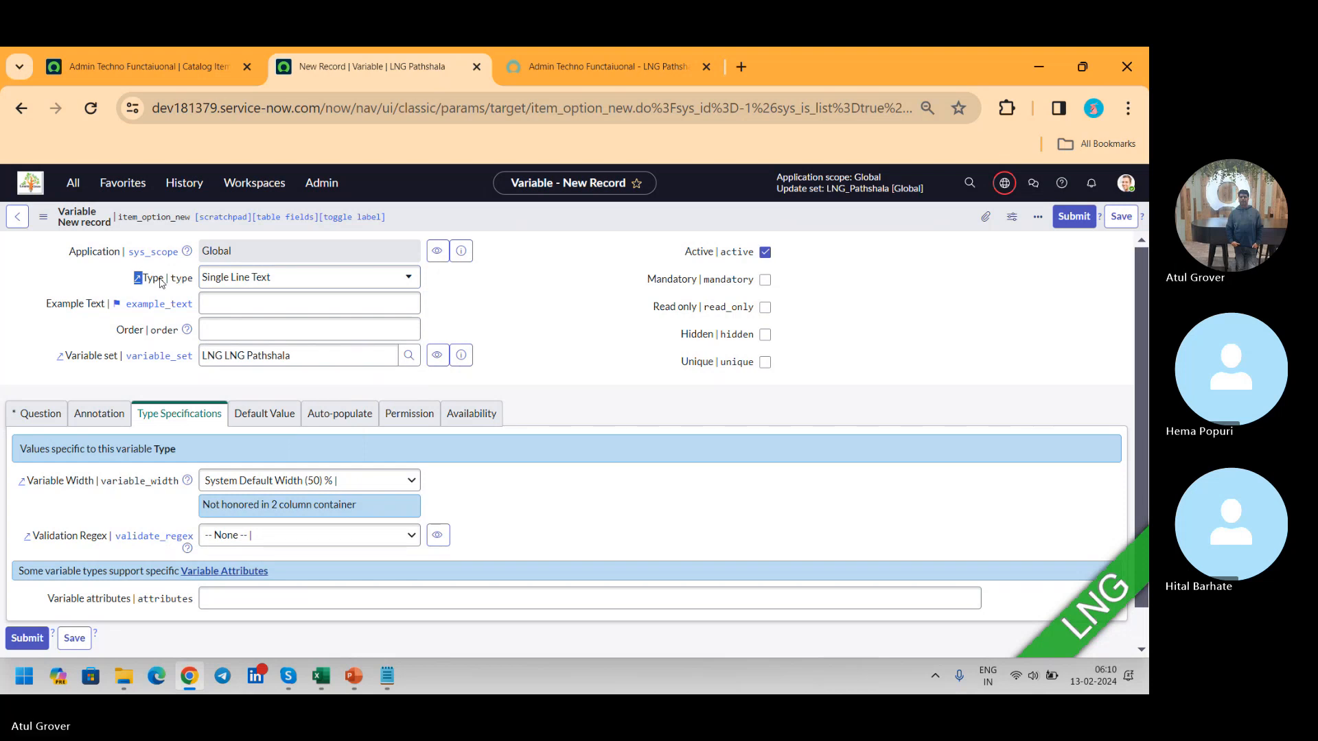
# Step: Try to bring up the configuration options for the new variable's Type field, and review its list of types with their values
pyautogui.rightClick(182, 287)
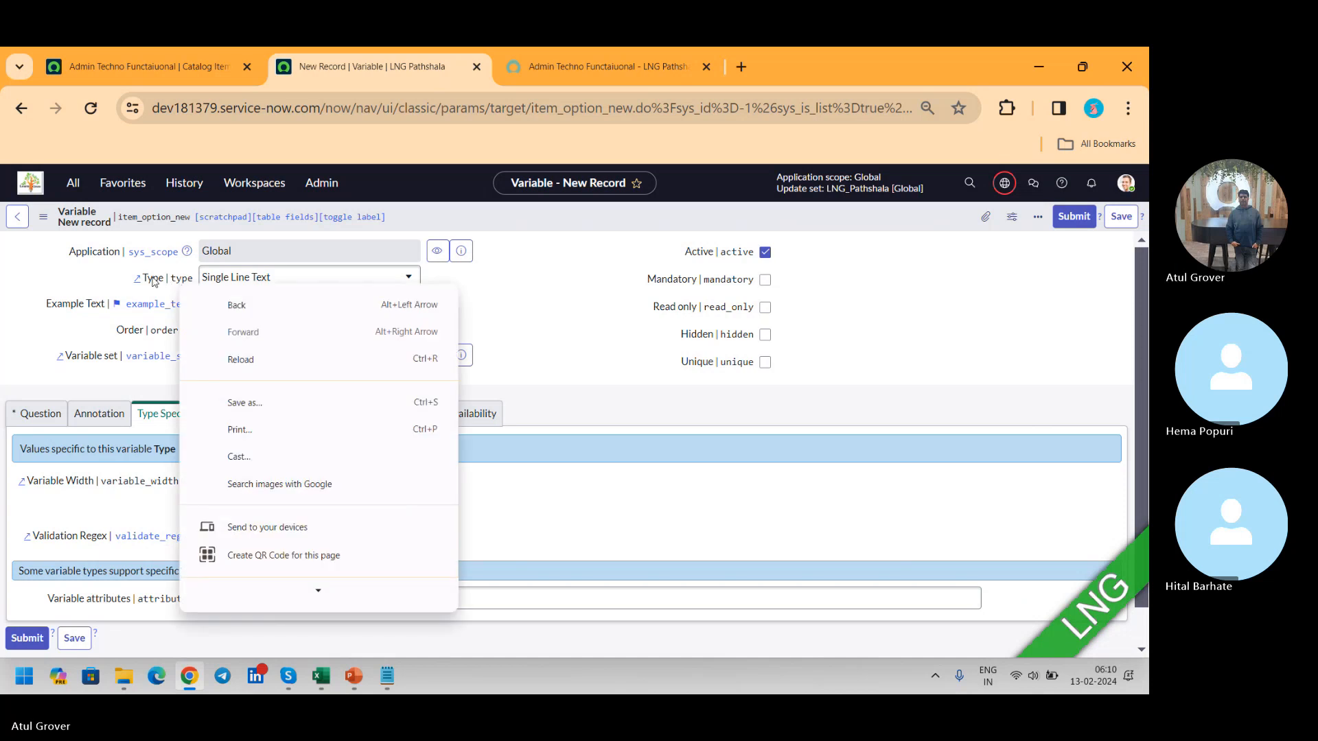
pyautogui.click(154, 283)
pyautogui.rightClick(154, 282)
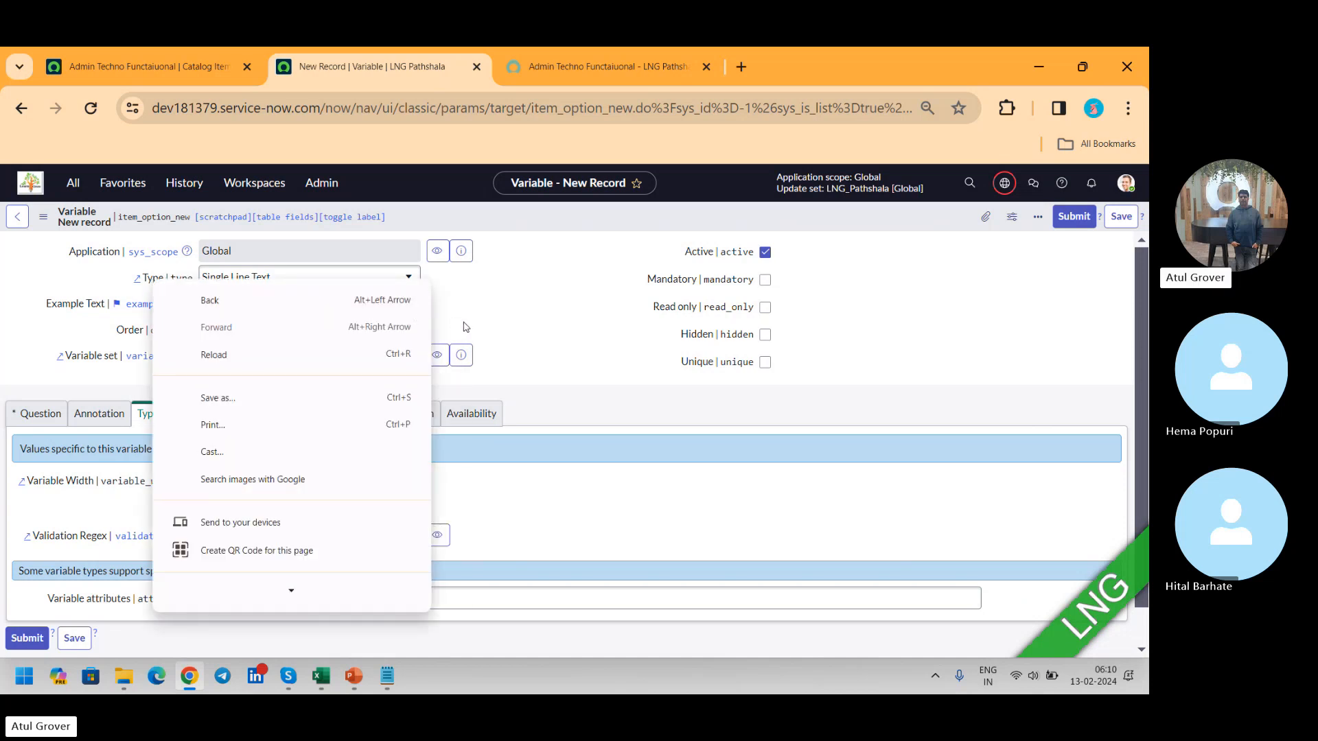
pyautogui.click(154, 283)
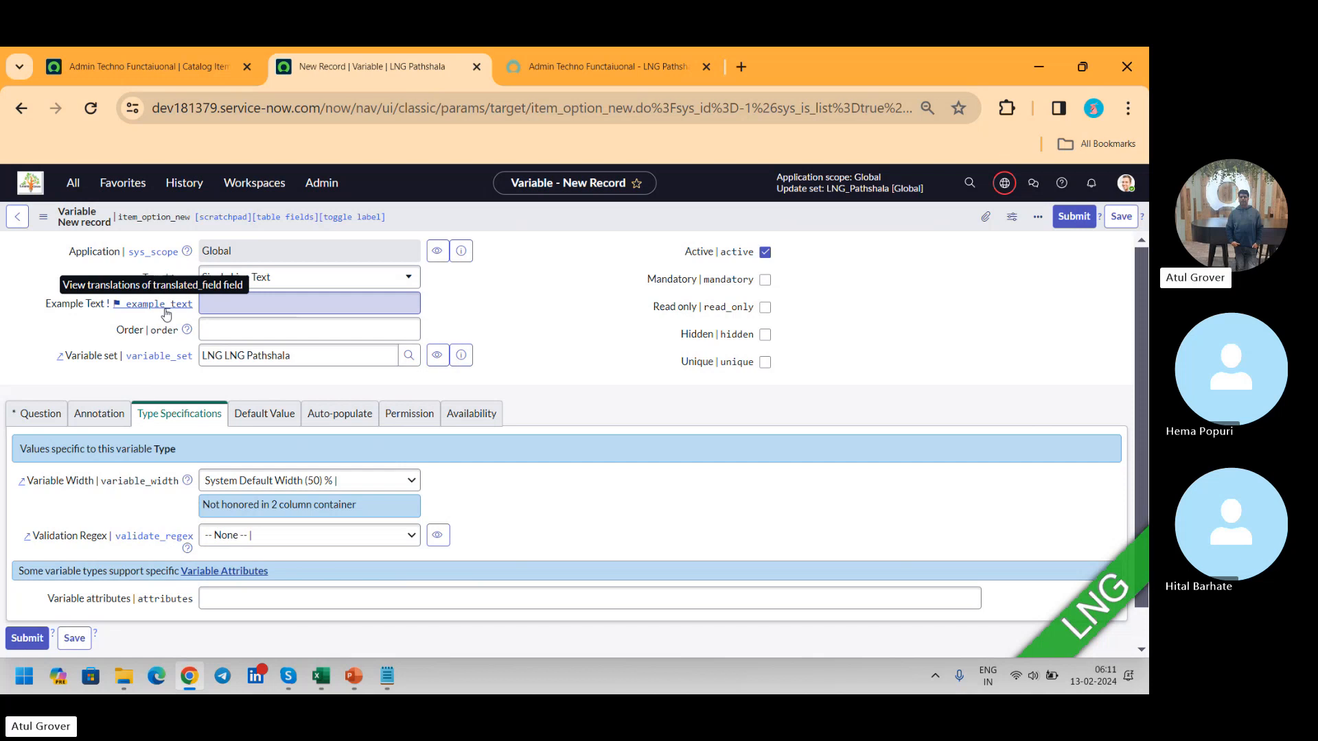
pyautogui.click(310, 287)
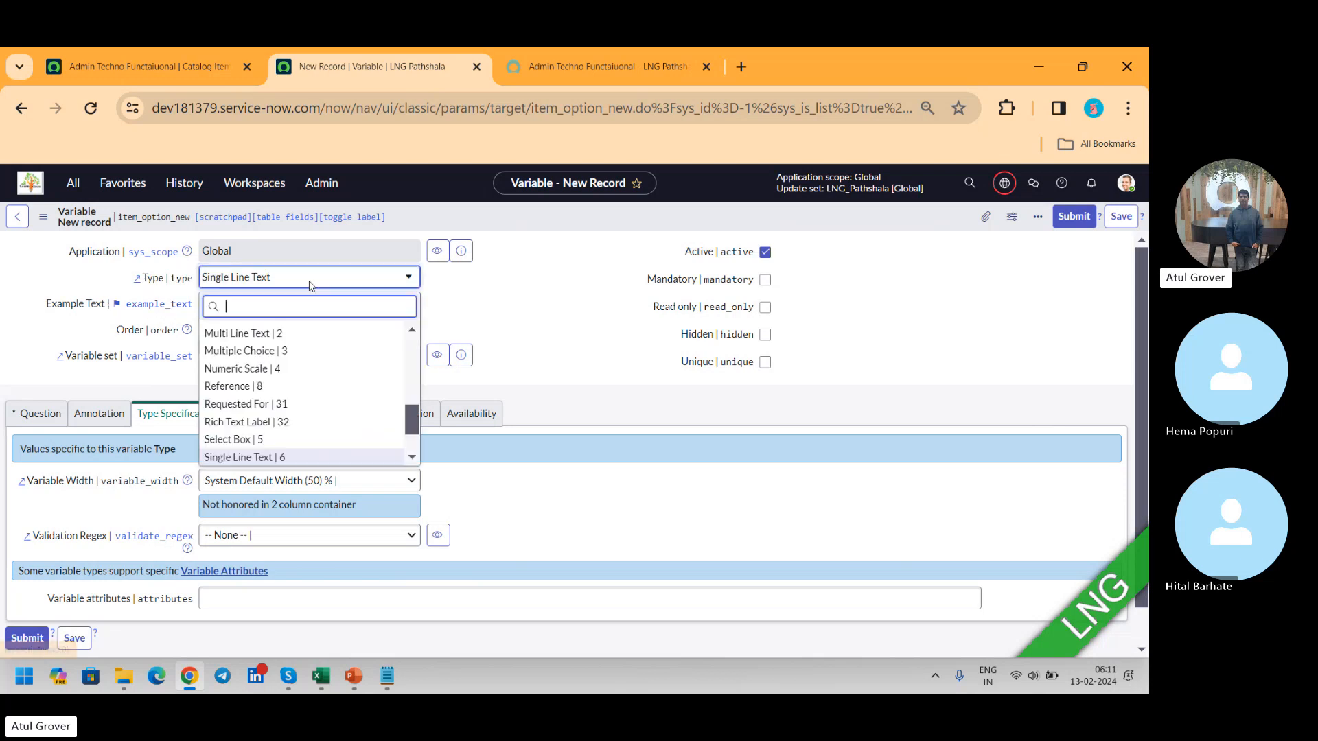
pyautogui.scroll(1, 277, 406)
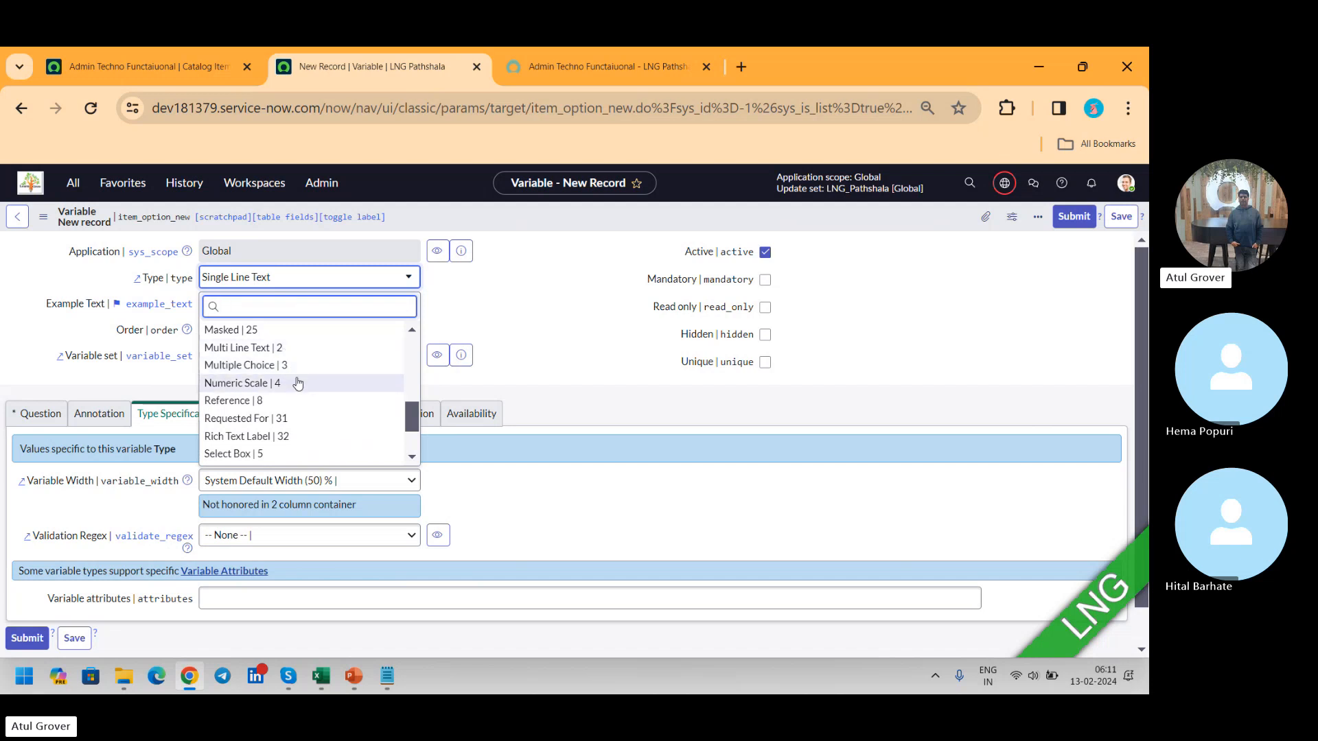
# Step: Open the dev instance in a new browser tab and bring up a blank incident form
pyautogui.click(745, 65)
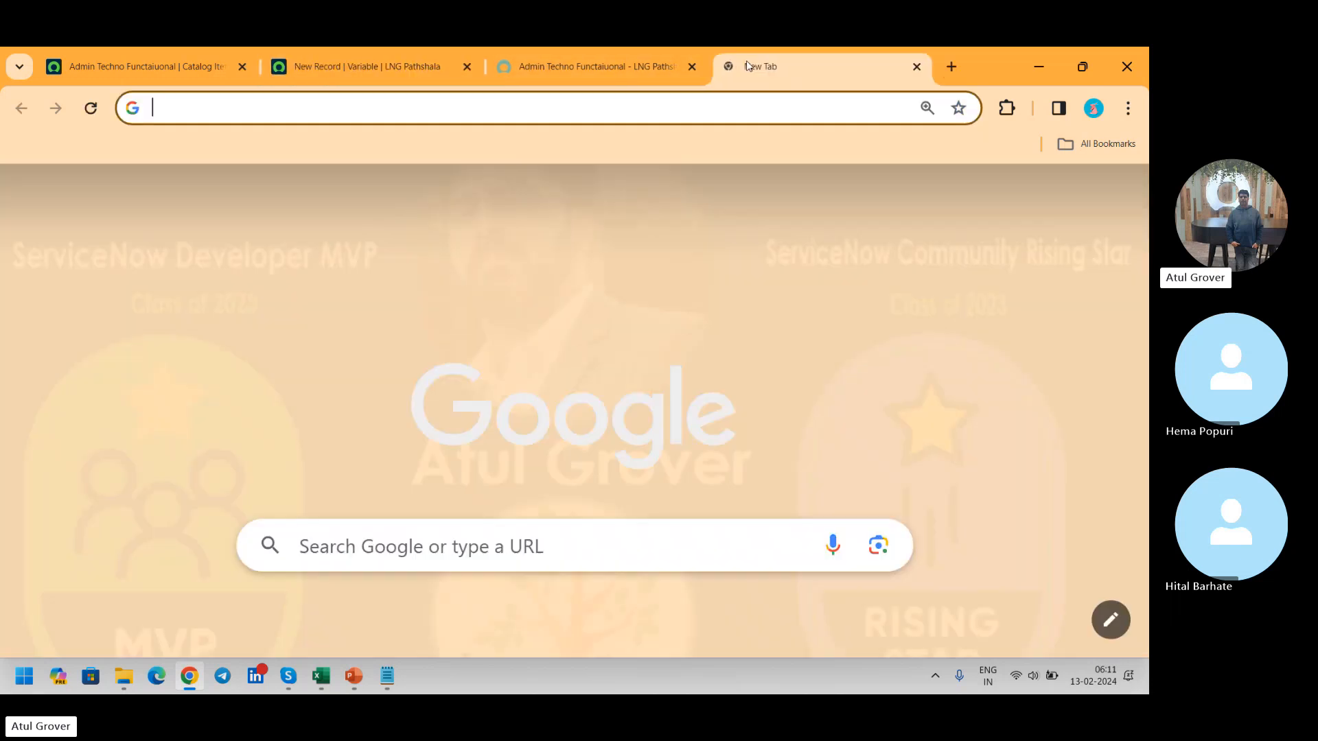
pyautogui.write('dev')
pyautogui.press('Return')
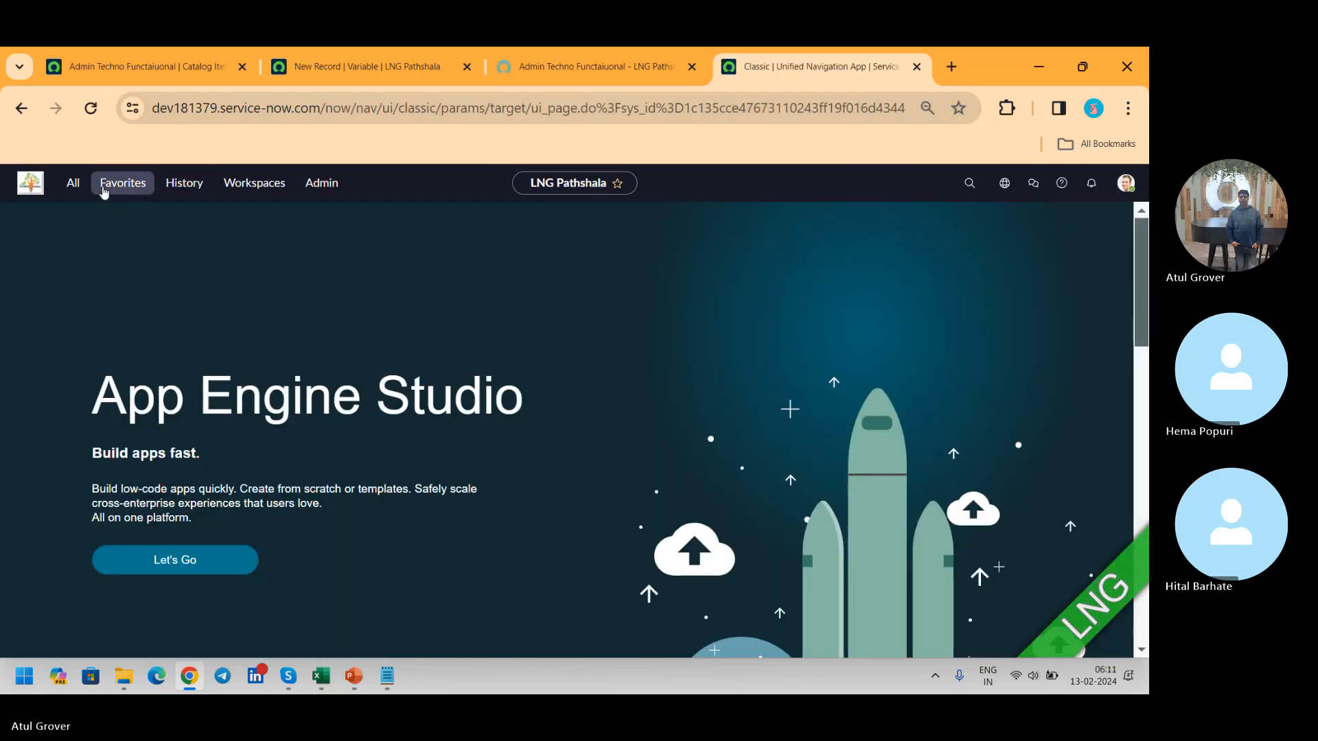
pyautogui.click(73, 183)
pyautogui.write('in')
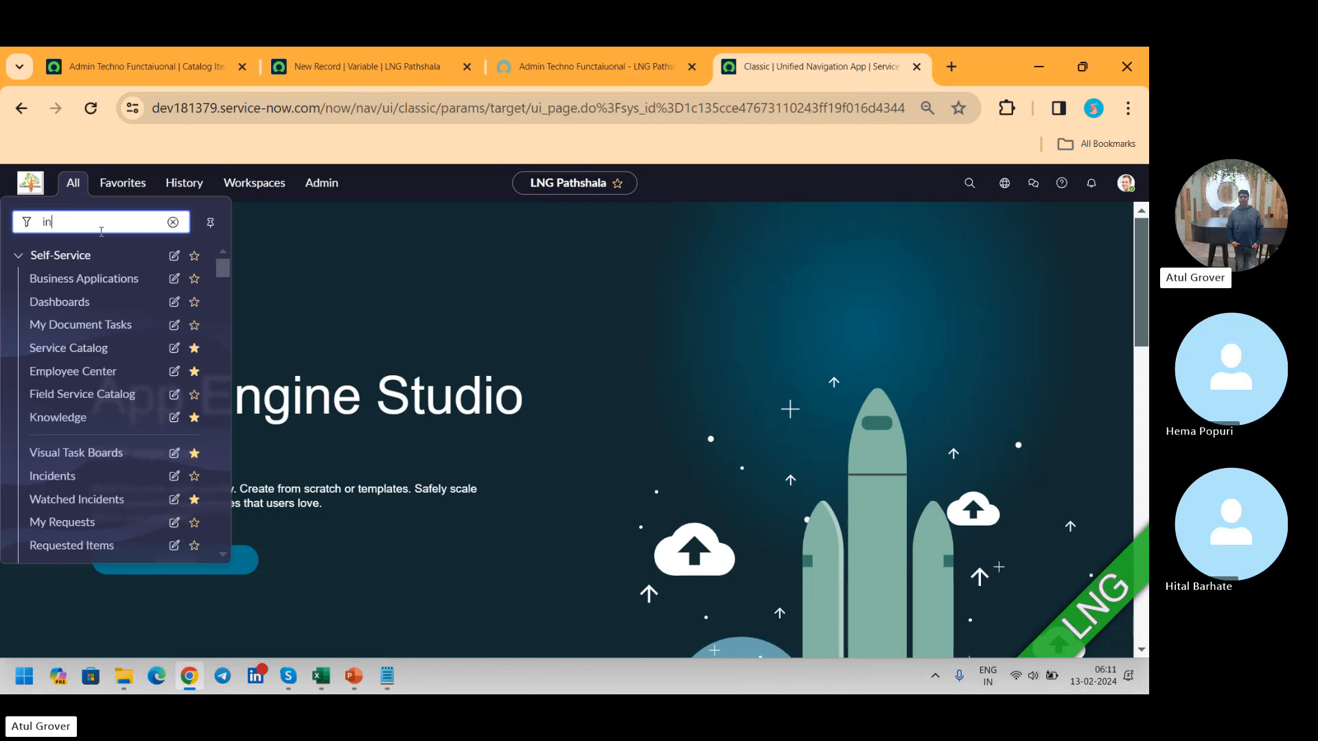
pyautogui.write('ci')
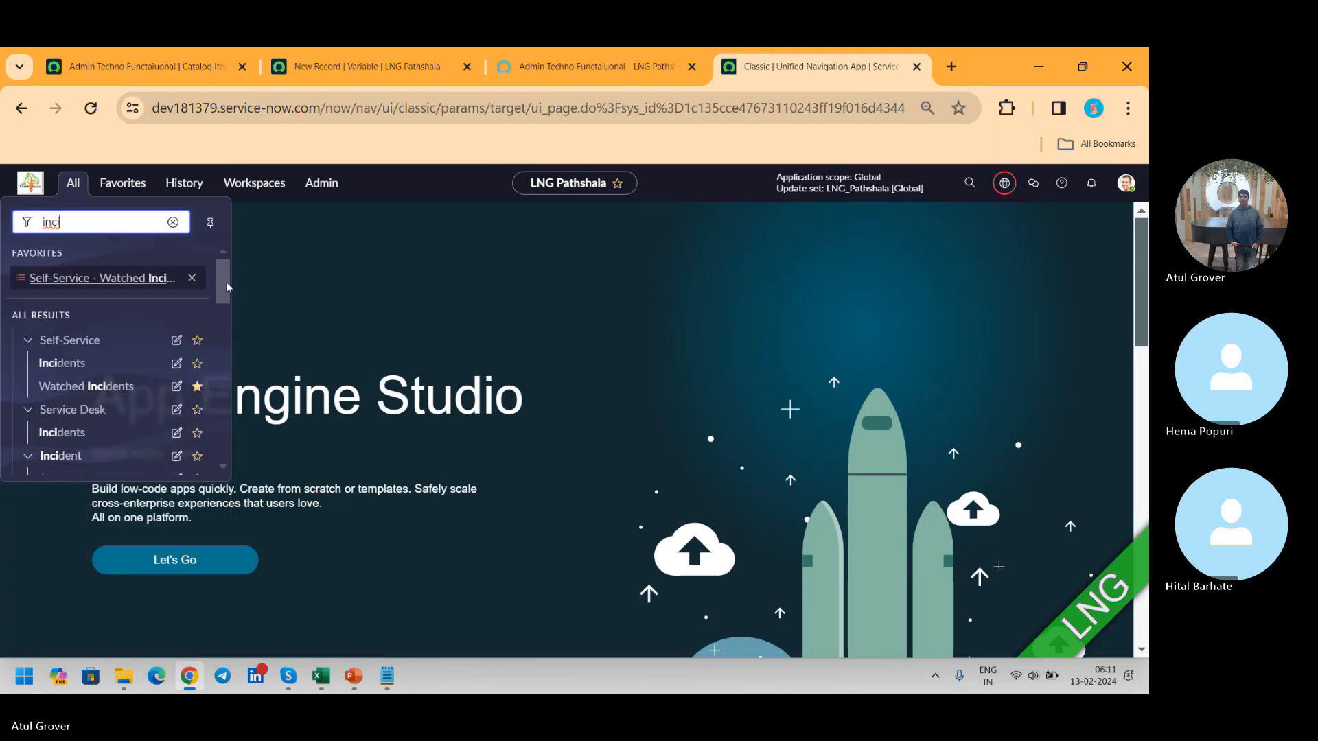
pyautogui.moveTo(225, 282); pyautogui.dragTo(222, 306)
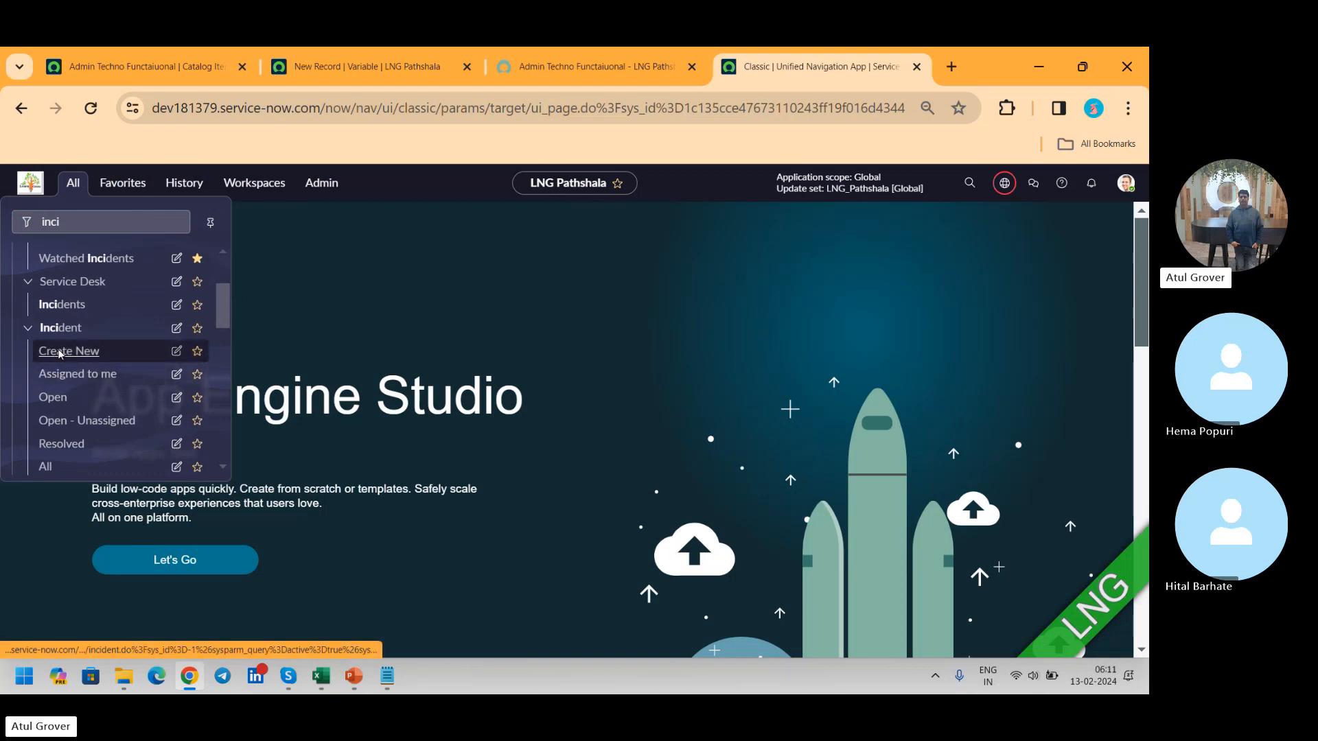
pyautogui.click(63, 351)
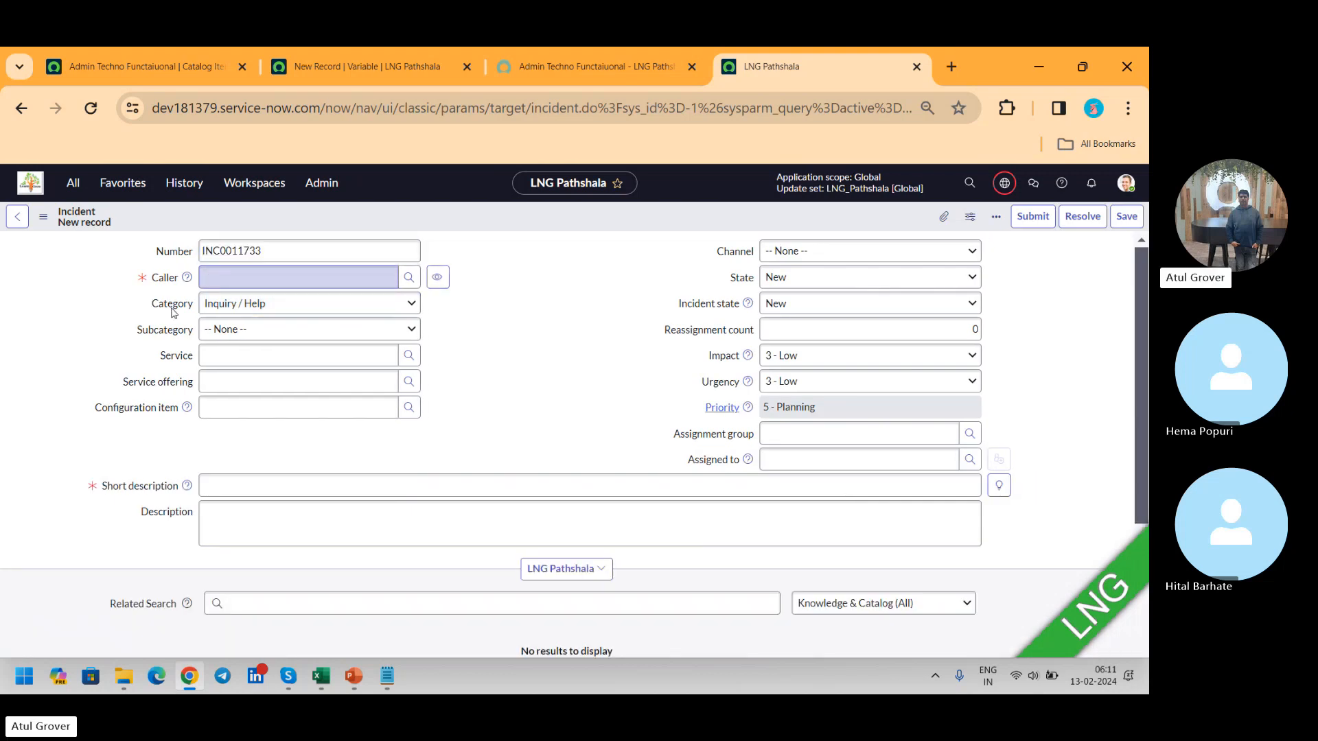
# Step: View the choice configuration of the incident Category field and return to the incident form
pyautogui.doubleClick(173, 313)
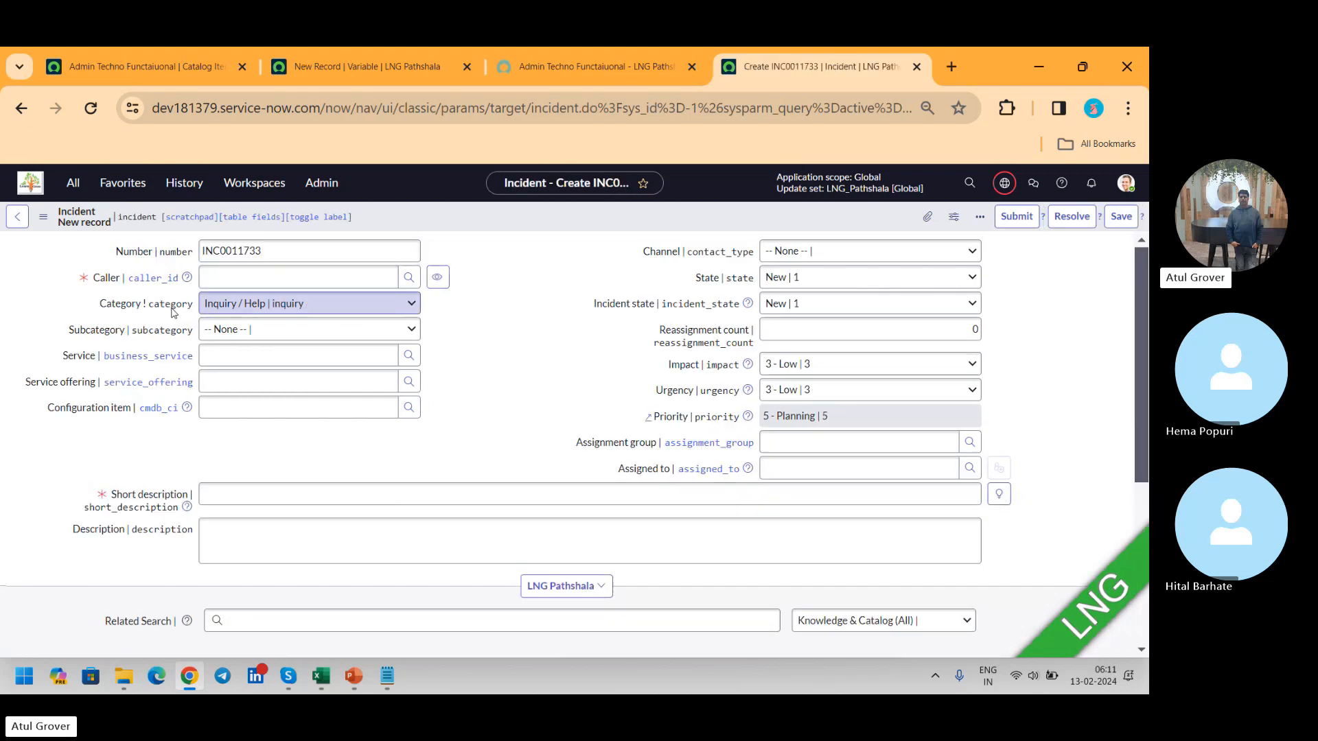
pyautogui.rightClick(110, 307)
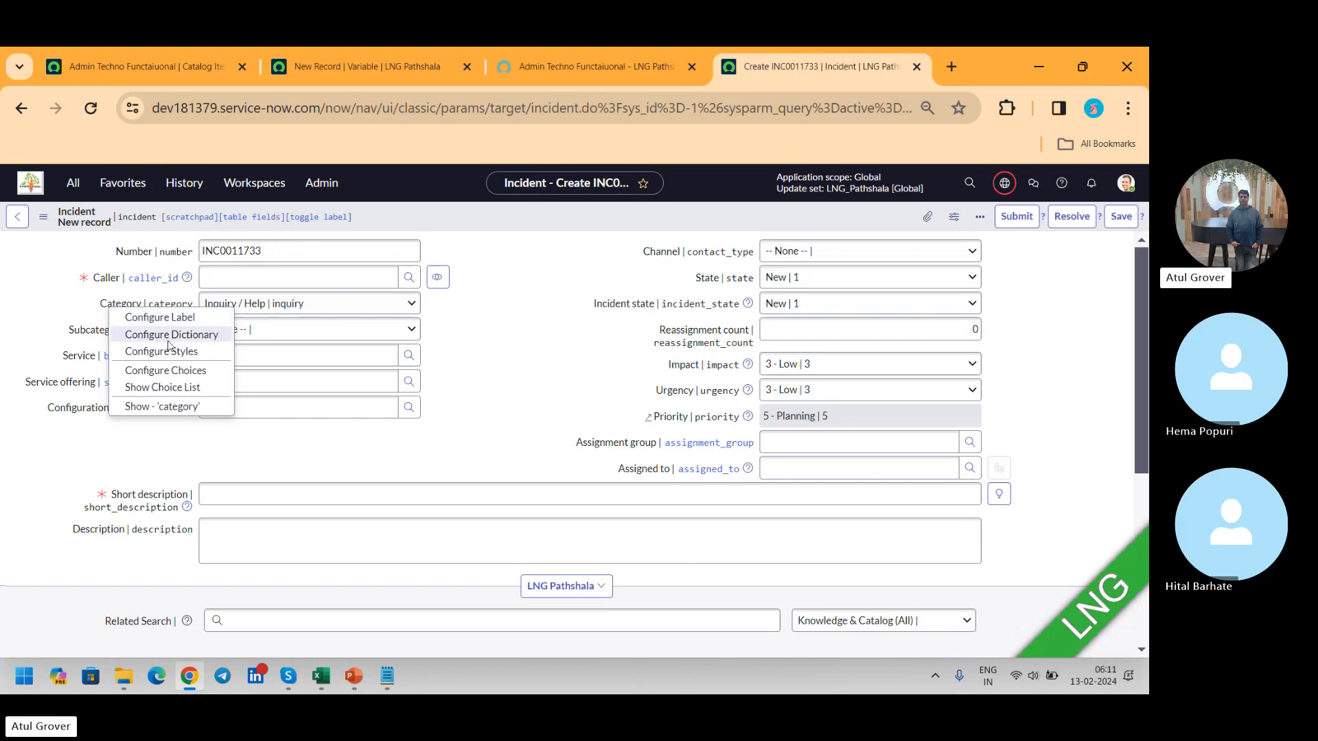
pyautogui.click(166, 370)
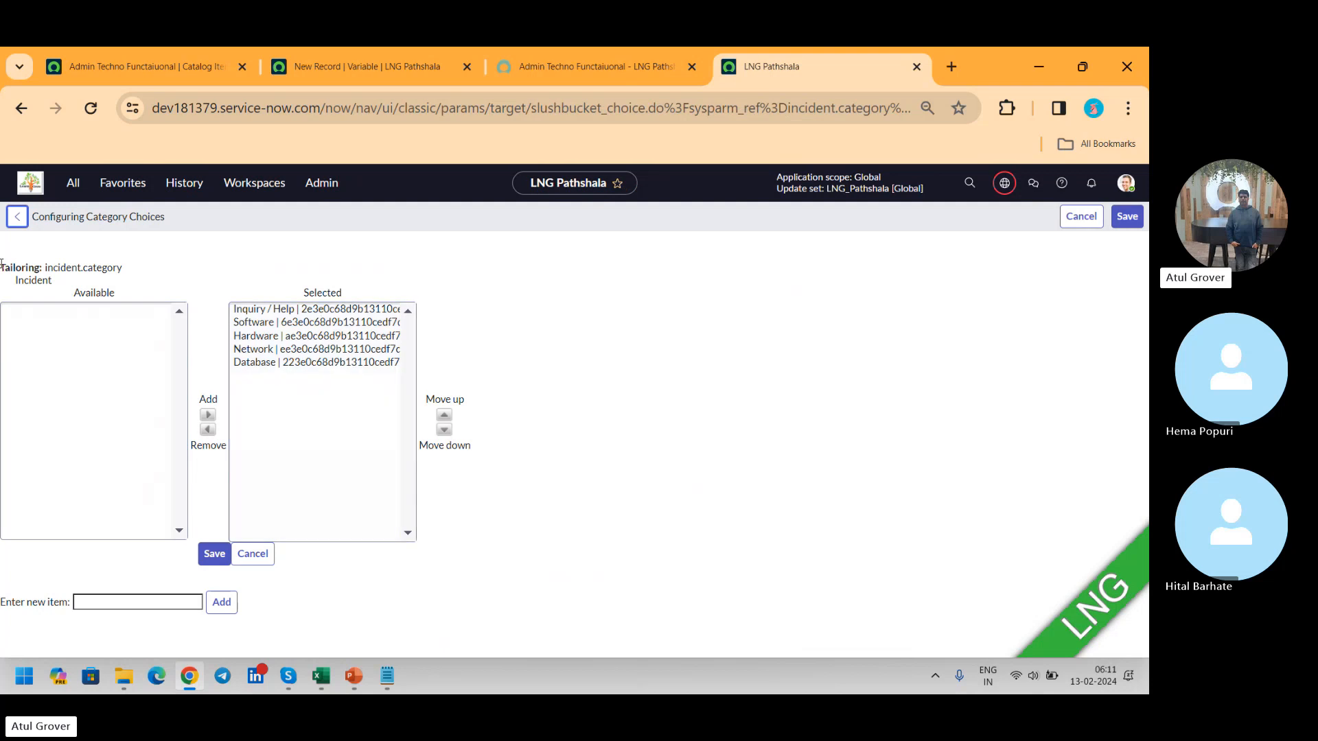
pyautogui.click(21, 108)
# Step: Examine the labels and values in the Category field's dictionary entry choices, returning to the incident form when done
pyautogui.rightClick(134, 304)
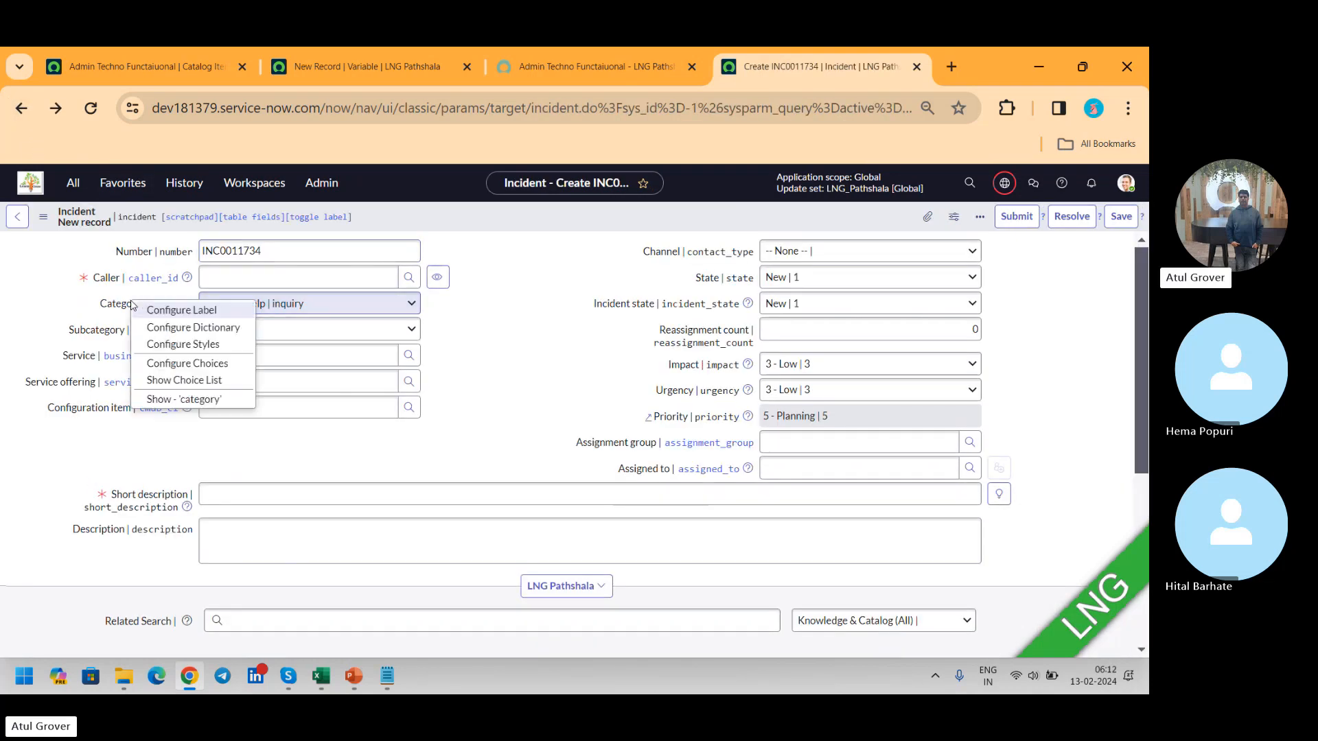
pyautogui.click(188, 334)
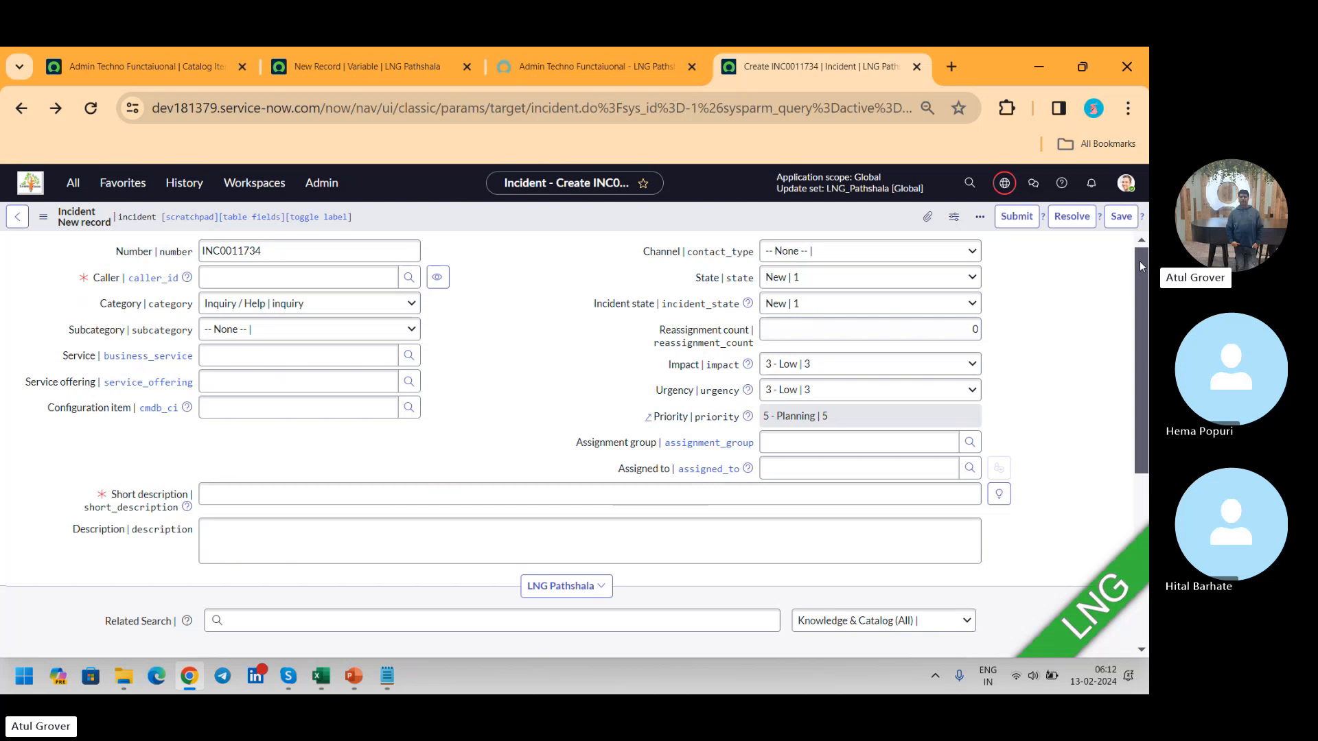
pyautogui.moveTo(1141, 267); pyautogui.dragTo(1139, 470)
pyautogui.click(119, 477)
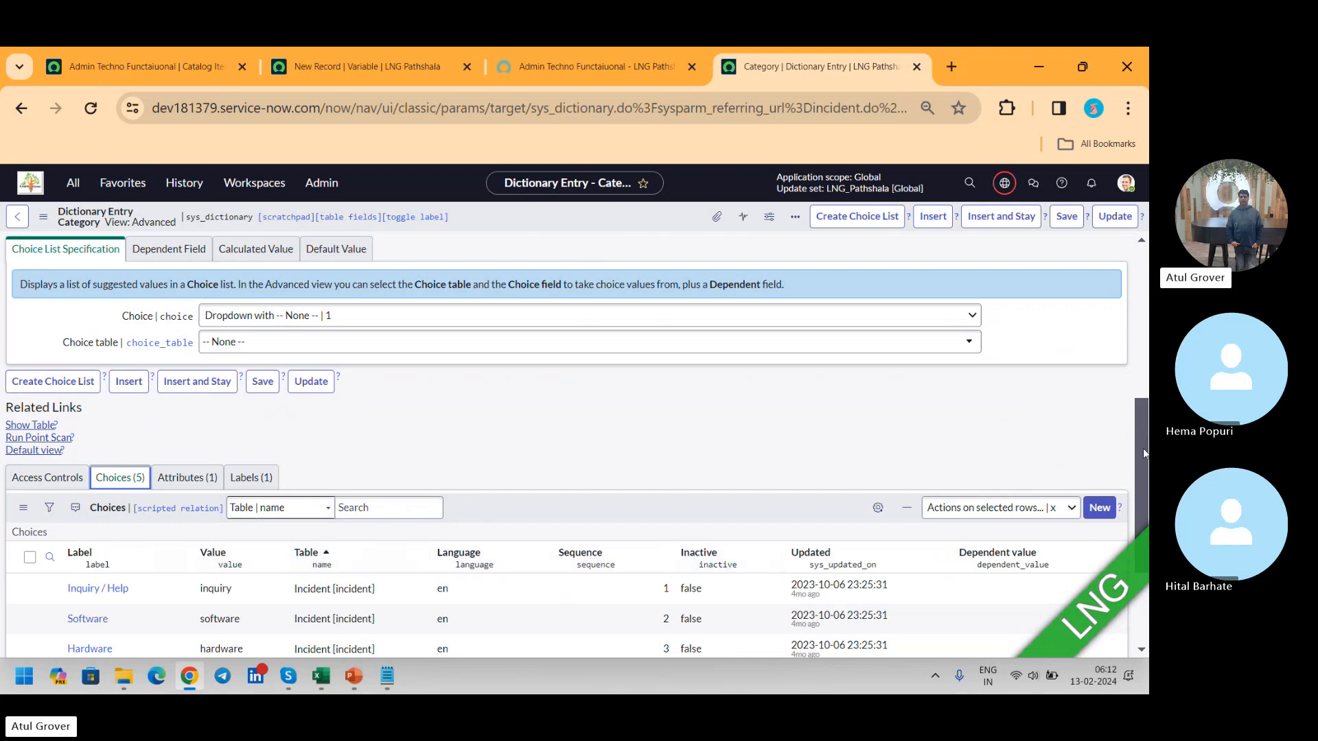
pyautogui.scroll(-3, 1145, 443)
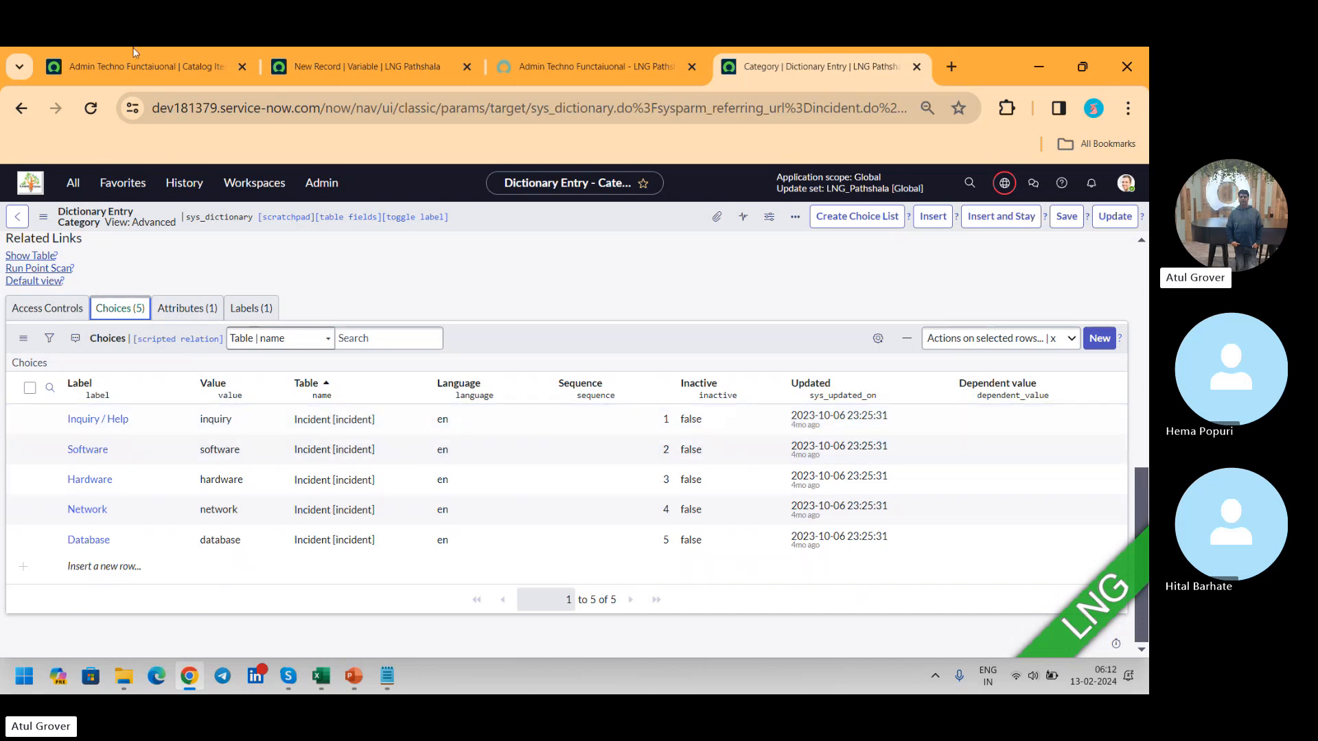
pyautogui.click(19, 110)
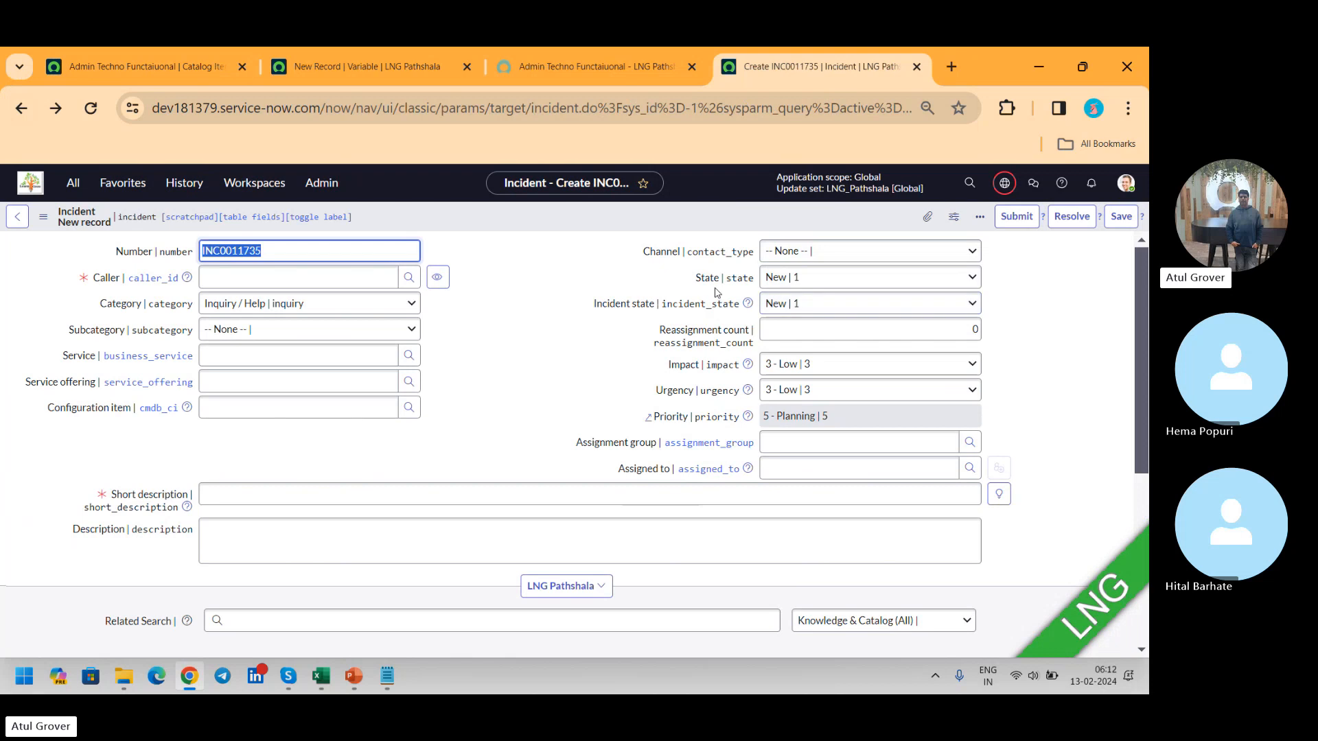
# Step: Open the dictionary entry of the incident State field and examine the choice values defined for each table
pyautogui.rightClick(713, 288)
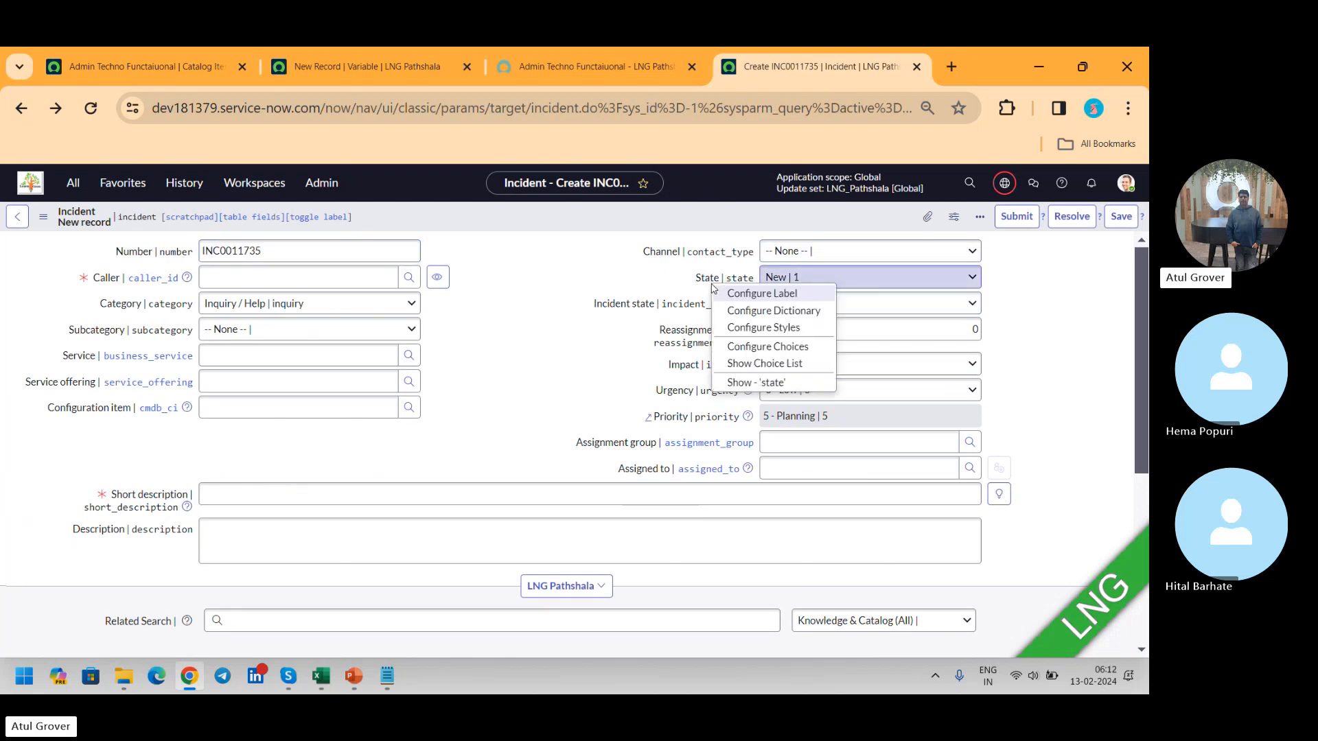
pyautogui.click(771, 313)
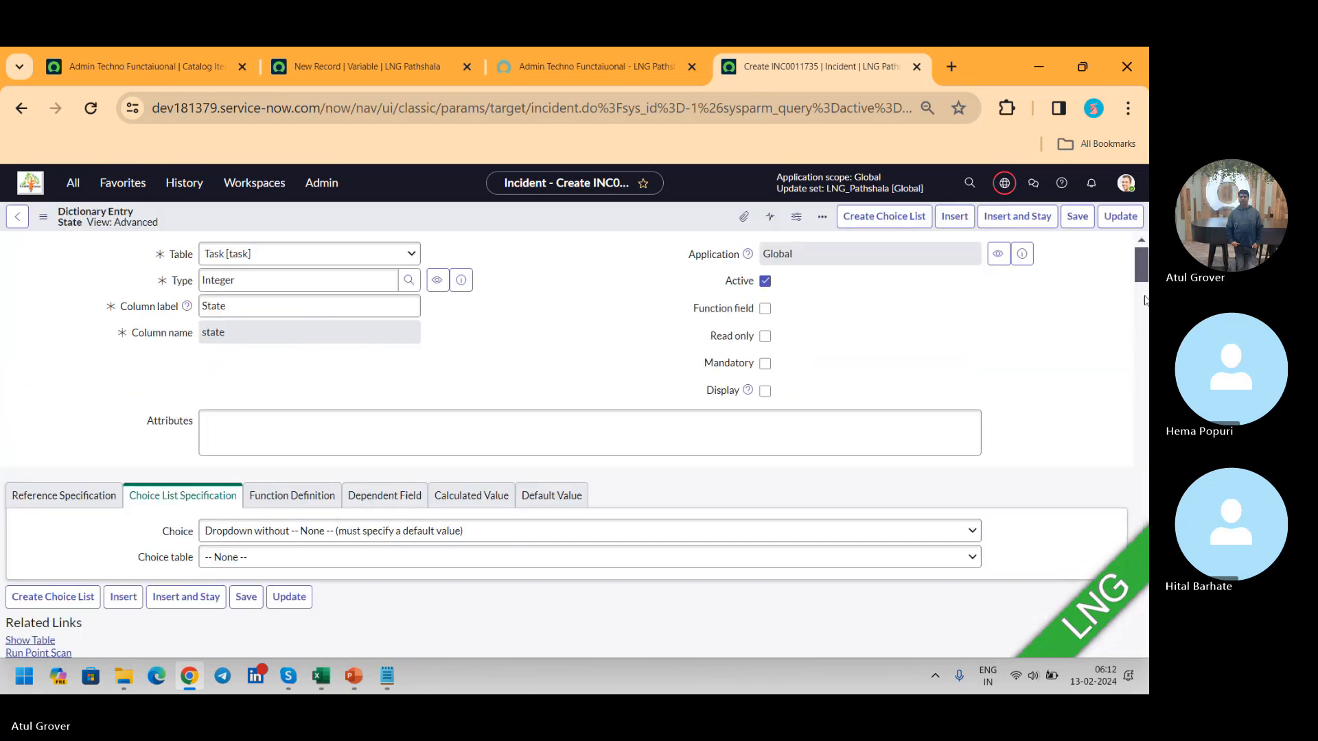
pyautogui.moveTo(1144, 267); pyautogui.dragTo(1147, 420)
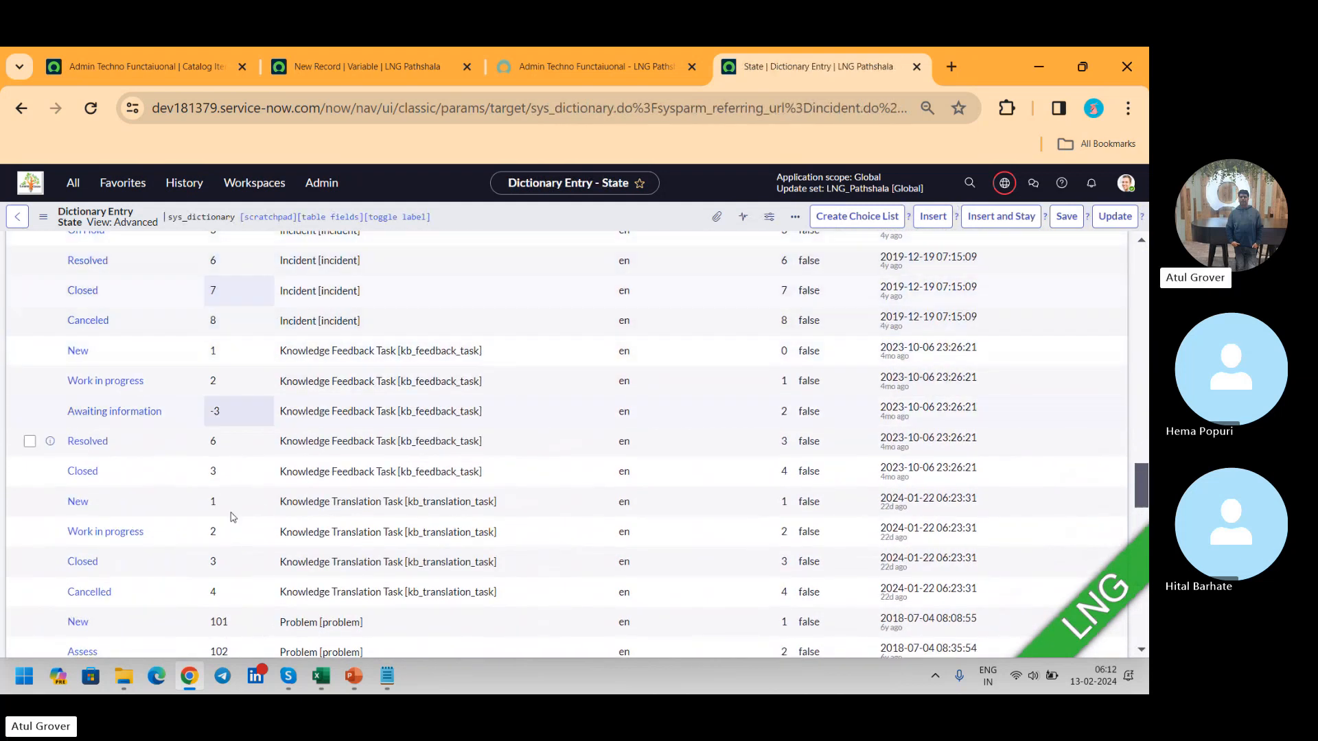
pyautogui.moveTo(1141, 484); pyautogui.dragTo(1145, 337)
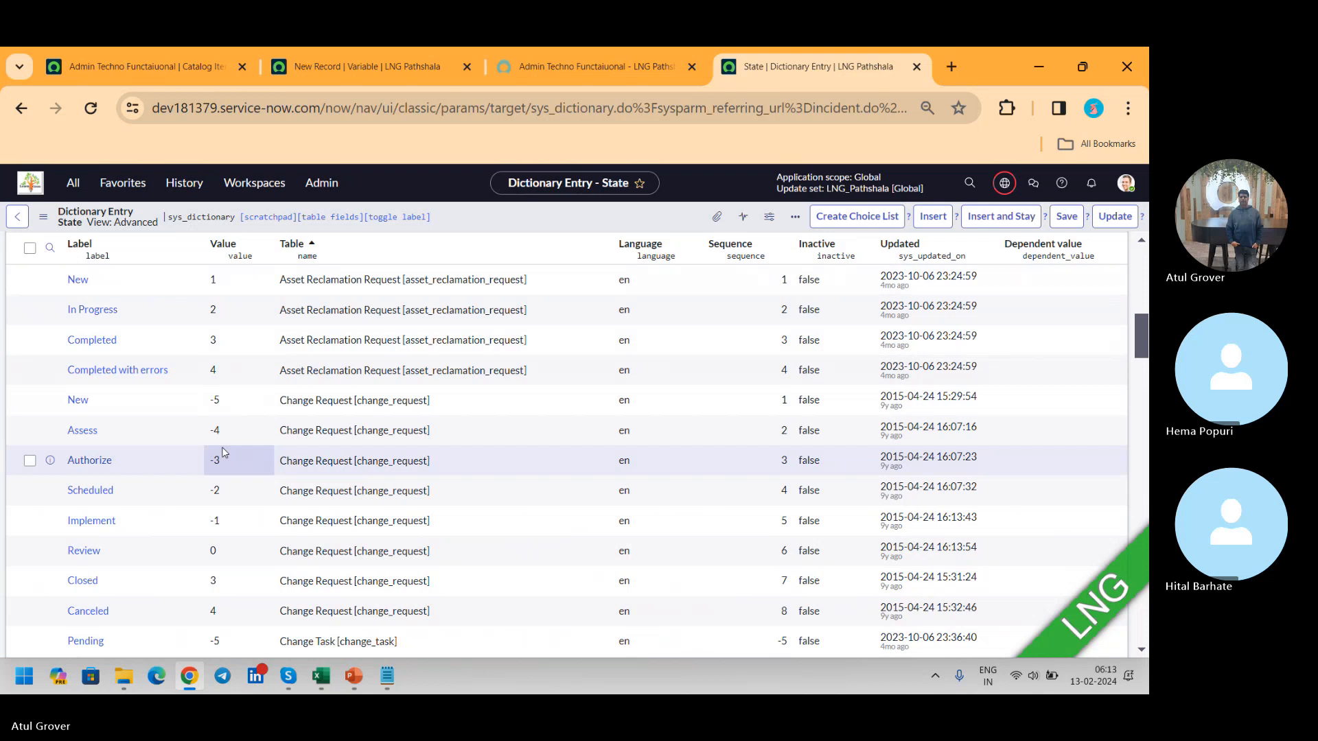
pyautogui.click(355, 61)
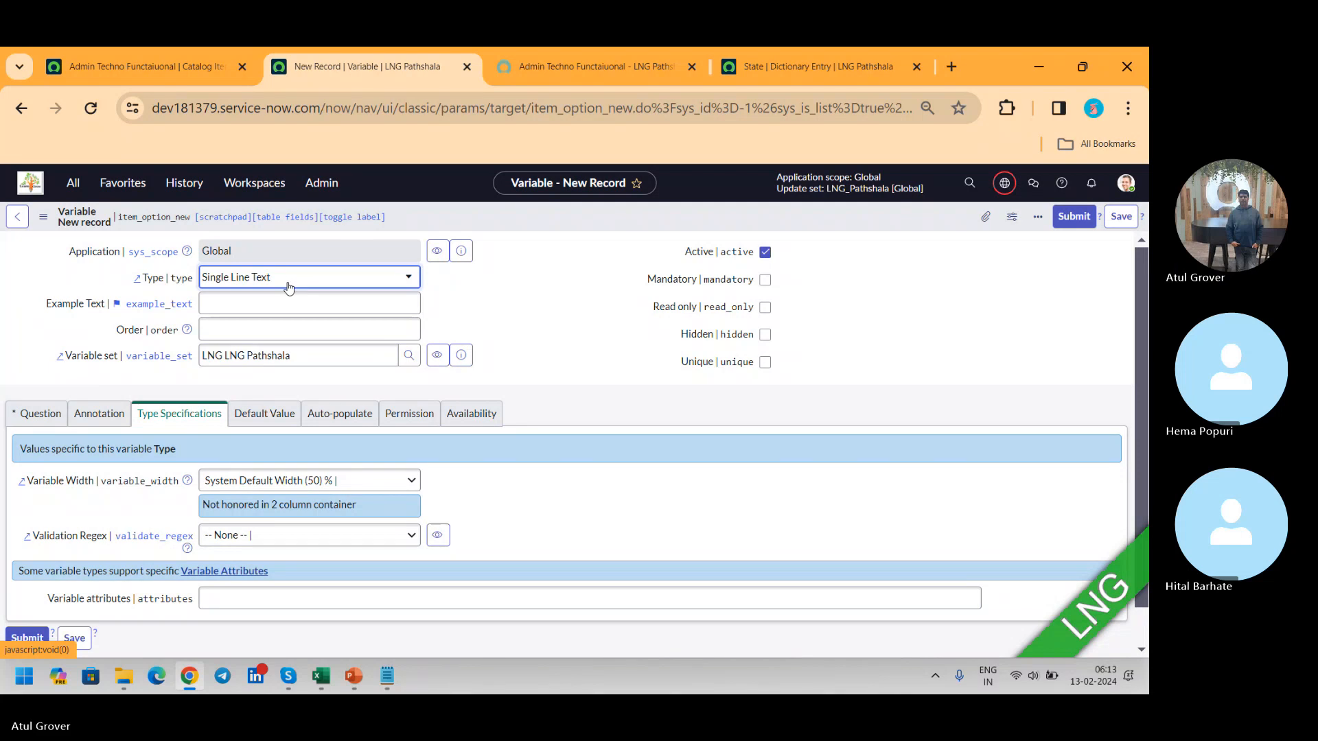
pyautogui.hotkey('alt', 'Tab')
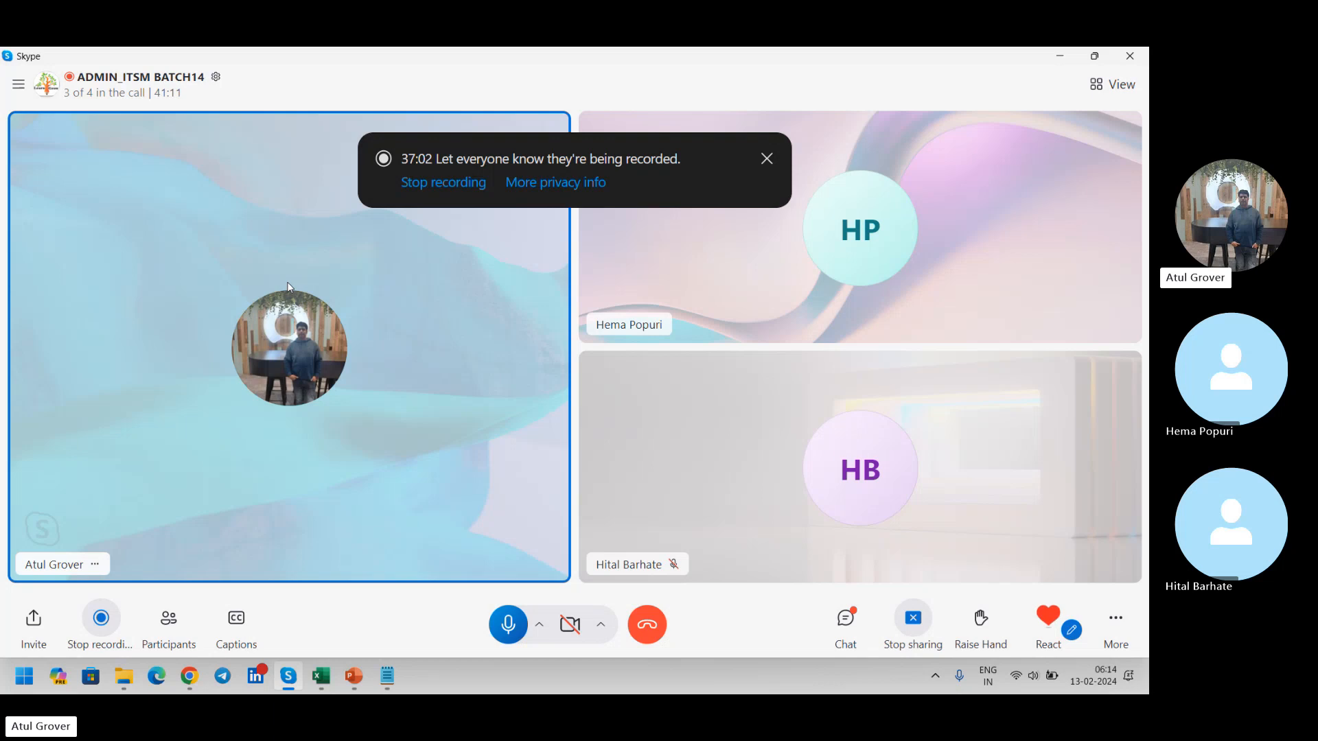
pyautogui.hotkey('alt', 'Tab')
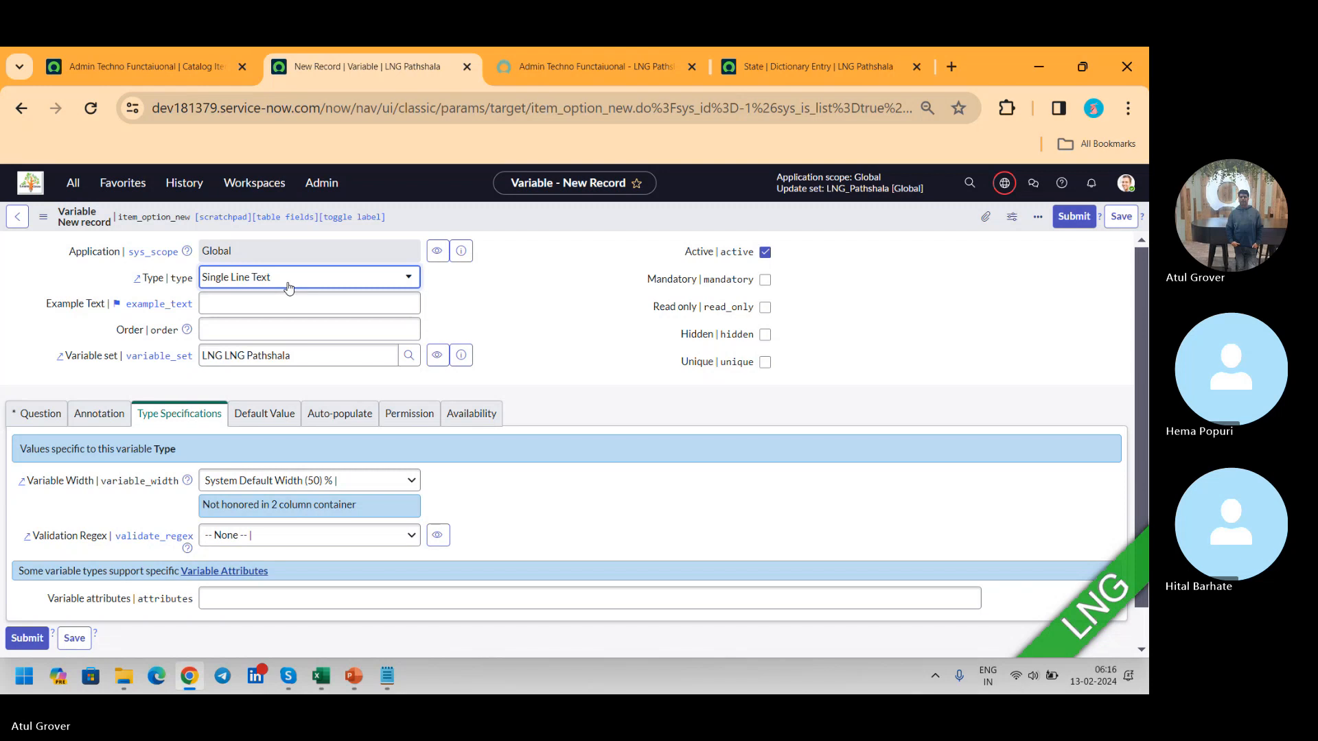
pyautogui.hotkey('alt', 'Tab')
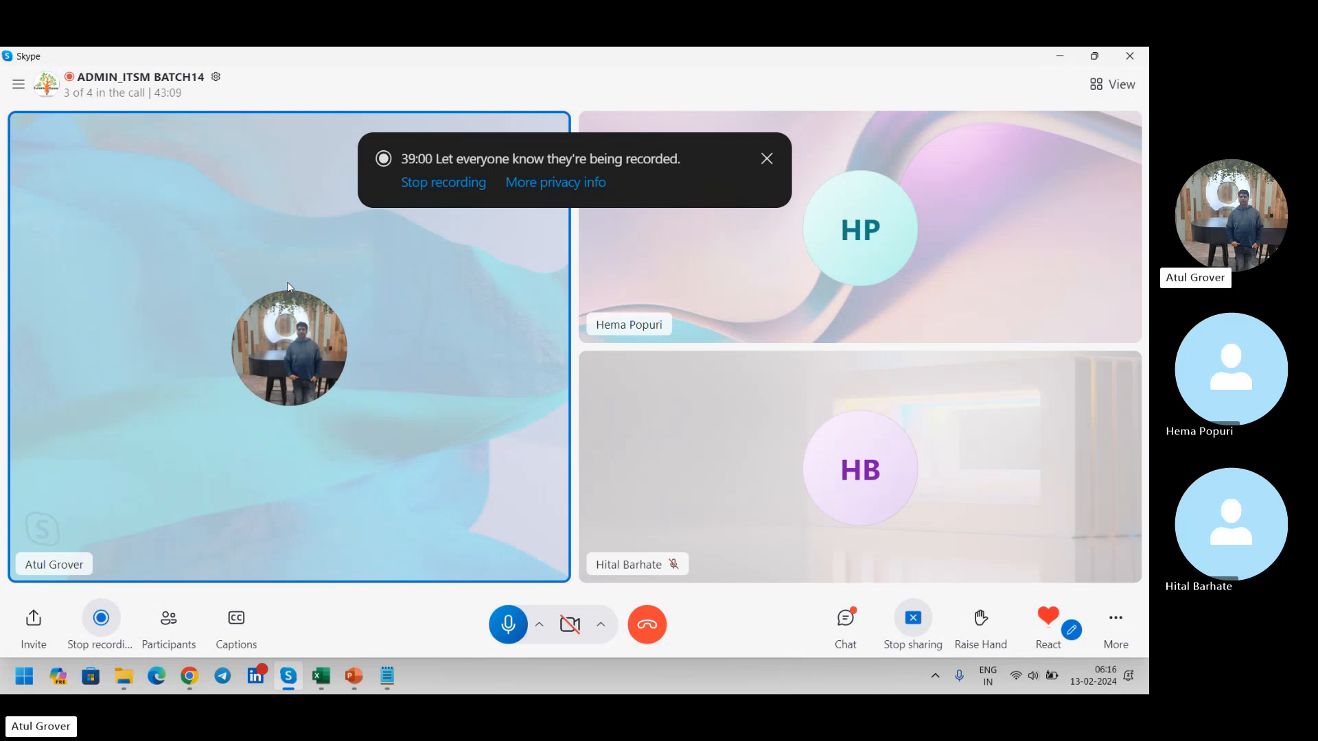
pyautogui.hotkey('alt', 'Tab')
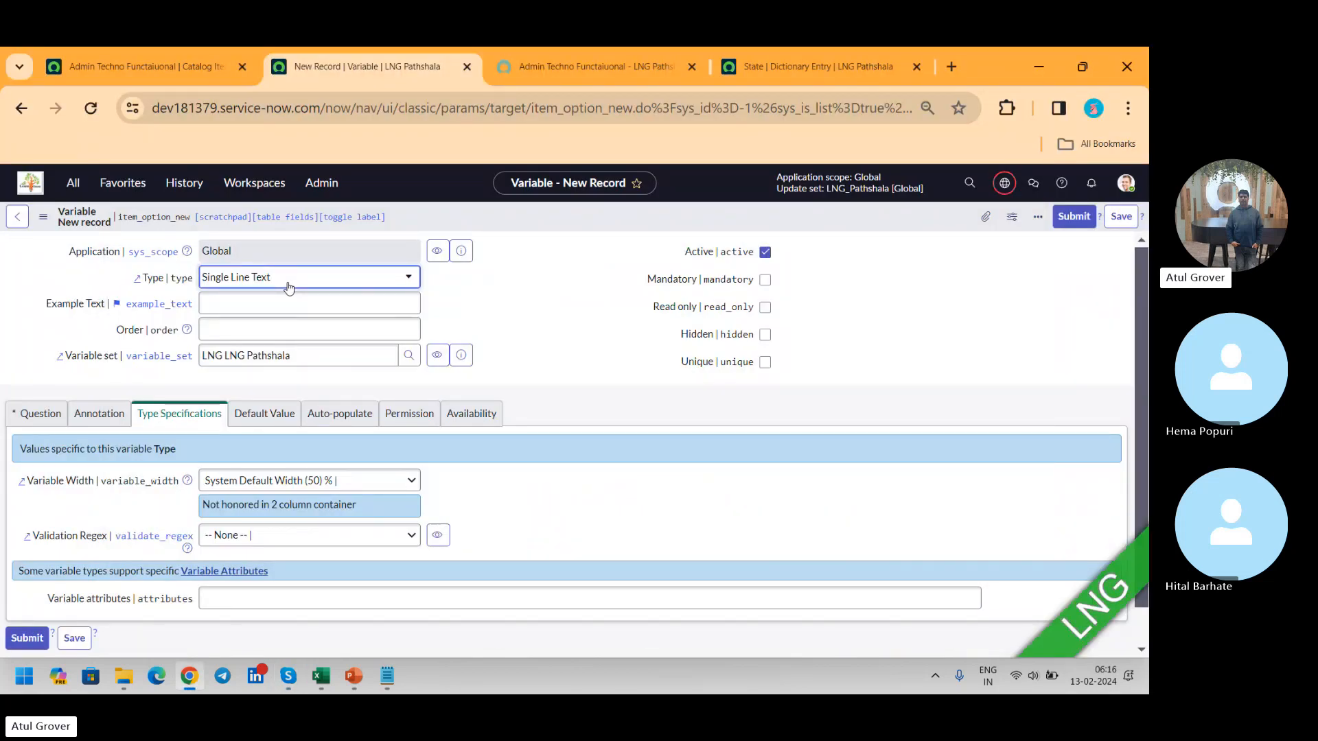
# Step: Examine the catalog item's Available For, Not Available For, Related Articles and Related Catalog Items related lists
pyautogui.click(585, 64)
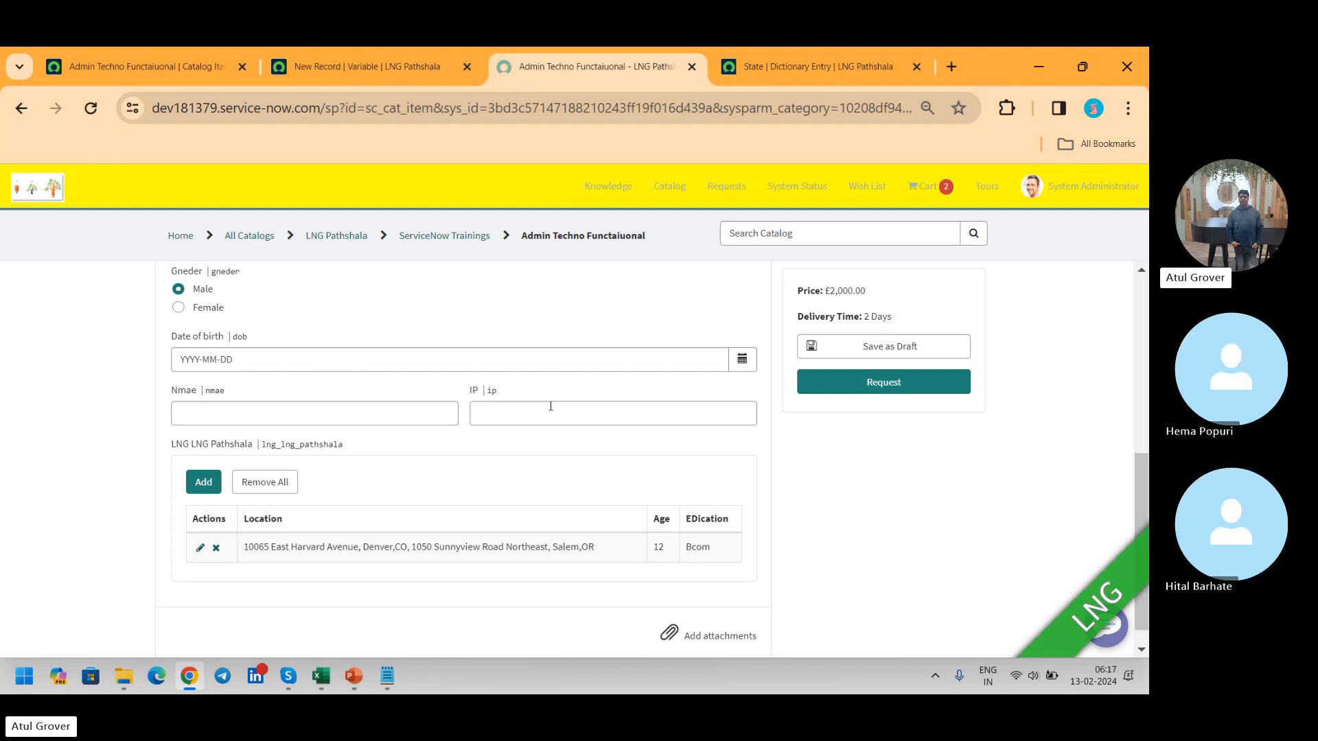
pyautogui.click(133, 64)
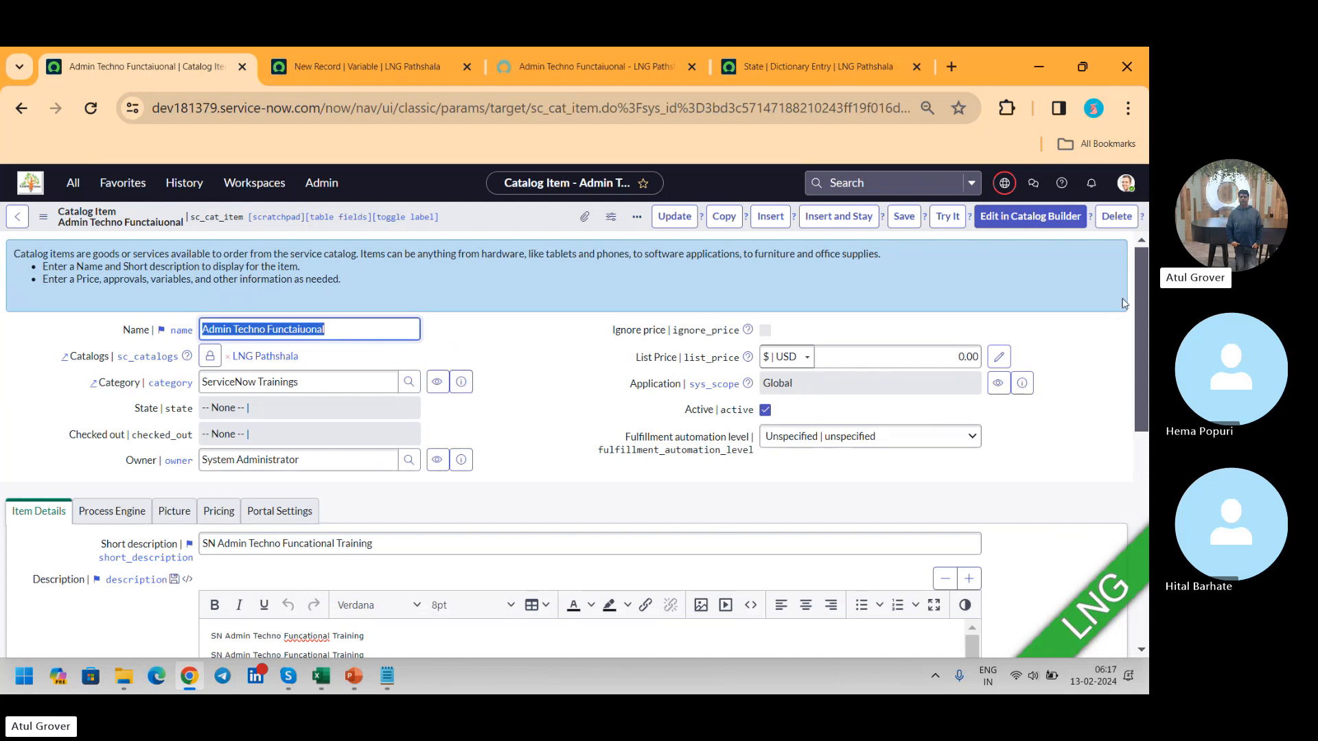
pyautogui.moveTo(1140, 262); pyautogui.dragTo(1144, 473)
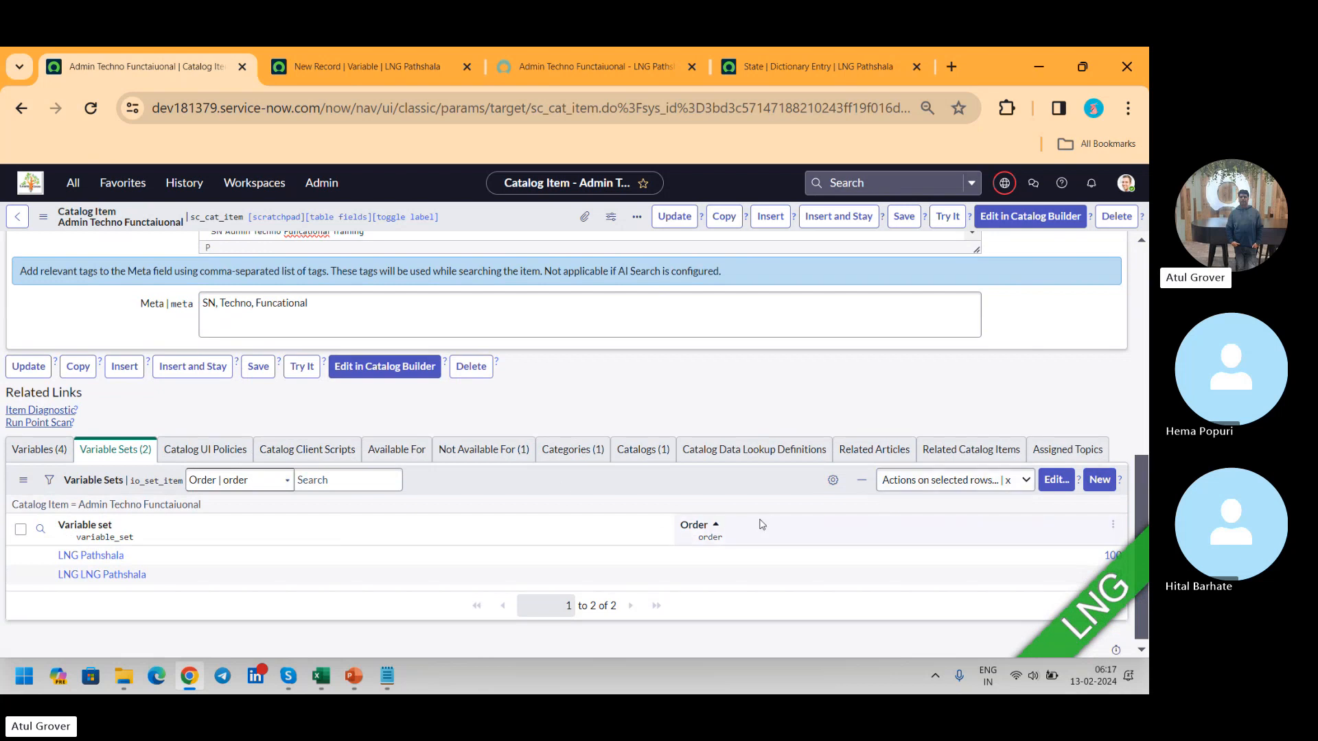
pyautogui.click(425, 449)
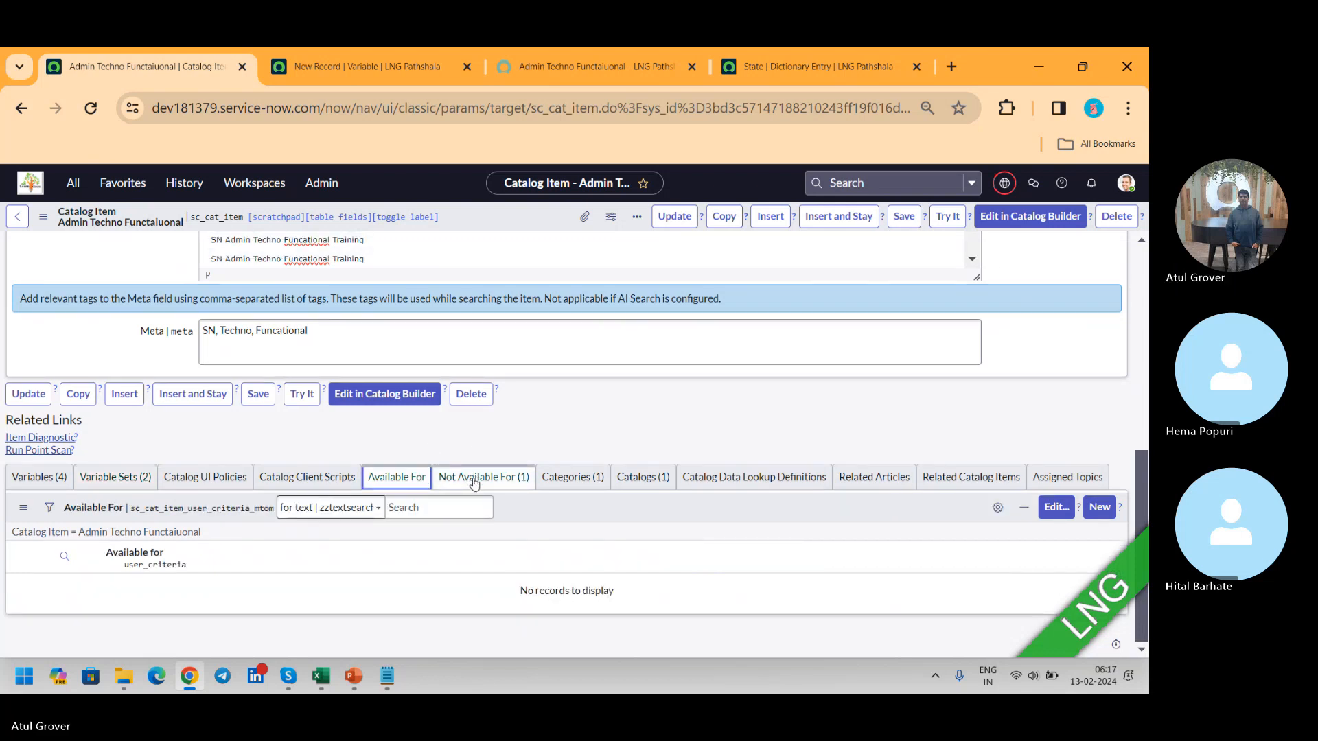
pyautogui.click(474, 481)
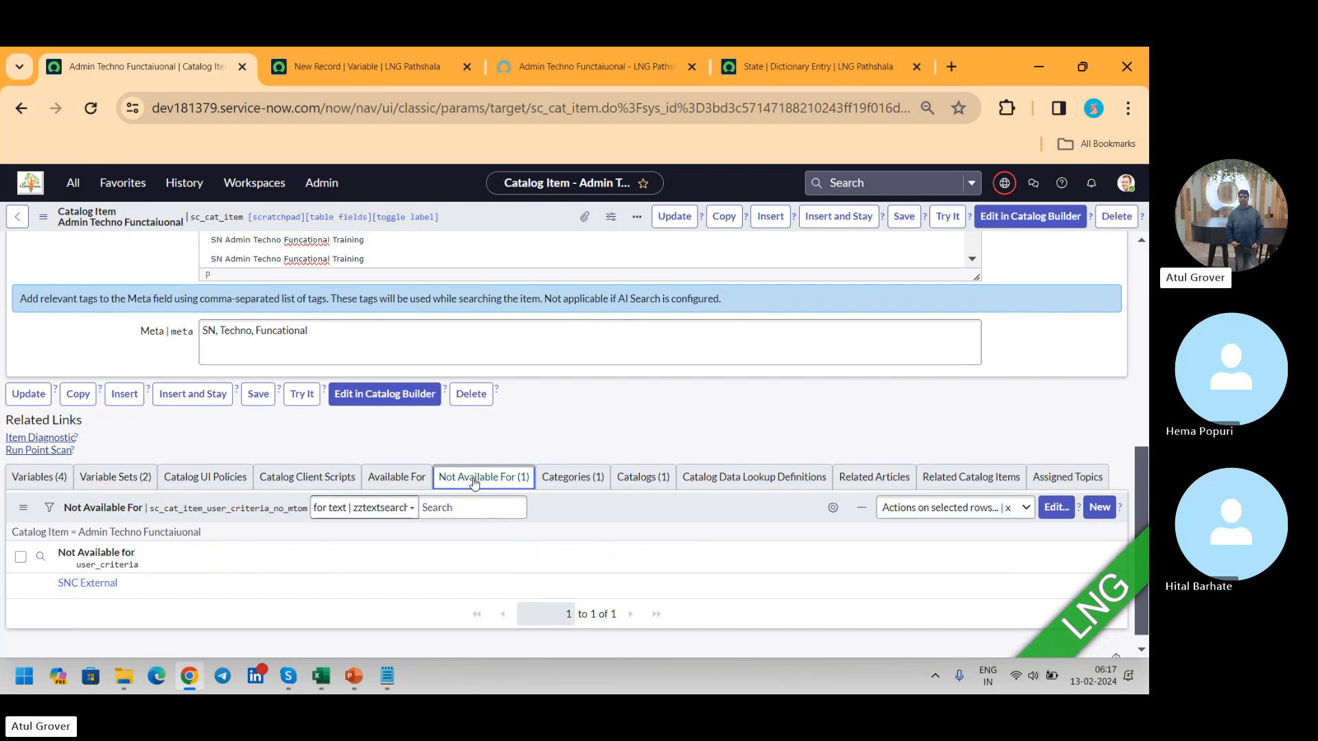
pyautogui.click(868, 486)
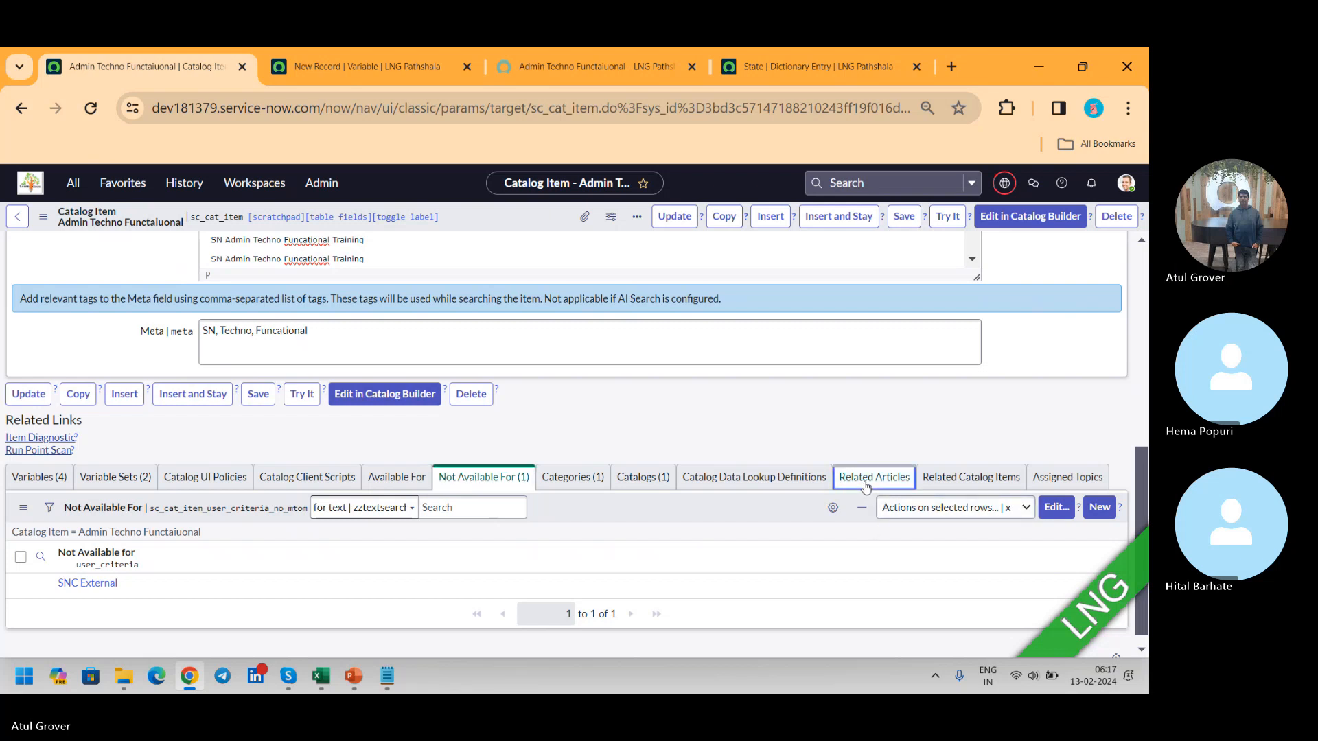
pyautogui.click(959, 480)
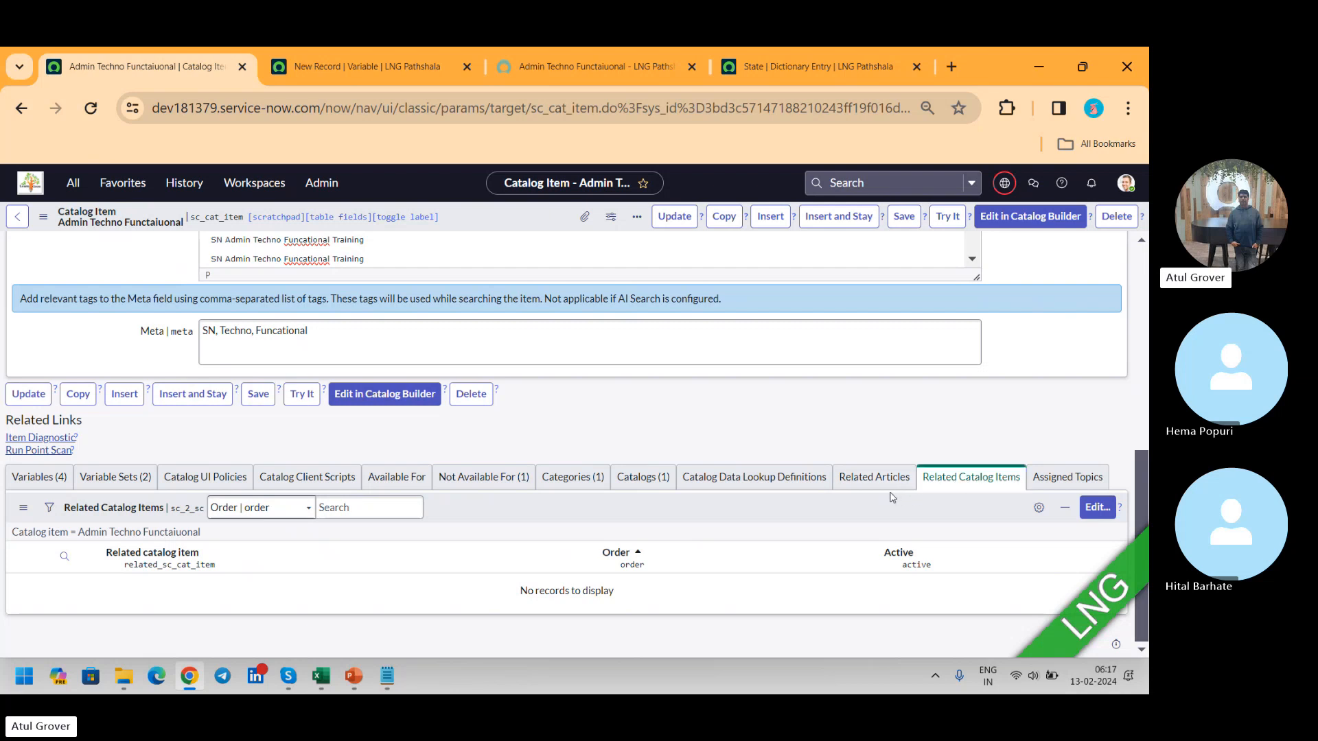
pyautogui.click(889, 479)
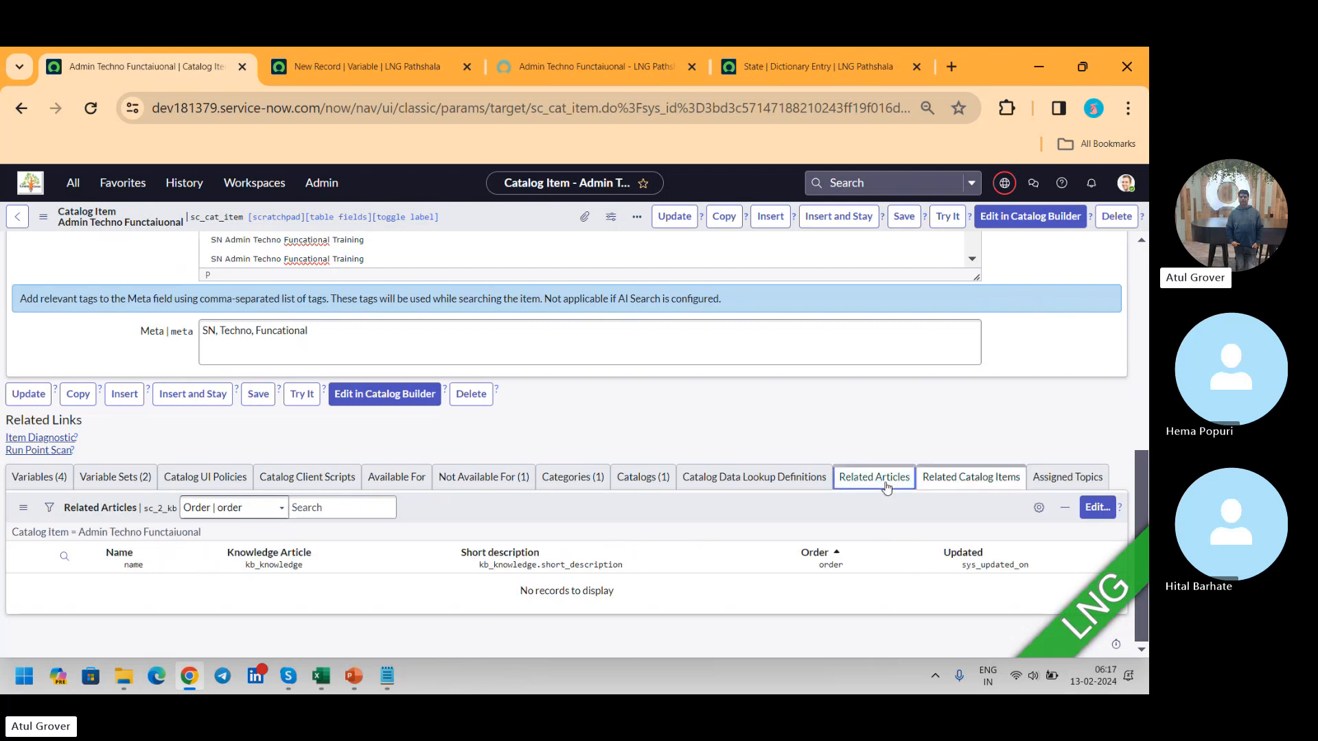
pyautogui.click(971, 477)
# Step: Compare the portal order form with the catalog item record and view its Catalog UI Policies and Catalog Client Scripts
pyautogui.click(609, 81)
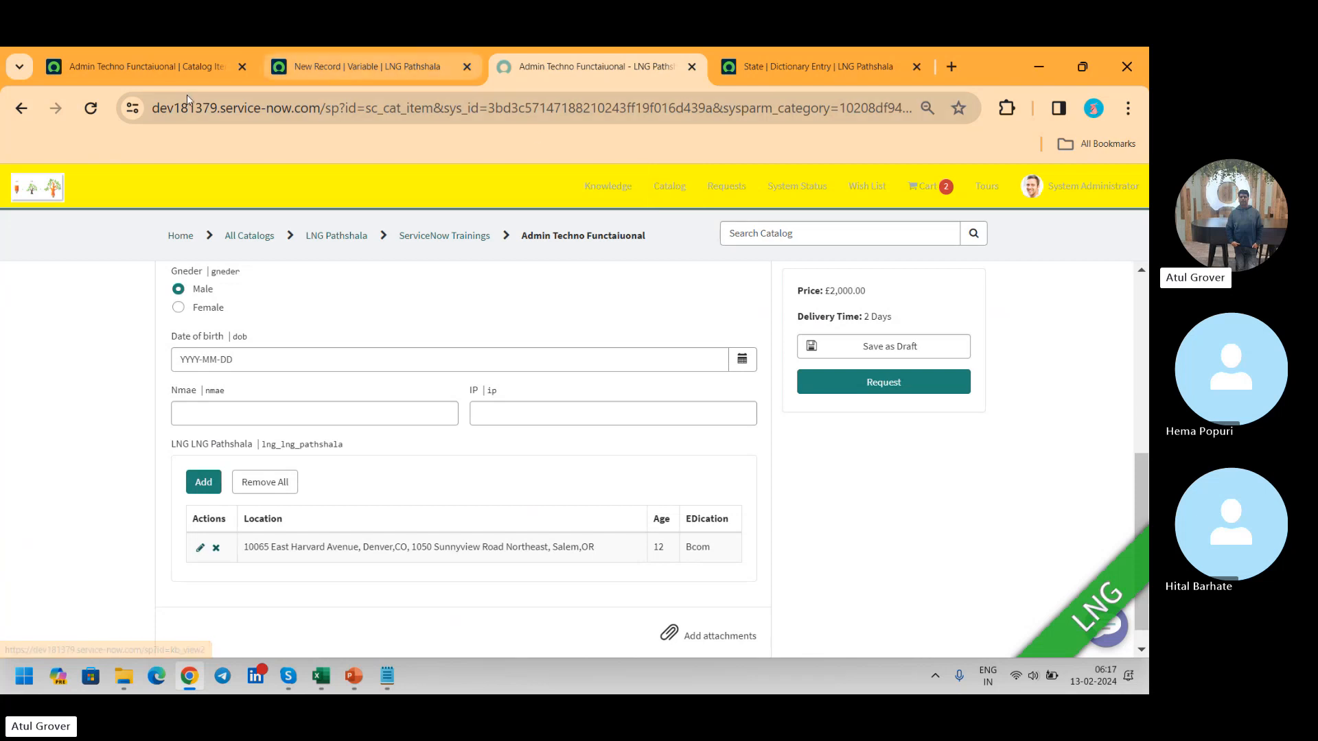
pyautogui.click(158, 75)
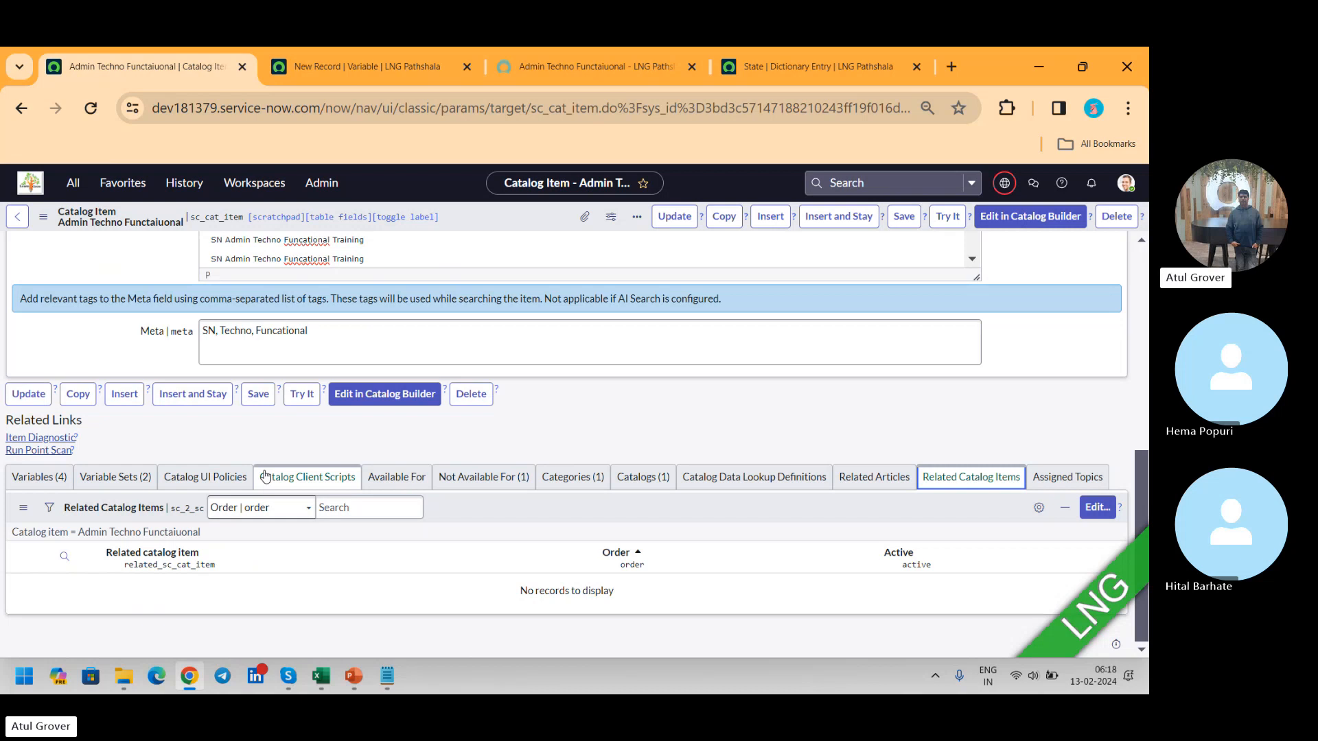
pyautogui.click(205, 477)
pyautogui.click(327, 479)
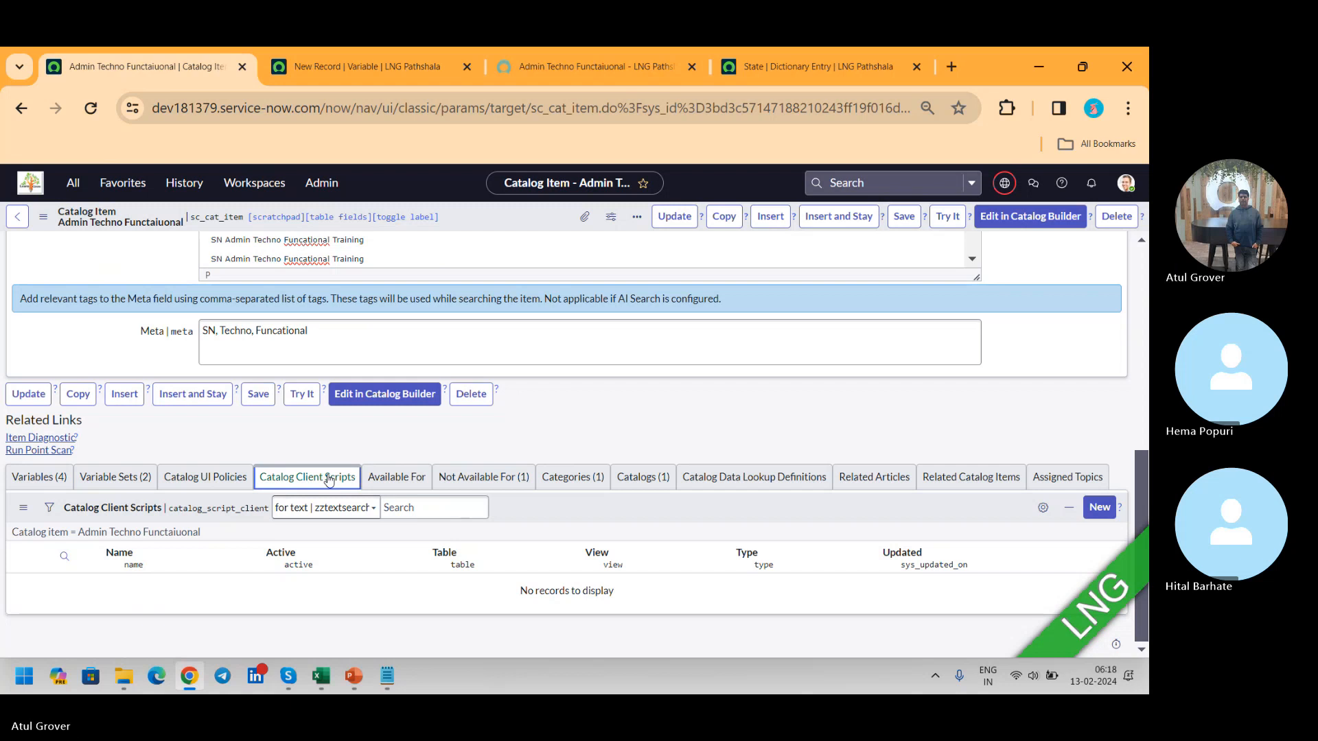
# Step: Submit the Admin Techno Functaiuonal request from the portal form, requested for System Administrator
pyautogui.click(578, 67)
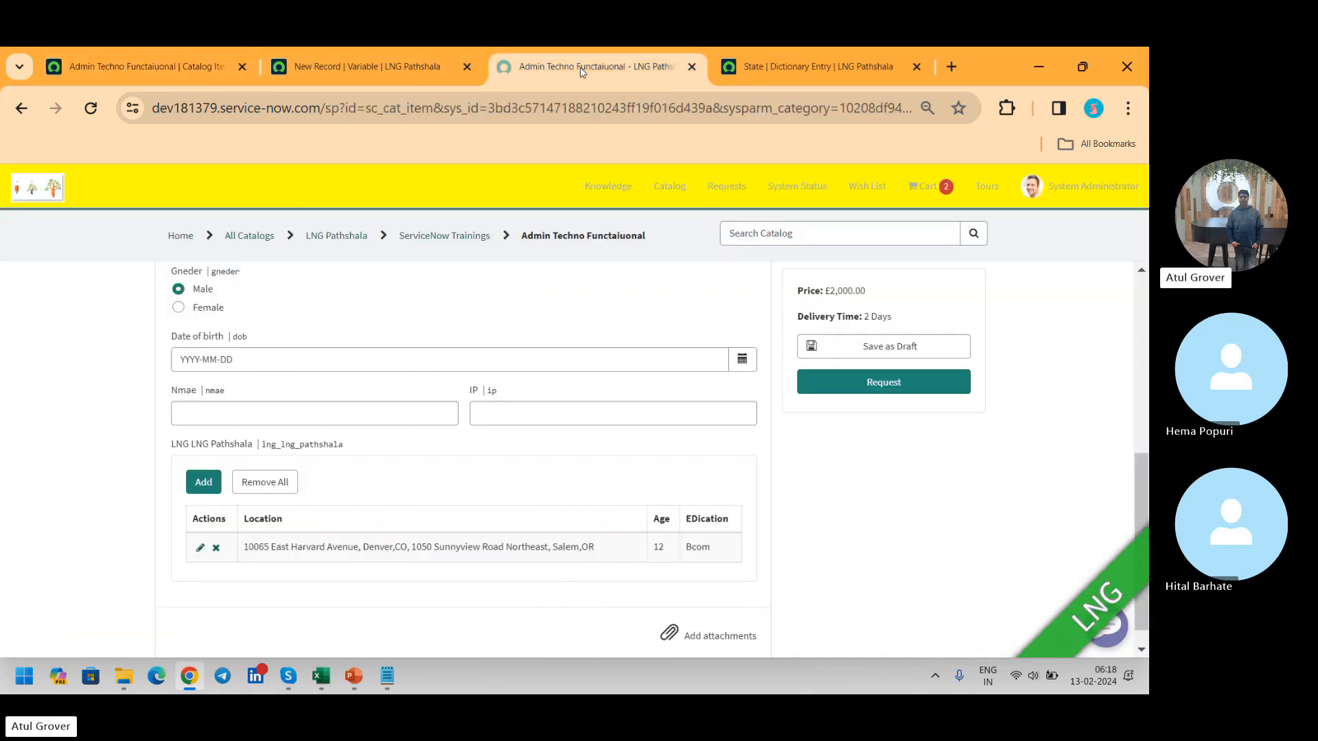
pyautogui.click(855, 390)
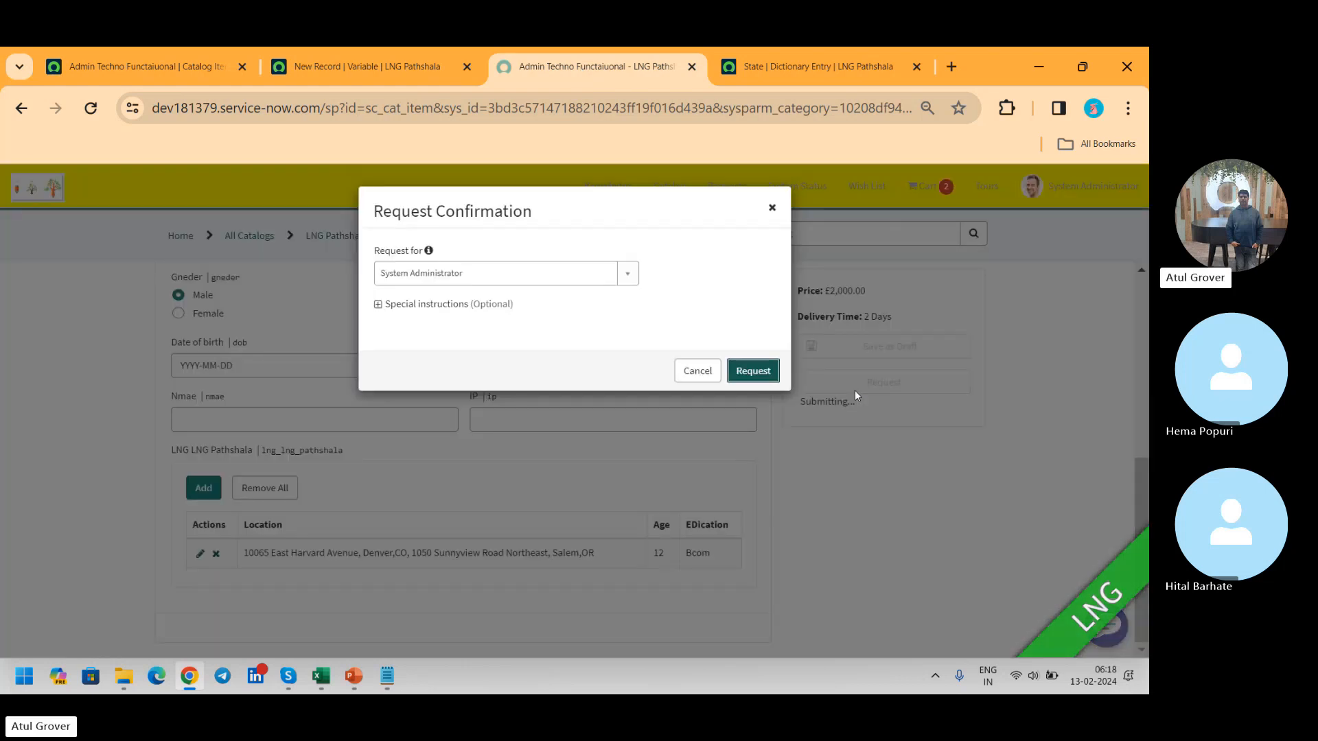
pyautogui.click(764, 377)
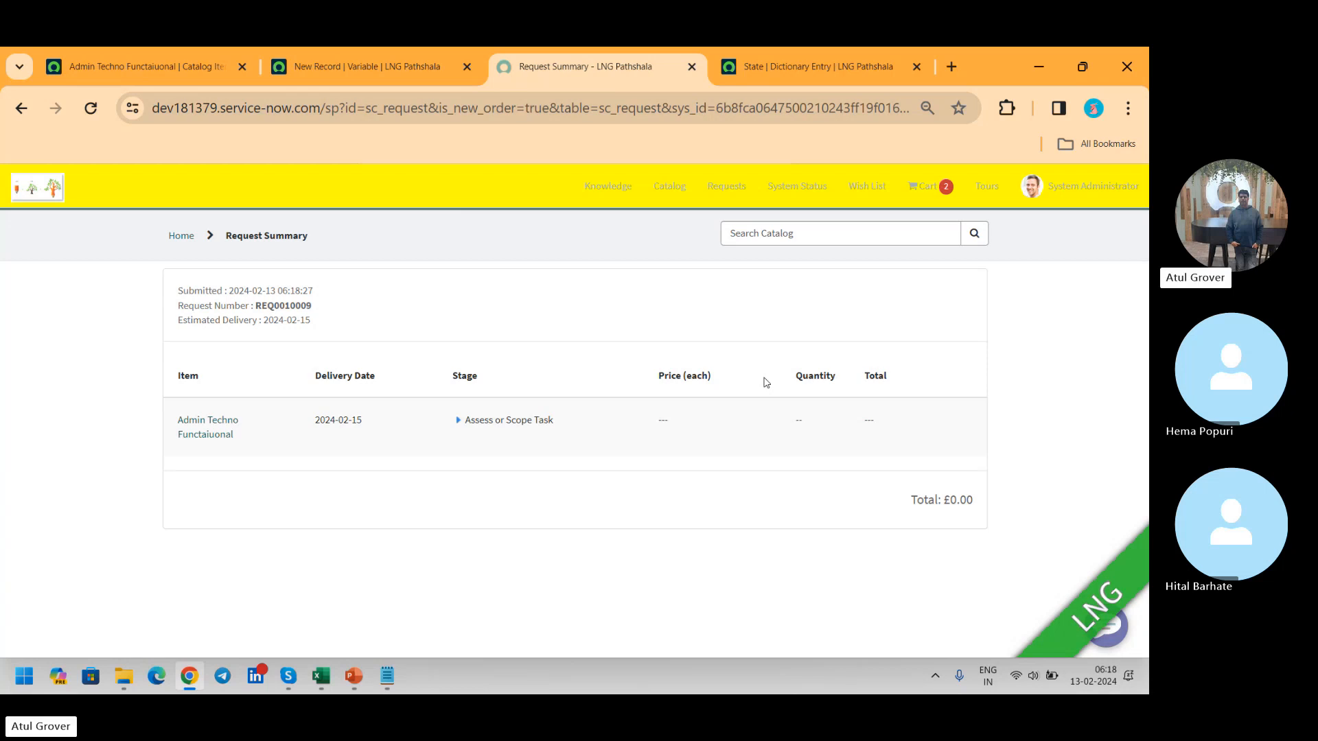
pyautogui.hotkey('alt', 'Tab')
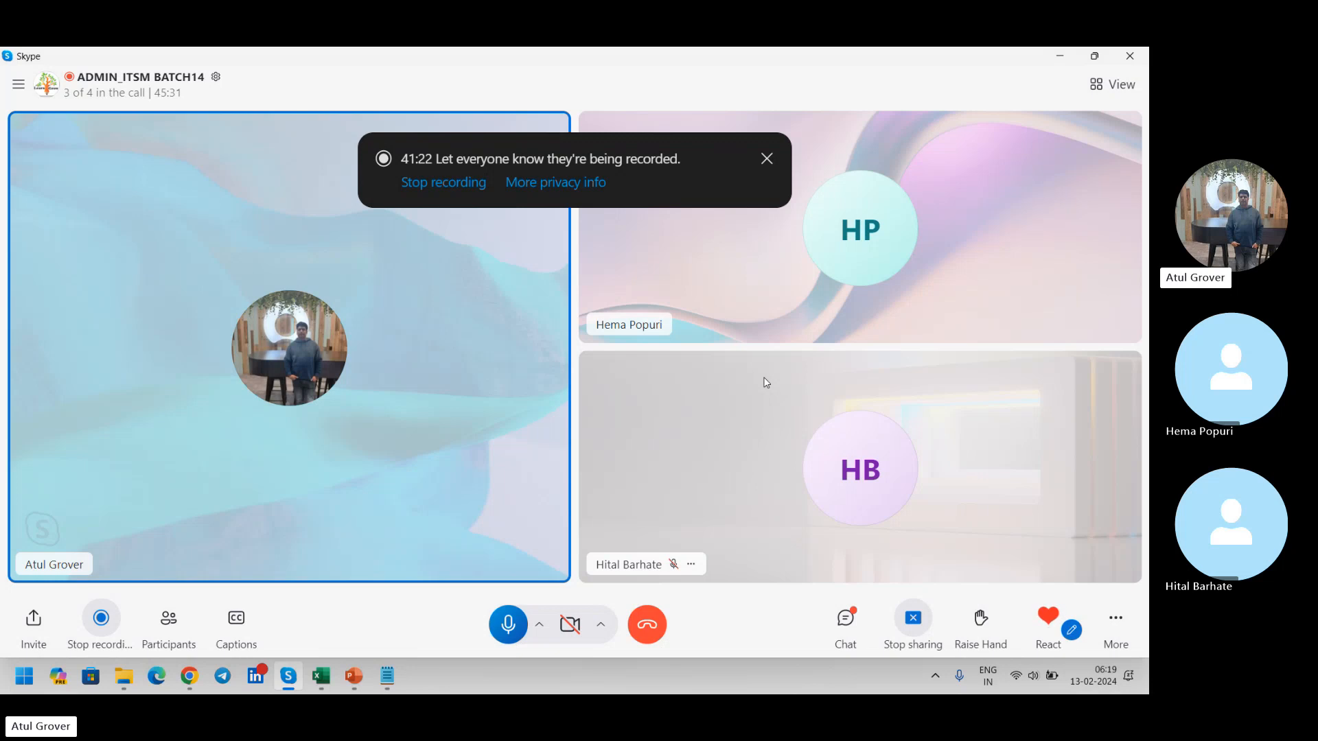
pyautogui.hotkey('alt', 'Tab')
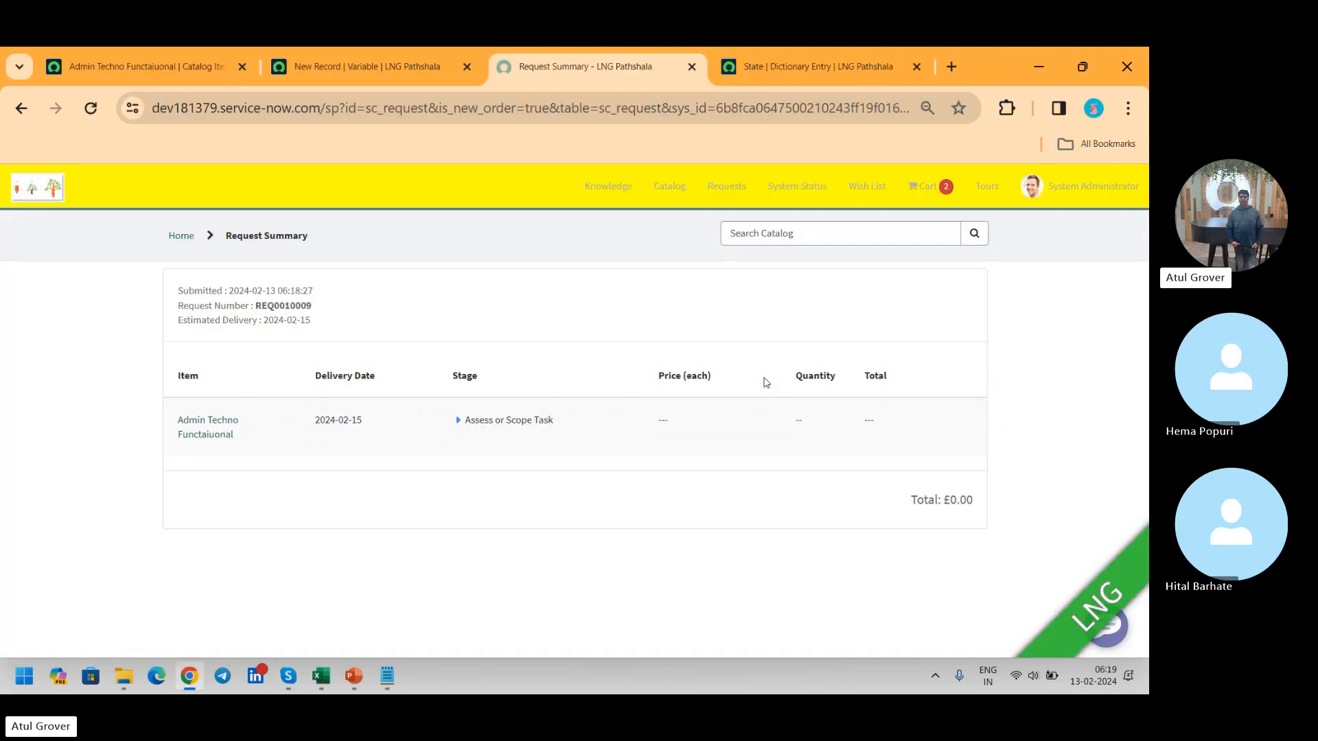
# Step: Return to the catalog item record and open Catalog Builder by finding it with the navigator filter "catalog bui"
pyautogui.click(172, 59)
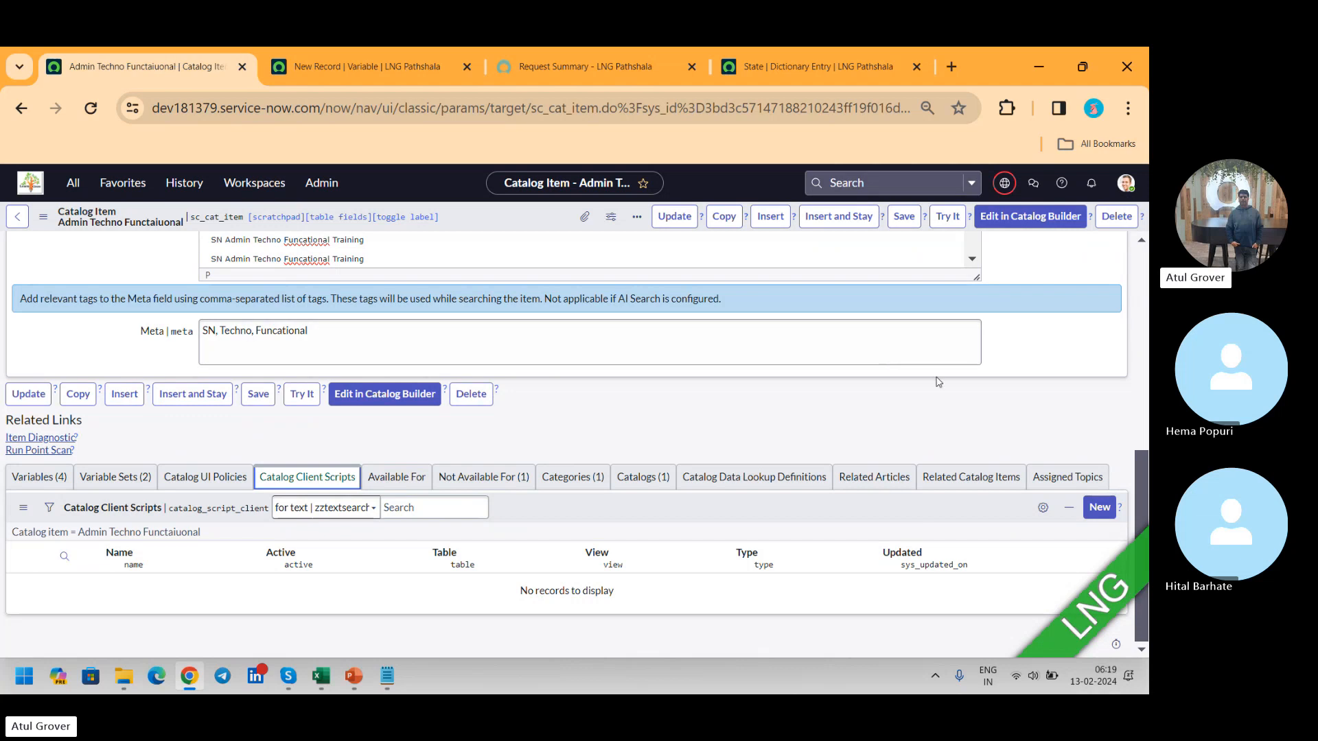
pyautogui.moveTo(1146, 473); pyautogui.dragTo(1144, 271)
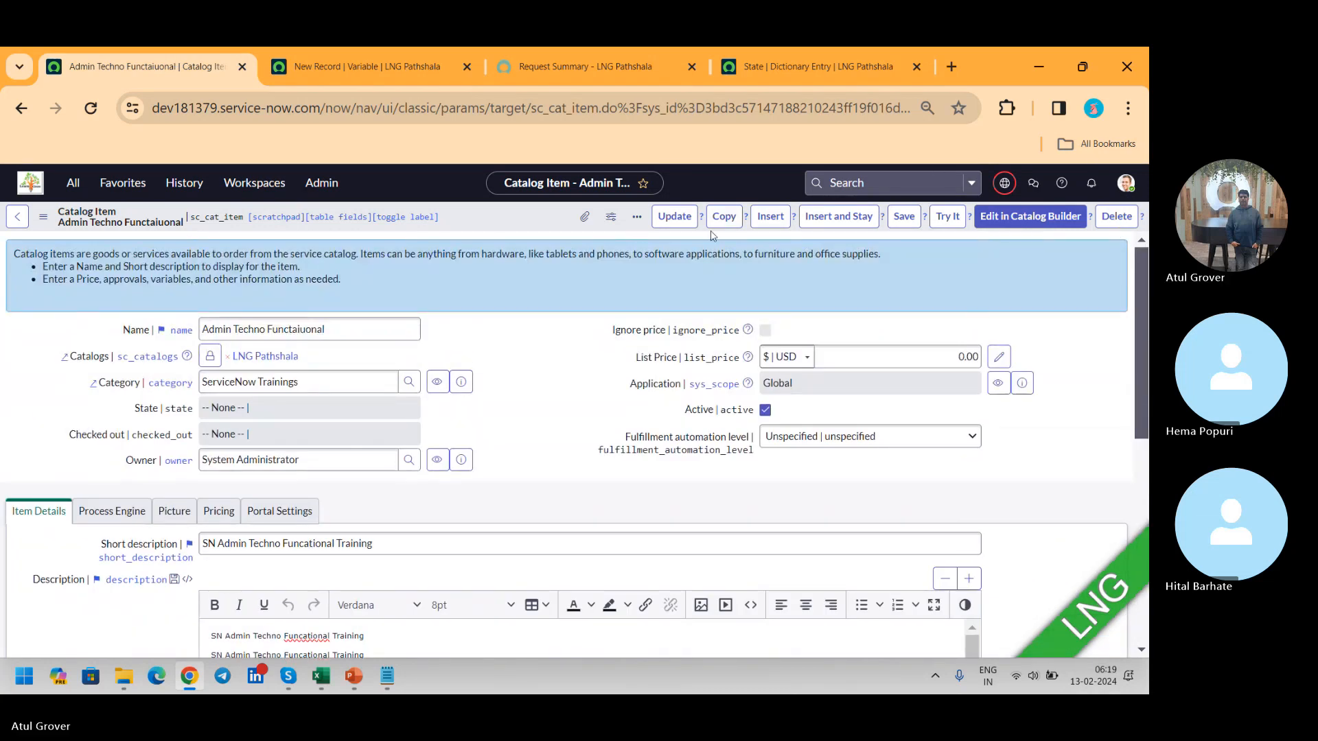
pyautogui.click(74, 180)
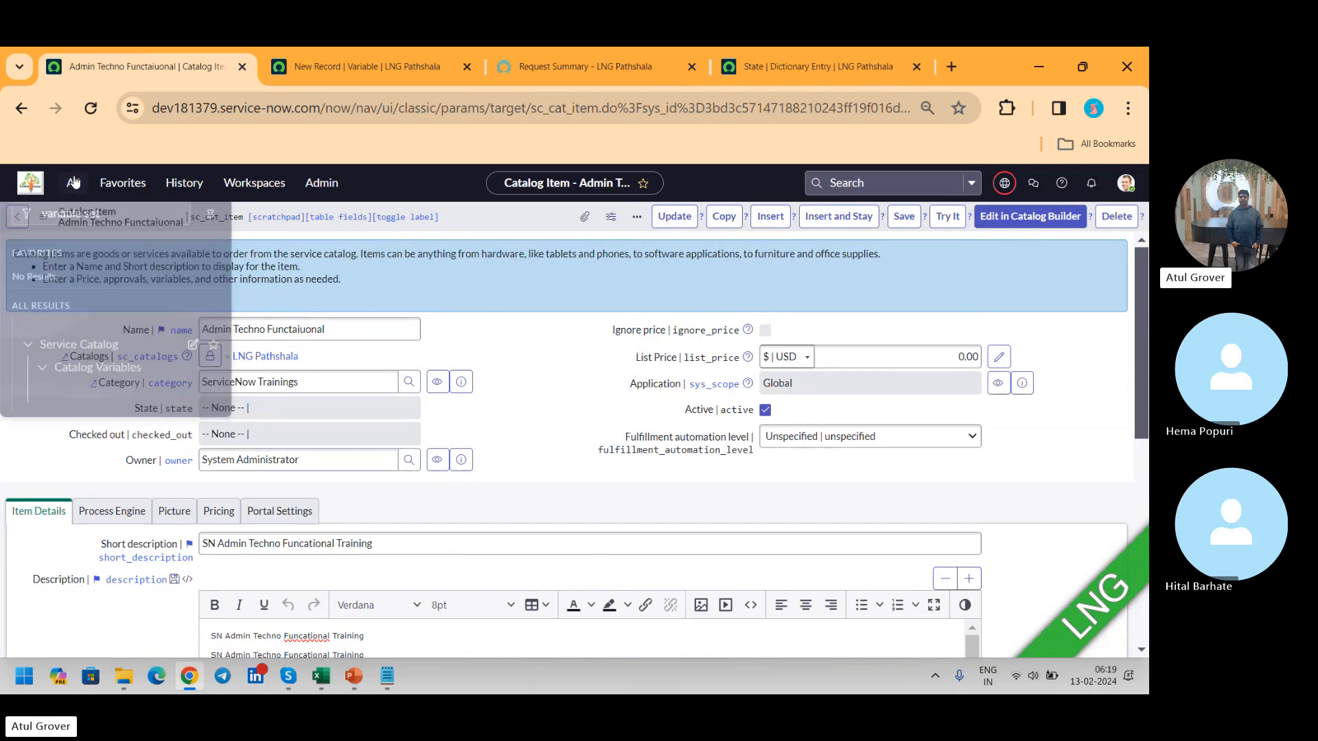
pyautogui.write('catalog bui')
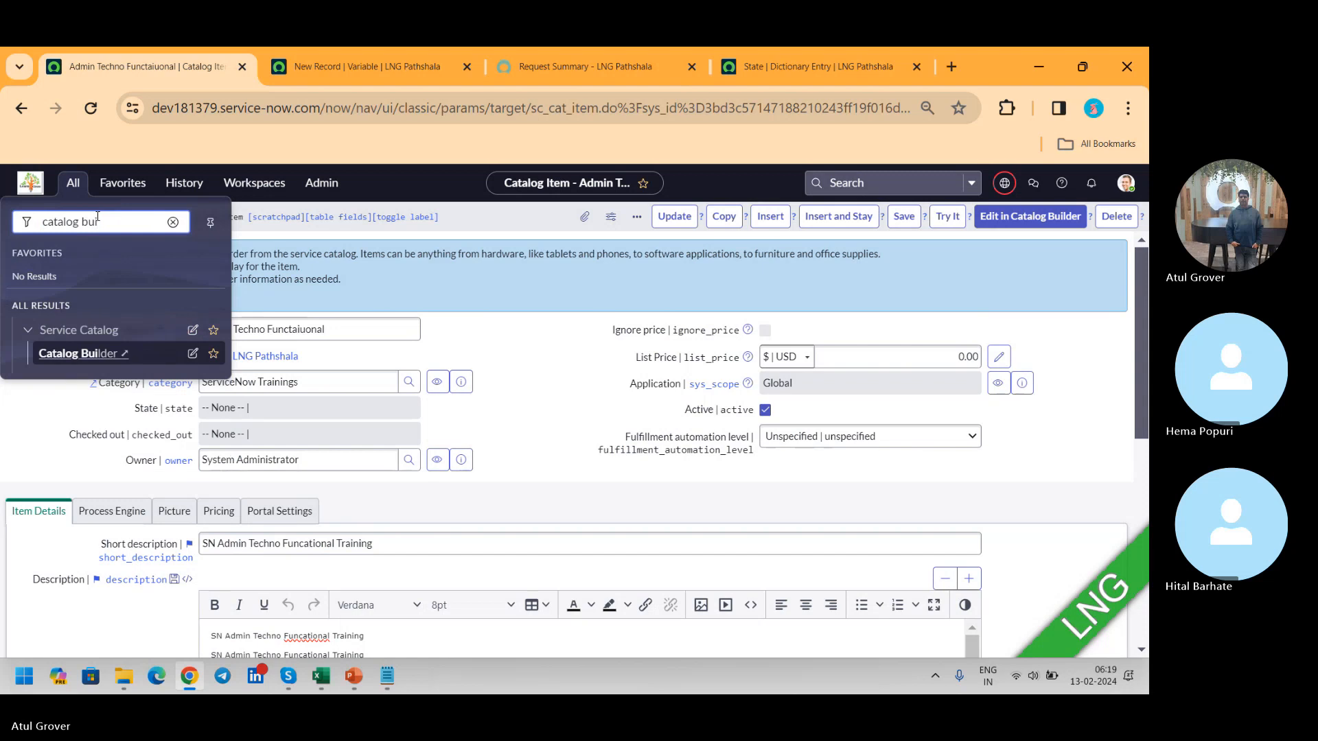
pyautogui.click(81, 354)
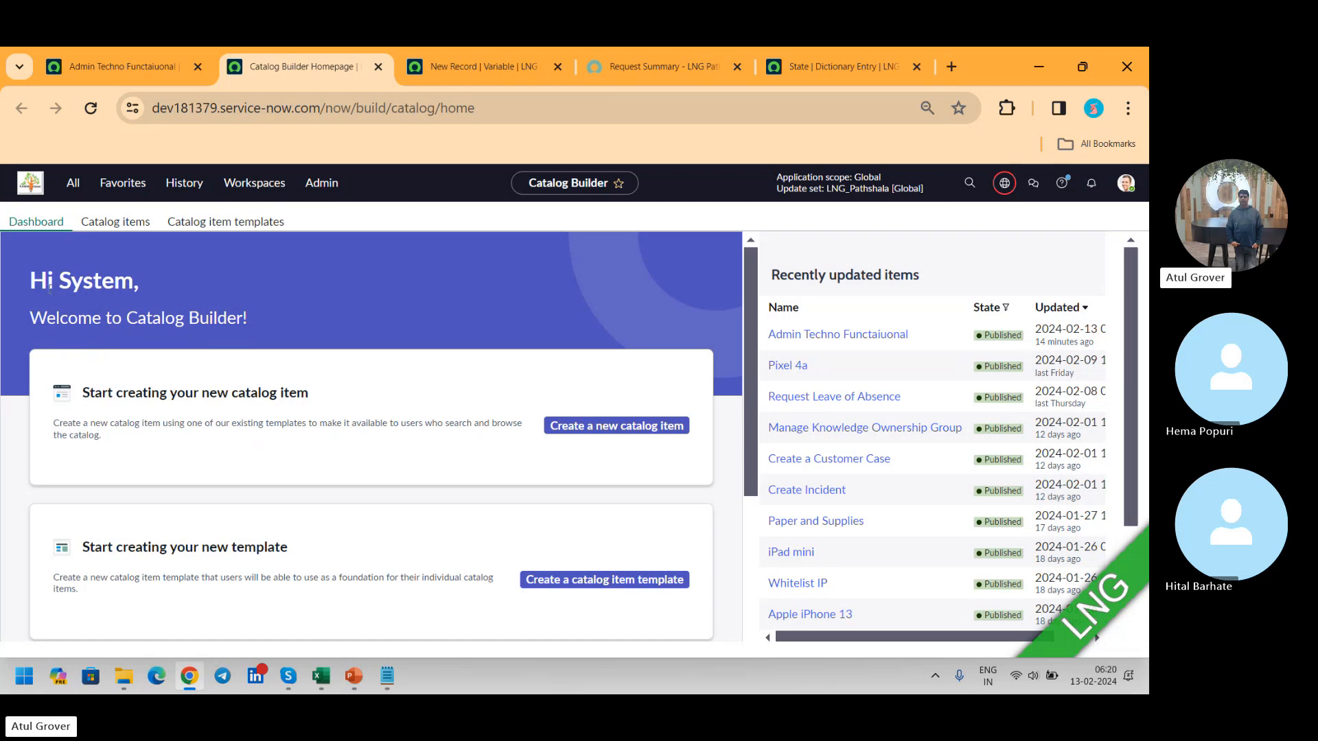
# Step: Review the catalog items and catalog item templates lists in Catalog Builder, ending on the catalog items list
pyautogui.click(105, 64)
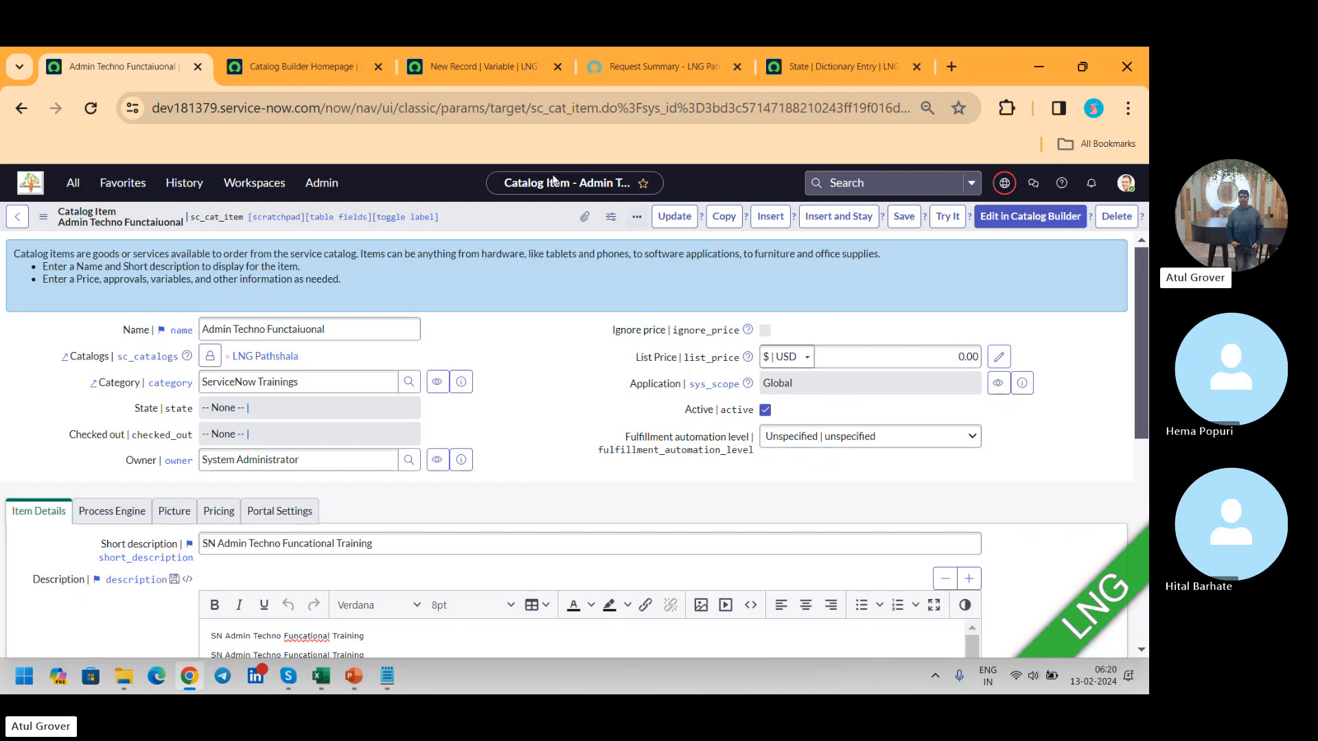
pyautogui.click(313, 79)
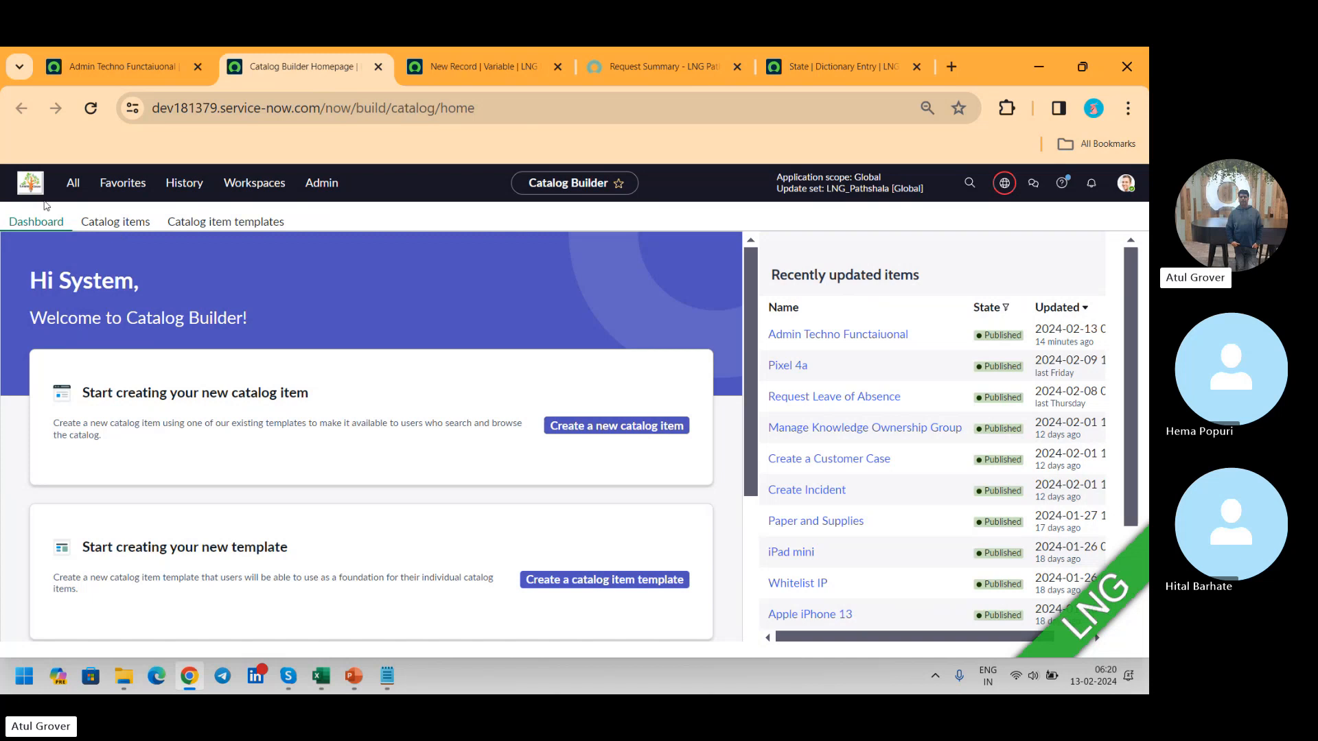
pyautogui.click(105, 228)
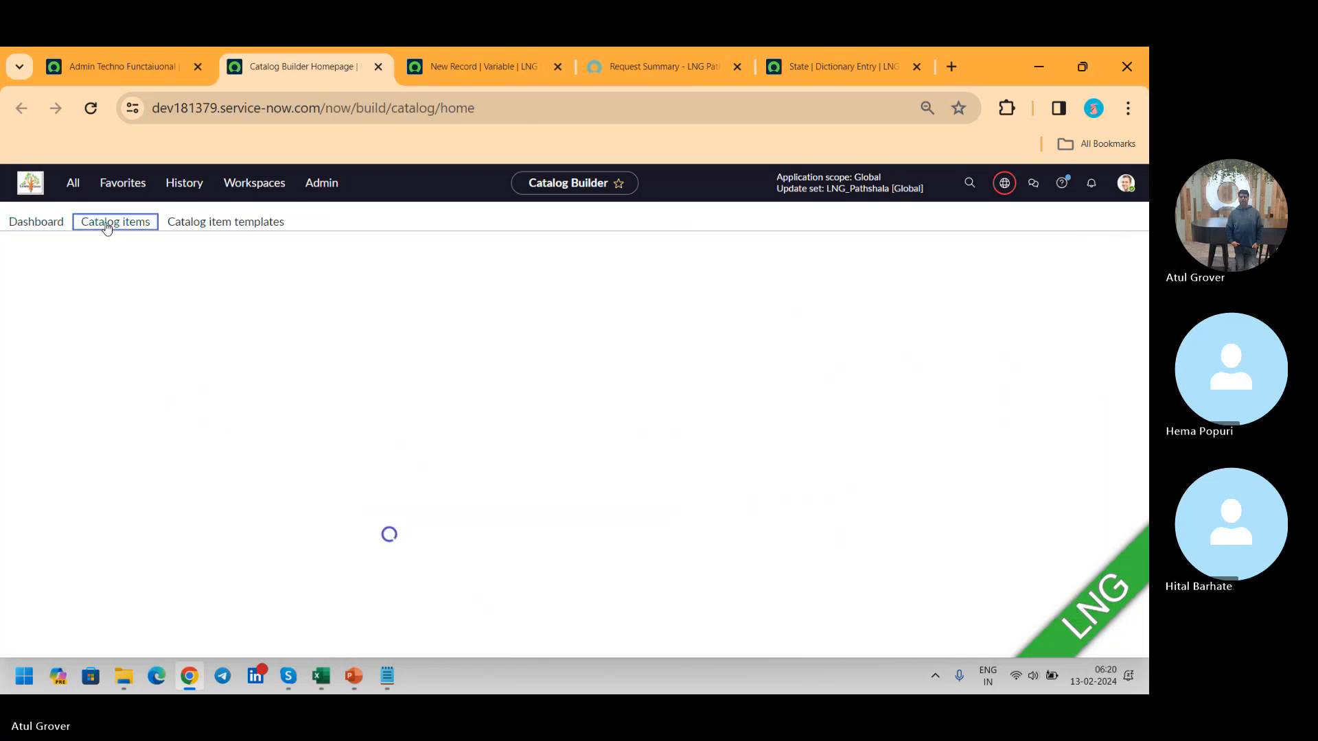
pyautogui.click(215, 227)
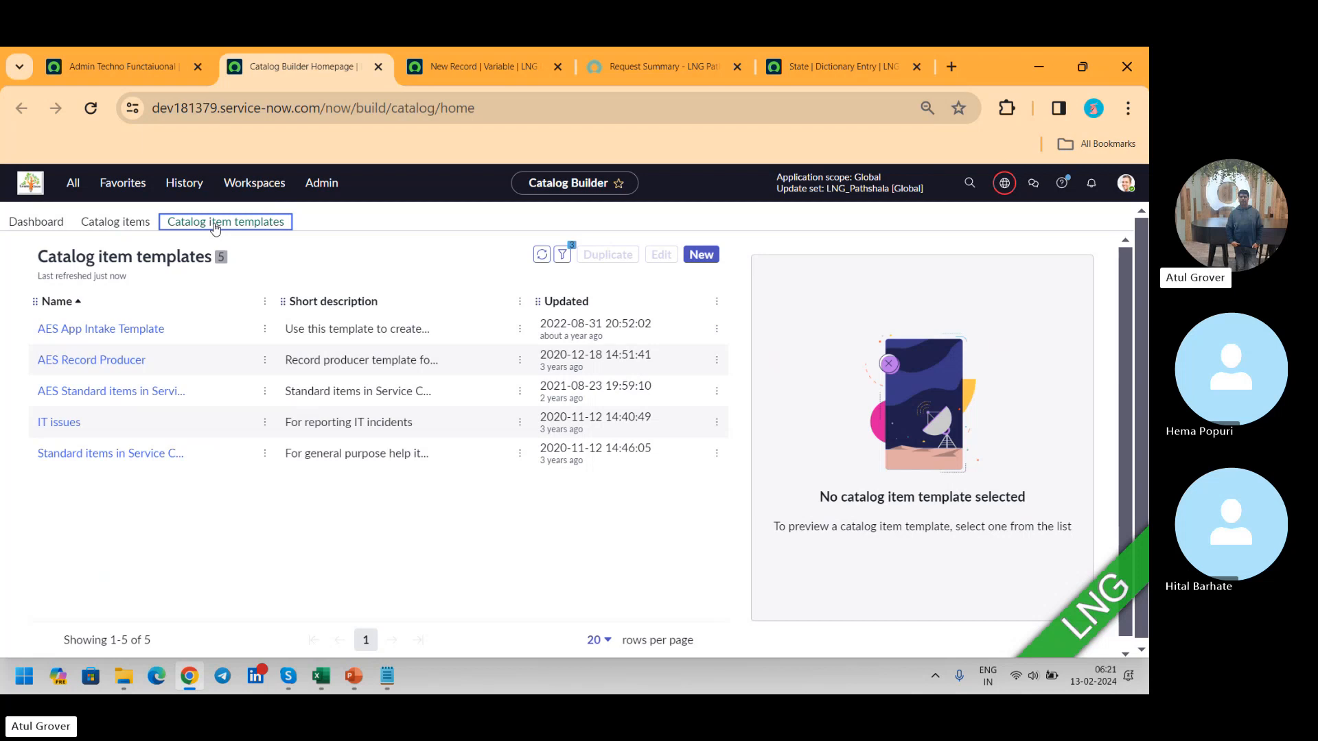
pyautogui.click(141, 227)
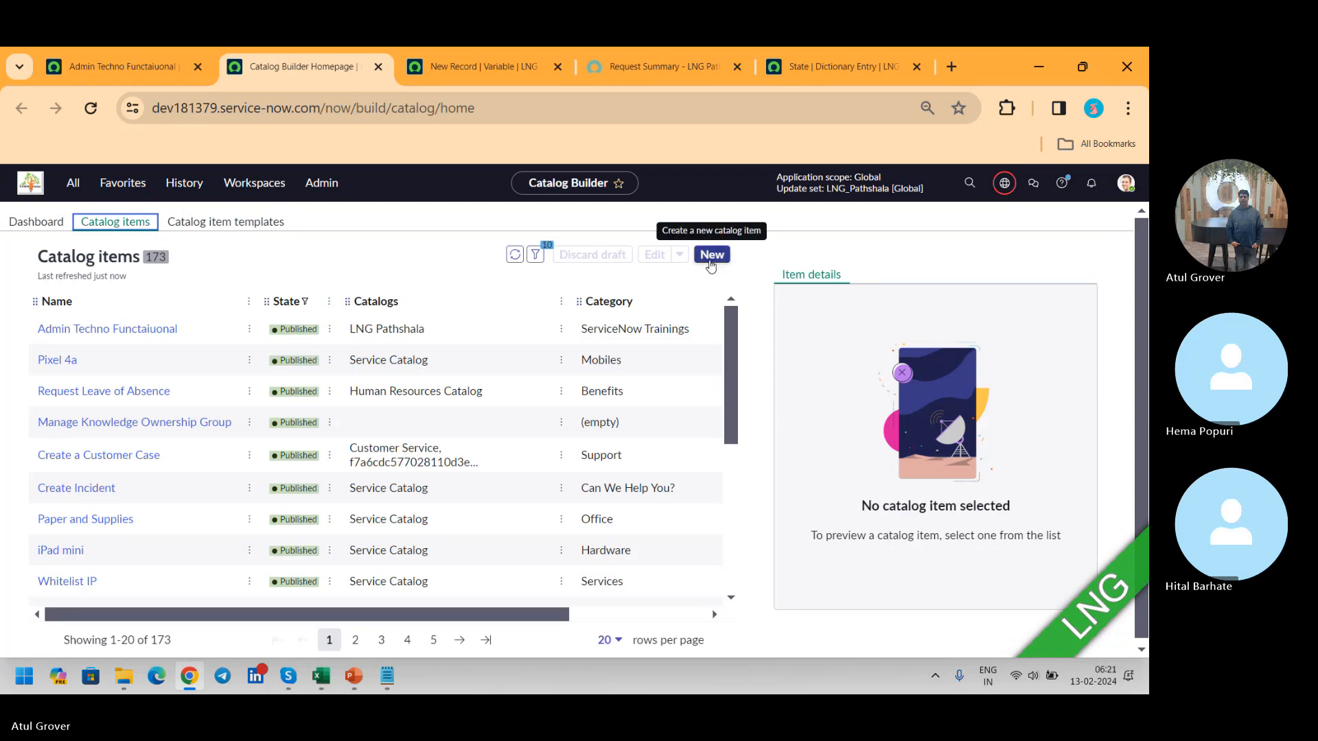
# Step: Start creating a new catalog item in Catalog Builder from the Standard items in Service Catalog template
pyautogui.click(711, 256)
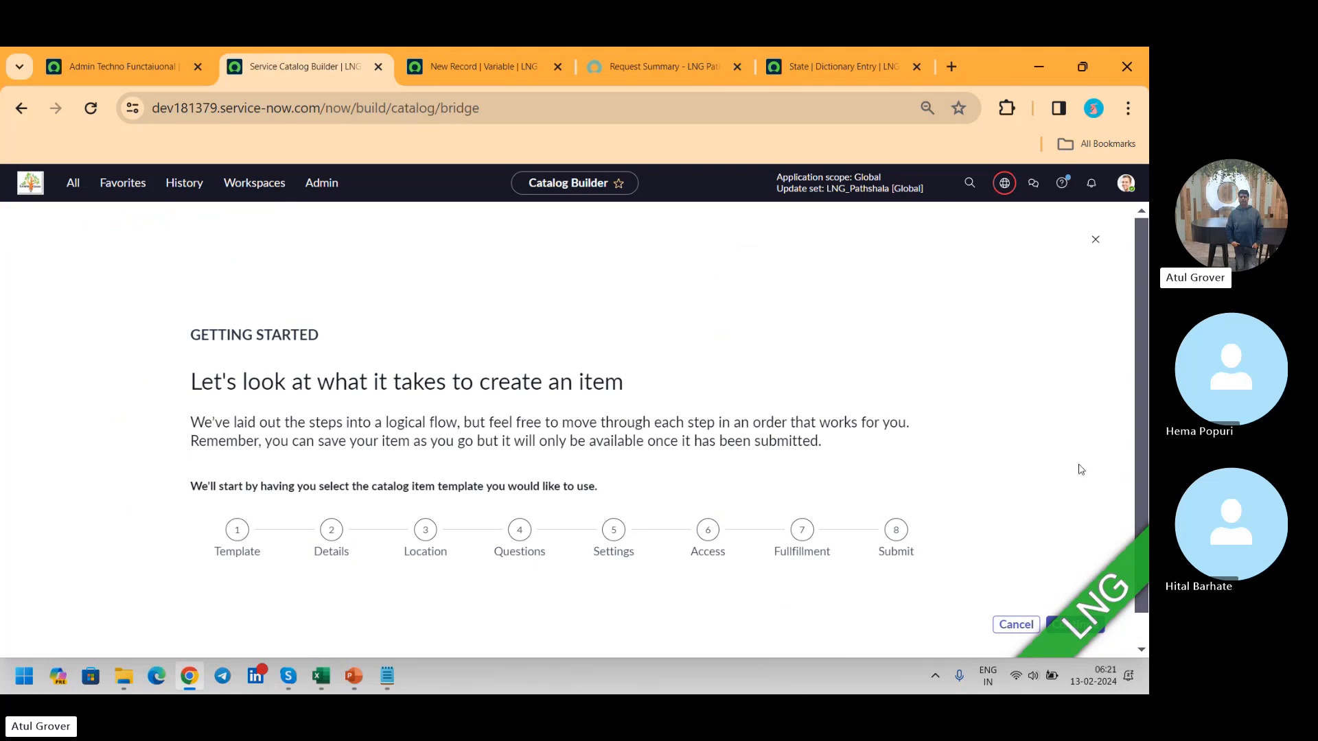
pyautogui.scroll(-1, 1144, 364)
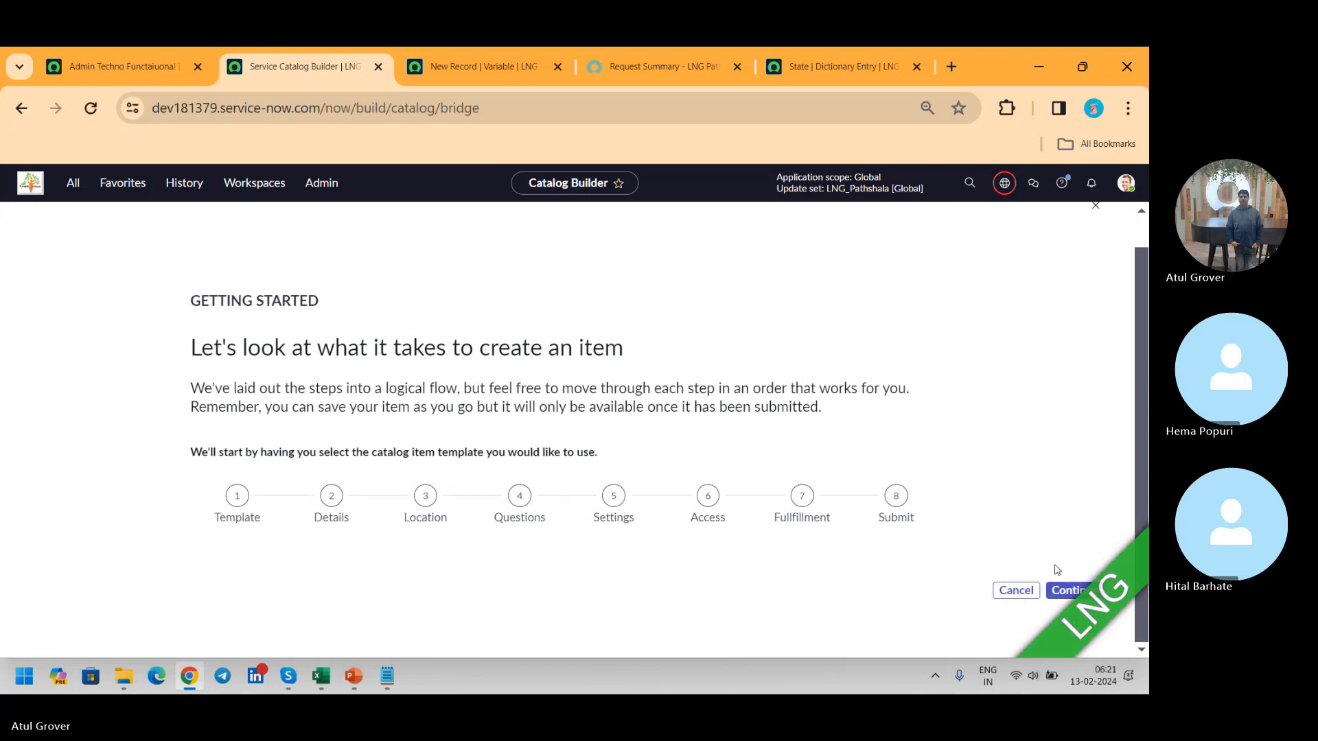
pyautogui.click(1062, 592)
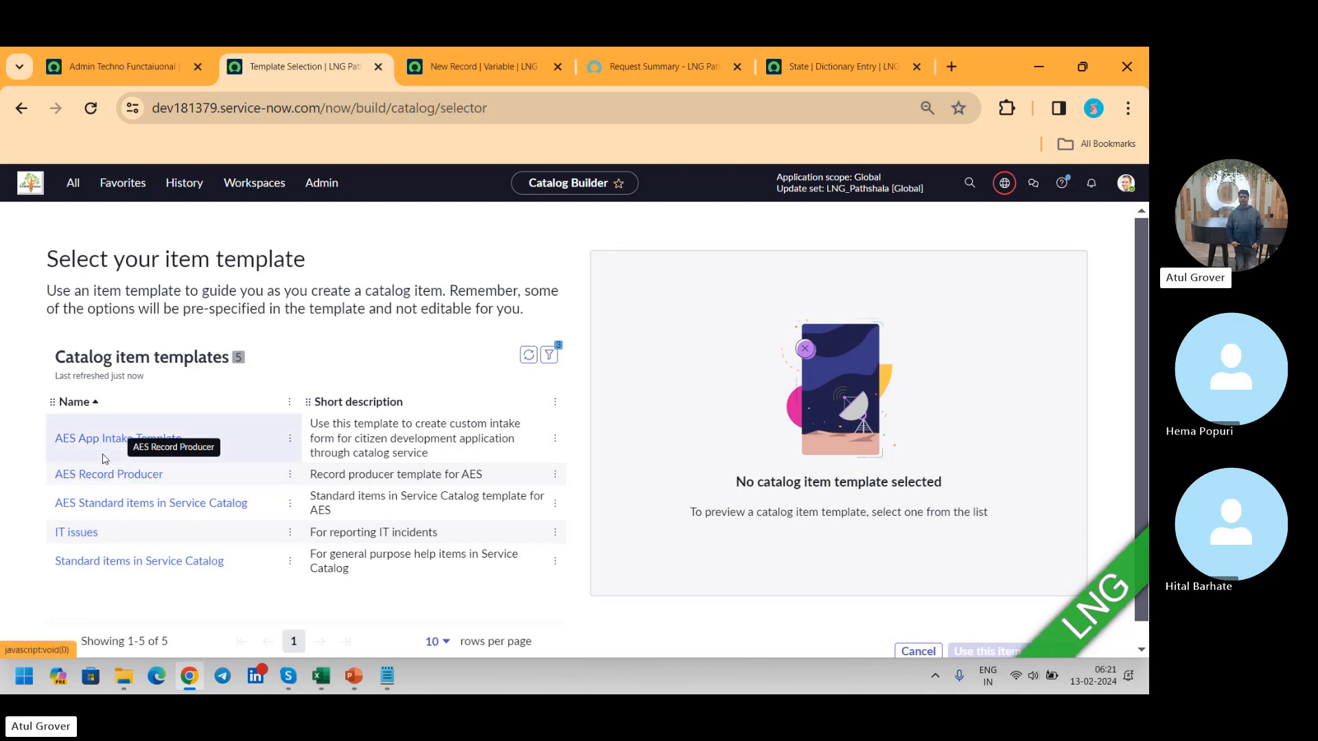
pyautogui.click(165, 569)
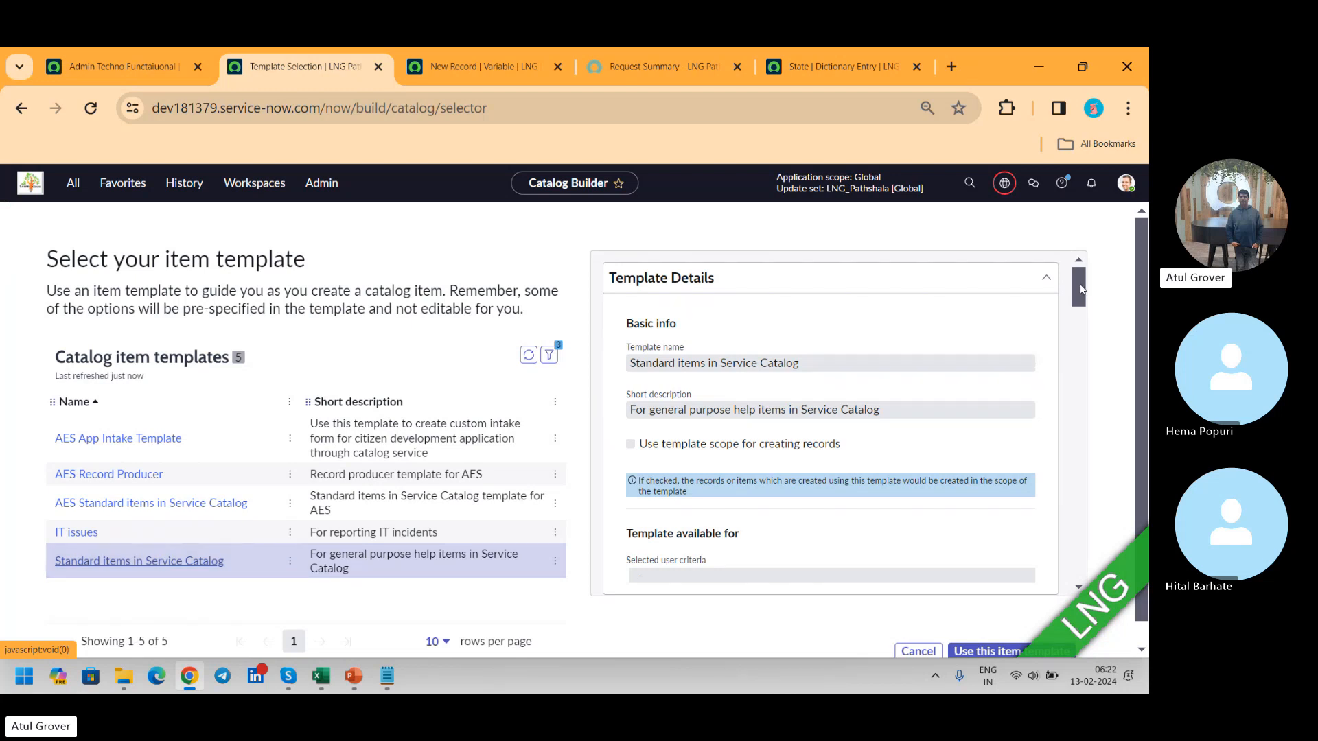
pyautogui.hotkey('alt', 'Tab')
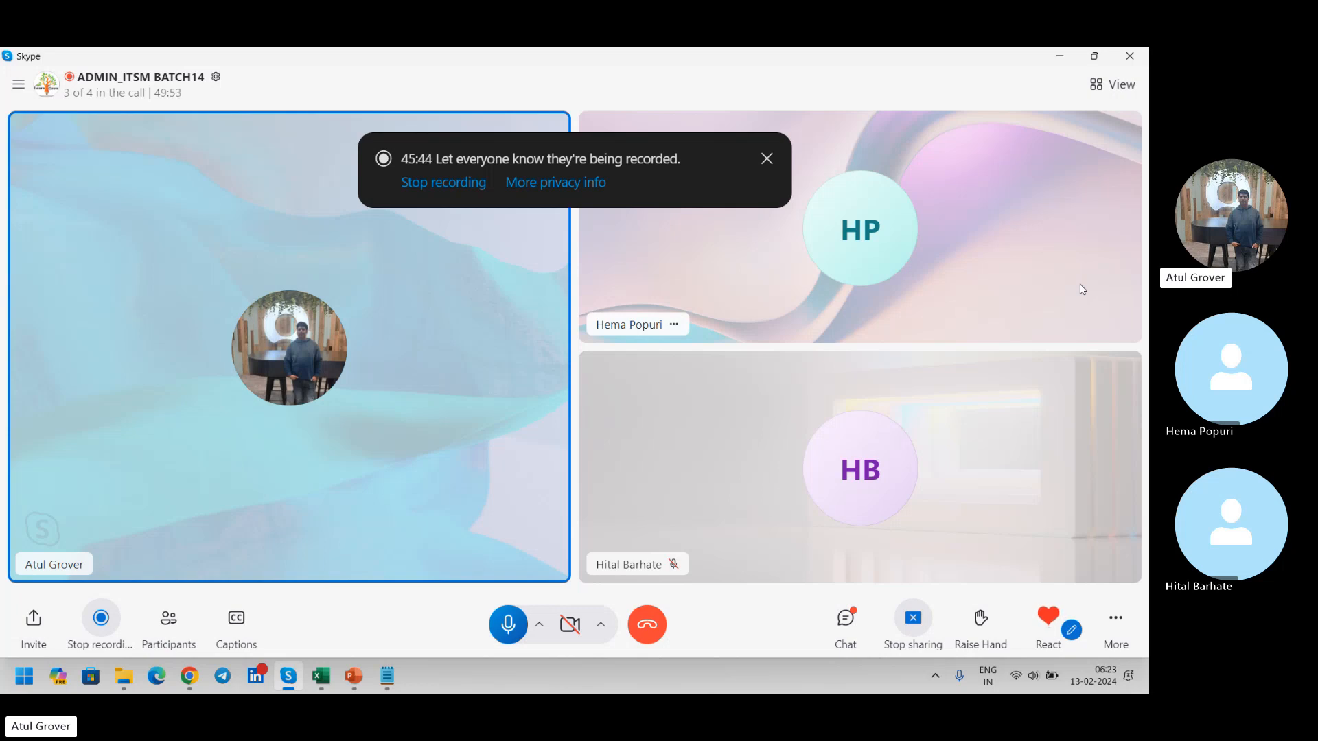
pyautogui.hotkey('alt', 'Tab')
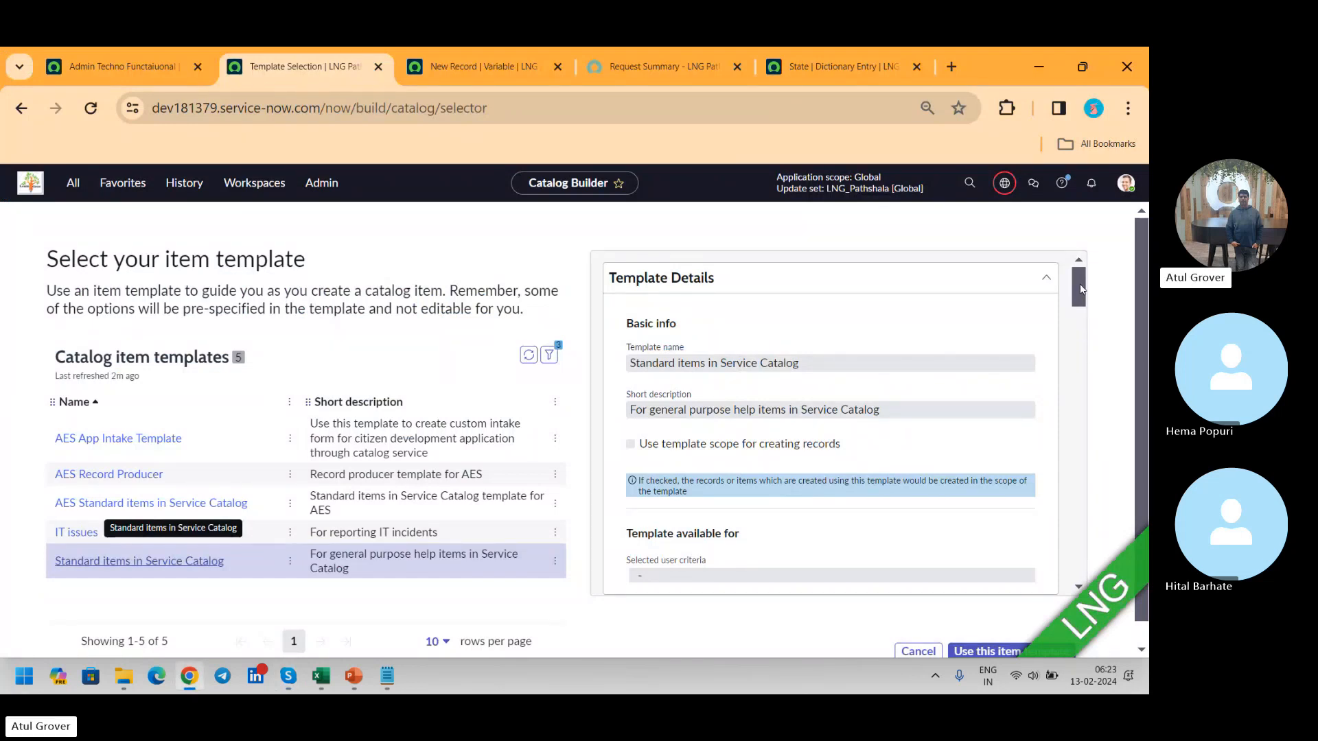
pyautogui.click(137, 73)
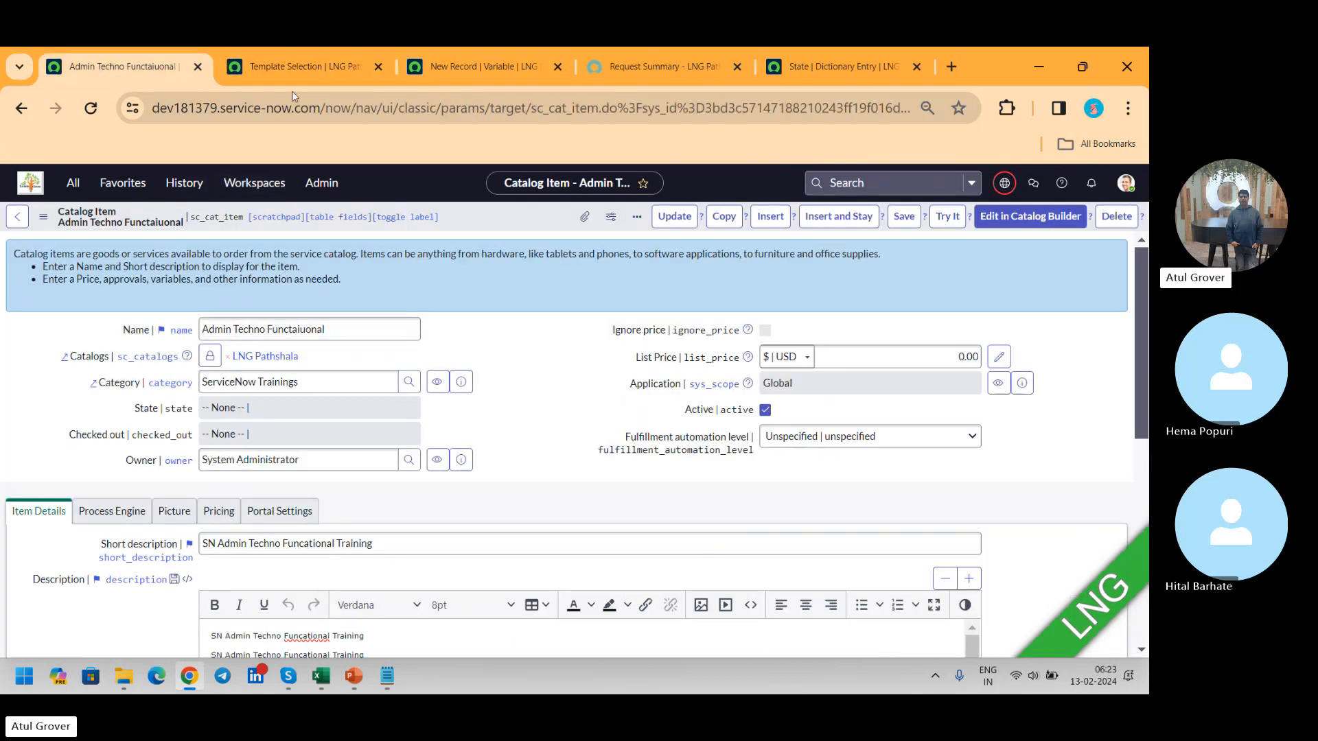
pyautogui.click(294, 67)
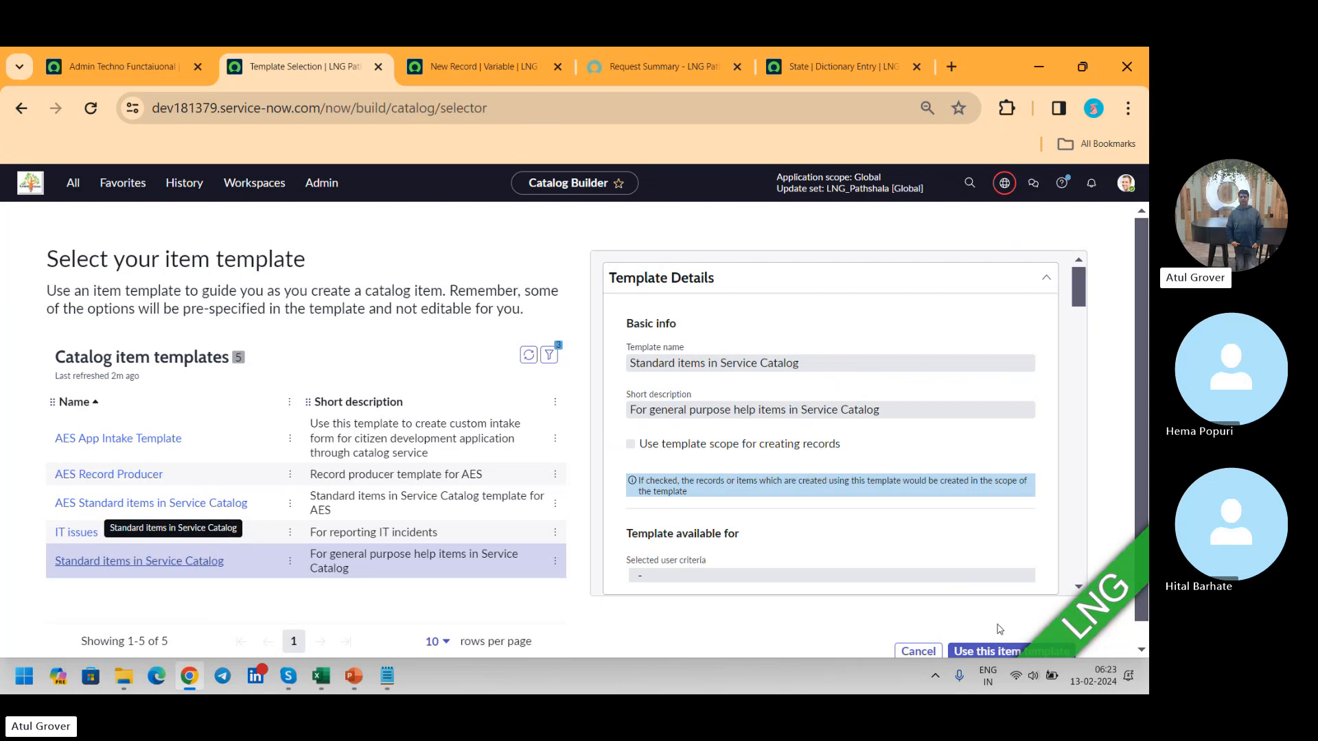
pyautogui.click(1008, 652)
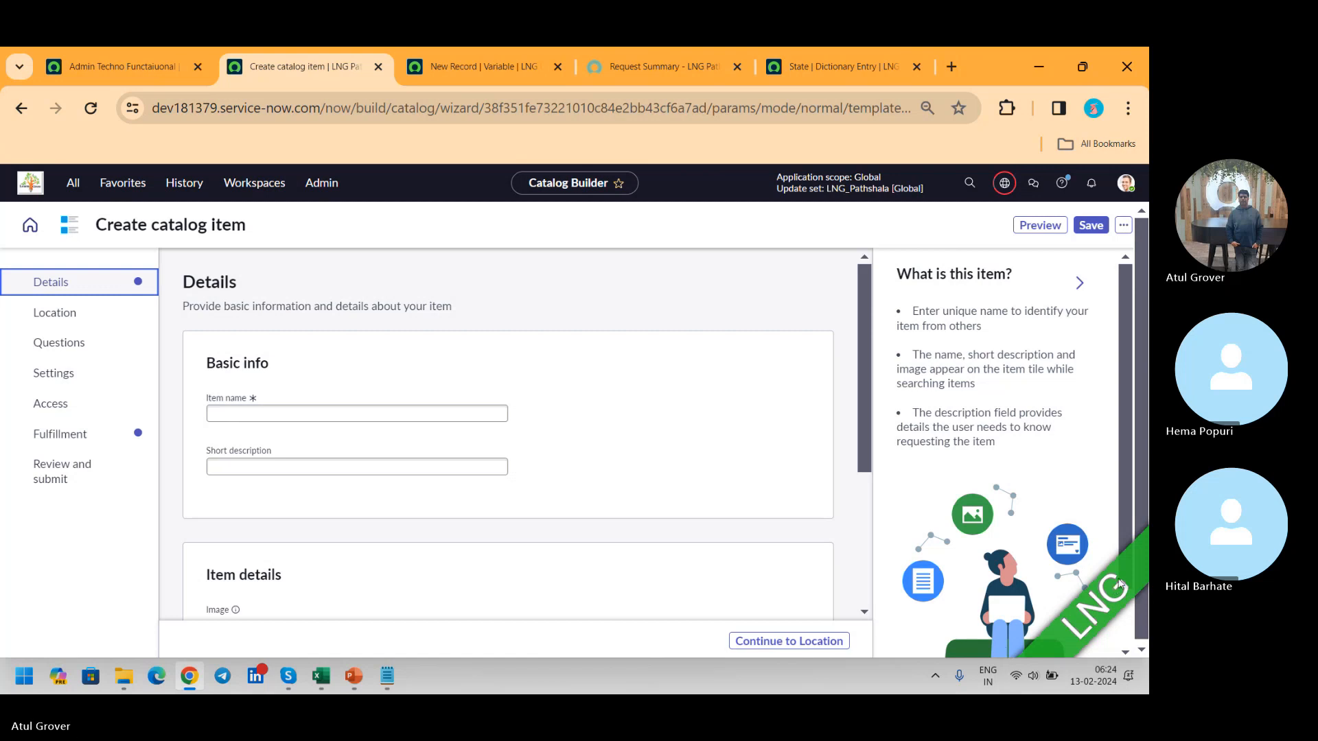
pyautogui.click(379, 412)
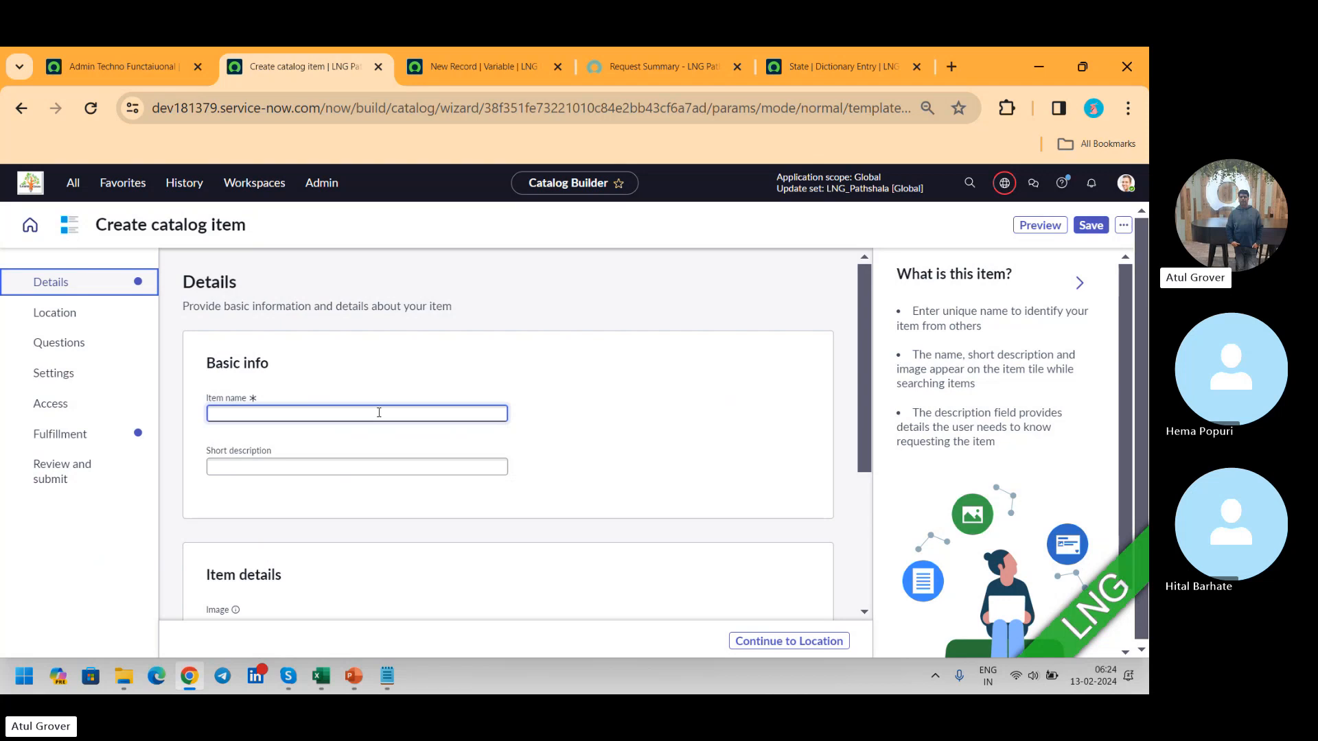
pyautogui.hotkey('alt', 'Tab')
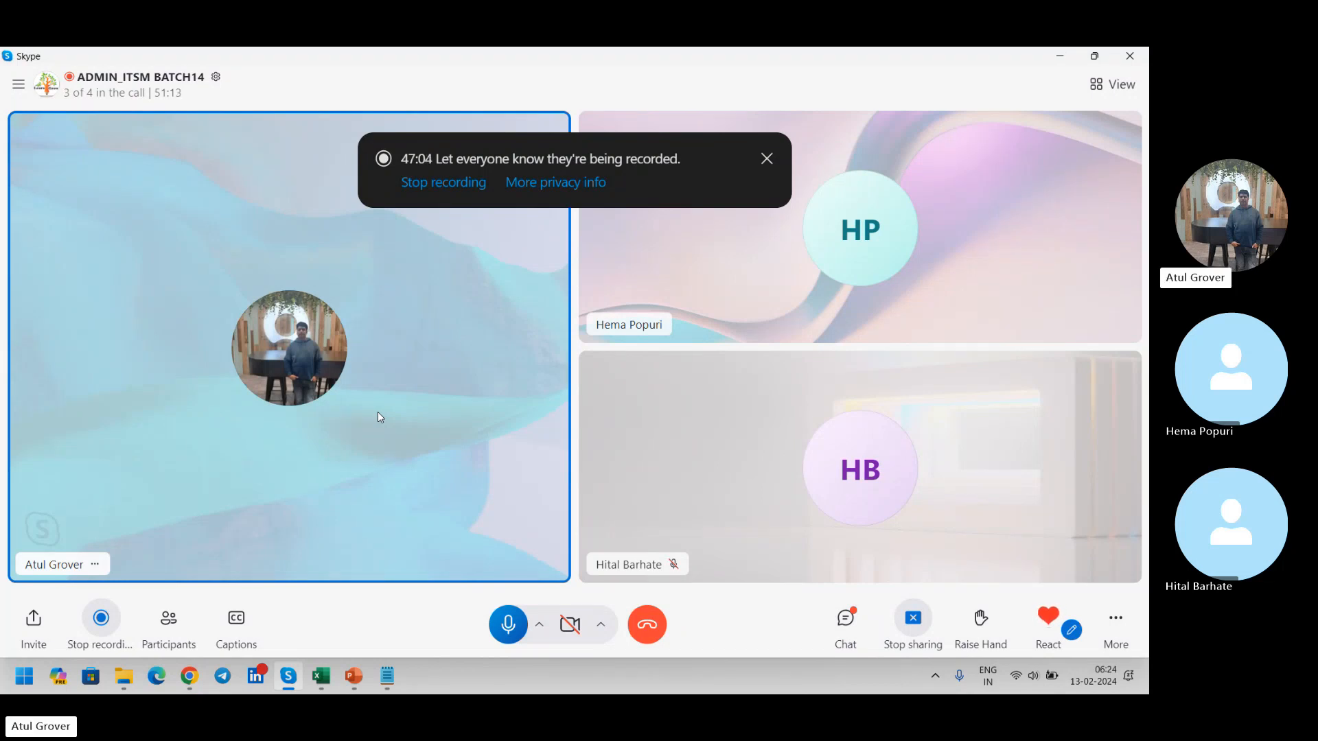
pyautogui.hotkey('alt', 'Tab')
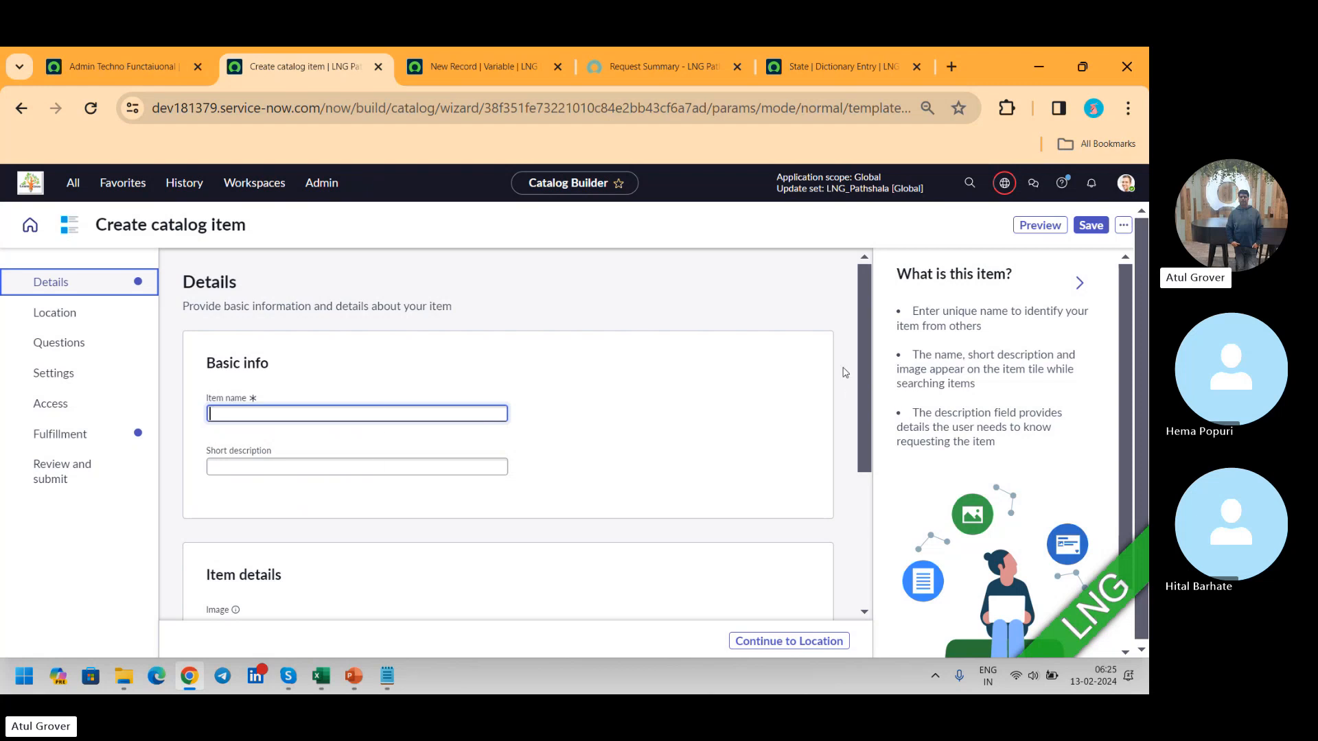
pyautogui.click(144, 62)
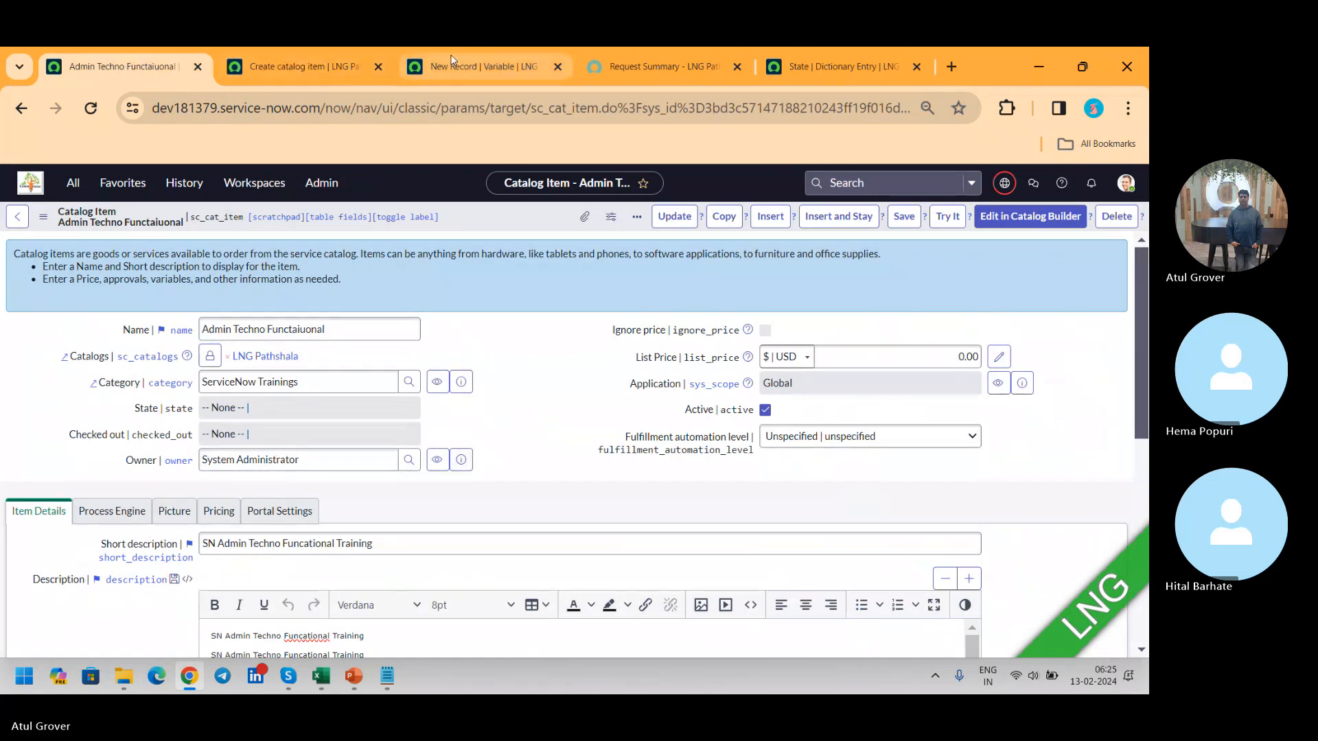
pyautogui.click(475, 67)
pyautogui.click(290, 67)
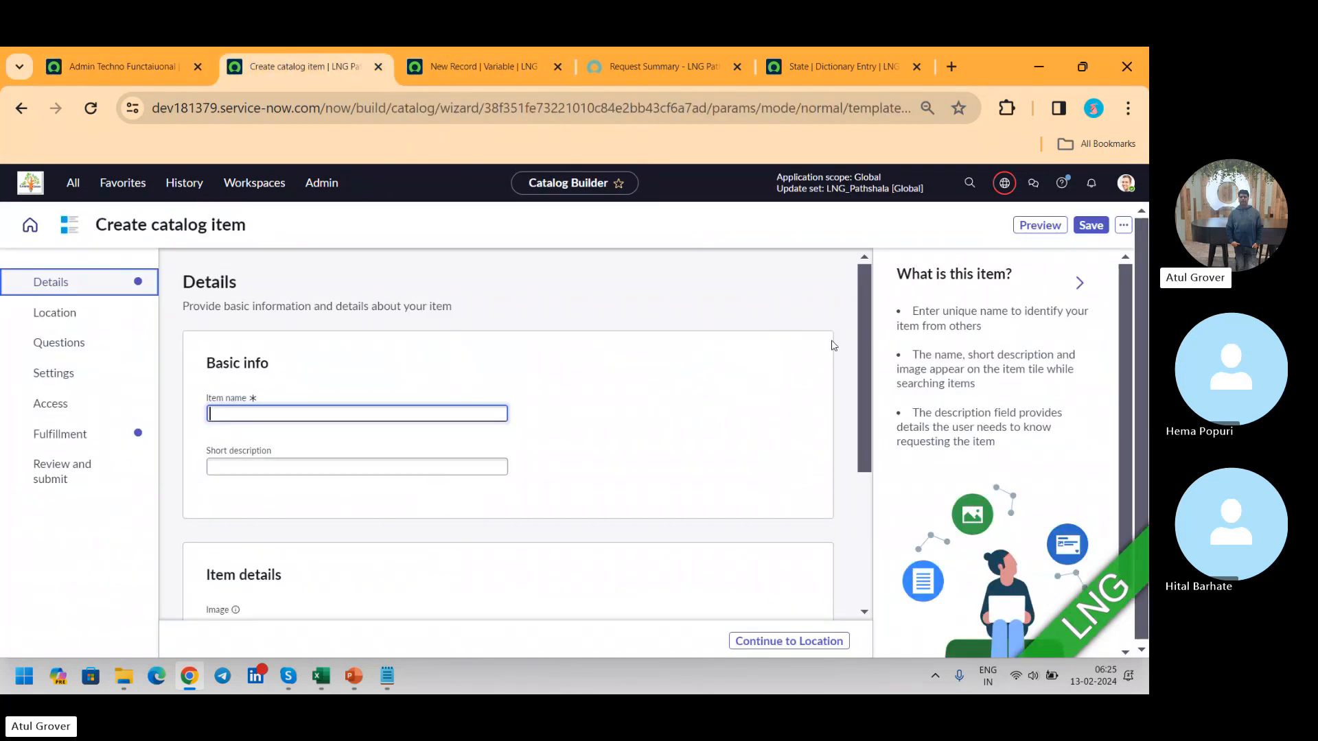
# Step: Review the new catalog item's Details and Location sections, and check its portal preview
pyautogui.scroll(-3, 860, 303)
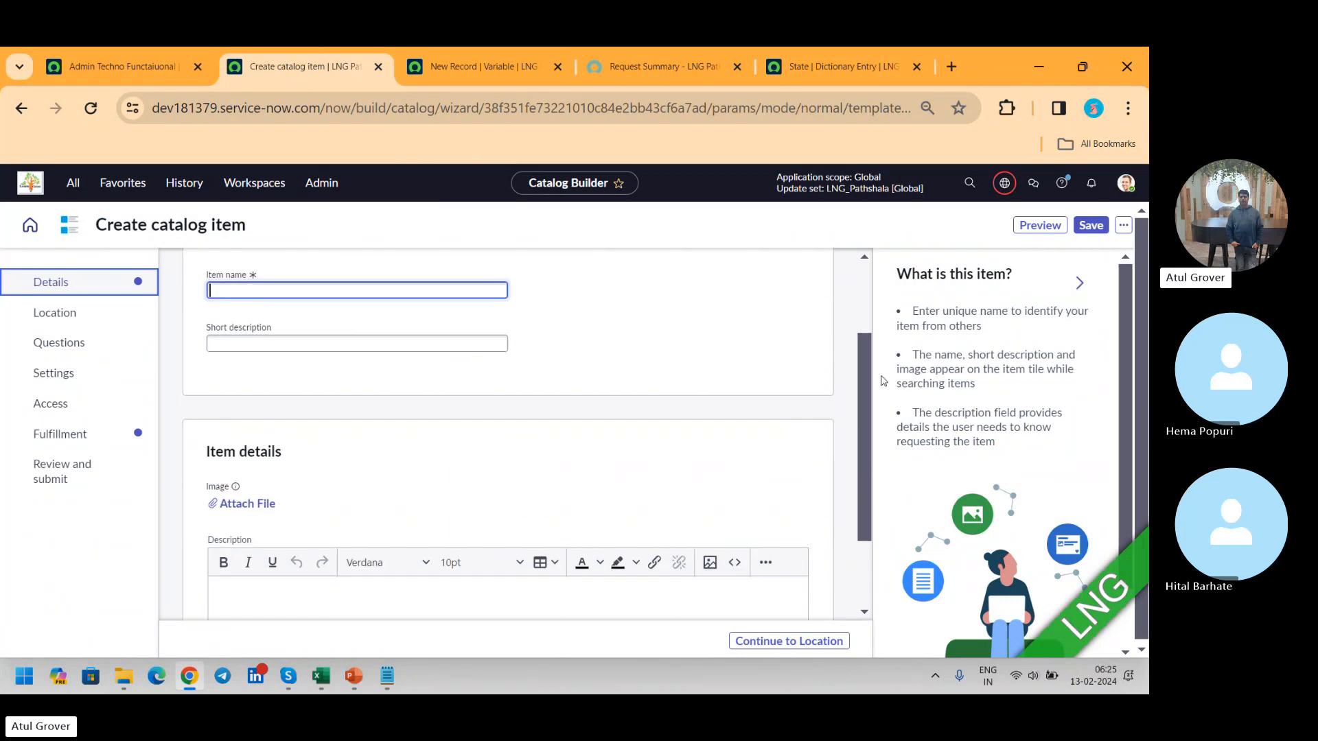
pyautogui.click(39, 320)
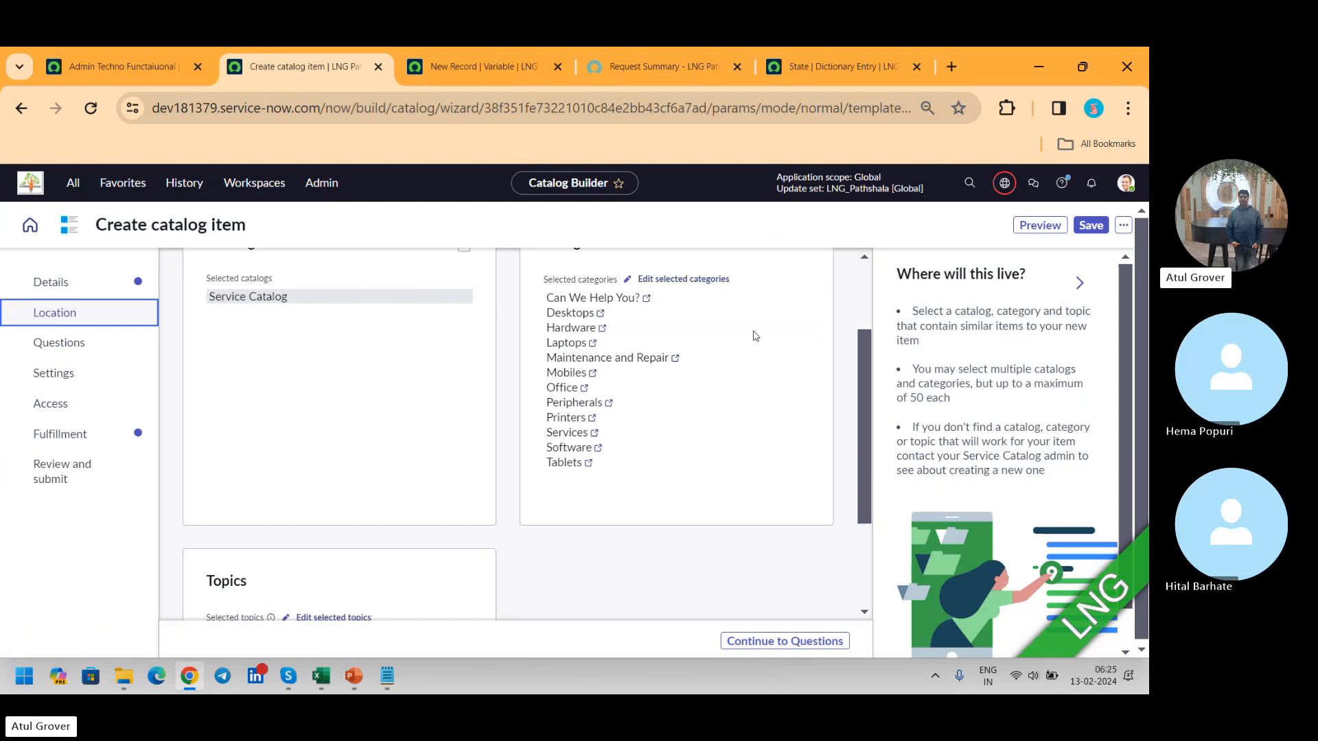
pyautogui.click(1053, 231)
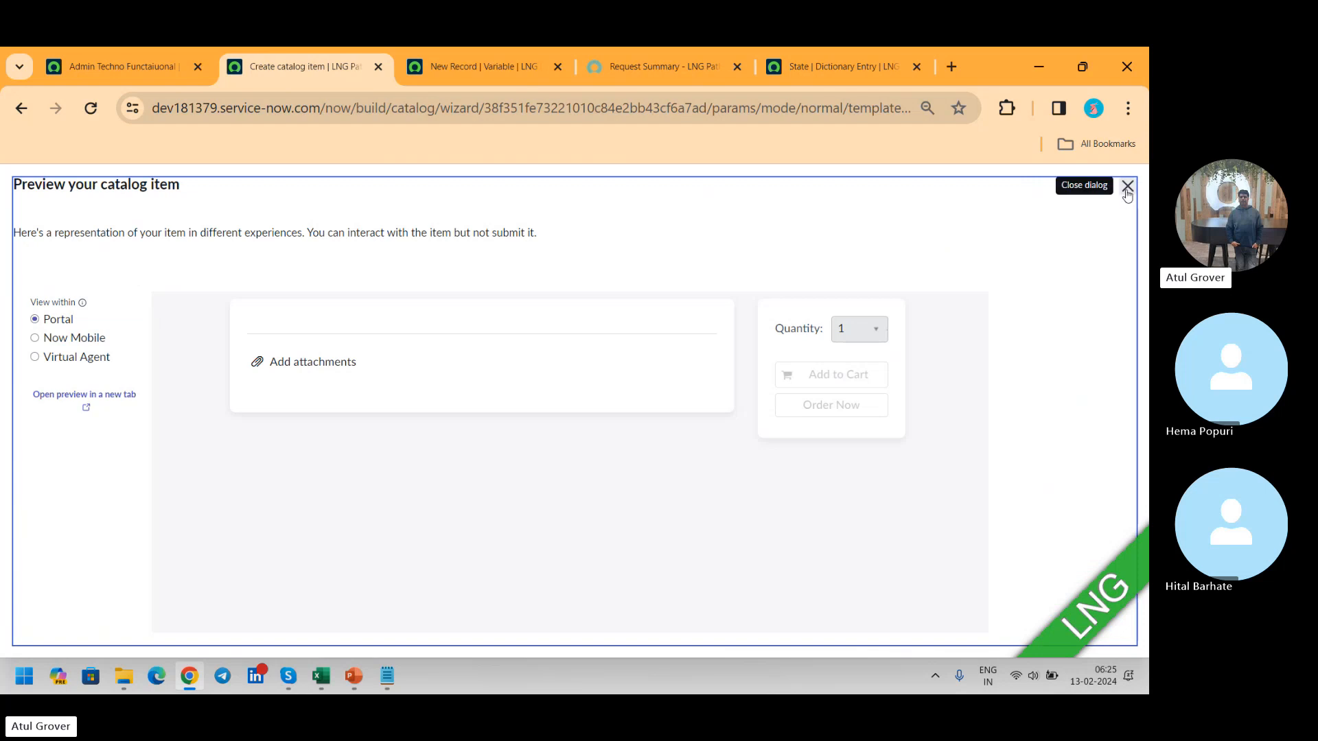
pyautogui.click(1128, 186)
# Step: Examine the Questions section of the new catalog item, expanding the Standard Employee Questions set
pyautogui.click(47, 352)
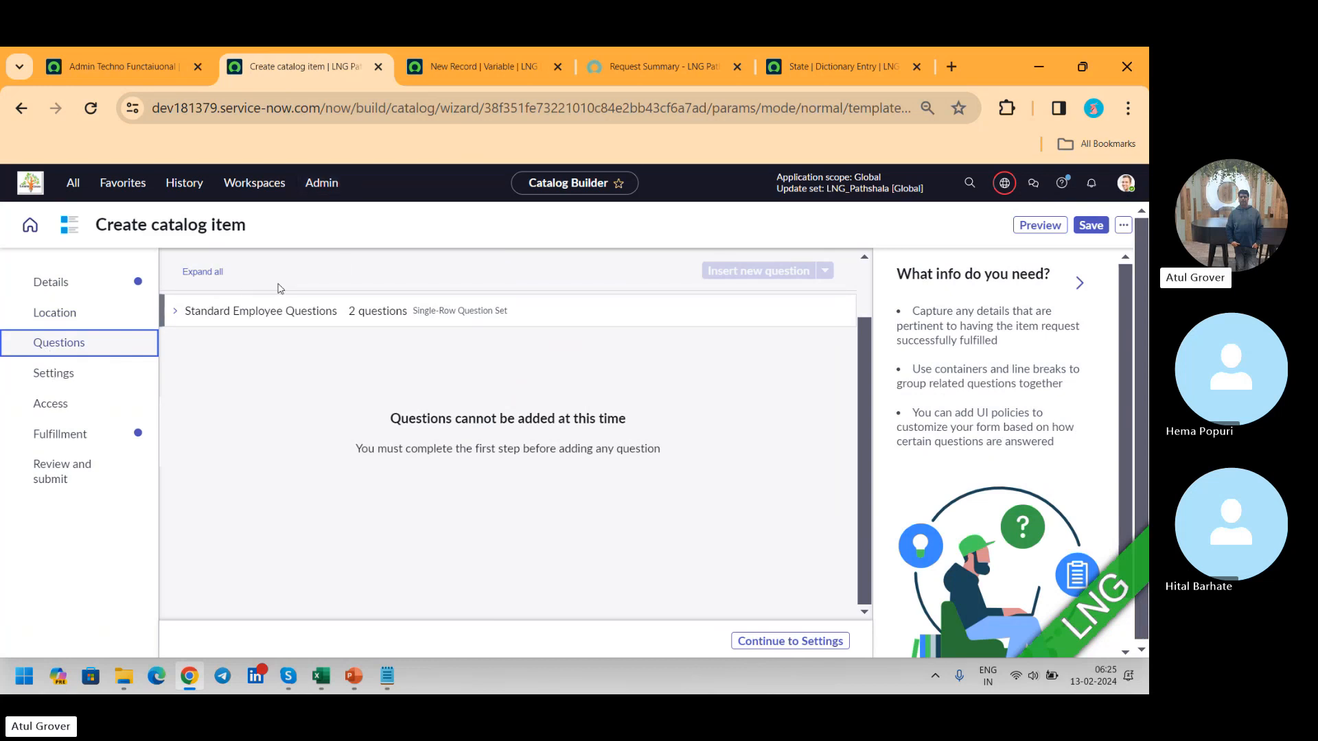
pyautogui.click(175, 311)
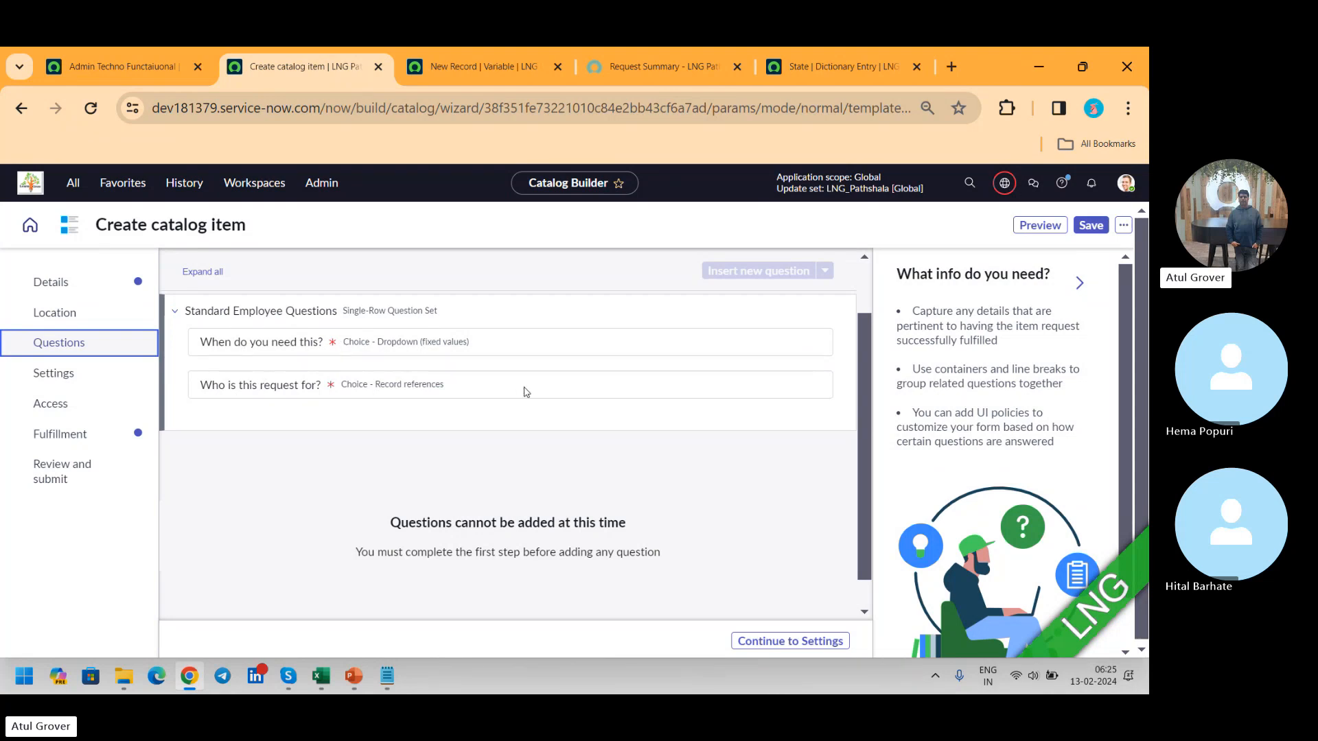
pyautogui.click(800, 638)
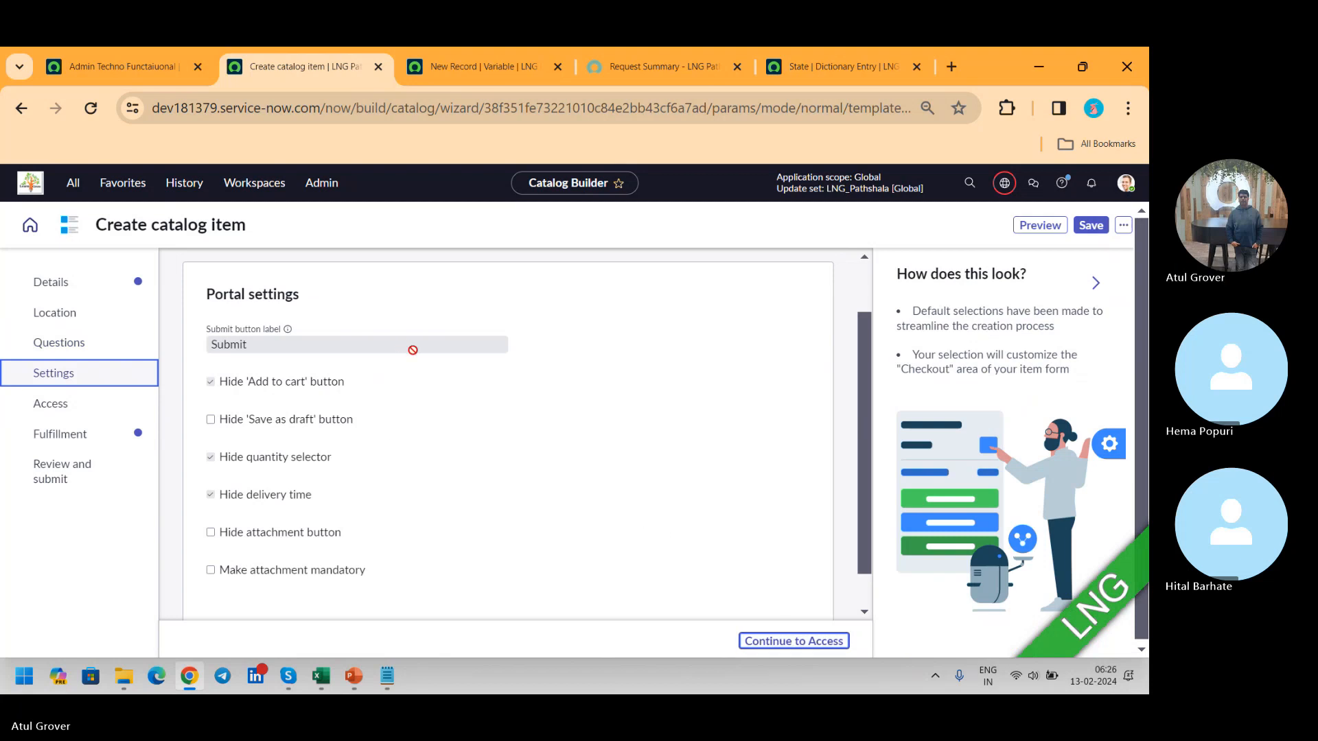
pyautogui.click(52, 340)
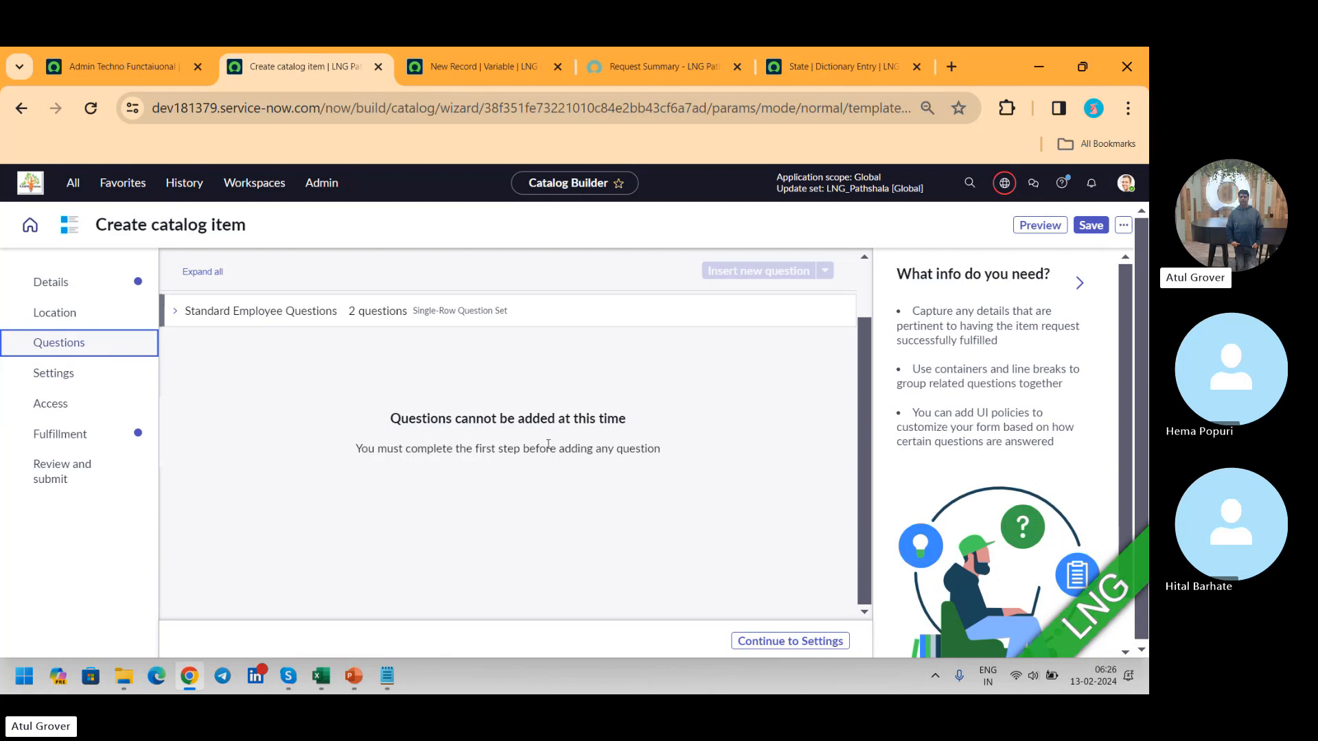
pyautogui.moveTo(404, 449); pyautogui.dragTo(682, 447)
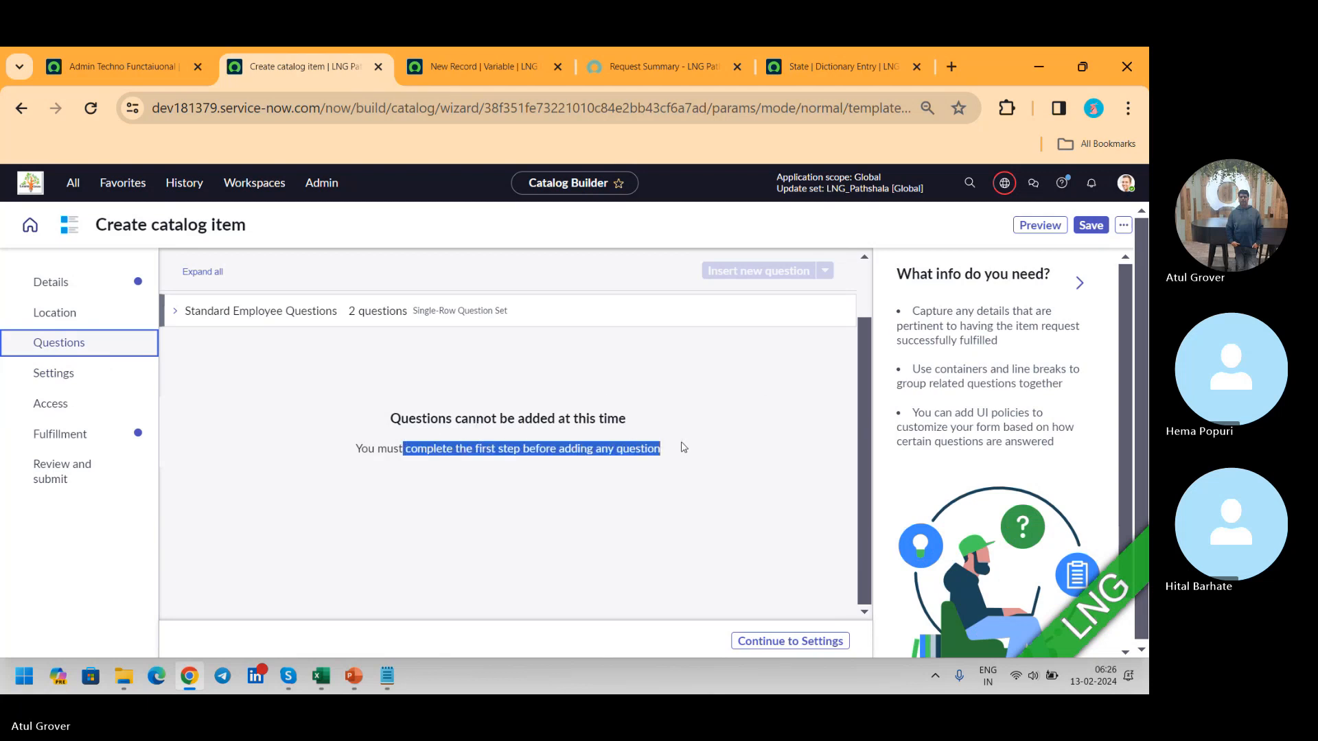
pyautogui.click(175, 311)
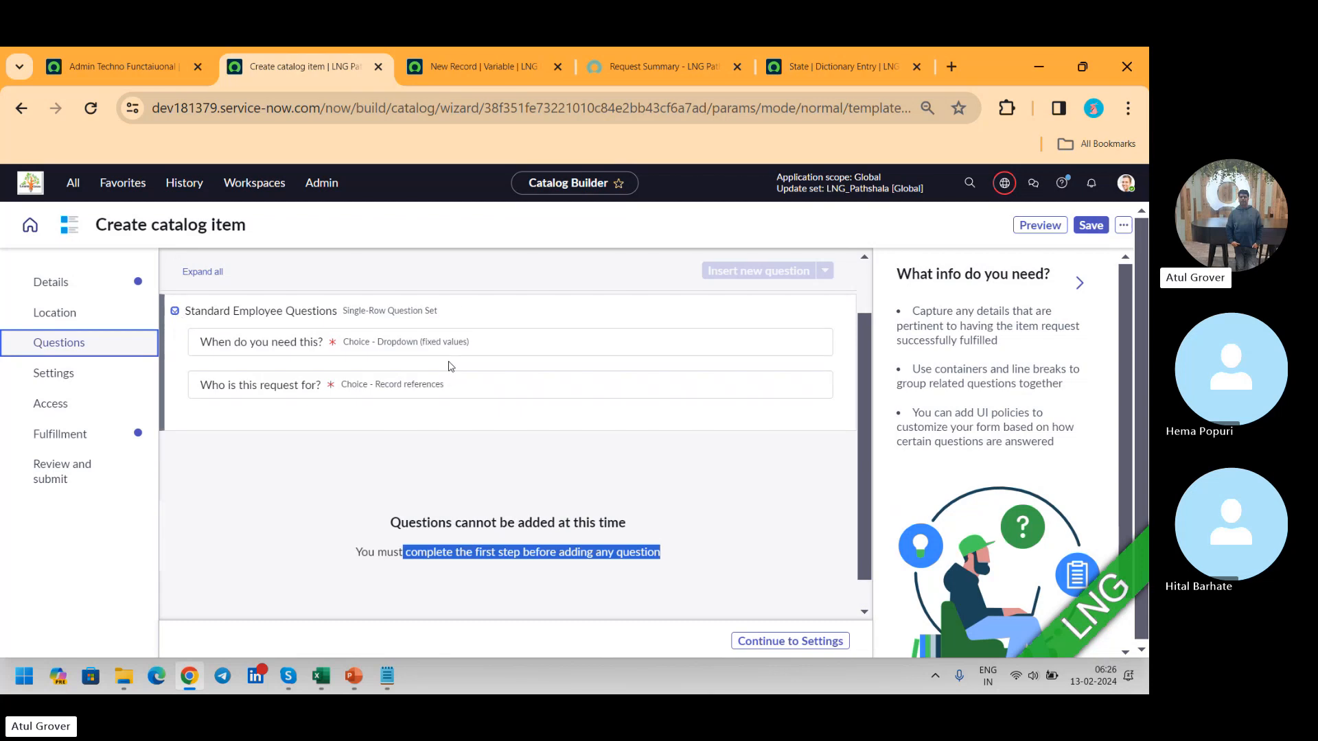
# Step: Review the new catalog item's Details, Settings, Access and Fulfillment sections in turn
pyautogui.click(76, 288)
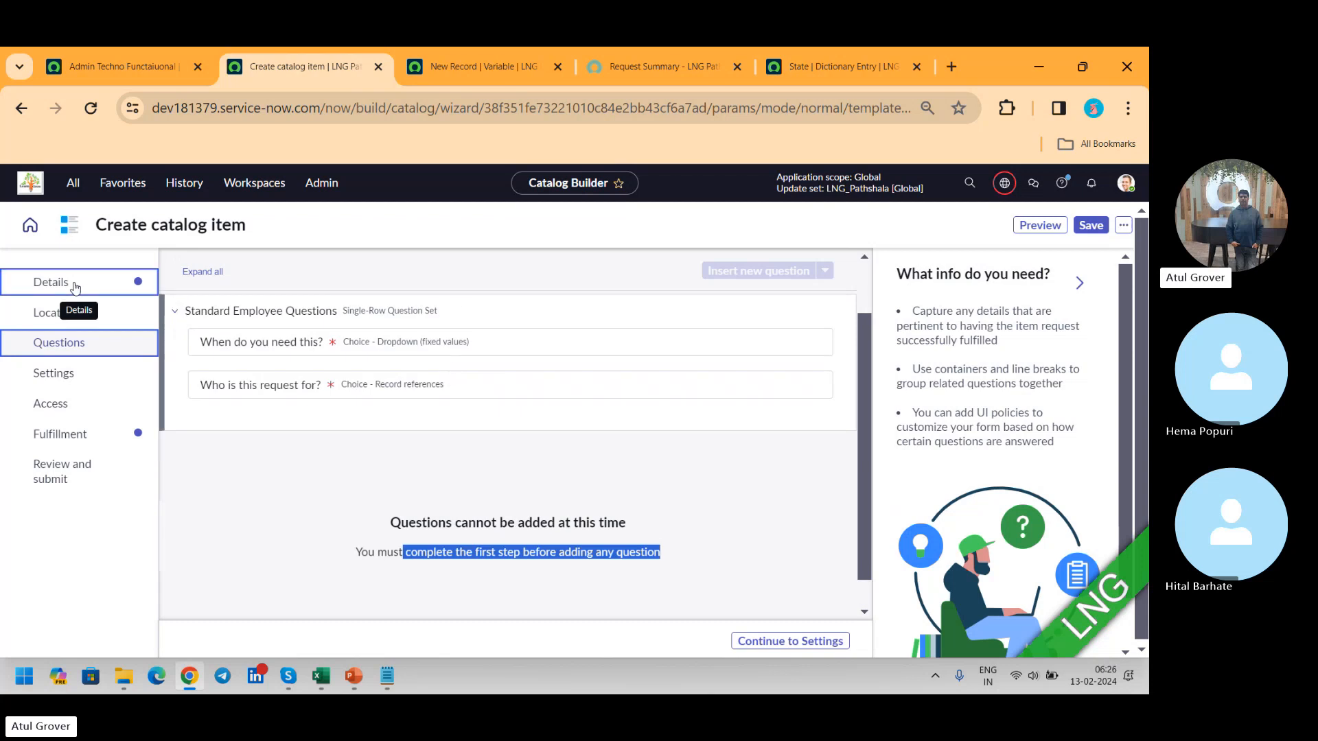
pyautogui.click(37, 378)
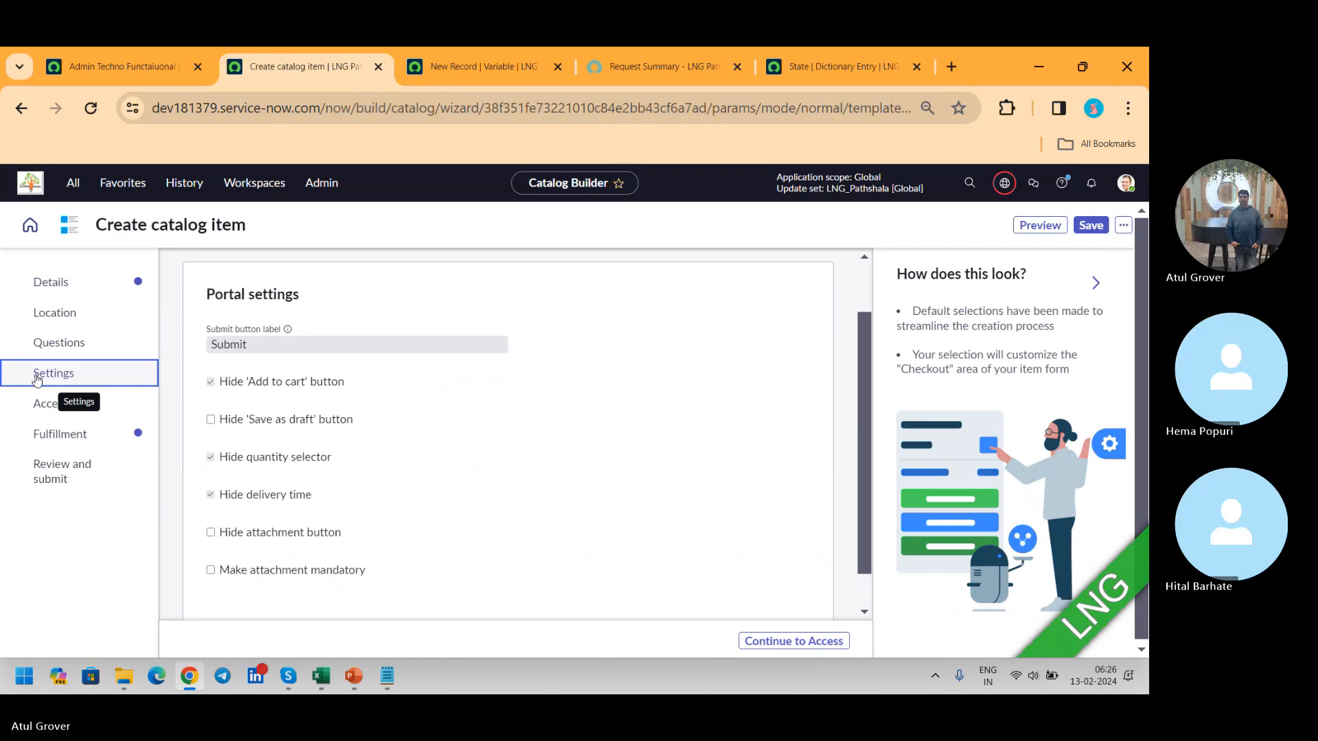
pyautogui.click(43, 411)
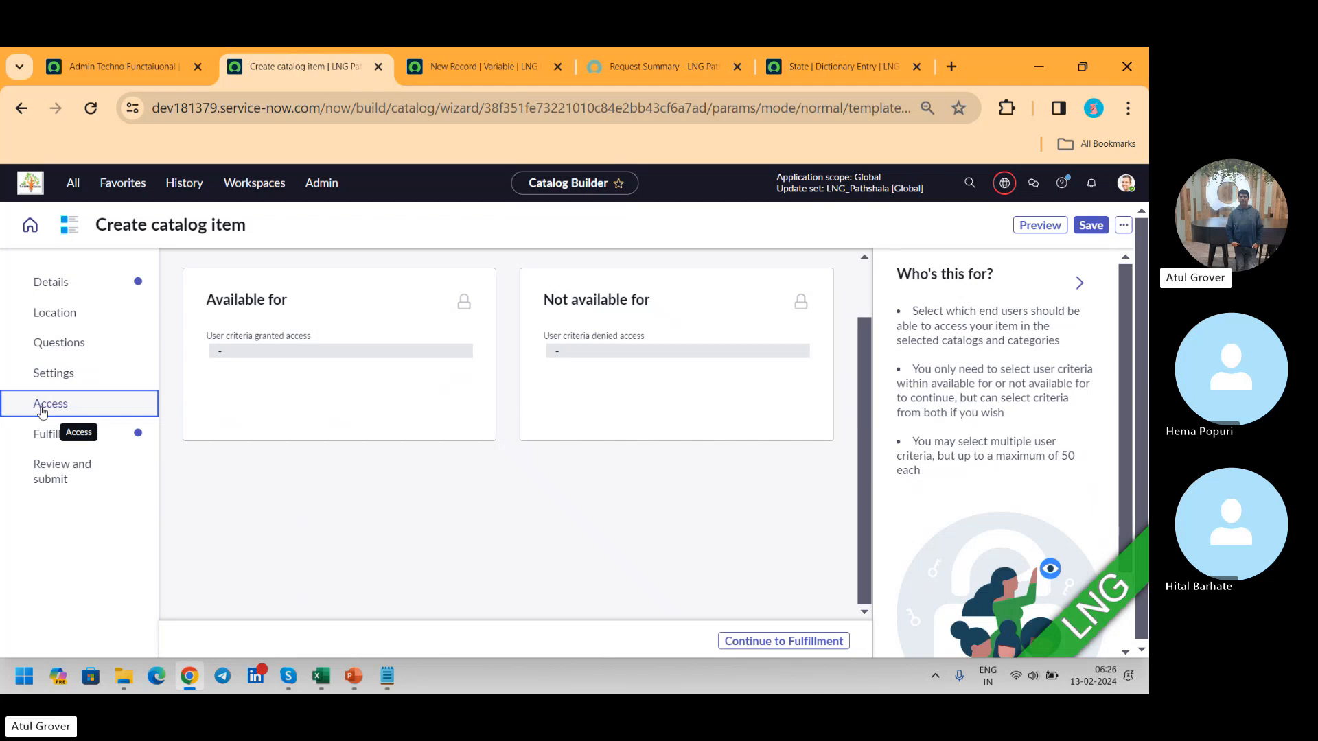
pyautogui.click(50, 440)
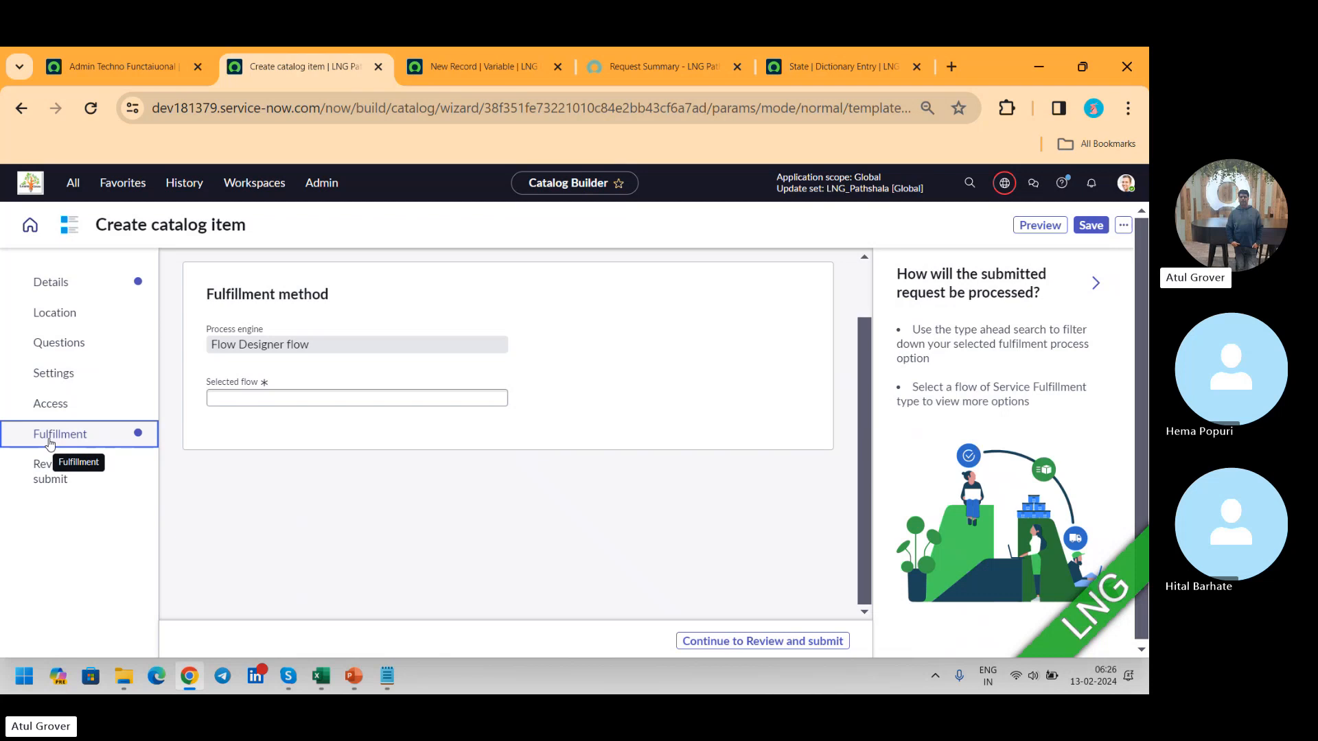
# Step: Compare the fulfillment method with the Admin Techno Functaiuonal record's Process Engine settings, and view the new item's Review and submit section
pyautogui.click(138, 67)
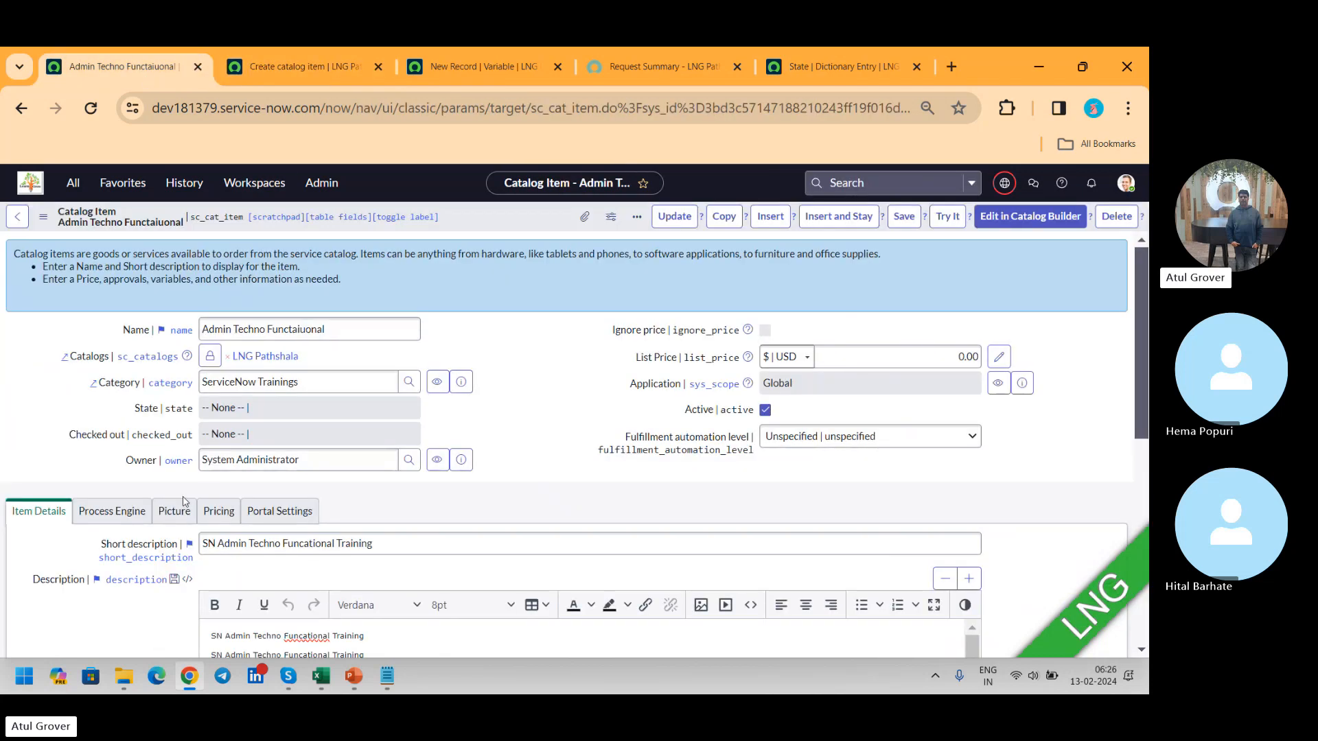
pyautogui.click(116, 514)
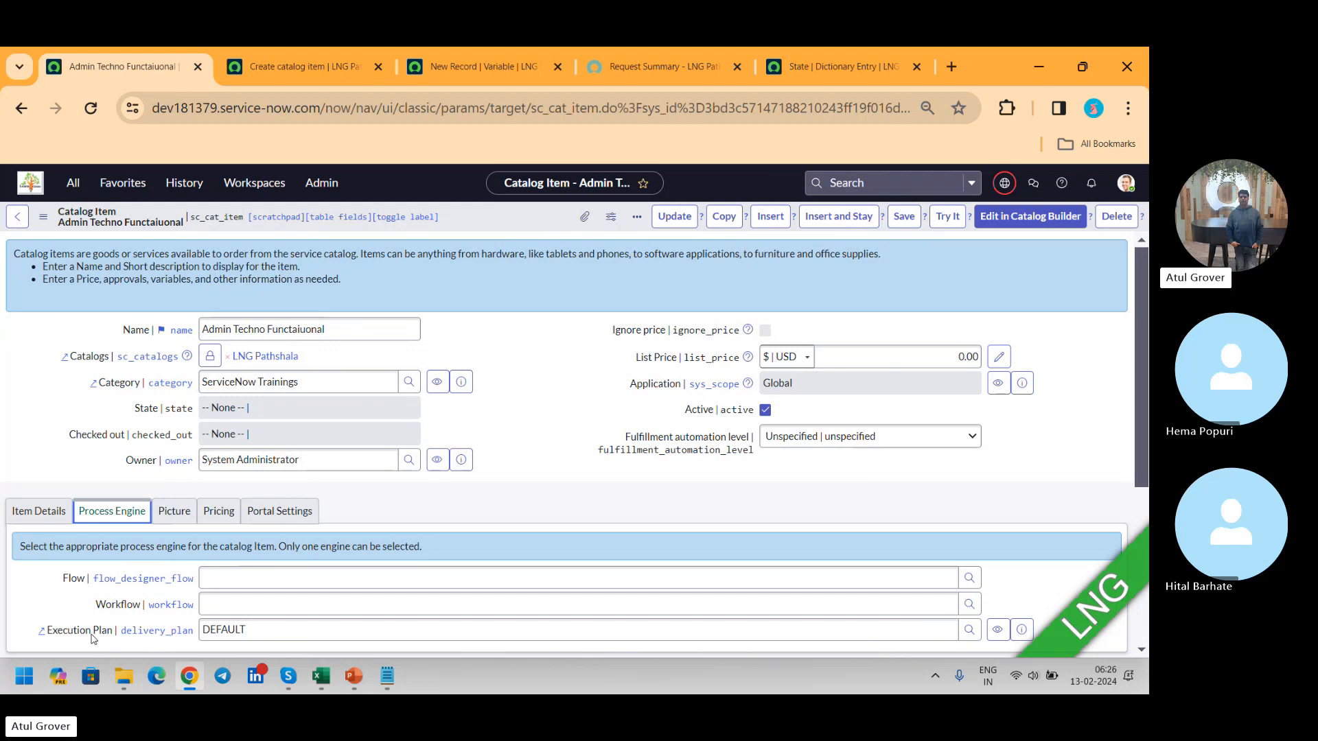
pyautogui.click(306, 64)
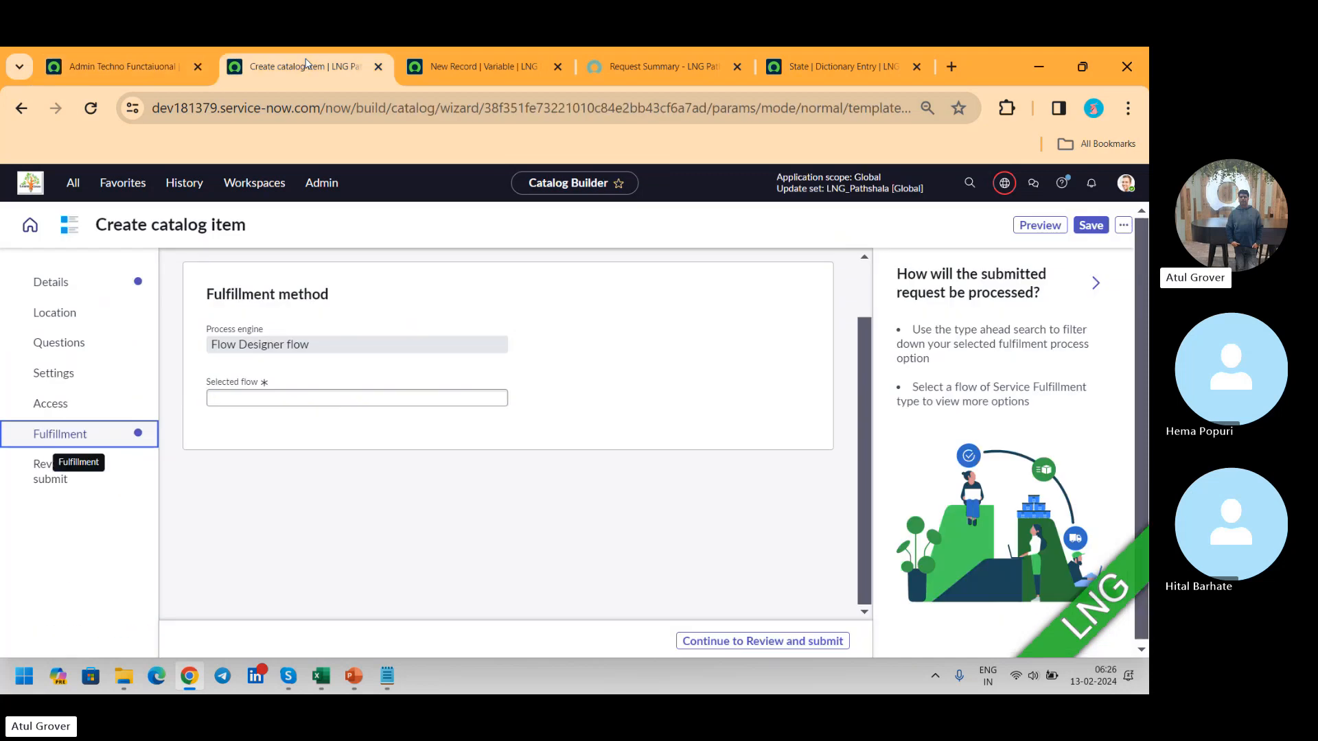
pyautogui.click(46, 475)
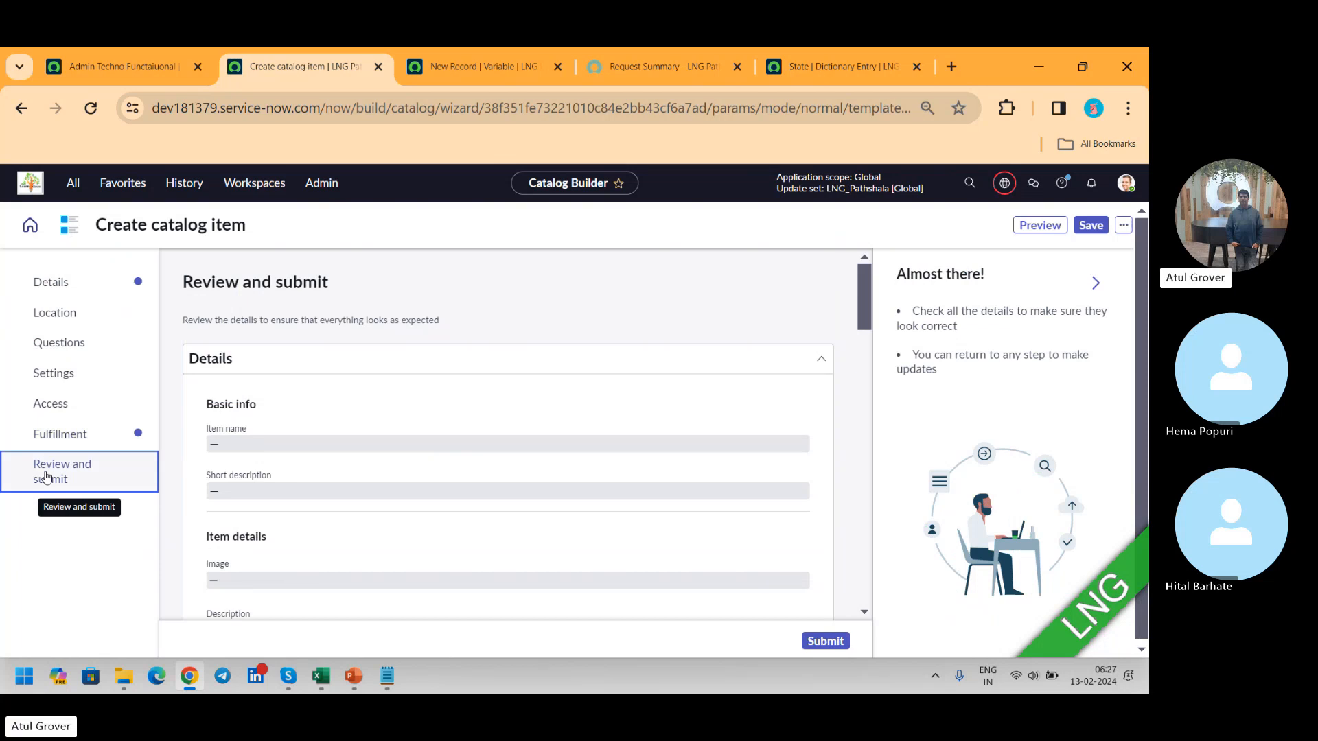
pyautogui.click(93, 69)
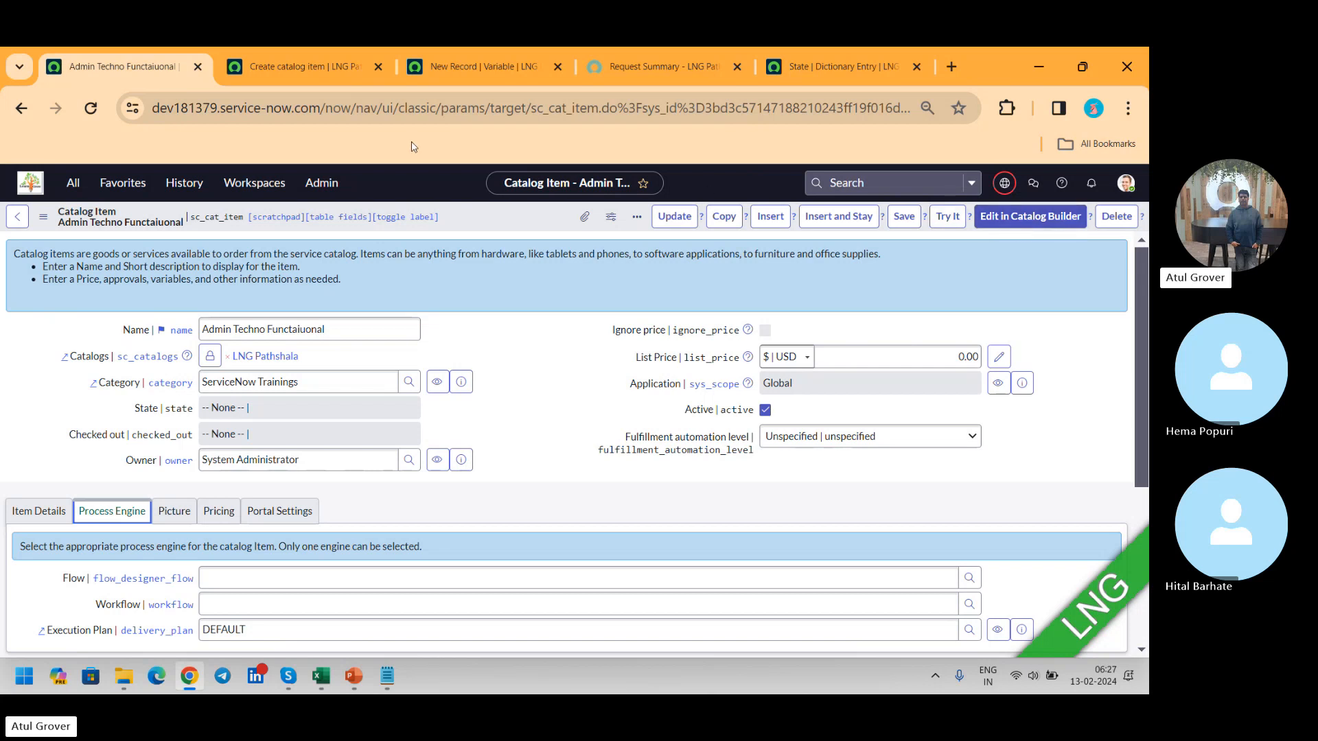
pyautogui.click(304, 69)
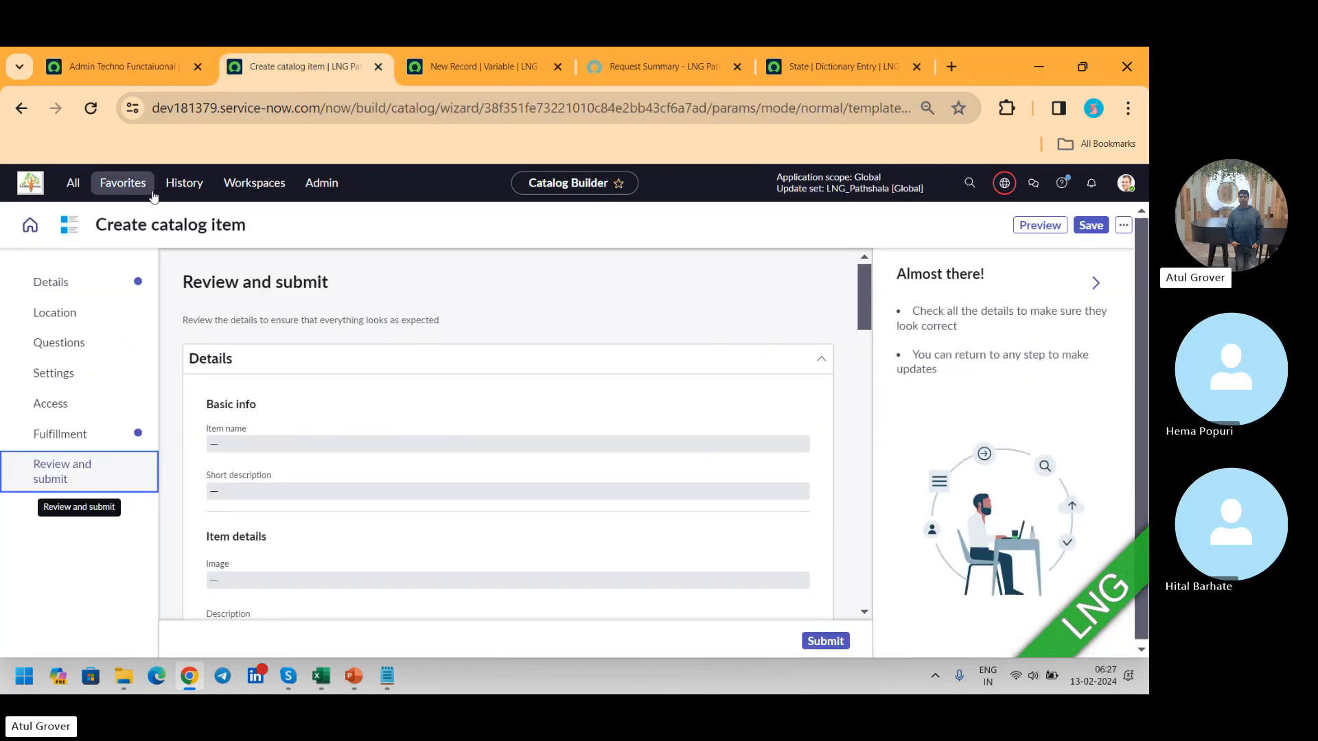
# Step: Return to the Catalog Builder home page and start a new catalog item template of the Standard type
pyautogui.click(33, 225)
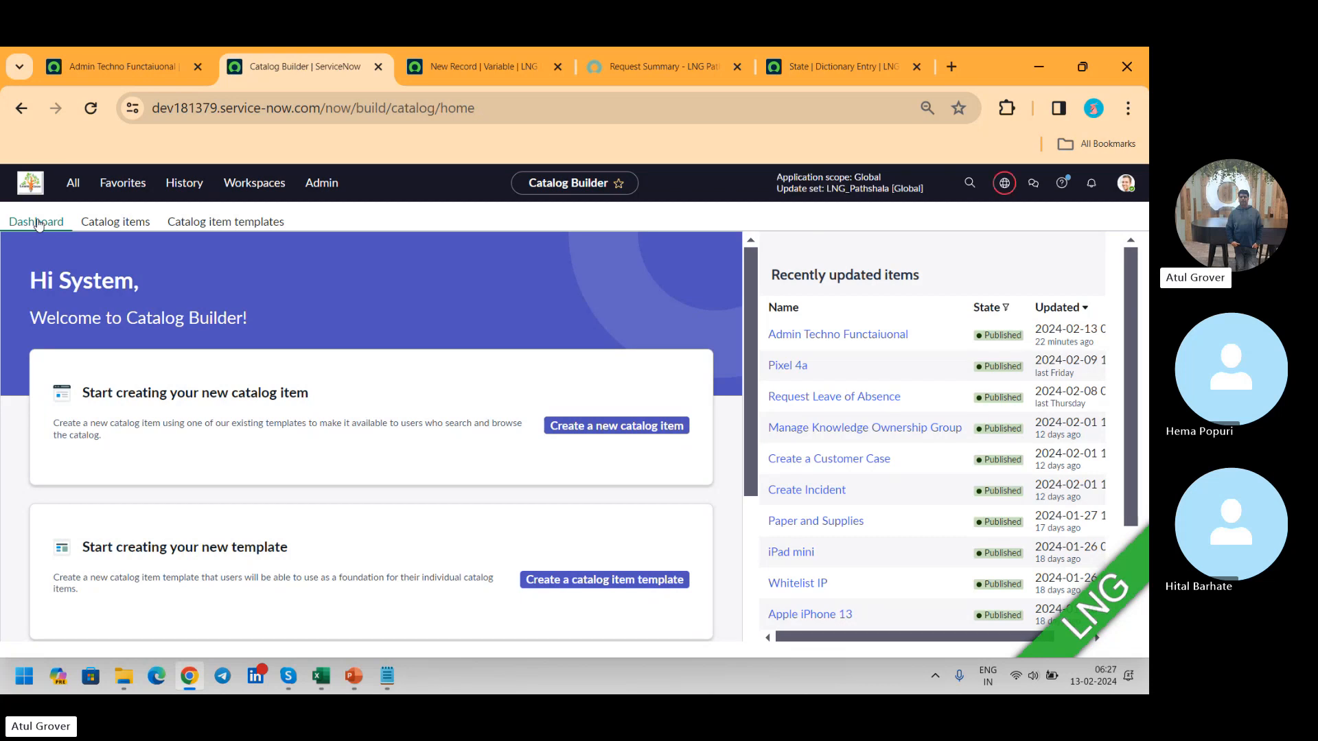
pyautogui.click(256, 230)
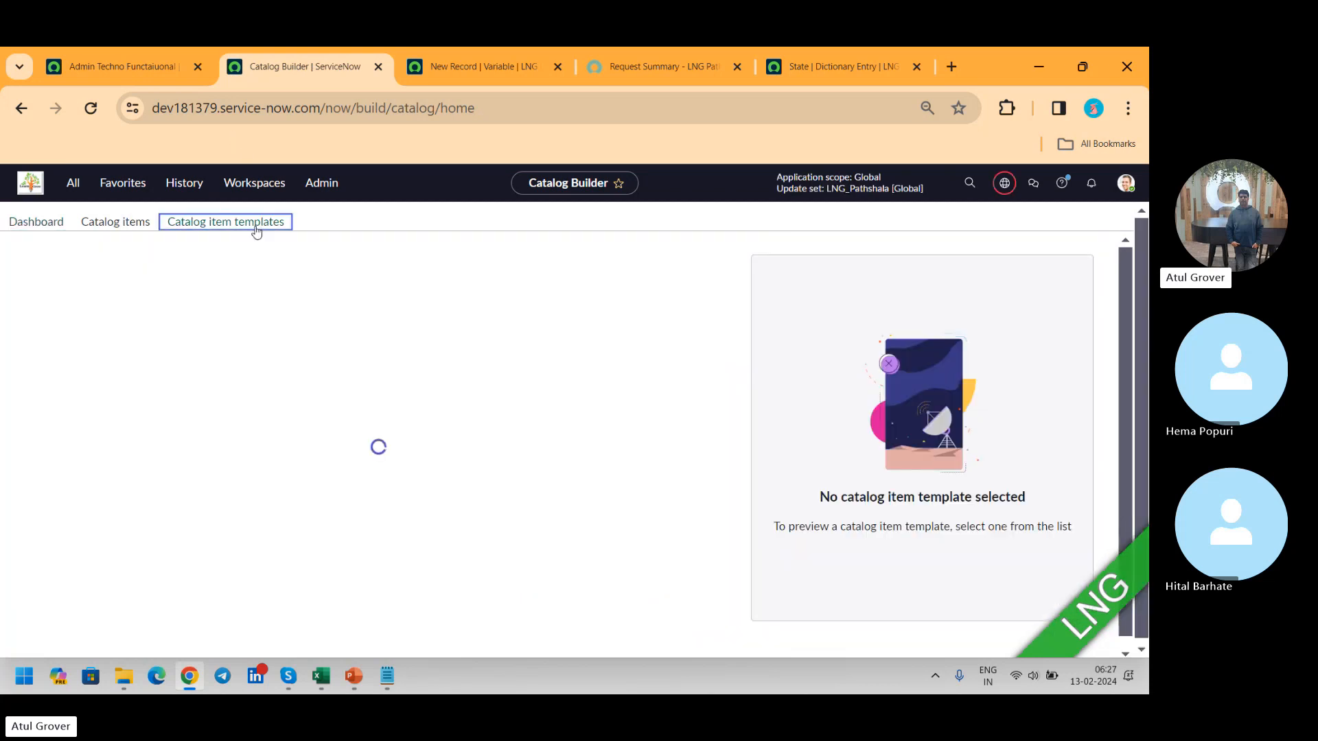
pyautogui.click(699, 258)
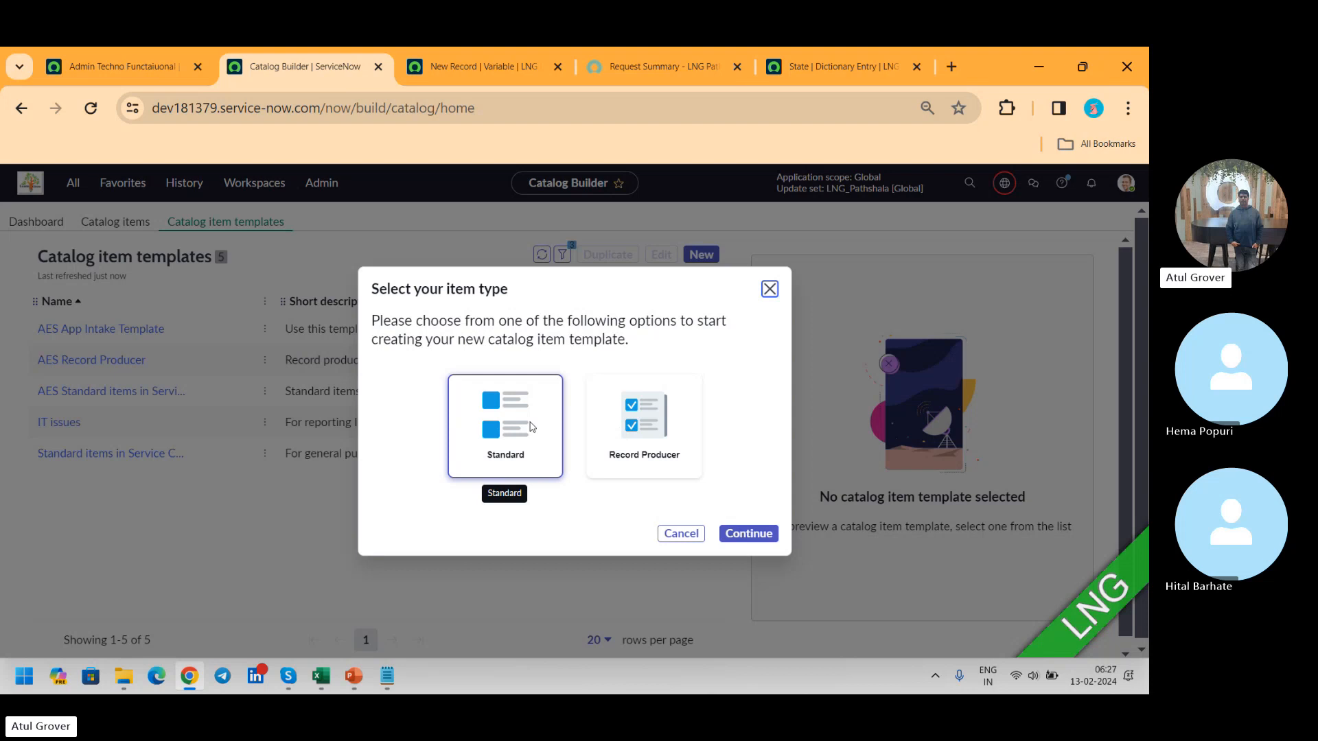
pyautogui.click(744, 539)
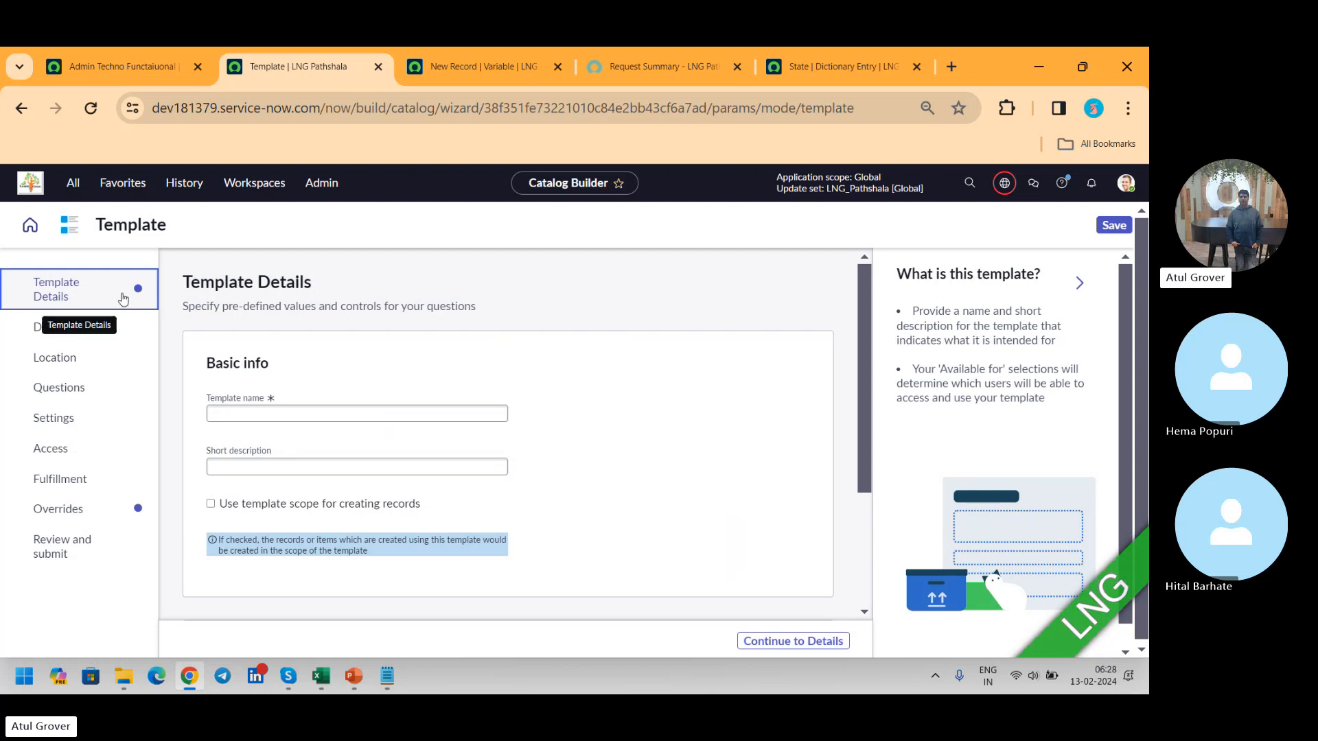
# Step: Review the new template's Details, Location, Questions and Overrides sections, including the guidance on what submitters can change
pyautogui.click(62, 340)
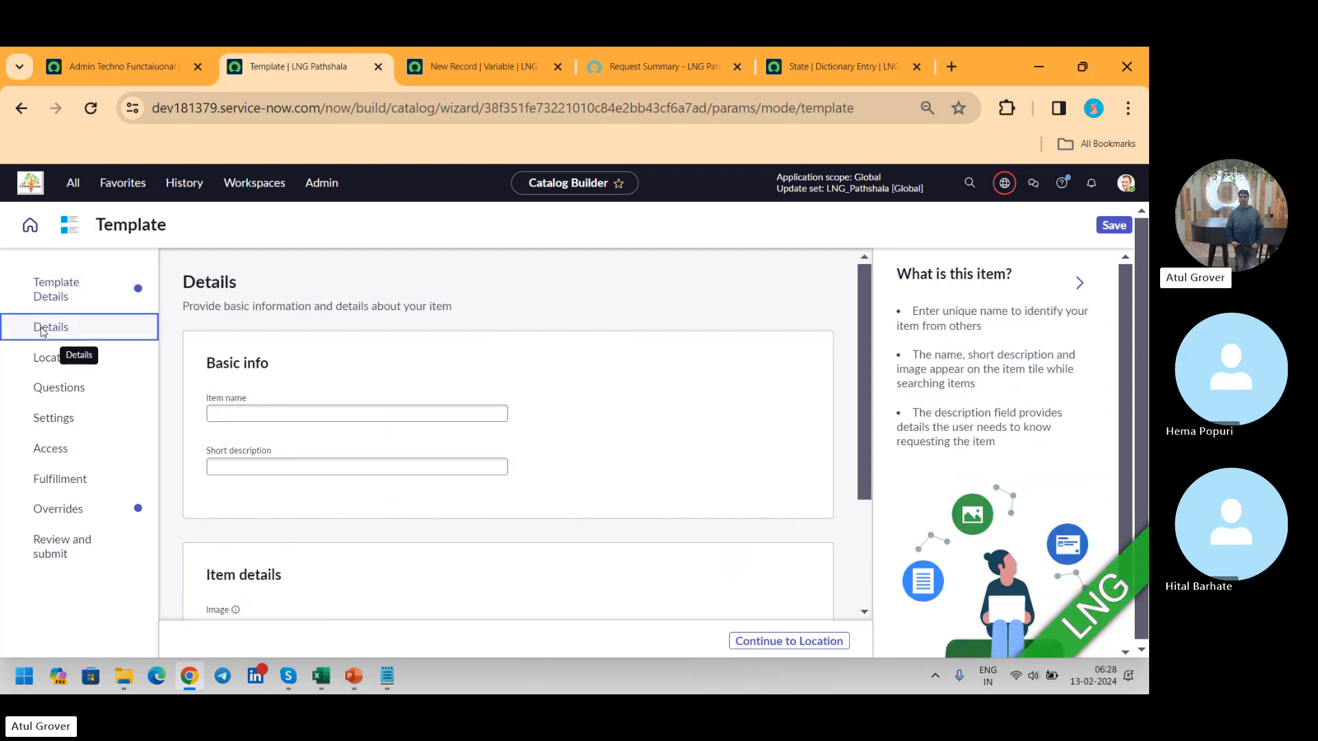
pyautogui.click(45, 362)
pyautogui.click(47, 389)
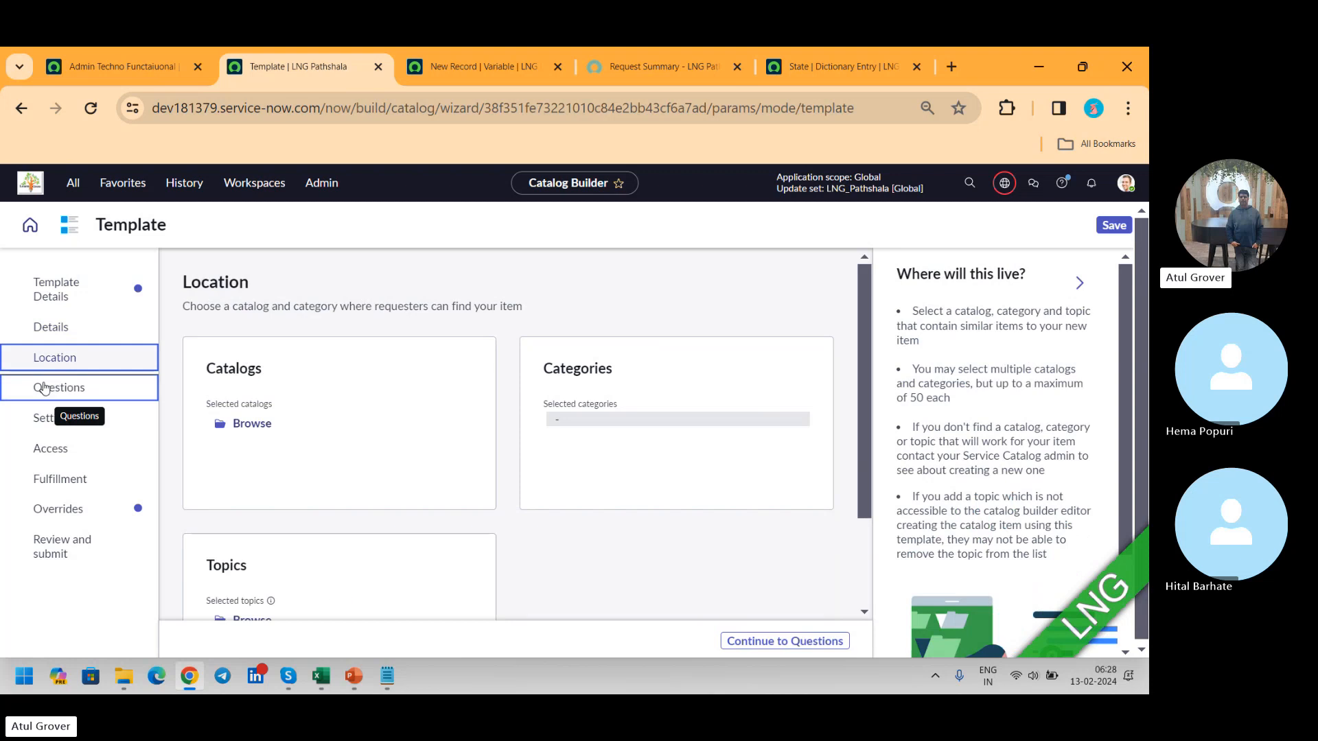
pyautogui.click(44, 516)
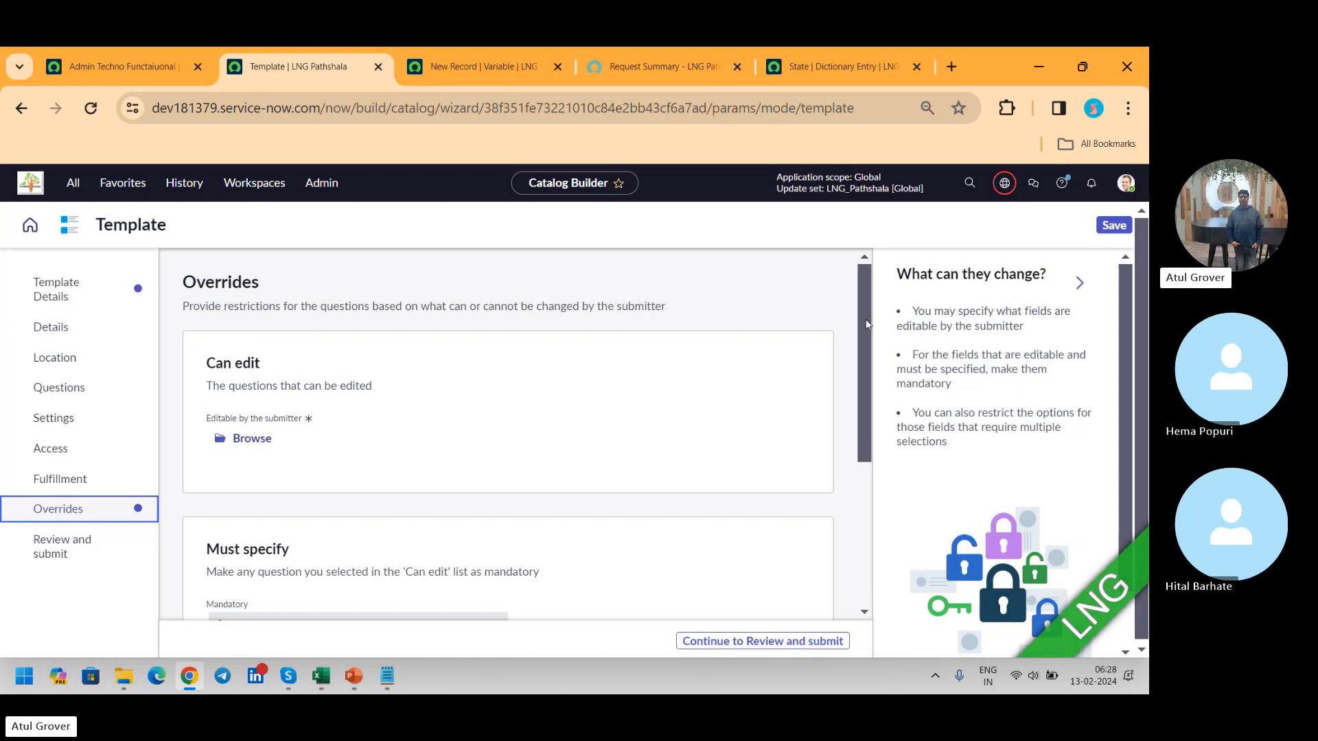
pyautogui.moveTo(866, 325); pyautogui.dragTo(854, 489)
pyautogui.scroll(4, 855, 490)
pyautogui.moveTo(912, 328); pyautogui.dragTo(922, 270)
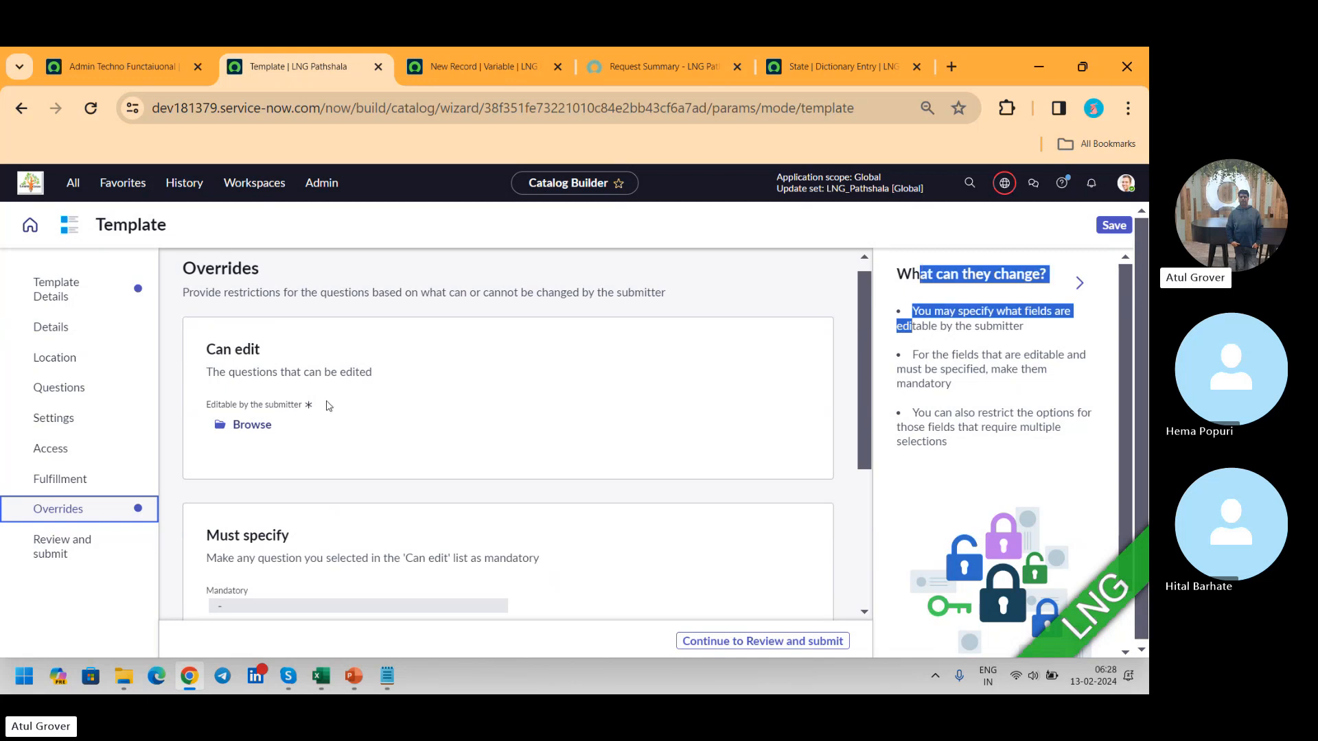
# Step: Examine the template settings that can be made editable by the submitter, such as Description, Item name and Selected catalogs, without saving a selection
pyautogui.click(246, 428)
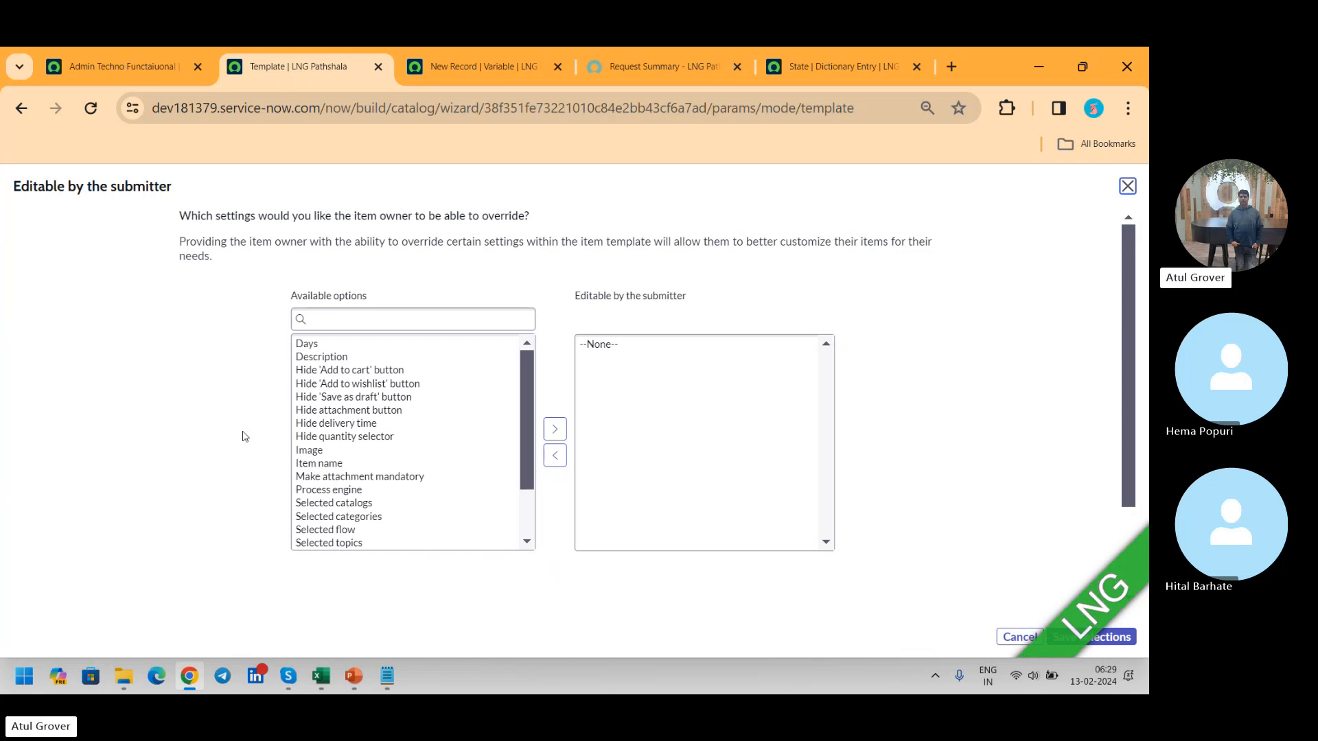
pyautogui.click(307, 358)
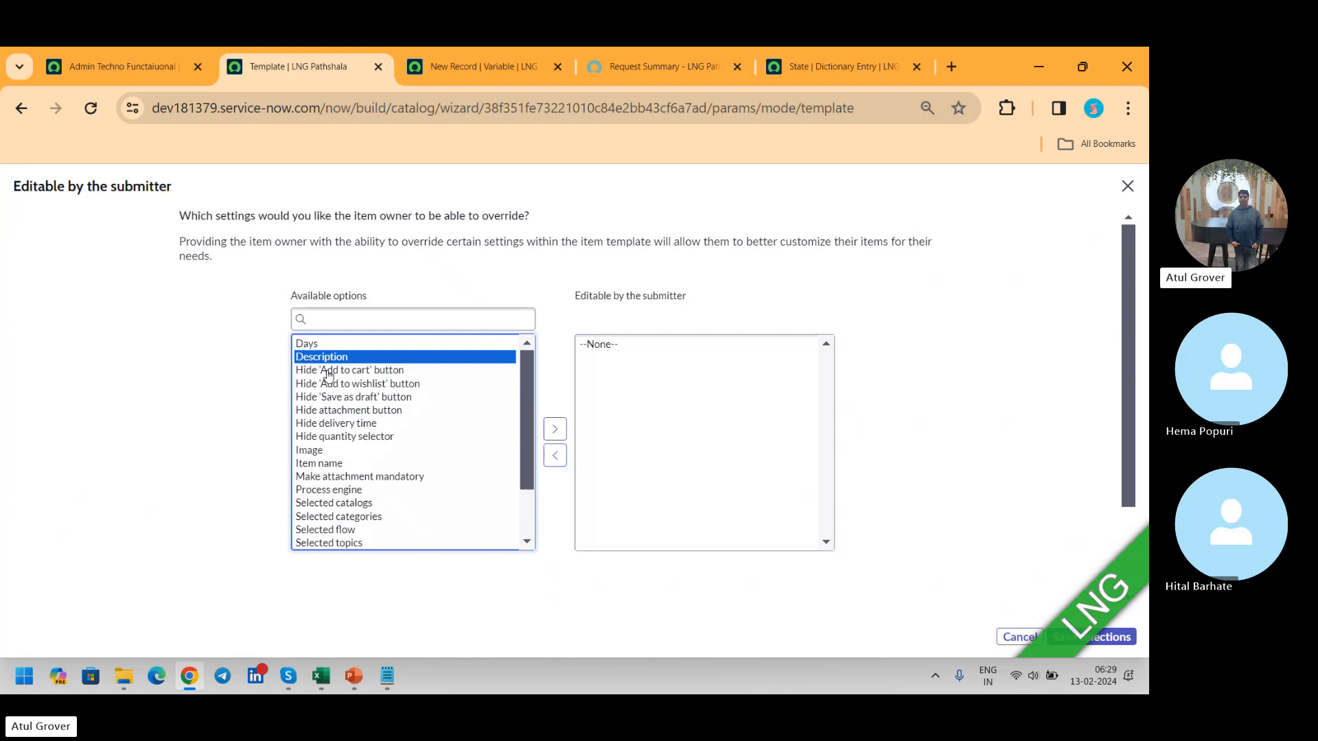
pyautogui.click(328, 376)
pyautogui.click(338, 465)
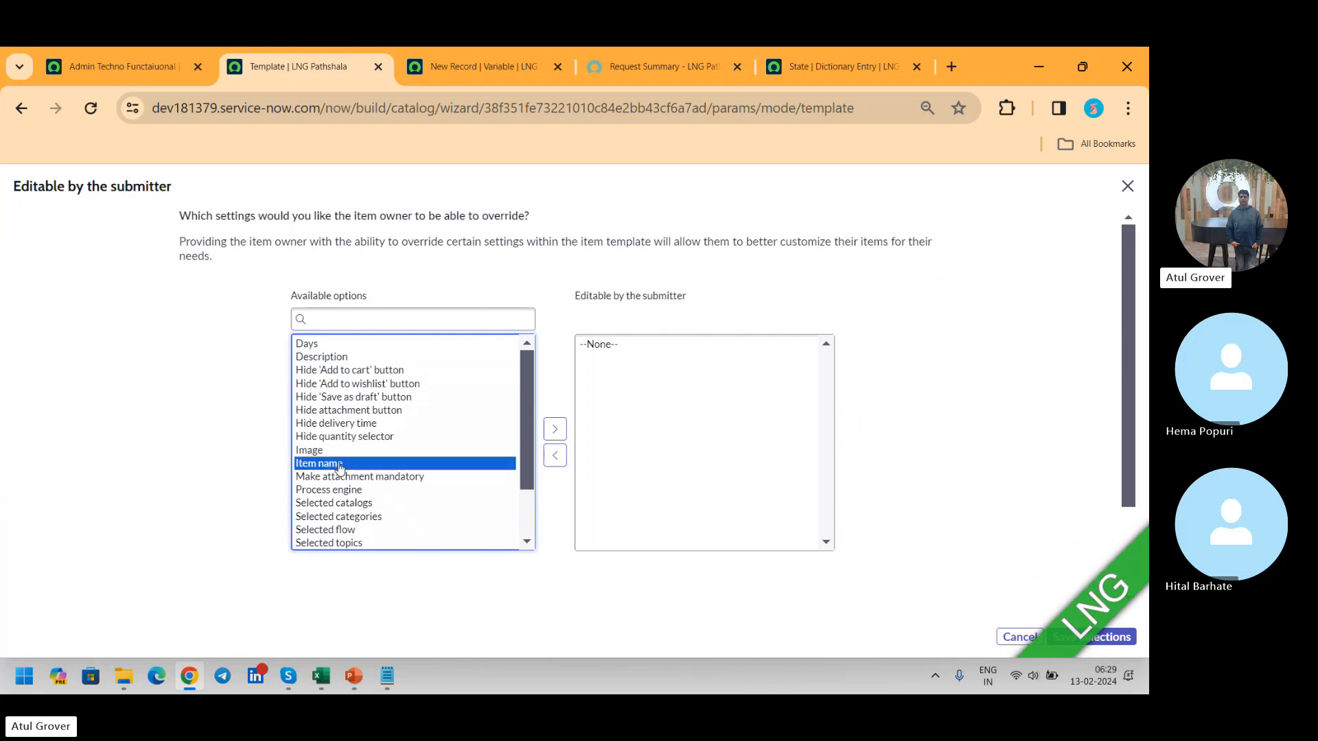
pyautogui.click(354, 506)
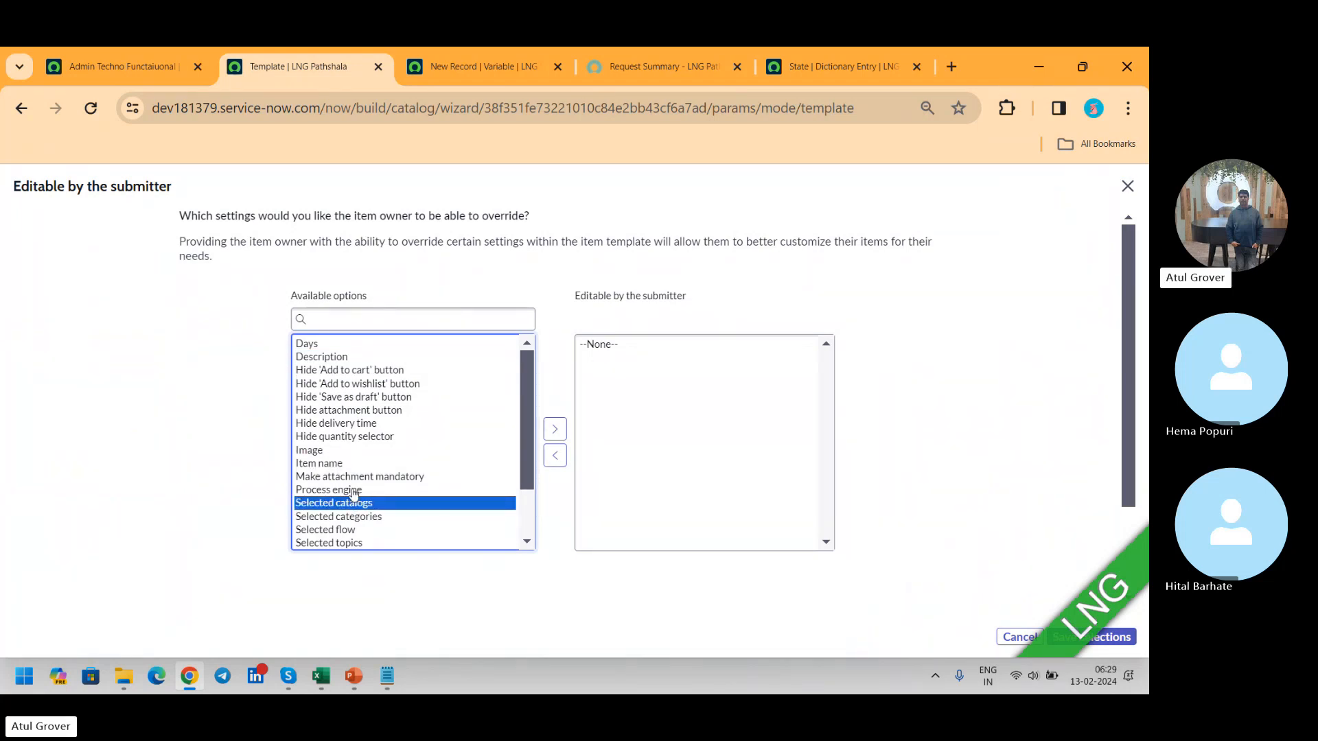
pyautogui.click(1128, 187)
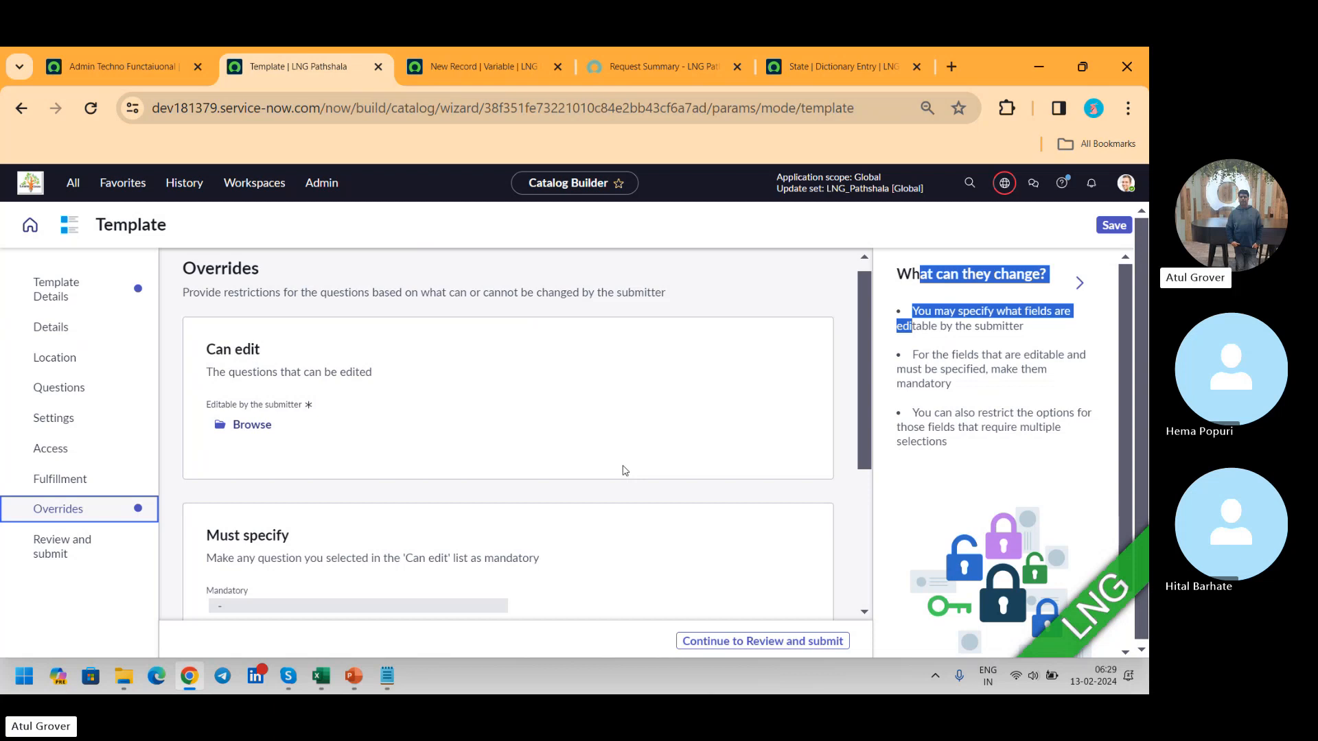
pyautogui.hotkey('alt', 'Tab')
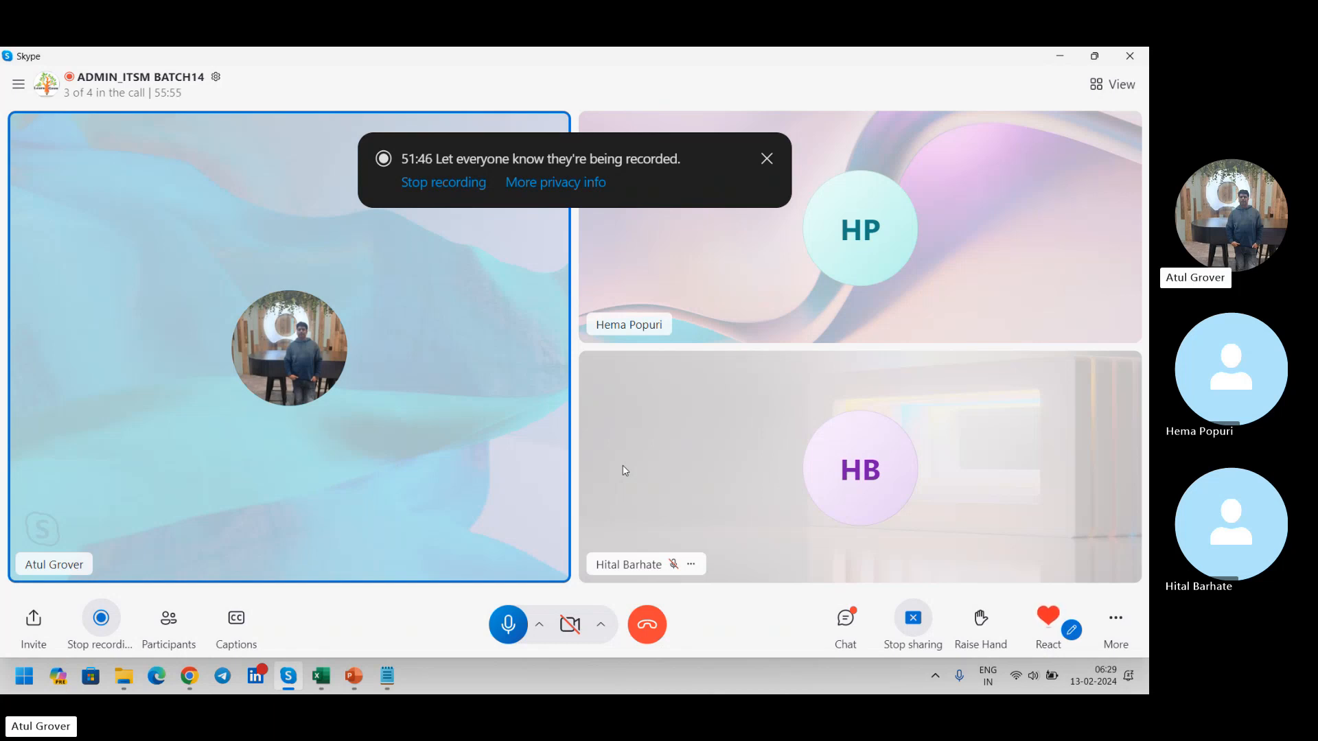
pyautogui.hotkey('alt', 'Tab')
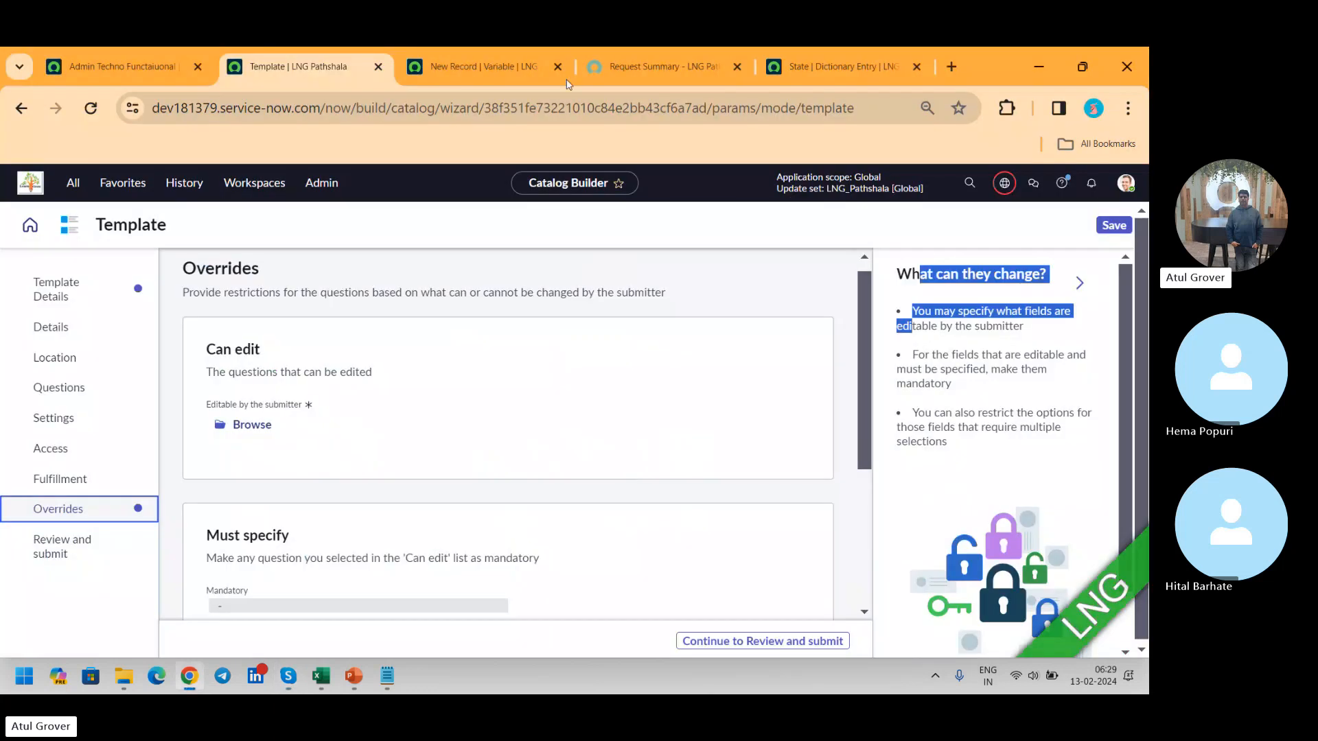
# Step: From the Admin Techno Functaiuonal record, search the application navigator for "maintain i" and open Maintain Items under Catalog Definitions
pyautogui.click(125, 65)
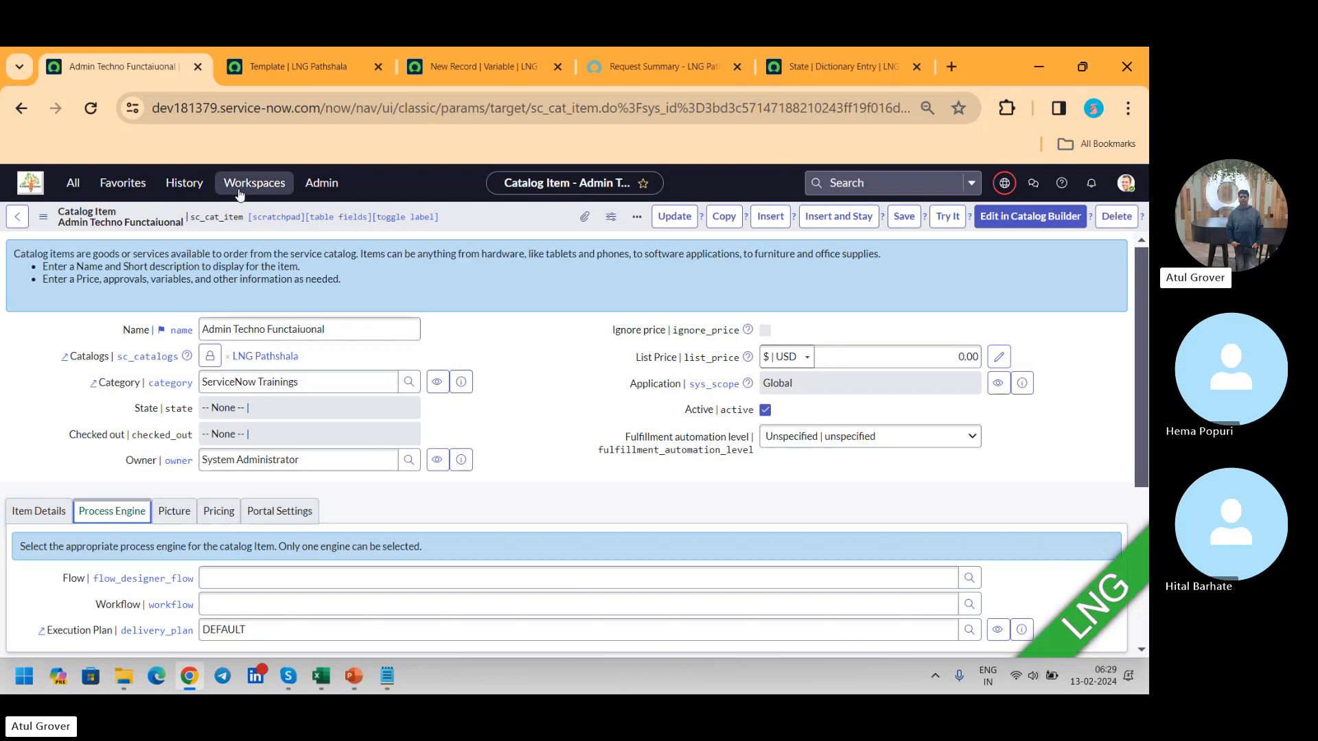
pyautogui.click(78, 183)
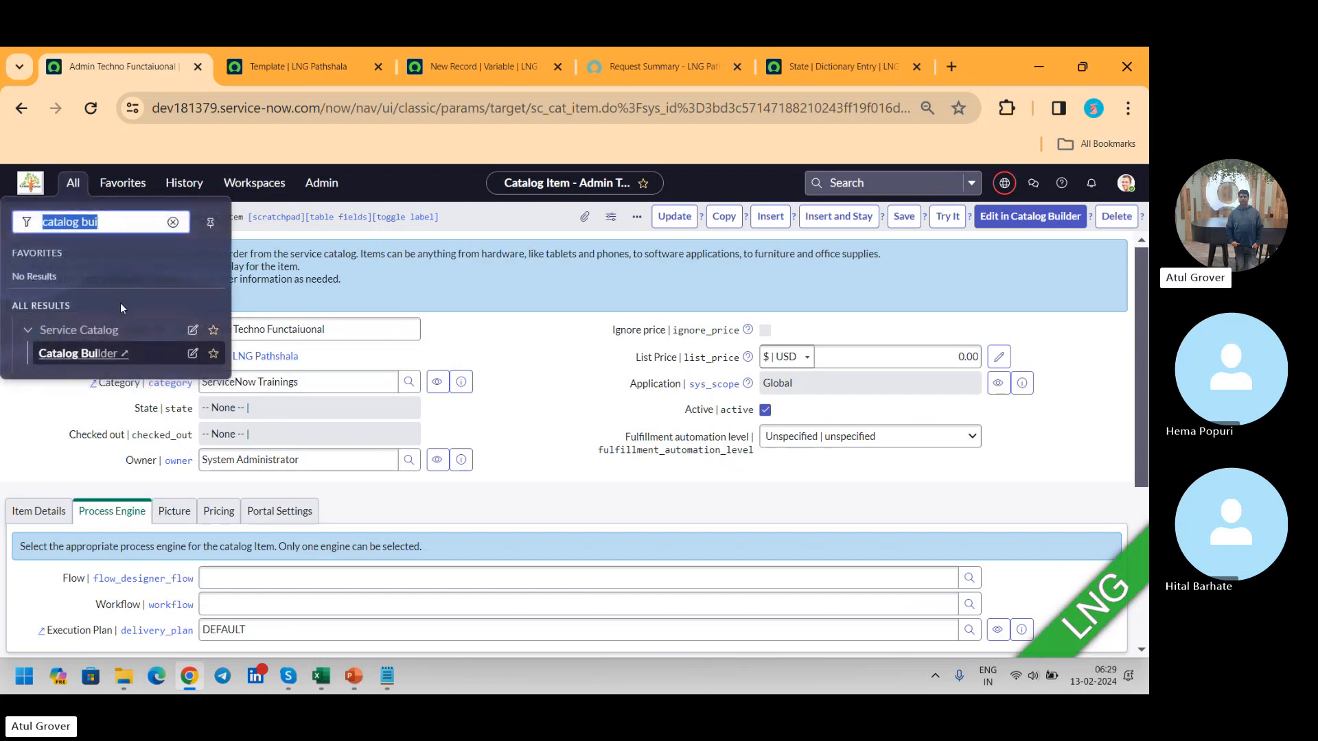
pyautogui.write('maintian')
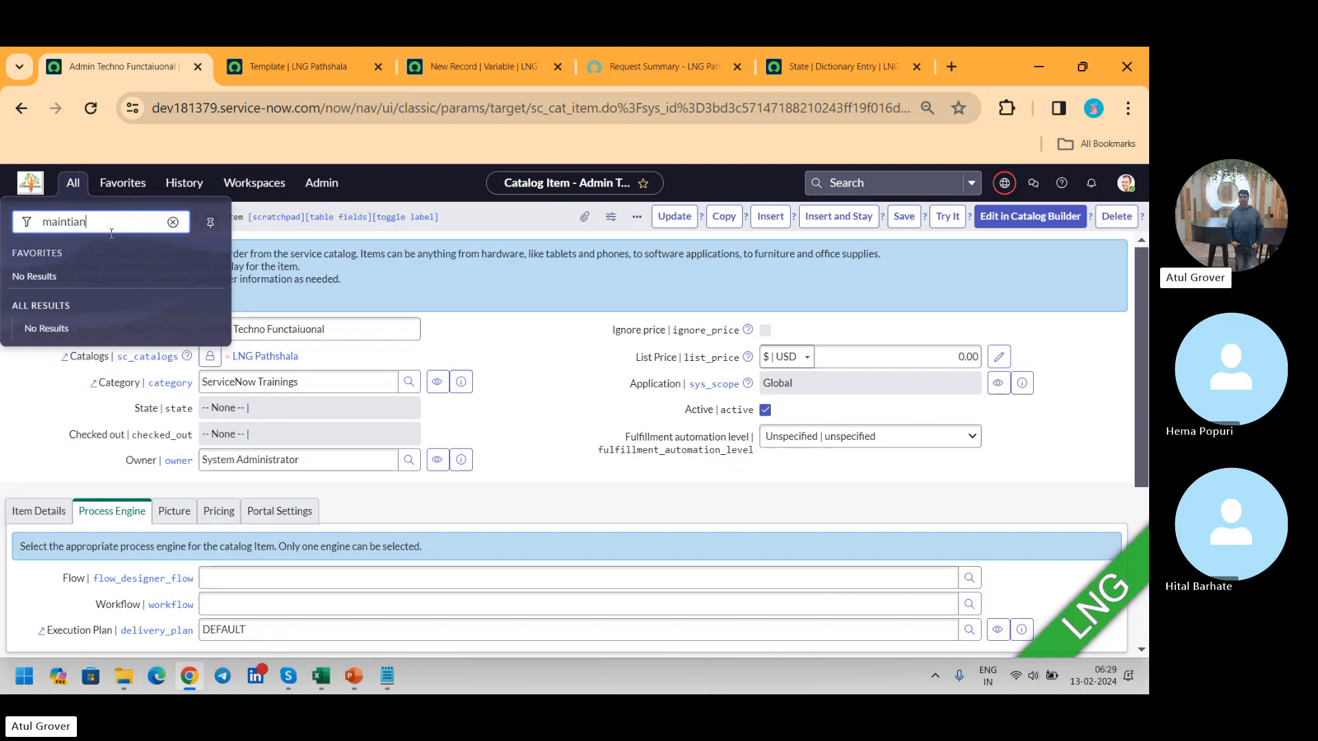
pyautogui.press('BackSpace')
pyautogui.press('BackSpace')
pyautogui.press('BackSpace')
pyautogui.write('ai')
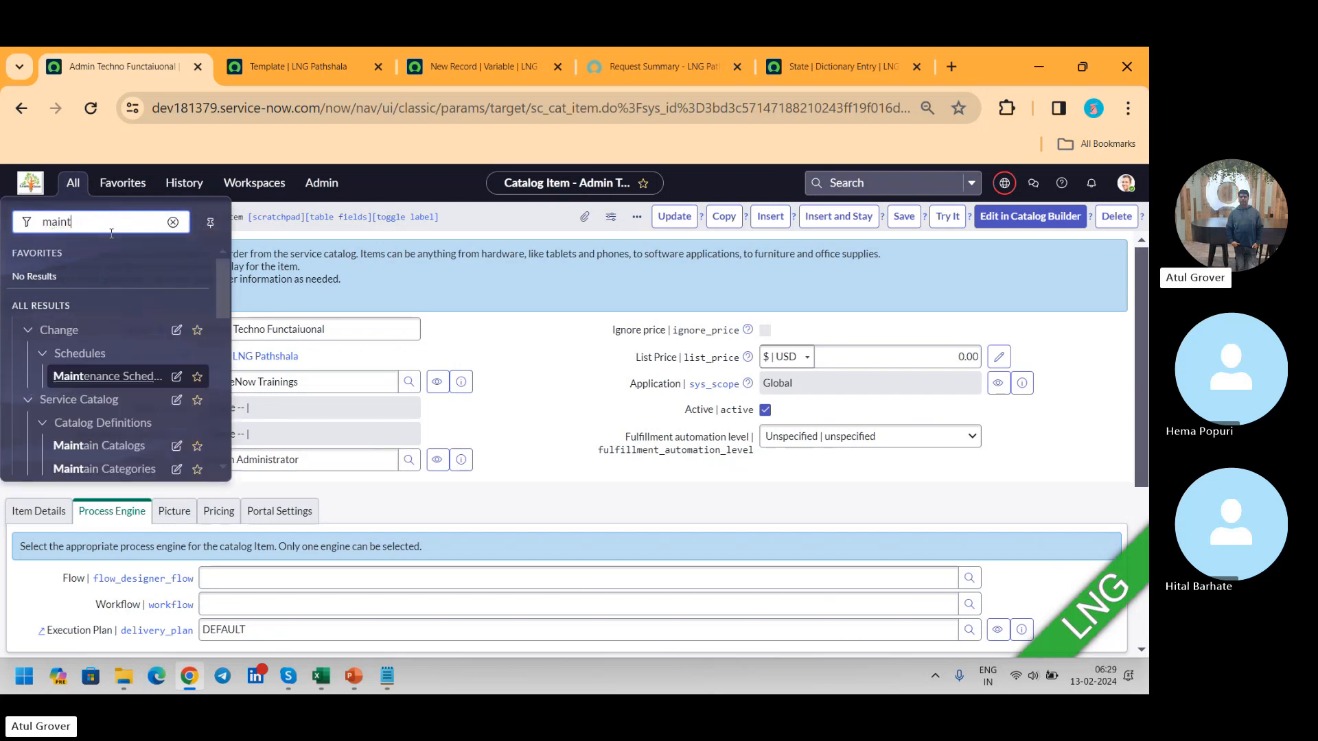
pyautogui.write('n i')
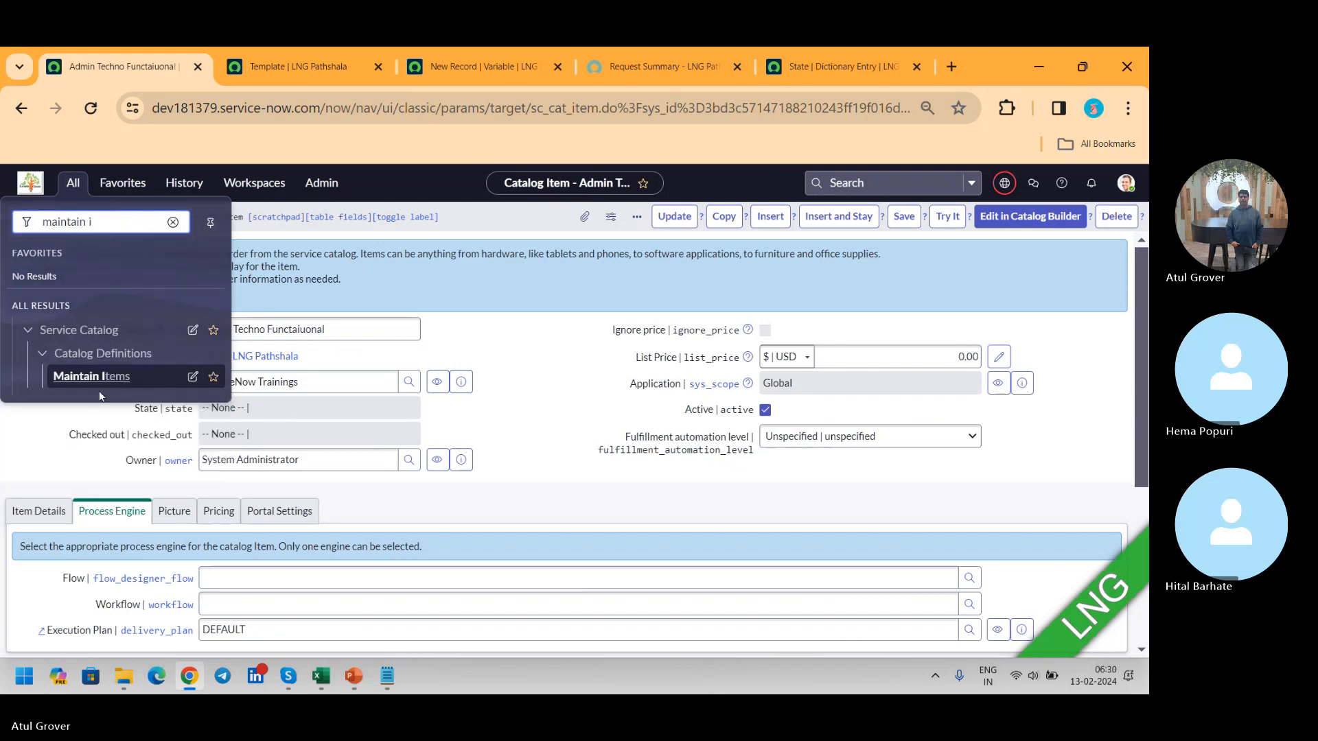
pyautogui.click(101, 382)
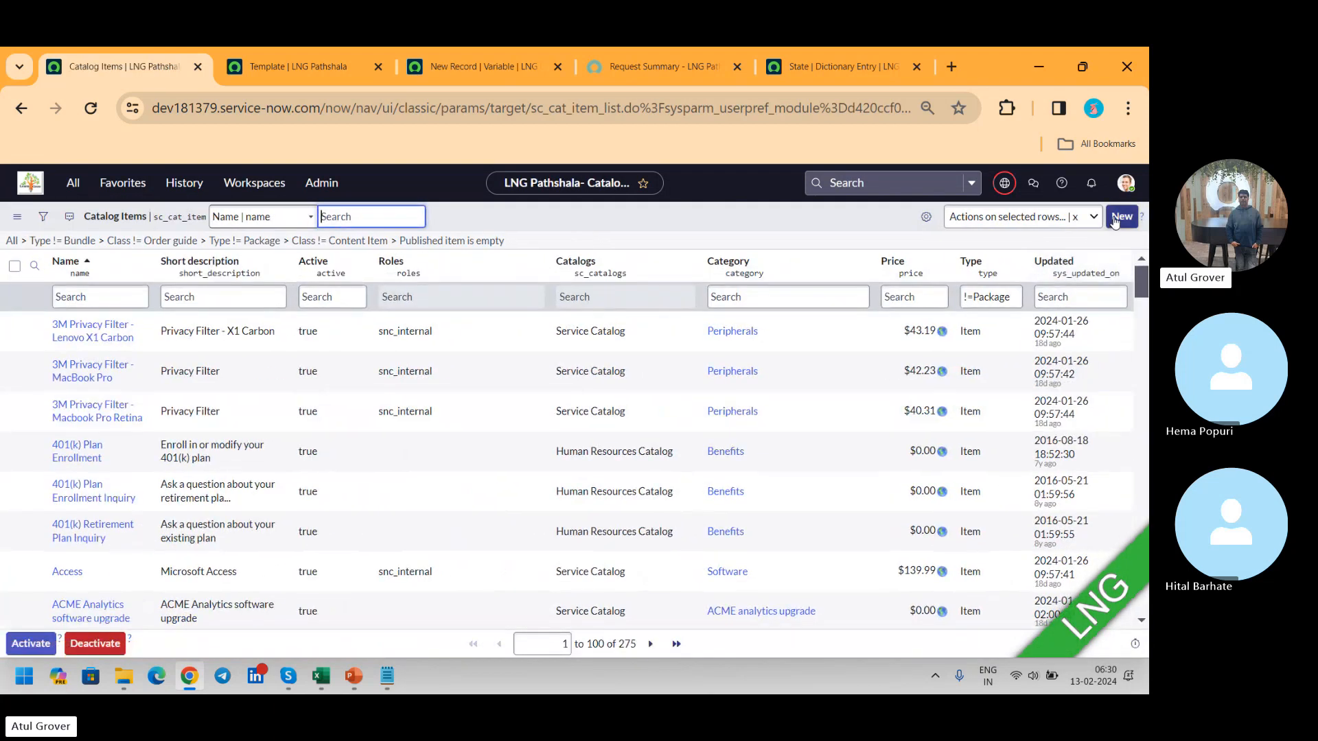
# Step: Create and submit a new catalog item record named "LNG ITSM Training"
pyautogui.click(1115, 218)
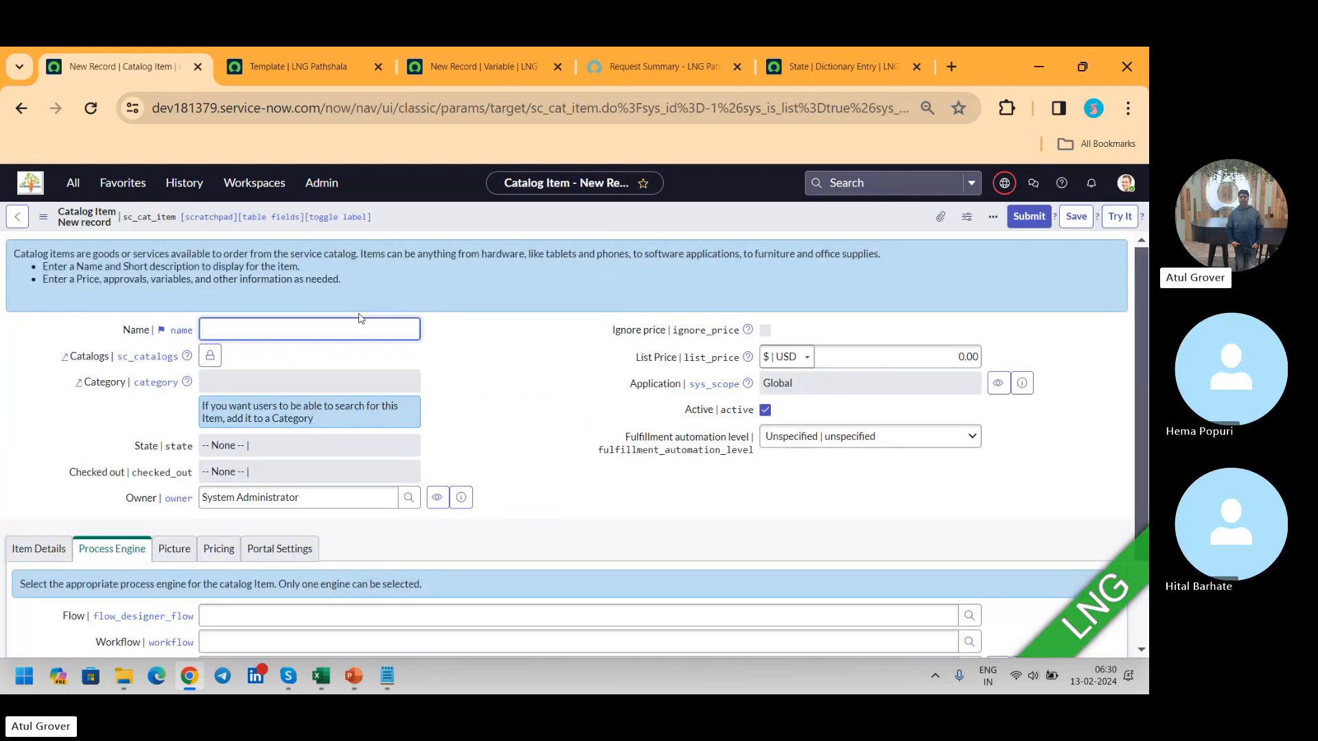
pyautogui.write('LNG ITSM Training')
pyautogui.click(1021, 226)
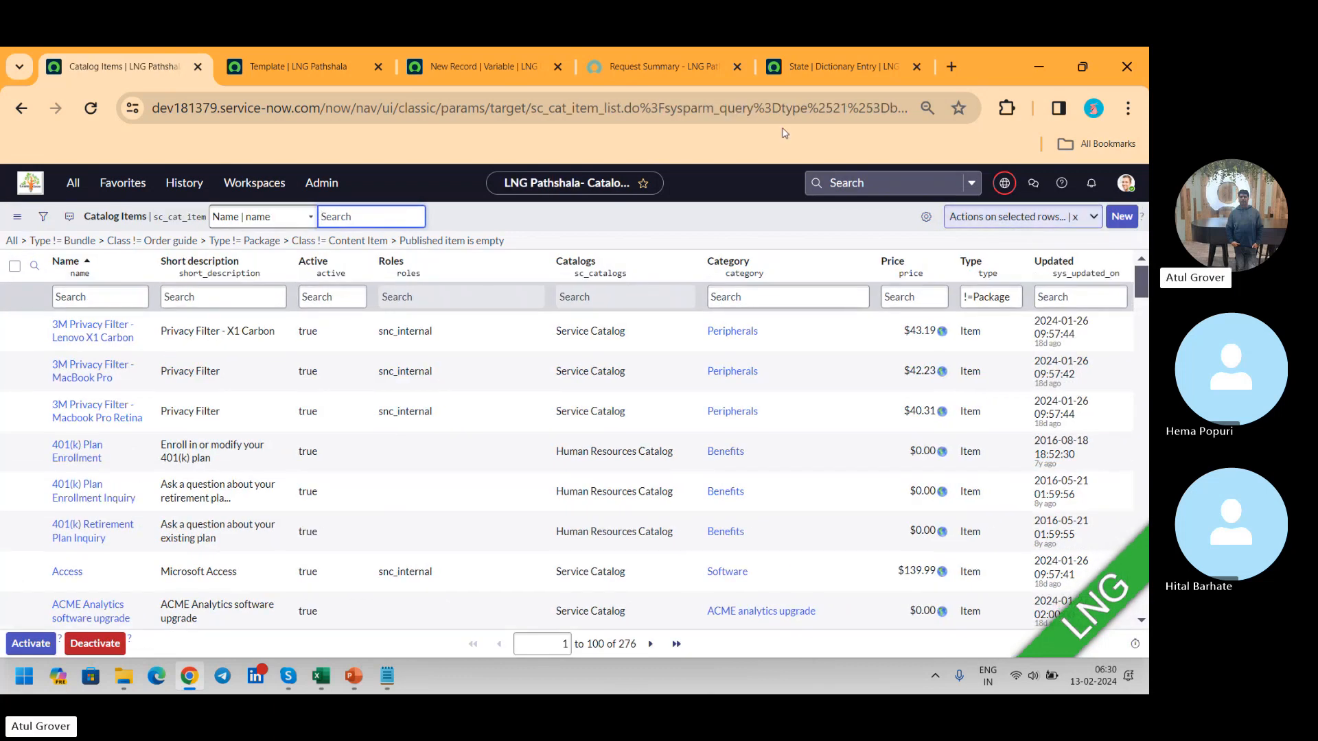
# Step: Open the LNG ITSM Training item for editing from the Catalog Builder home page to view its Details, and return to the Catalog Items list
pyautogui.click(285, 64)
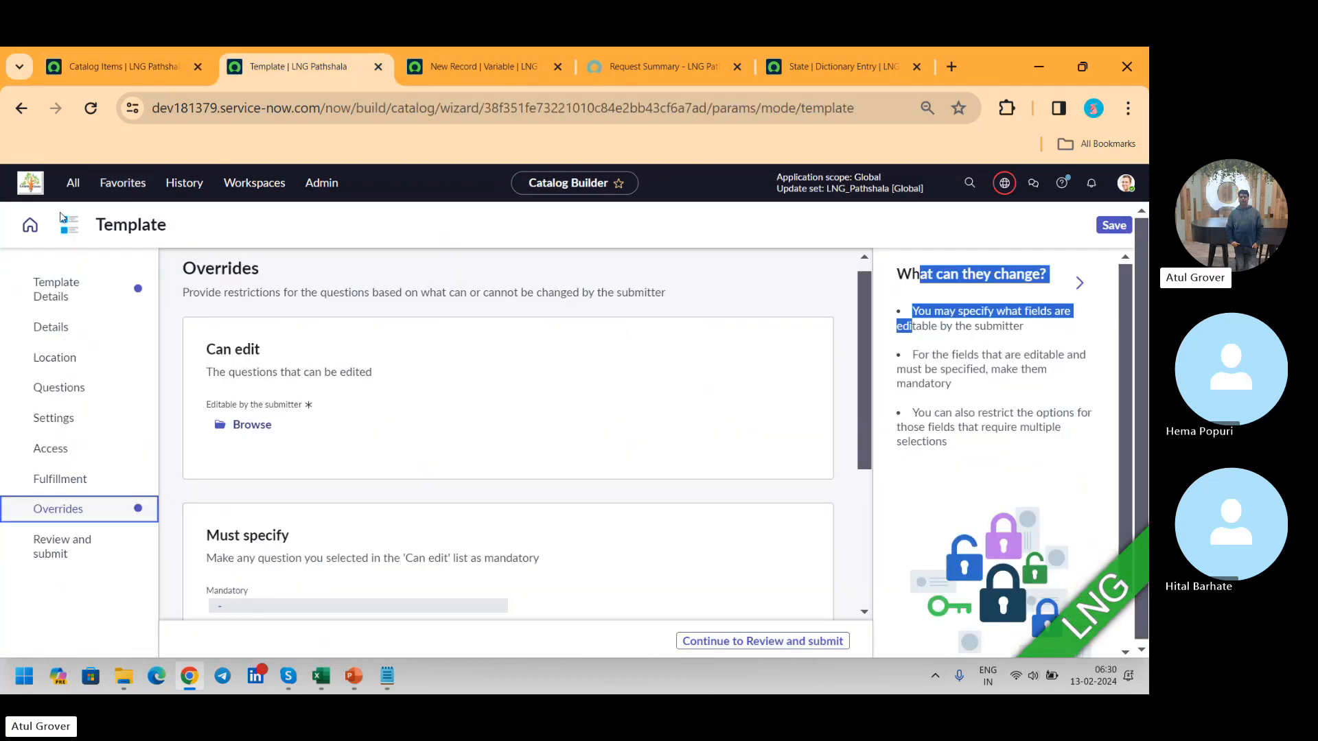
pyautogui.click(30, 225)
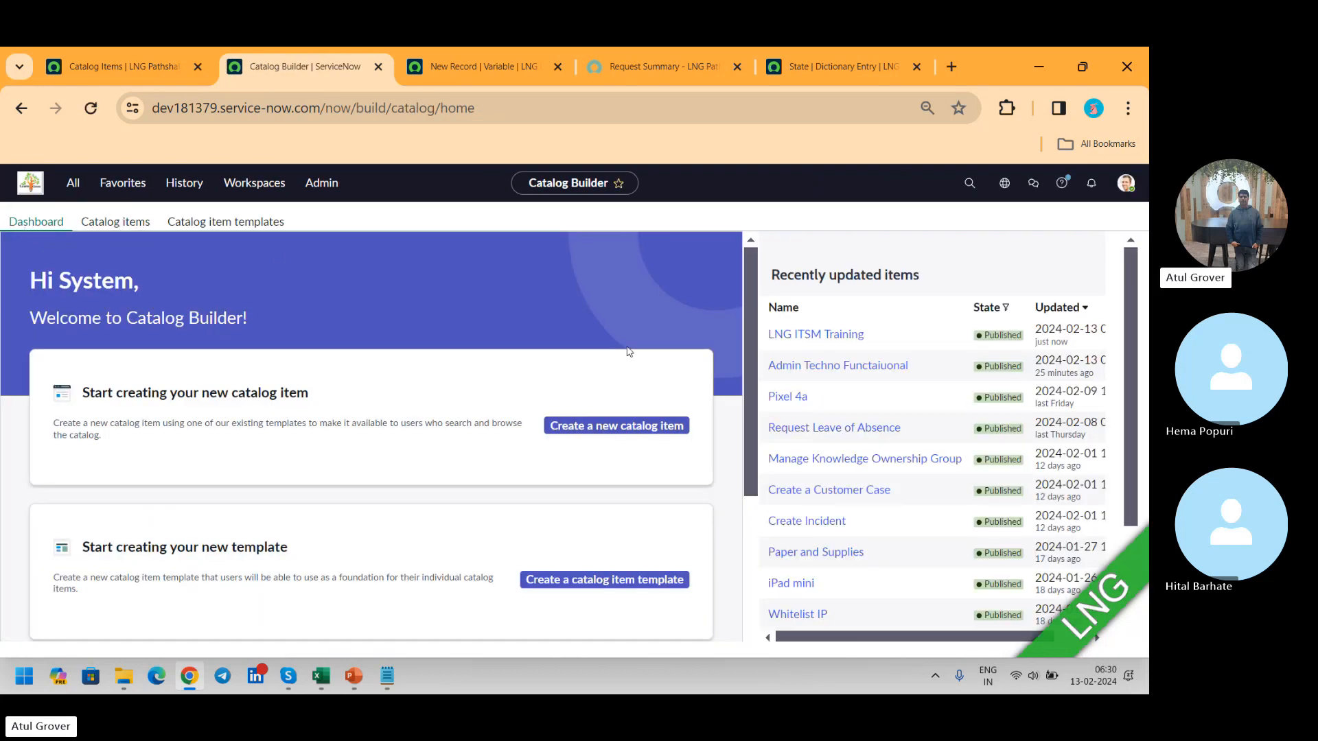
pyautogui.click(809, 336)
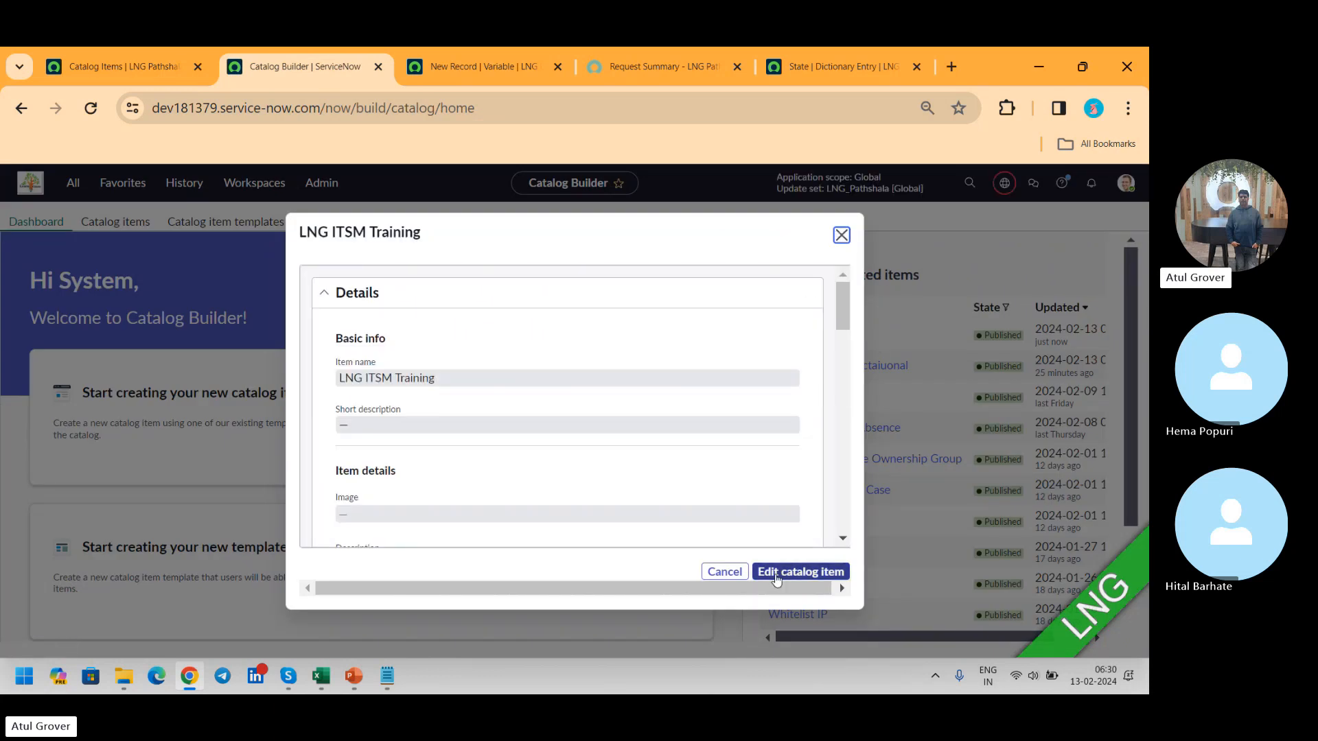
pyautogui.click(776, 576)
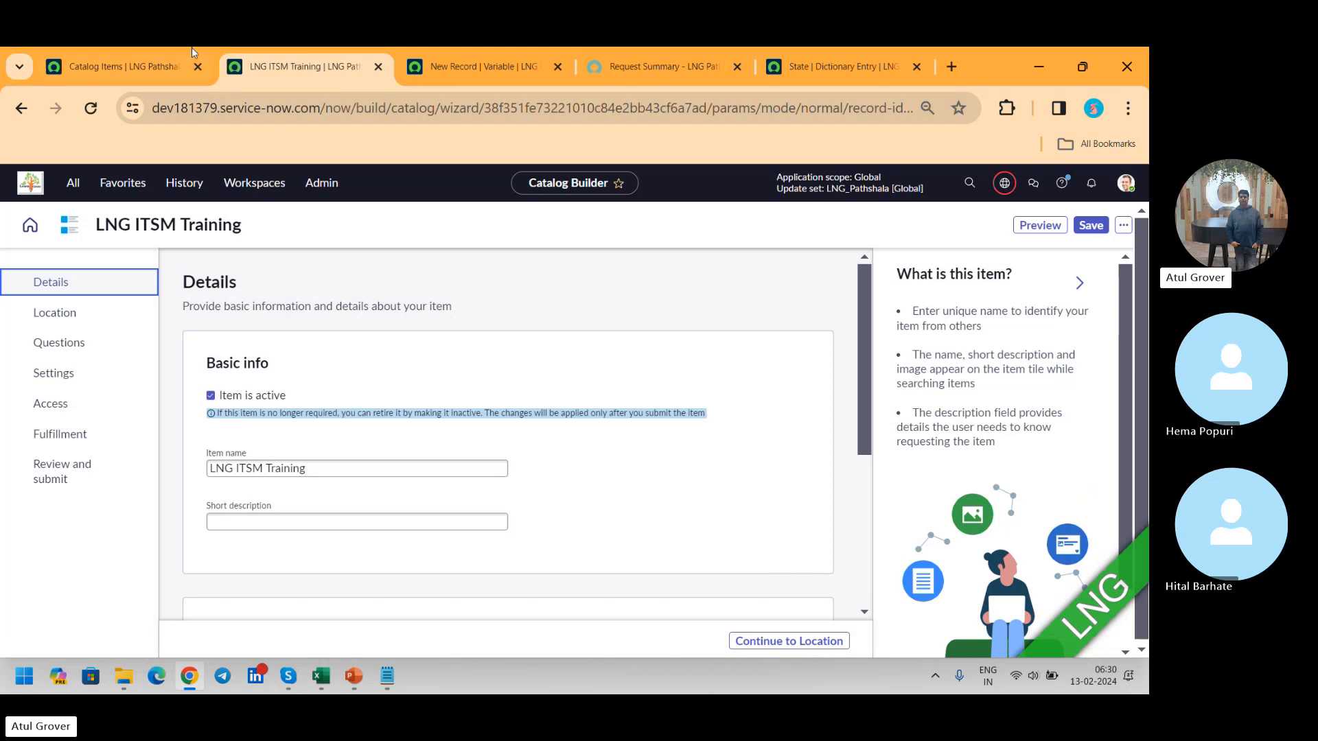
pyautogui.click(172, 67)
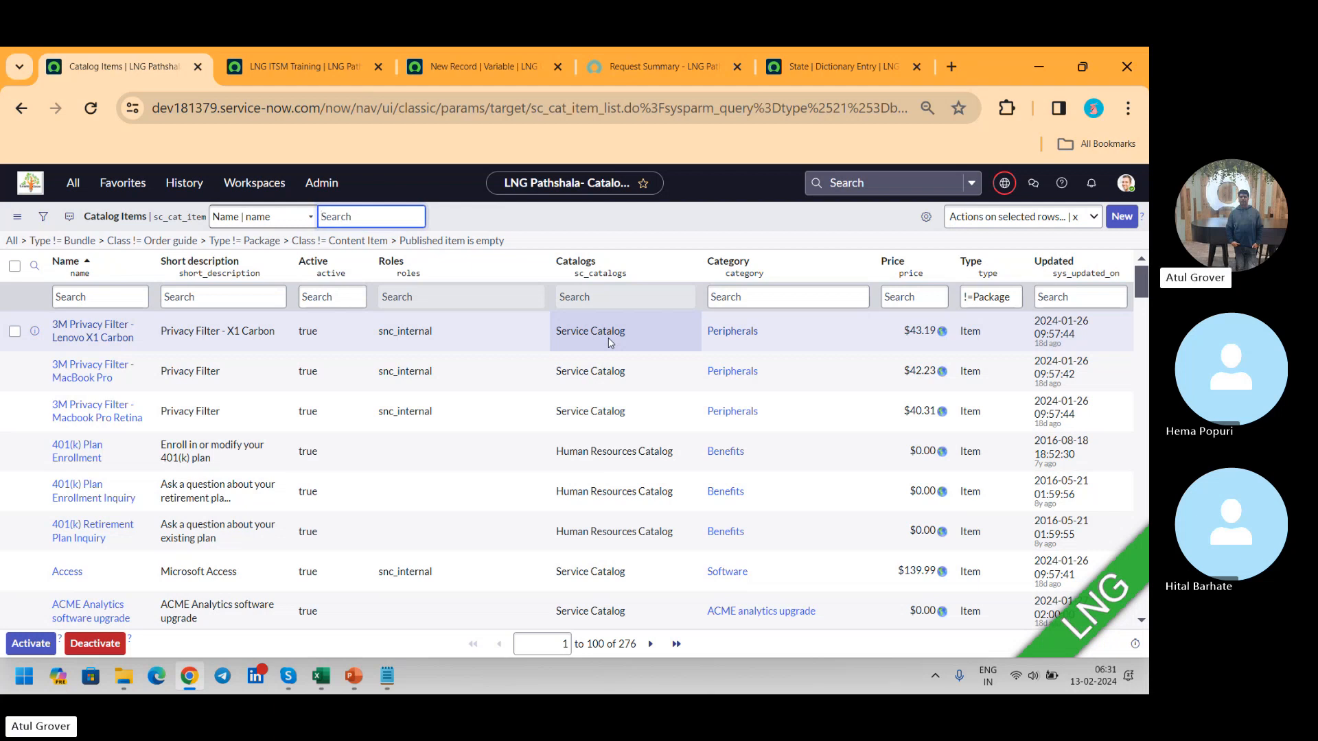
pyautogui.hotkey('alt', 'Tab')
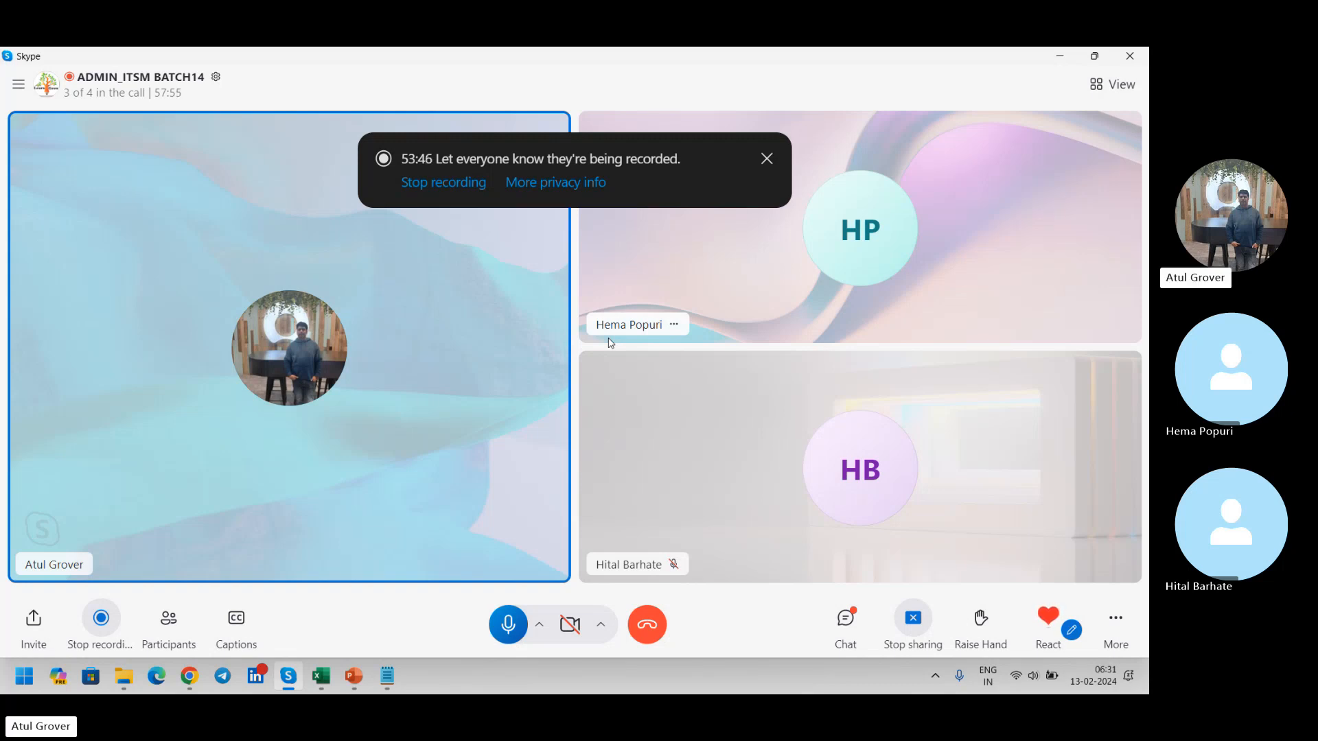
pyautogui.hotkey('alt', 'Tab')
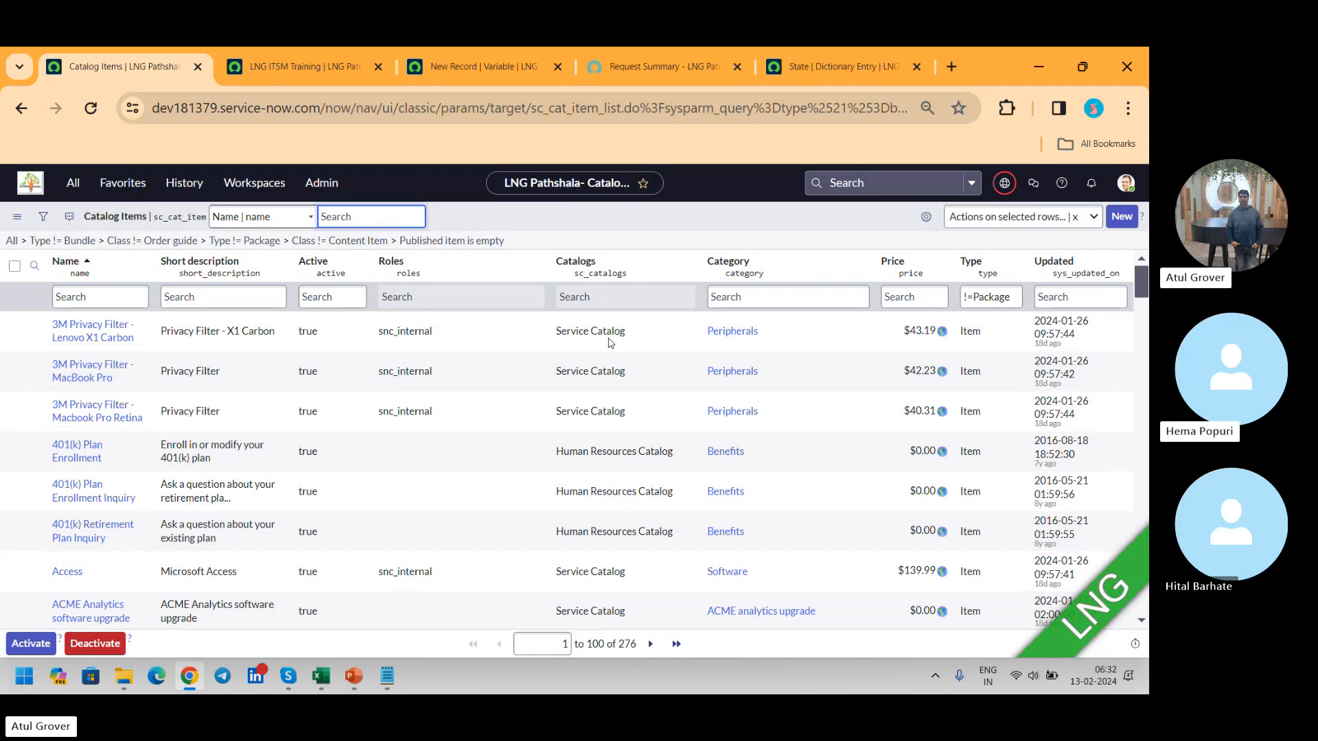
pyautogui.hotkey('alt', 'Tab')
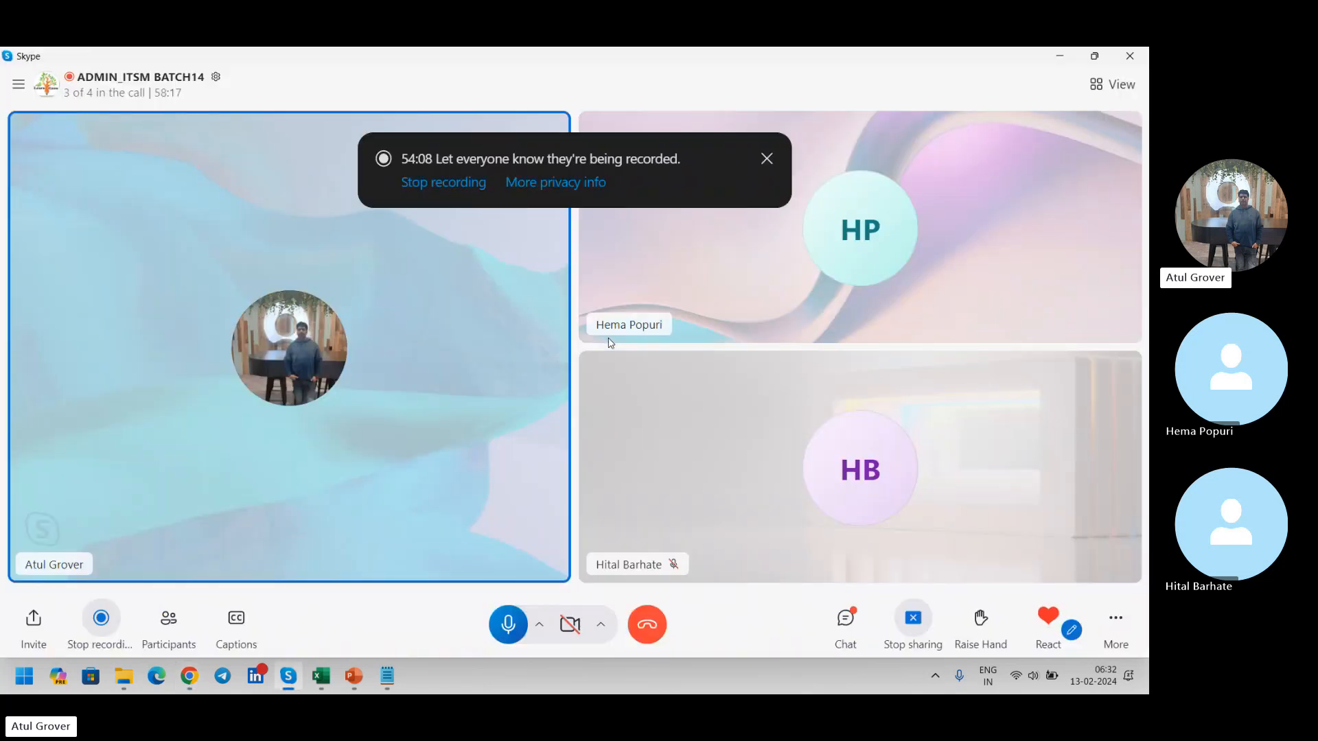